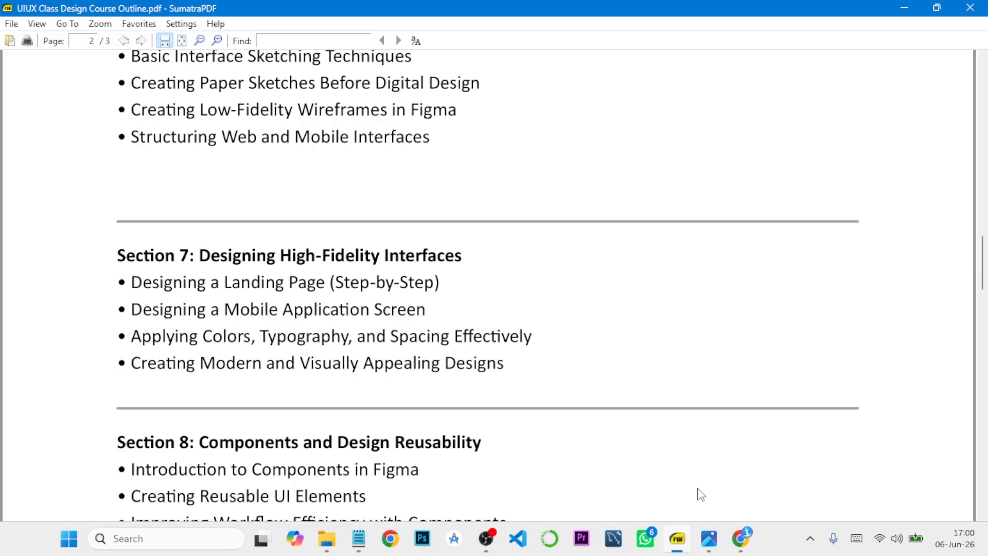
- View the FOOD APP DESIGN CC reference image, and delete New folder from the UI Design Exercise 1ST Mobile Design folder in File Explorer
left_click(708, 539)
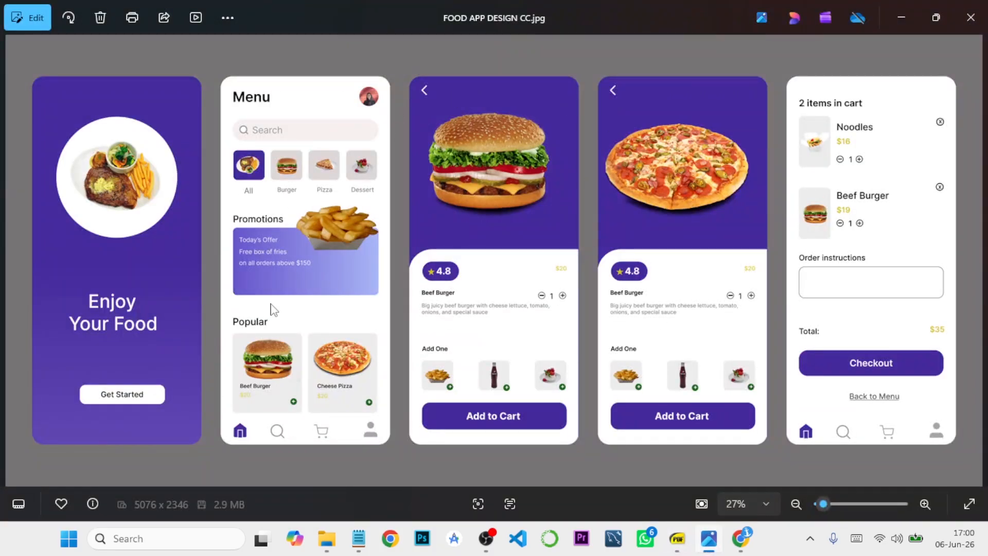
mouse_move(327, 538)
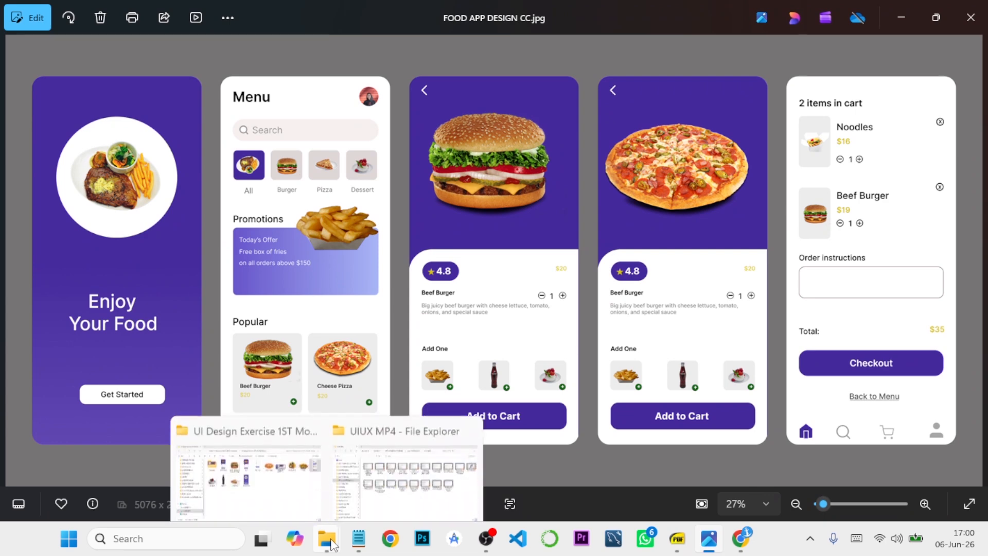
left_click(289, 484)
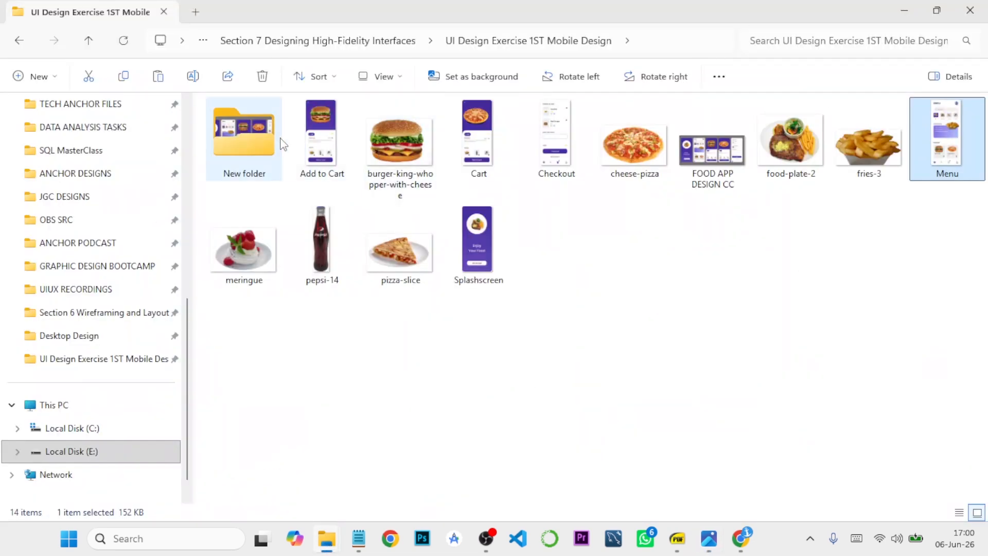
left_click(256, 147)
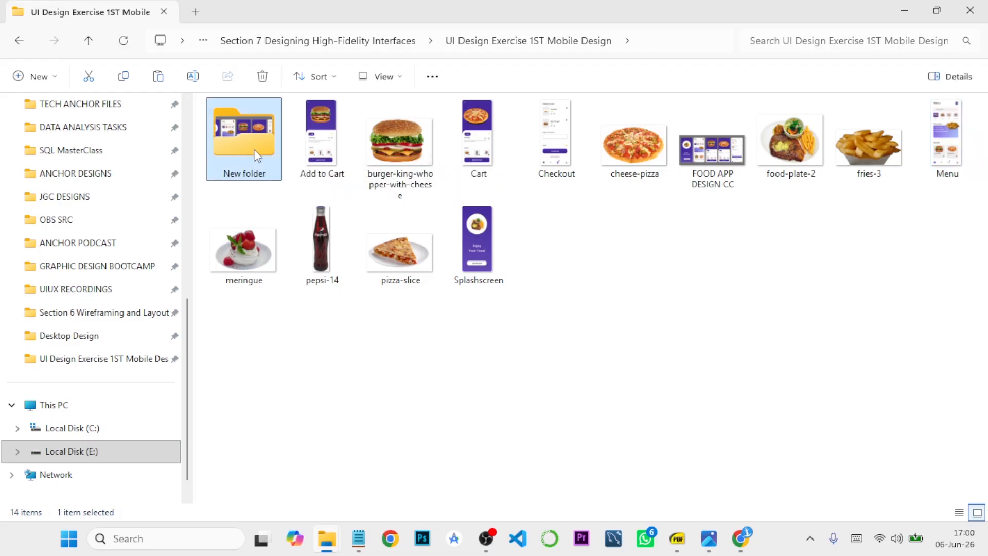
key("Delete")
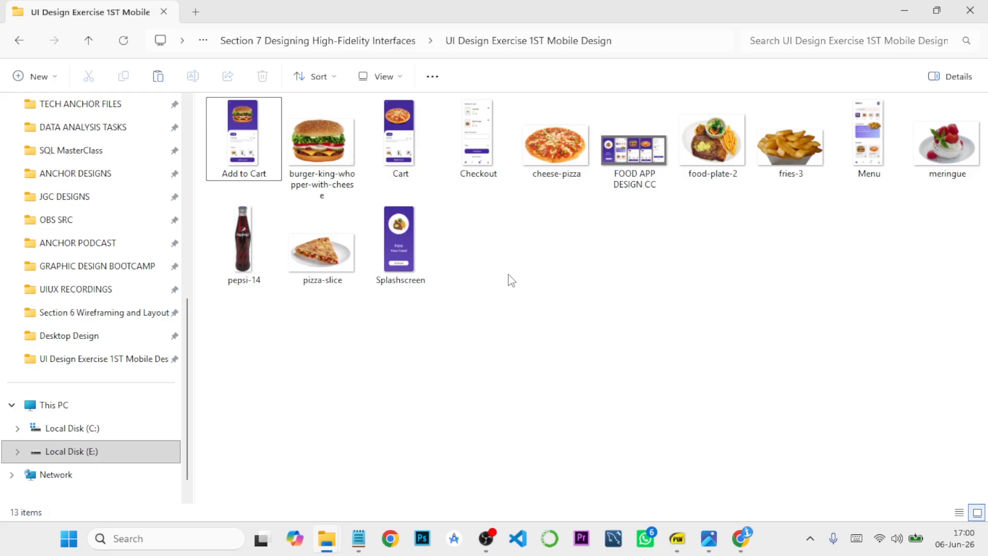
- Switch to Figma in the browser and create a new design file in Drafts
left_click(712, 540)
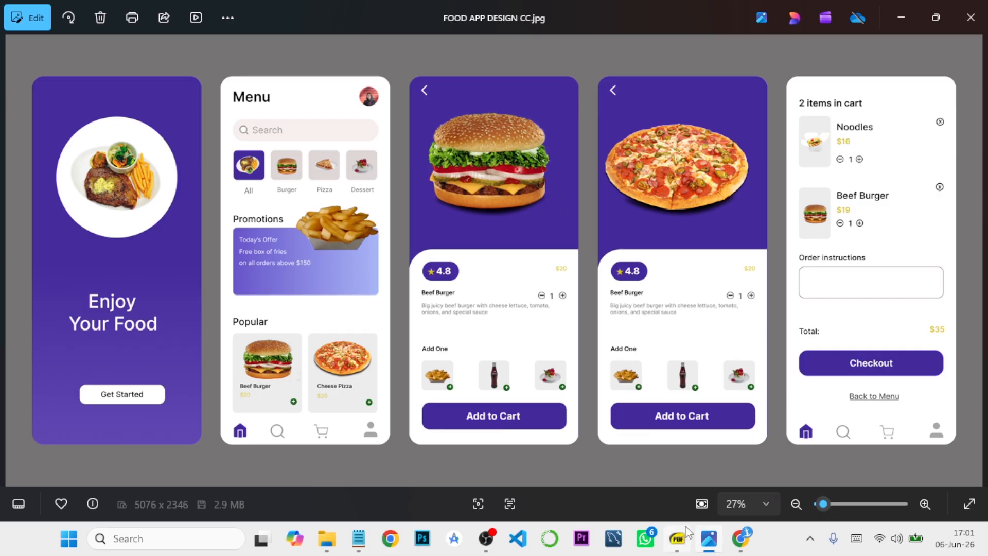
left_click(744, 539)
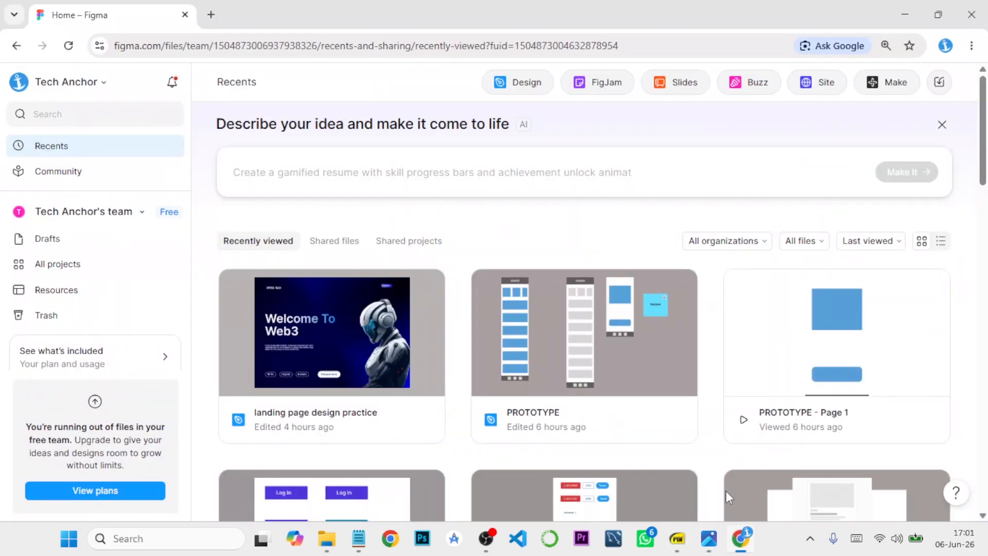
left_click(500, 84)
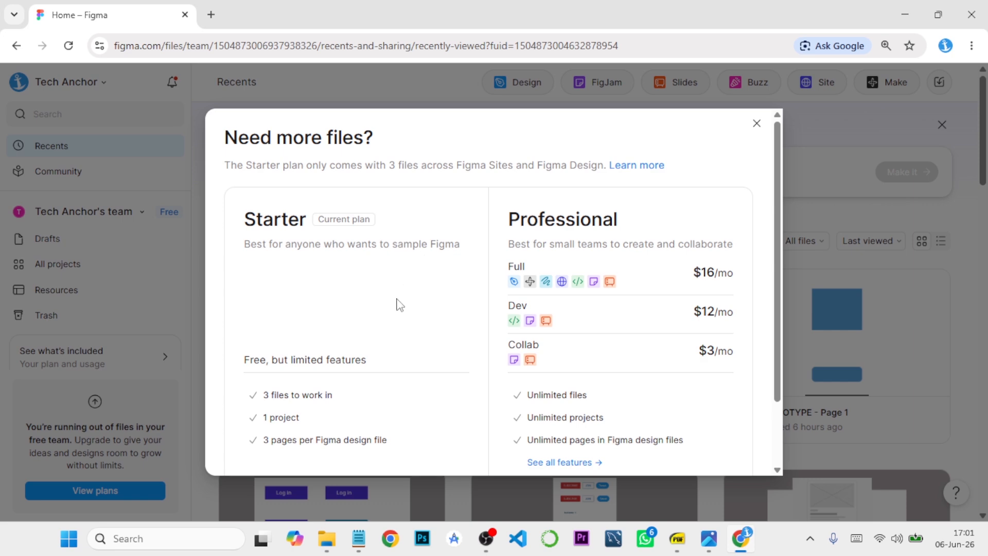
left_click(756, 123)
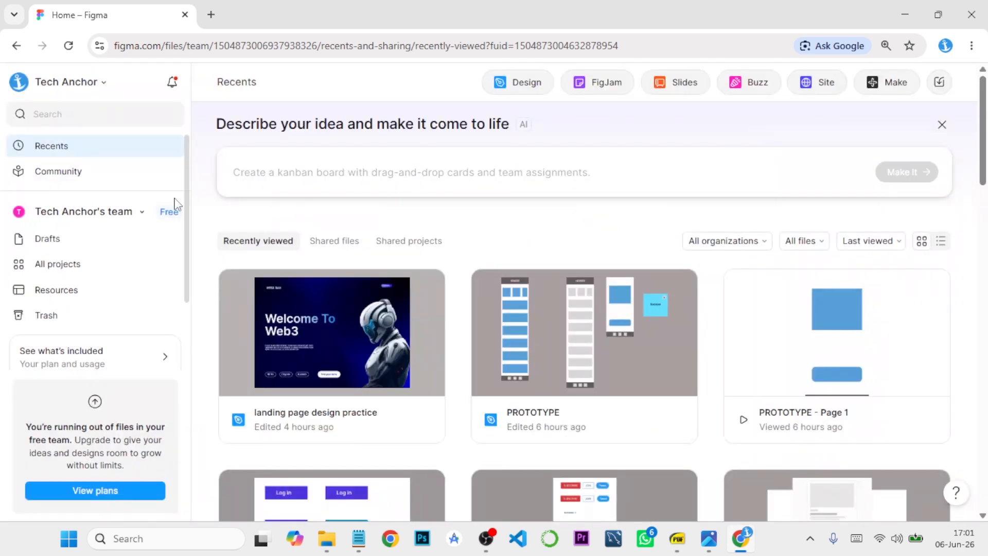
left_click(63, 246)
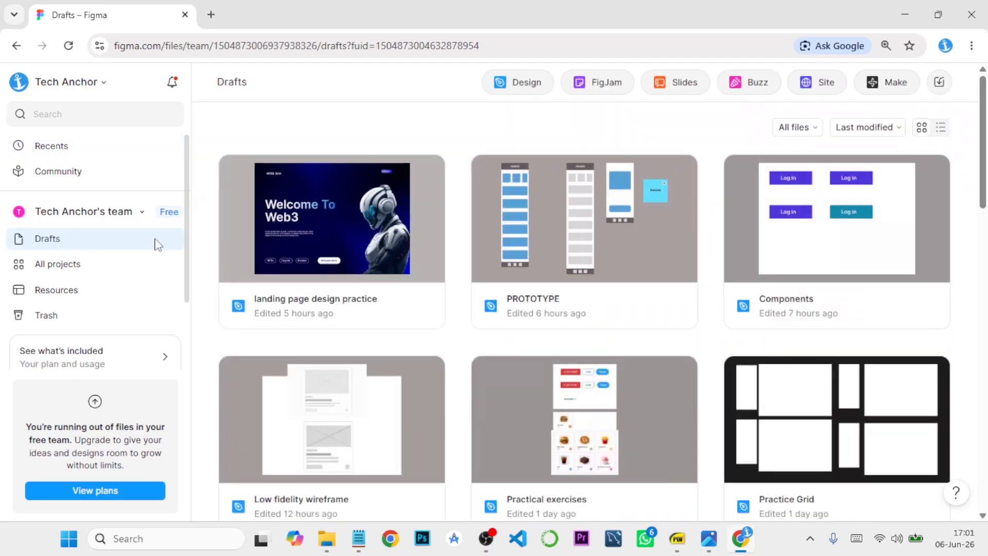
left_click(501, 88)
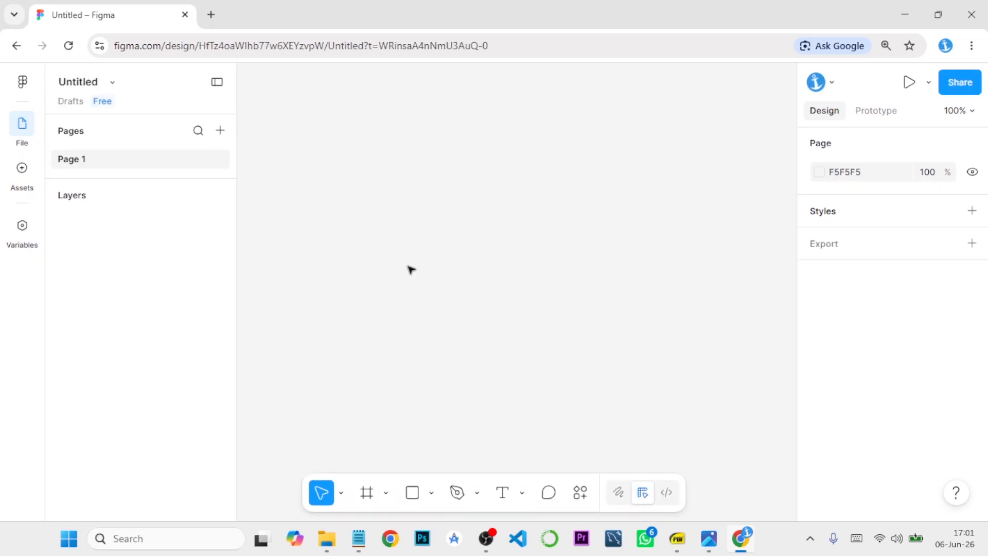
- Add an iPhone 16 & 17 Pro Max phone frame, 440 × 956, to the empty canvas
left_click(367, 495)
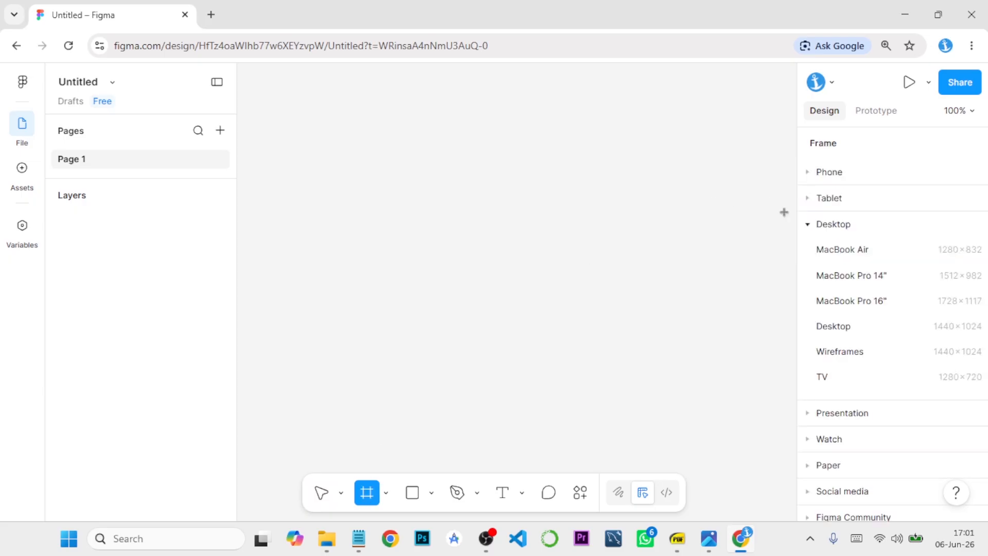
left_click(807, 226)
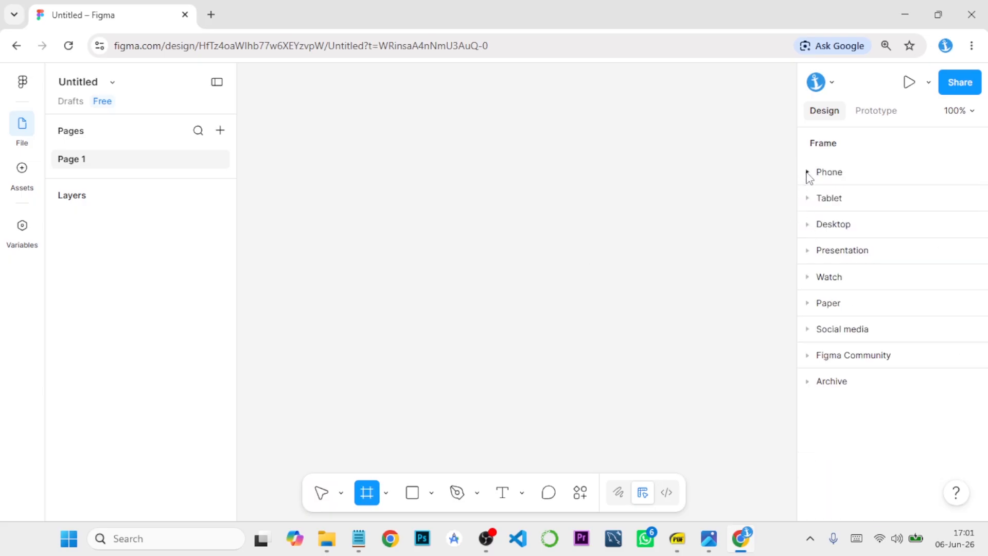
left_click(809, 173)
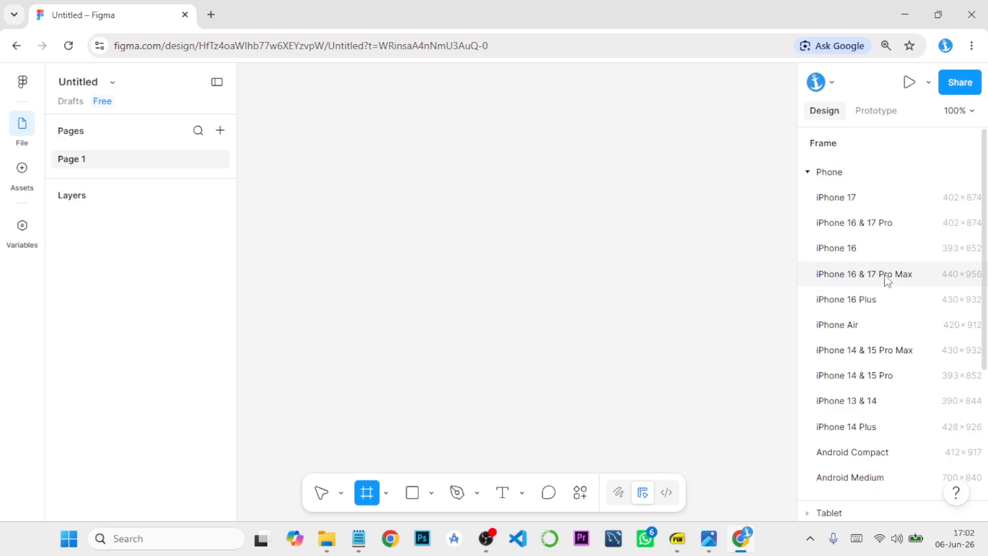
left_click(867, 274)
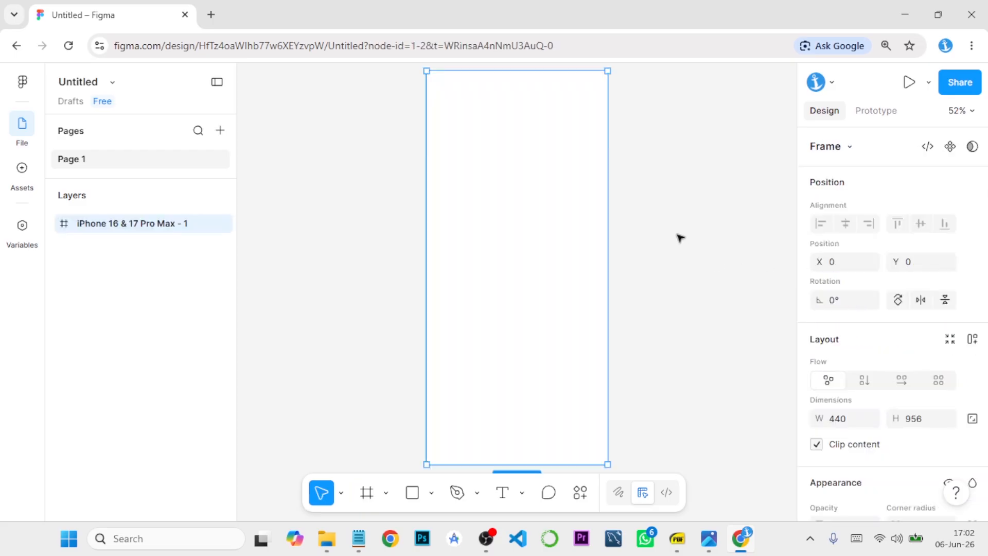
left_click(684, 231)
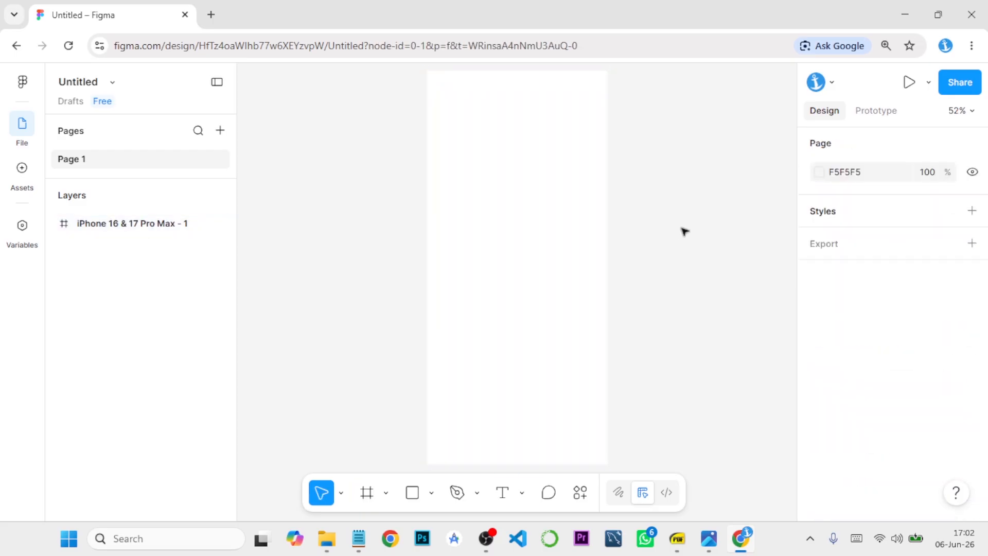
- Set the page background to the grey 9A9595
left_click(818, 173)
left_click(629, 260)
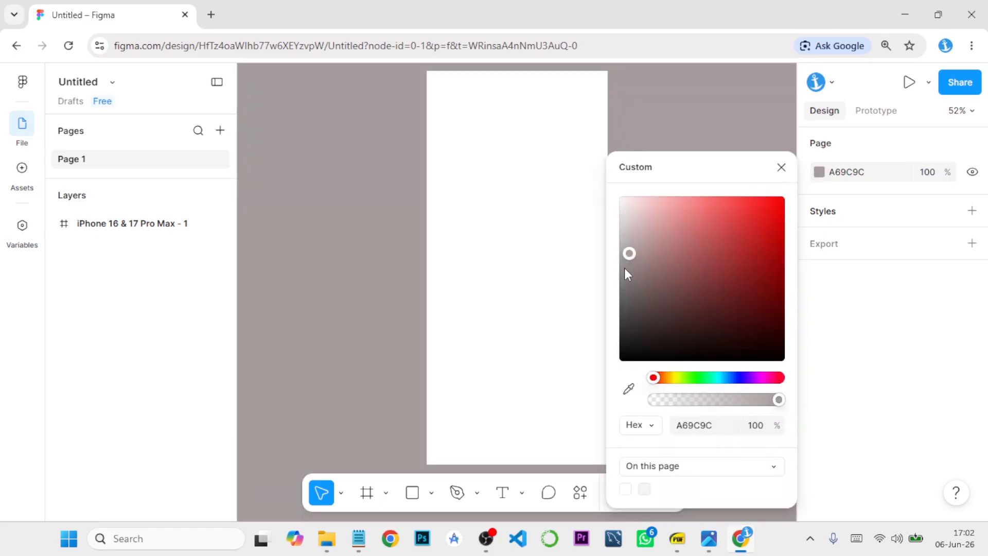
left_click(624, 261)
left_click(661, 128)
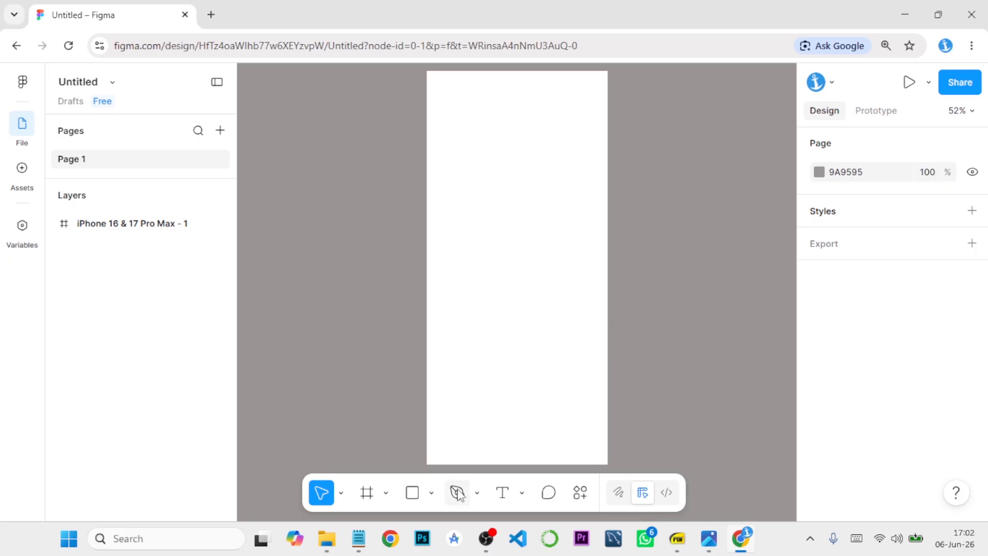
- Bring the Splashscreen image from the exercise folder onto the canvas and place it beside the phone frame at about X -458, Y 13
mouse_move(329, 540)
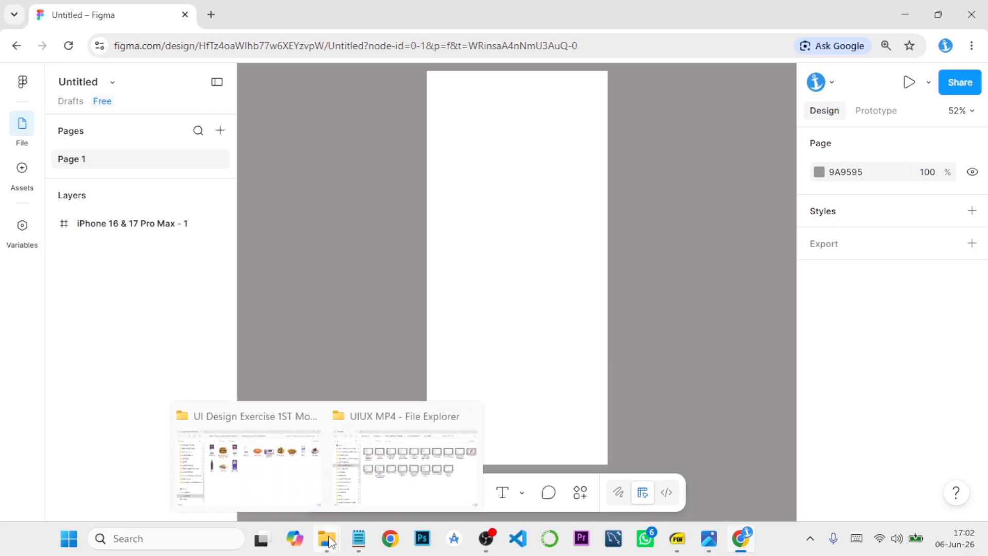
left_click(708, 538)
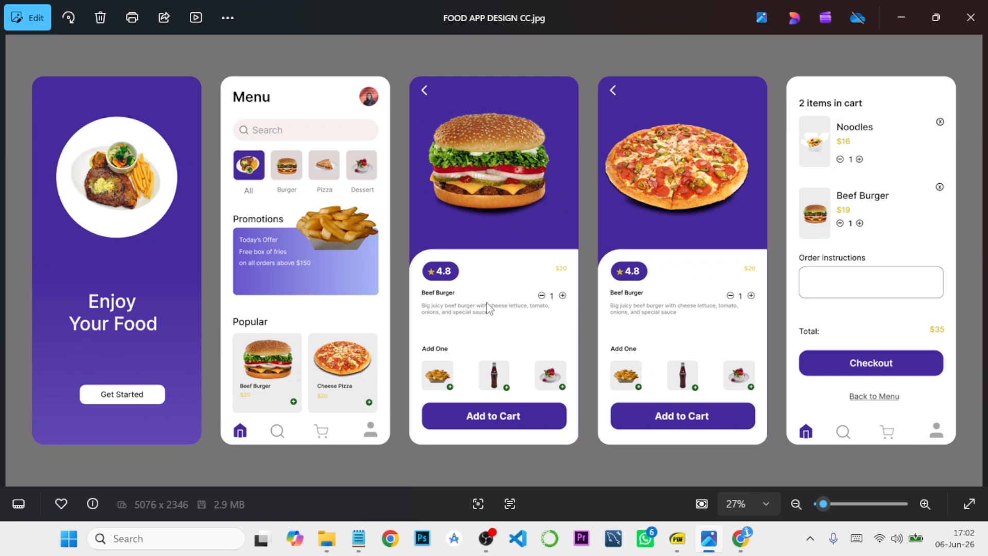
mouse_move(327, 538)
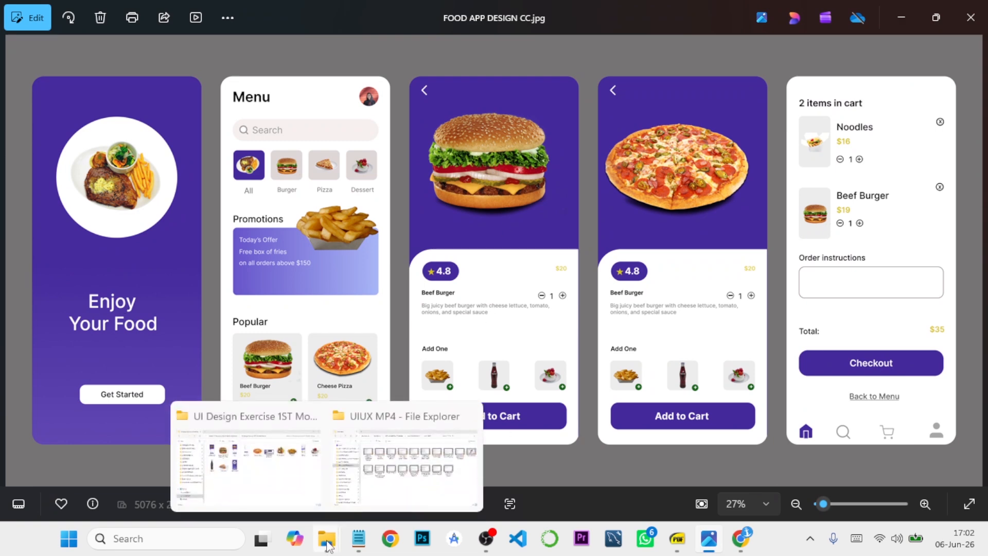
left_click(302, 495)
left_click_drag(397, 229, 320, 238)
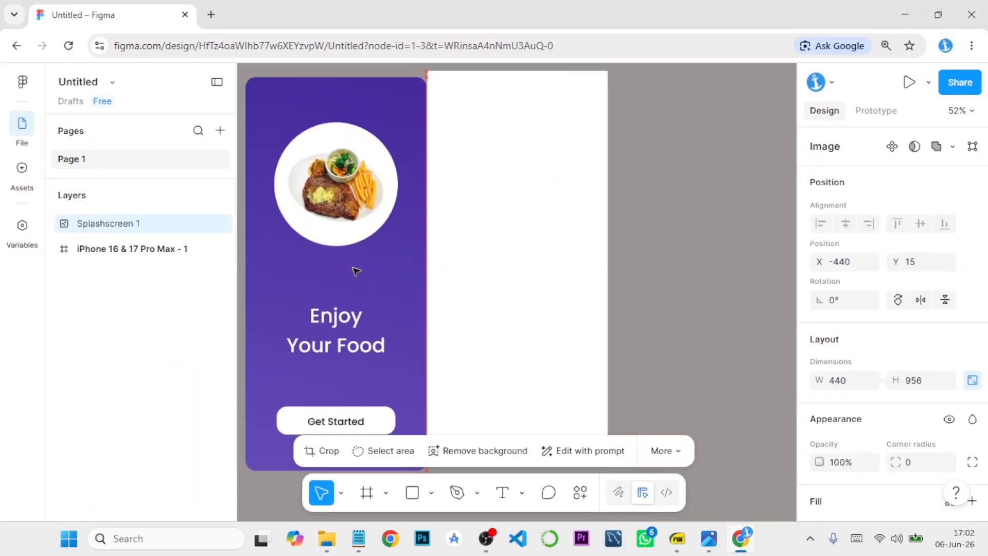
left_click_drag(356, 270, 352, 269)
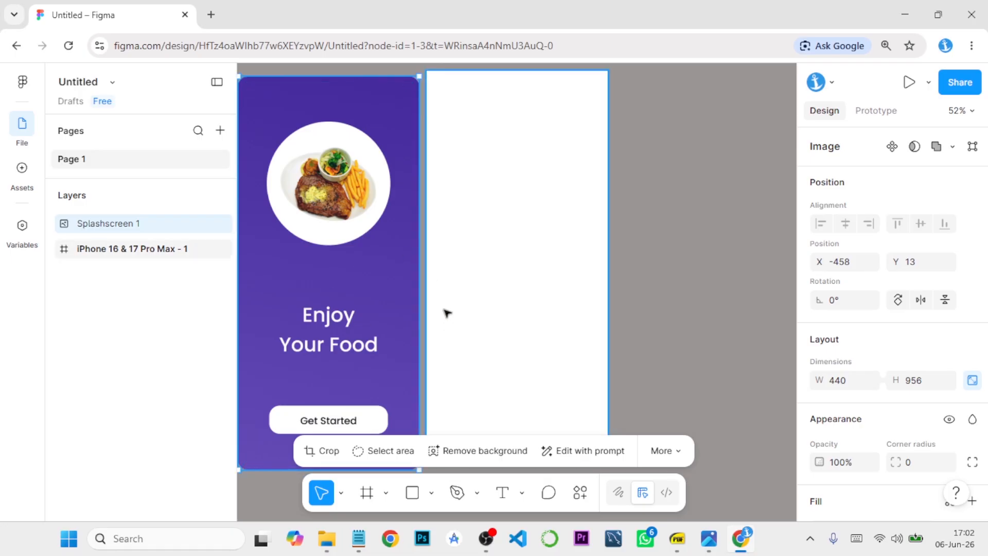
- Fill the phone frame with the purple 4F34A3 sampled from the splash screen image
scroll(432, 293, "left", 3)
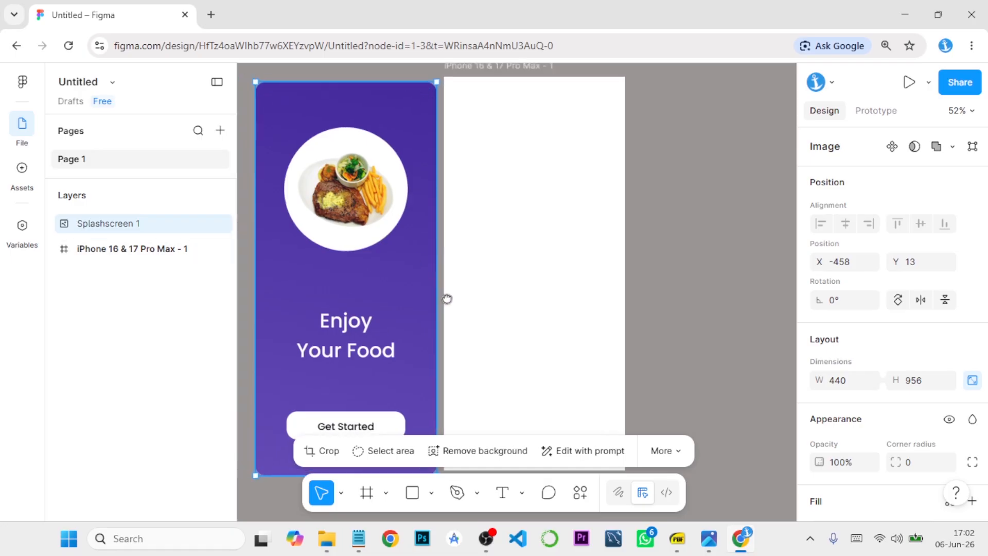
left_click(517, 292)
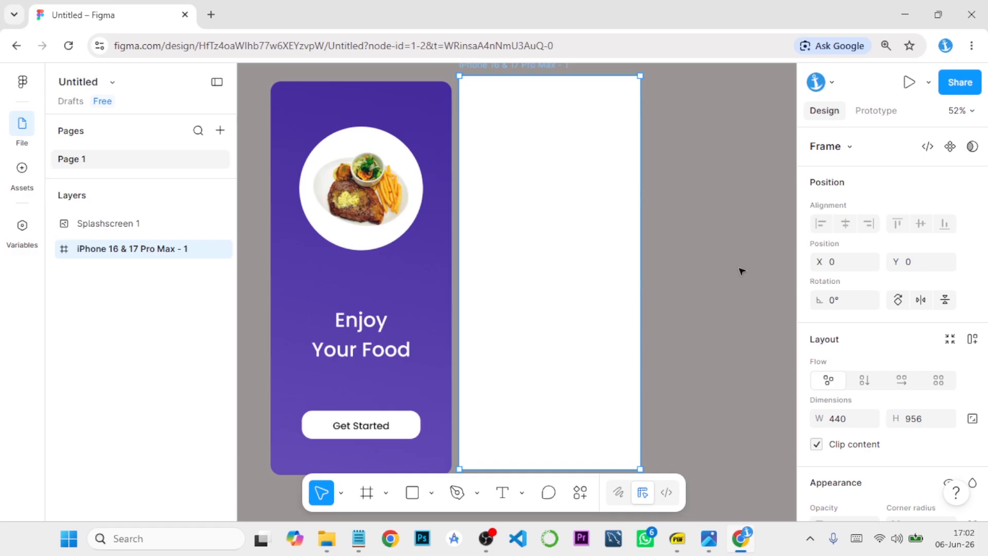
scroll(838, 325, "down", 5)
scroll(728, 273, "up", 5)
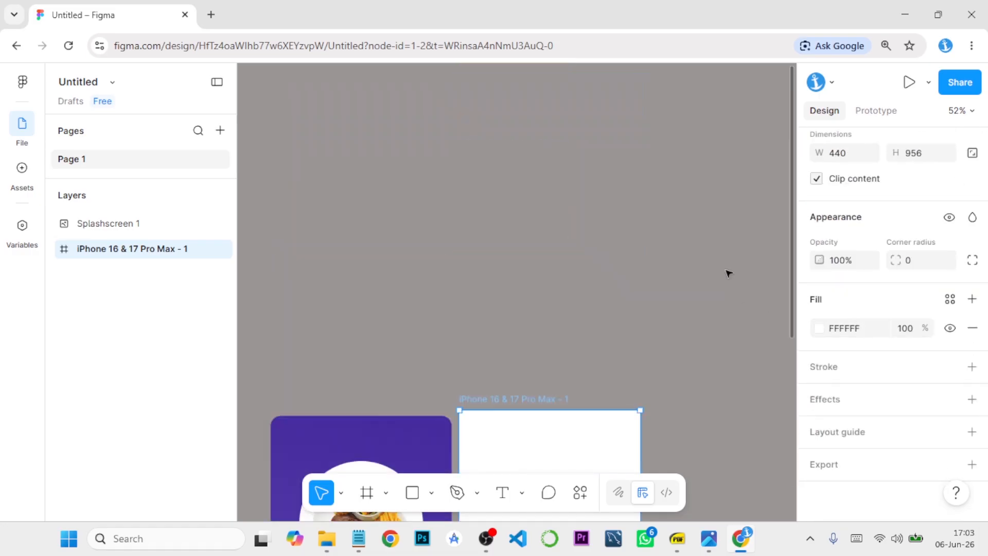
scroll(728, 273, "down", 5)
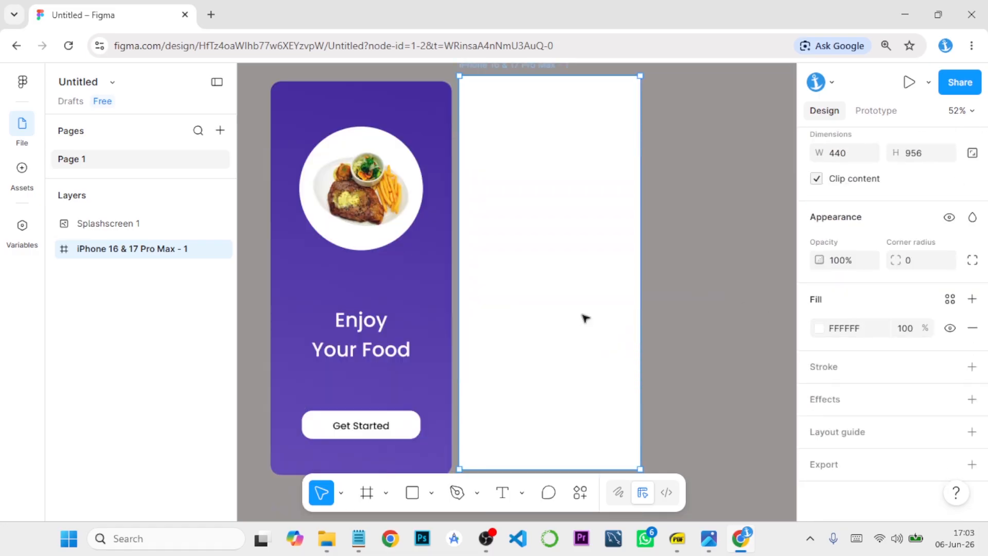
left_click(819, 328)
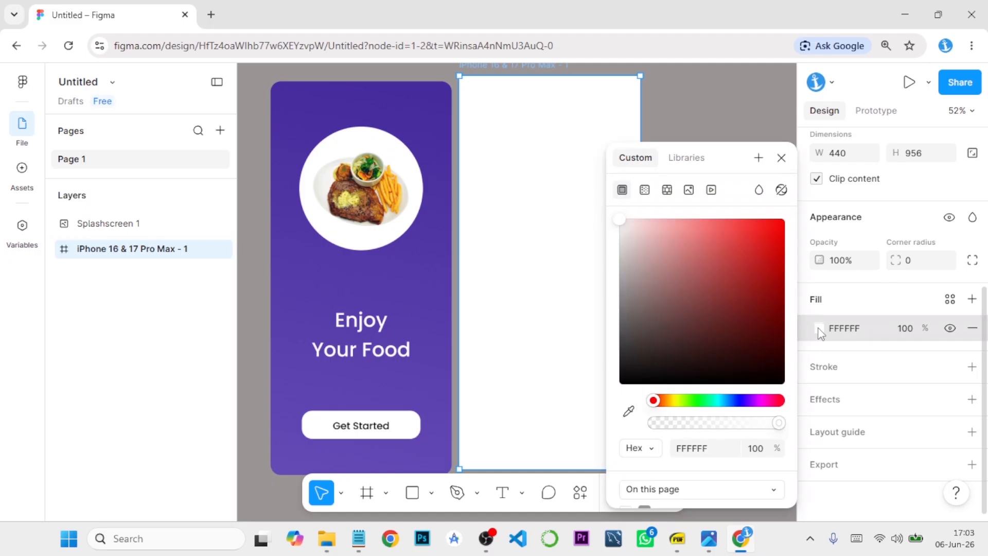
left_click(628, 410)
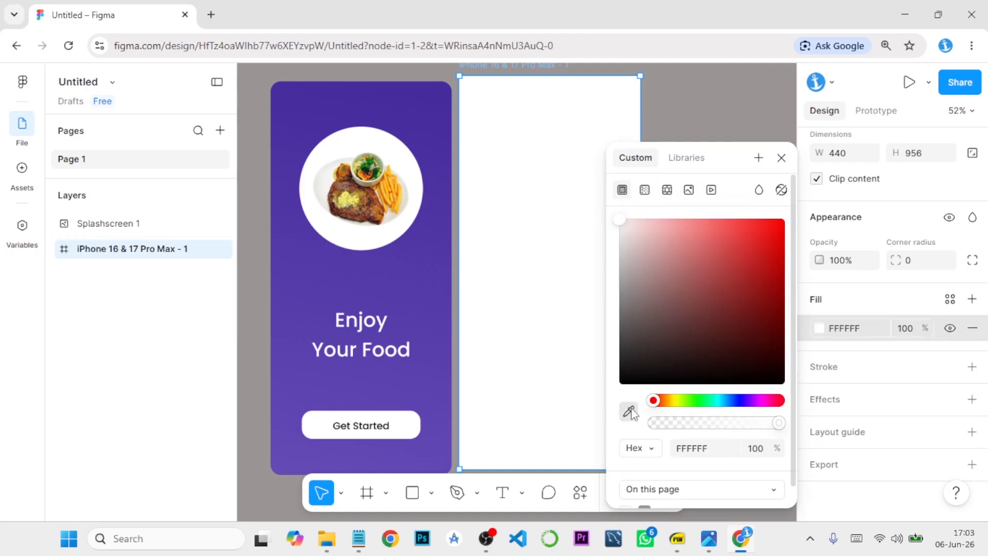
left_click(443, 213)
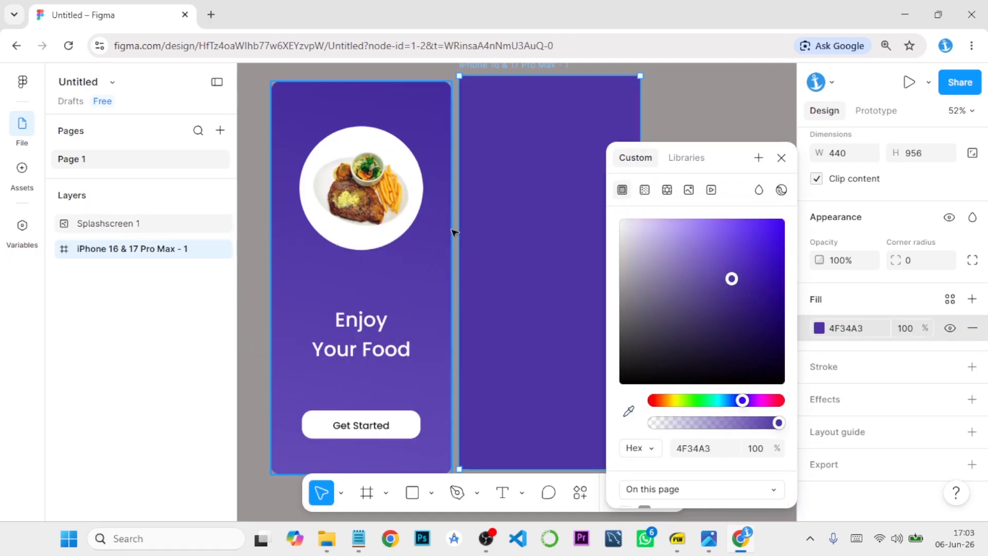
- Change the frame's fill to a linear gradient with its 0% stop set to 472D9D, sampled from the upper part of the splash image
left_click(644, 191)
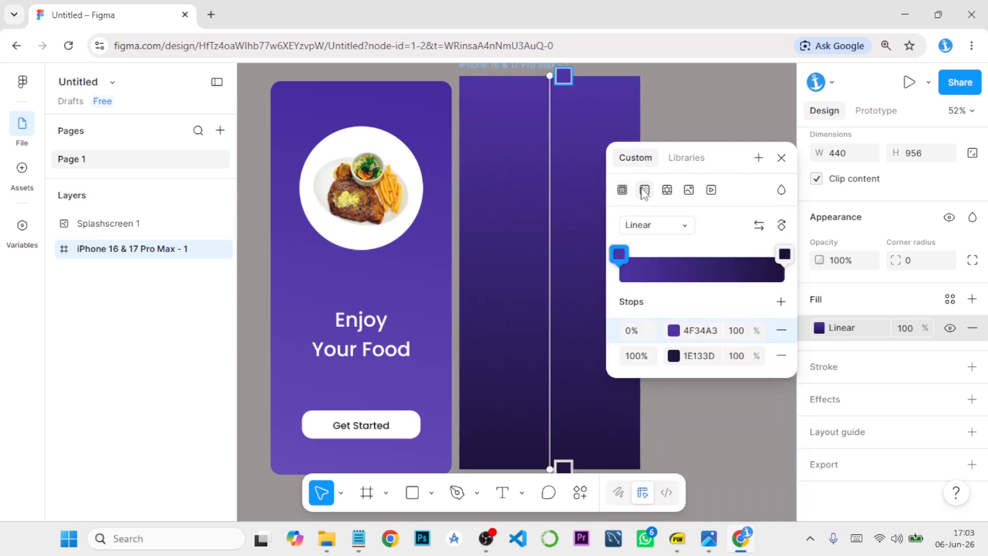
left_click(618, 252)
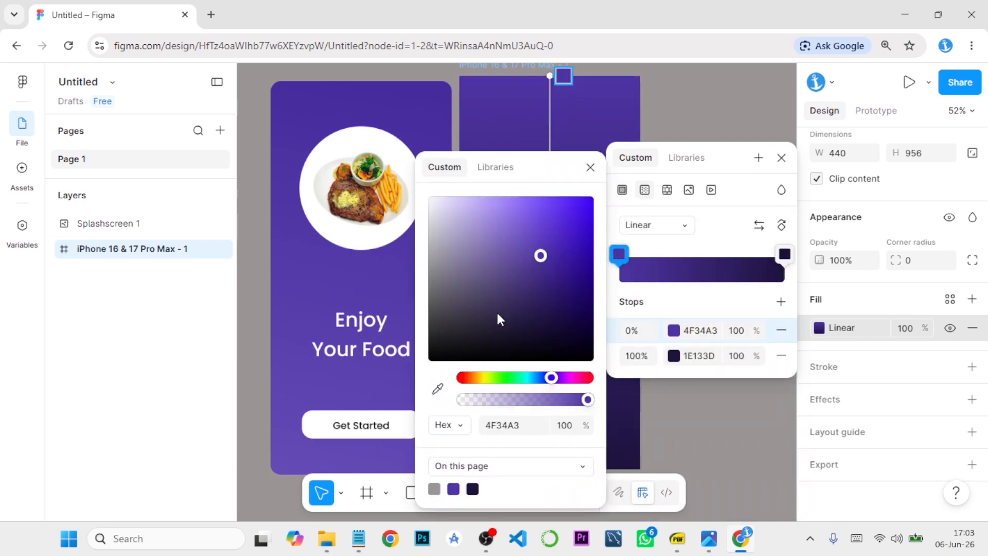
left_click(438, 389)
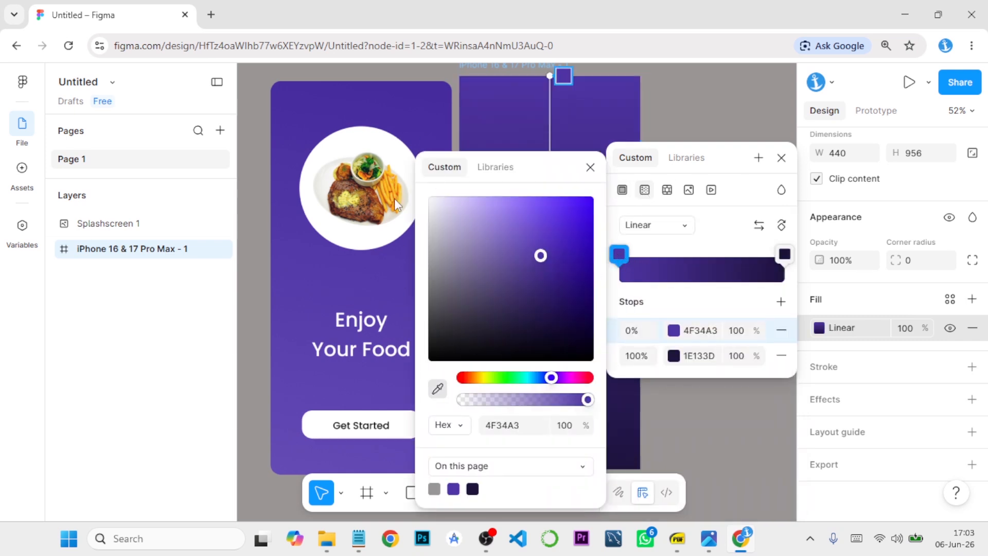
left_click(416, 105)
left_click(590, 167)
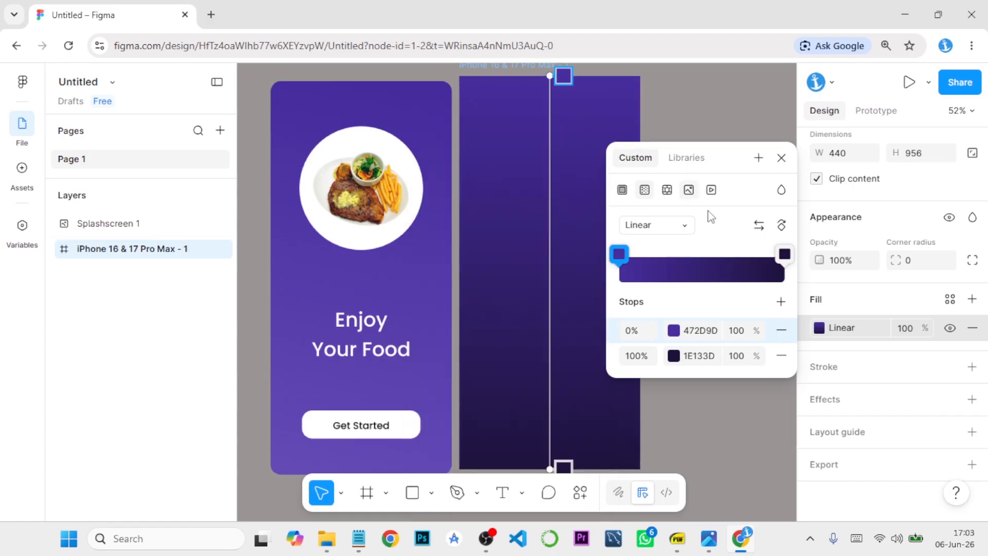
- Set the gradient's 100% stop to 6349B4, sampled from the lower part of the splash screen image
left_click(673, 356)
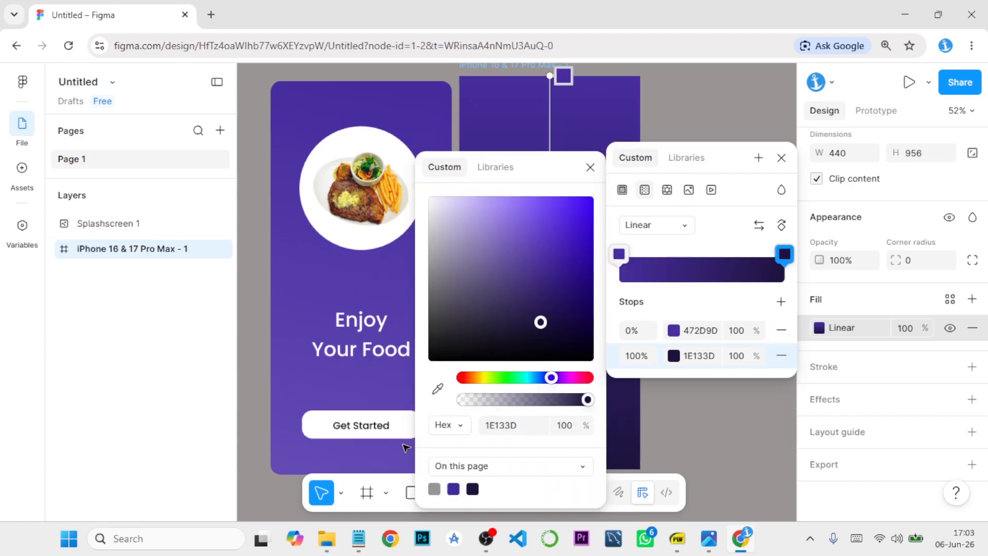
left_click(437, 389)
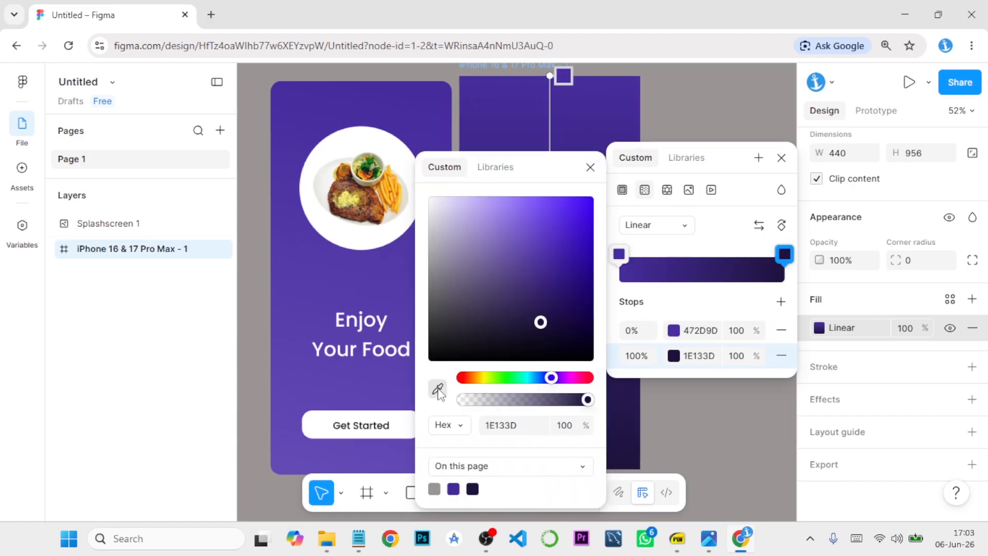
left_click(303, 455)
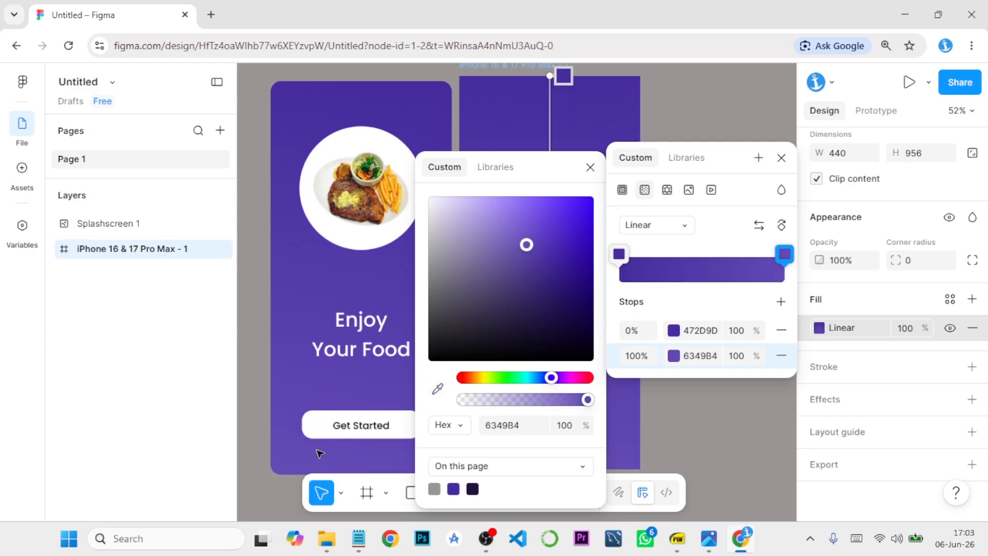
left_click(590, 166)
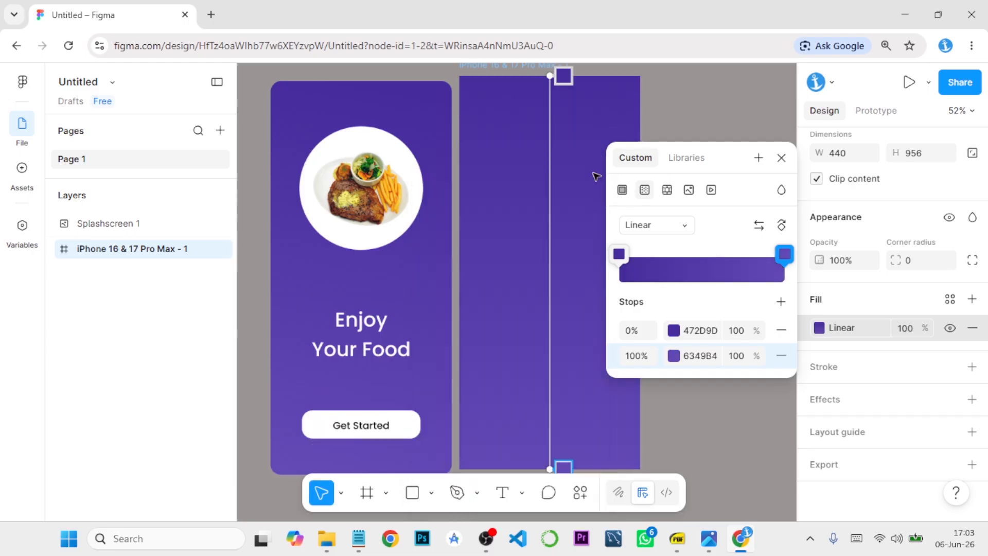
left_click(781, 158)
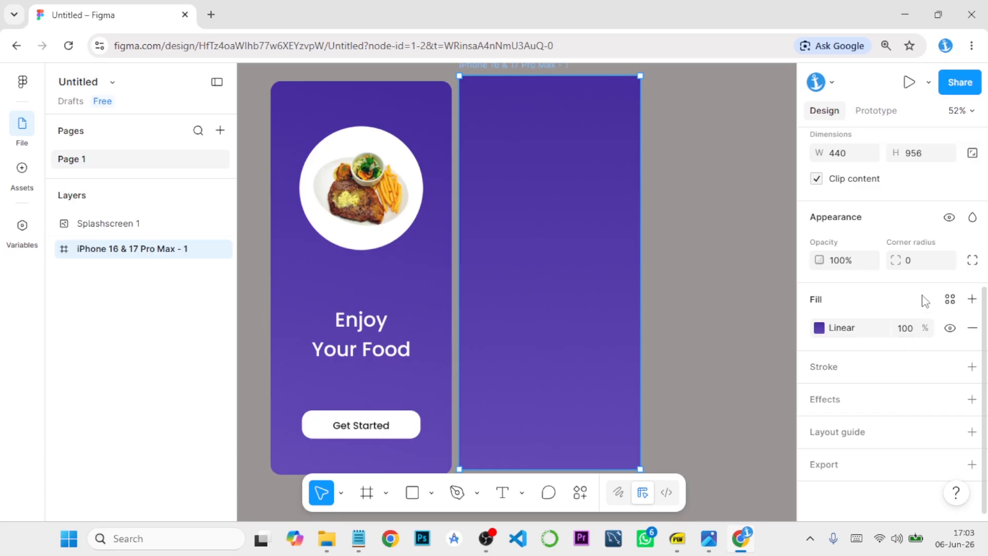
- Round the phone frame's corners with a radius of 10
left_click(907, 268)
type("5")
key("Return")
left_click(916, 266)
type("10")
key("Return")
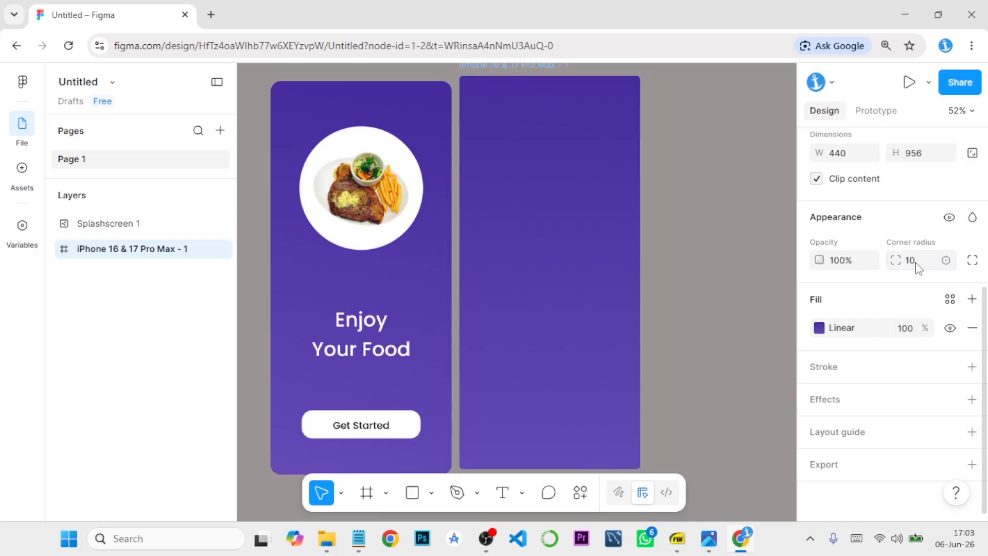
left_click(706, 283)
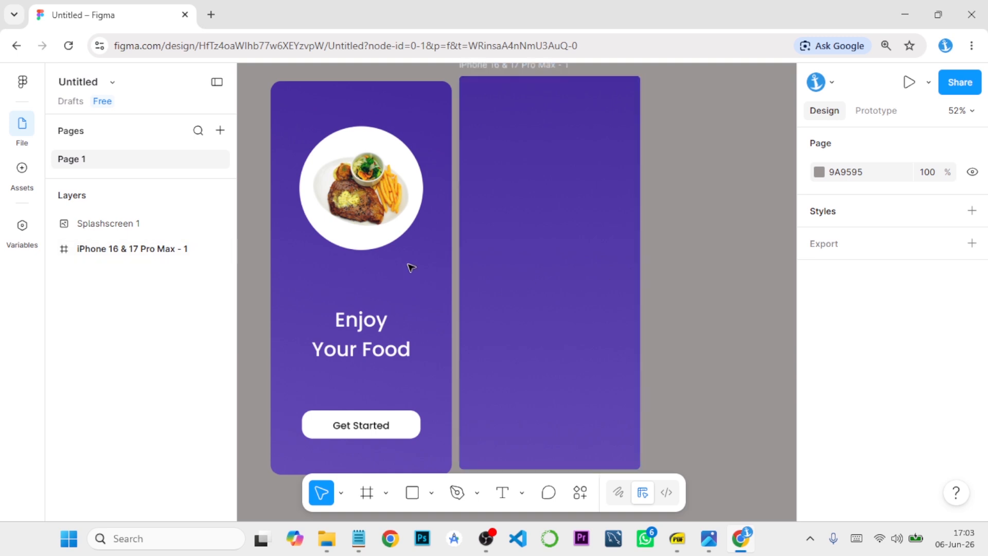
- Draw a circle about 306 × 306 in the upper part of the phone frame, at about X 67, Y 118
left_click(431, 492)
left_click(468, 400)
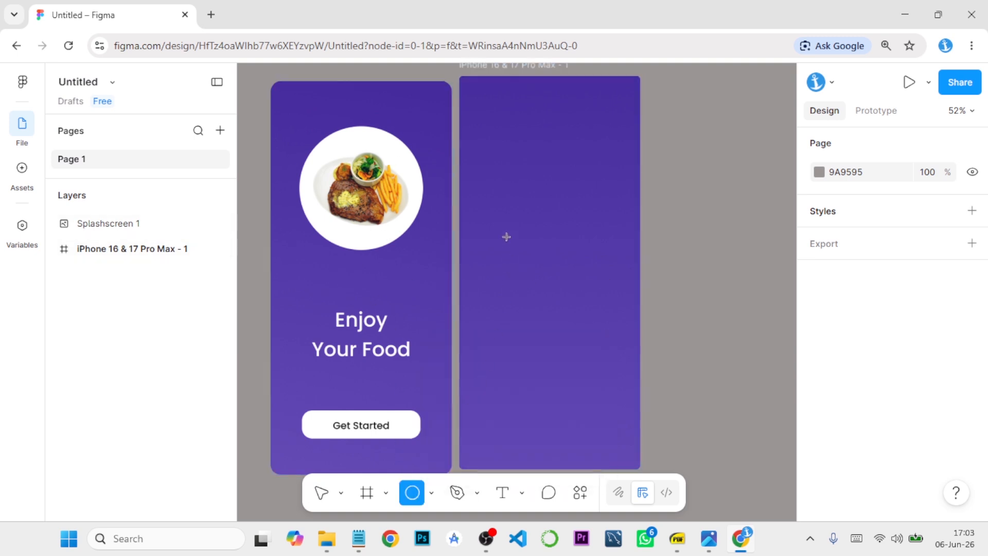
mouse_move(512, 146)
left_mouse_down()
mouse_move(606, 242)
mouse_move(619, 271)
mouse_move(553, 210)
left_mouse_up()
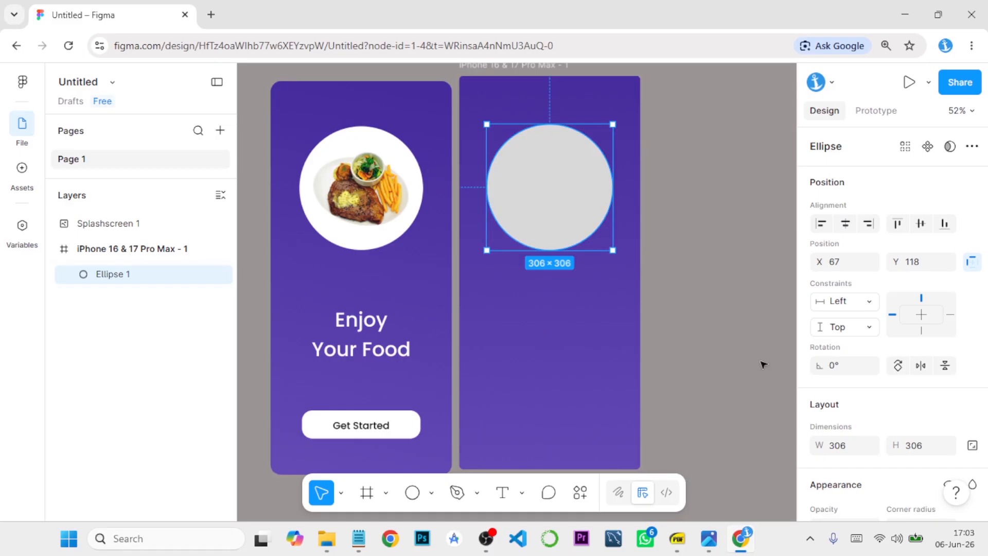
- Fill the circle with white FFFFFF, sampled from the plate circle in the splash screen image
scroll(834, 398, "down", 4)
left_click(819, 378)
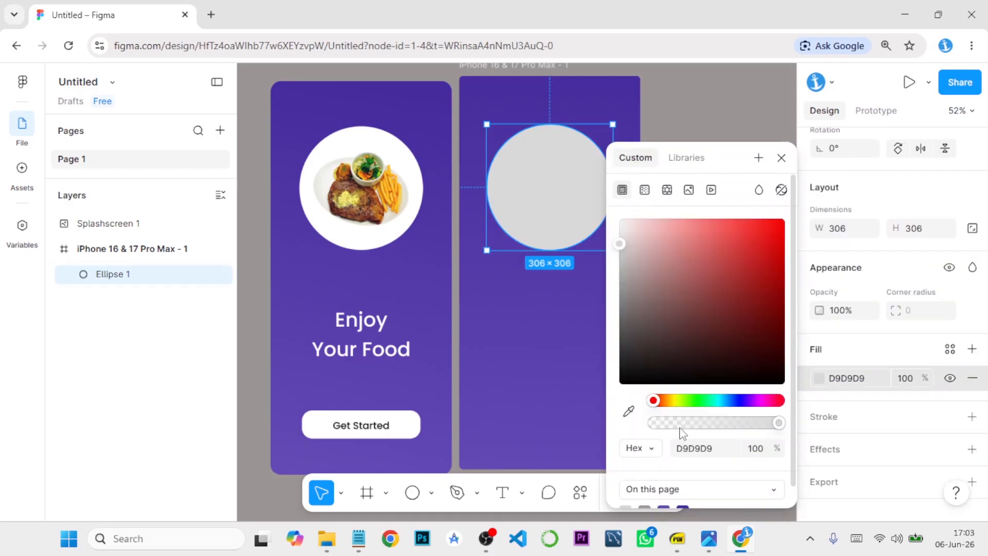
left_click(629, 411)
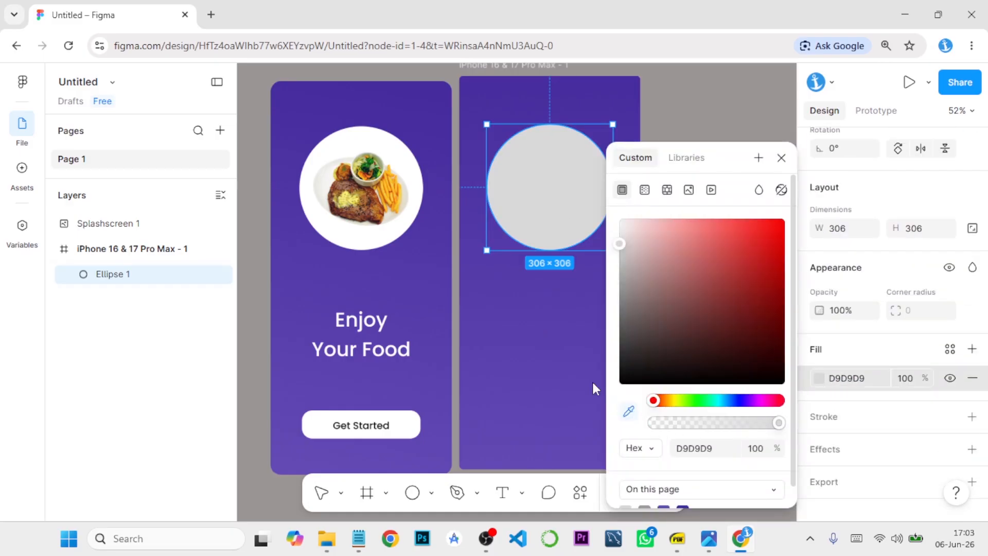
left_click(367, 234)
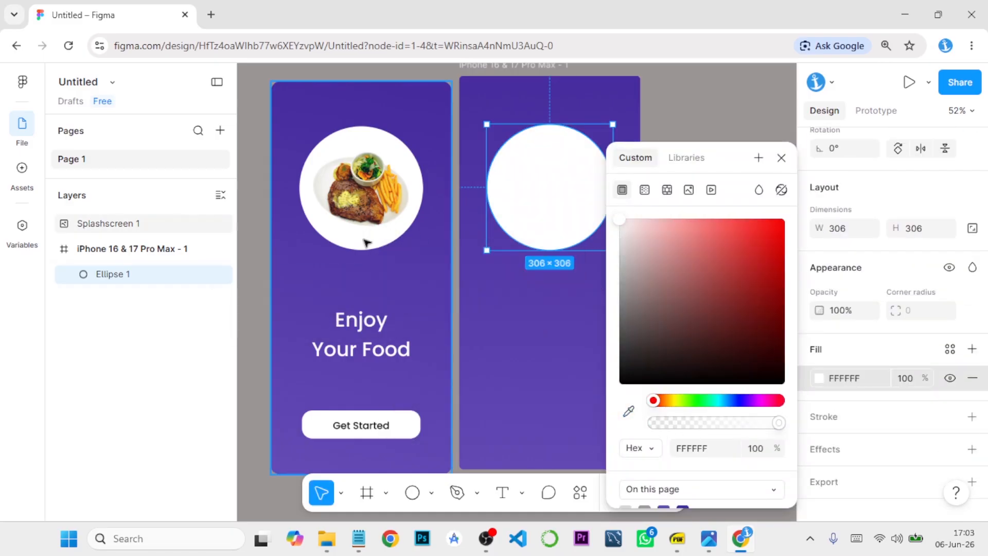
left_click(780, 157)
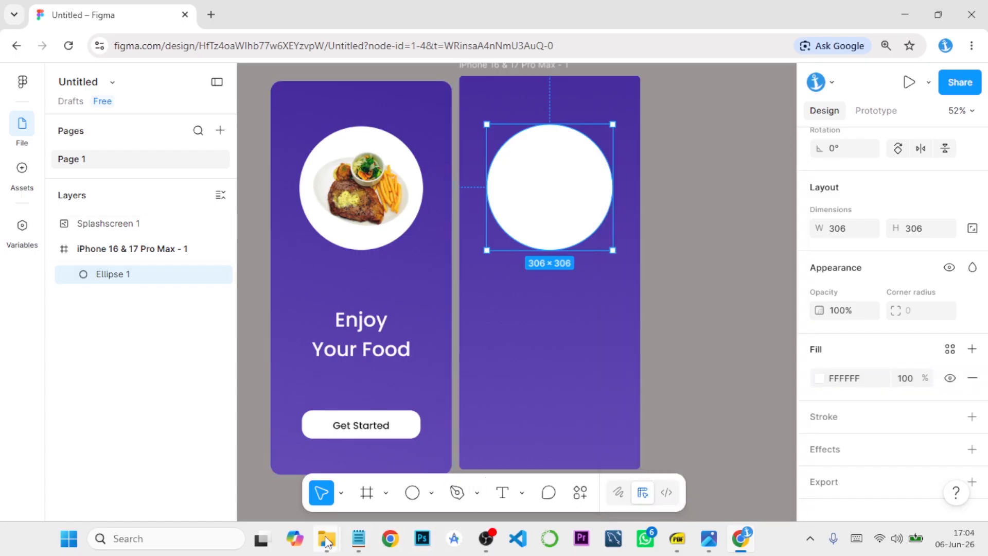
- Bring the food-plate-2 image from the exercise folder in File Explorer into the phone frame in Figma
mouse_move(327, 538)
left_click(305, 489)
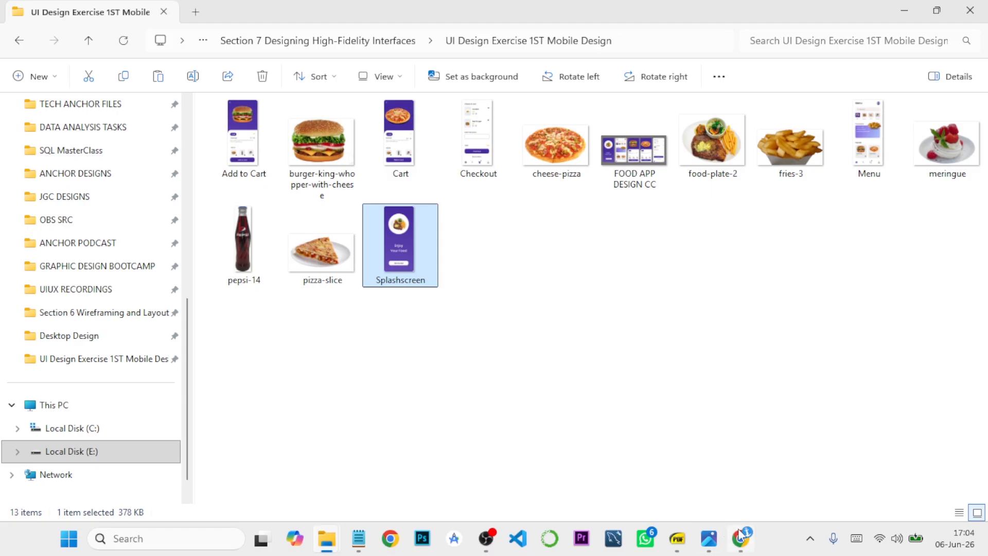
mouse_move(739, 536)
left_click(709, 538)
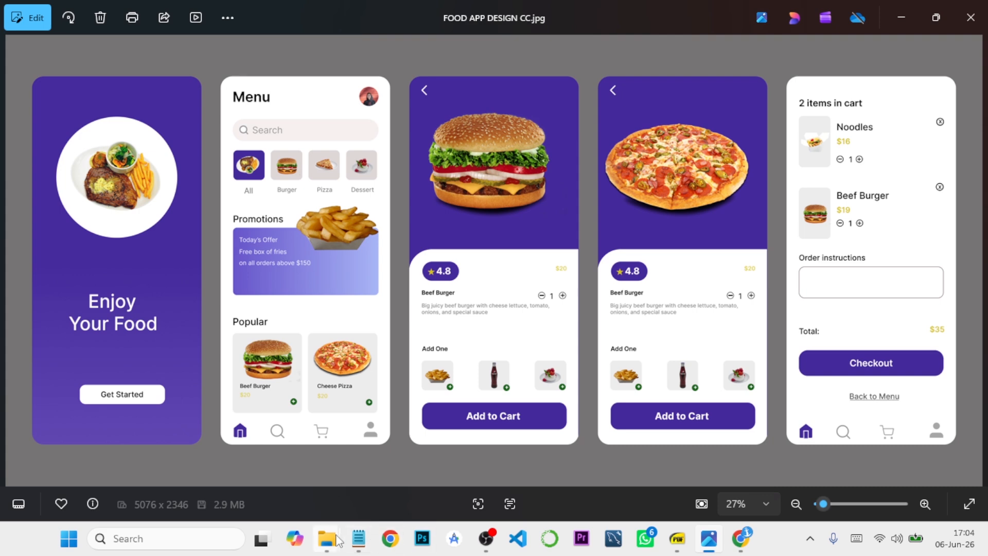
mouse_move(337, 539)
left_click(267, 453)
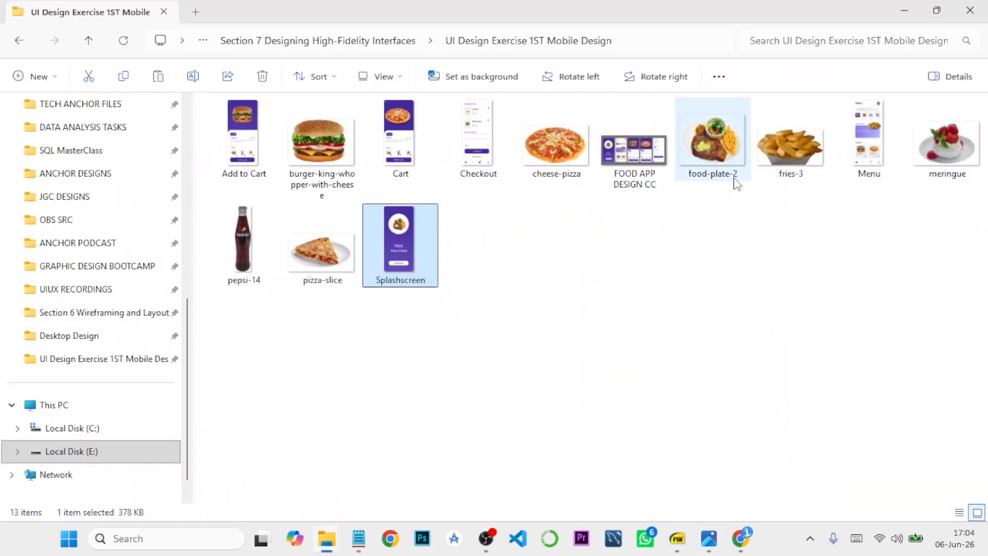
left_click_drag(736, 183, 558, 230)
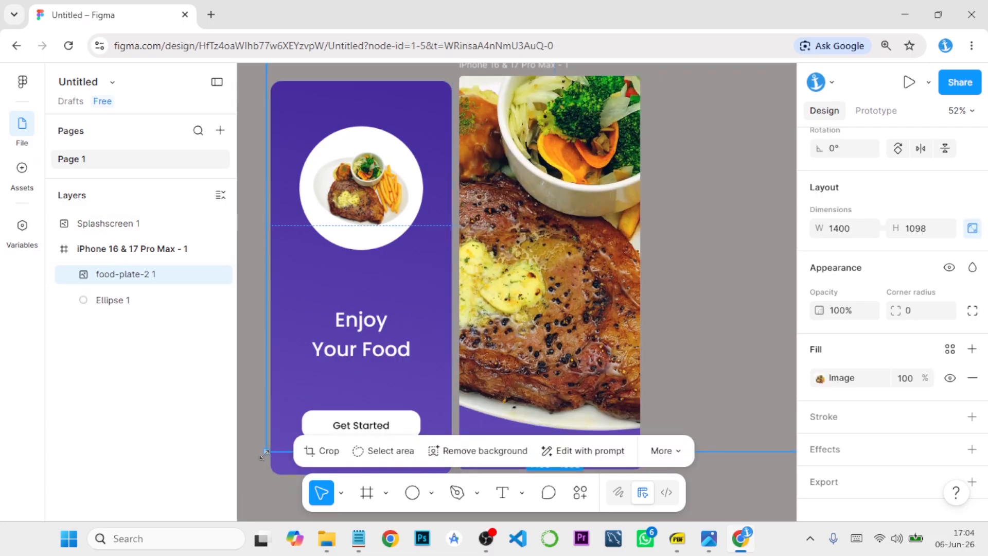
- Scale the food plate image down to fit inside the white circle and position it as in the reference
left_click_drag(264, 454, 502, 267)
left_click_drag(567, 244, 603, 229)
left_click(697, 243)
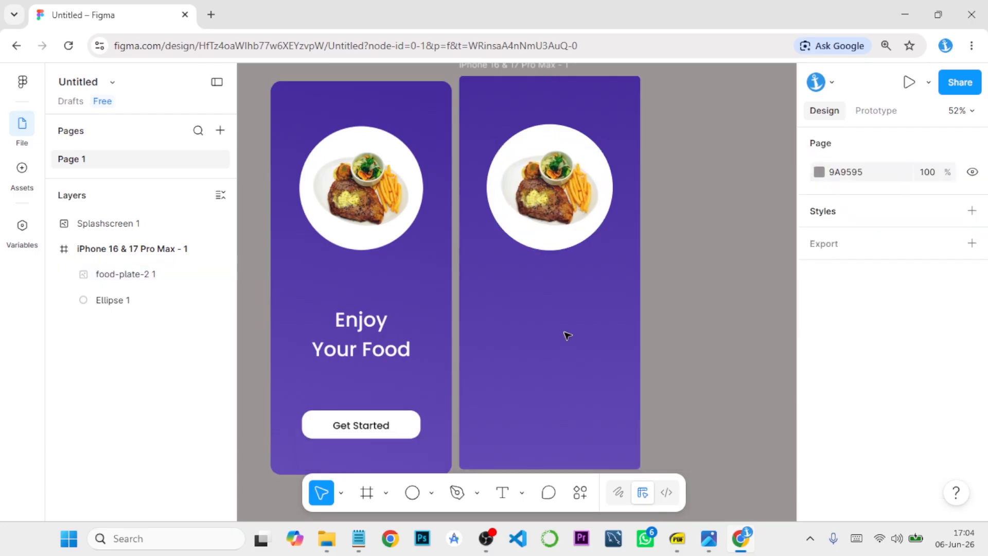
- Add the heading "Enjoy Your Food" below the circle in the phone frame, broken into two lines after "Enjoy"
left_click(506, 492)
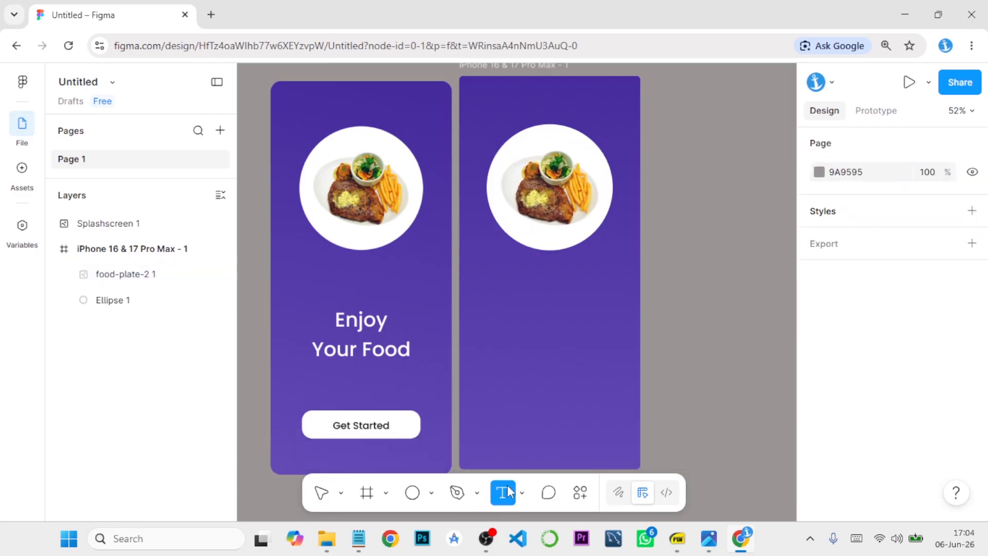
left_click(532, 319)
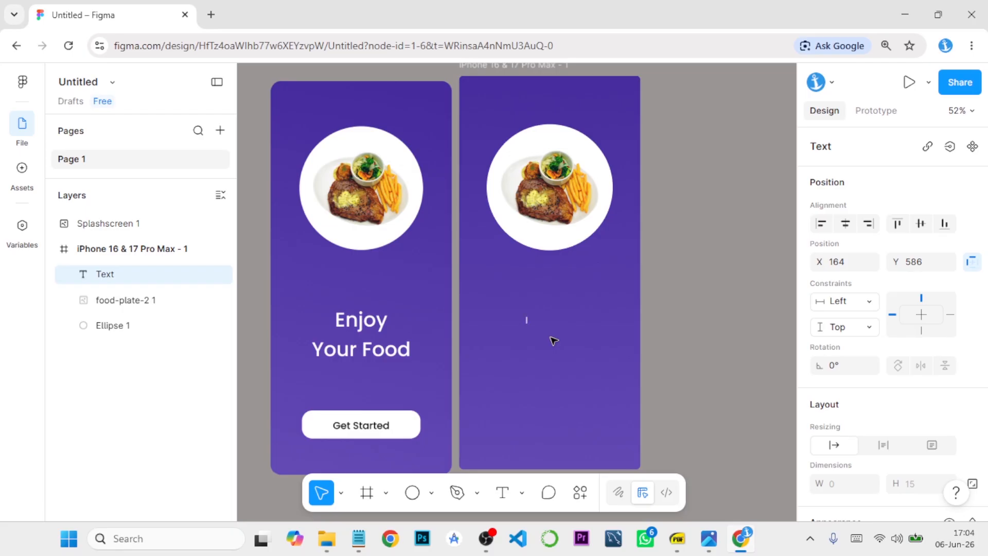
type("Enjoy Your Food")
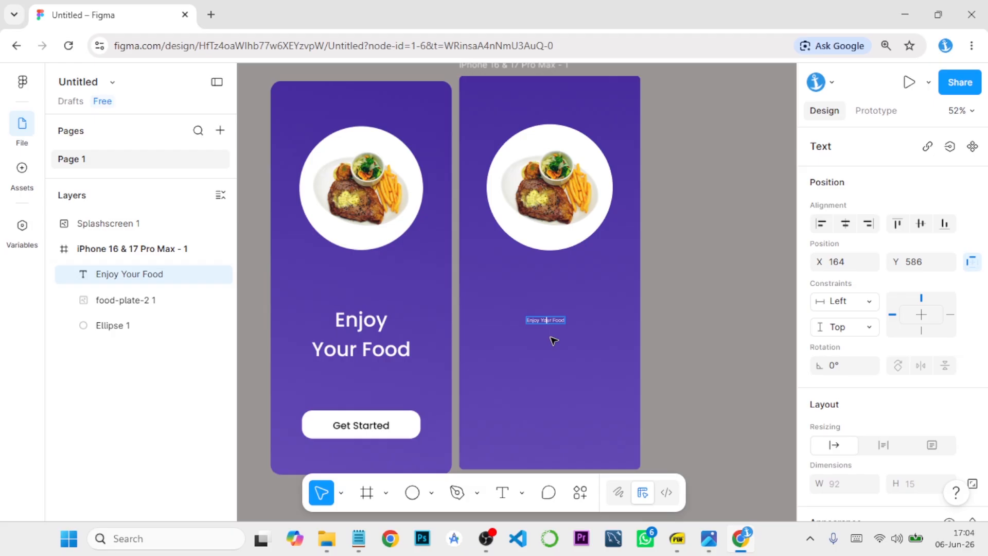
key("Return")
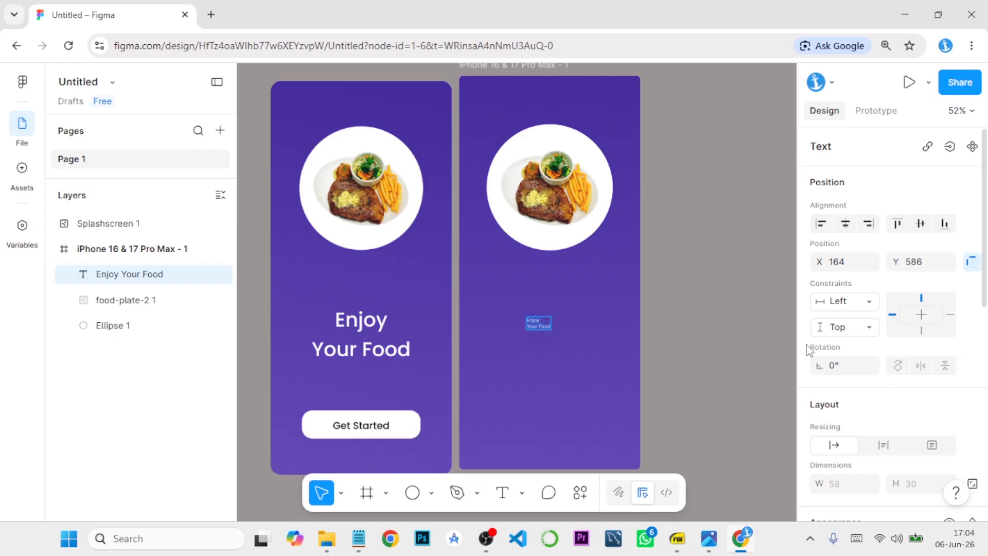
key("Escape")
- Format the heading as centre-aligned Semi Bold text at size 40 and centre it in the frame at about X 122, Y 578
scroll(940, 309, "down", 4)
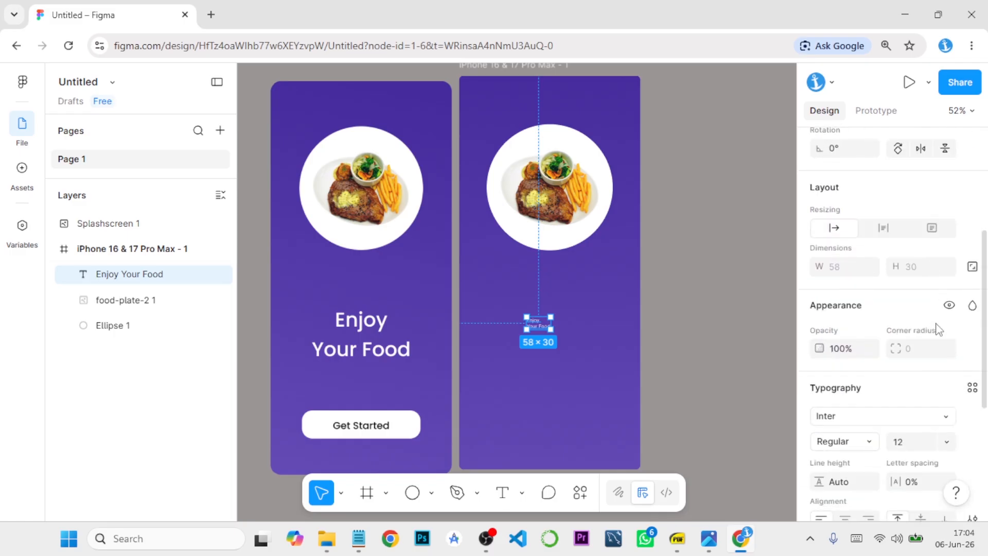
scroll(944, 355, "down", 2)
left_click(947, 372)
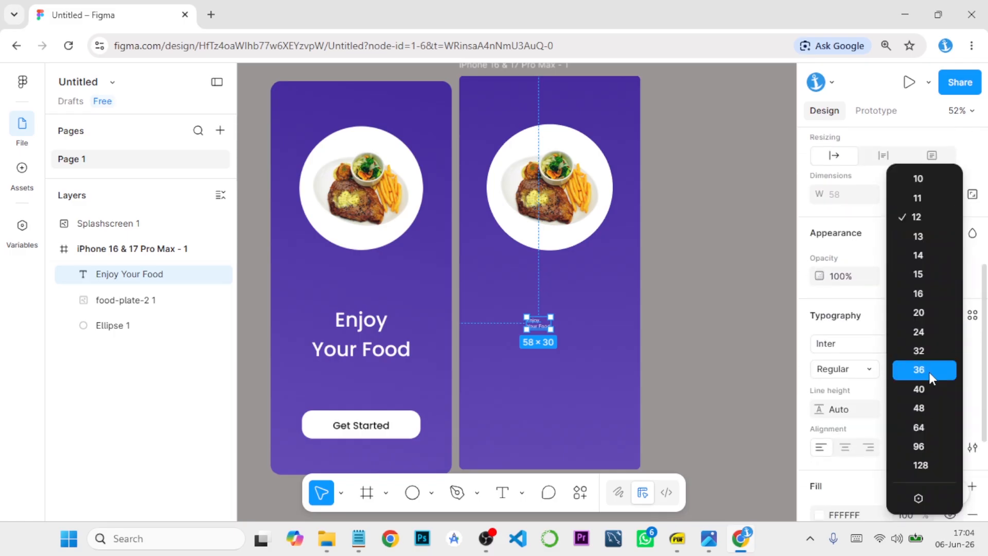
left_click(918, 396)
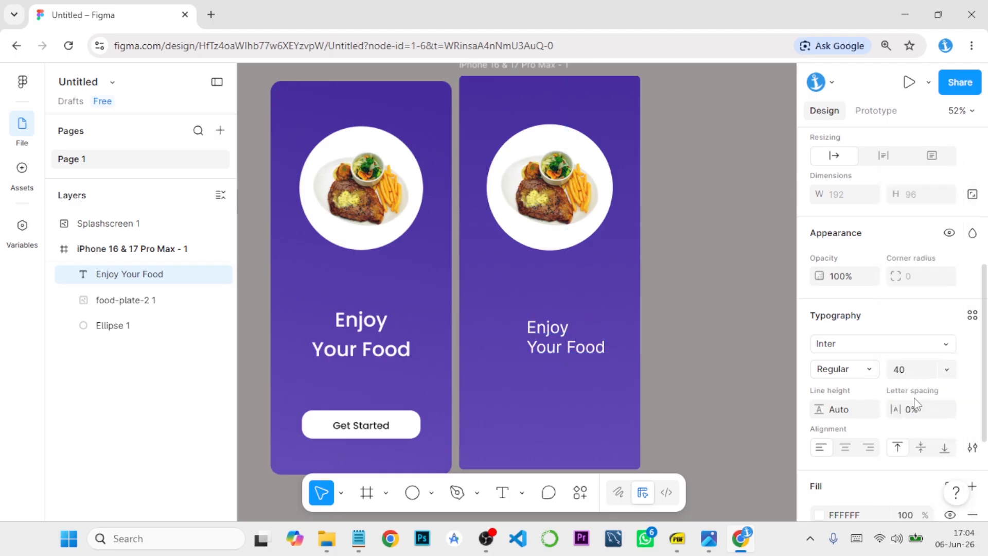
left_click(846, 449)
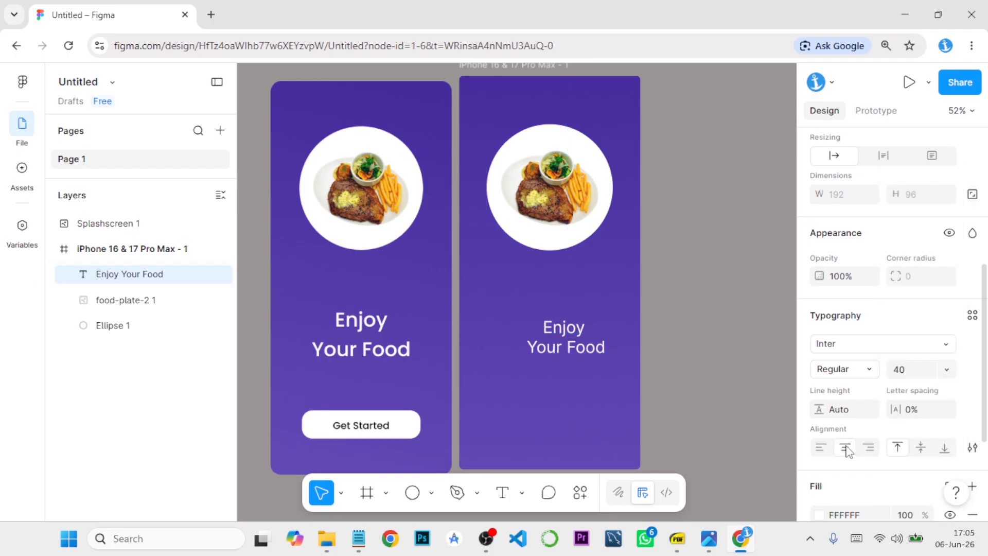
left_click(873, 368)
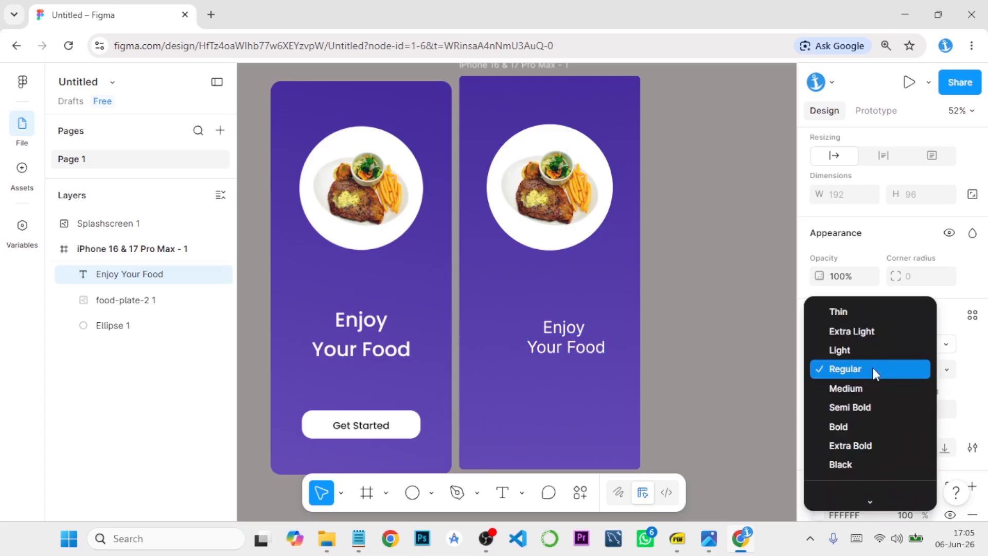
left_click(857, 407)
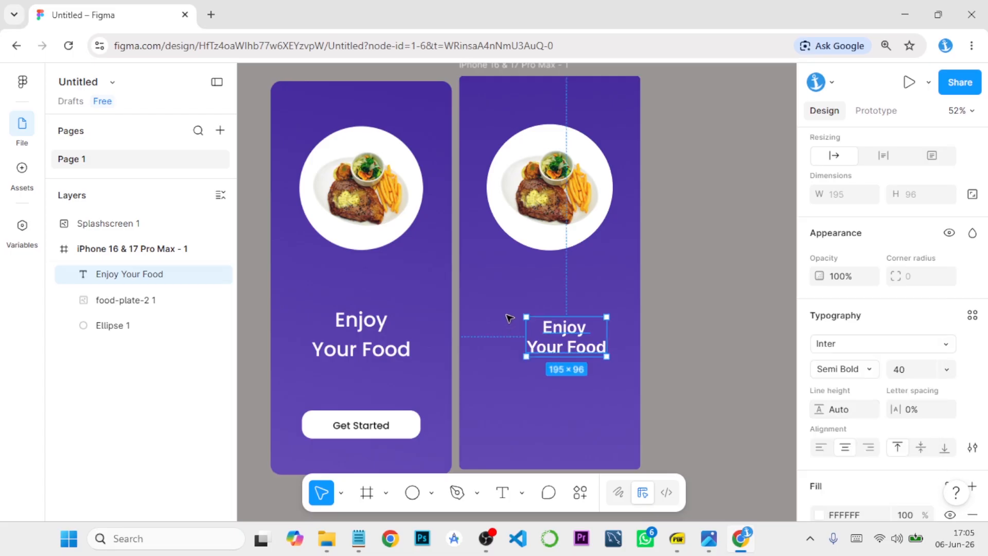
mouse_move(568, 336)
left_mouse_down()
mouse_move(485, 329)
mouse_move(550, 335)
left_mouse_up()
left_click(687, 306)
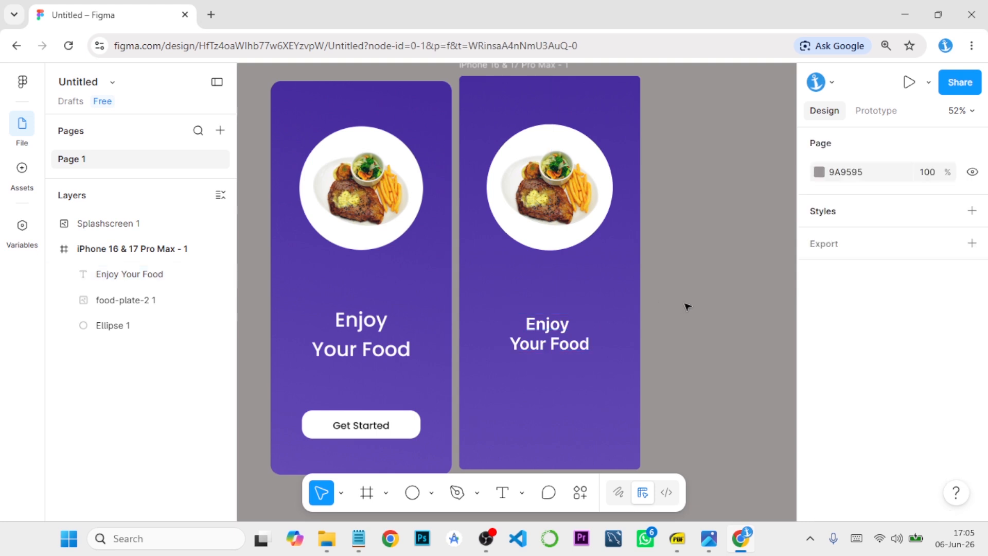
- Enlarge the heading to size 48 and move it slightly up to match the reference
left_click(556, 324)
scroll(900, 349, "down", 4)
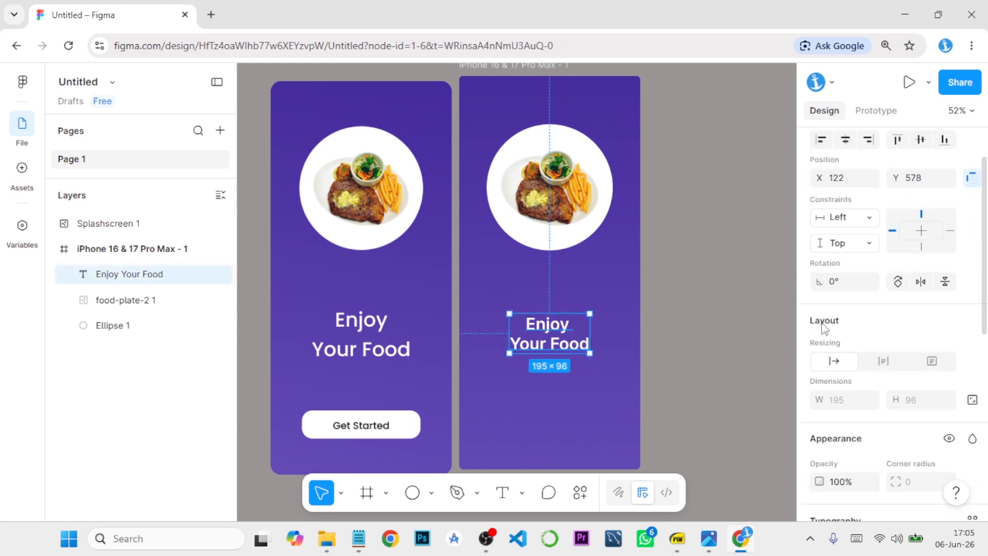
scroll(900, 349, "down", 3)
left_click(947, 296)
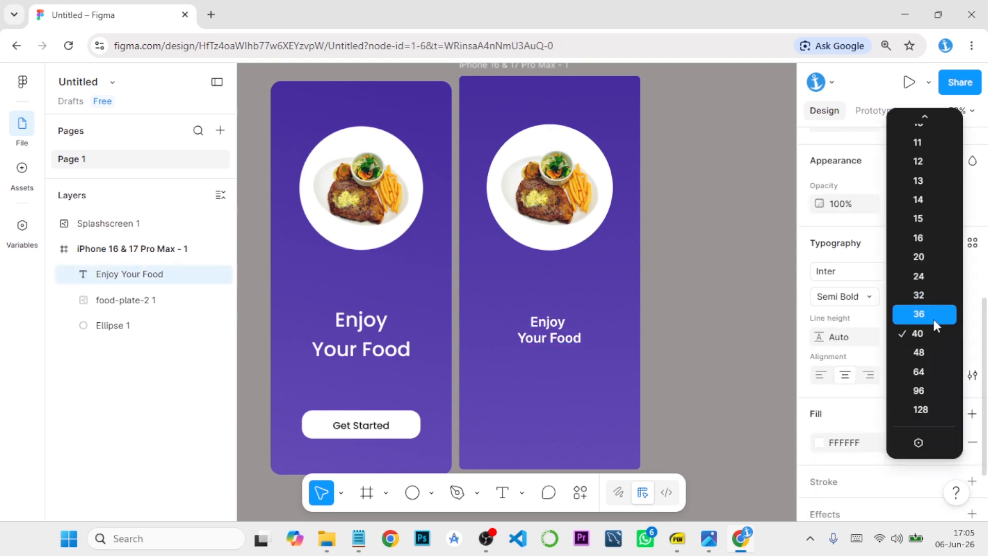
left_click(919, 352)
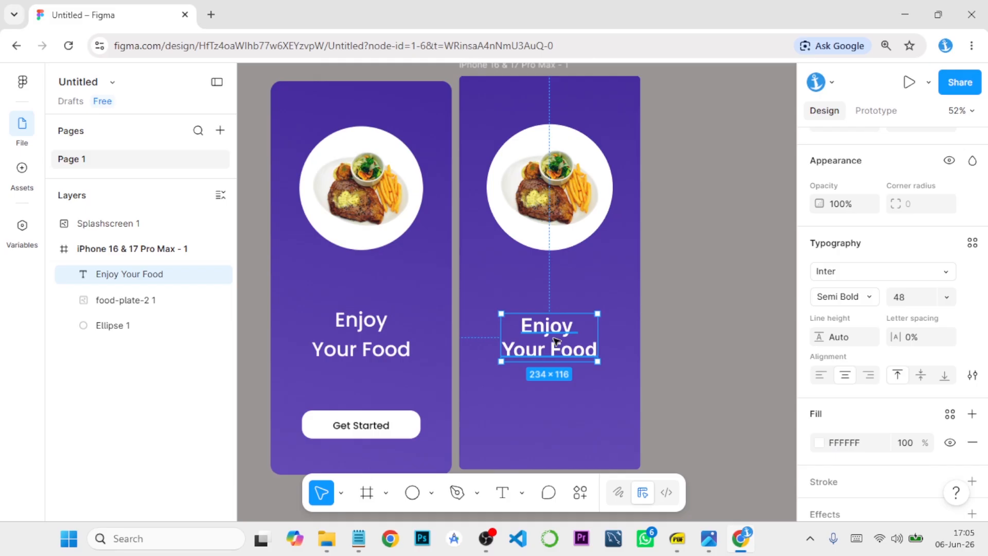
left_click_drag(553, 338, 554, 332)
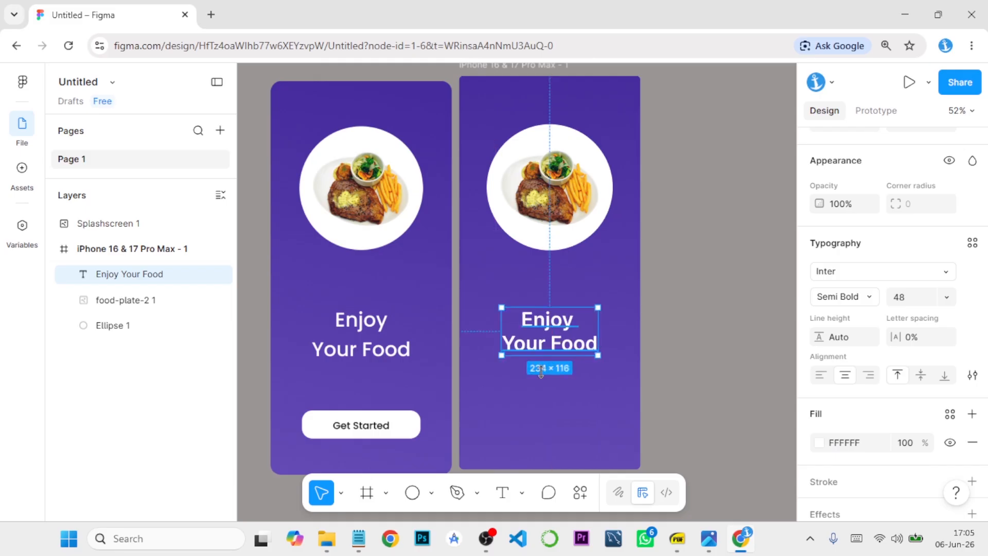
left_click(483, 453)
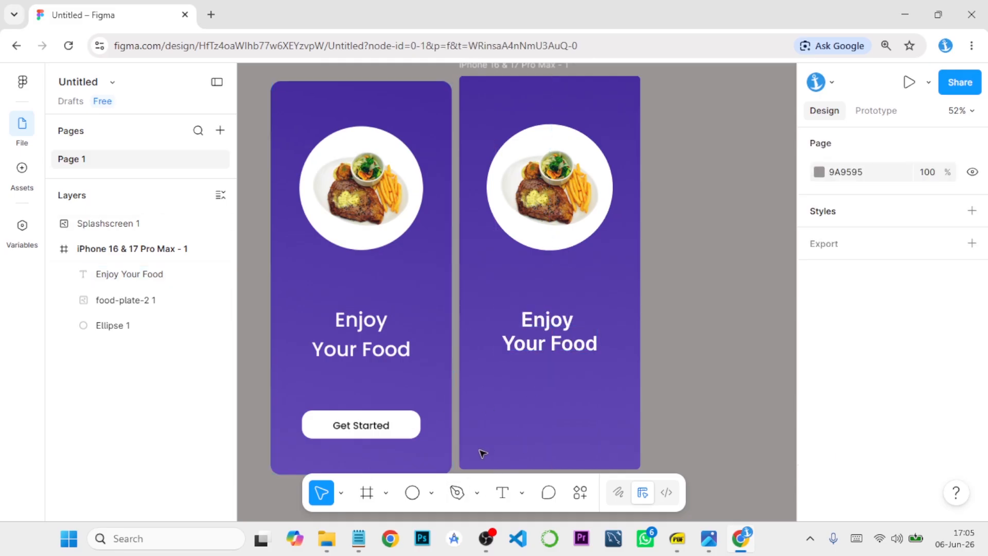
- Draw a rectangle about 309 × 85 below the heading in the phone frame as the button shape
left_click(431, 492)
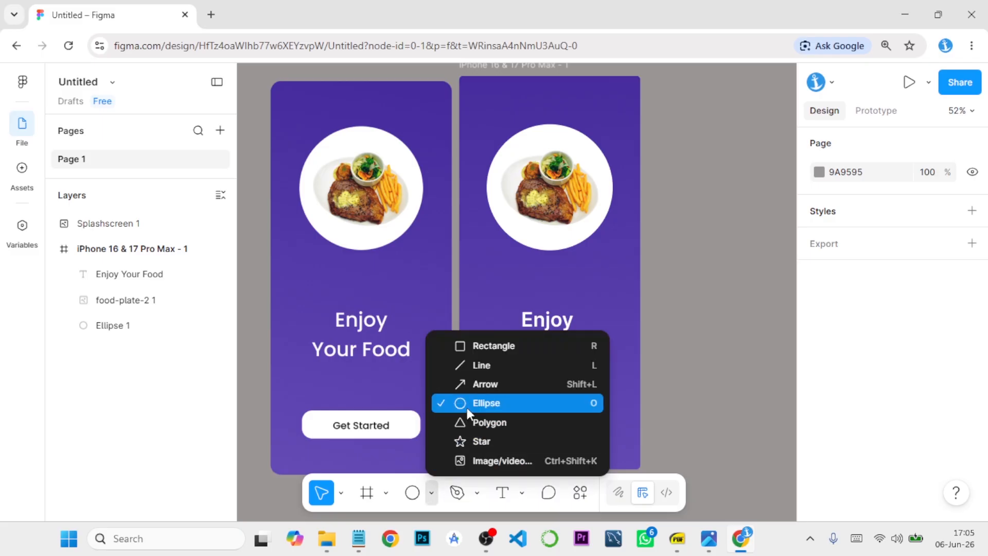
left_click(476, 350)
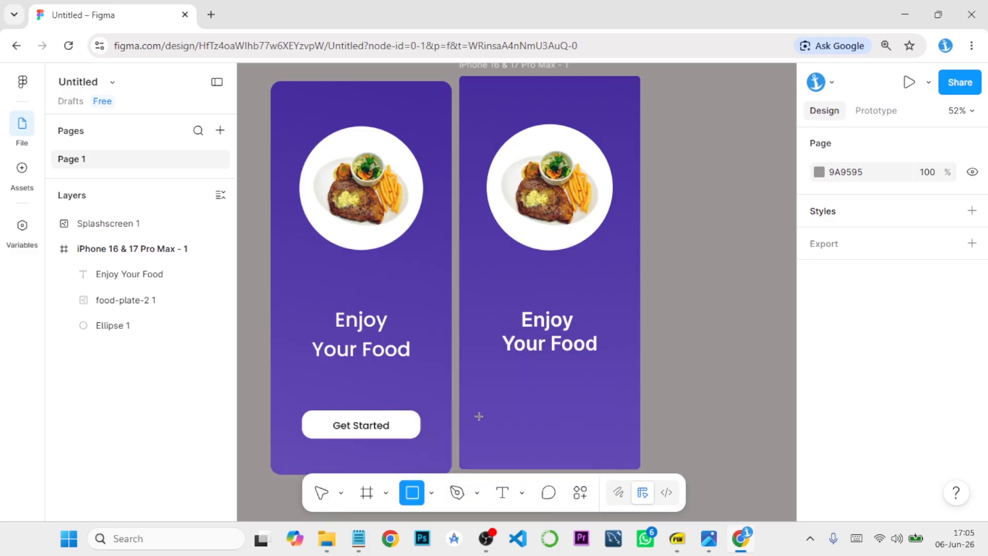
left_click_drag(485, 413, 608, 446)
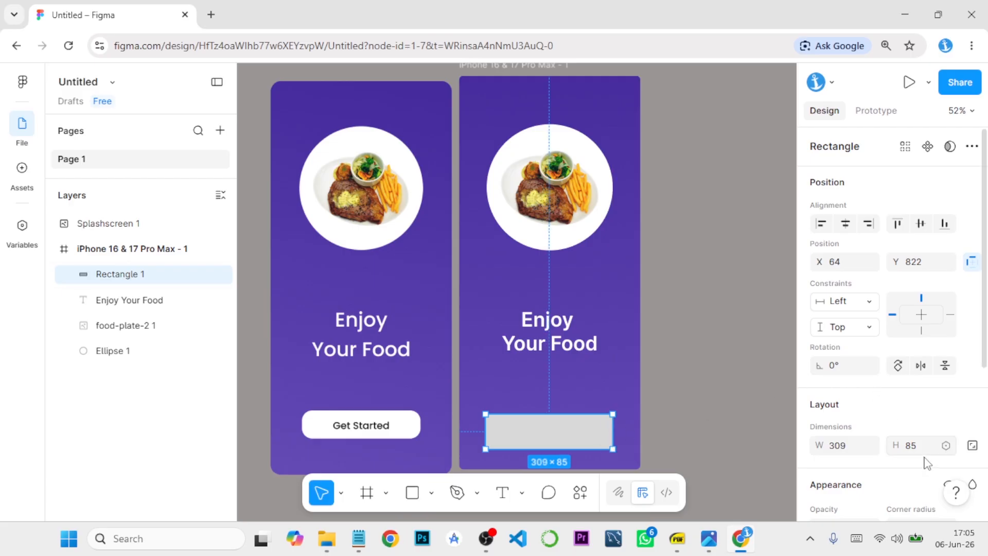
- Try corner radii of 50 and 35 on the button rectangle
scroll(924, 443, "down", 3)
left_click(920, 387)
double_click(916, 385)
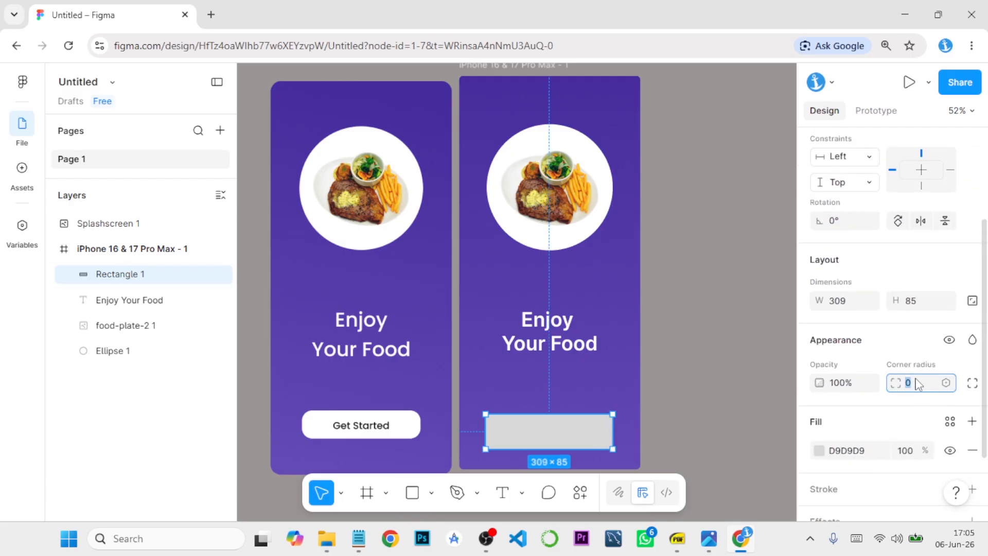
type("50")
key("Return")
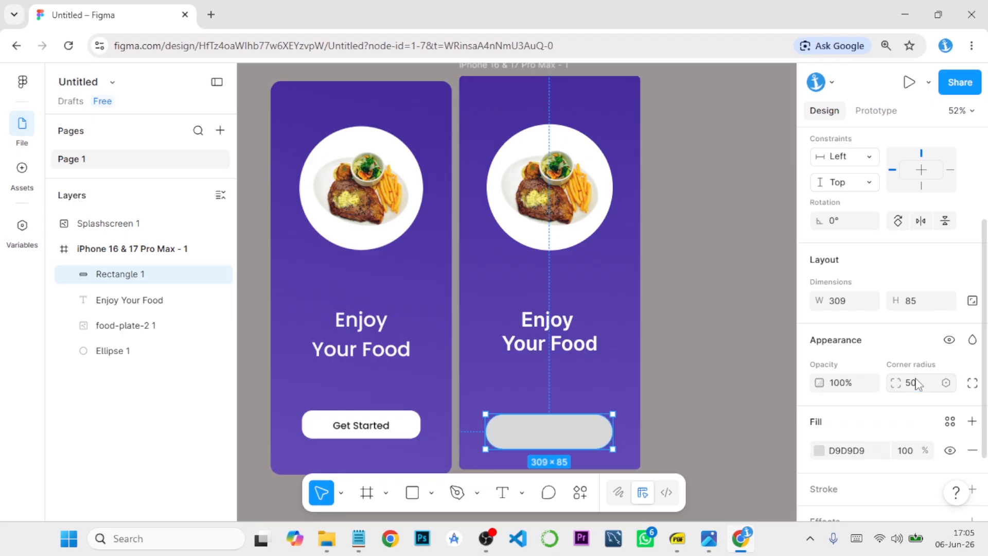
left_click(920, 388)
key("Return")
left_click(568, 429)
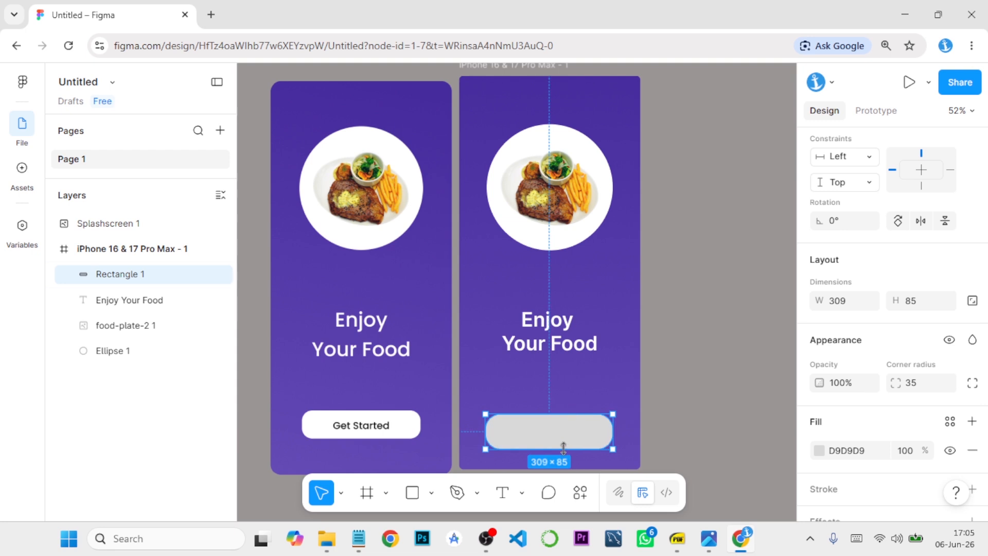
- Reduce the button rectangle's height to about 68 and set its corner radius to 30
left_click_drag(562, 443, 563, 441)
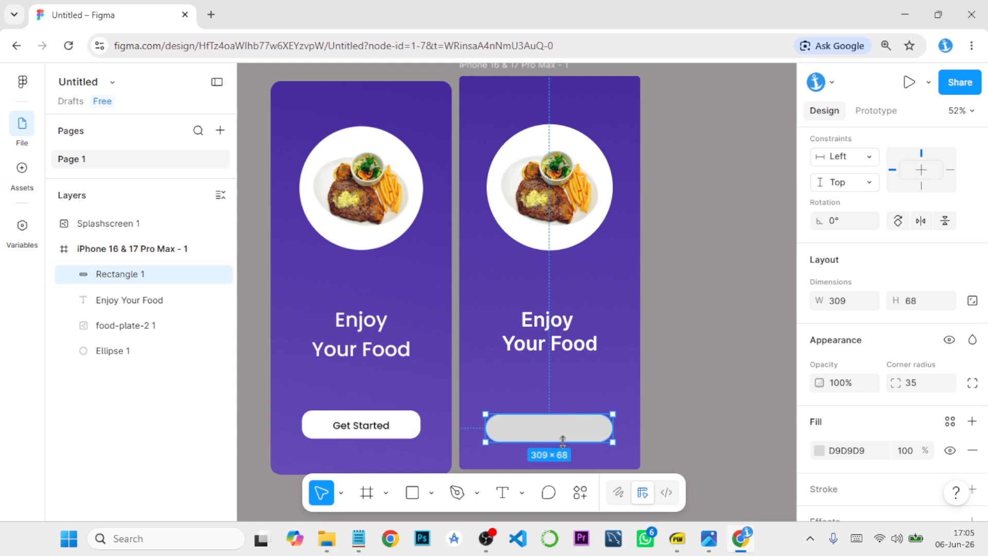
left_click(922, 383)
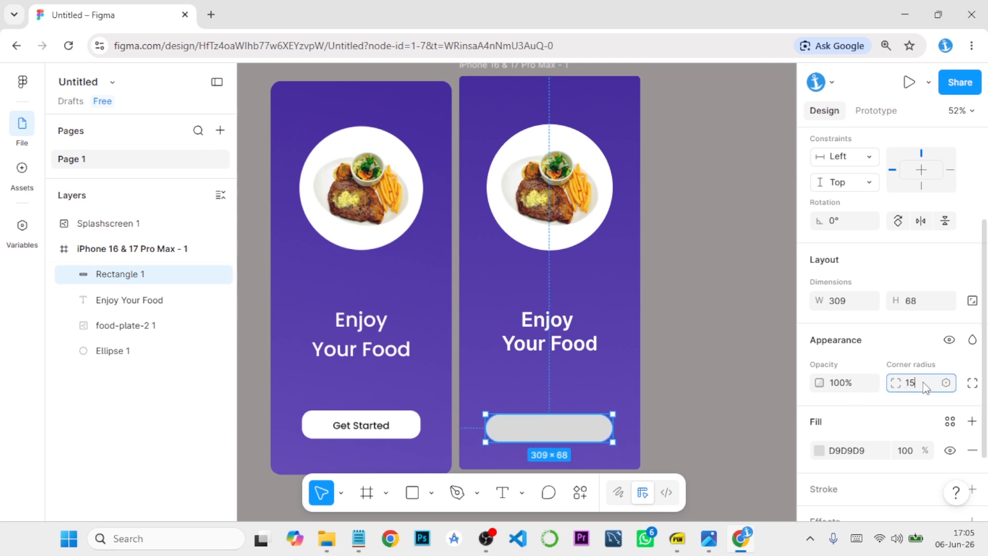
key("Return")
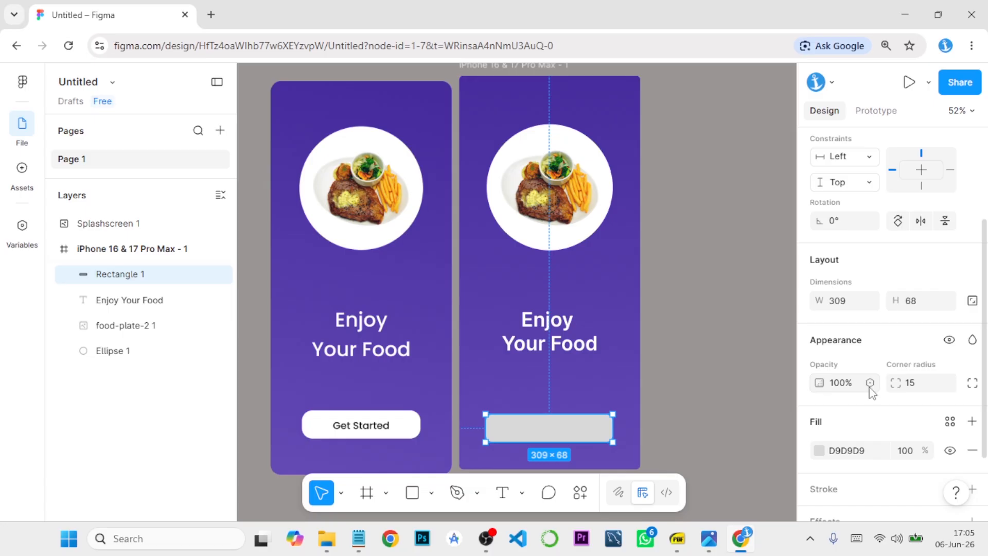
left_click(920, 386)
type("30")
key("Return")
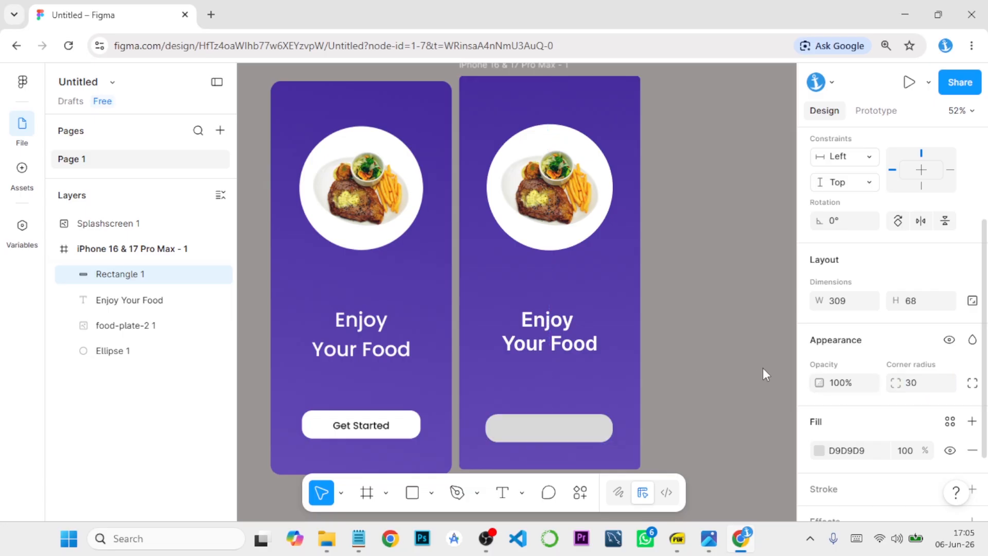
- Move the button rectangle slightly up to about Y 818 and centre it horizontally in the phone frame
mouse_move(537, 431)
left_mouse_down()
mouse_move(551, 428)
mouse_move(541, 426)
left_mouse_up()
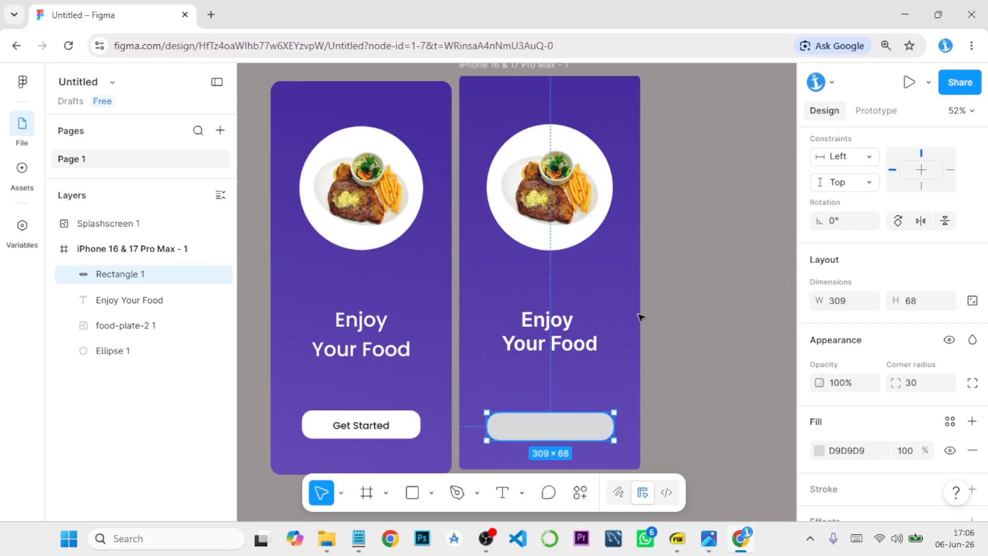
scroll(843, 198, "up", 3)
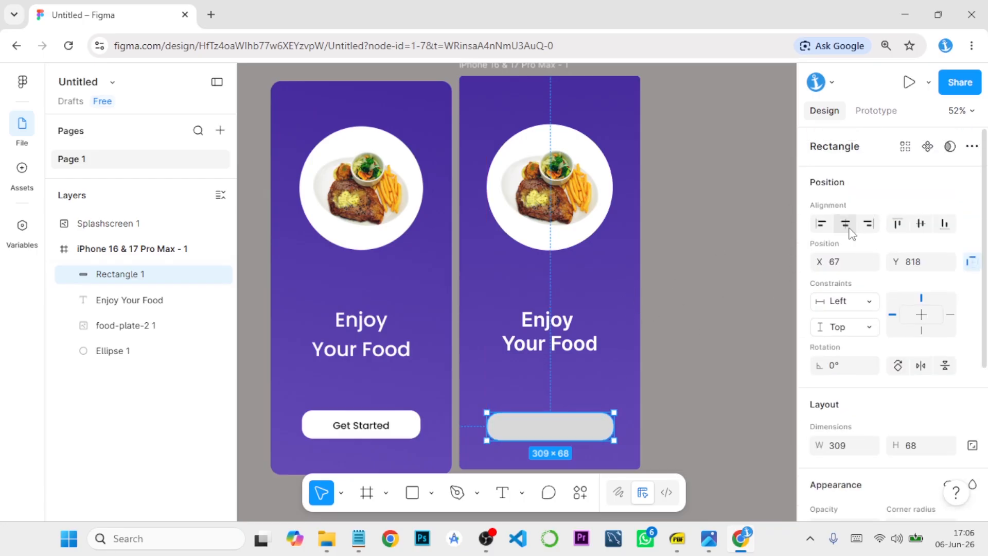
left_click(846, 224)
- Fill the button rectangle with white (FFFFFF) sampled from the reference's Get Started button
scroll(855, 403, "down", 3)
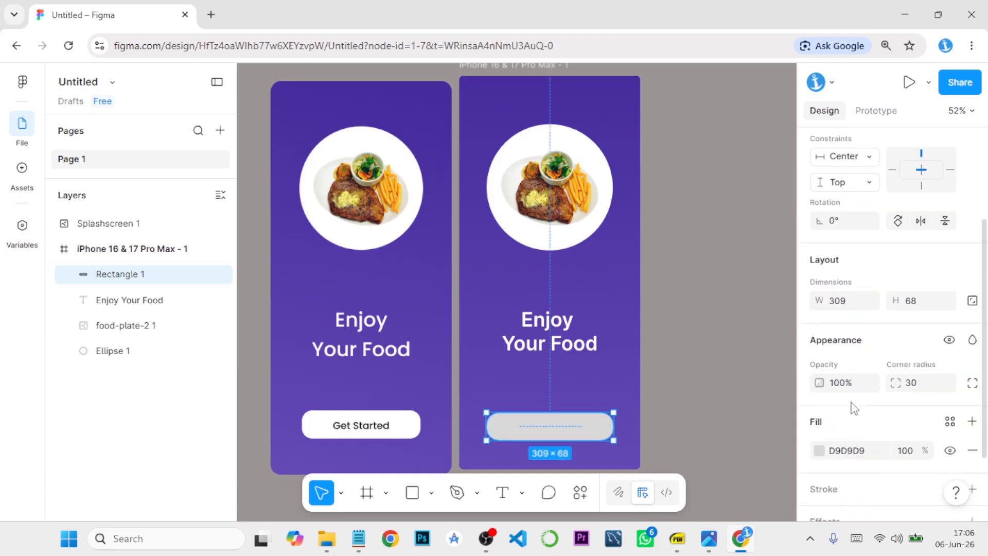
left_click(818, 452)
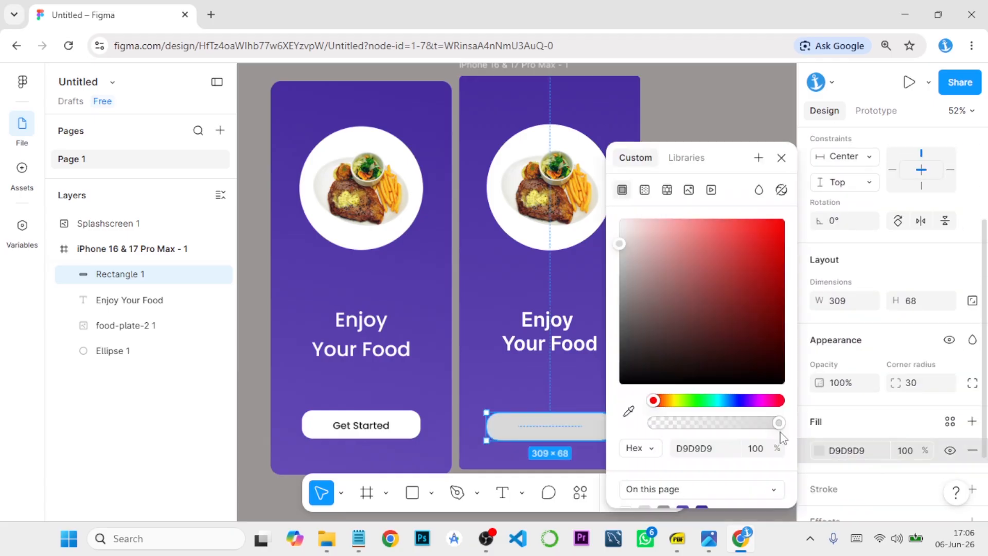
left_click(628, 411)
left_click(405, 421)
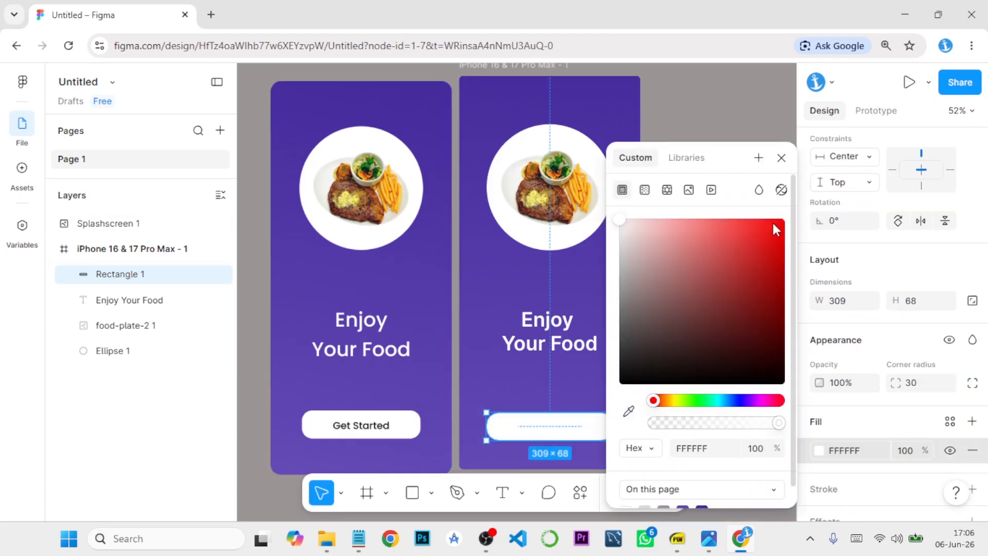
left_click(781, 158)
left_click(743, 216)
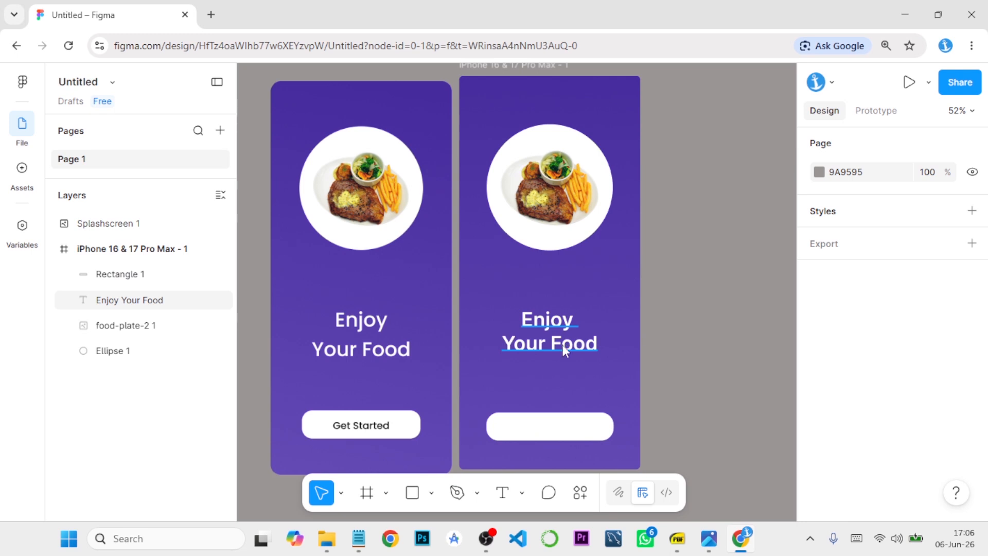
- Duplicate the "Enjoy Your Food" heading down onto the button and place the copy above the rectangle in the layer order
left_click(564, 349)
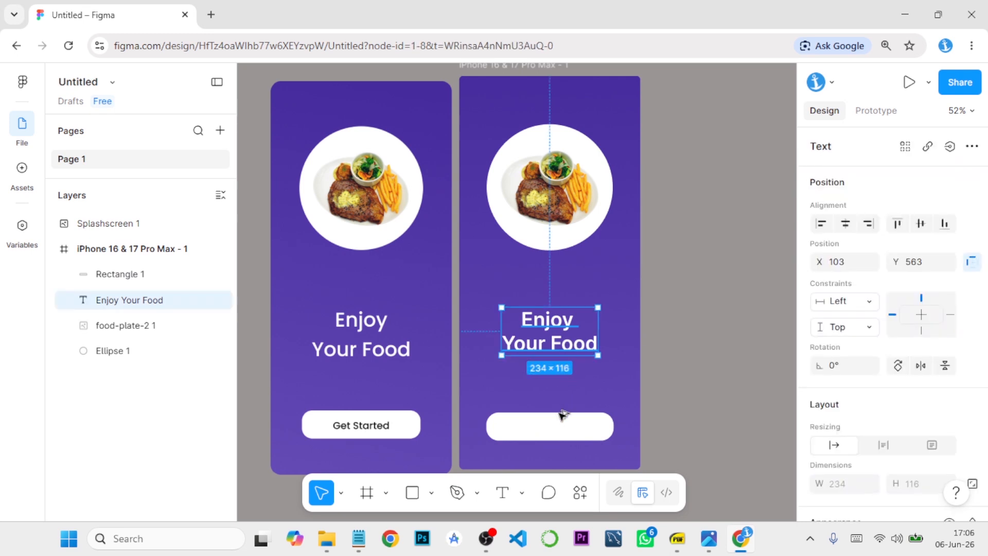
left_click_drag(566, 345, 564, 440)
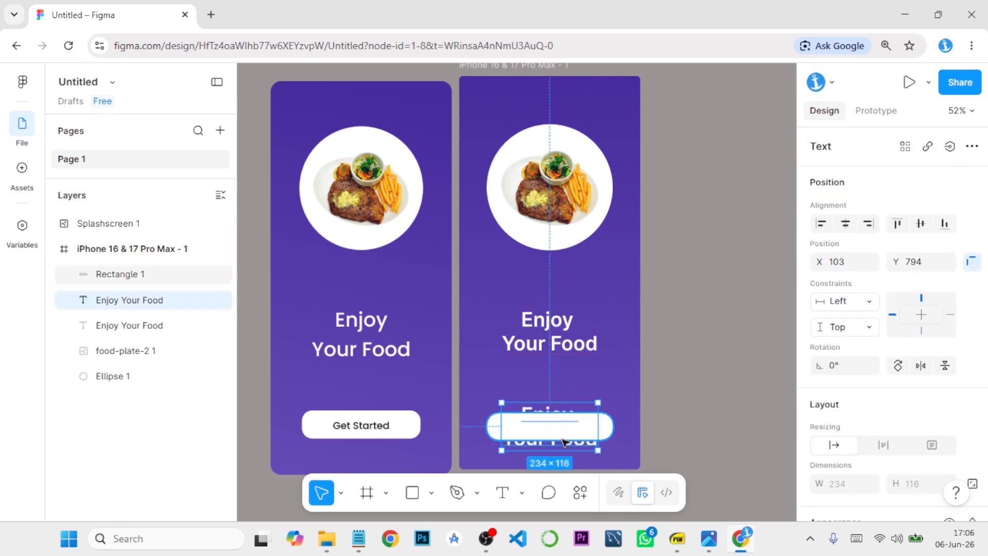
double_click(564, 437)
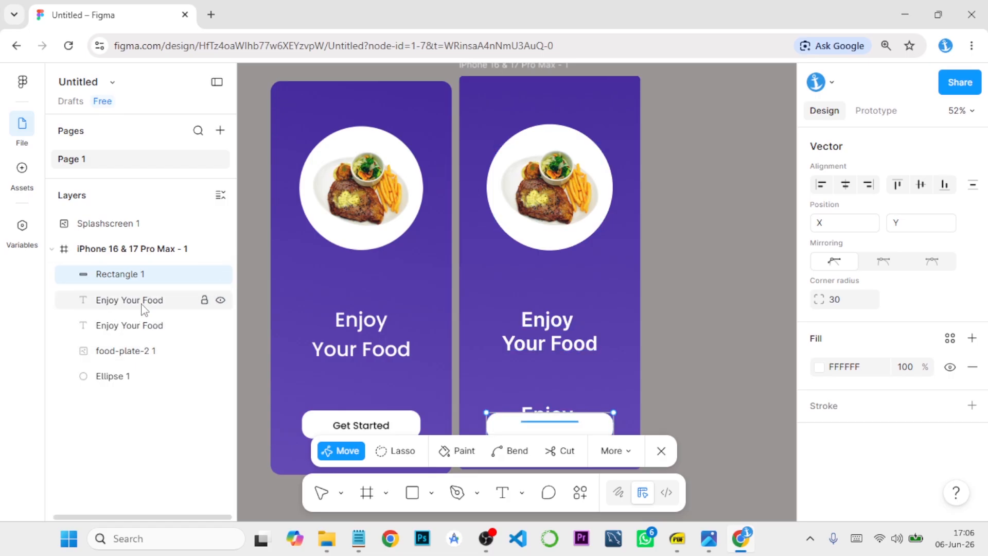
left_click_drag(143, 302, 143, 273)
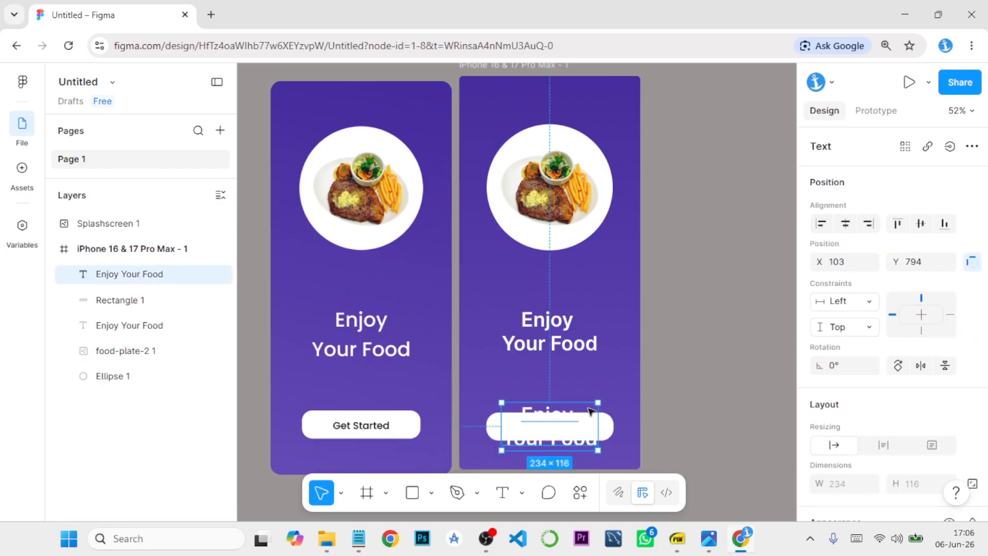
- Set the copied heading's font size to 36 and replace its text with "Get Started"
scroll(837, 403, "down", 7)
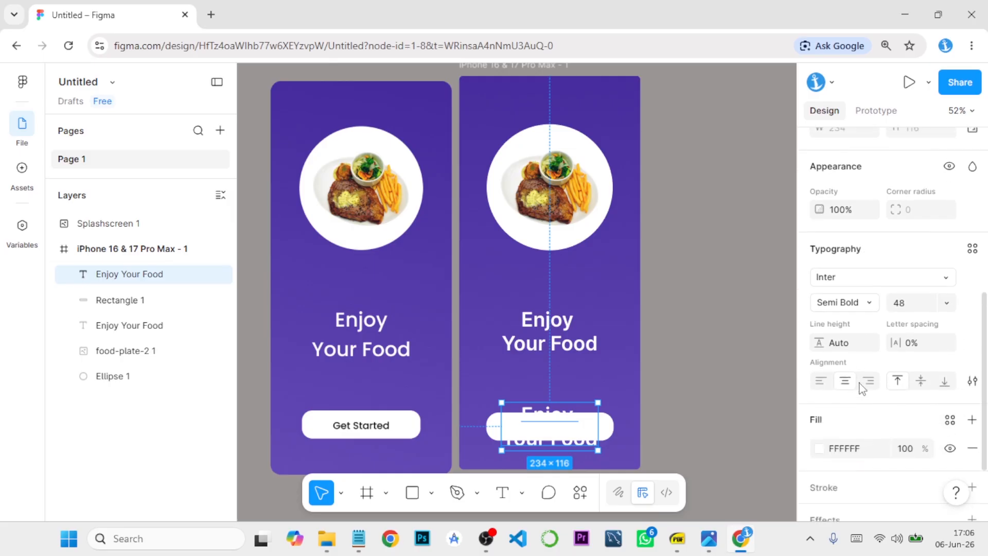
left_click(946, 296)
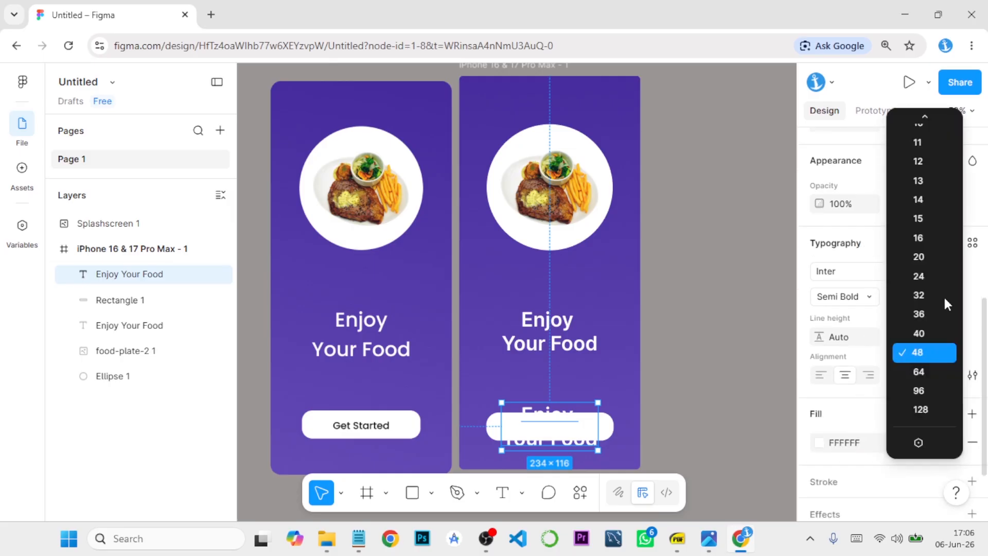
left_click(923, 314)
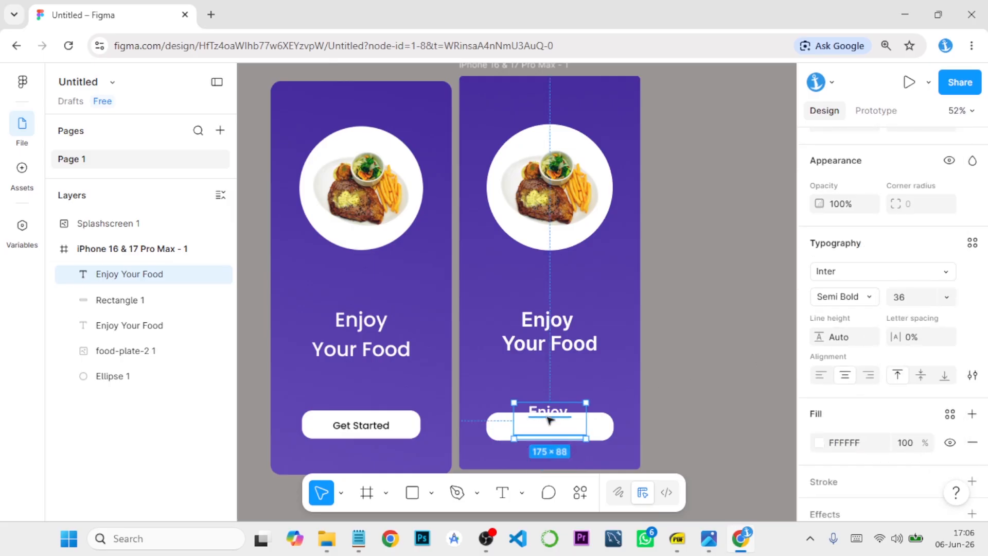
double_click(548, 417)
type("G")
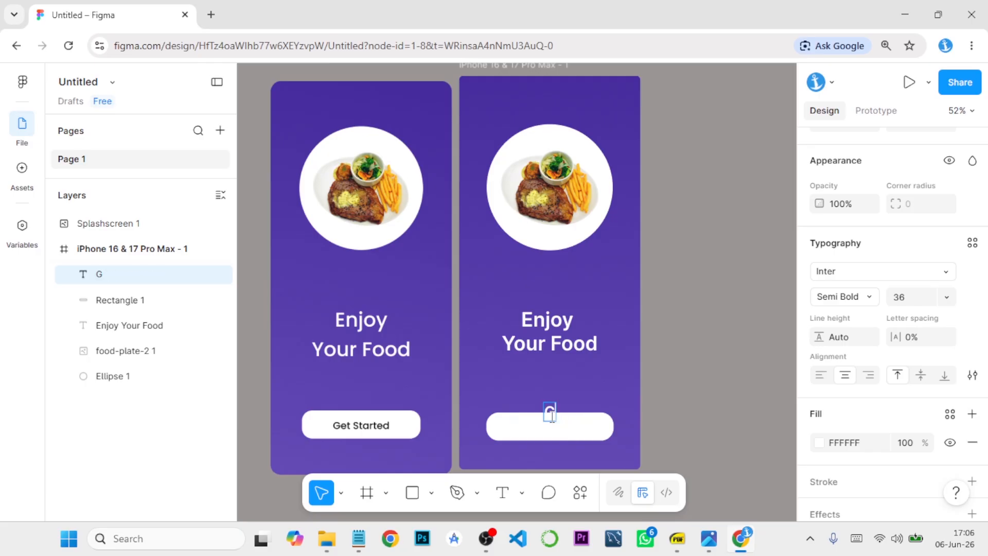
type("et St")
type("arted")
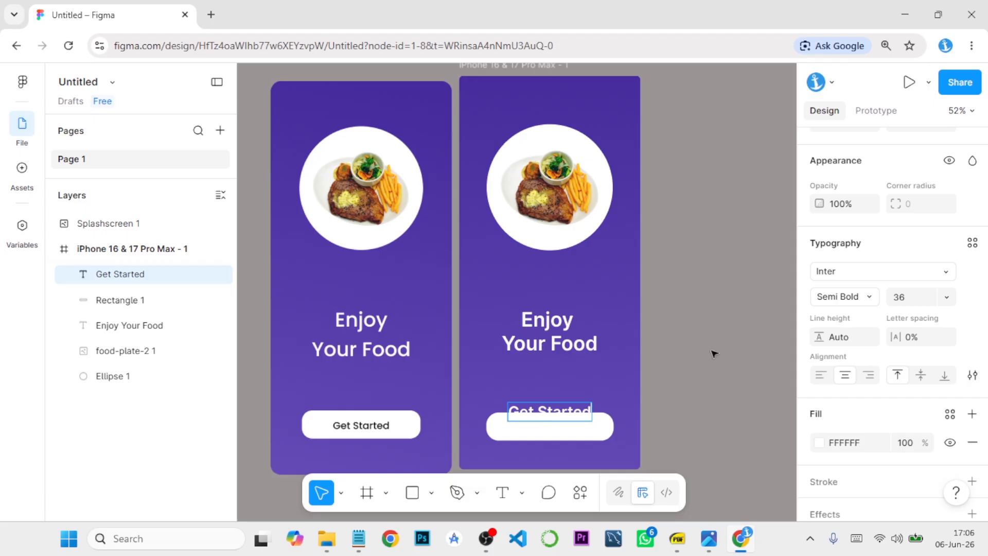
key("Escape")
- Reduce the "Get Started" text's font size to 32
scroll(878, 410, "down", 2)
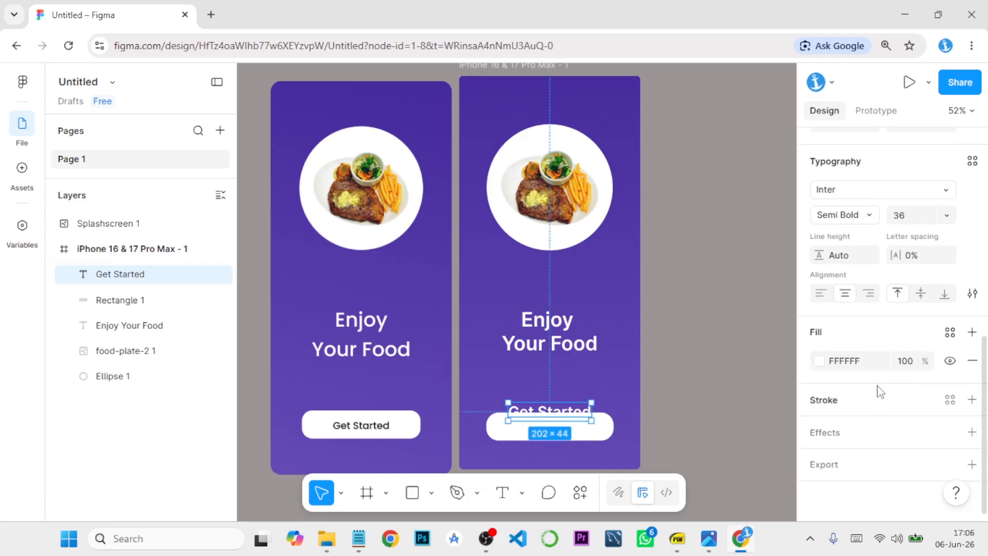
scroll(876, 393, "up", 2)
left_click(947, 287)
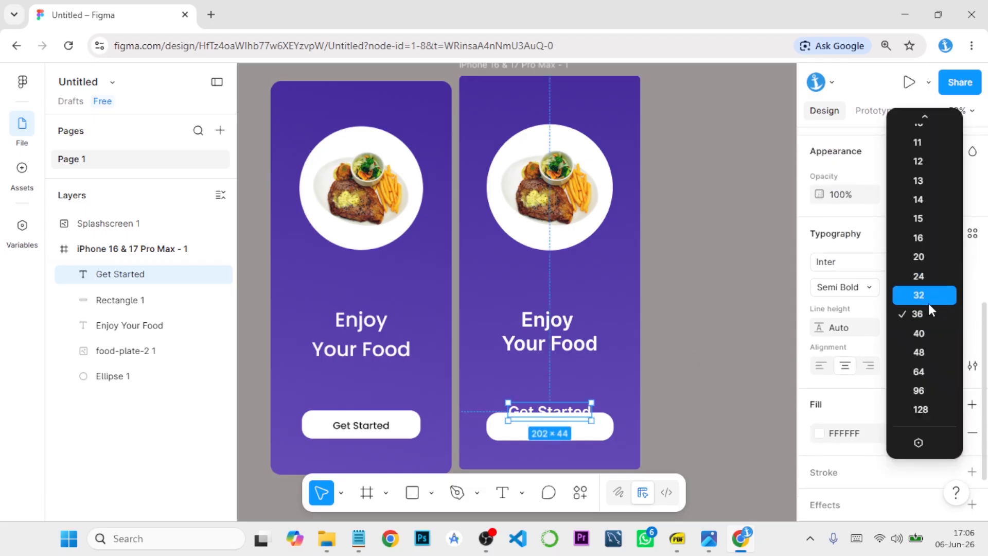
left_click(928, 296)
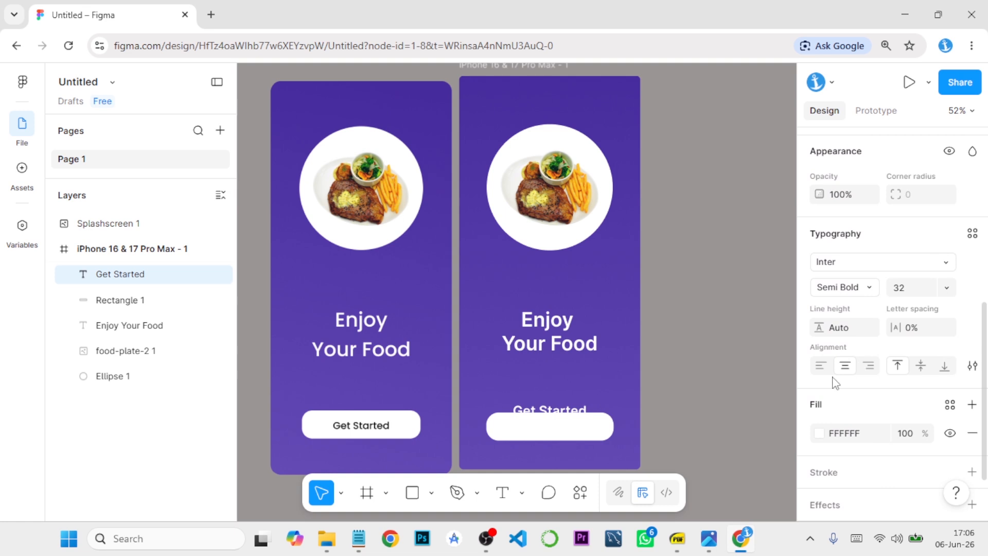
- Colour the "Get Started" text black (000000) and move it to the middle of the white button
left_click(819, 433)
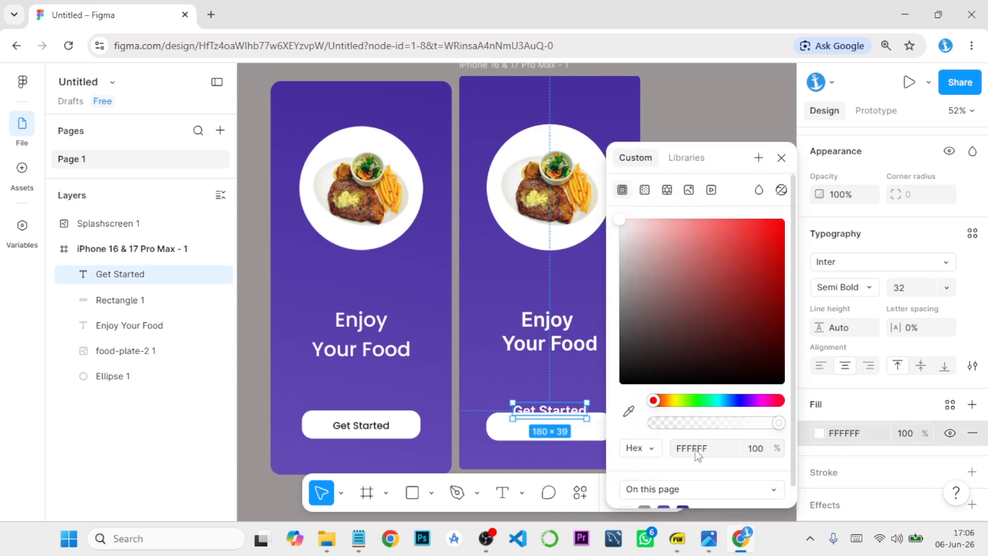
left_click(695, 449)
left_click_drag(712, 451, 664, 454)
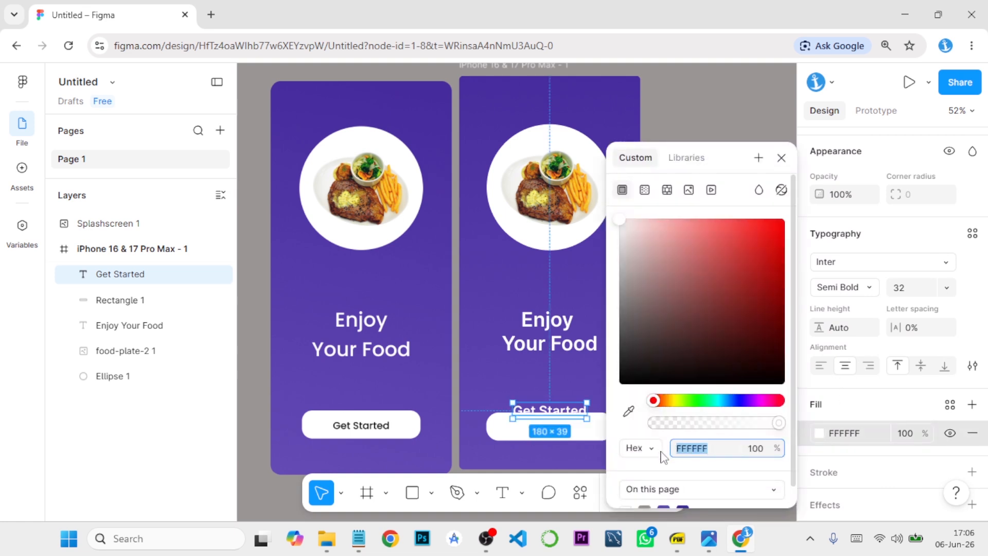
type("000000")
key("Return")
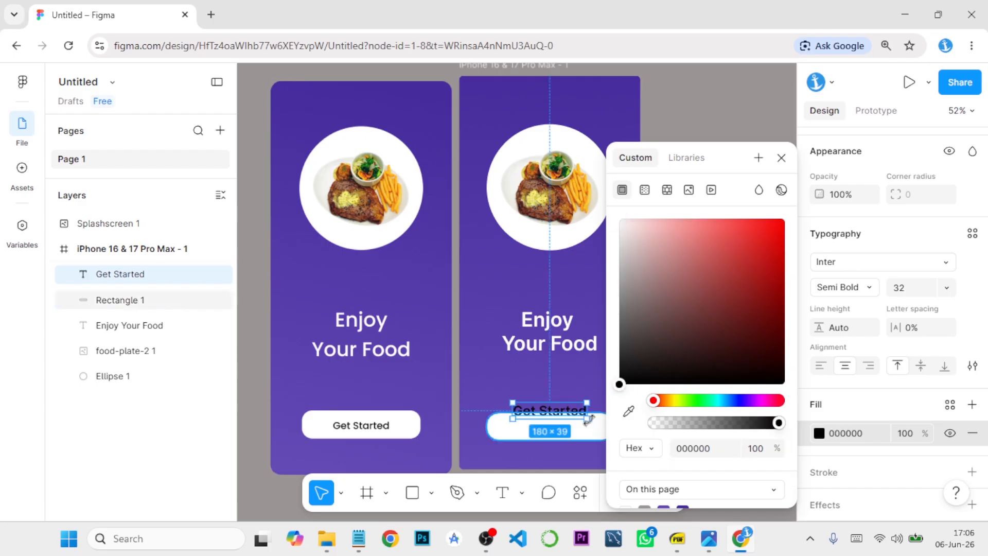
left_click_drag(562, 422, 565, 429)
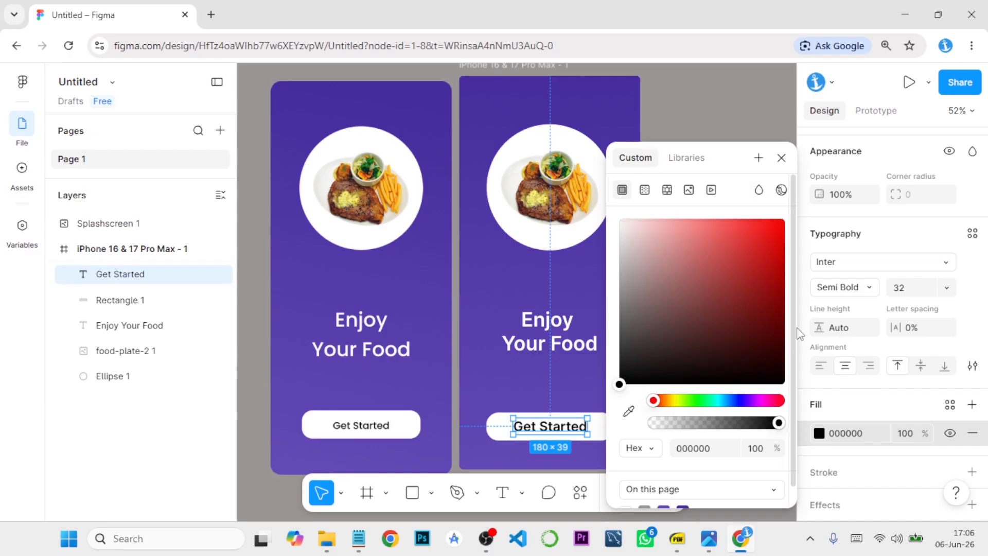
- Set the "Get Started" text's font size to 28 and re-centre it on the white button
left_click(944, 289)
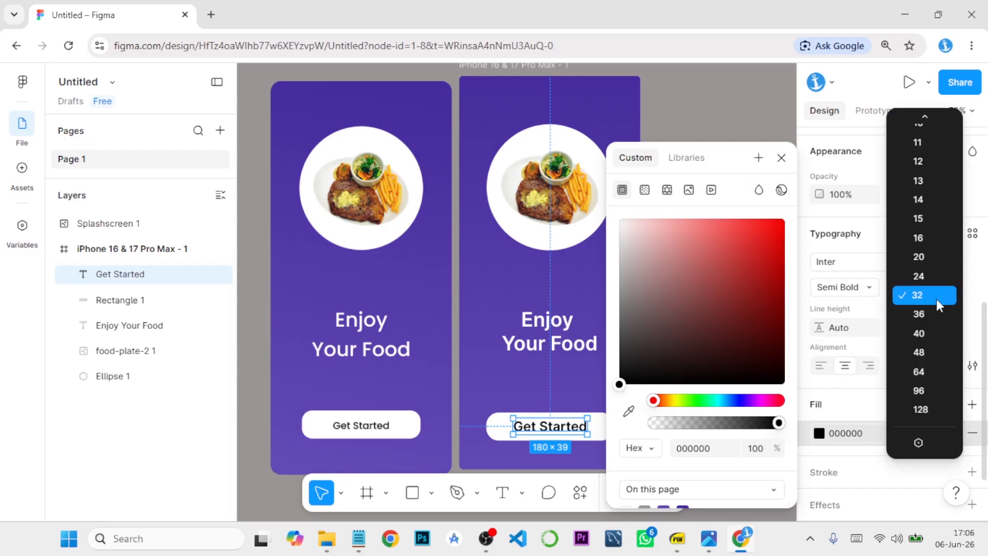
left_click(928, 279)
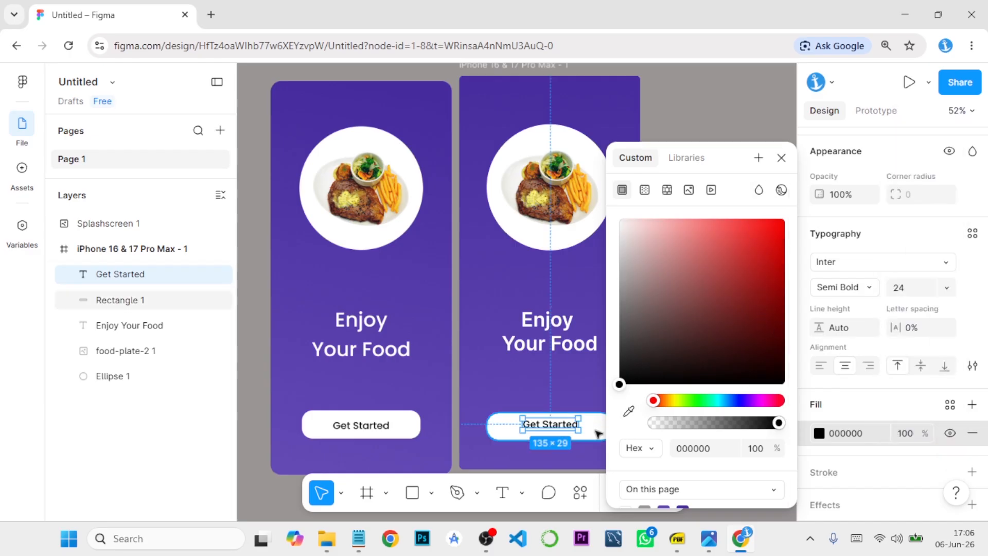
left_click(915, 296)
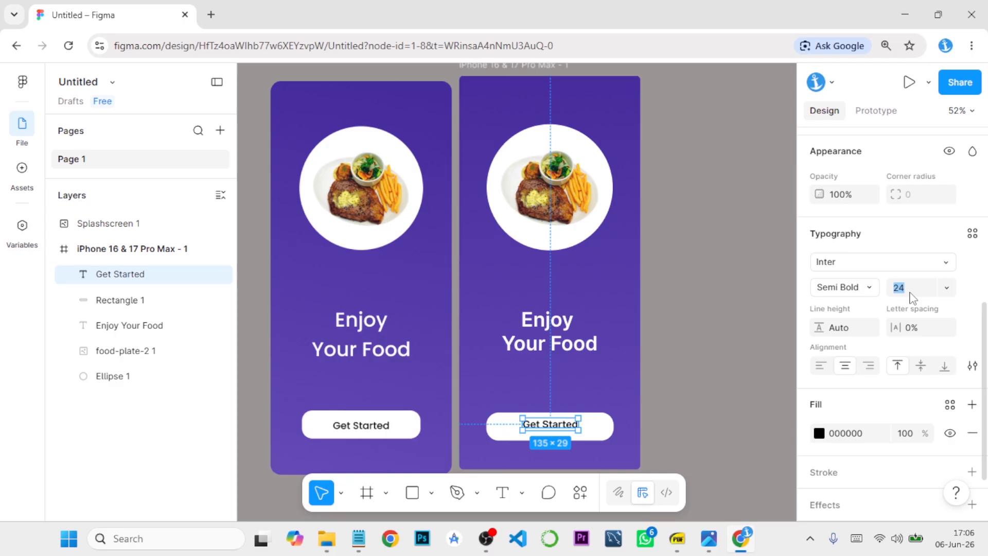
key("Return")
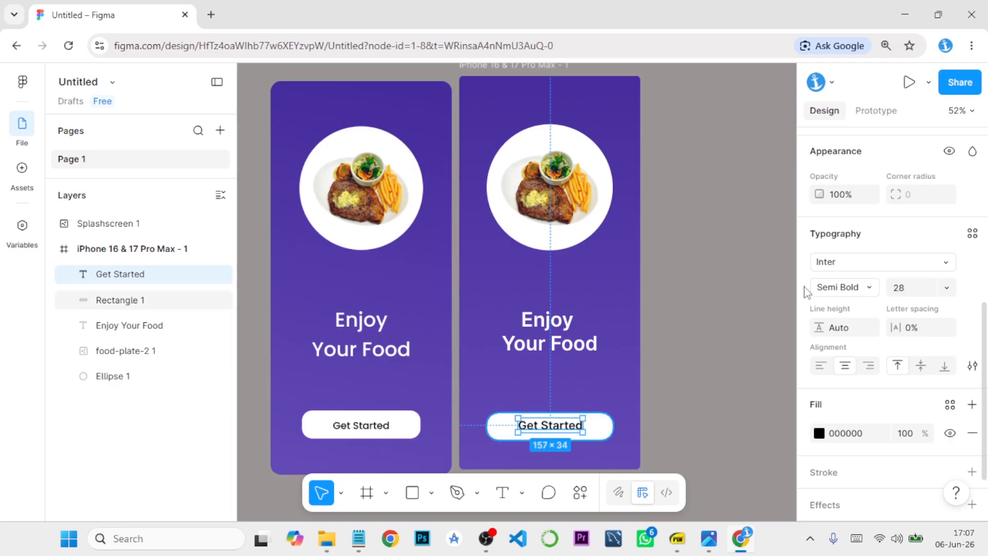
left_click_drag(556, 432, 557, 430)
left_click(692, 404)
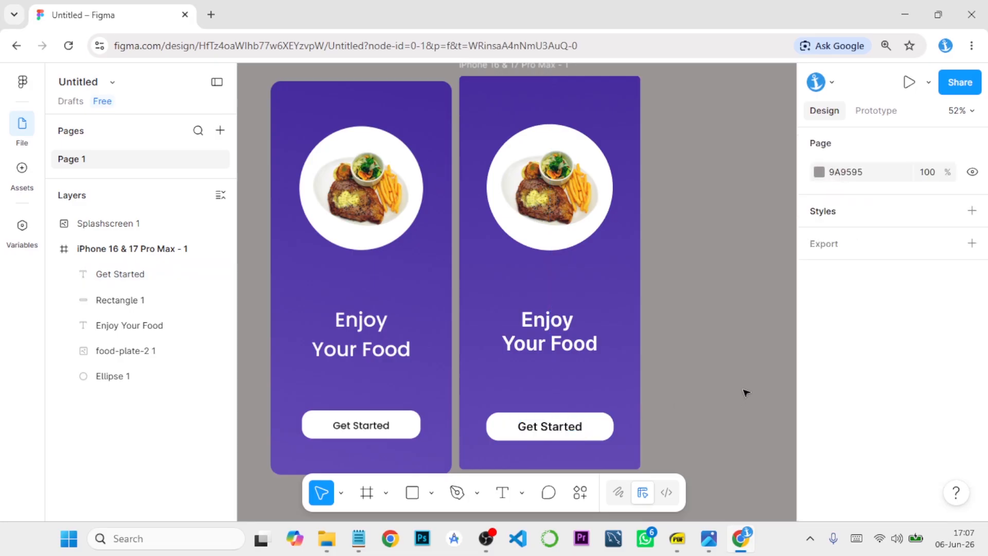
- Delete the Splashscreen reference image beside the phone frame
scroll(731, 377, "down", 2)
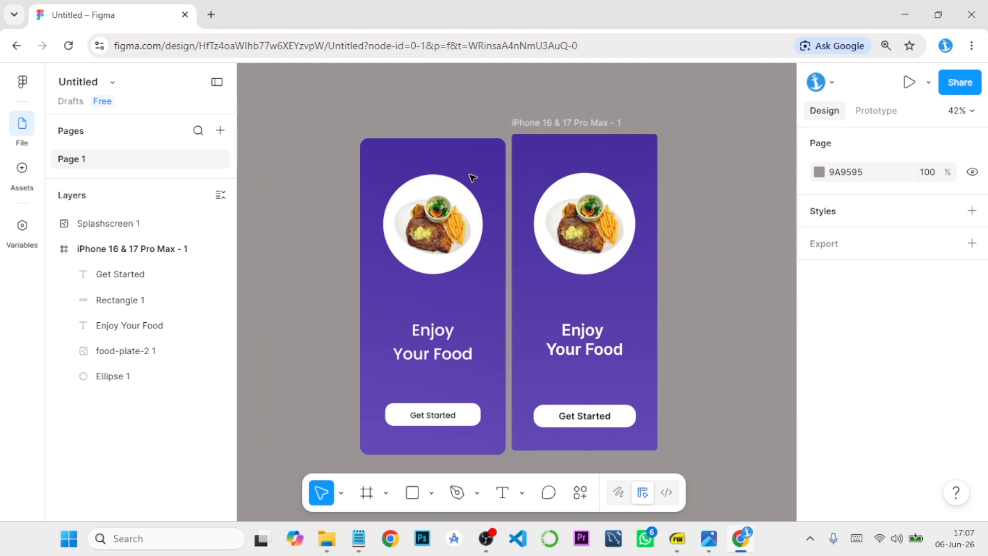
left_click(455, 158)
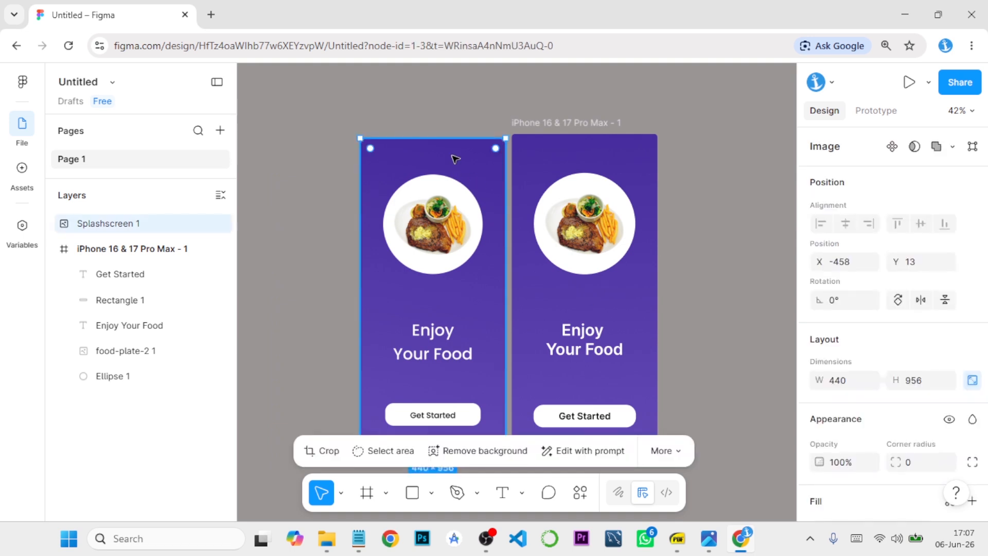
key("Delete")
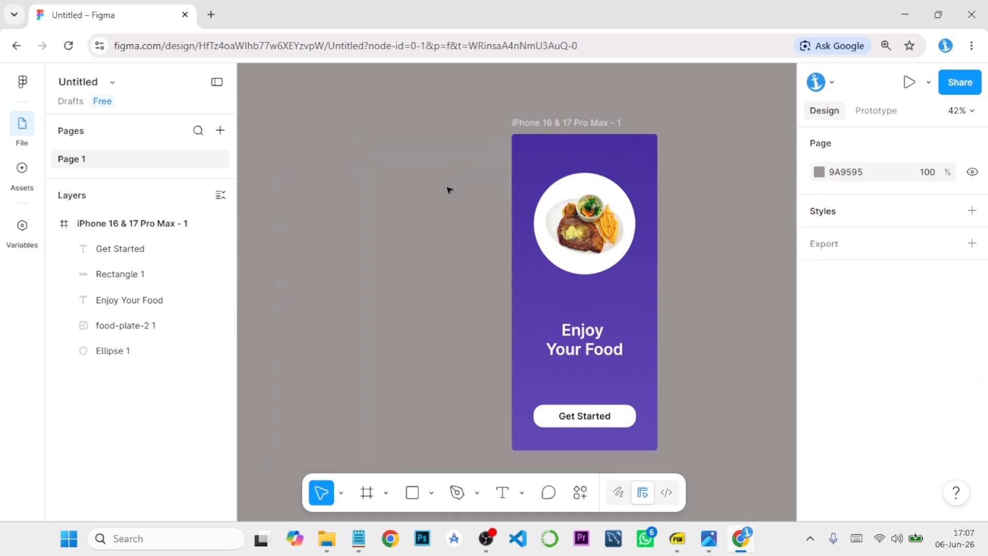
- Rename the iPhone 16 & 17 Pro Max - 1 frame as "Splash screen" and collapse its layers
left_click(144, 224)
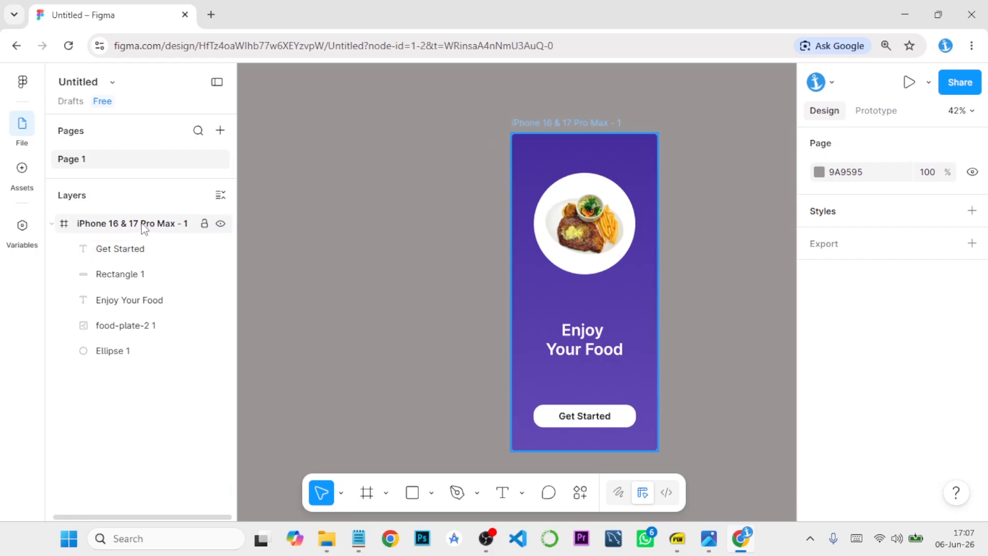
double_click(144, 224)
type("Splash scree")
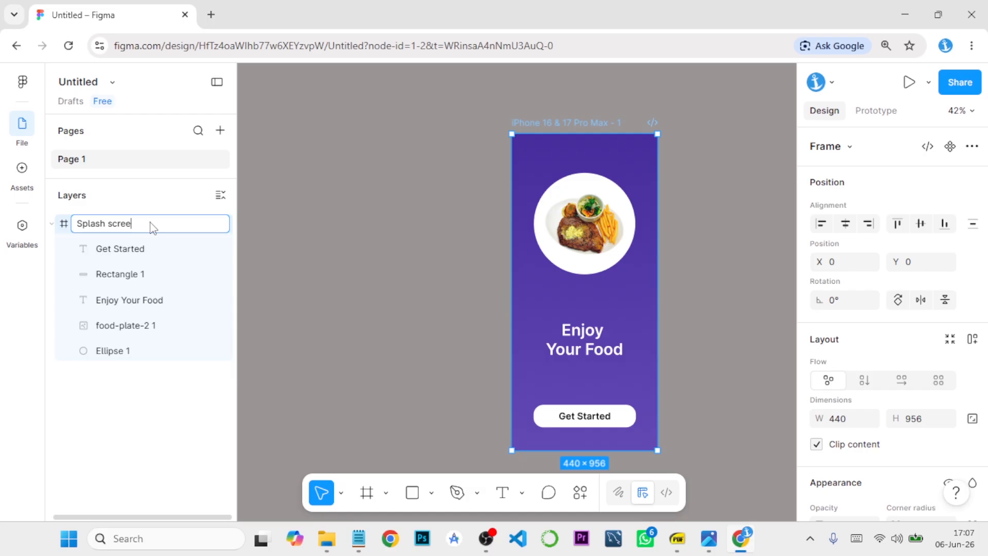
type("n")
key("Return")
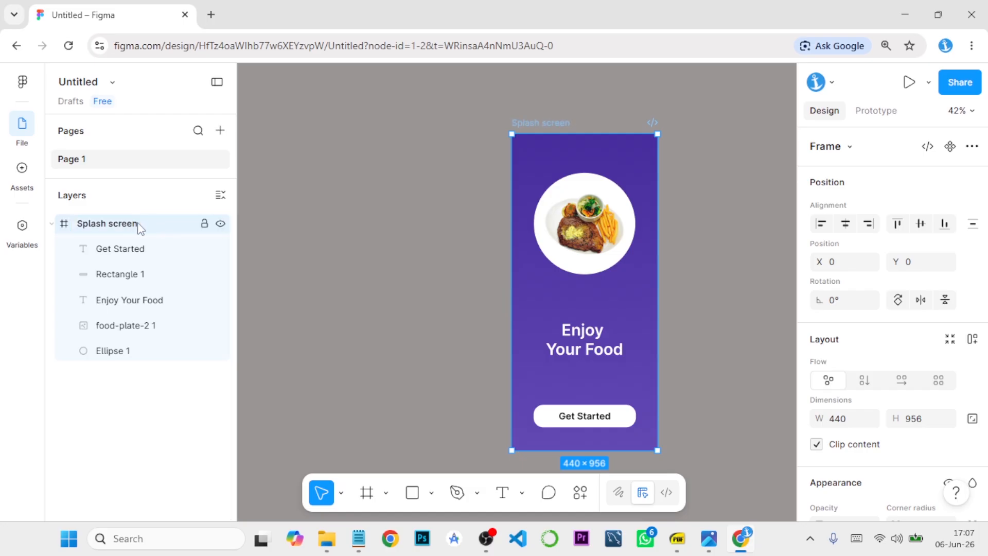
left_click(52, 224)
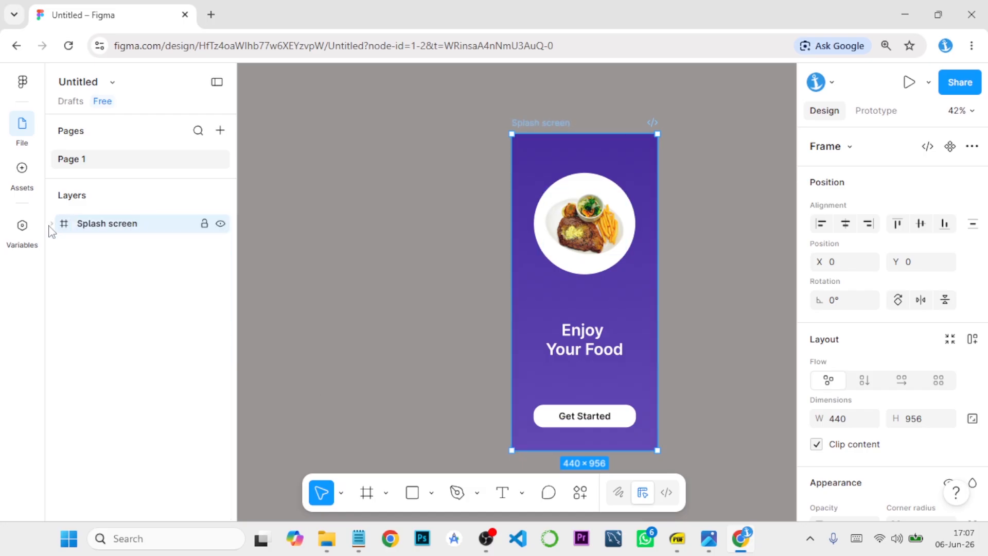
- Add a new iPhone 16 & 17 Pro Max frame beside the splash screen and set its corner radius to 10
left_click(367, 493)
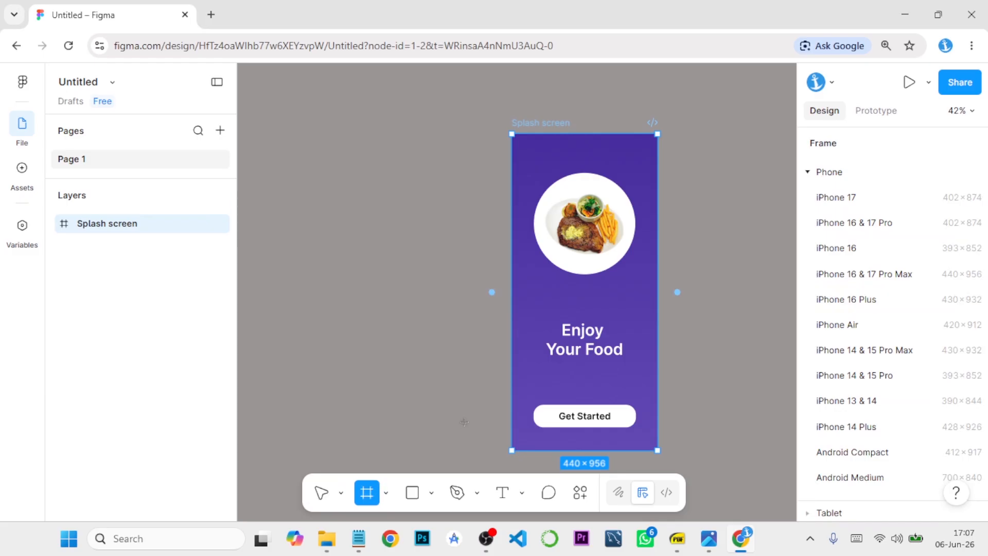
left_click(857, 277)
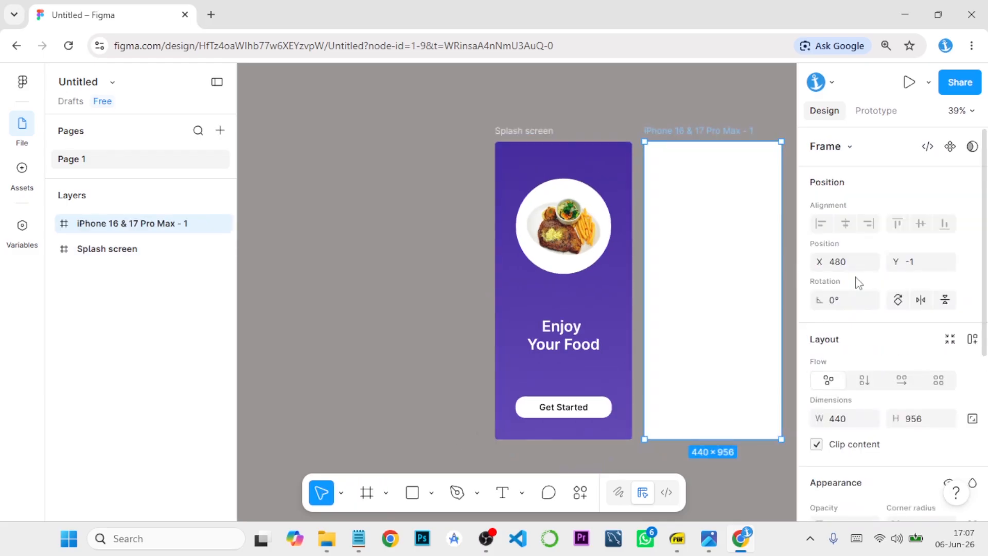
left_click(548, 143)
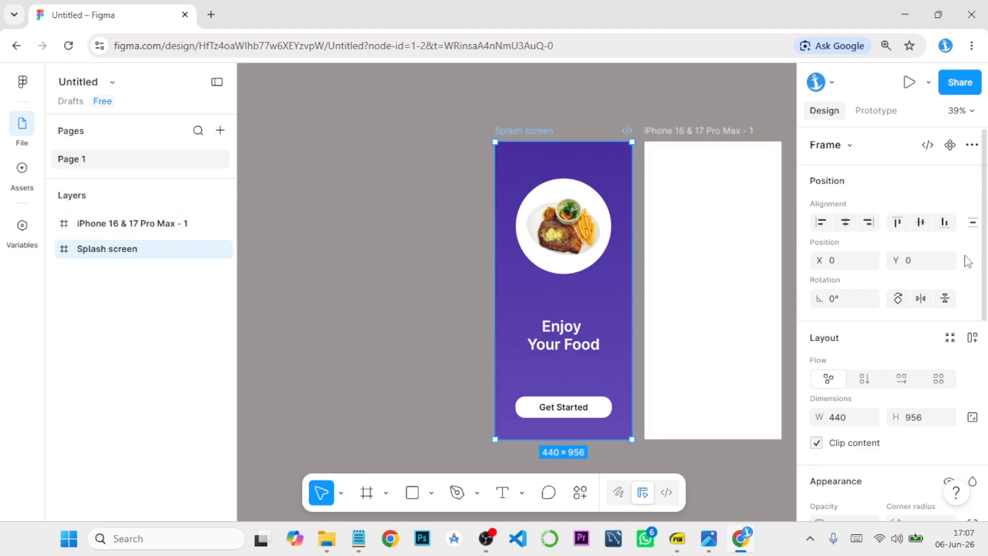
scroll(964, 260, "down", 3)
left_click(695, 134)
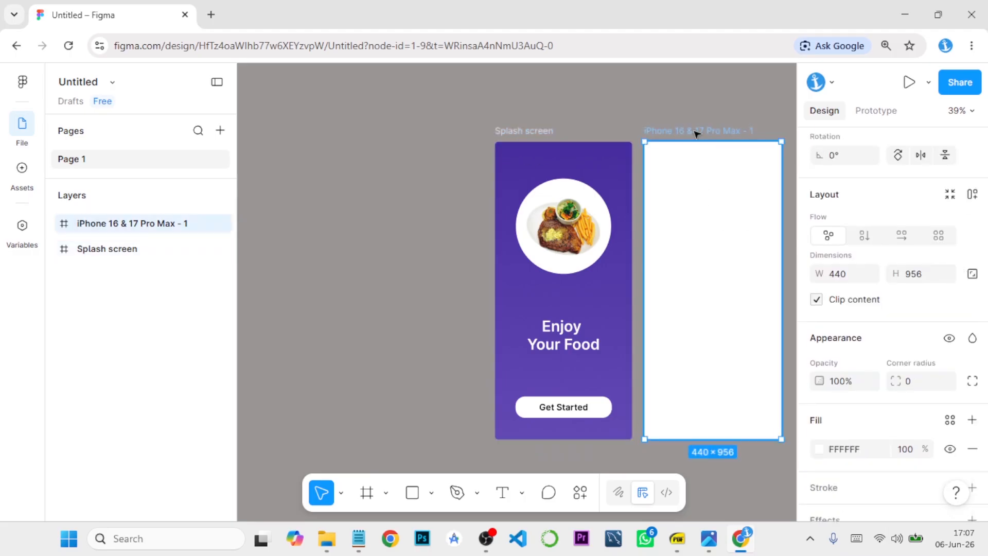
scroll(875, 353, "down", 3)
left_click(918, 266)
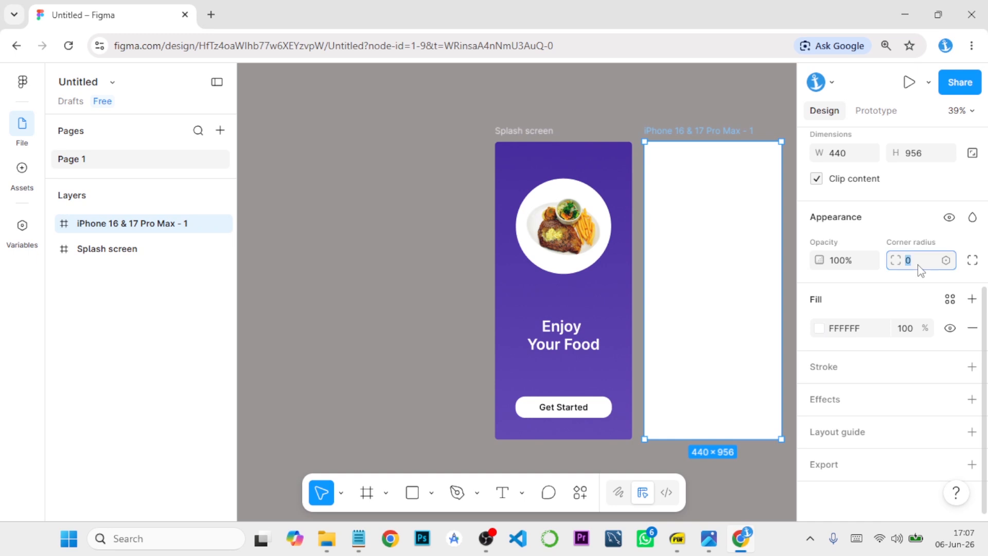
type("10")
key("Return")
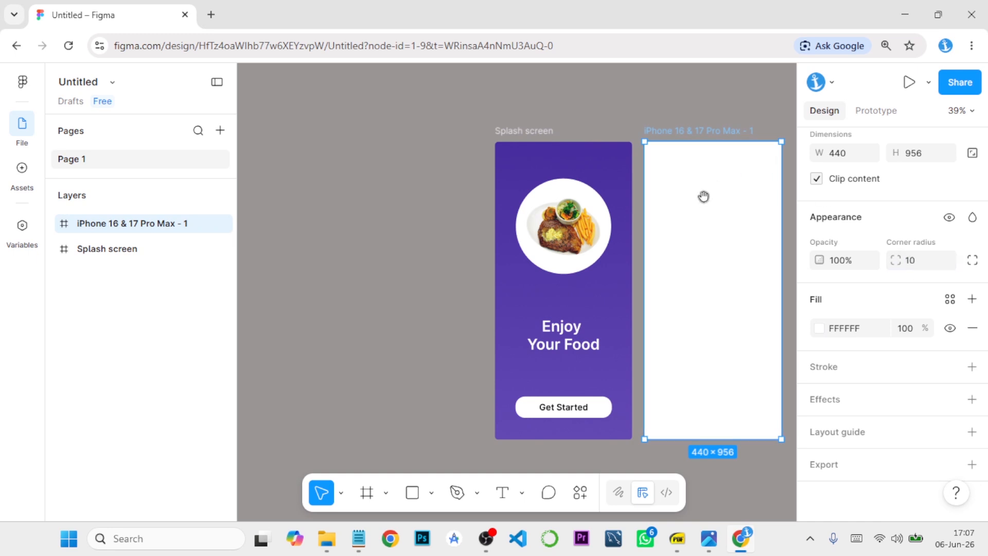
- Import the Menu reference image from the UI Design Exercise folder and place it beside the blank phone frame
left_click_drag(703, 196, 483, 198)
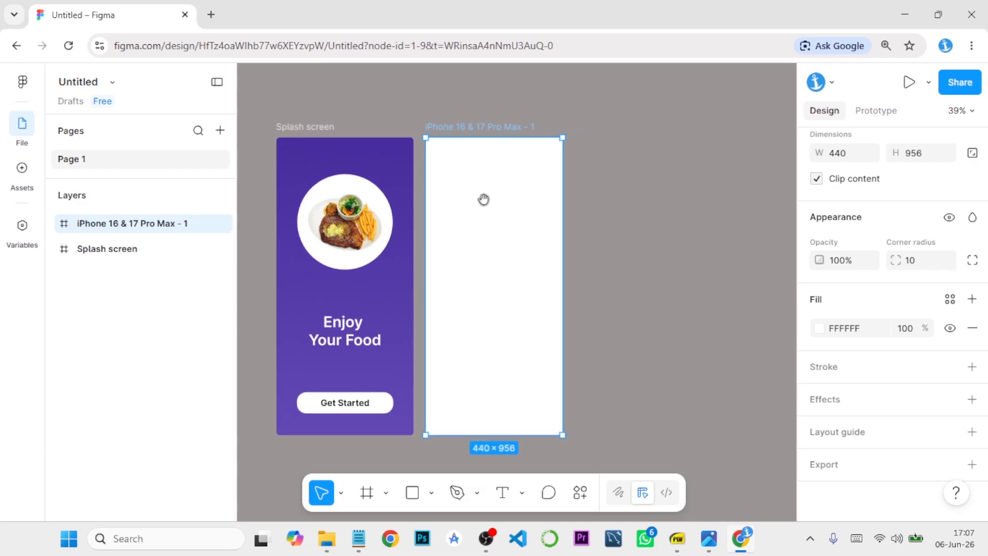
left_click(643, 213)
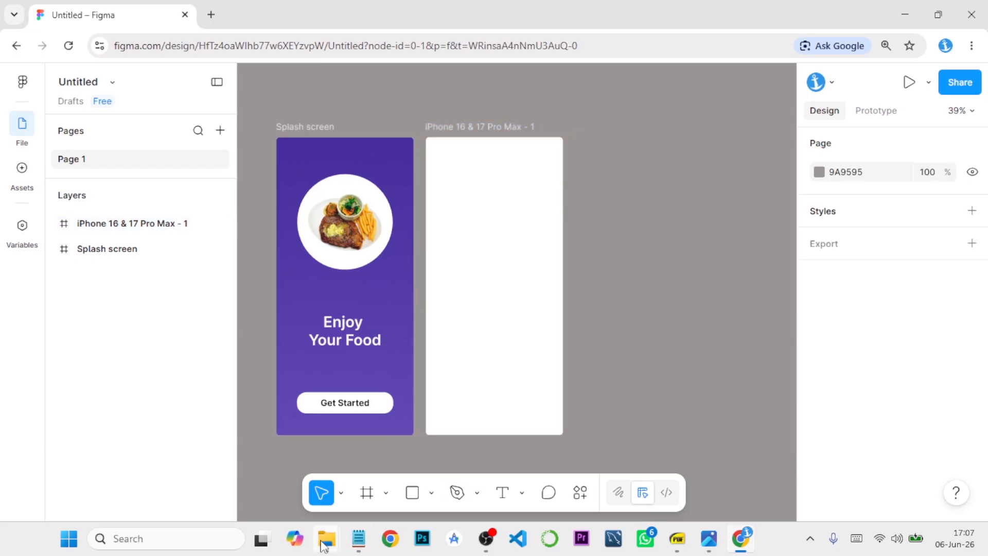
mouse_move(326, 538)
left_click(247, 453)
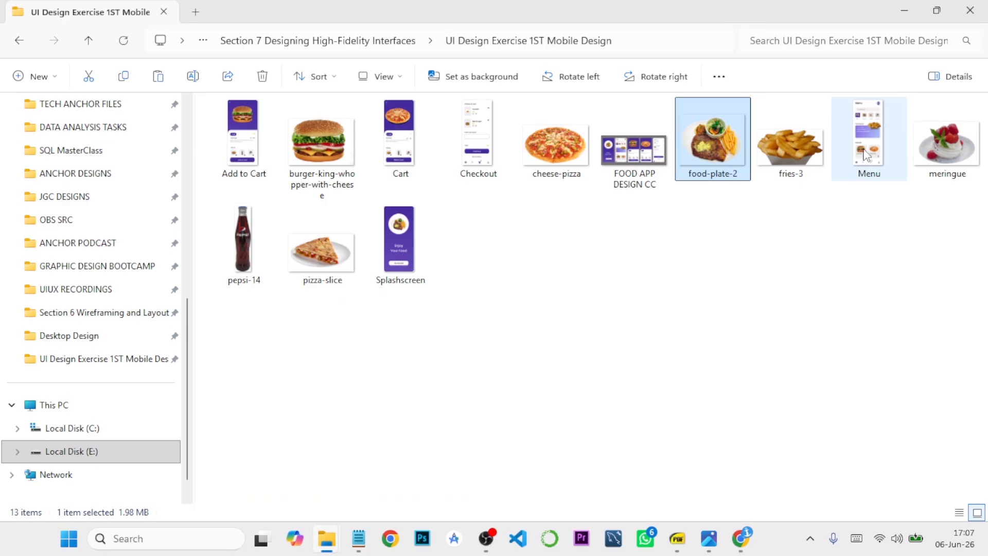
left_click_drag(865, 158, 647, 284)
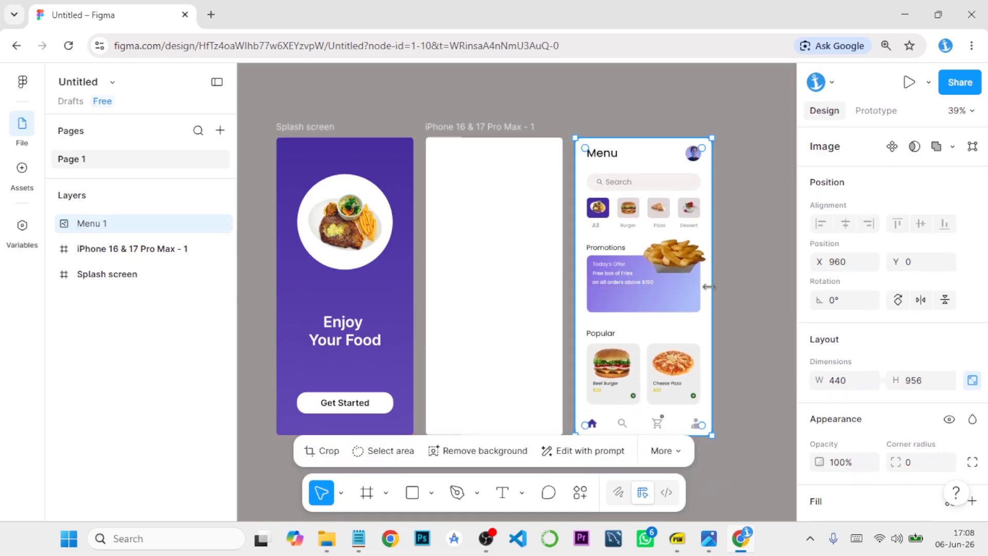
left_click(595, 125)
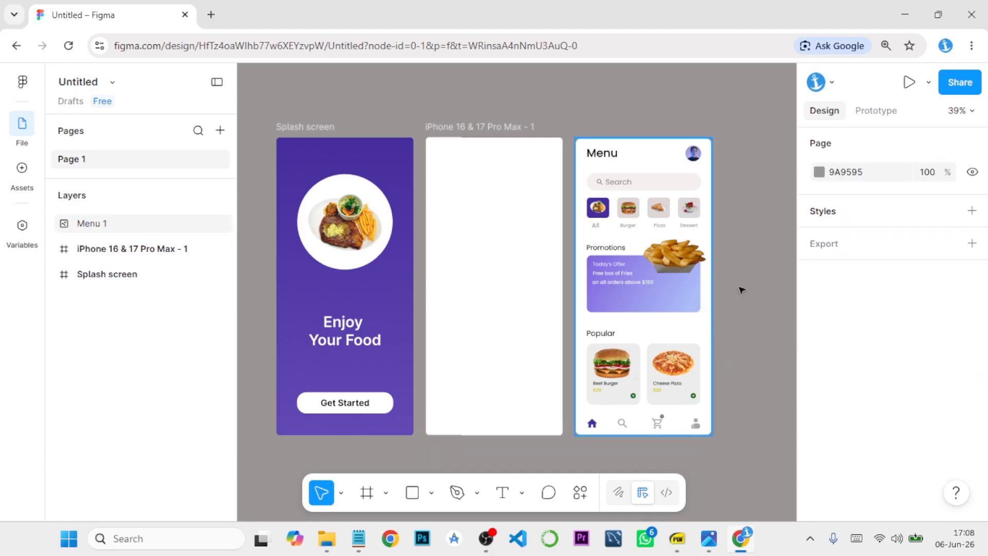
- Add a layout guide to the blank phone frame and change its type from grid to columns
left_click(525, 130)
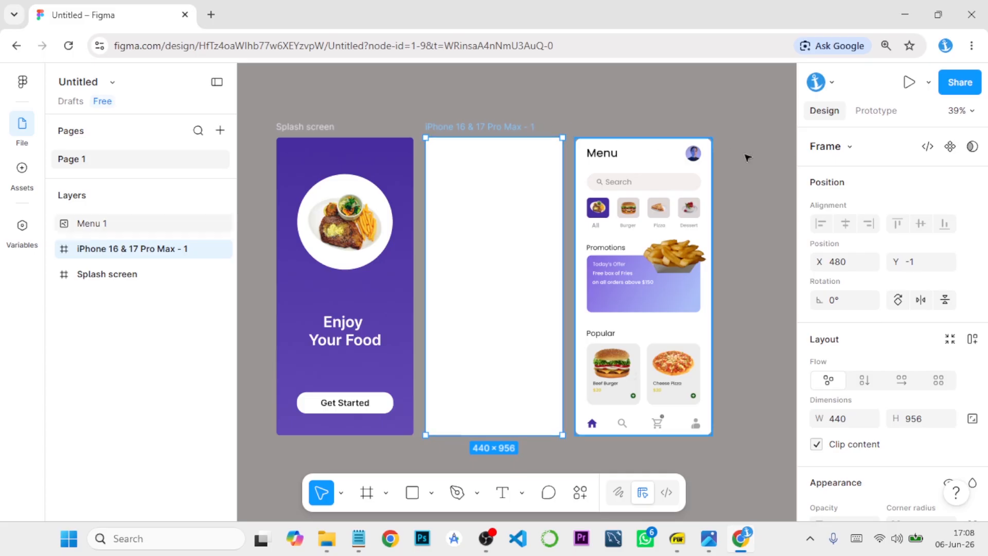
scroll(861, 181, "down", 5)
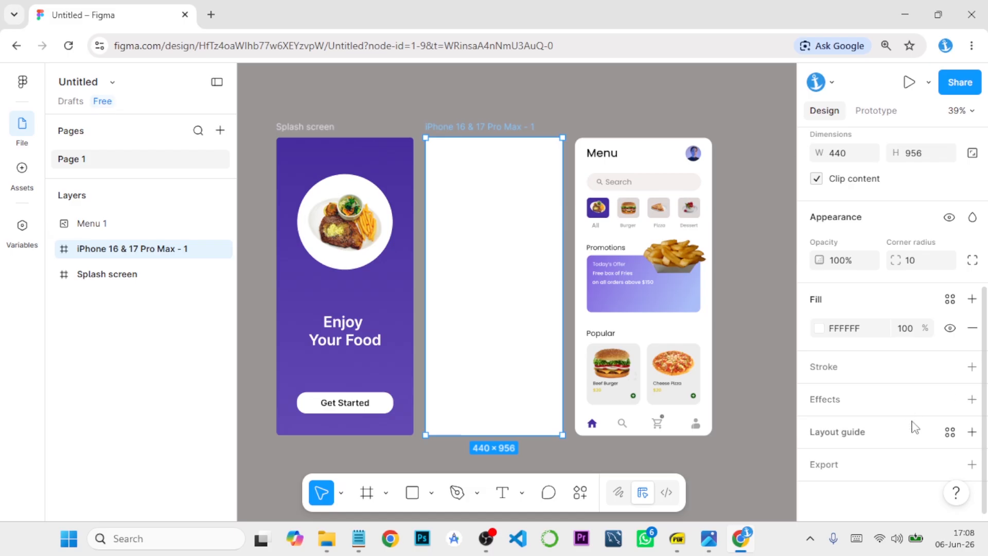
left_click(950, 432)
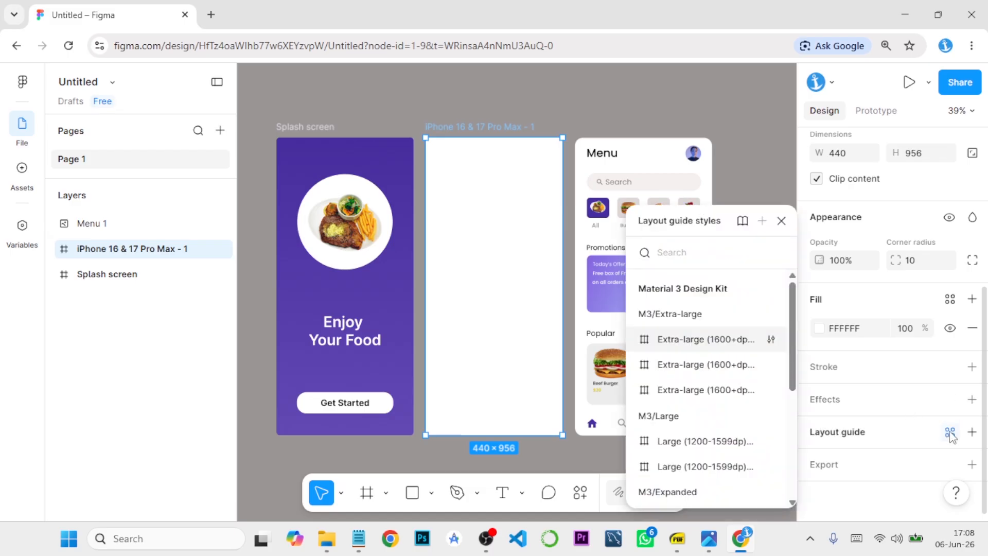
left_click(972, 432)
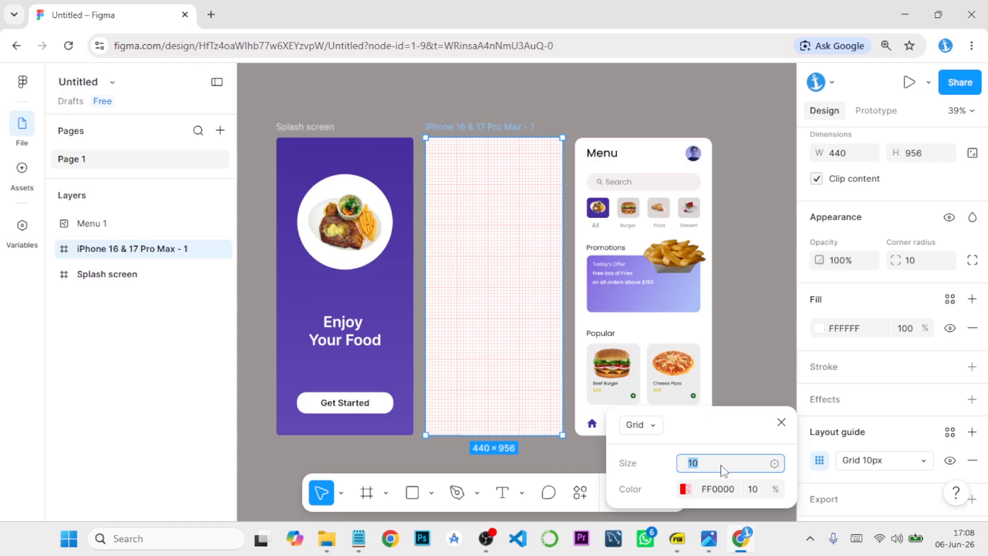
left_click_drag(730, 418, 705, 311)
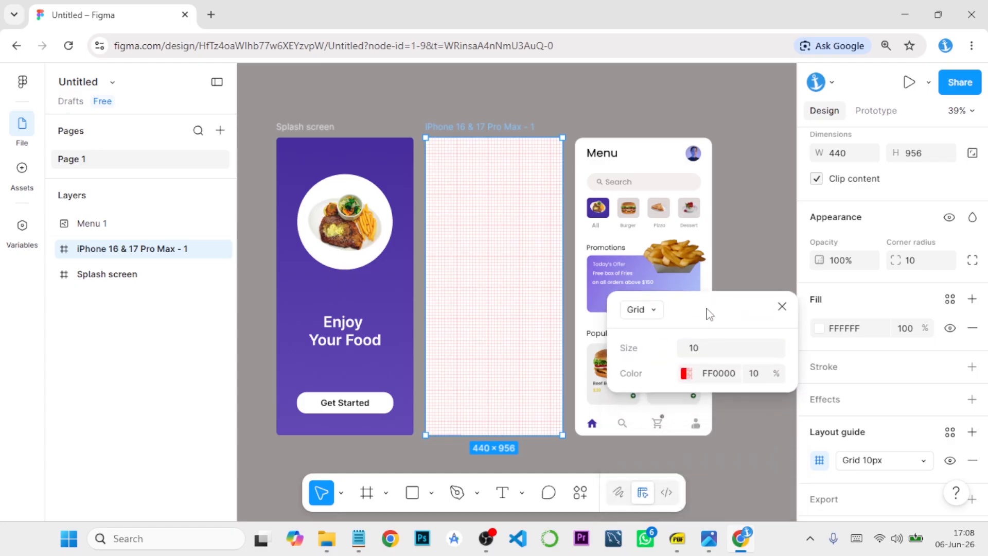
left_click(654, 310)
left_click(646, 350)
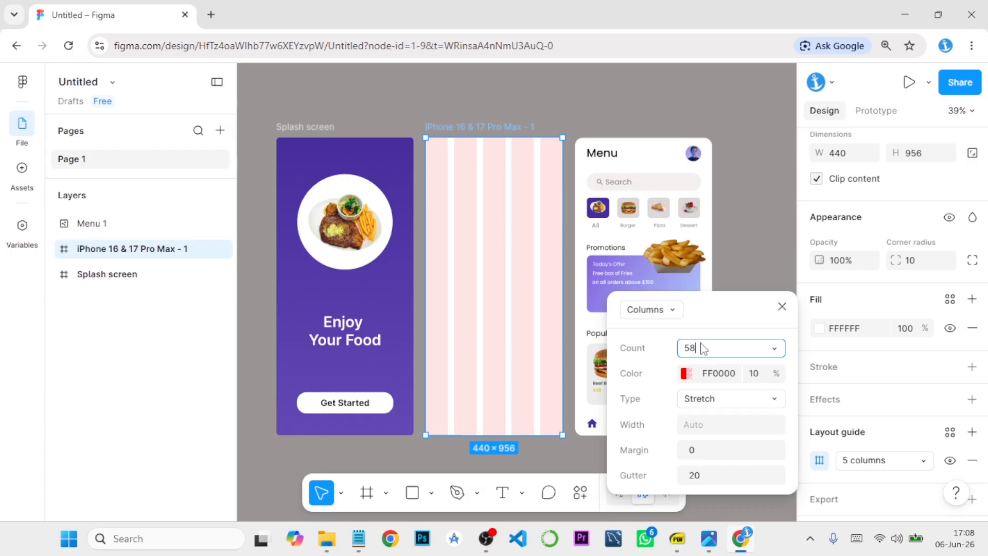
- Set the column guide to a count of 8, a margin of 24 and a gutter of 16
key("ctrl+a")
left_click(721, 456)
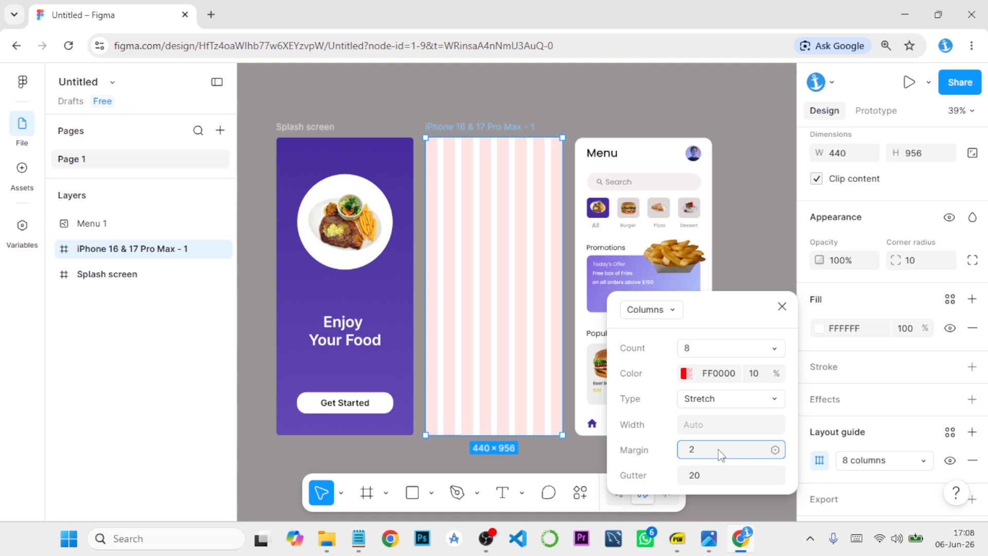
key("Return")
left_click(712, 477)
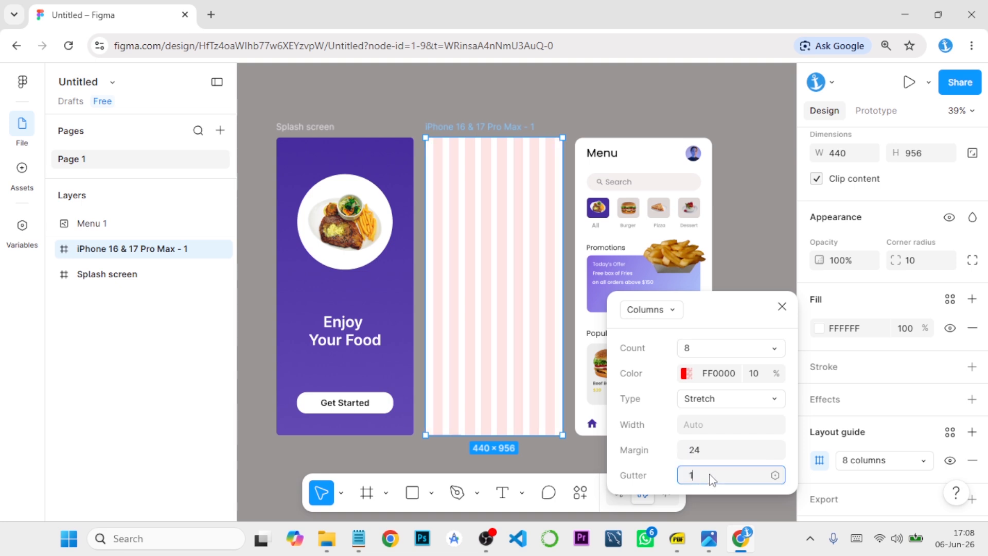
key("Return")
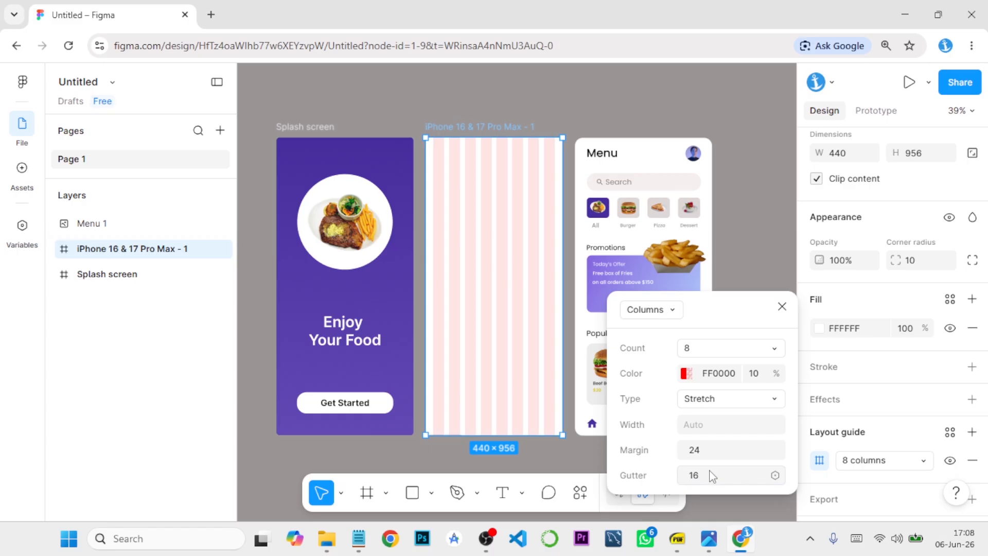
left_click(525, 102)
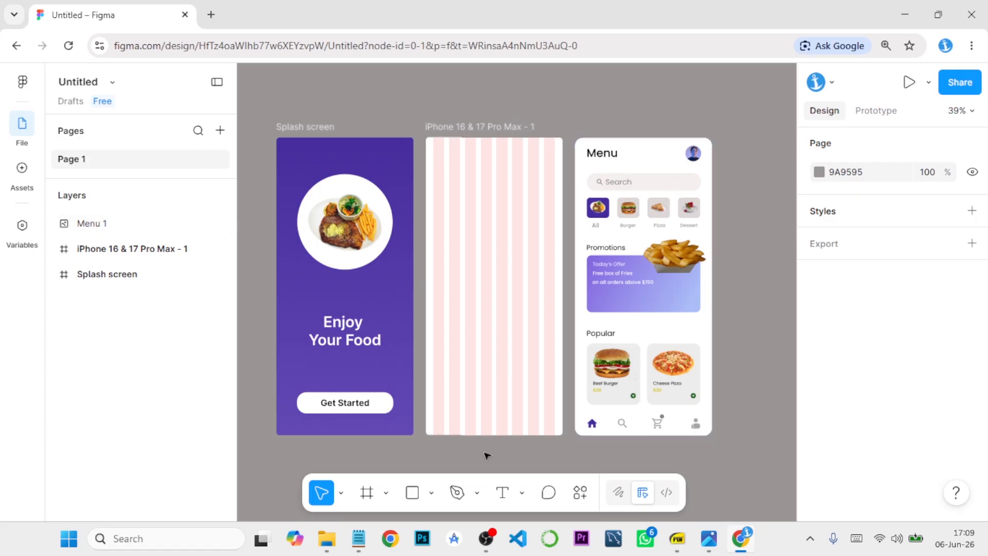
- Add the text "Menu" near the upper edge of the blank phone frame
left_click(503, 492)
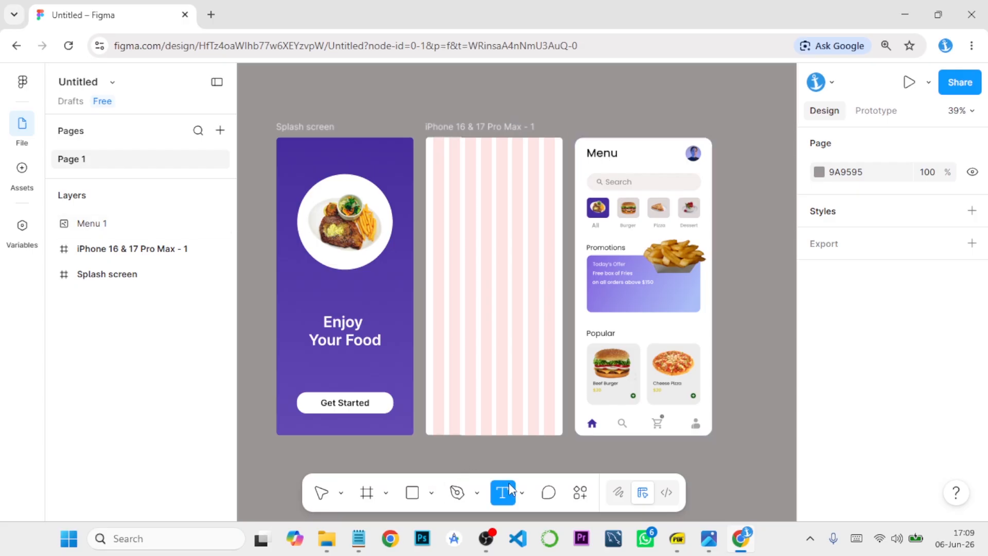
left_click(441, 152)
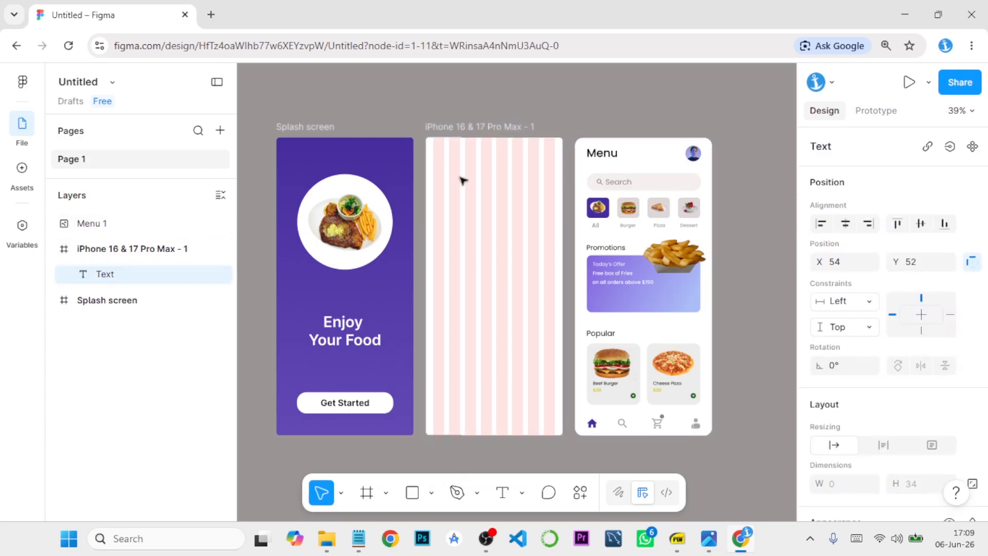
type("Menu")
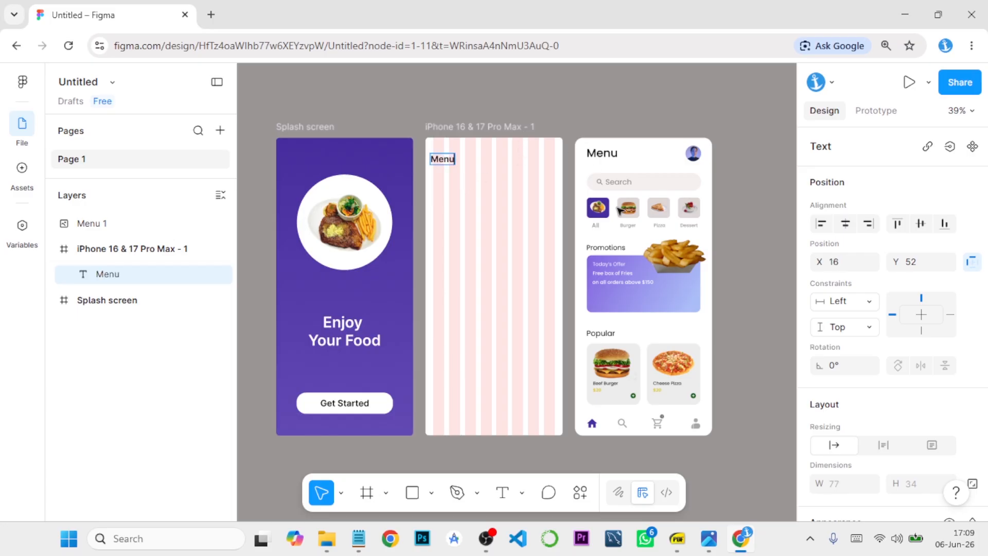
key("Escape")
- Set the Menu heading's font size to 36 and move it up to line up with the first column guide
scroll(913, 399, "down", 7)
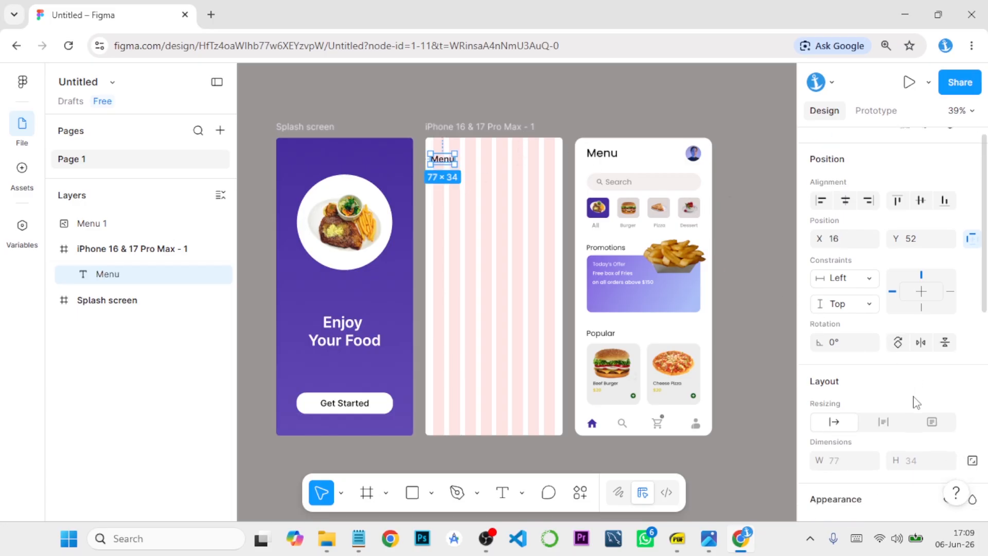
left_click(947, 300)
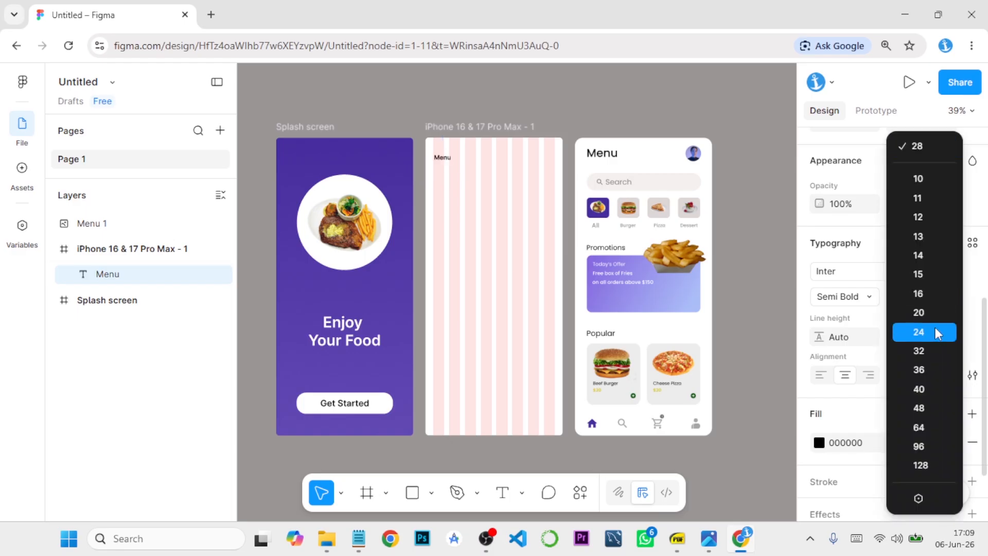
left_click(931, 369)
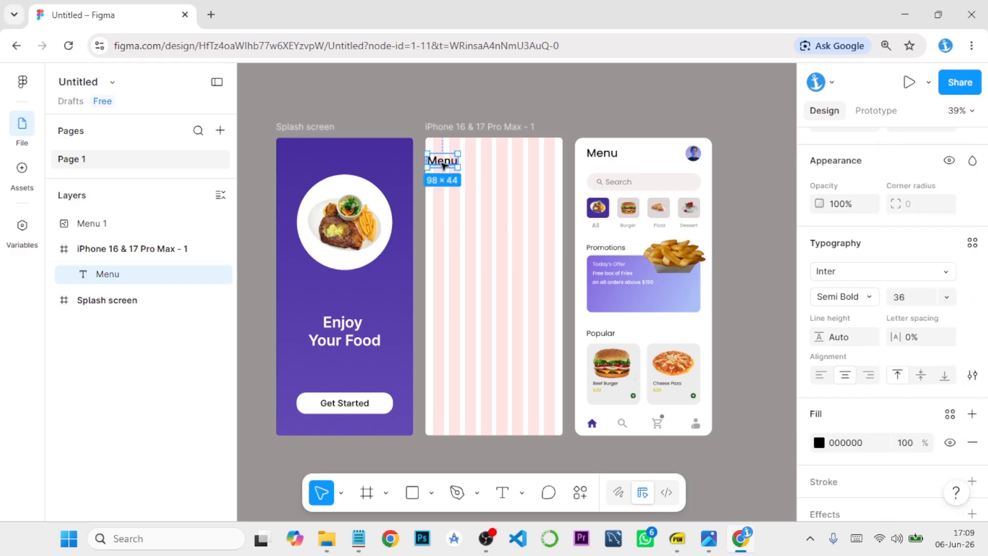
left_click_drag(438, 164, 449, 158)
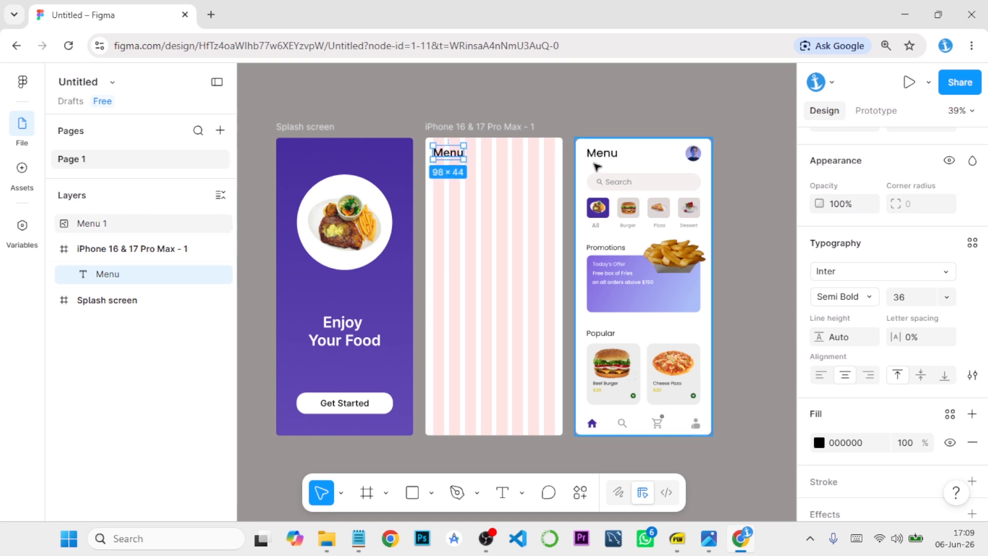
- Check the profile picture beside the Menu heading in the full FOOD APP DESIGN CC reference image
scroll(555, 183, "up", 5)
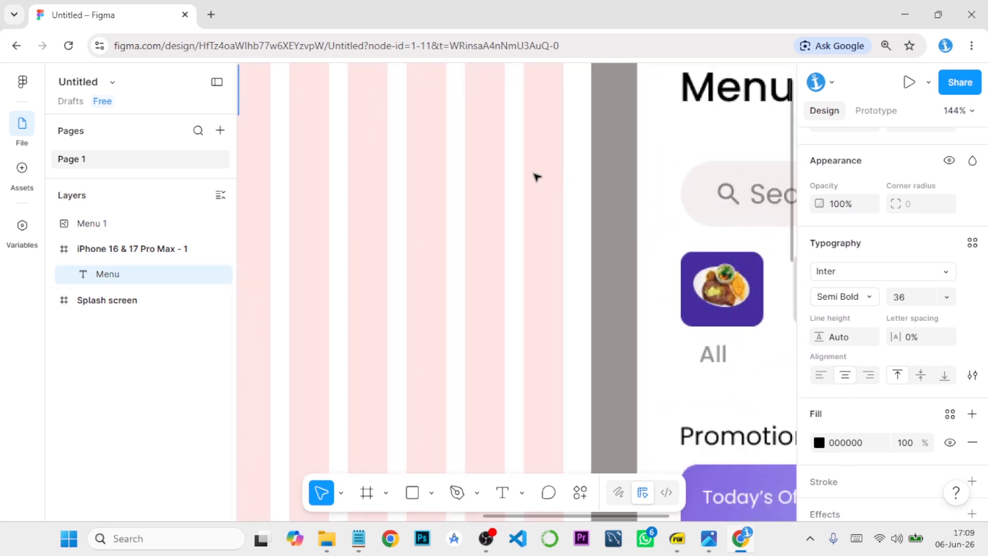
scroll(532, 176, "up", 5)
scroll(532, 176, "down", 4)
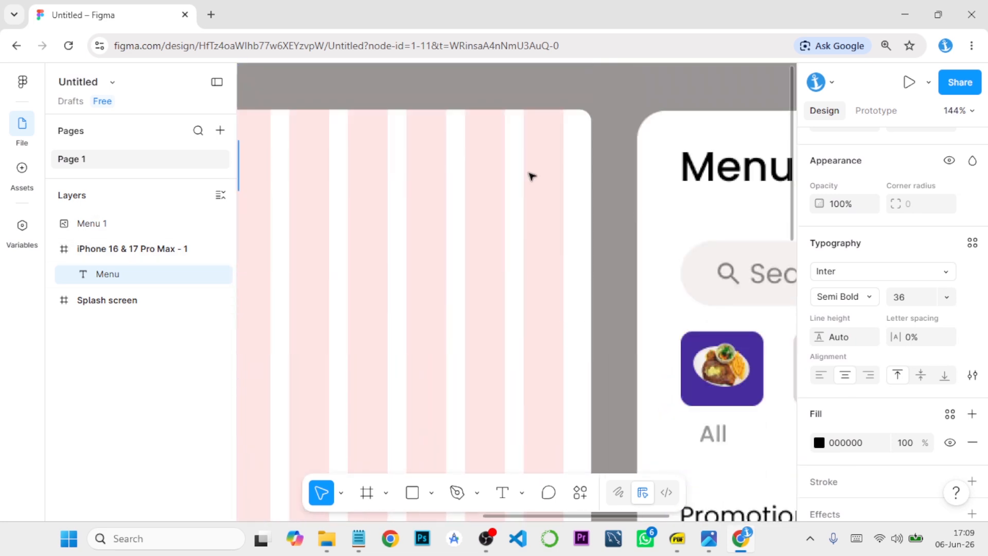
left_click(709, 538)
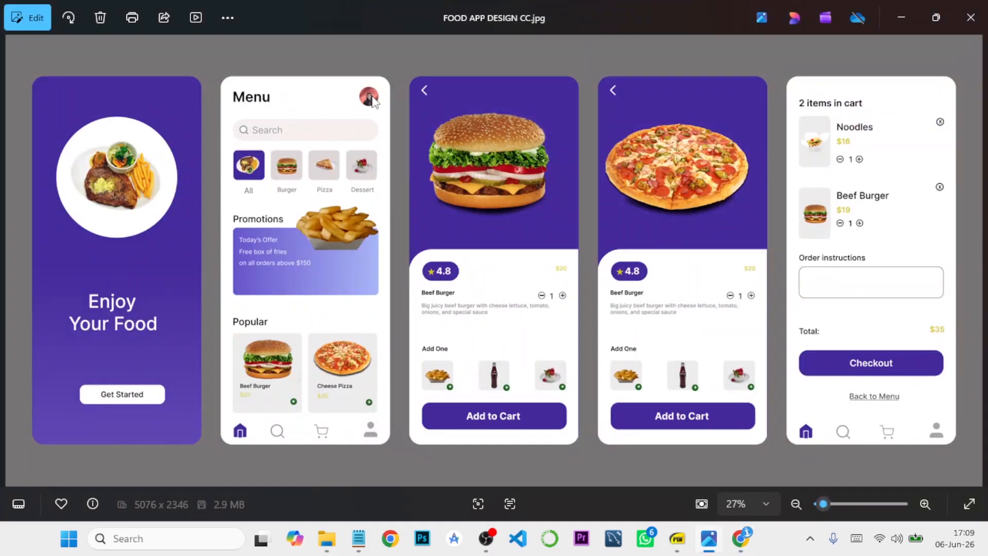
left_click(901, 18)
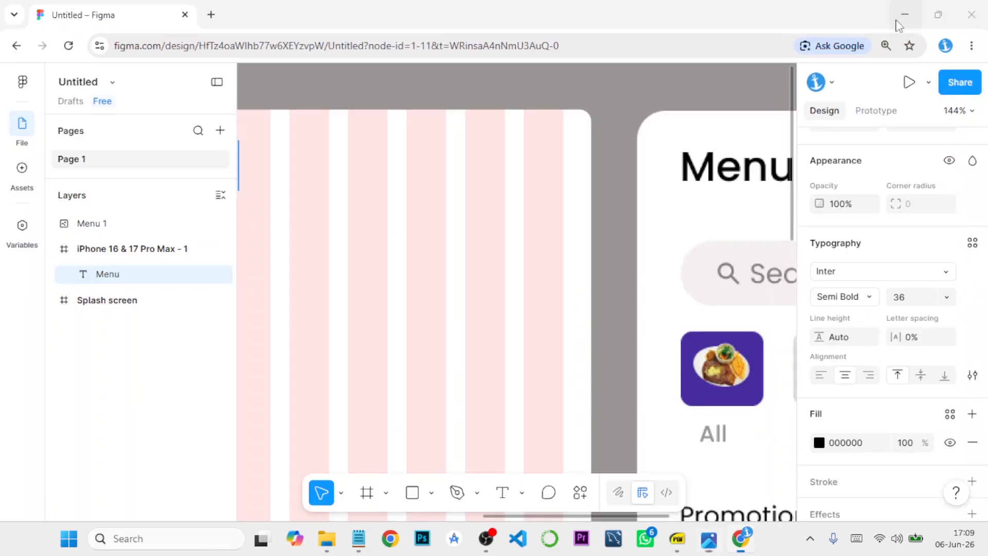
- Open the Menu image from the UI Design Exercise 1ST Mobile Design folder in the photo viewer, then return to Figma
mouse_move(326, 538)
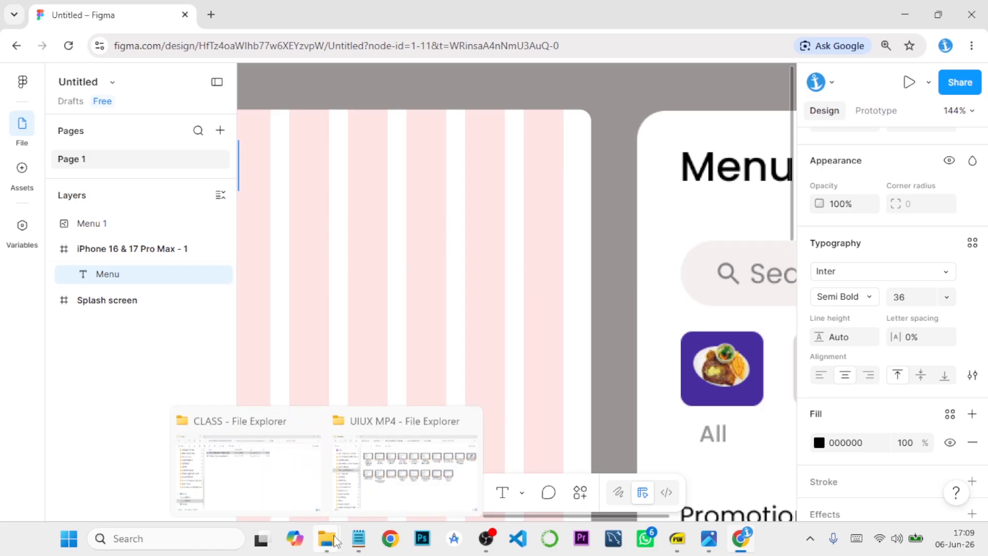
left_click(318, 501)
left_click(350, 40)
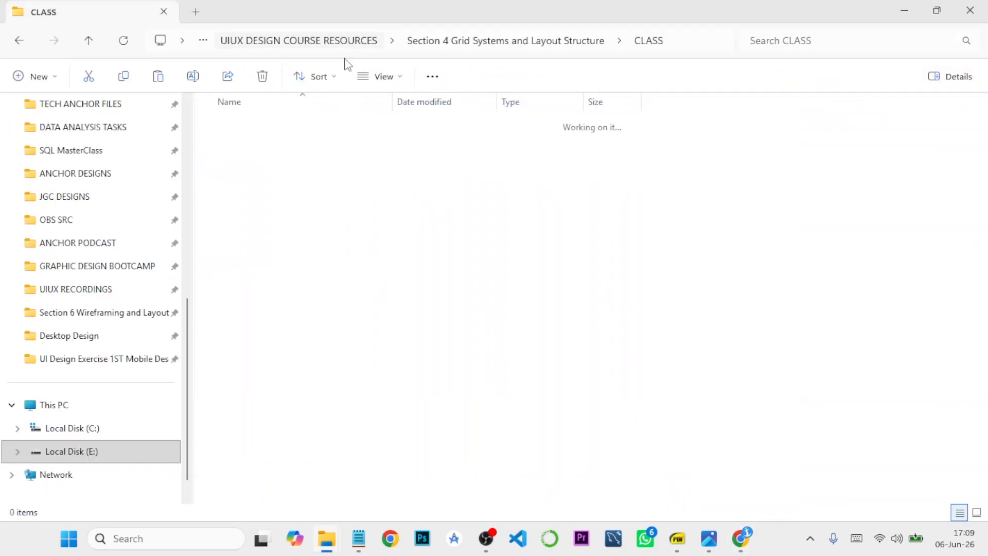
double_click(291, 267)
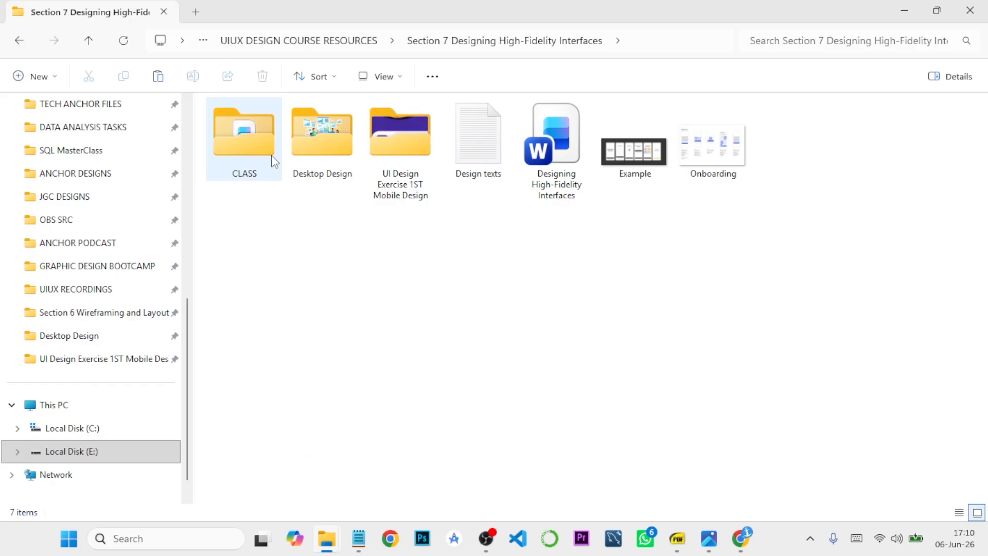
double_click(386, 147)
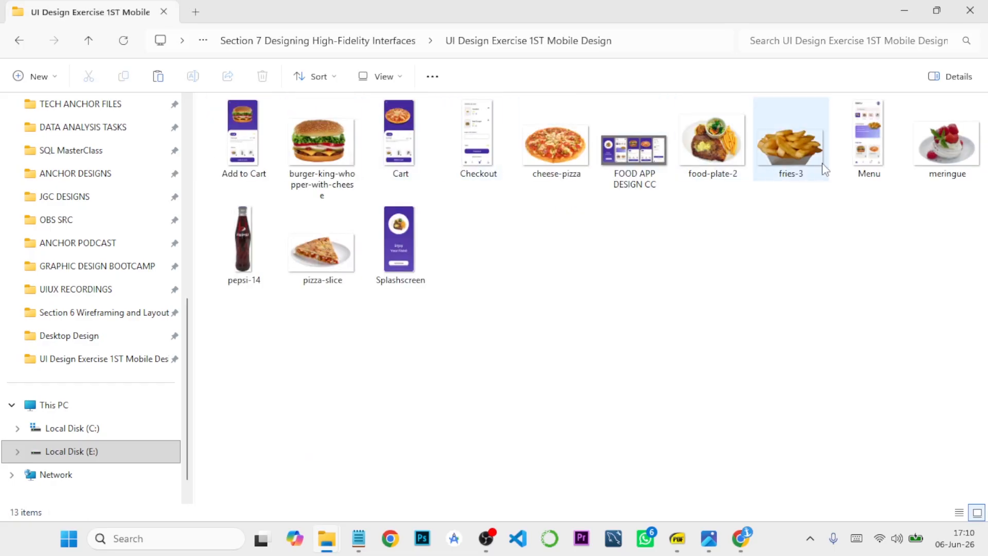
left_click(854, 153)
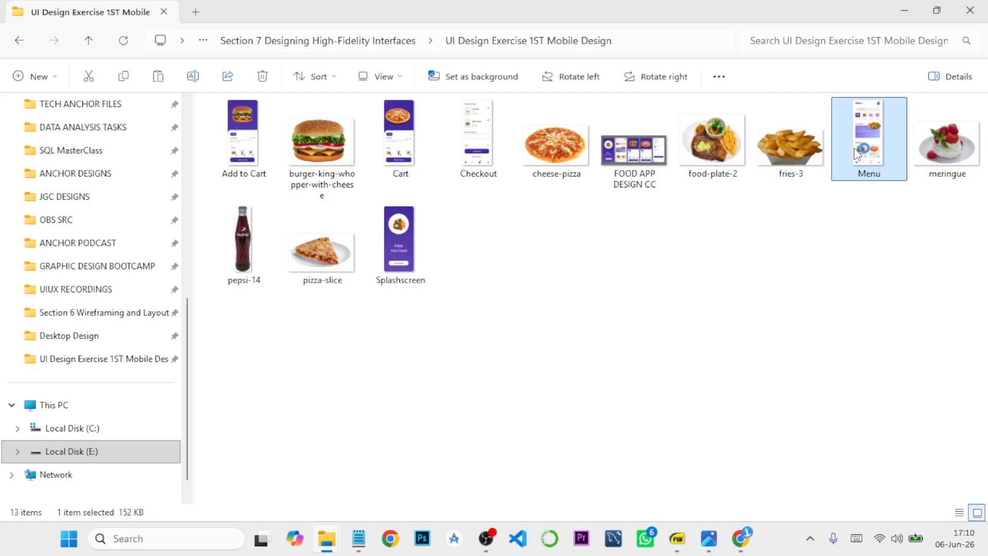
double_click(855, 153)
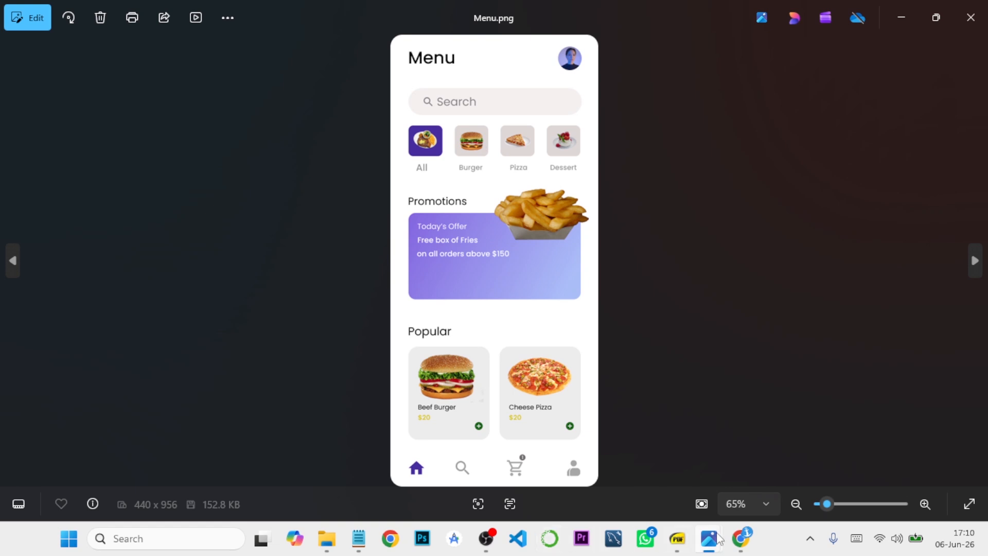
left_click(741, 538)
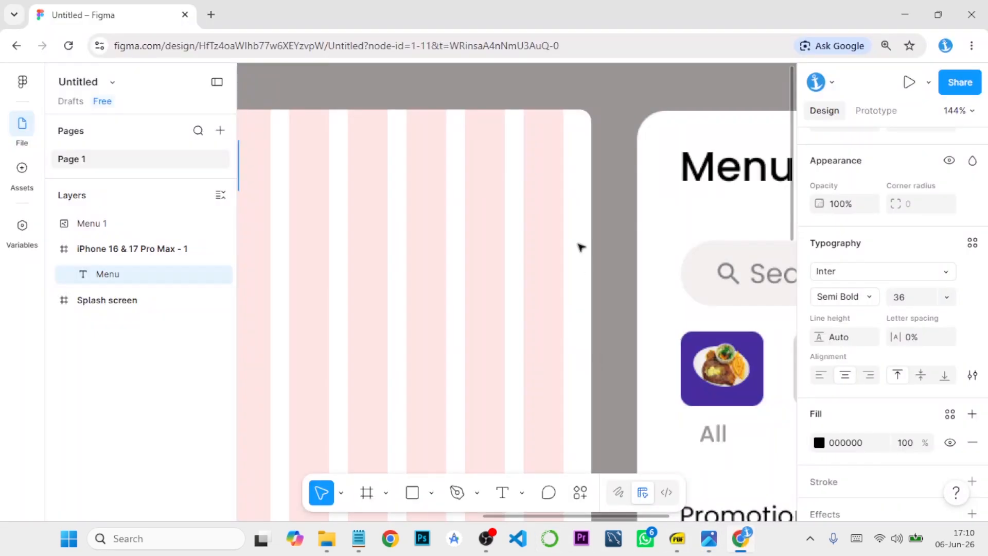
- Draw a 35 × 35 circle in the last column guide and position it level with the Menu heading
left_click(432, 494)
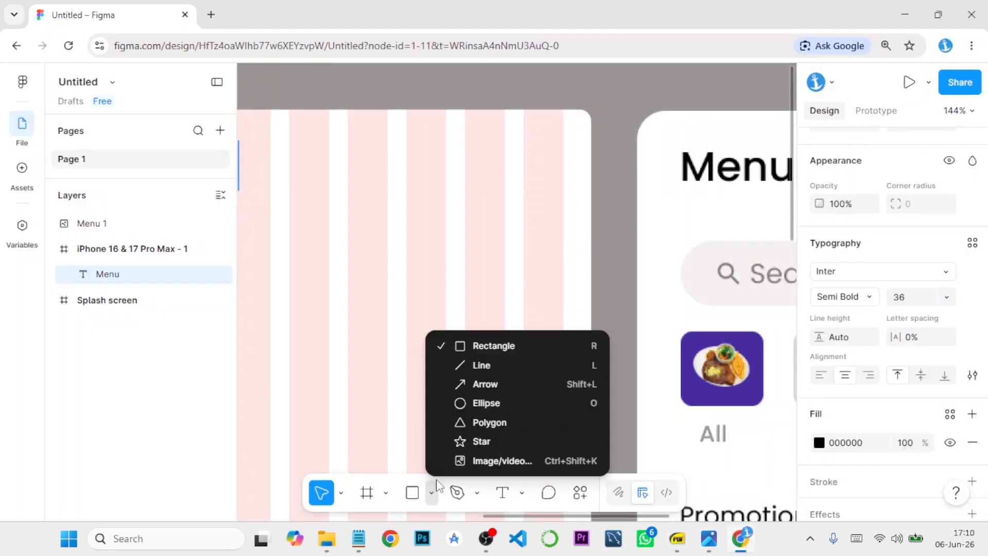
left_click(469, 403)
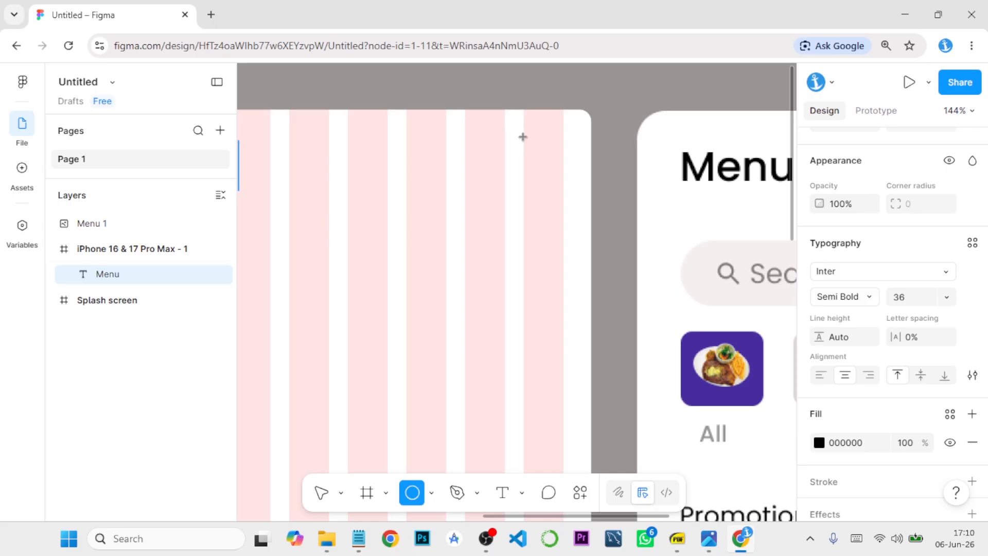
left_click_drag(523, 137, 562, 177)
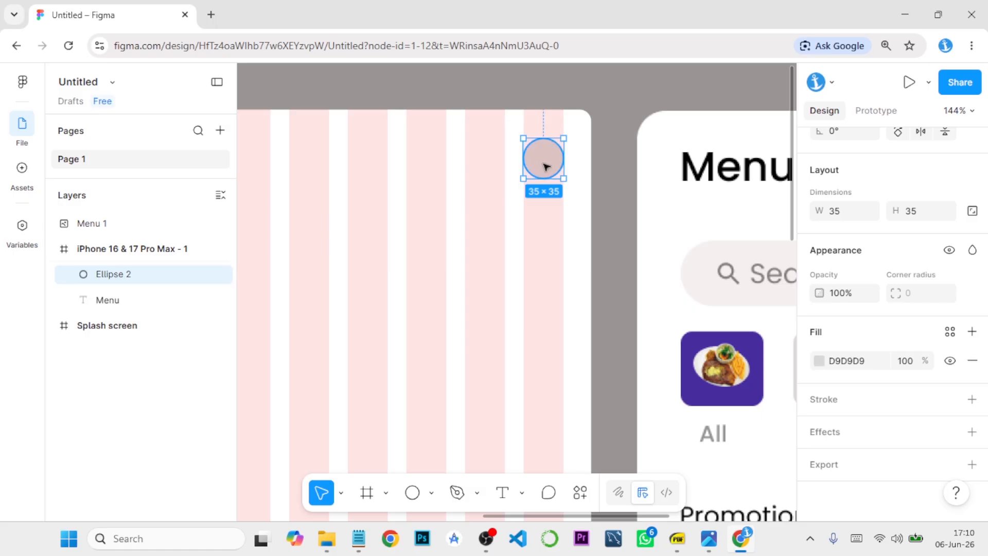
left_click_drag(548, 170, 544, 148)
scroll(474, 174, "down", 5)
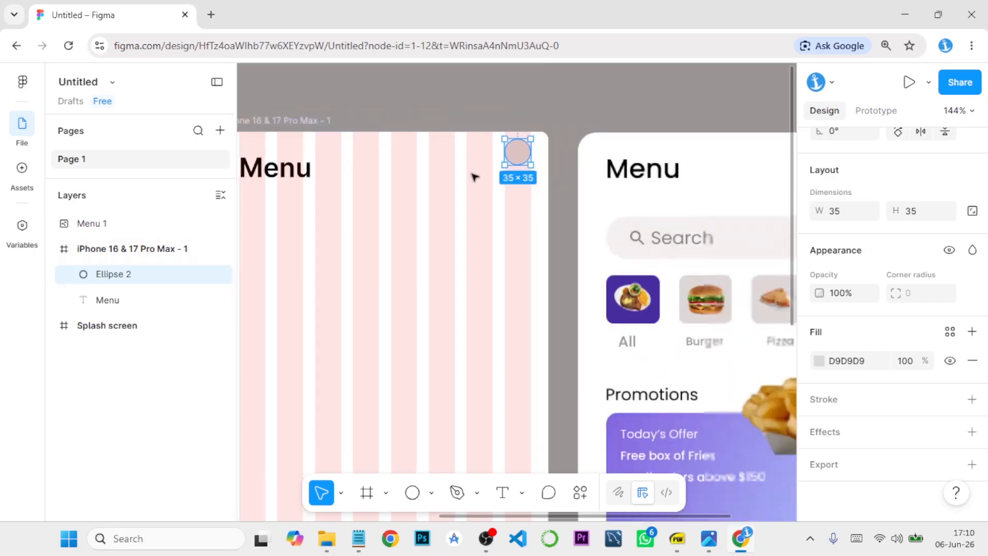
left_click_drag(502, 160, 507, 171)
scroll(503, 194, "up", 5)
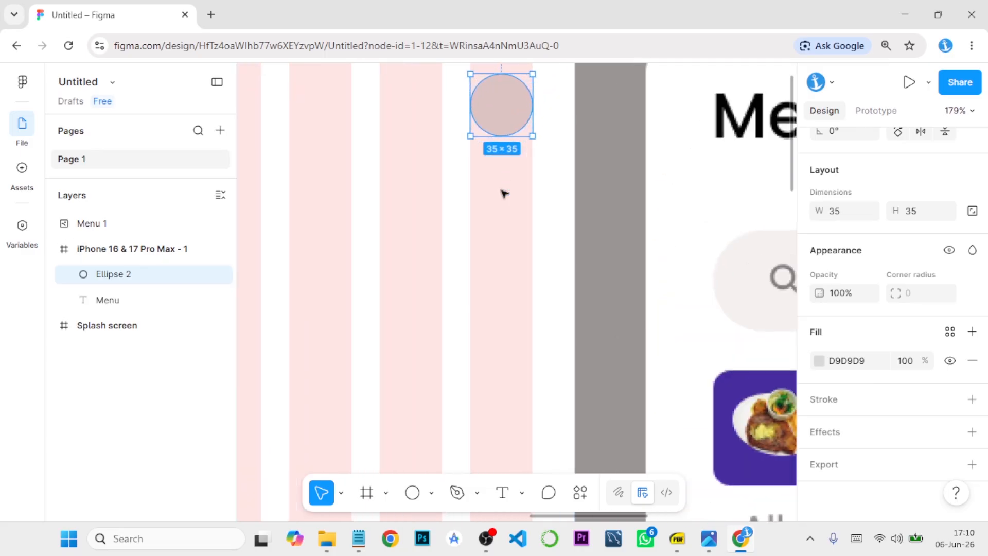
scroll(503, 193, "up", 3)
scroll(503, 192, "down", 2)
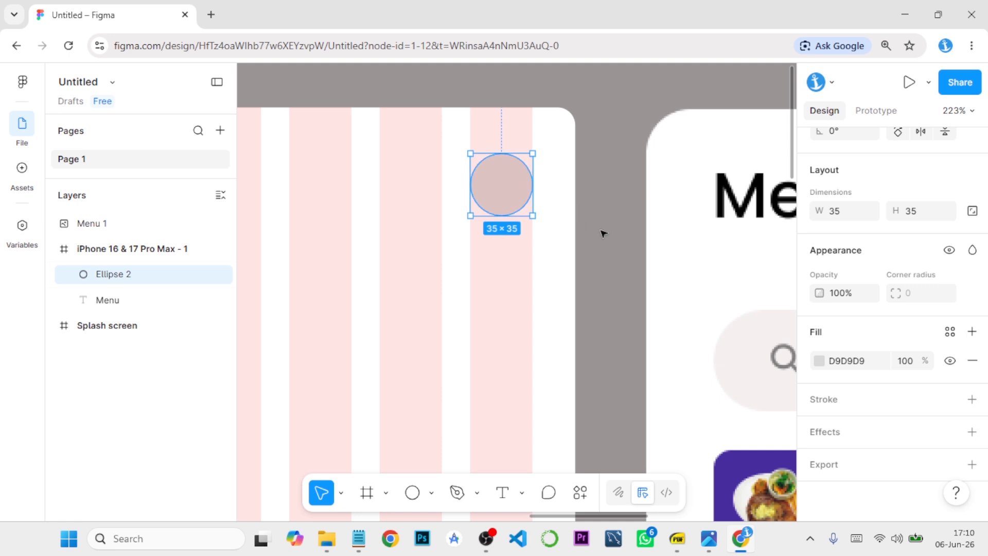
- Examine the header's profile picture up close in the Menu.png reference, then return to Figma
mouse_move(706, 537)
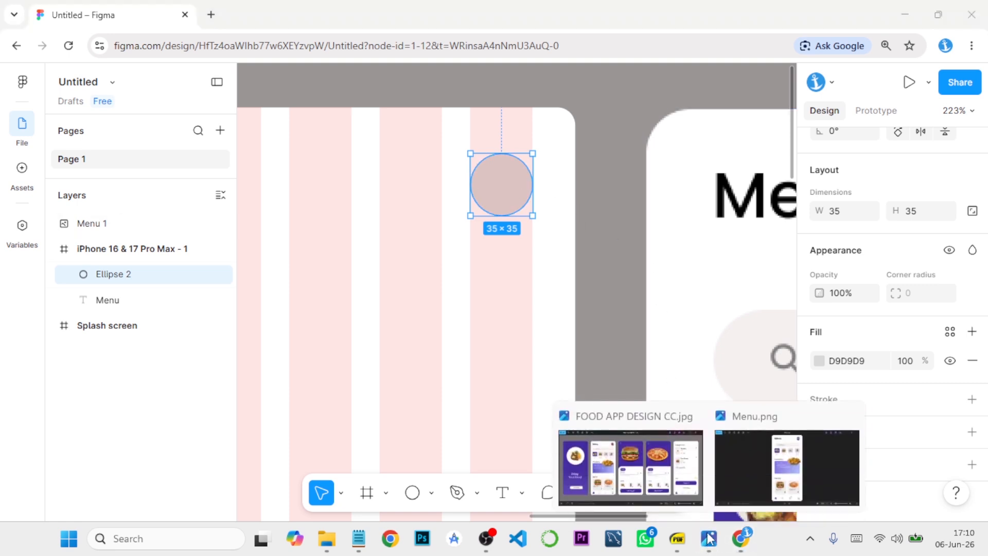
left_click(762, 474)
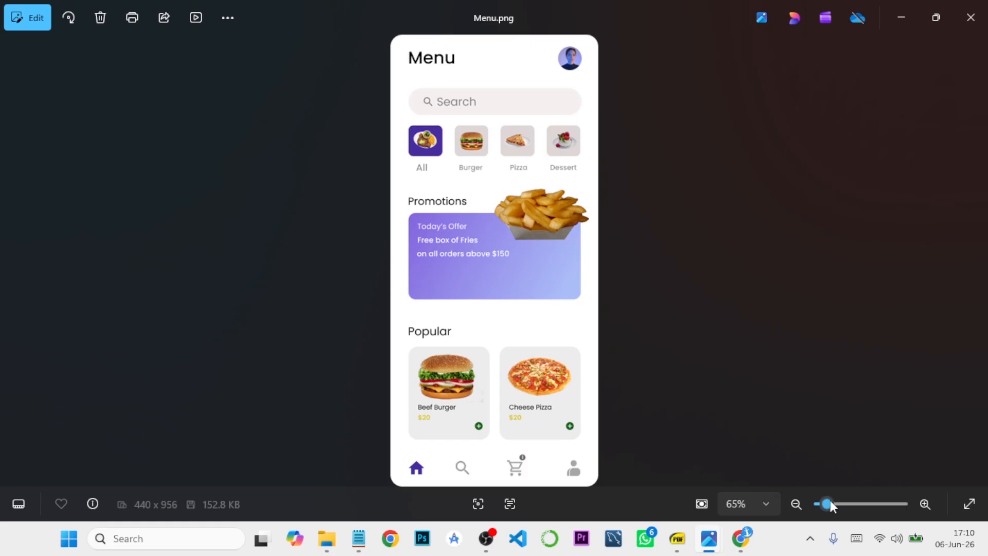
mouse_move(827, 504)
left_mouse_down()
mouse_move(845, 503)
mouse_move(839, 496)
left_mouse_up()
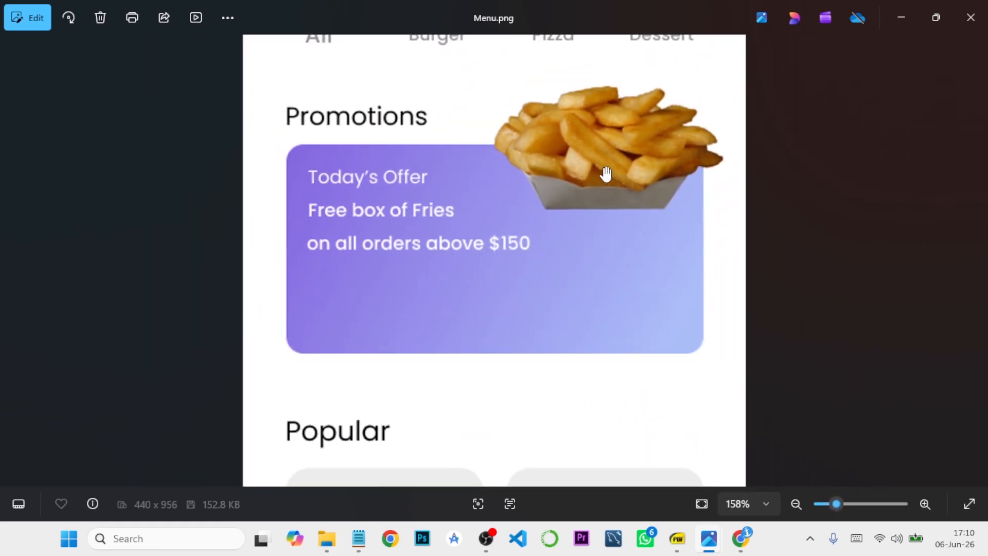
left_click_drag(587, 169, 588, 428)
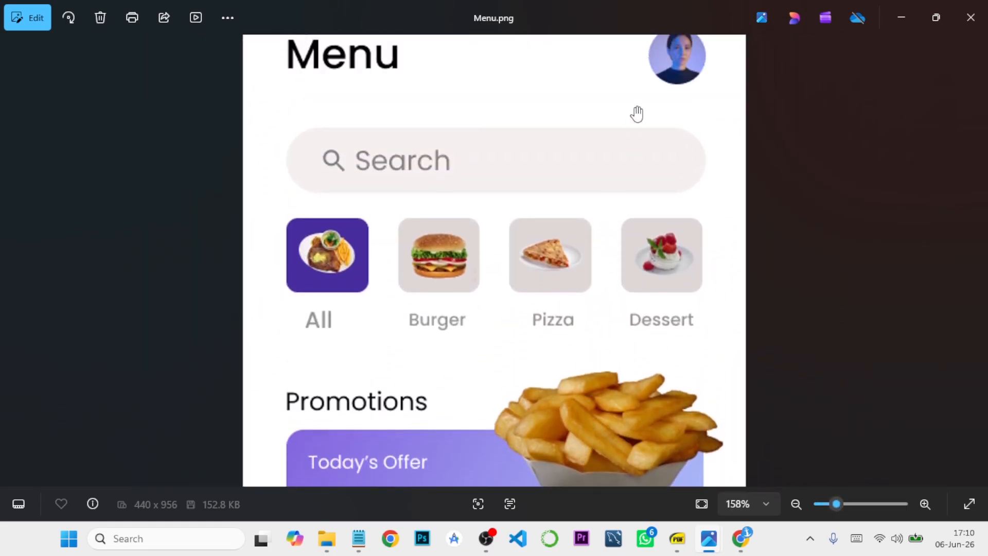
left_click_drag(637, 113, 636, 154)
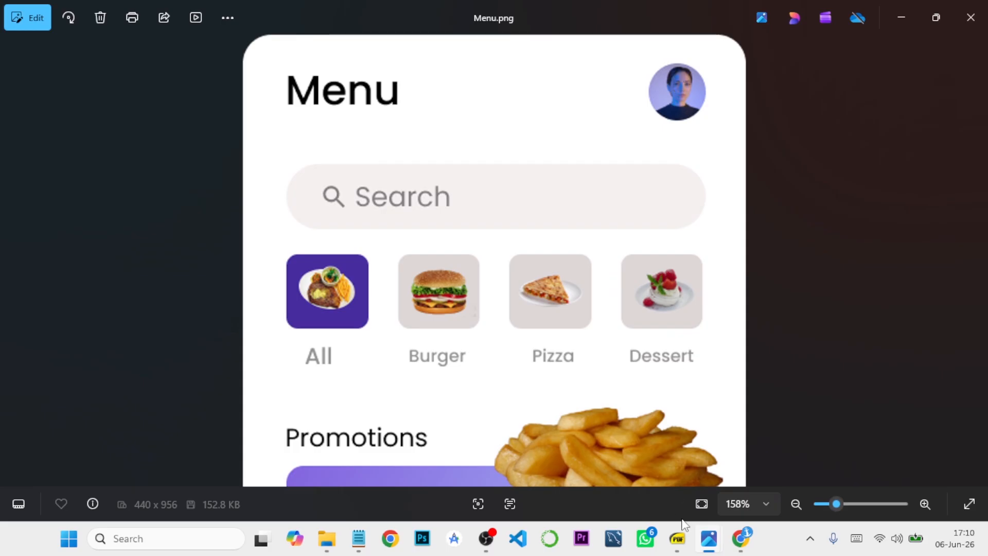
left_click(732, 538)
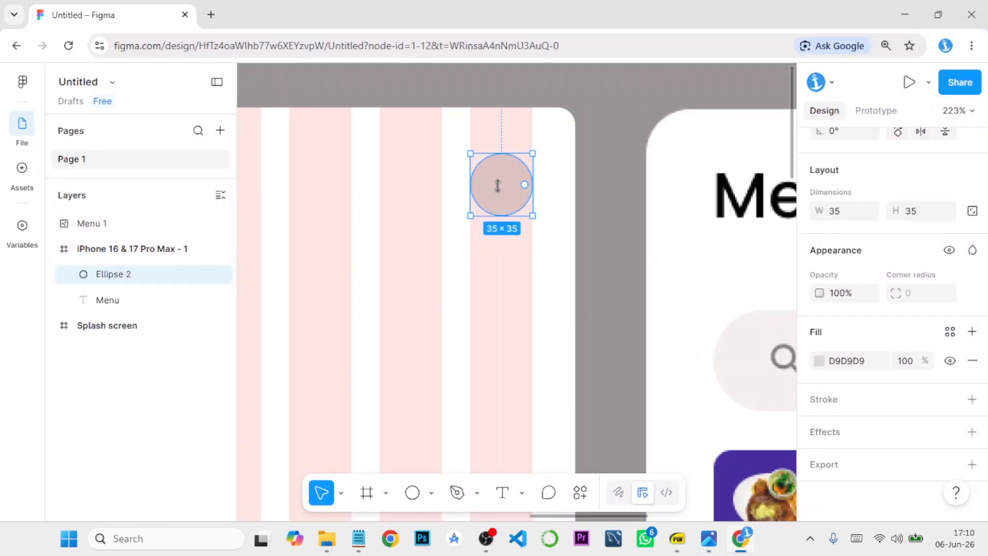
- Launch the Unsplash plugin with the header's 35 × 35 circle selected
left_click(602, 201)
left_click(504, 193)
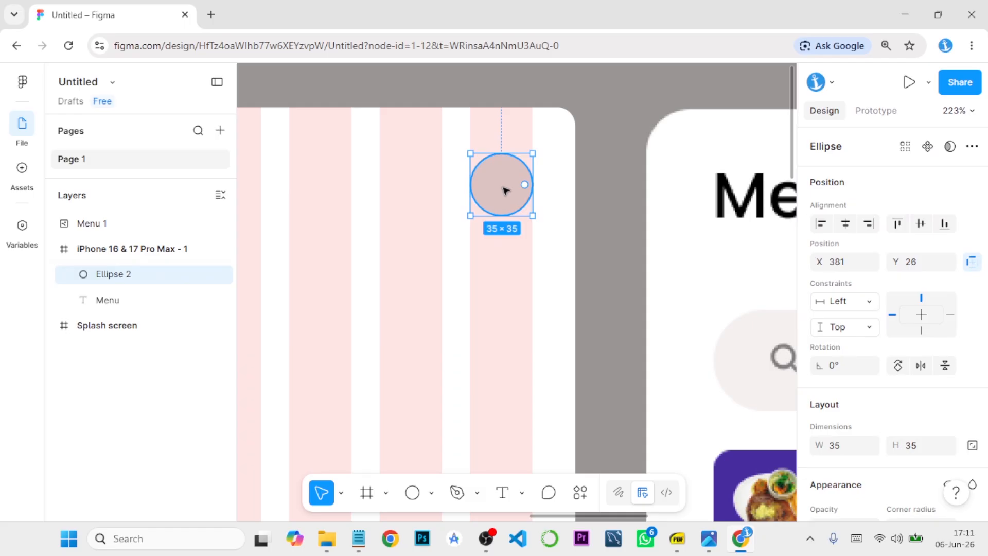
right_click(504, 191)
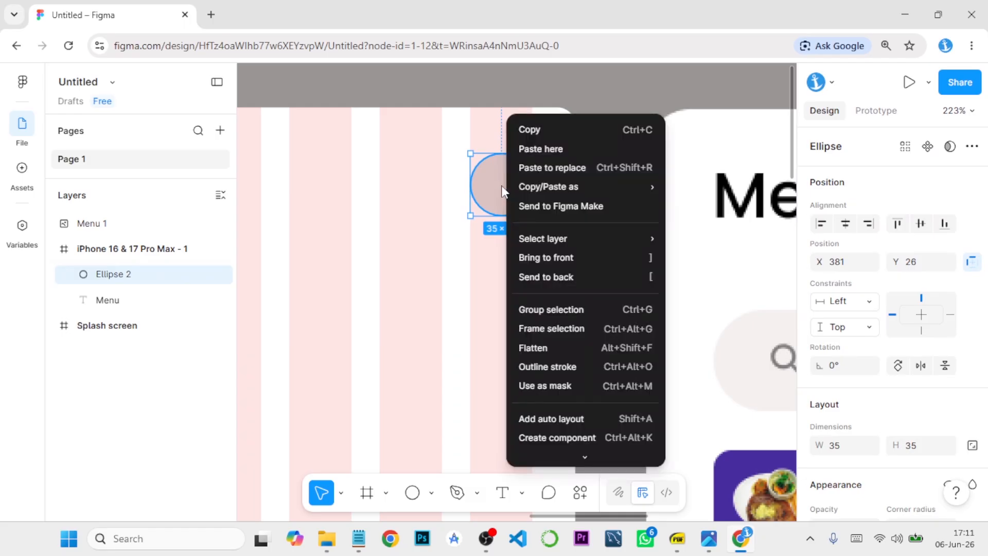
left_click(496, 84)
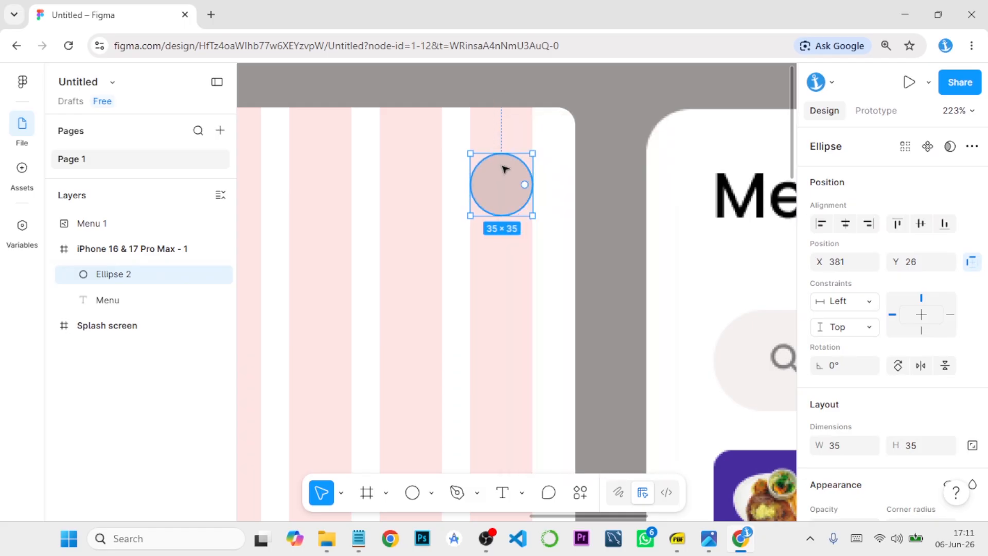
right_click(607, 199)
mouse_move(661, 335)
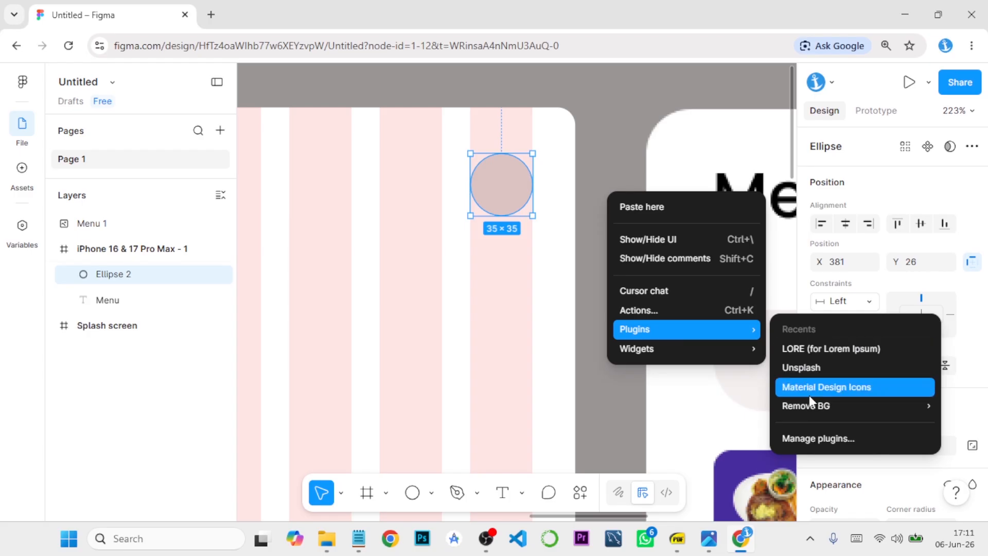
left_click(810, 372)
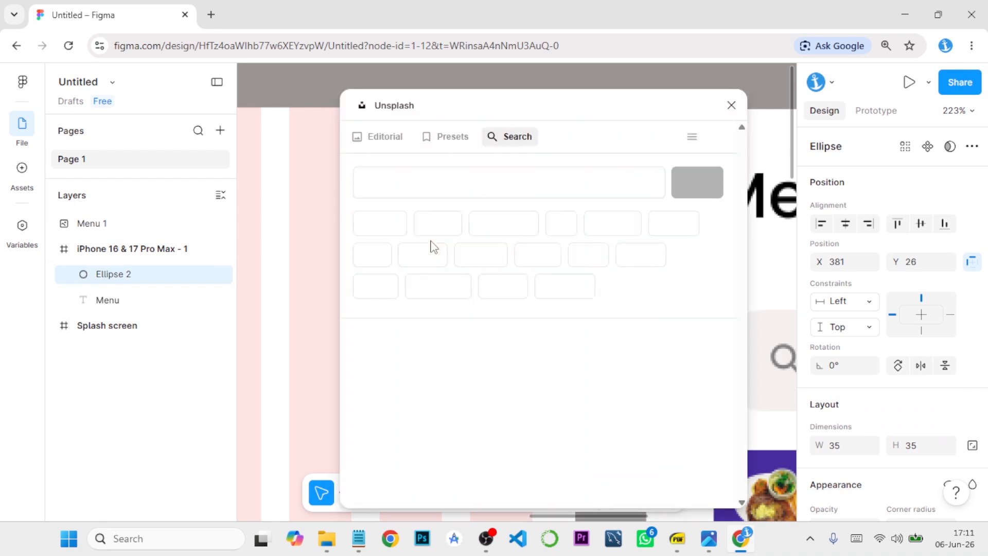
- Search Unsplash for "profile picture" and browse the resulting portraits
left_click(420, 183)
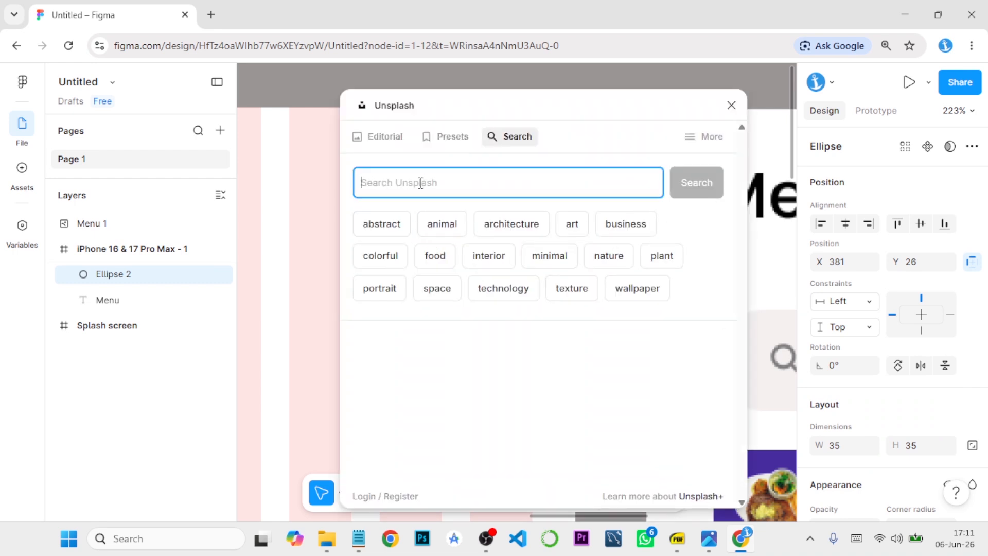
type("profile picture")
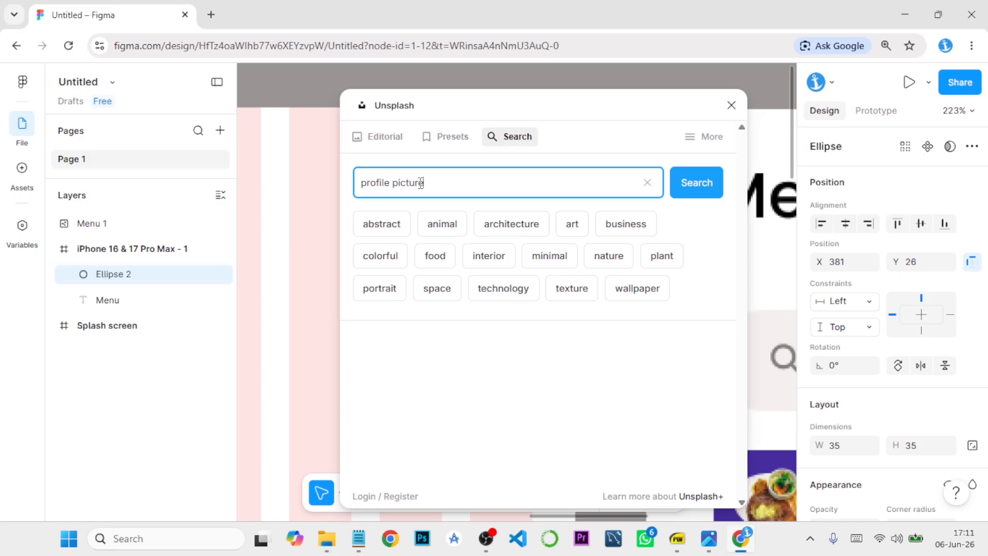
key("Return")
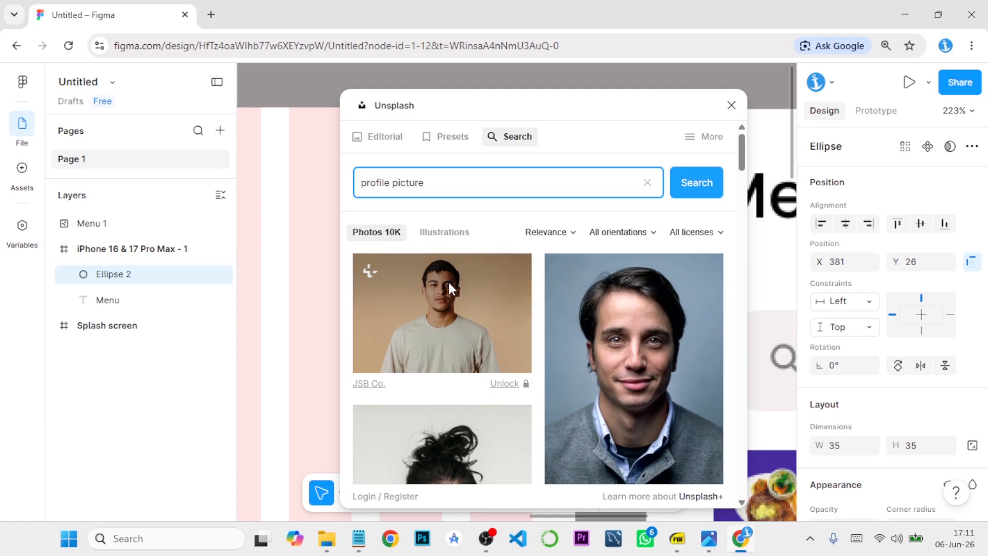
scroll(446, 282, "down", 3)
scroll(446, 282, "down", 5)
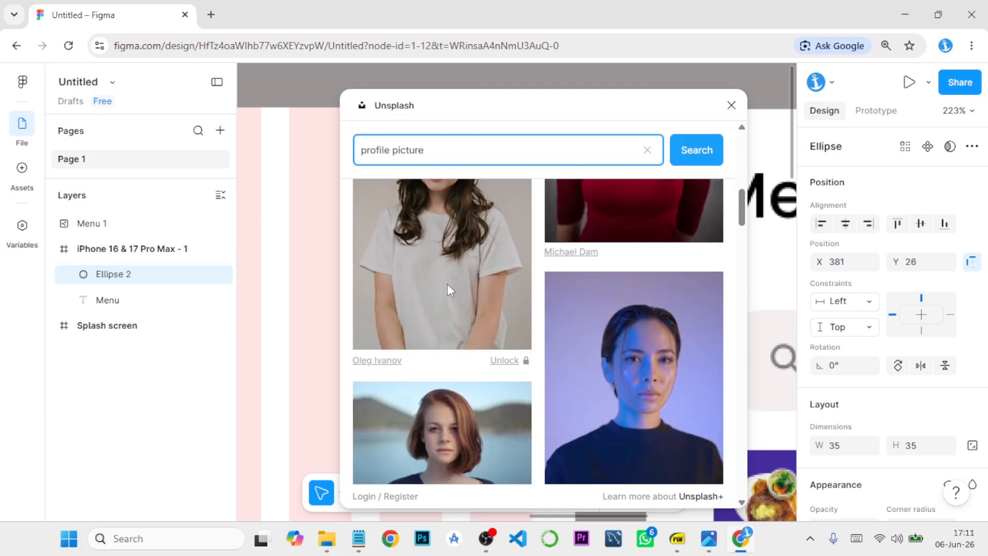
scroll(669, 326, "down", 1)
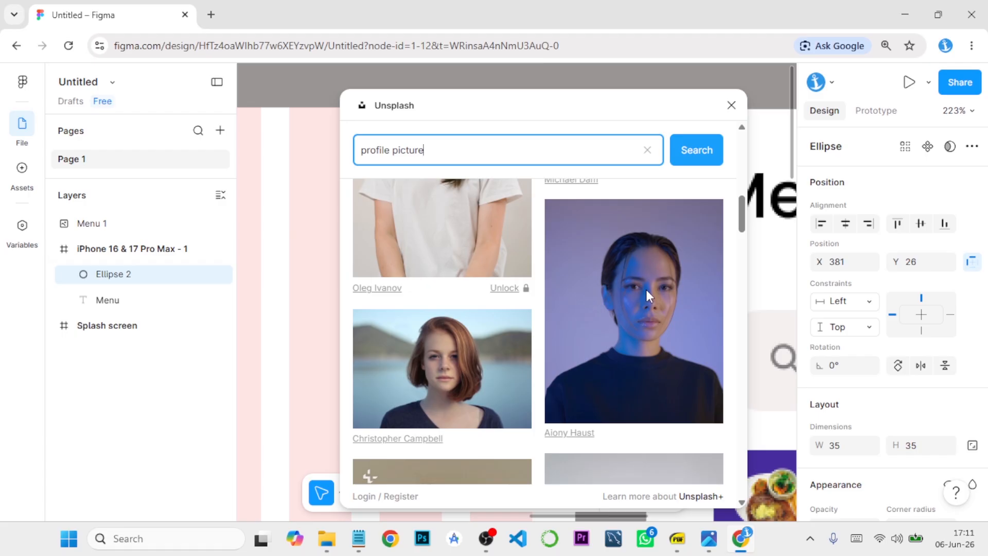
scroll(645, 287, "up", 8)
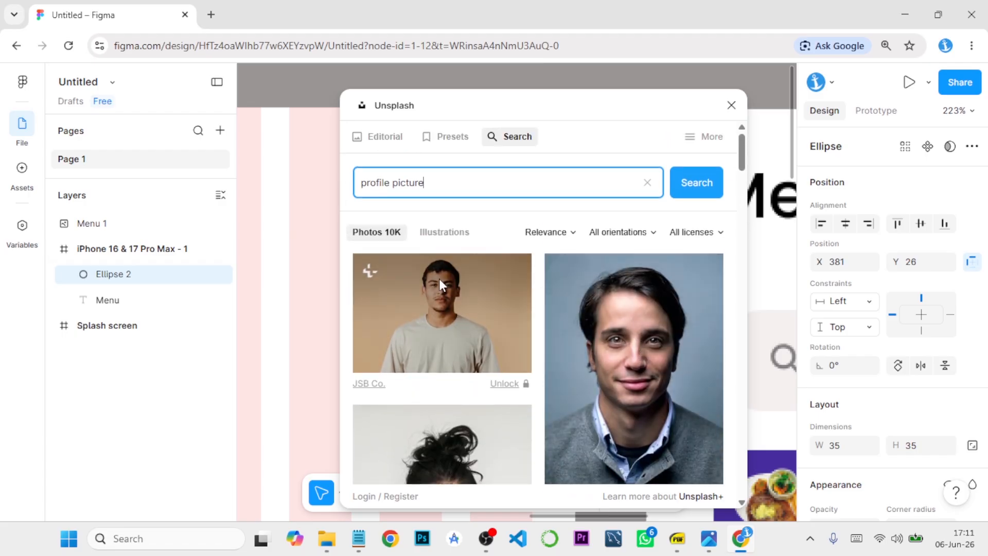
- Fill the header circle with the photo of the man in a light T-shirt on a beige background, and close Unsplash
left_click(444, 289)
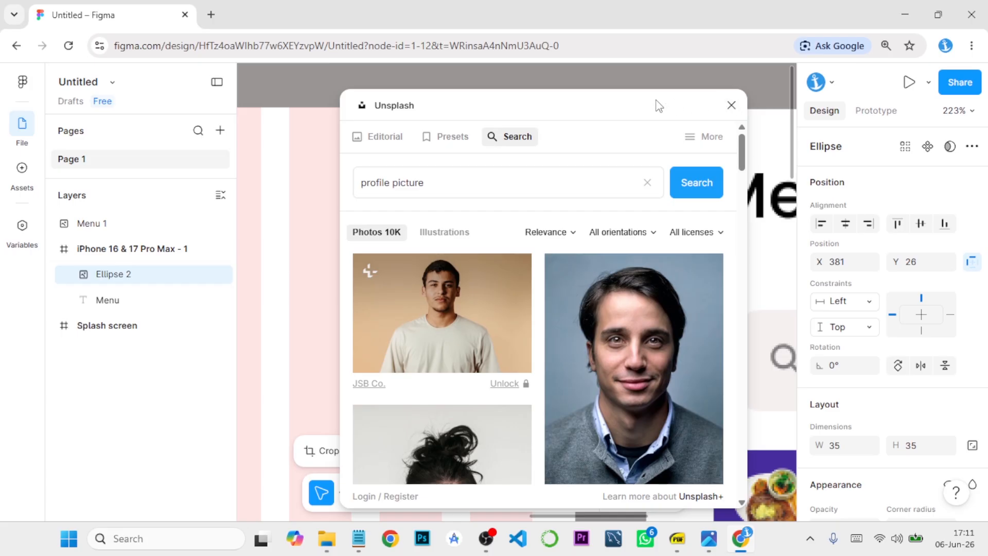
left_click_drag(659, 106, 692, 252)
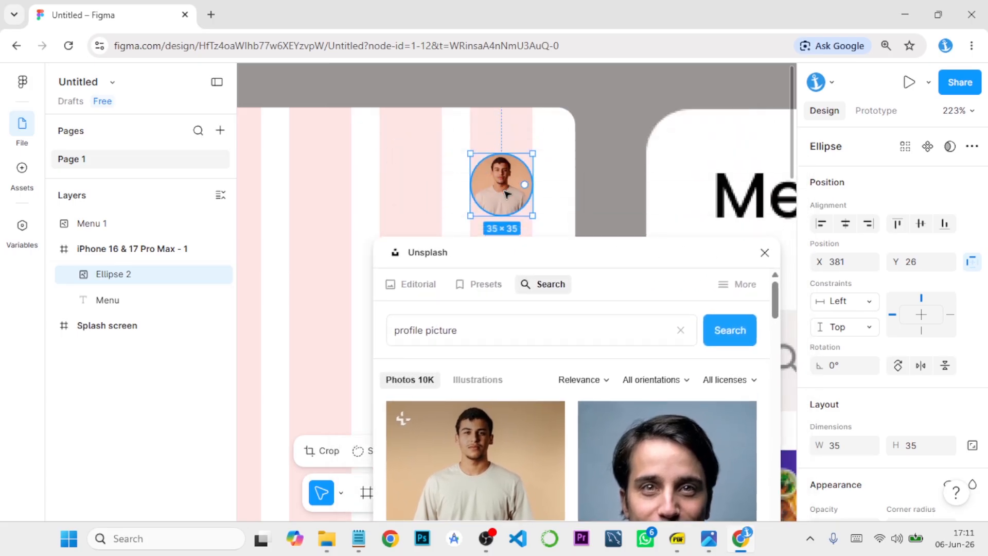
left_click(764, 252)
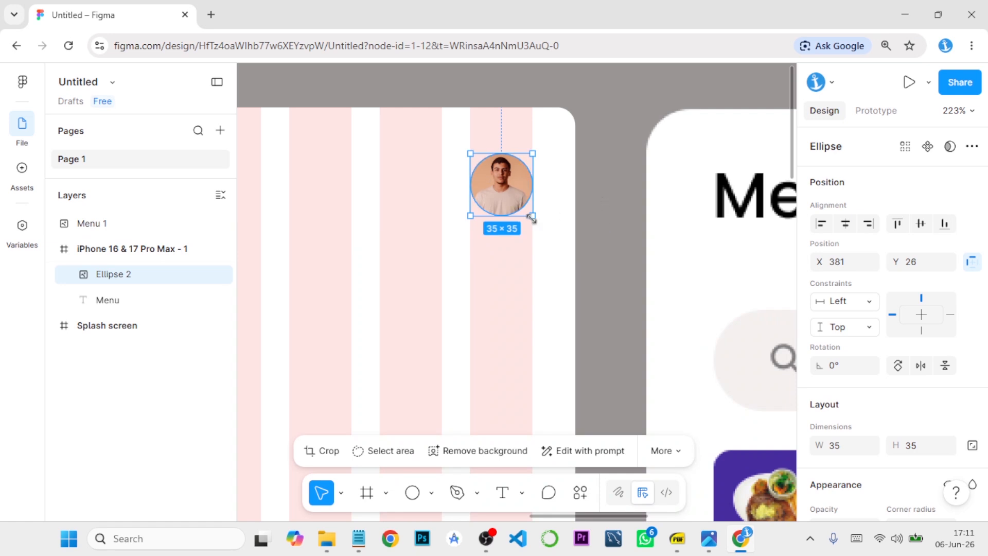
- Try enlarging the profile picture circle to about 41 × 43, undo the resize and deselect it
left_click_drag(532, 218, 543, 229)
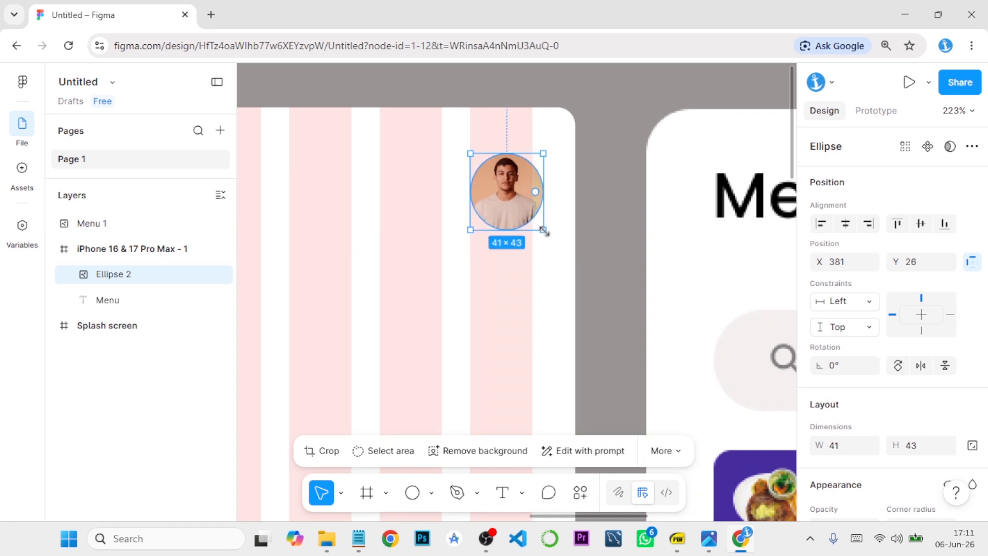
key("ctrl+z")
left_click(602, 210)
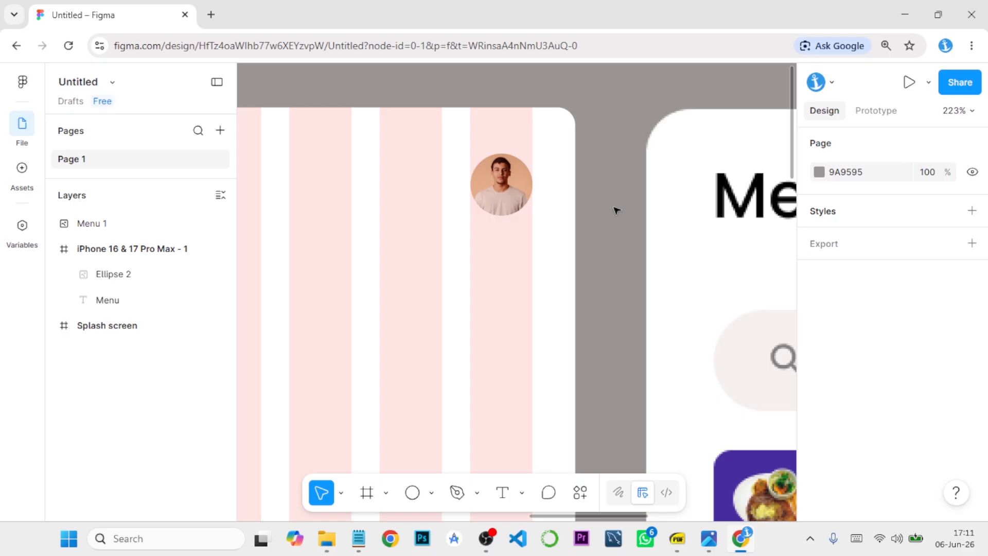
- Draw a circle about 73 × 73 on the empty canvas above the Menu screen frame
scroll(496, 232, "down", 5)
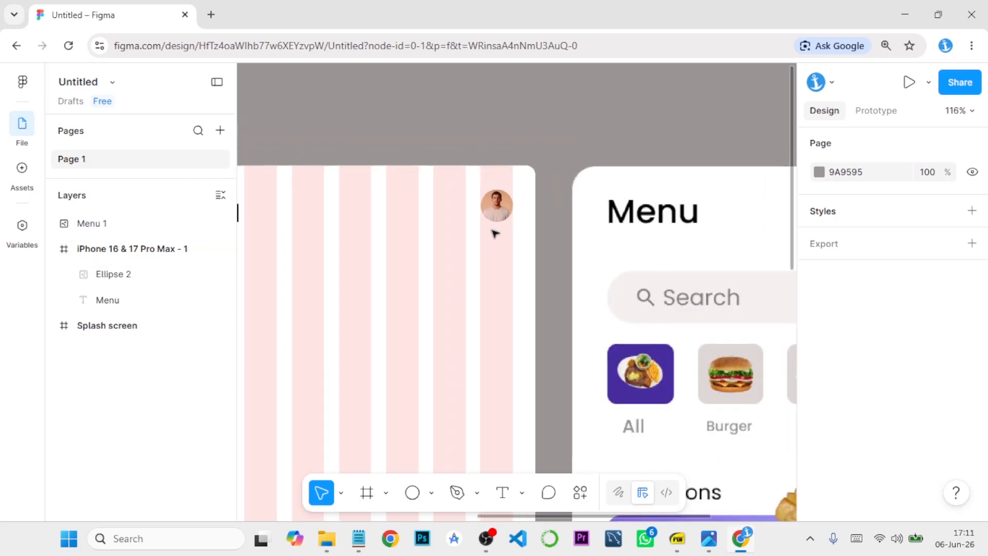
scroll(412, 293, "up", 3)
scroll(412, 293, "left", 2)
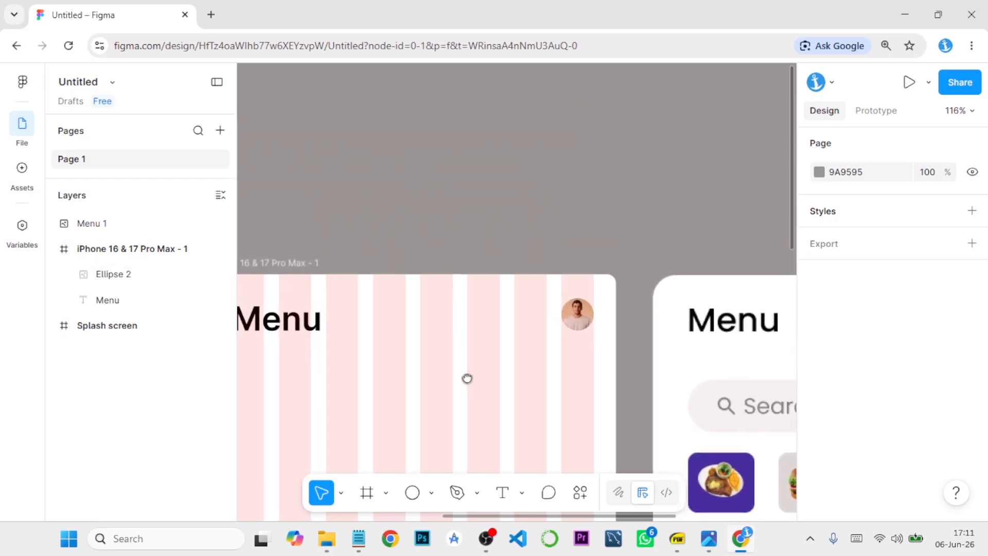
left_click(412, 492)
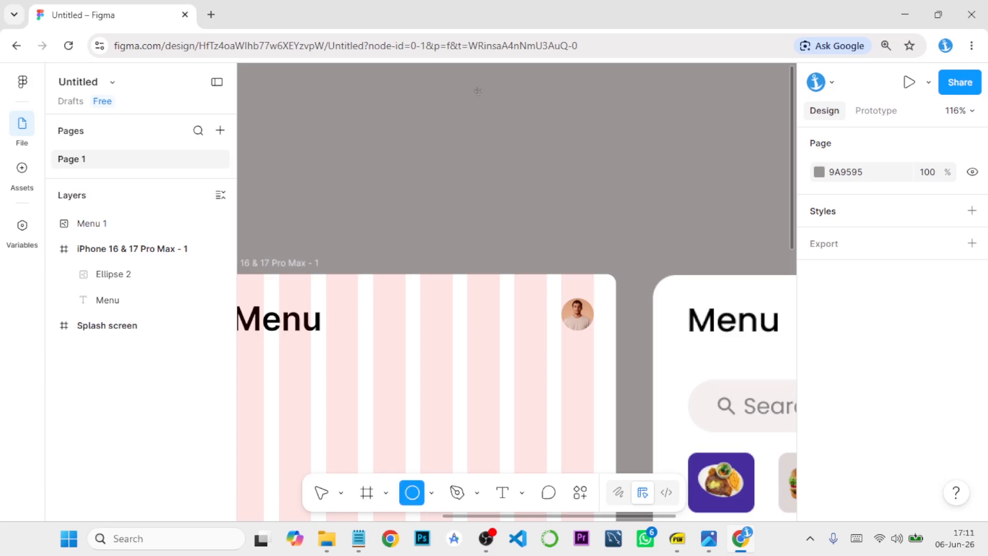
left_click_drag(434, 122, 502, 189)
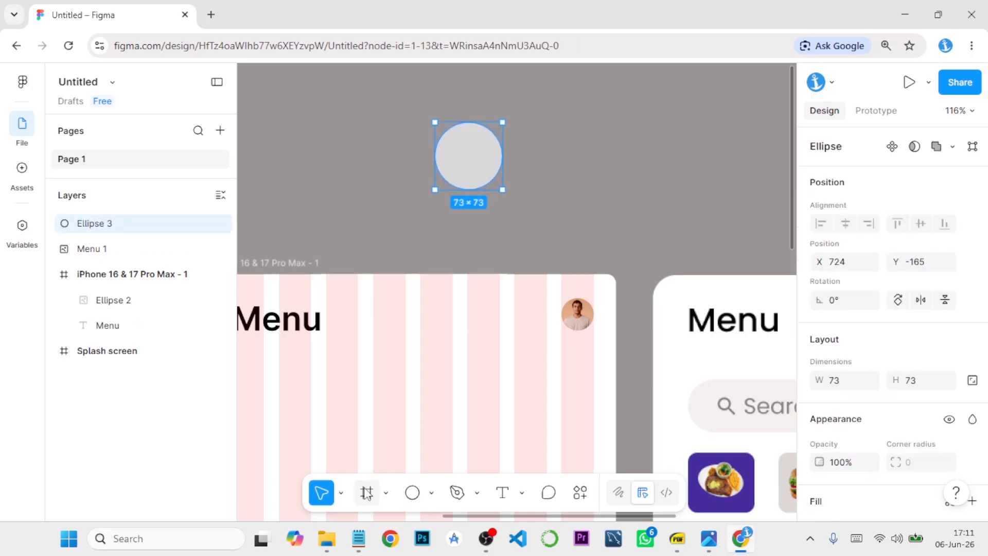
- Switch to File Explorer and open the Remove Bg folder under HOME ITEMS, GRAPHIC DESIGN, GRAPHIC DESIGN TASK 2
mouse_move(329, 539)
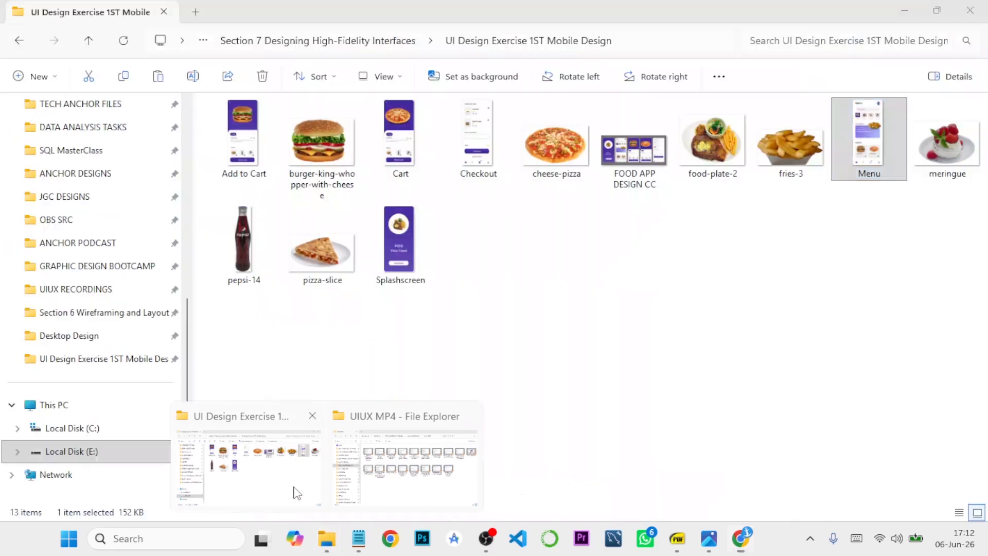
left_click(297, 487)
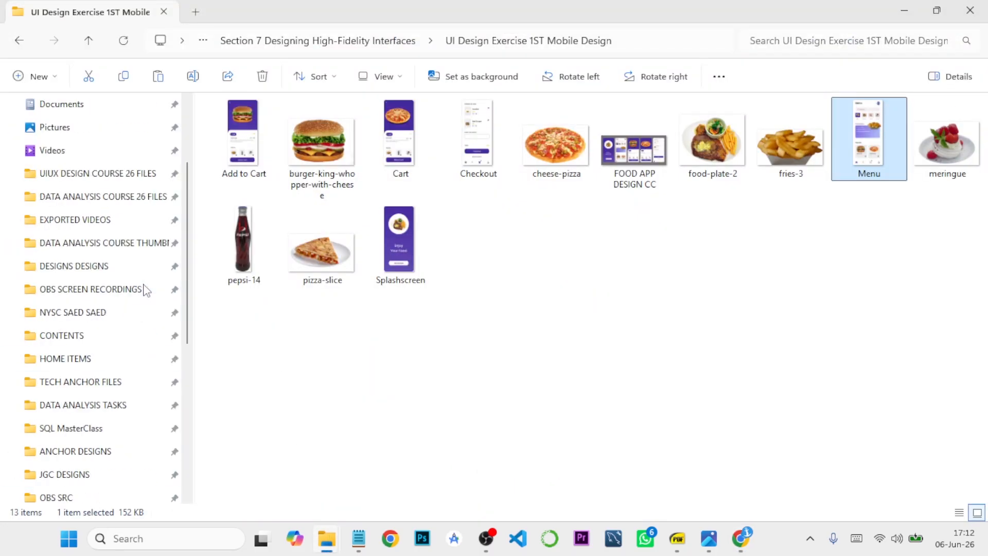
left_click(97, 358)
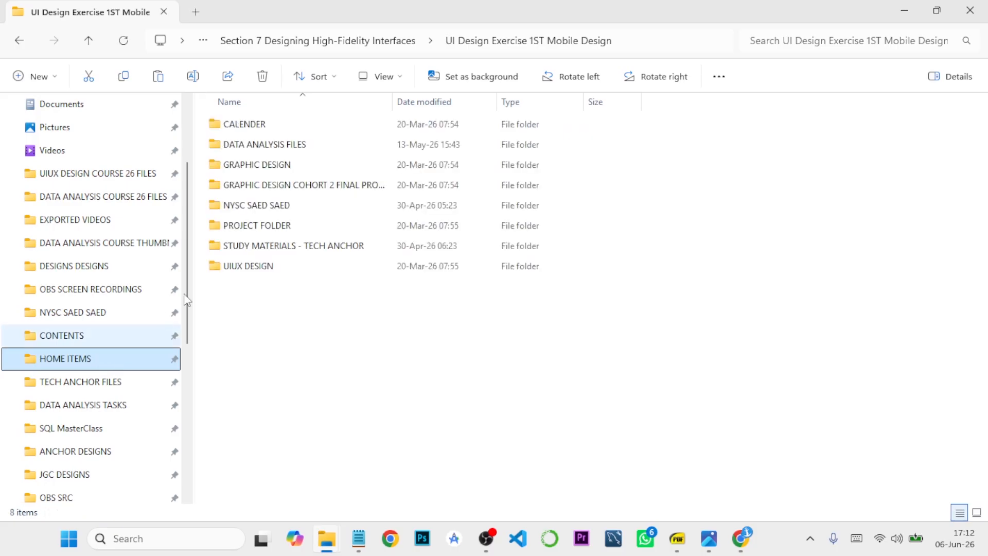
double_click(257, 169)
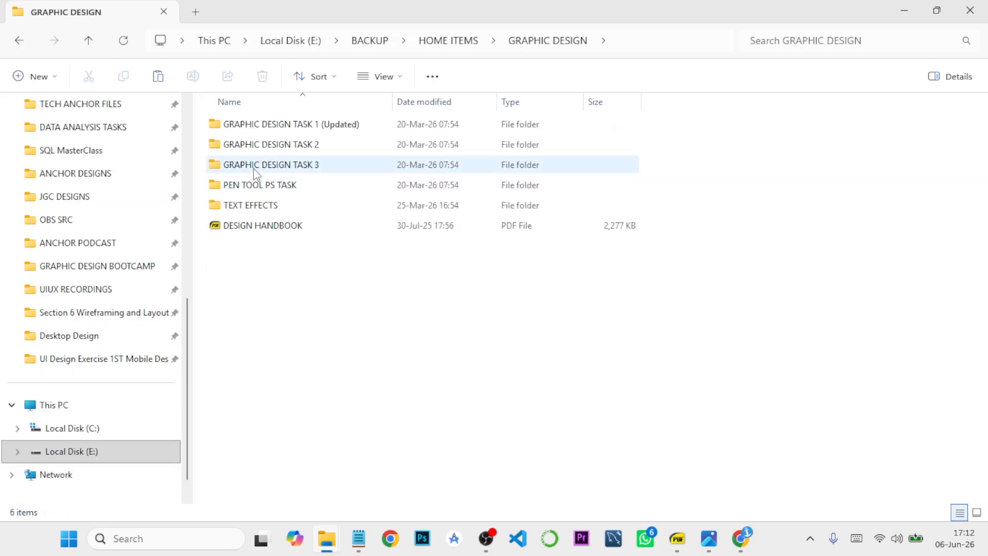
double_click(257, 169)
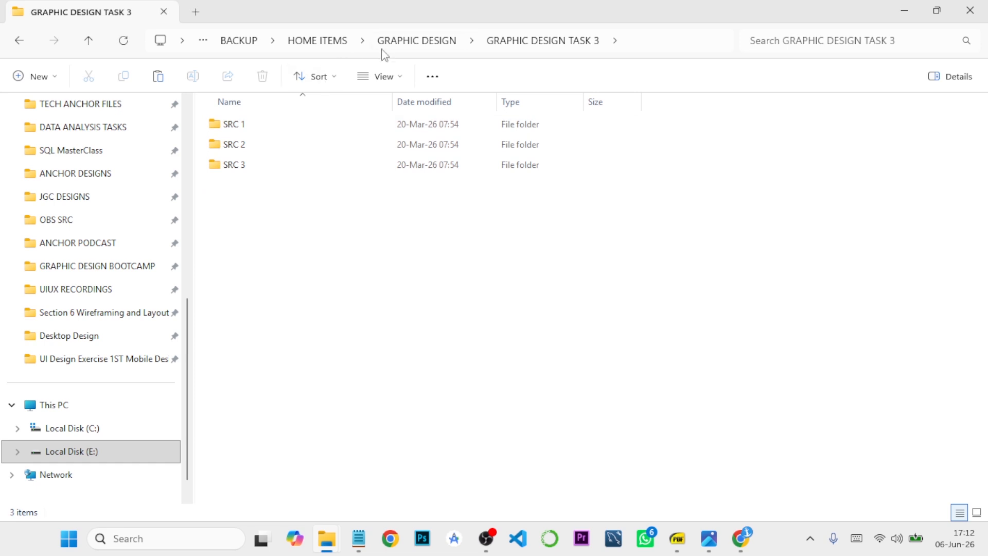
left_click(401, 42)
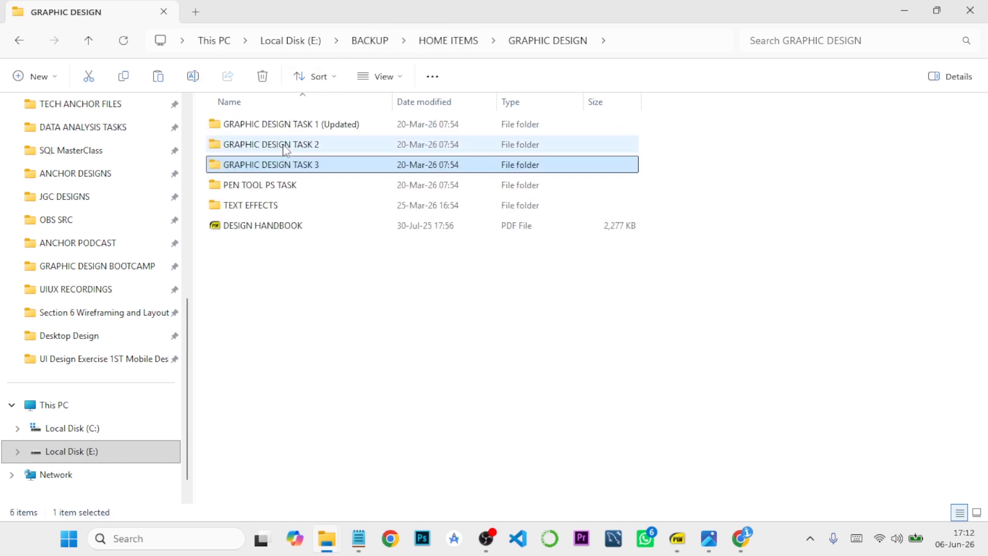
double_click(285, 148)
double_click(272, 166)
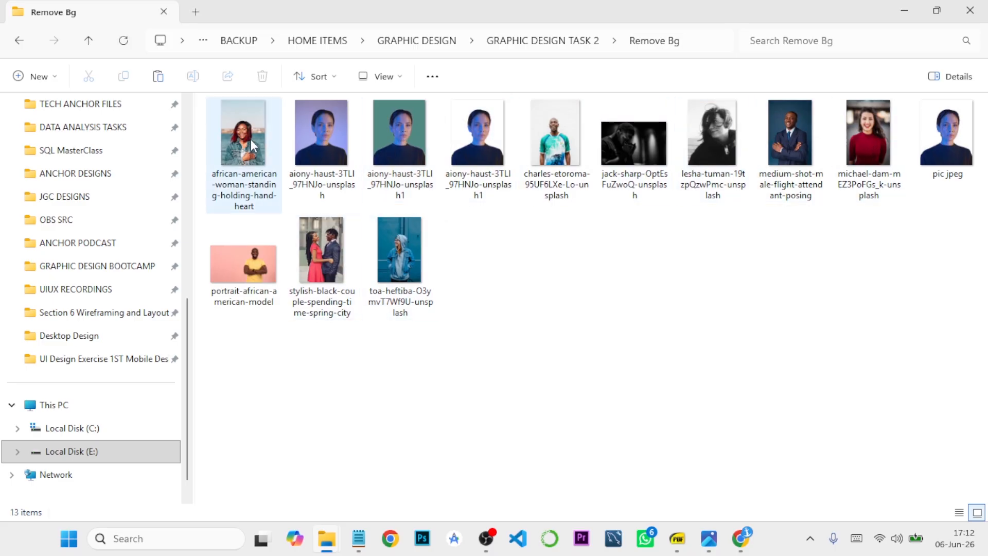
- Copy the first portrait of the woman on a purple background, switch to Figma and paste it onto the canvas
left_click(326, 138)
left_click(741, 535)
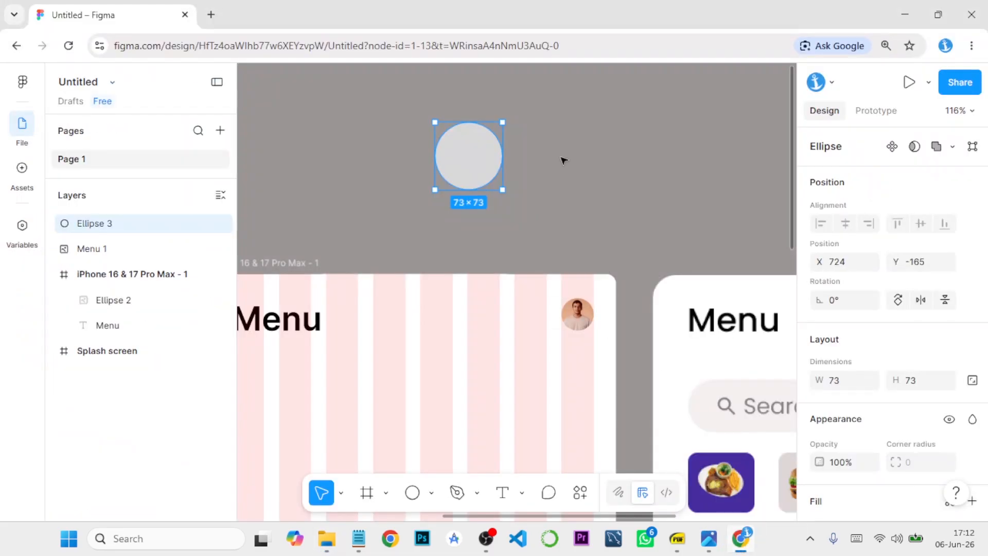
key("ctrl+v")
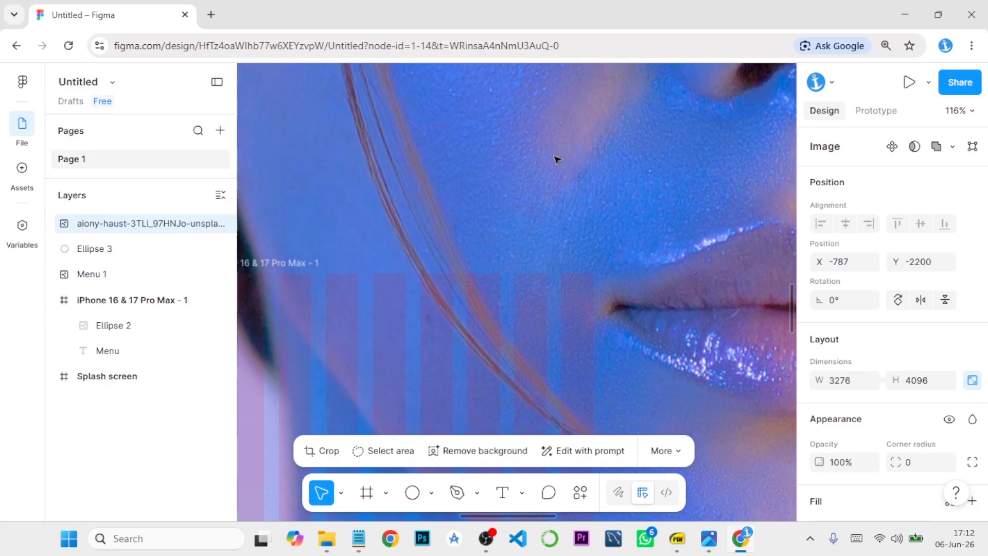
- Scale the pasted portrait down to about 74 × 92 and place it right beside the blank 73 × 73 circle
scroll(557, 160, "down", 10)
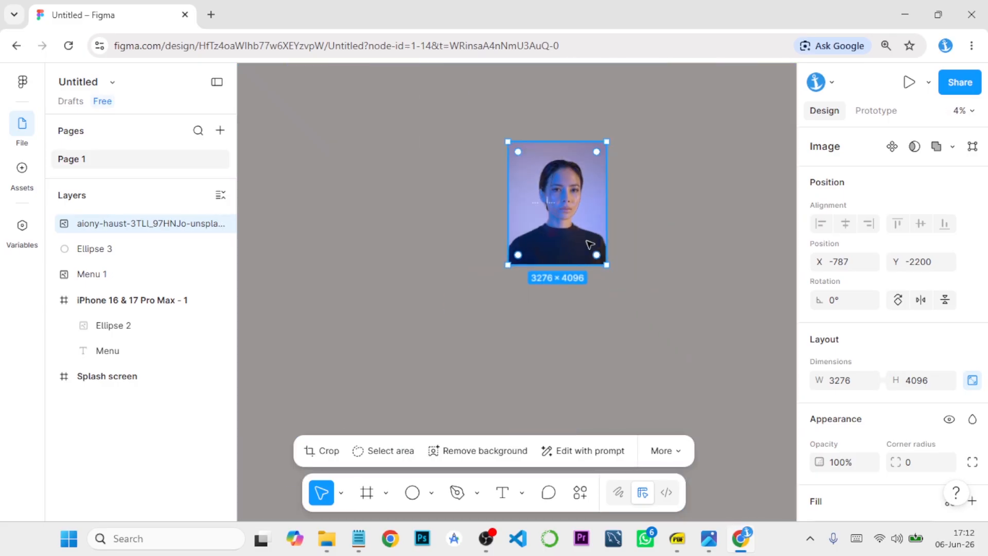
left_click_drag(604, 266, 565, 214)
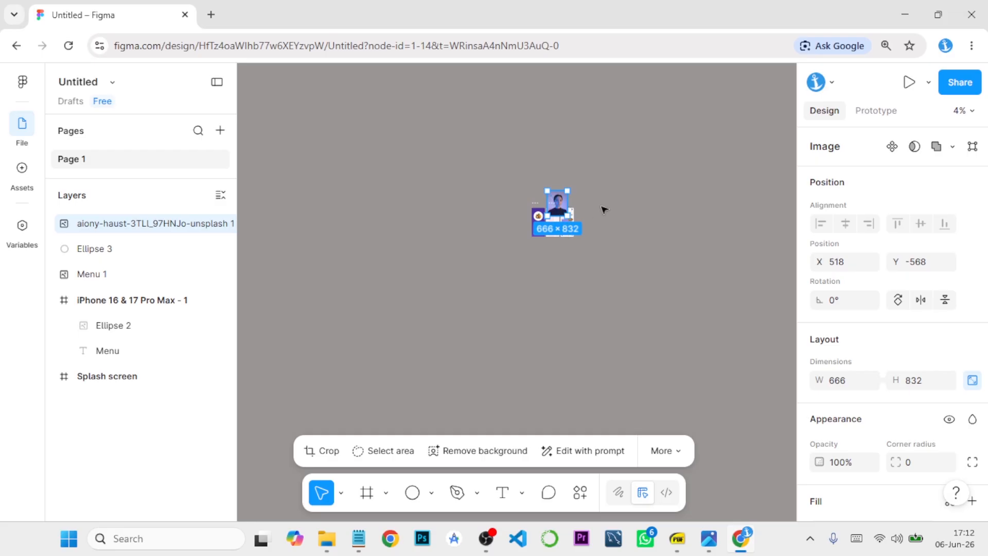
scroll(604, 209, "up", 5)
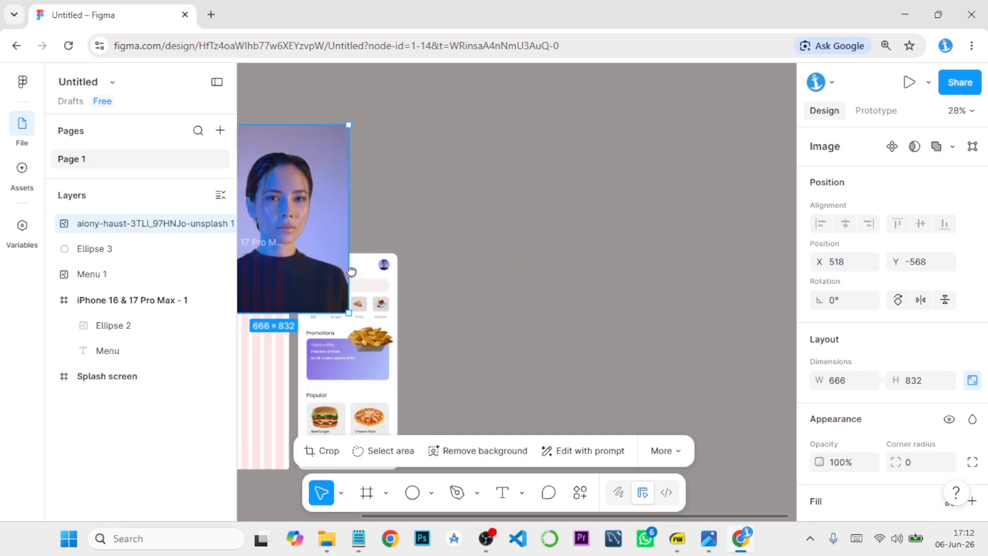
left_click_drag(351, 271, 608, 313)
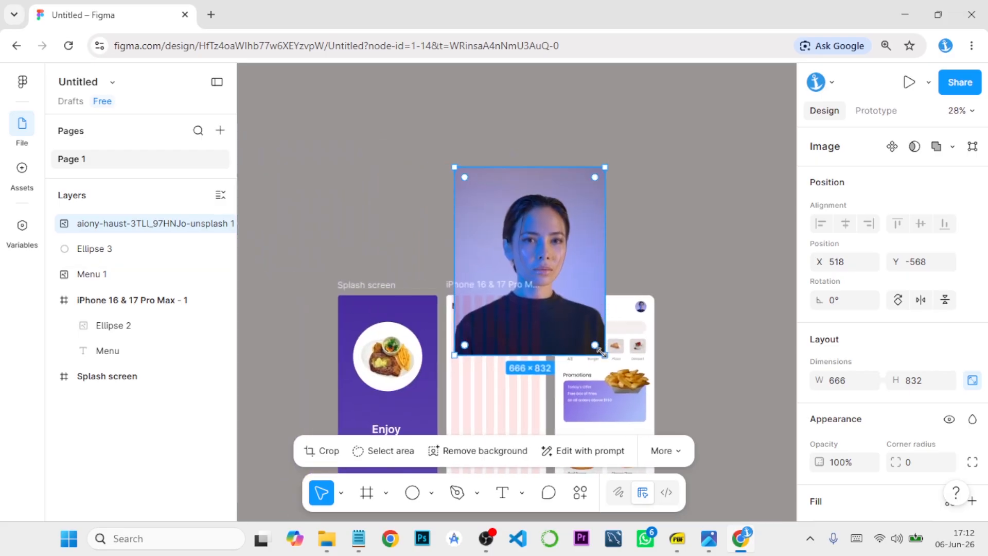
left_click_drag(600, 352, 536, 268)
scroll(554, 259, "up", 10)
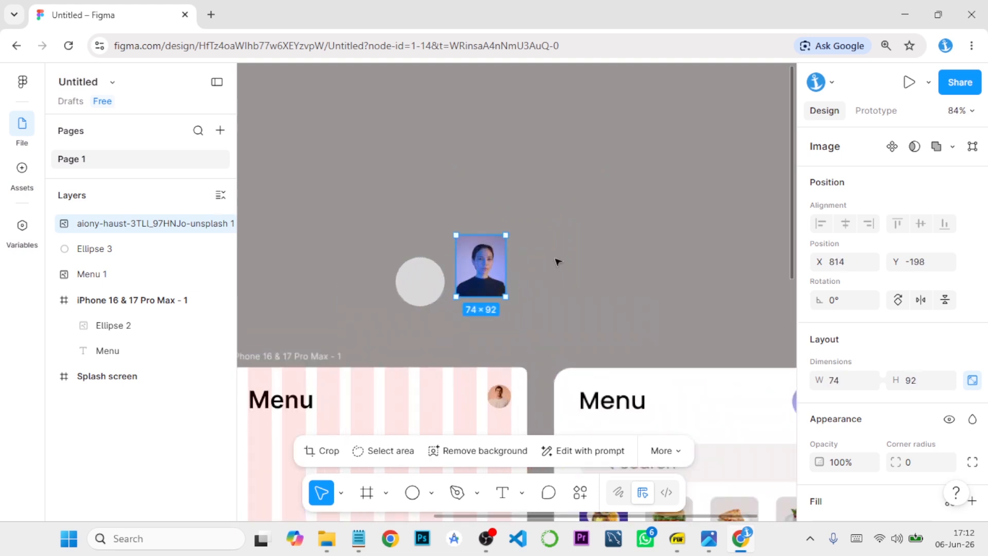
left_click_drag(409, 289, 585, 286)
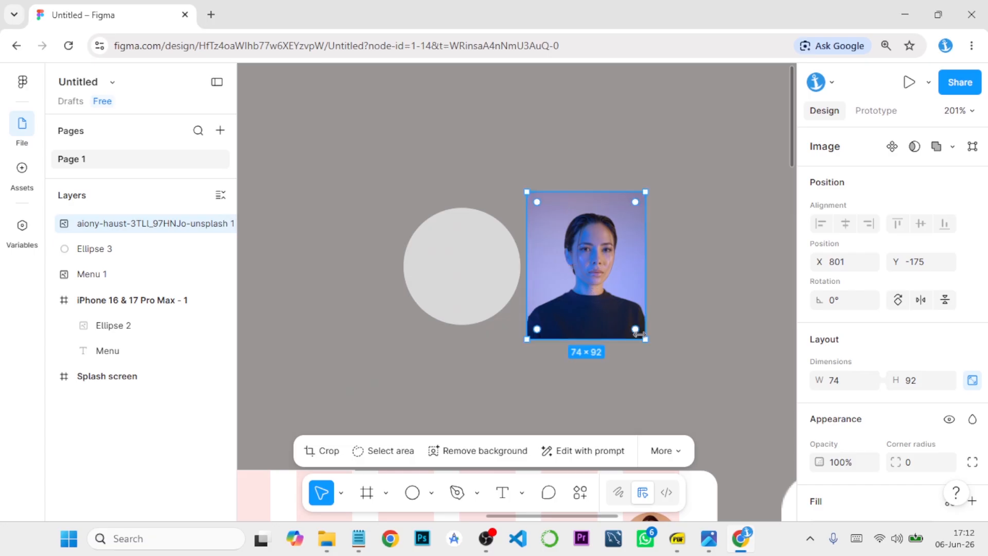
- Scale the portrait down to about 54 × 68 over the blank circle and use the circle as its mask
left_click_drag(633, 324, 499, 315)
left_click_drag(469, 283, 480, 287)
left_click(112, 250)
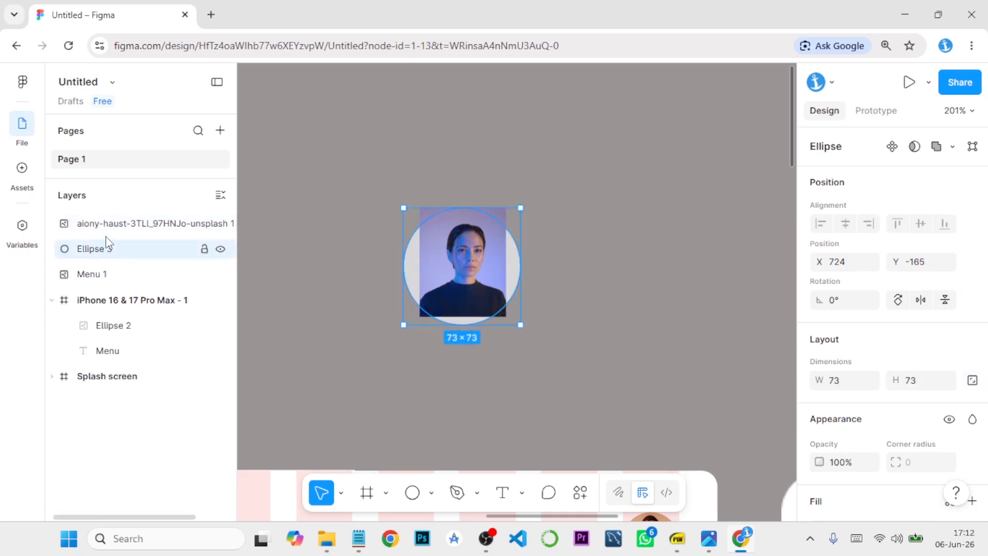
left_click(110, 225, "shift")
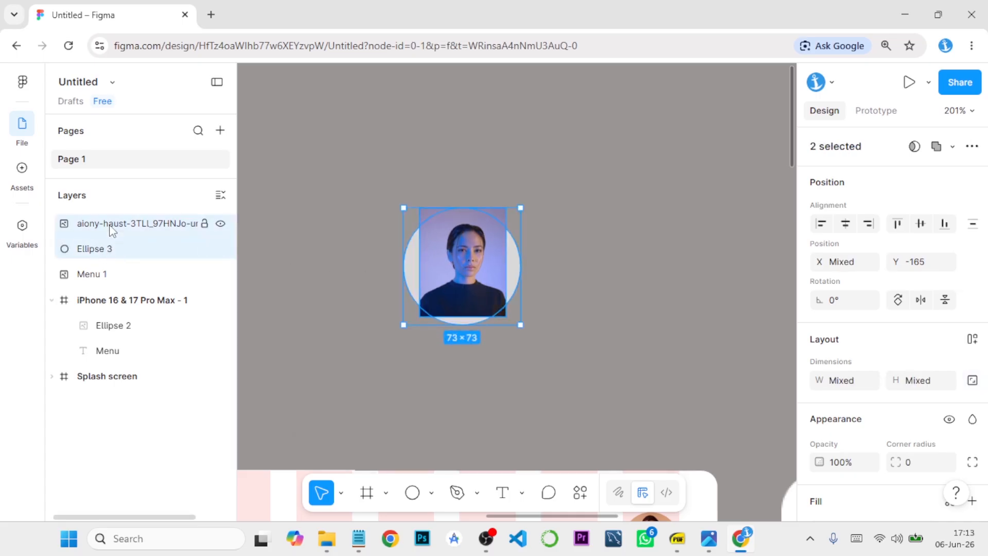
right_click(463, 254)
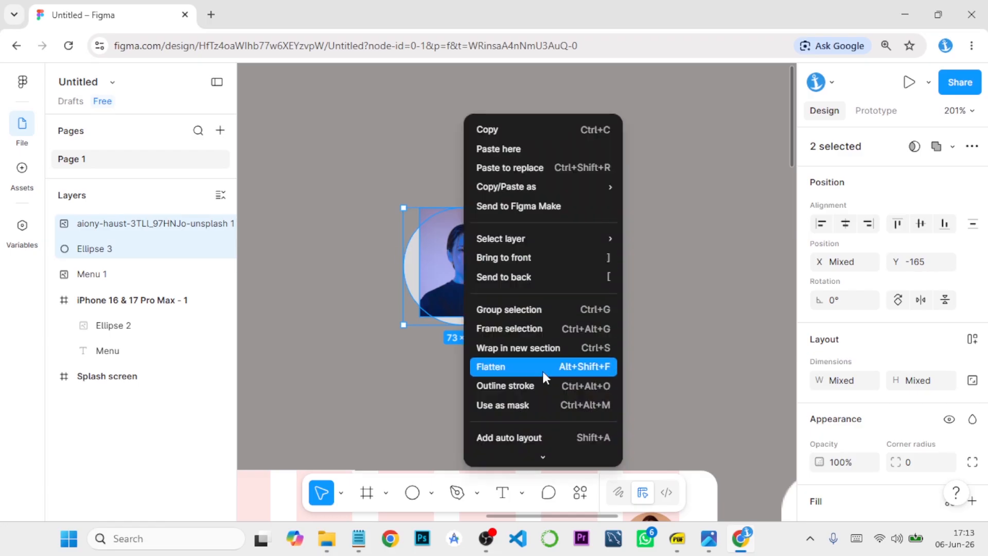
left_click(500, 406)
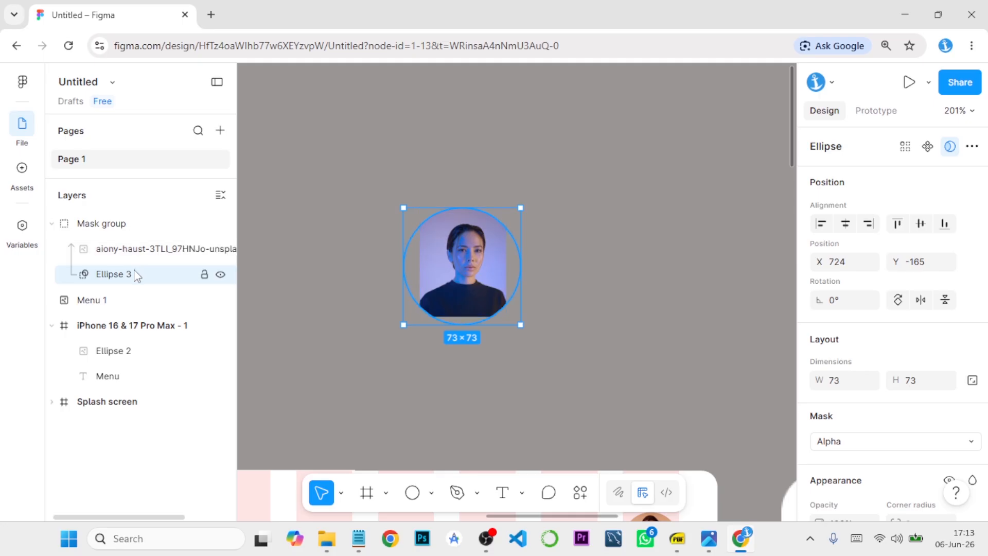
- Try enlarging the masking circle, undo the resize, and hide and show the masked portrait once
left_click_drag(524, 331, 549, 354)
key("ctrl+z")
left_click(220, 248)
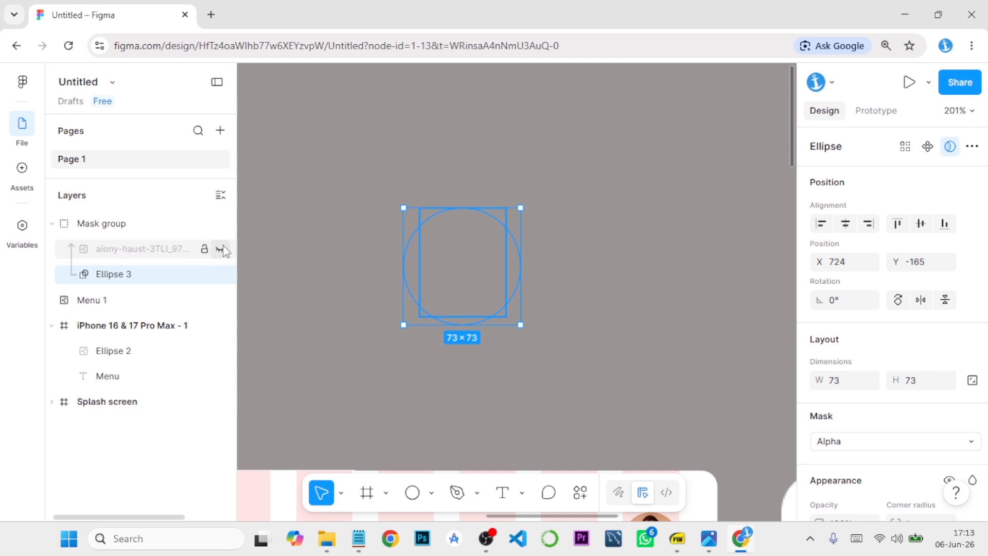
left_click(222, 249)
- Enlarge the masked portrait to about 83 × 103 and reposition it so the face sits centred and the image fills the circle
left_click(208, 249)
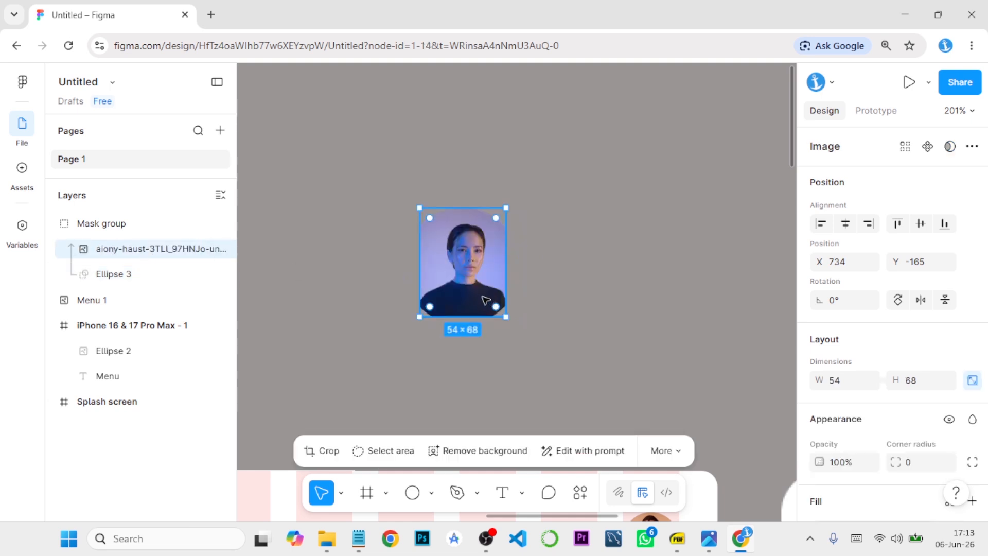
left_click_drag(509, 317, 531, 348)
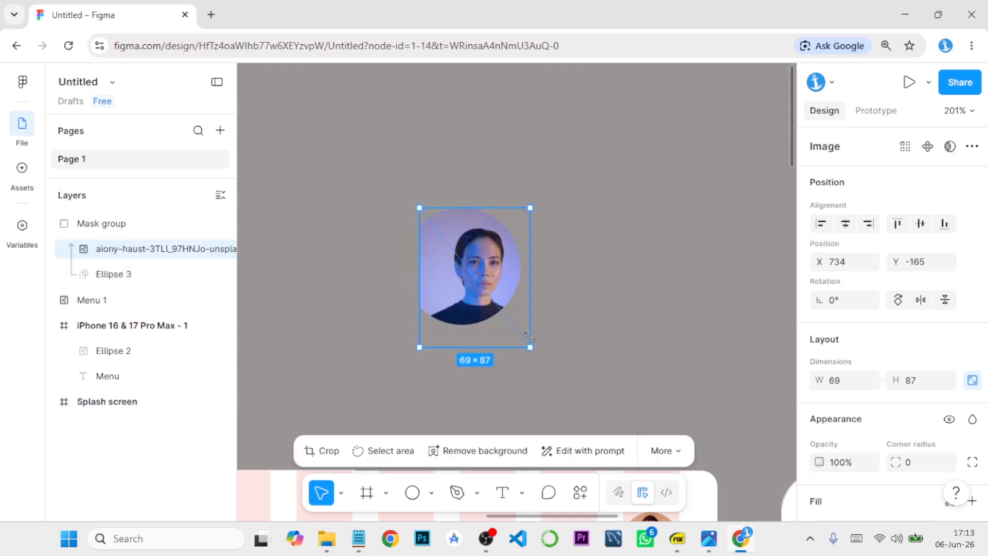
left_click_drag(414, 209, 400, 184)
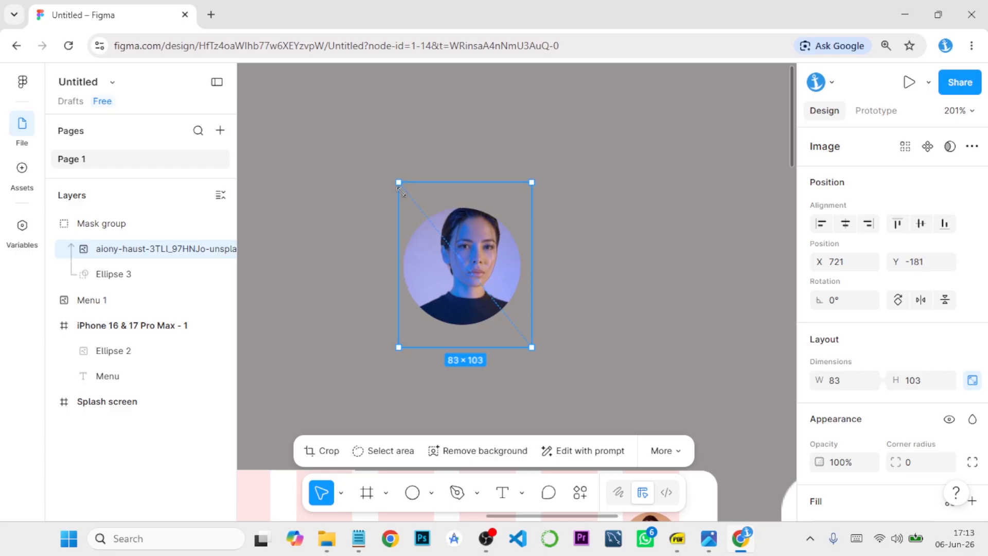
left_click_drag(475, 247, 474, 266)
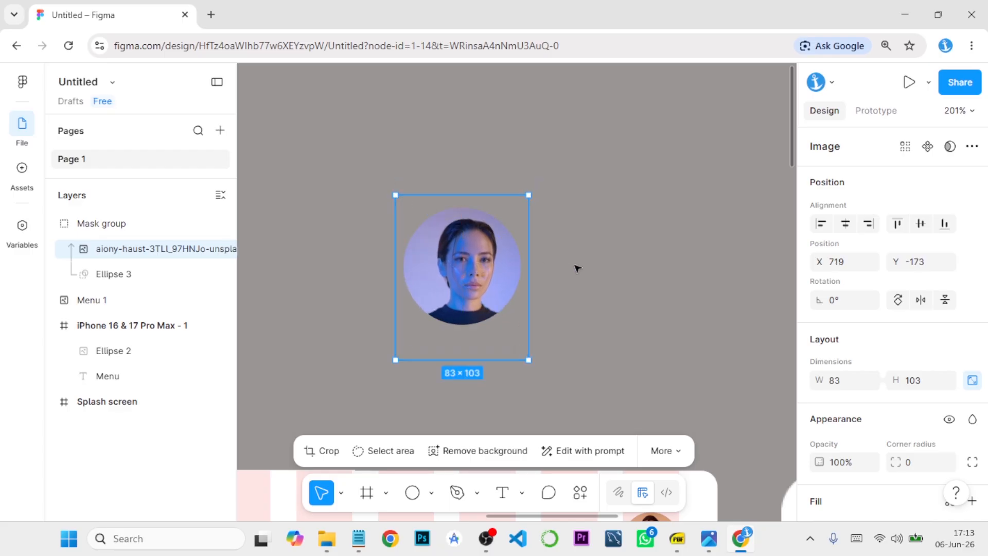
left_click(576, 267)
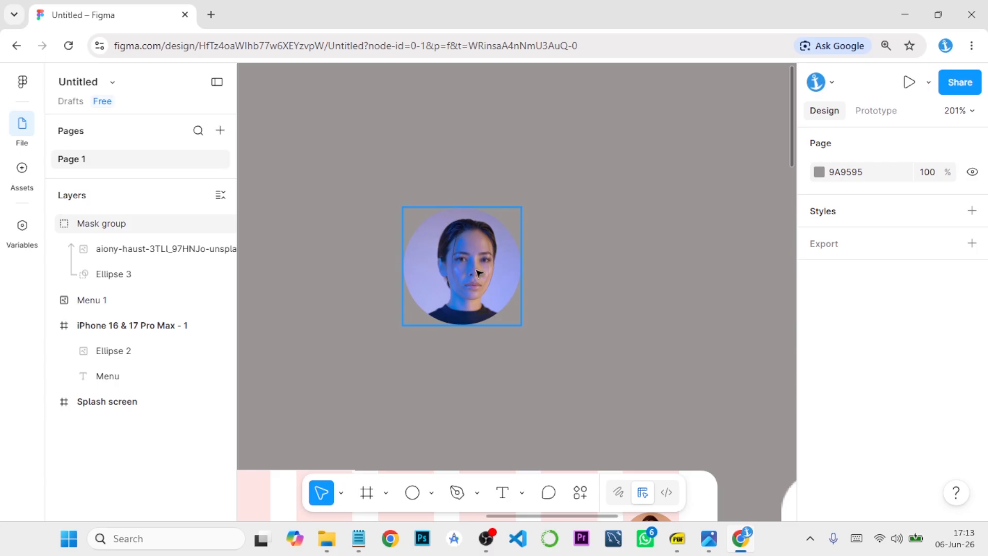
- Lock the portrait layer inside the mask group and delete the whole mask group from the canvas
left_click(204, 249)
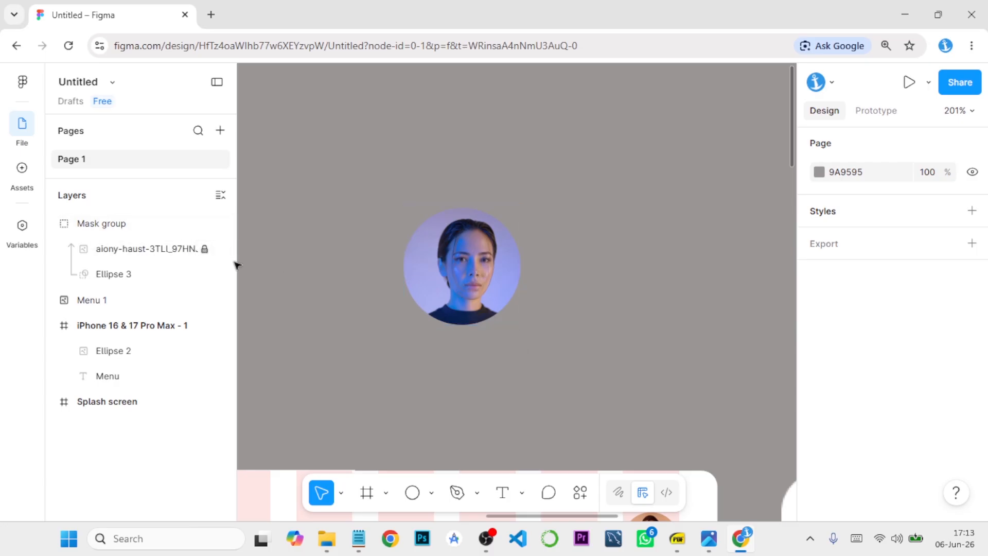
left_click(119, 226)
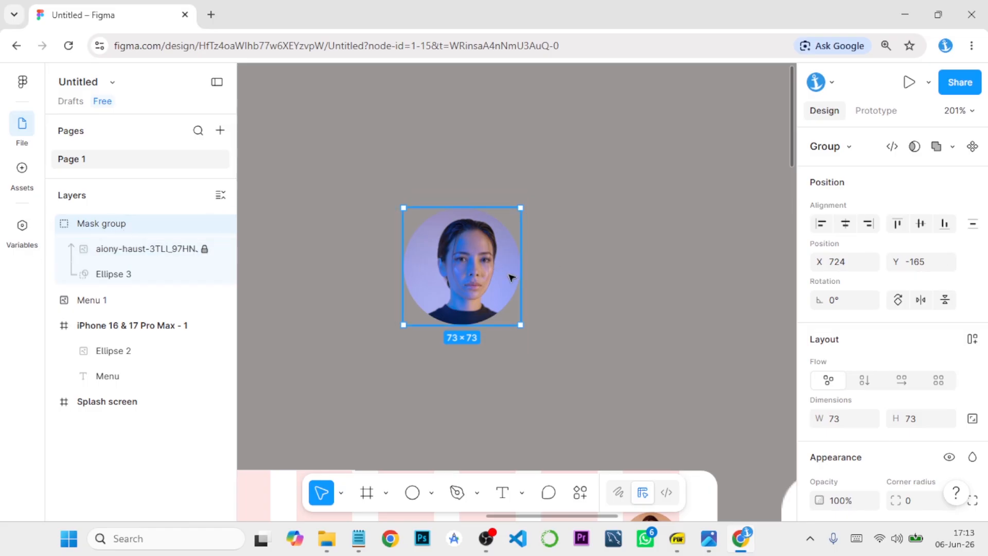
scroll(513, 303, "down", 3)
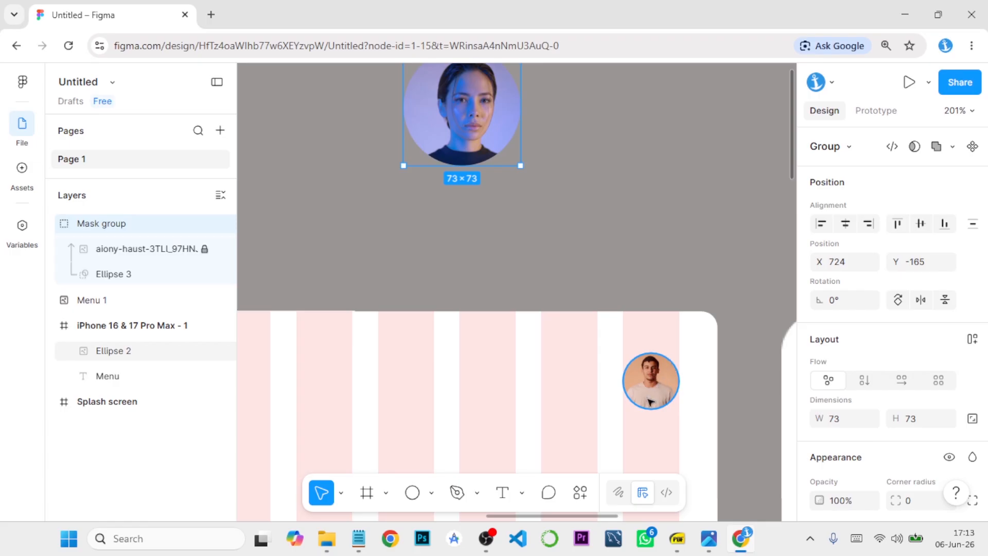
scroll(516, 203, "up", 2)
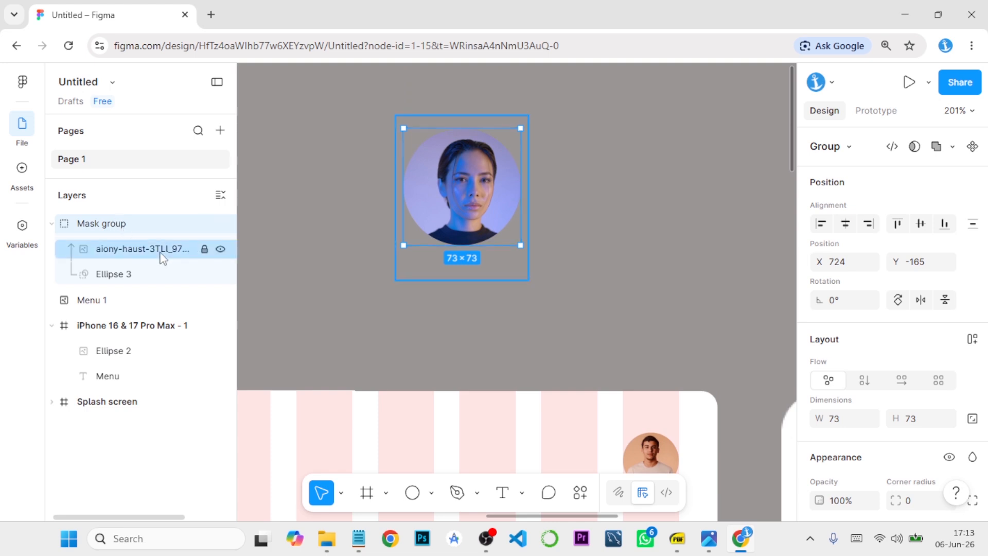
key("Delete")
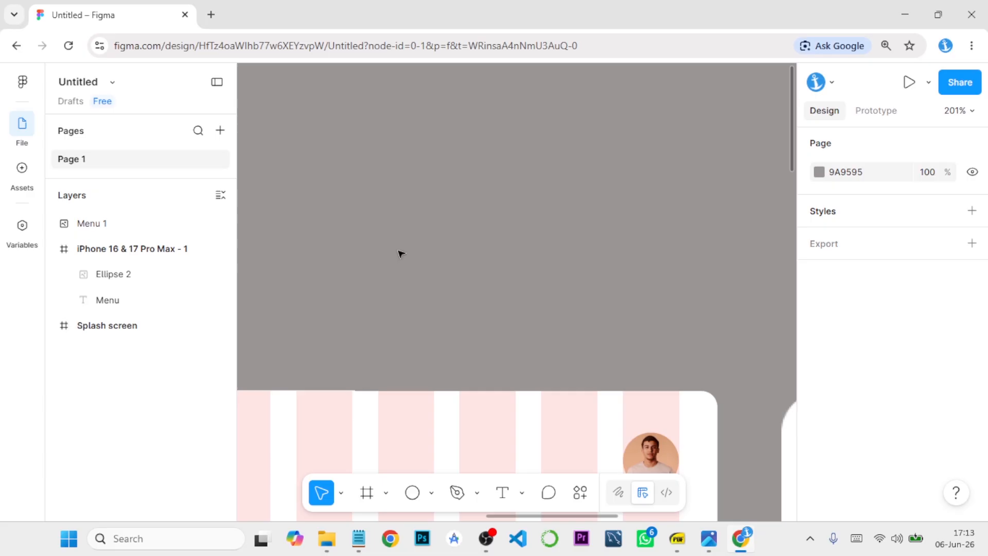
- Lock the Menu 1 reference image layer and clear the selection
scroll(400, 253, "down", 5)
left_click_drag(387, 323, 483, 211)
scroll(489, 209, "down", 3)
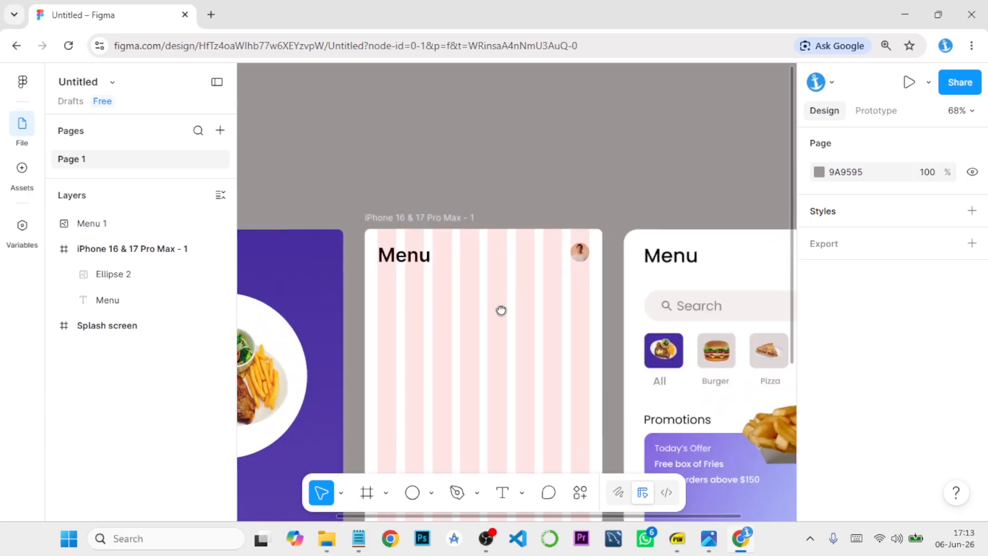
left_click_drag(501, 309, 432, 224)
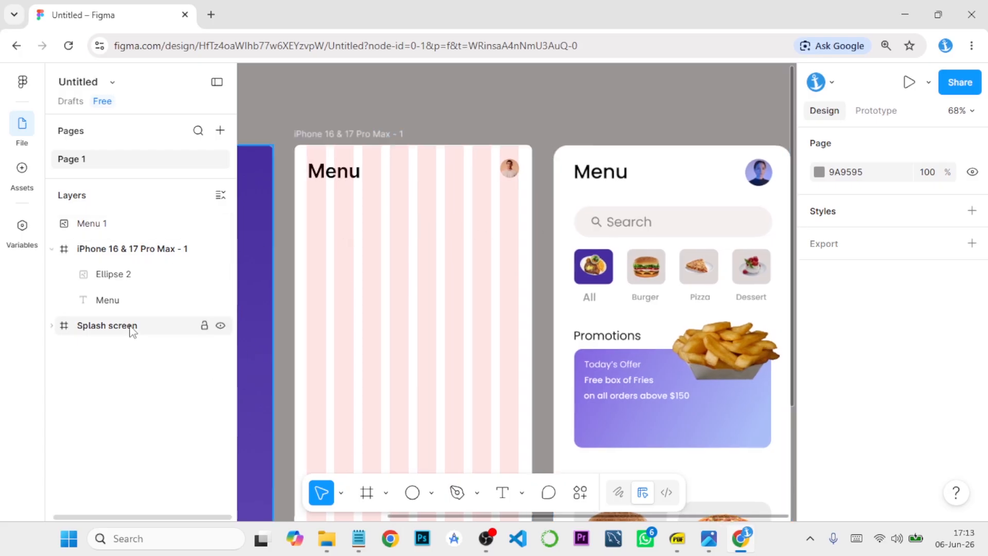
left_click(136, 251)
left_click(123, 228)
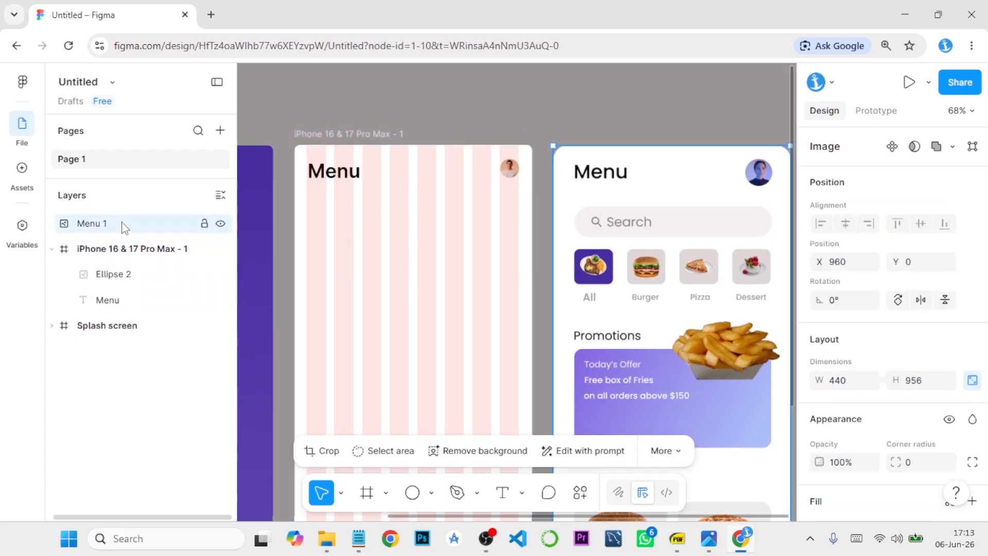
left_click(204, 224)
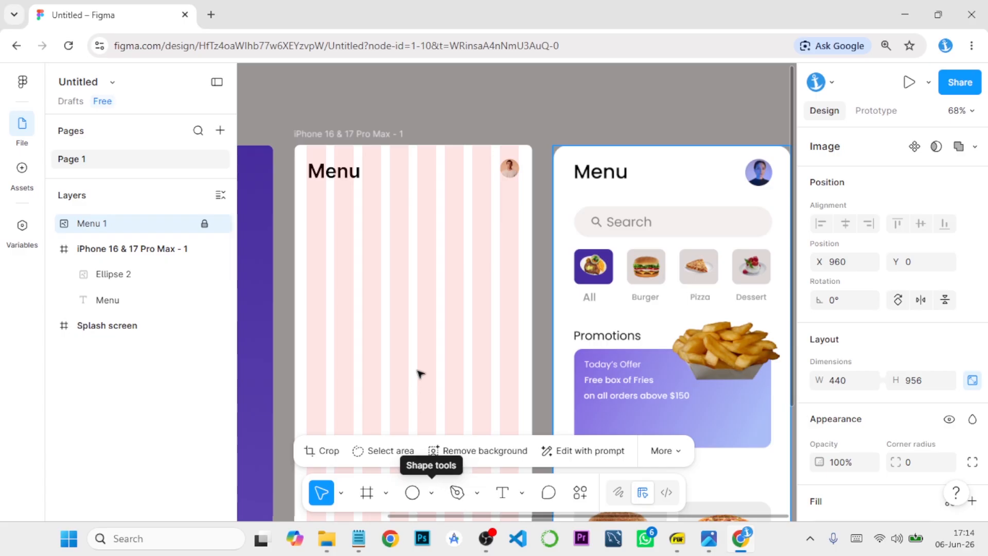
left_click(492, 107)
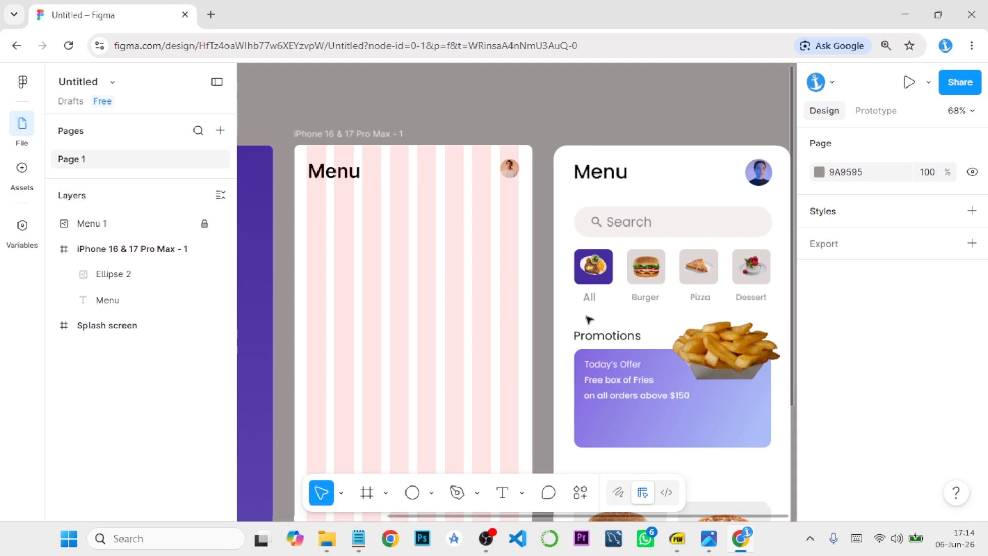
- Draw a search bar rectangle about 392 × 59 across the columns below the Menu heading and set its corner radius to 100
left_click(431, 492)
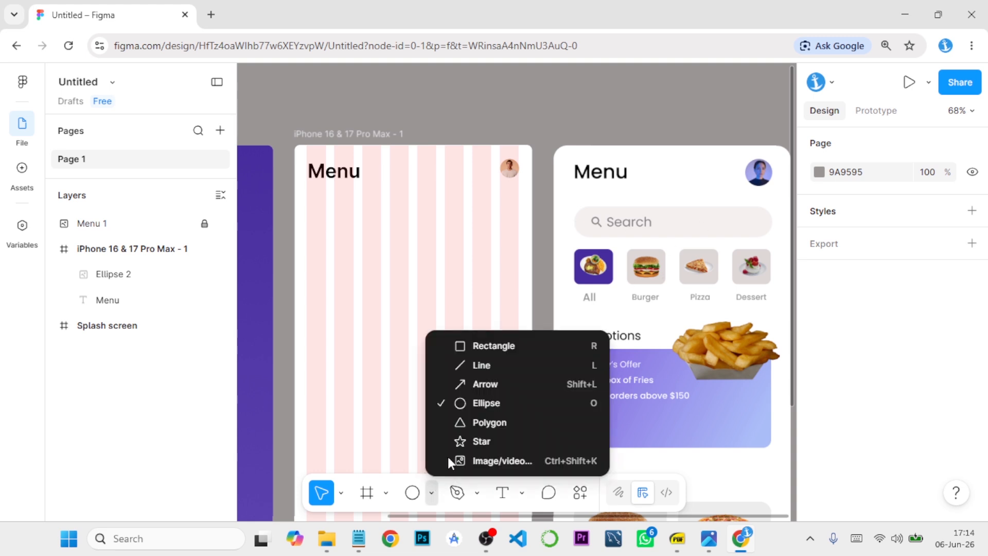
left_click(487, 348)
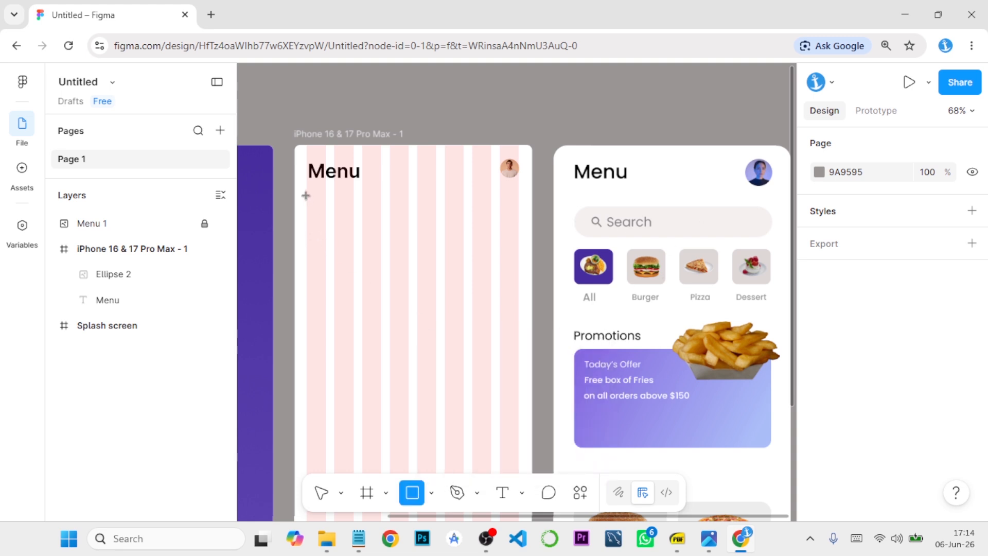
mouse_move(308, 196)
left_mouse_down()
mouse_move(344, 216)
mouse_move(463, 236)
mouse_move(519, 227)
left_mouse_up()
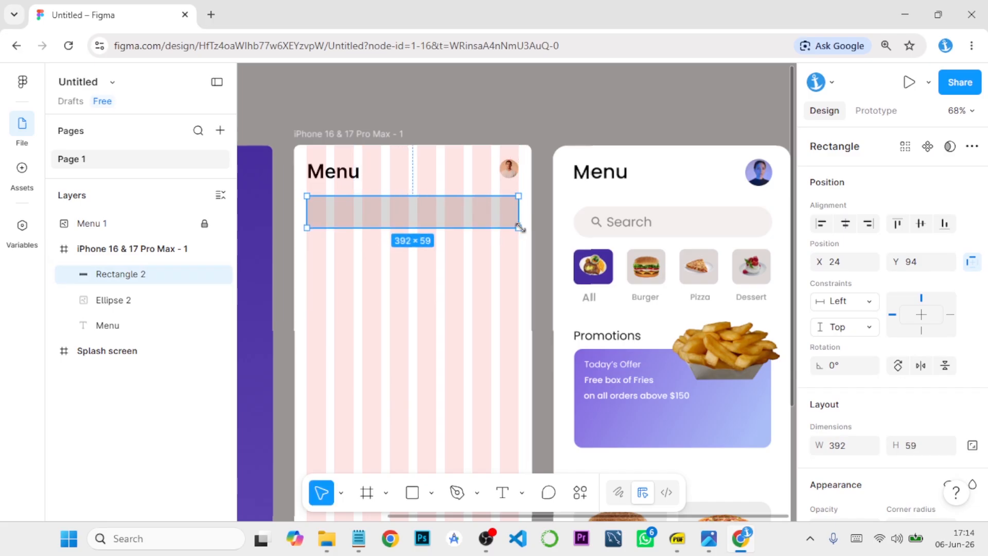
scroll(888, 402, "down", 3)
left_click(911, 385)
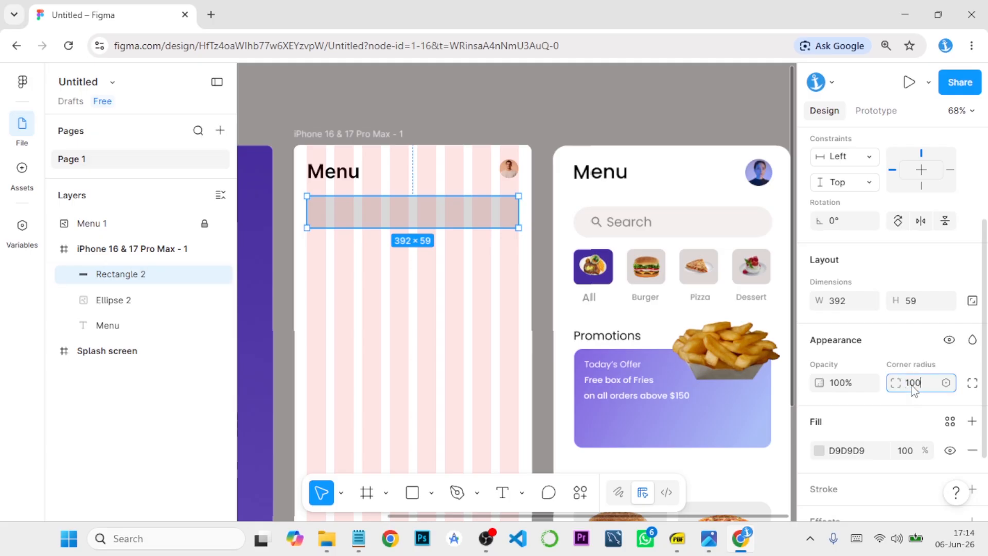
key("Return")
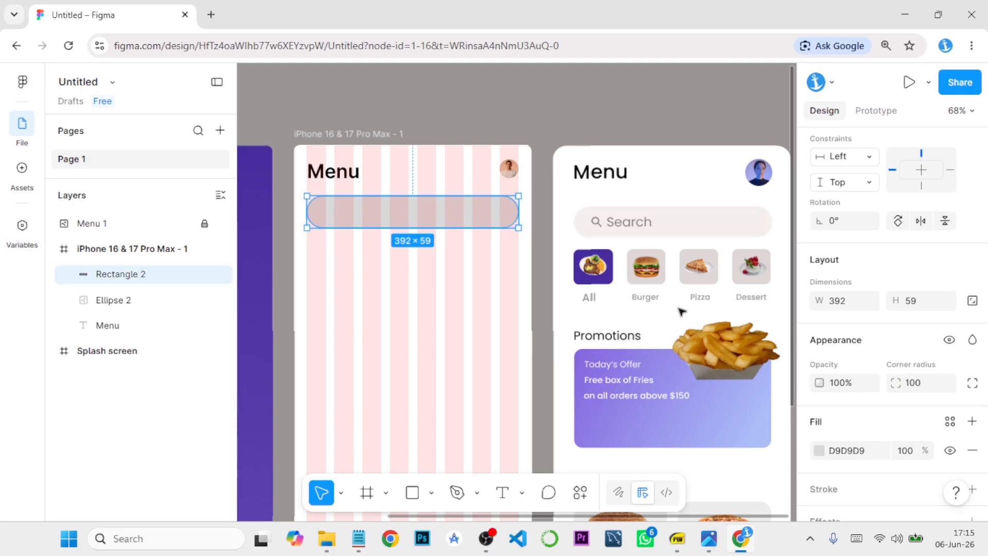
- Change the search bar's fill to F5F0F0 by sampling the colour from the reference design's search bar
left_click(818, 450)
left_click(628, 410)
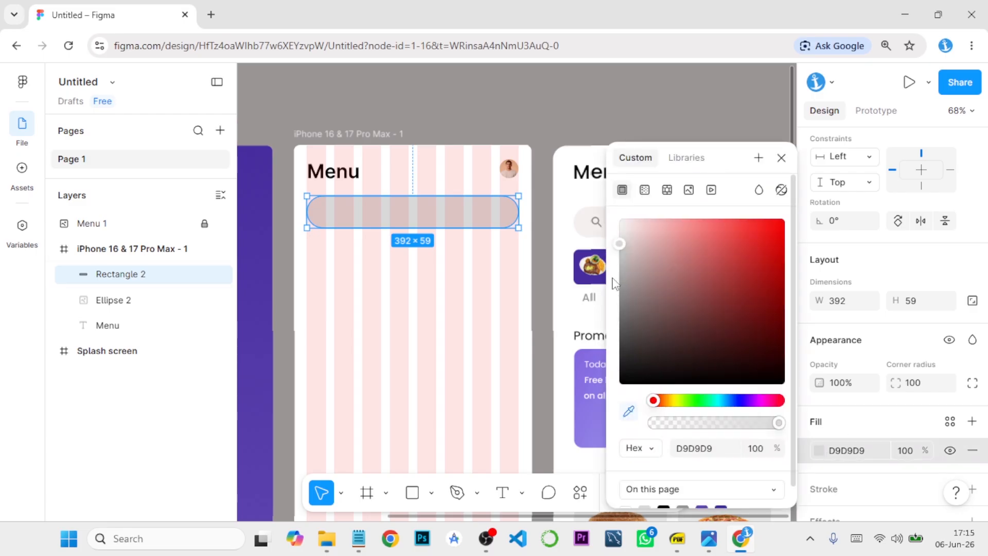
left_click(401, 261)
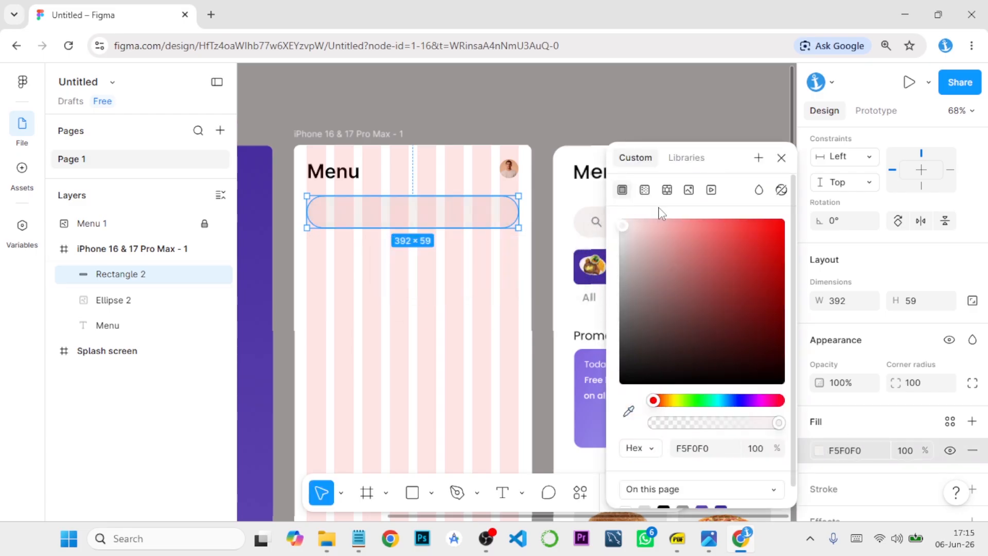
left_click(780, 159)
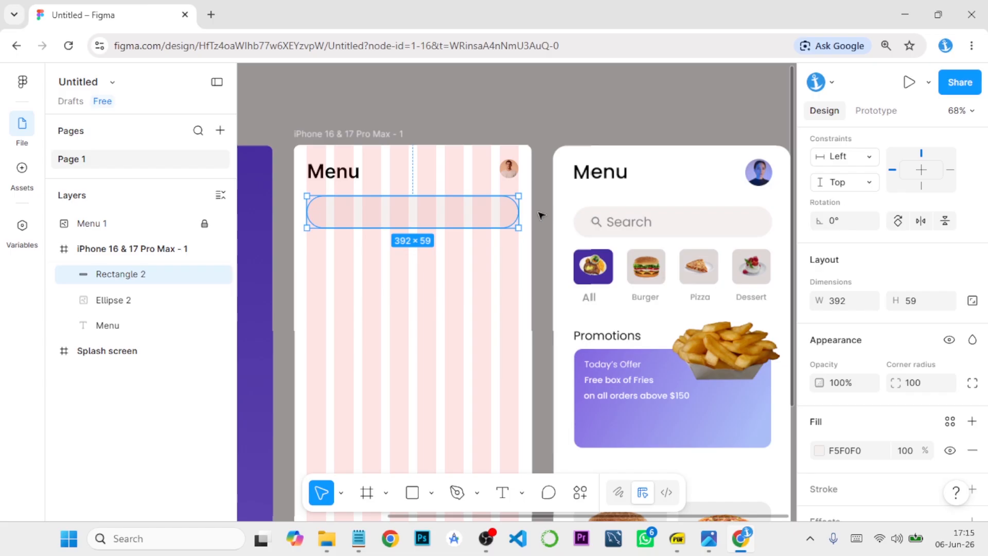
left_click(540, 215)
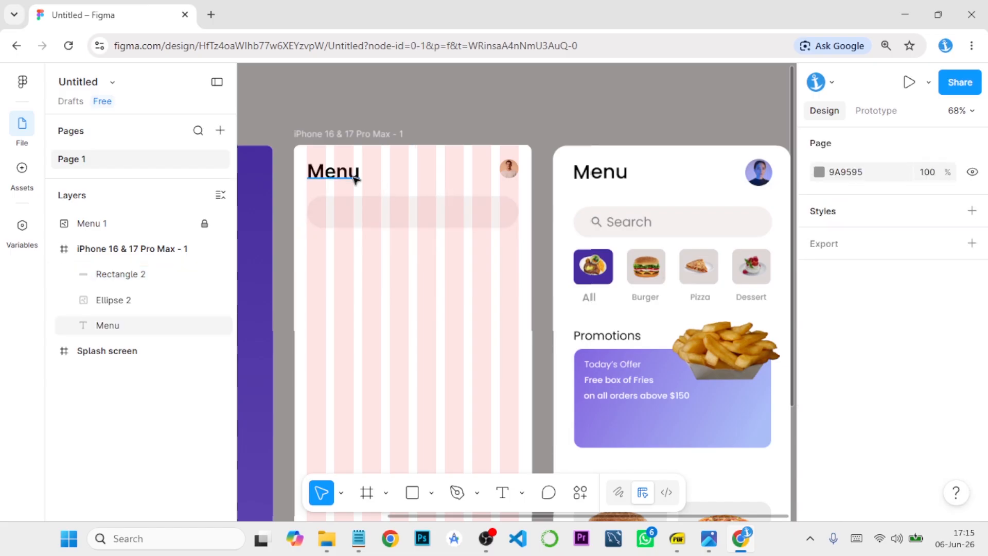
- Place a copy of the Menu heading on the search bar, layered above the rectangle, and change its text to Search
left_click_drag(354, 179, 370, 222)
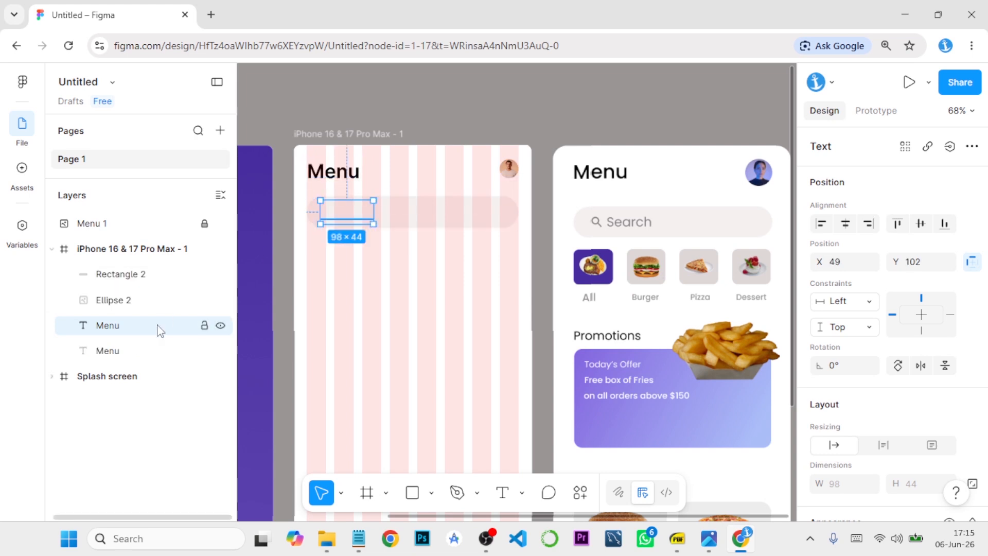
left_click_drag(159, 328, 164, 273)
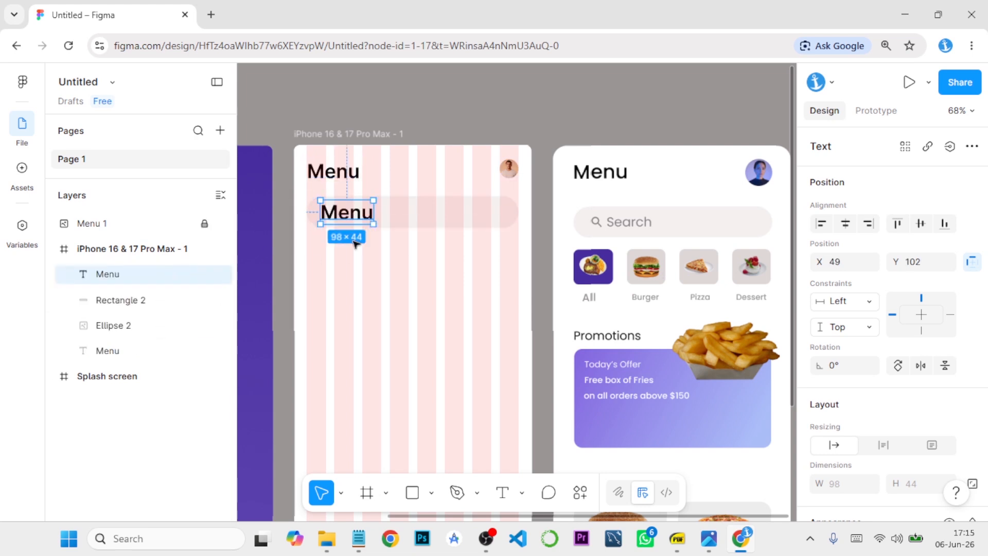
double_click(357, 214)
type("S")
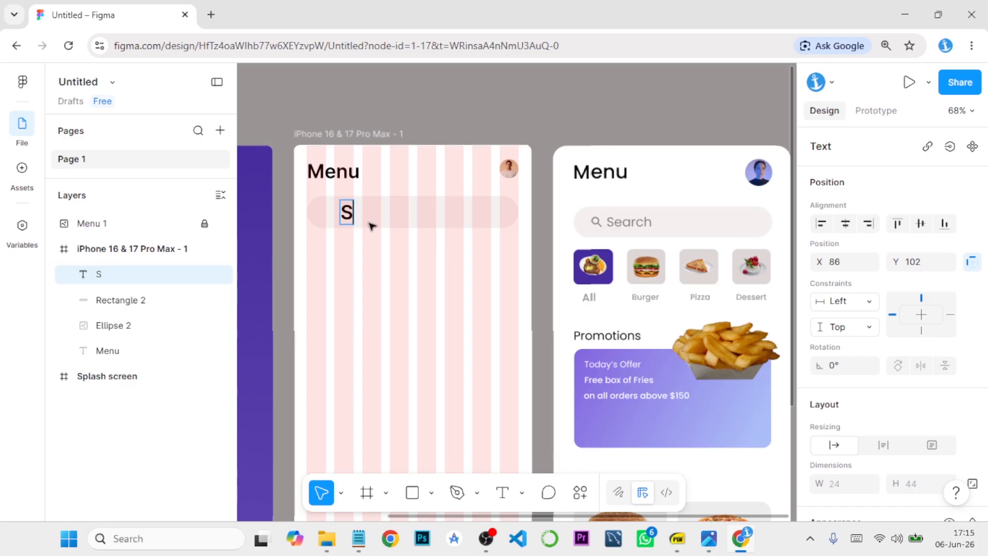
type("earch")
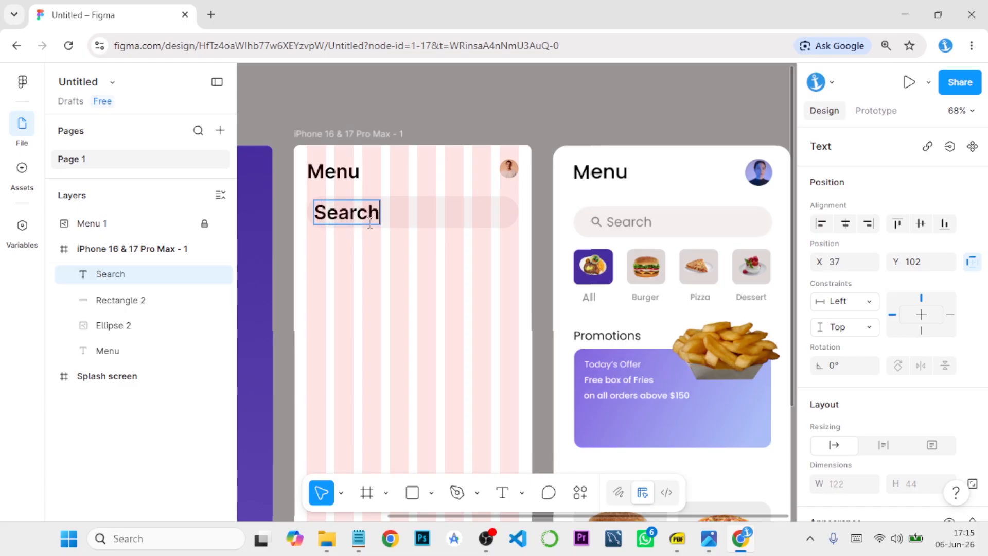
key("Escape")
- Set the Search text's font size to 30 and shift it further right inside the search bar
scroll(949, 302, "down", 6)
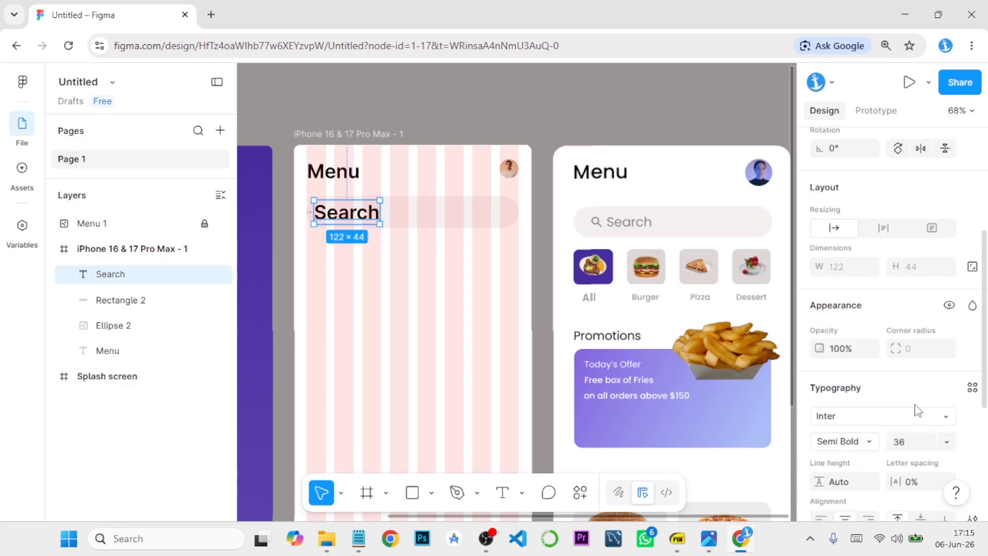
left_click(948, 299)
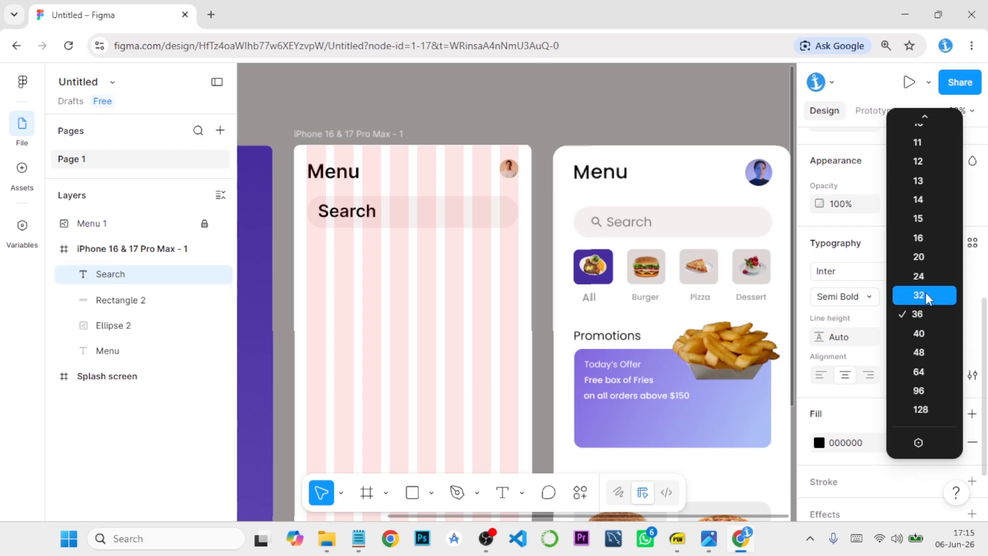
left_click(920, 315)
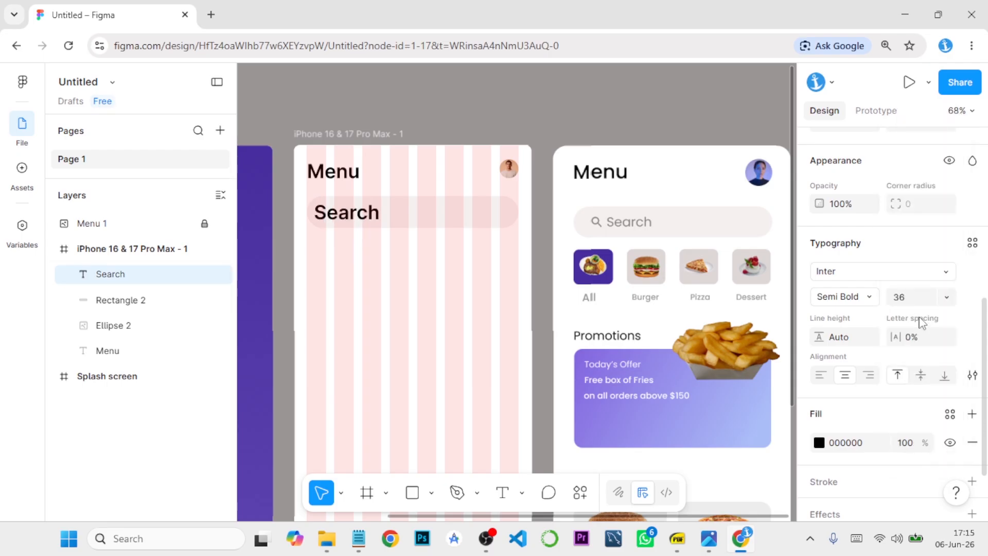
left_click(916, 302)
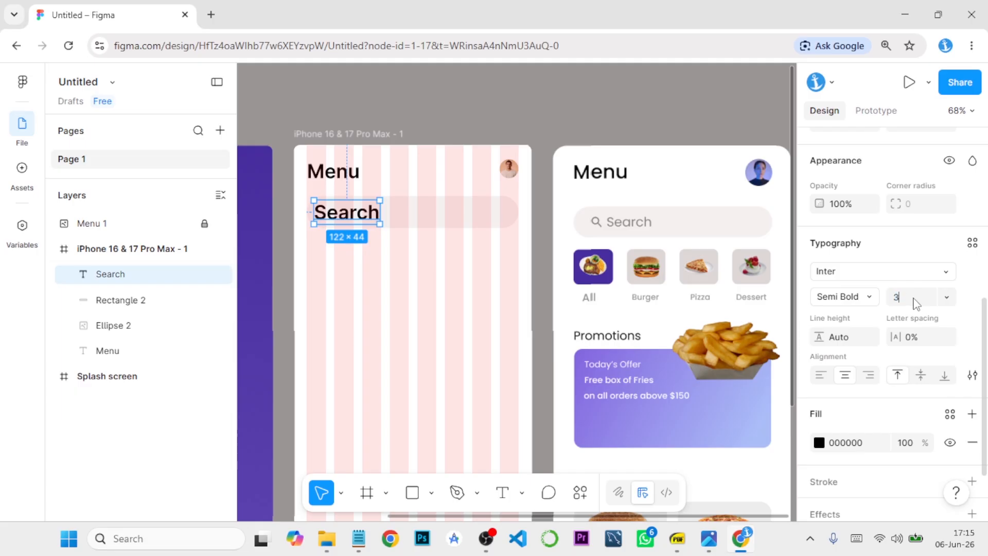
type("30")
key("Return")
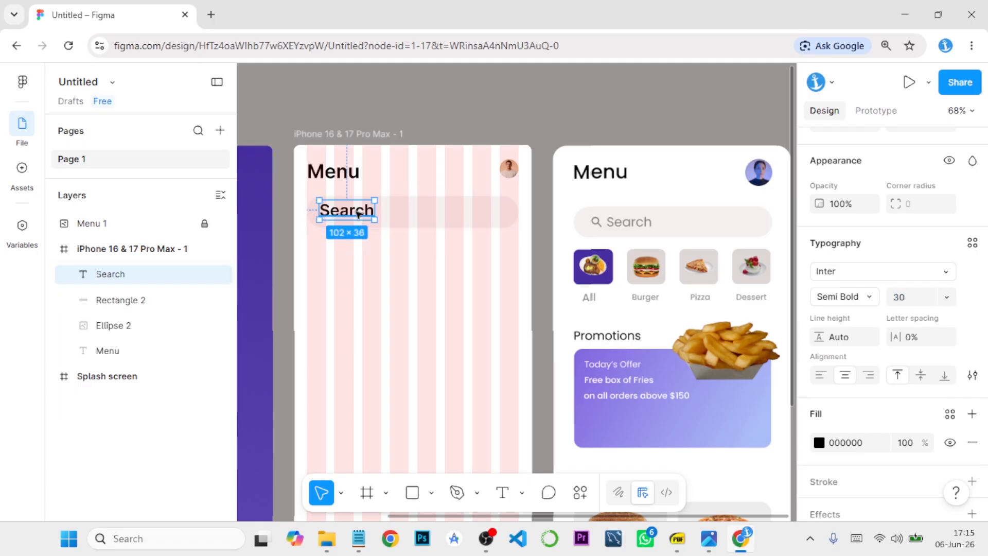
left_click_drag(367, 216, 382, 219)
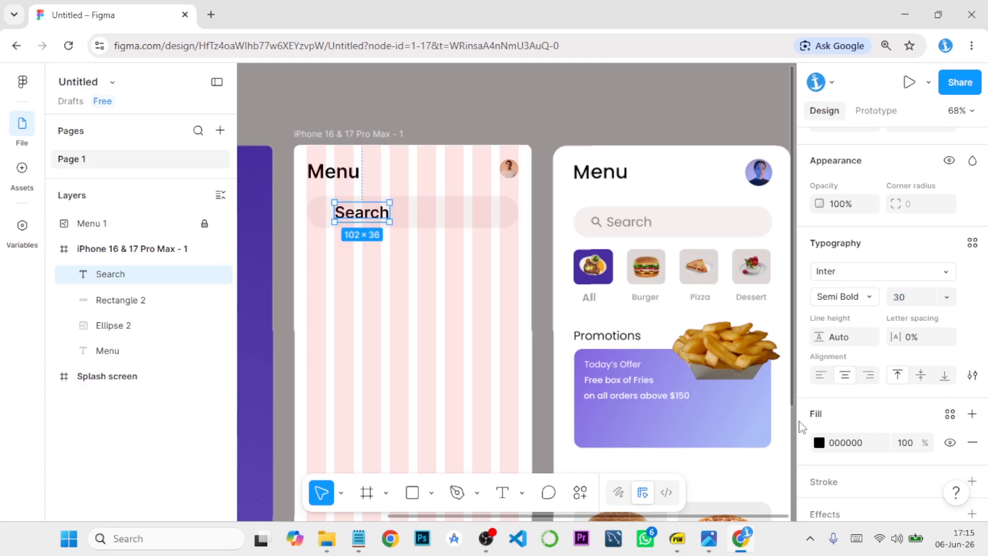
- Lower the Search text's black fill opacity to 32%
left_click(818, 443)
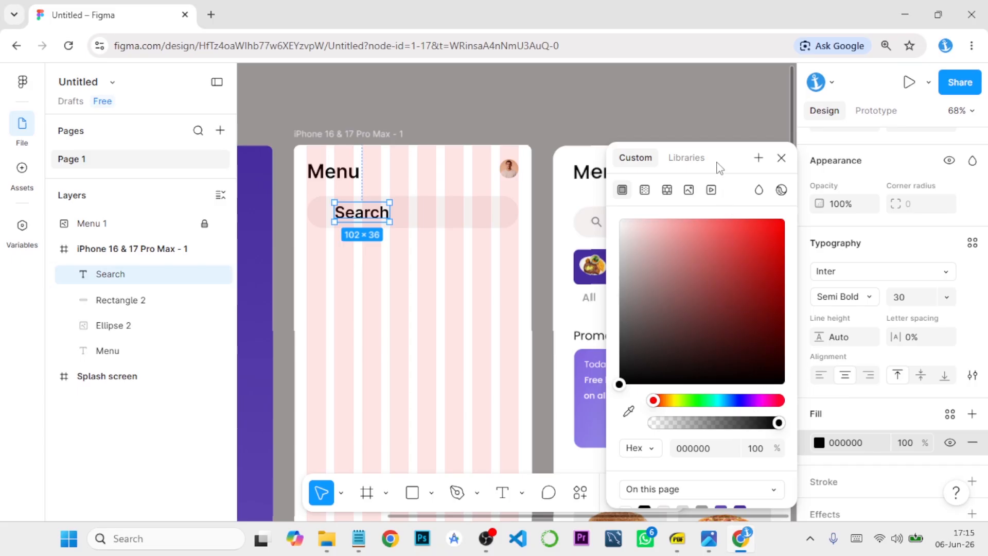
left_click_drag(781, 425, 722, 424)
left_click_drag(740, 158, 829, 150)
left_click_drag(808, 419, 782, 419)
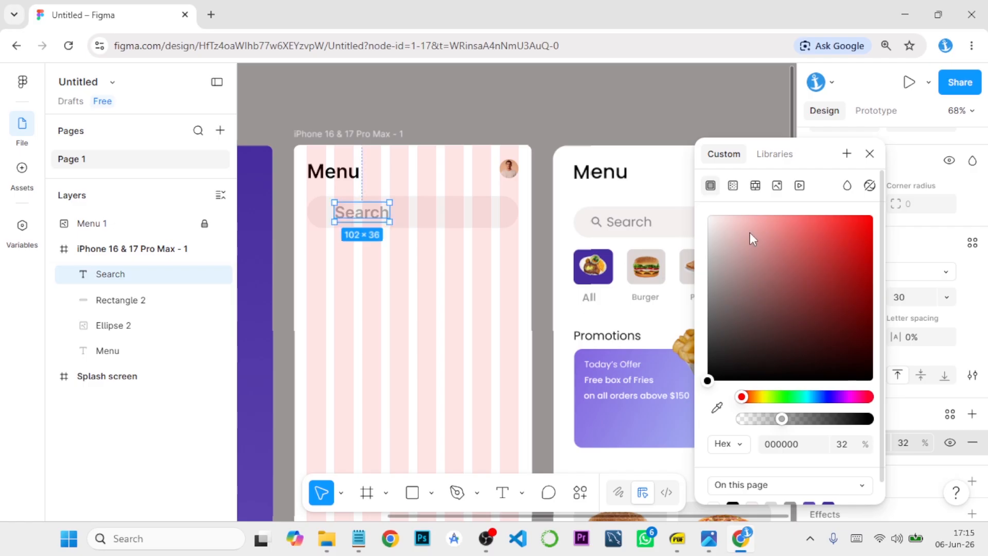
left_click(869, 153)
- Set the Search text's font weight to Medium and its font size to 24
scroll(853, 414, "down", 3)
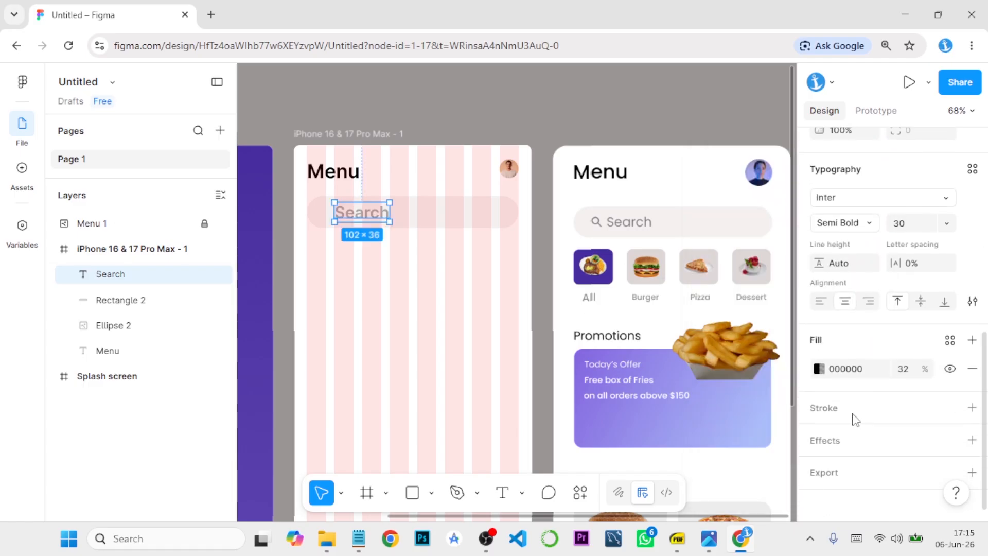
scroll(860, 360, "up", 3)
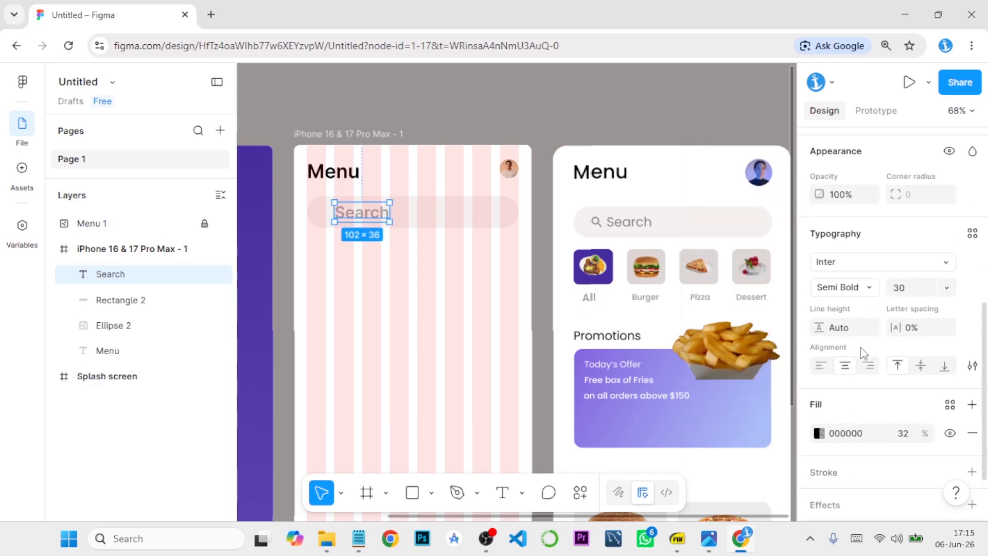
left_click(859, 355)
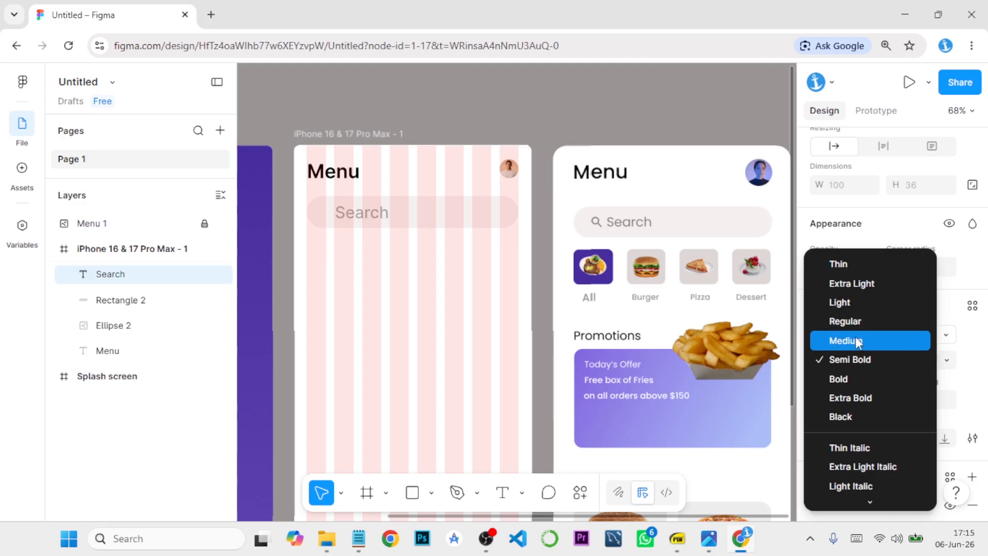
left_click(858, 341)
left_click(940, 359)
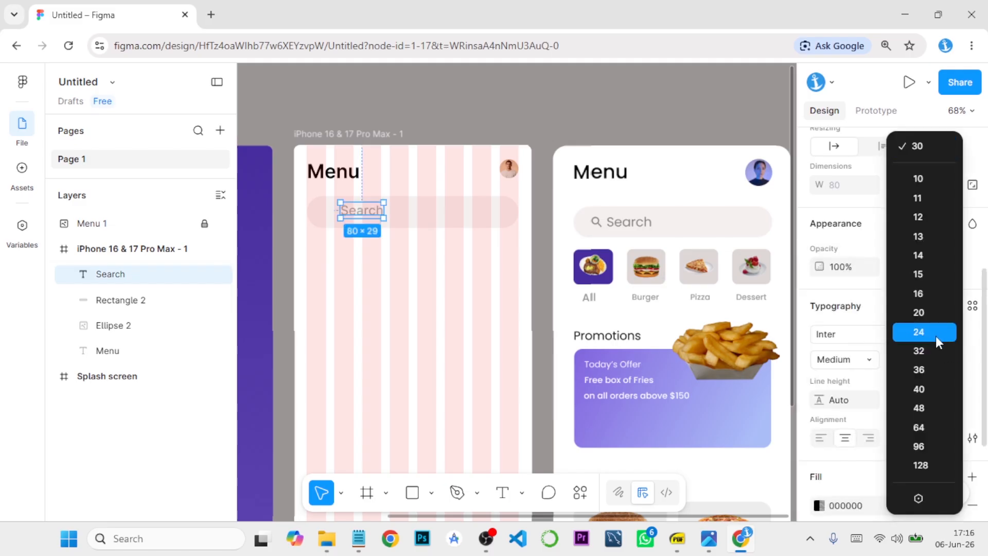
left_click(935, 335)
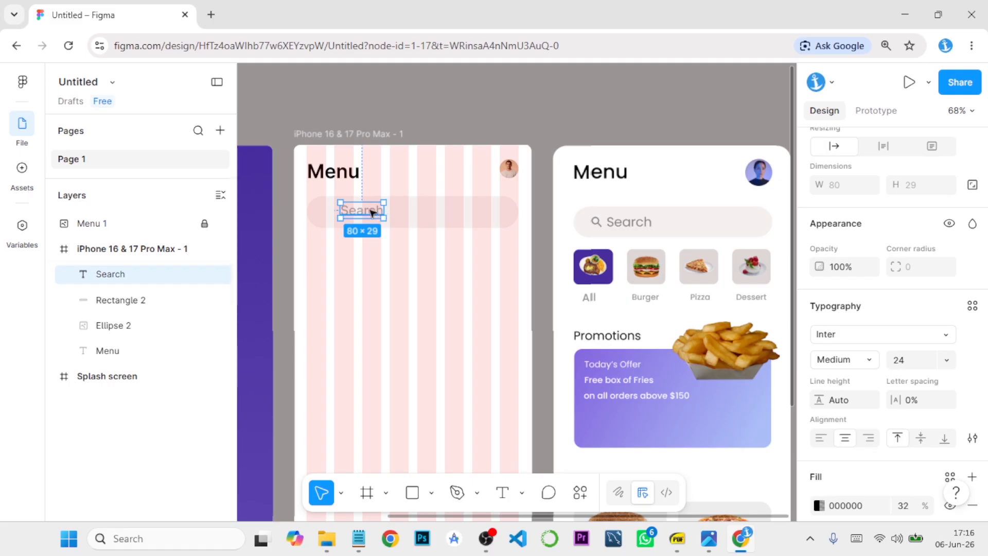
- Centre the Search text vertically in the bar, nudge it right to leave room for an icon, and deselect it
left_click_drag(370, 214, 370, 216)
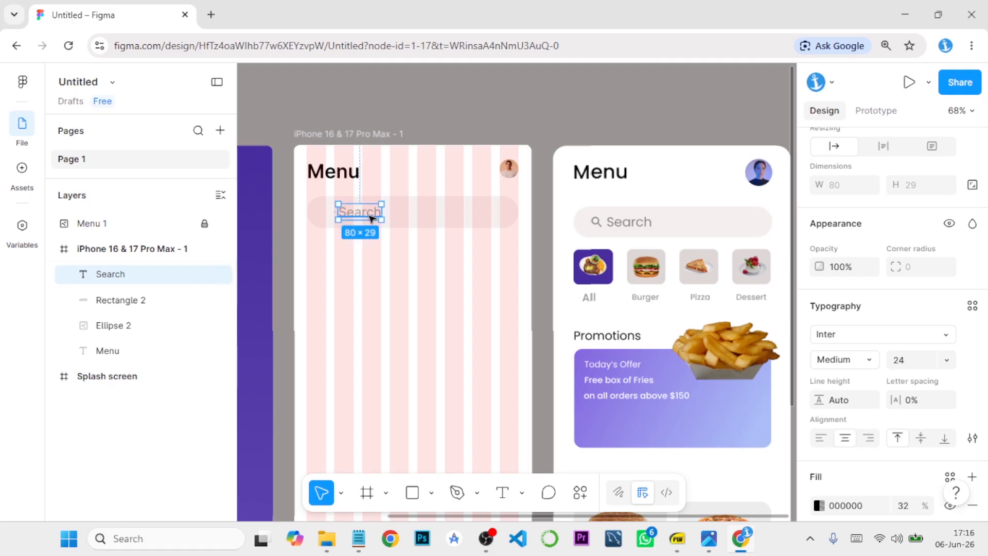
key("Right")
key("Right")
key("Right")
key("Right")
key("Right")
key("Right")
key("Right")
key("Right")
key("Right")
key("Right")
key("Right")
key("Right")
key("Right")
key("Right")
key("Right")
key("Right")
key("Right")
key("Right")
key("Right")
key("Right")
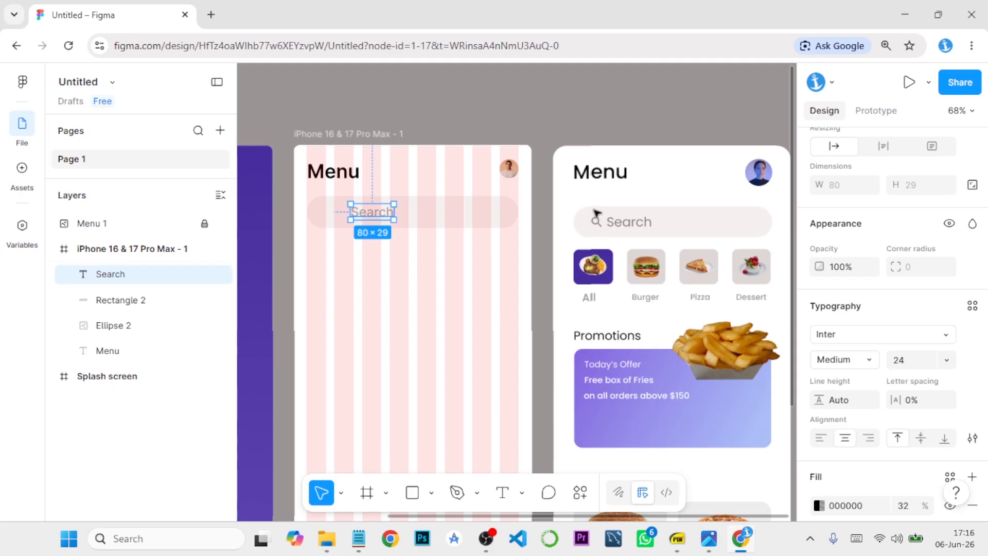
key("Escape")
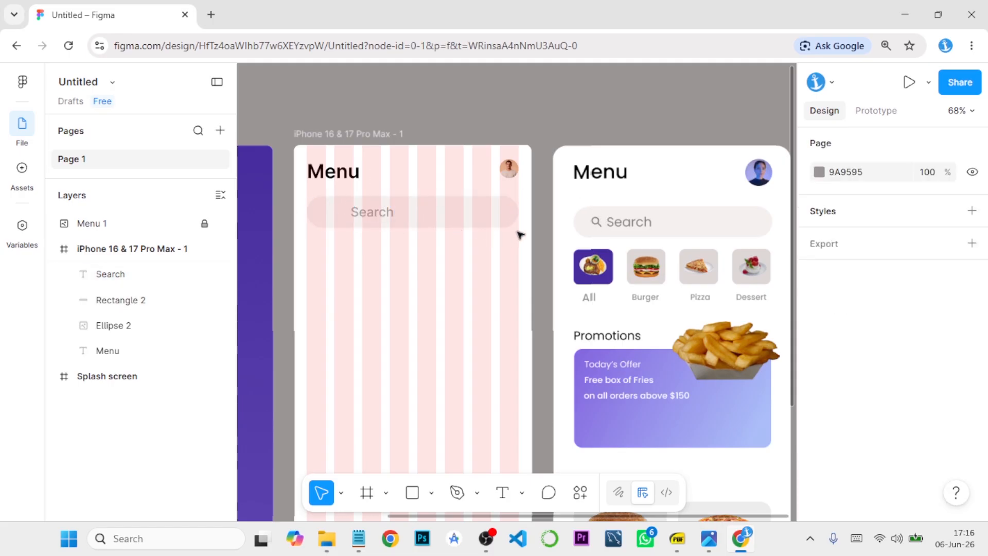
- Add the filled 96×96 Search icon to the iPhone 16 & 17 Pro Max - 1 frame using the Material Design Icons plugin
left_click(154, 243)
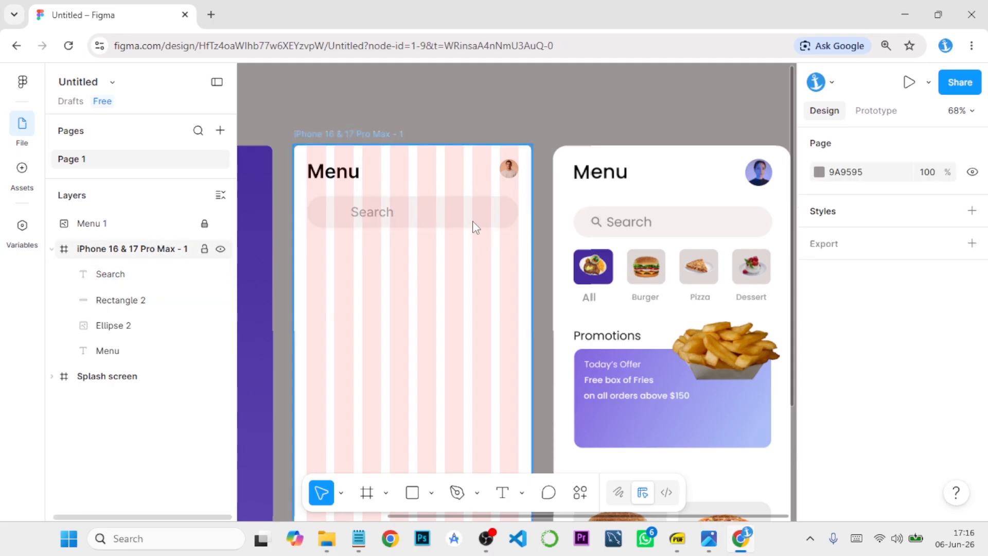
right_click(542, 213)
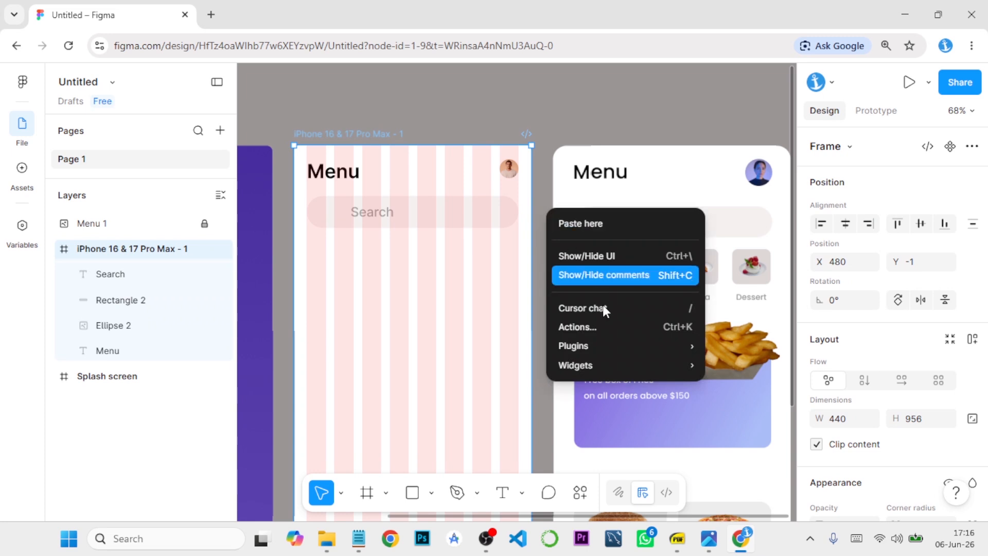
mouse_move(615, 344)
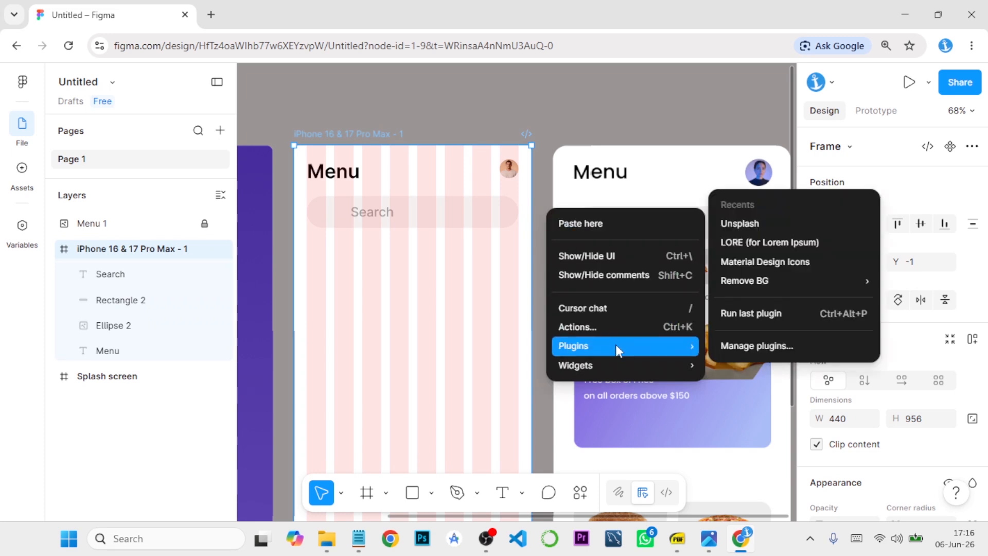
left_click(744, 261)
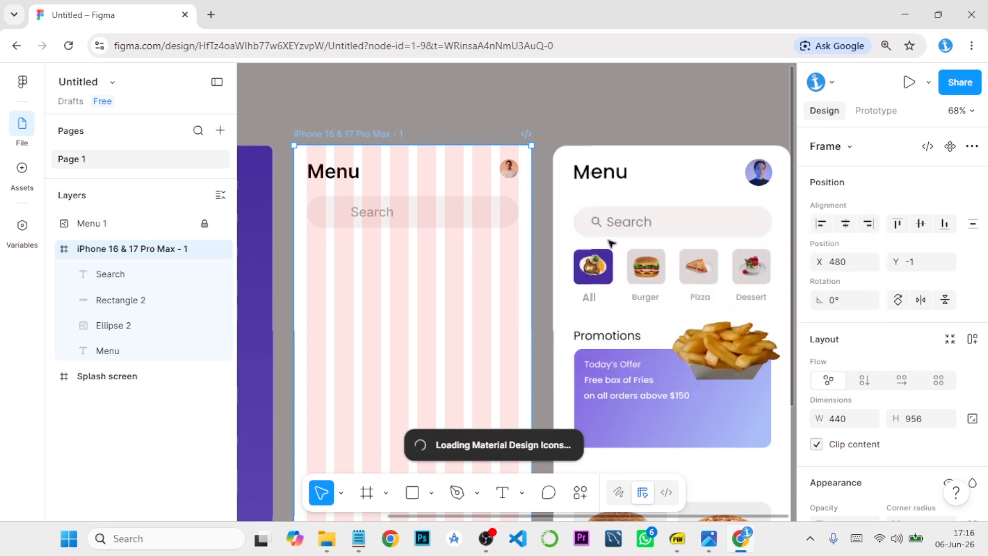
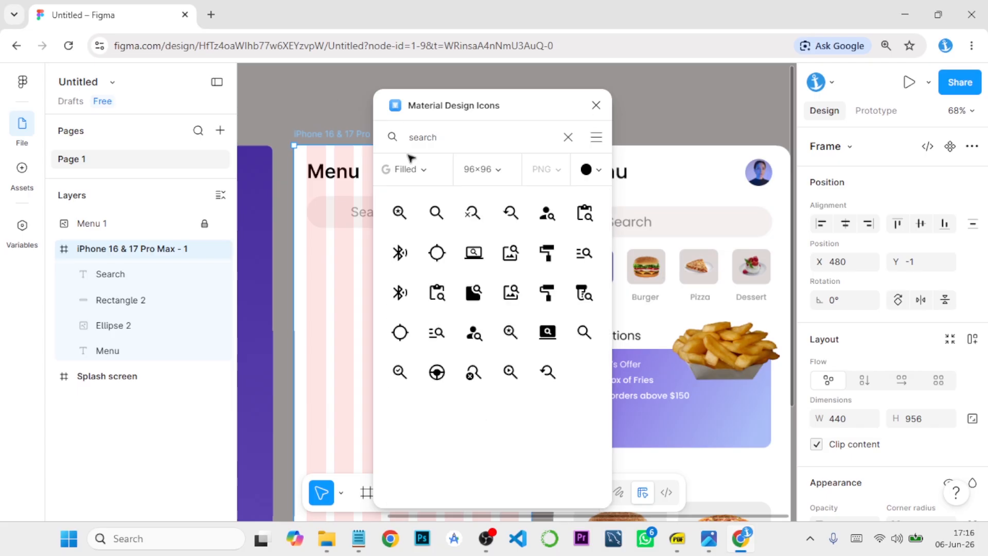
left_click(435, 212)
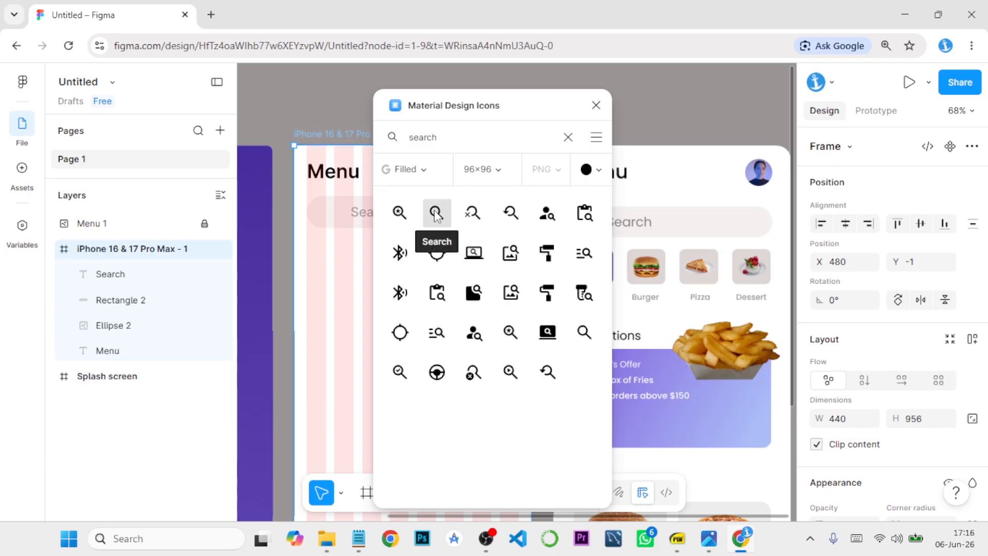
left_click(595, 106)
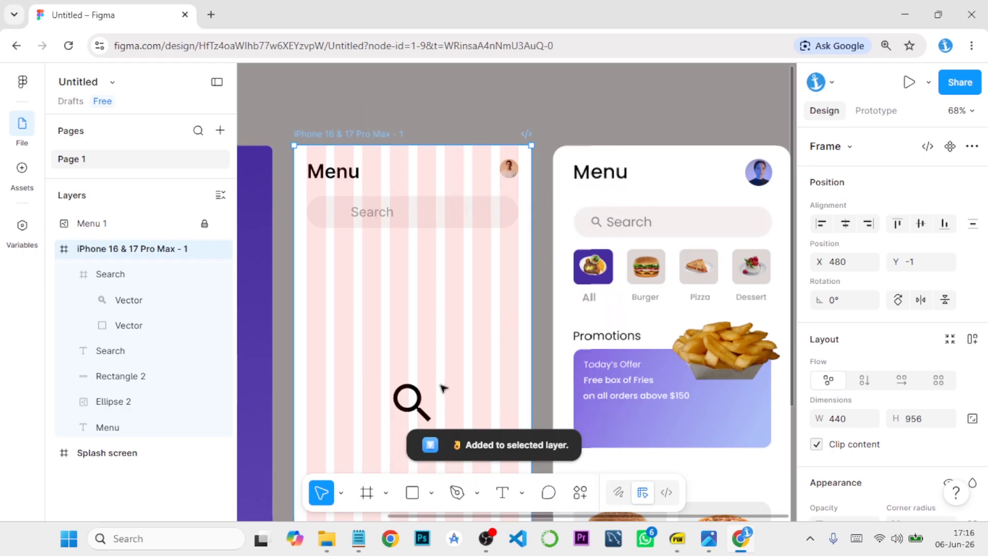
- Move the search icon into the search bar before the Search text and scale it down to 32 × 32
left_click(129, 274)
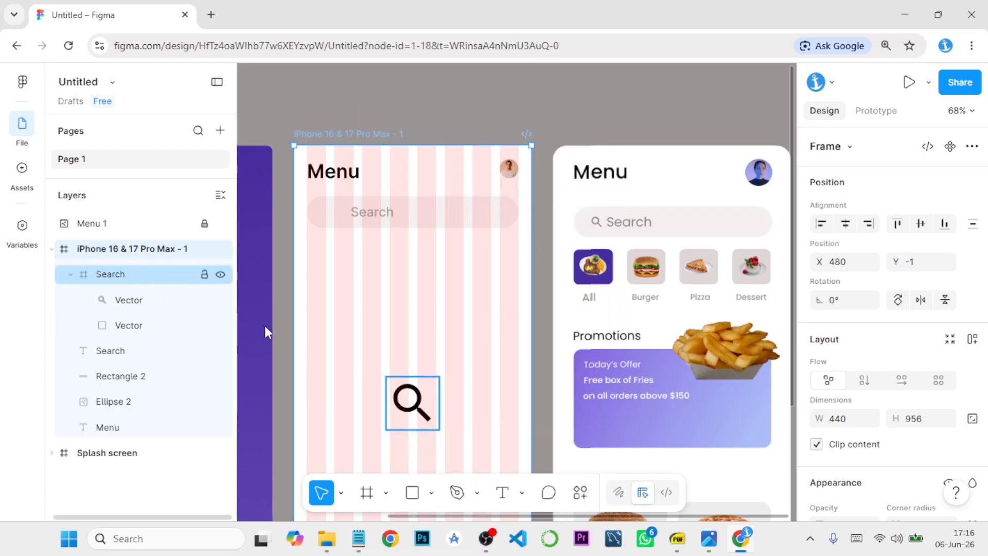
left_click(415, 406)
left_click_drag(436, 429, 344, 225)
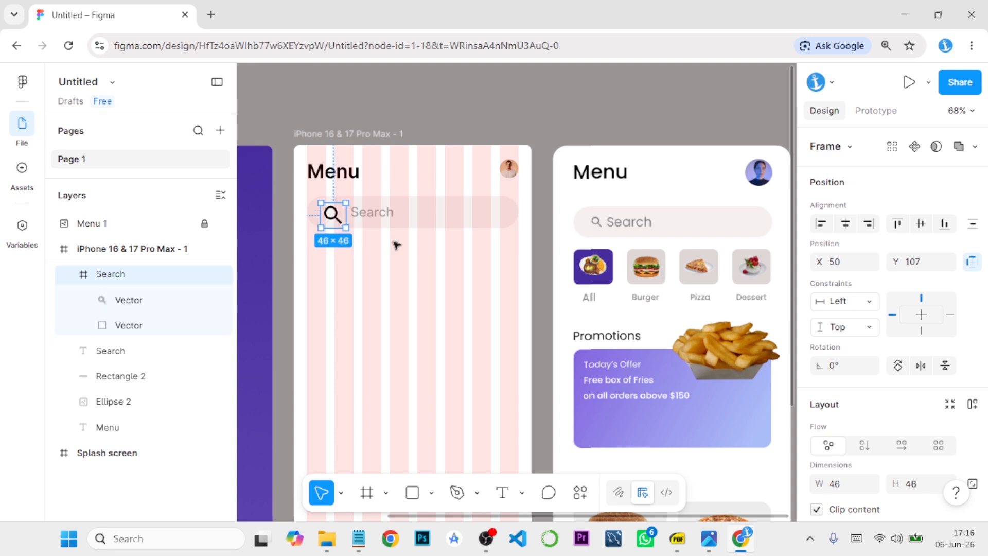
scroll(397, 245, "up", 5)
mouse_move(360, 249)
left_mouse_down()
mouse_move(385, 257)
mouse_move(364, 238)
left_mouse_up()
key("Up")
key("Up")
key("Up")
key("Up")
key("Up")
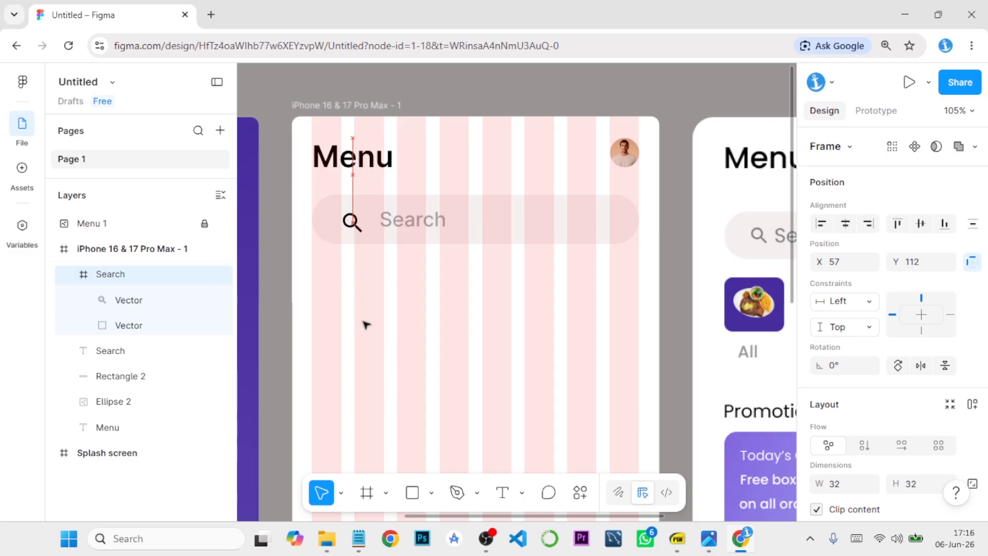
- Reduce the search icon's black colour opacity to 45% and fine-tune its vertical position in the search bar
scroll(836, 374, "down", 10)
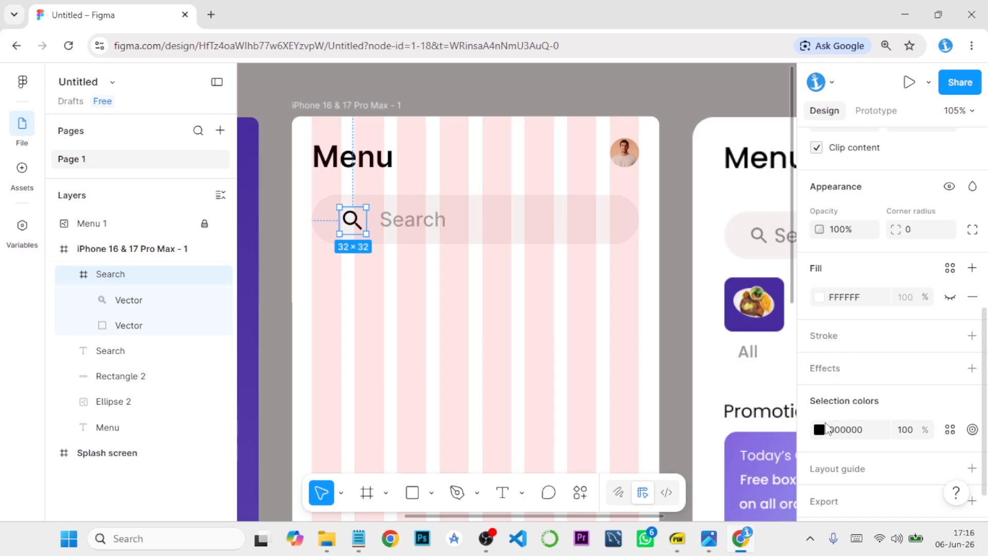
left_click(819, 430)
left_click_drag(778, 423, 713, 430)
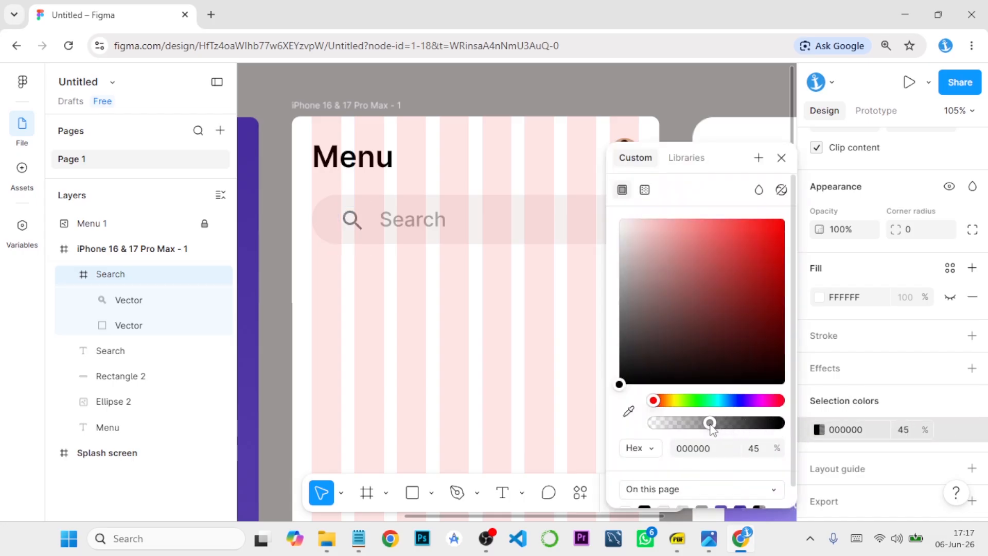
left_click(781, 158)
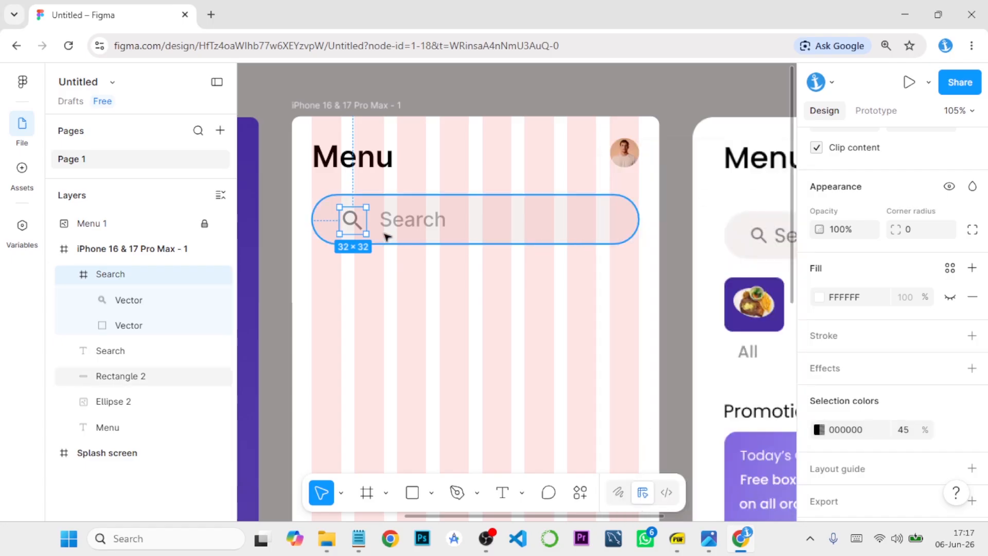
left_click_drag(360, 230, 357, 229)
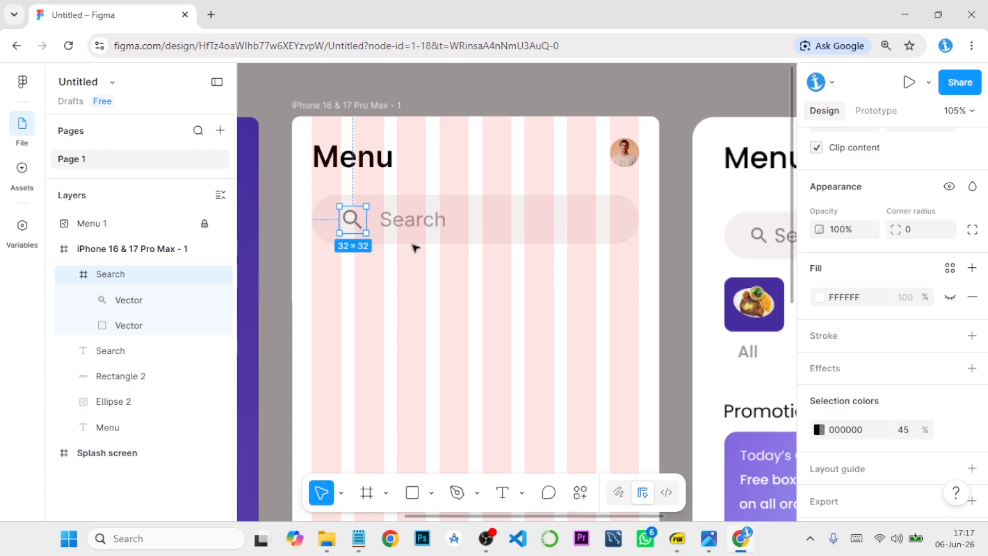
- Clear the selection and review the reference design's category row and the sections below it
scroll(666, 255, "down", 2)
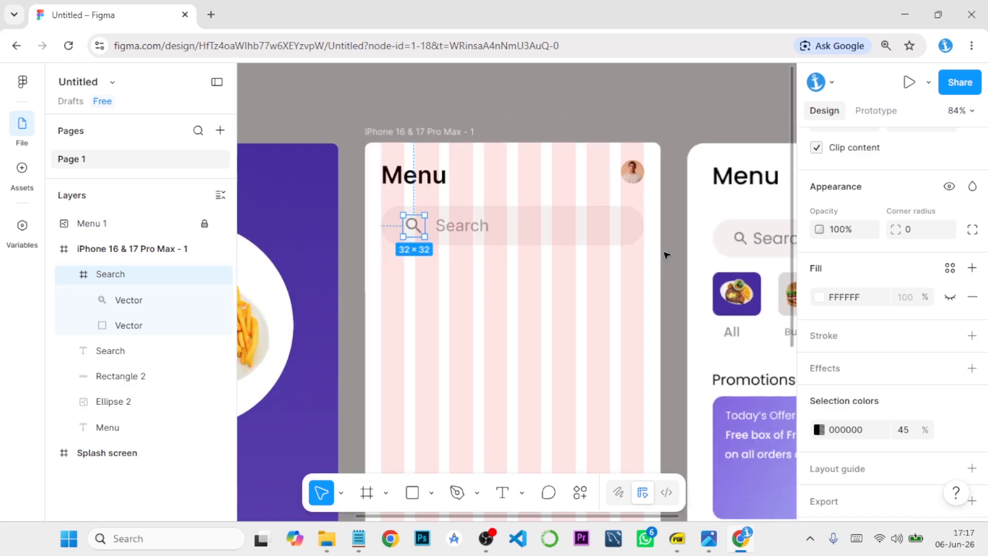
left_click_drag(634, 265, 512, 250)
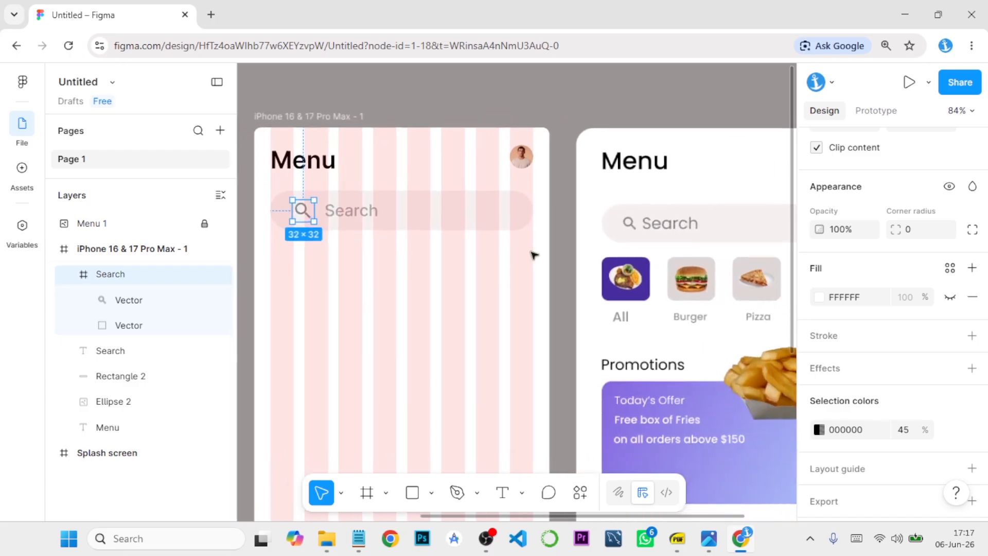
scroll(564, 253, "down", 2)
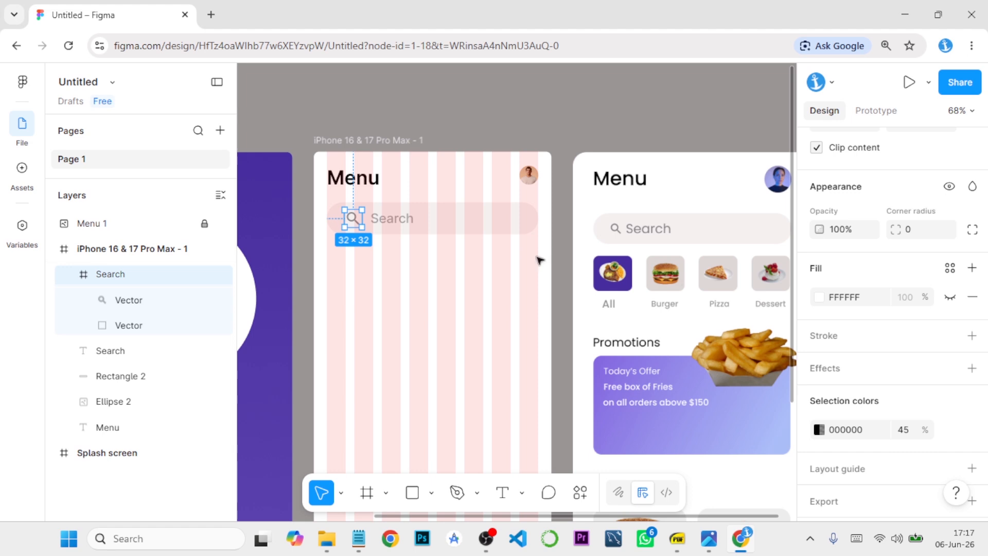
scroll(533, 258, "right", 1)
left_click(547, 256)
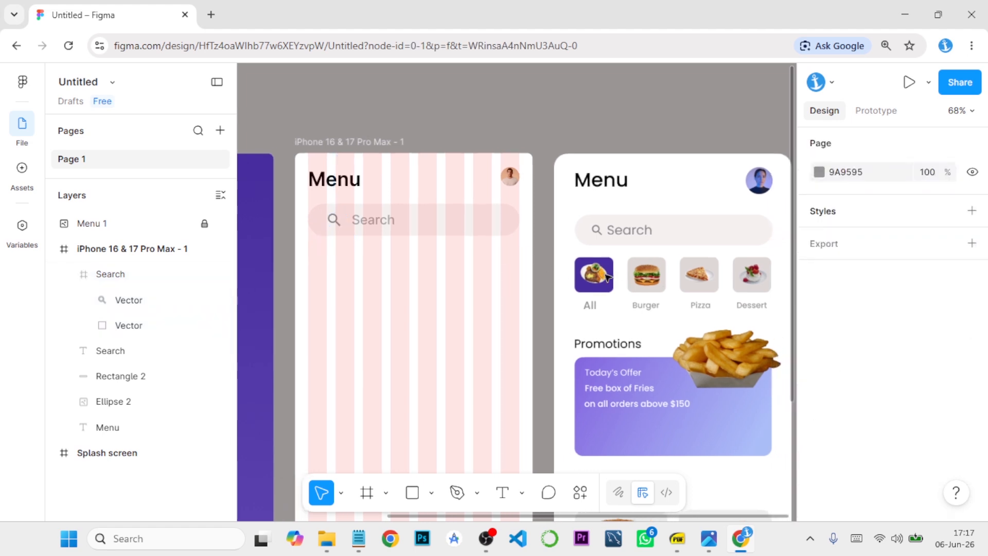
scroll(598, 310, "down", 6)
scroll(599, 310, "up", 7)
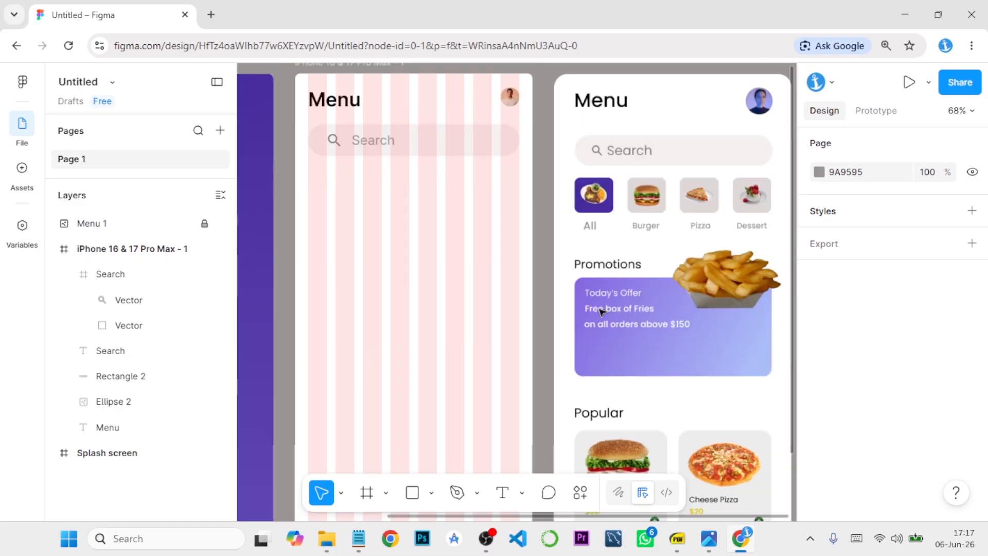
- Draw a rectangle about 86 × 63 below the search bar at the frame's left margin and set its corner radius to 15
scroll(598, 307, "down", 2)
scroll(549, 291, "up", 2)
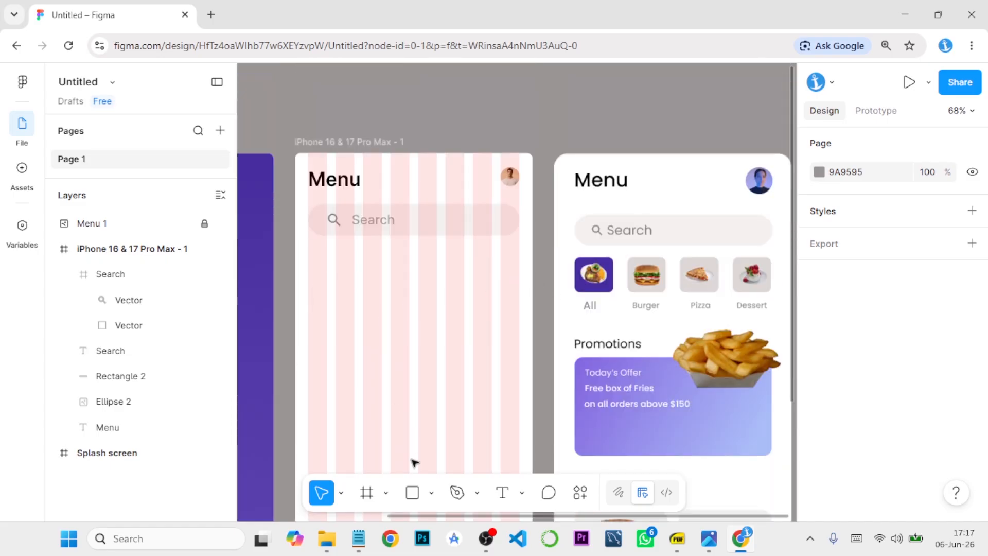
left_click(411, 493)
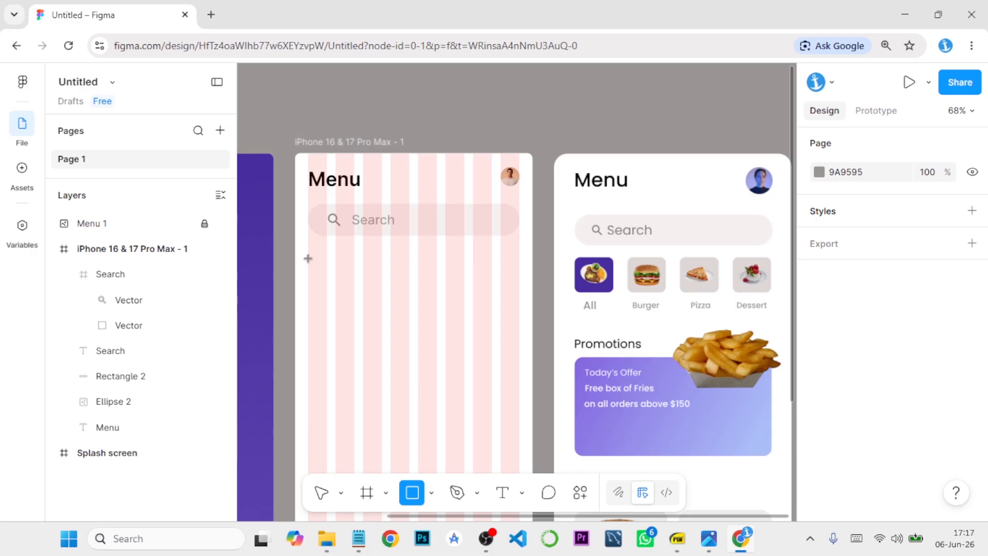
left_click_drag(309, 256, 353, 289)
scroll(860, 412, "down", 3)
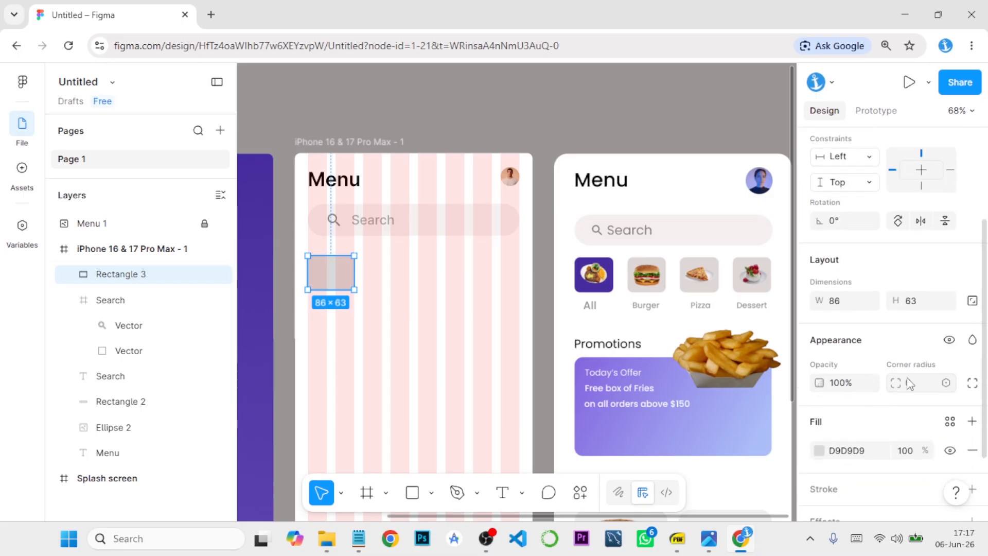
left_click(921, 382)
type("15")
key("Return")
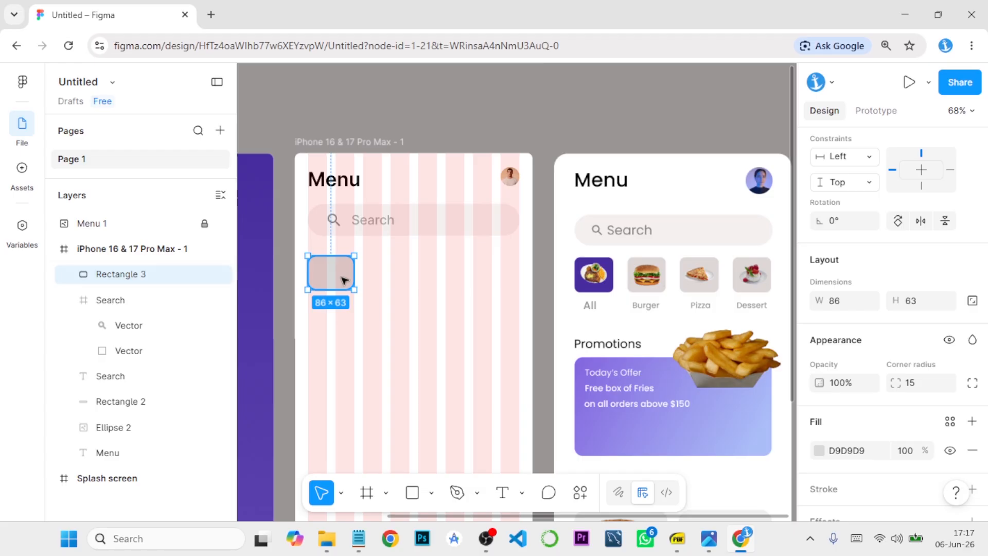
left_click(539, 309)
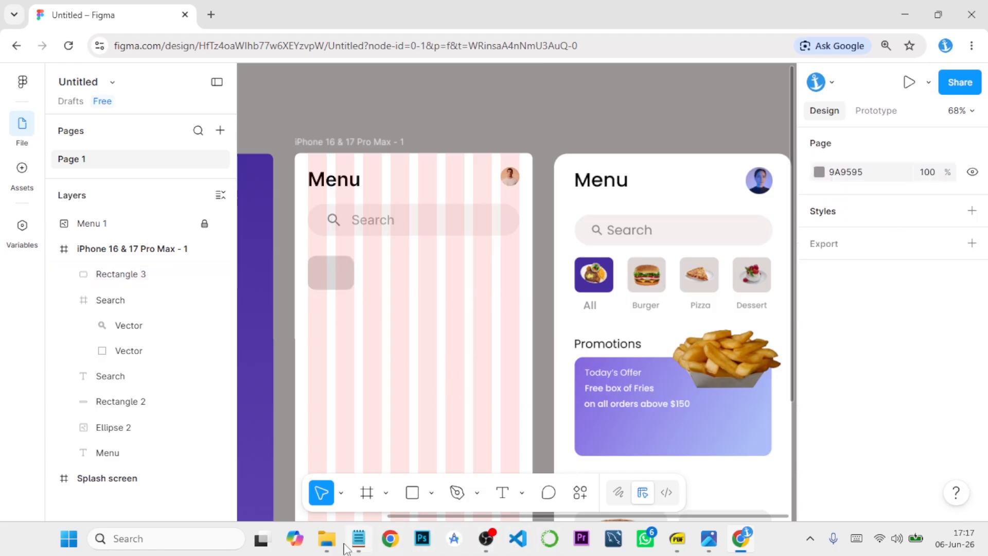
- Import the food-plate-2 image from the UI Design Exercise 1ST Mobile Design folder into the iPhone 16 & 17 Pro Max - 1 frame
mouse_move(336, 541)
left_click(304, 487)
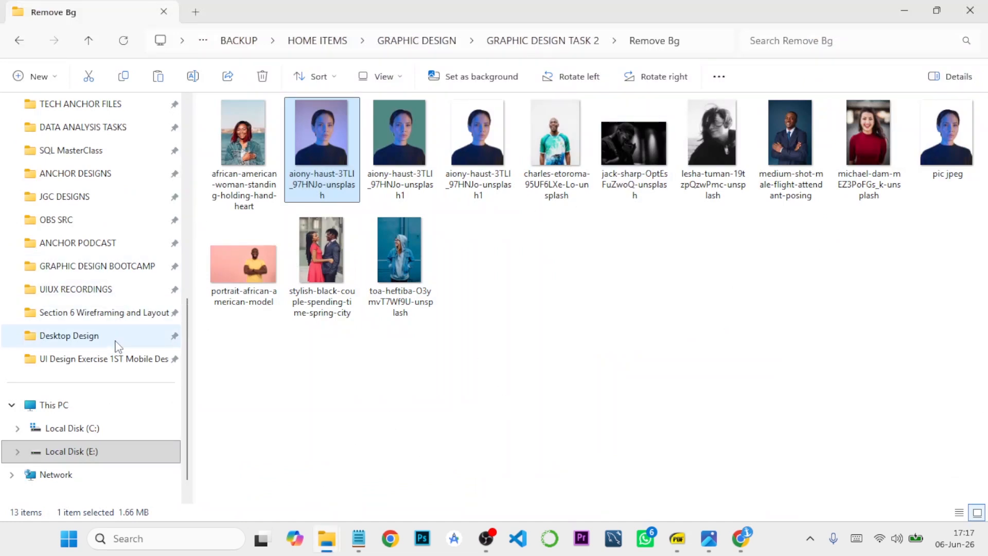
left_click(116, 360)
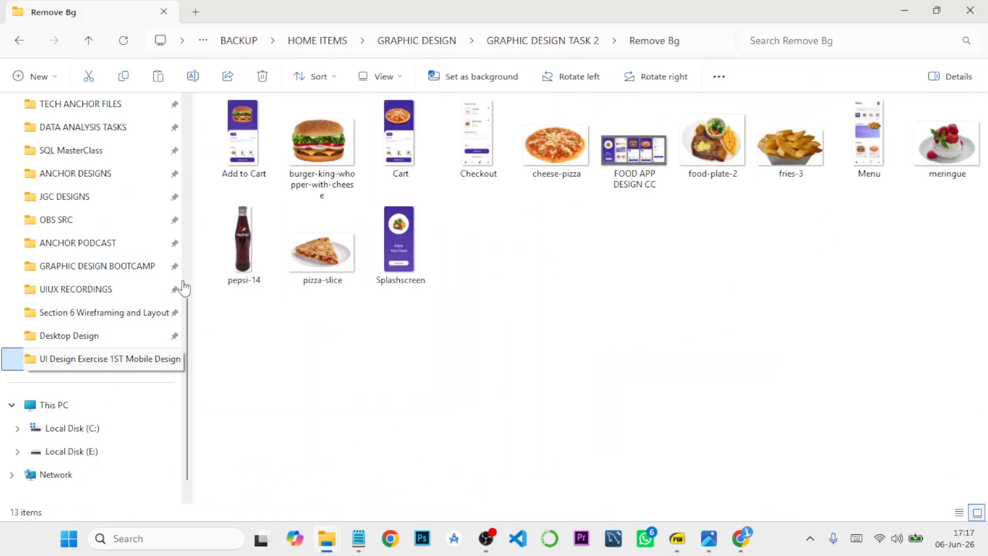
left_click(410, 41)
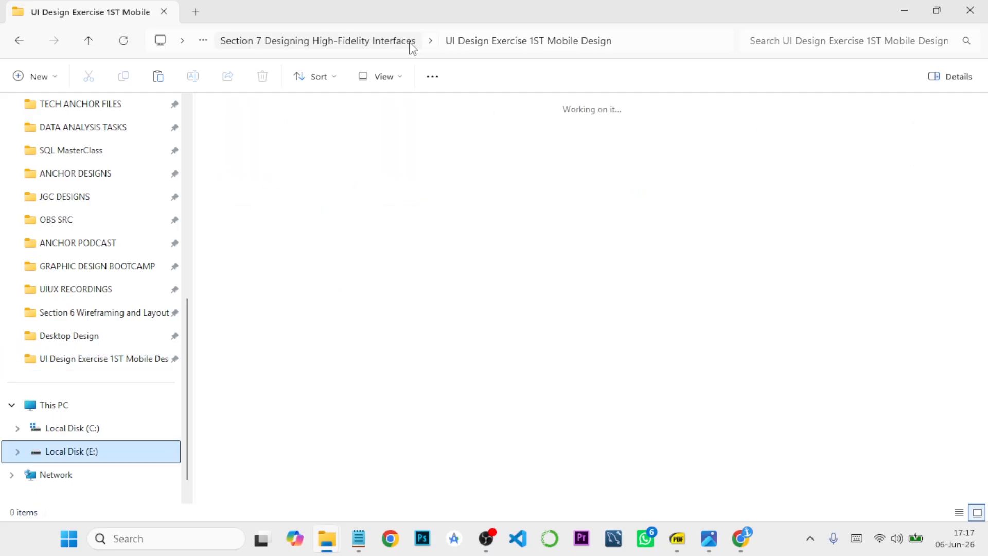
double_click(399, 156)
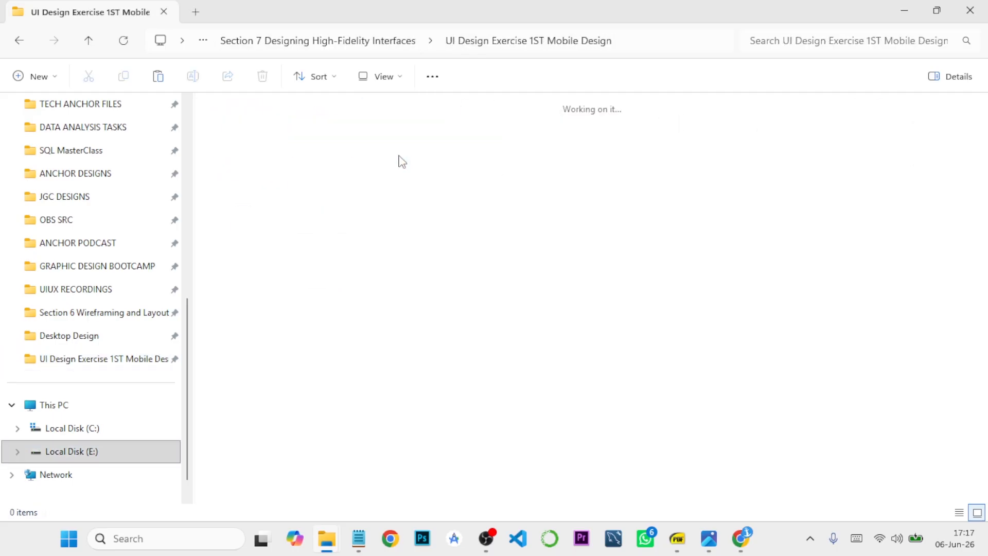
left_click(719, 158)
left_click_drag(705, 214, 395, 304)
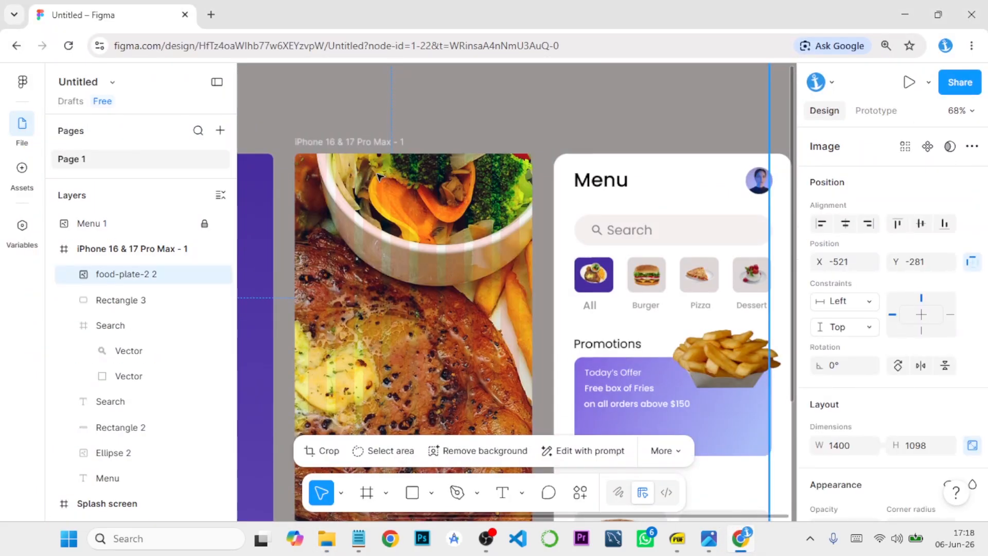
- Scale the food plate image down to 66 × 52 and centre it on the rounded rectangle
left_click_drag(769, 199, 408, 265)
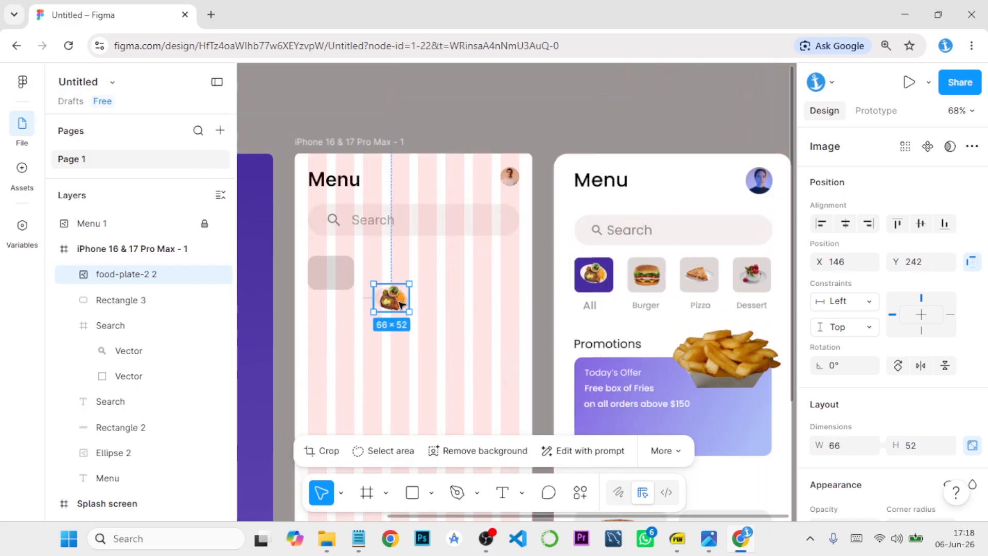
left_click_drag(402, 305, 347, 286)
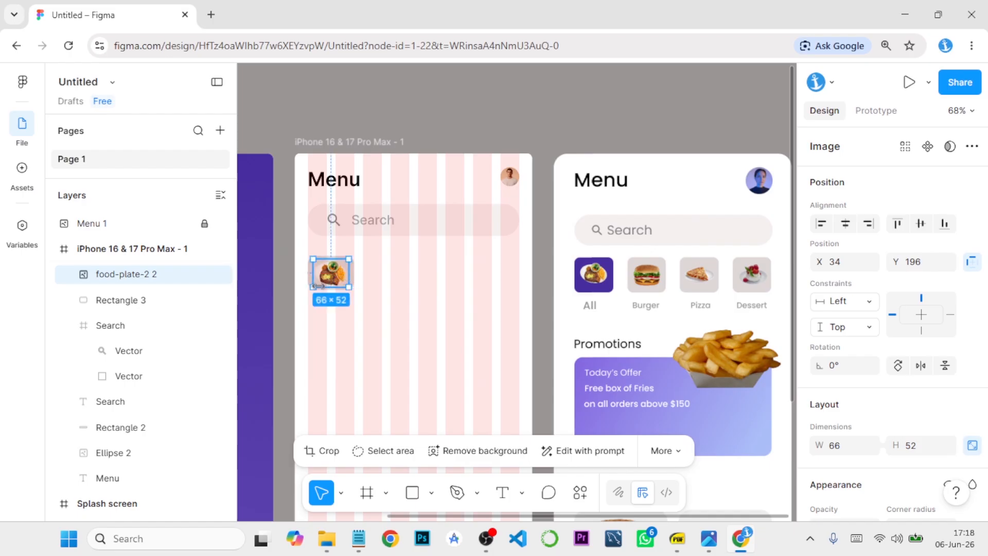
- Fill Rectangle 3 behind the food plate with purple 472C9D, sampled from the reference design's All tile
left_click(168, 302)
scroll(826, 435, "down", 3)
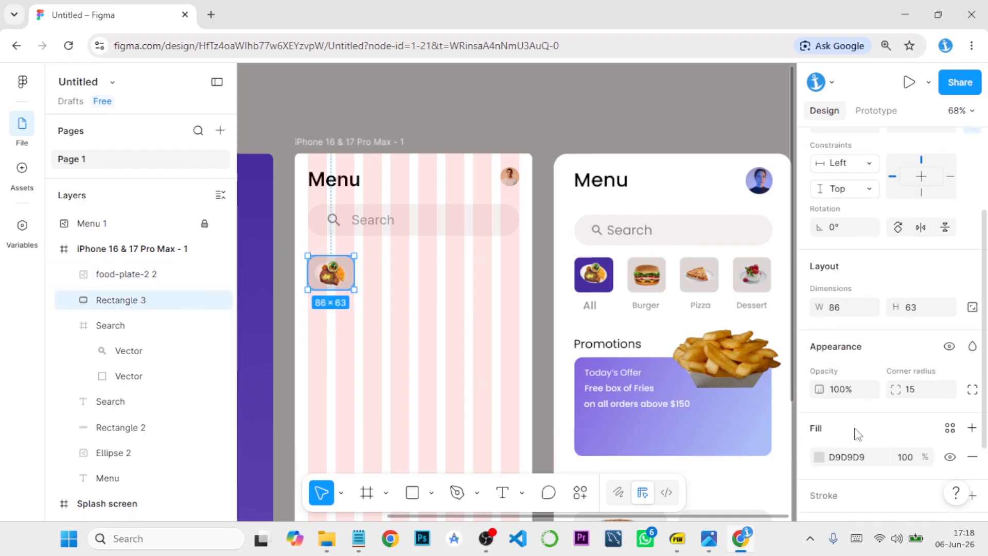
left_click(818, 450)
left_click(630, 410)
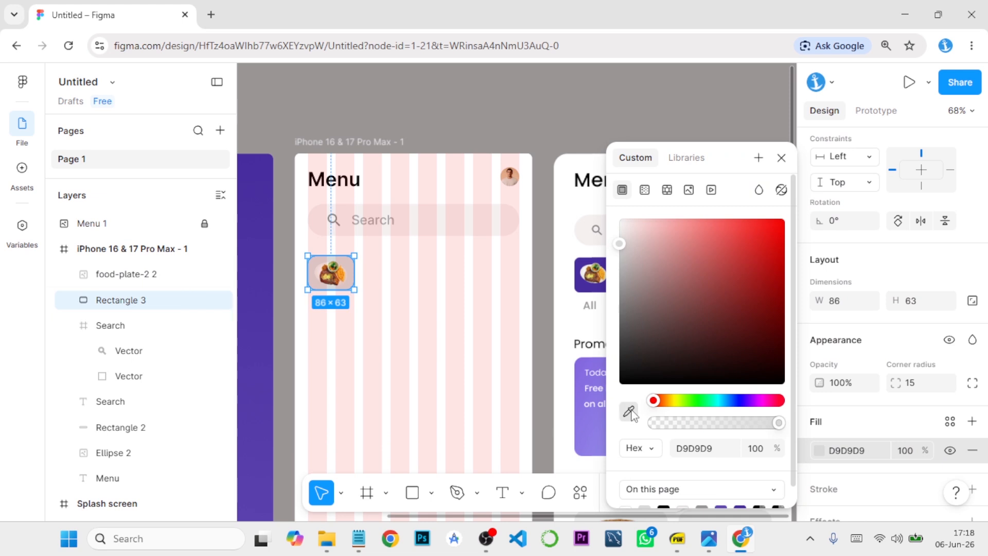
left_click(597, 275)
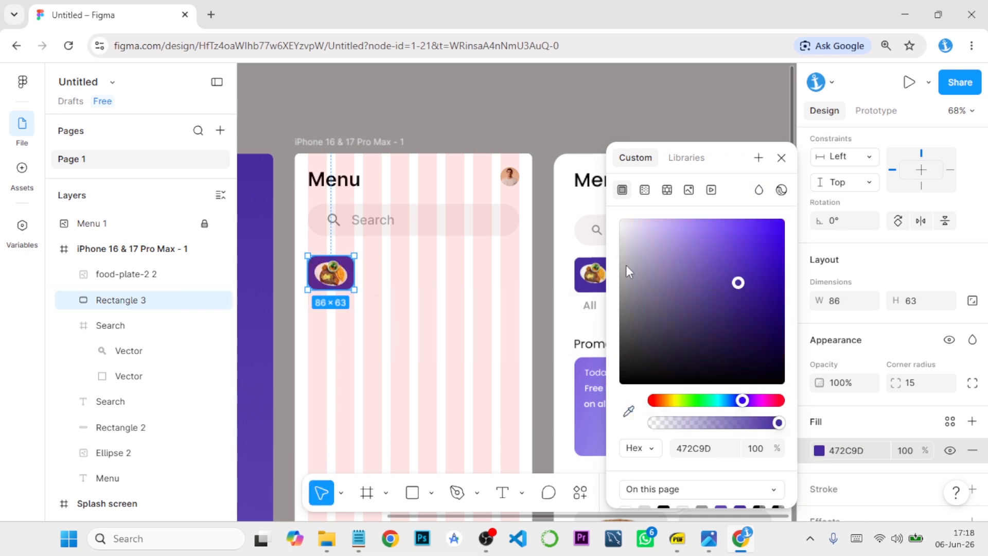
left_click(781, 157)
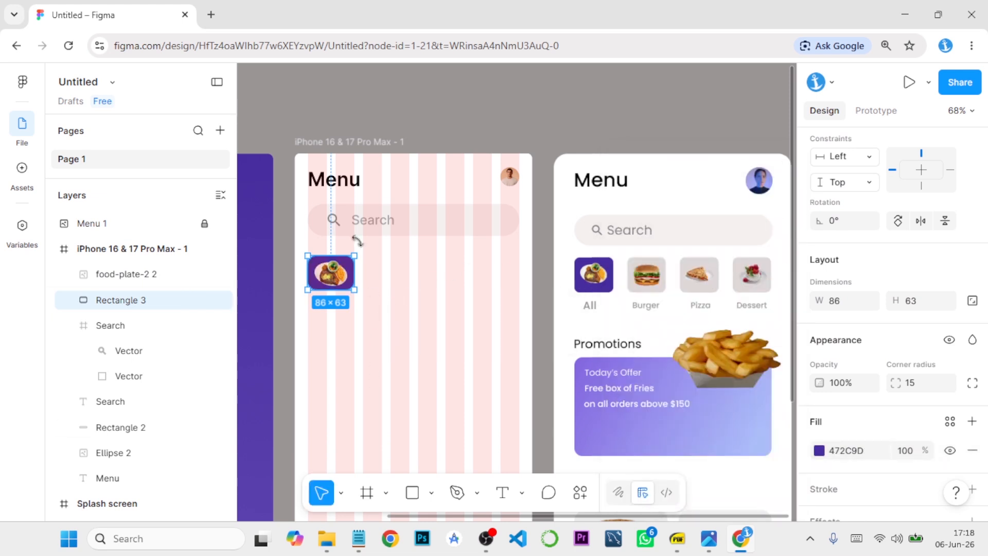
- Add the text label "All" below the purple food plate tile
left_click(373, 225)
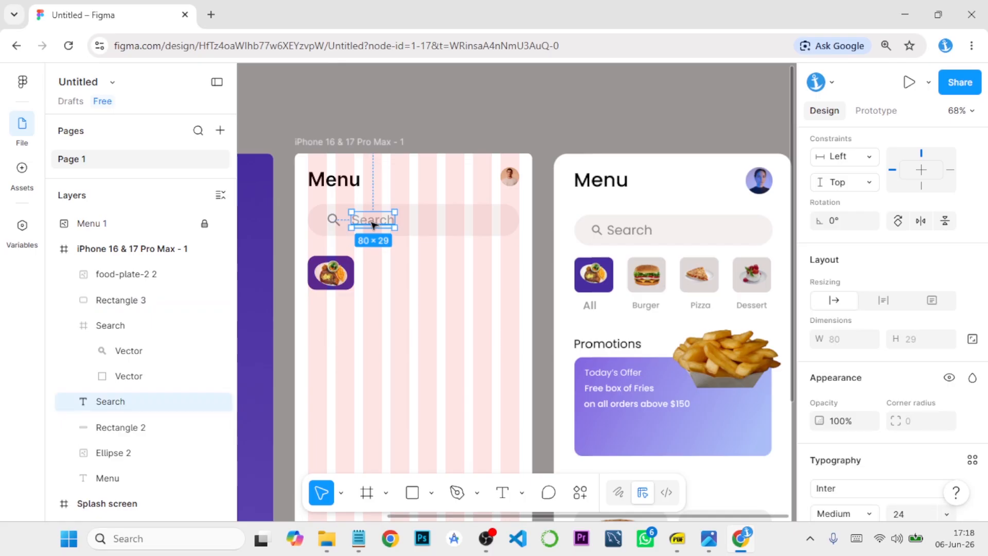
left_click(359, 335)
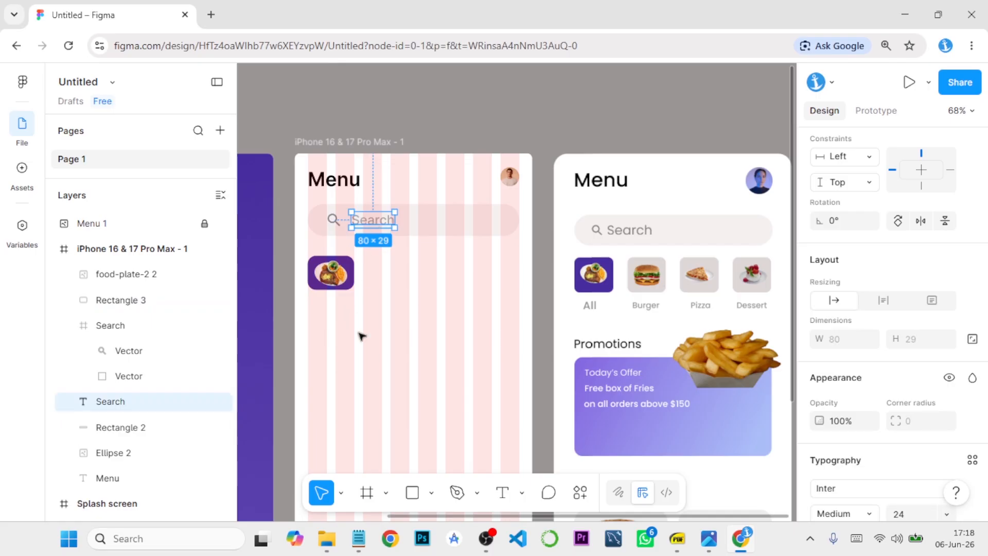
left_click(502, 494)
left_click(317, 311)
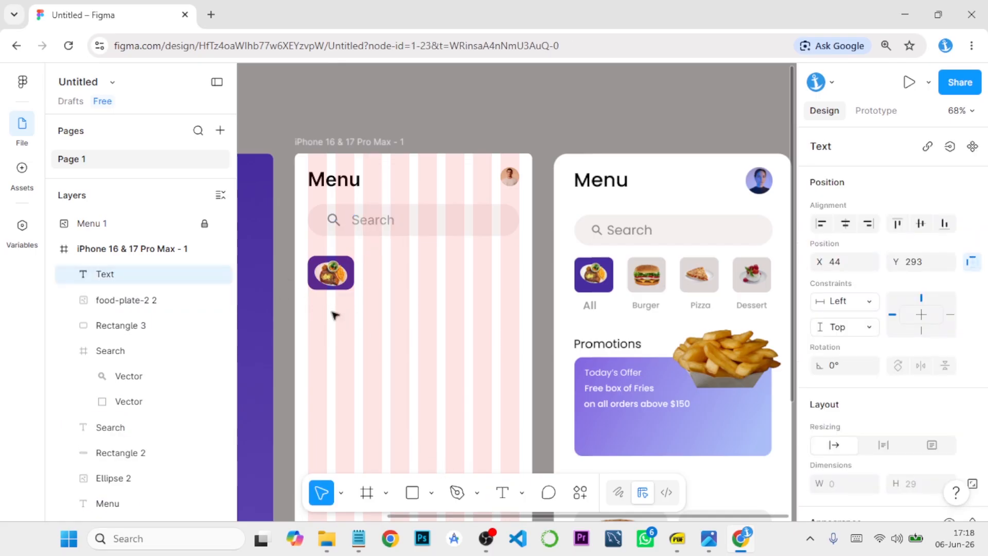
type("All")
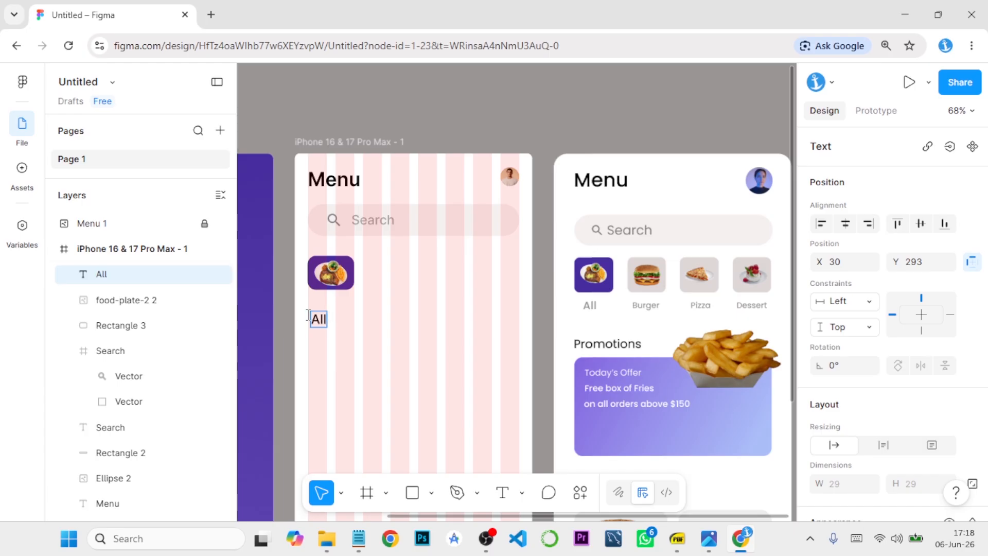
key("Escape")
- Reduce the All label's black fill opacity to 59% and move the label up beneath the middle of the purple tile
scroll(806, 378, "down", 4)
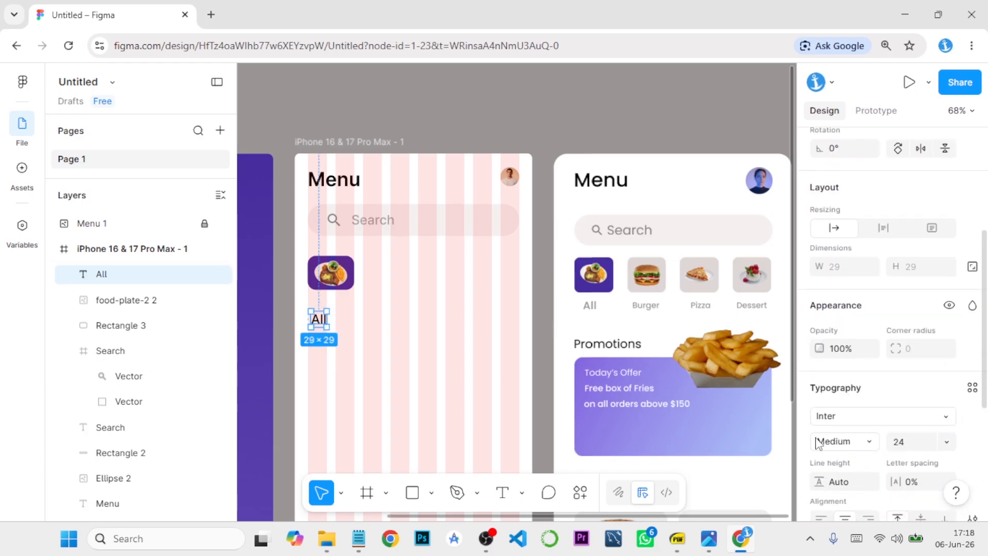
scroll(818, 443, "down", 3)
left_click(818, 443)
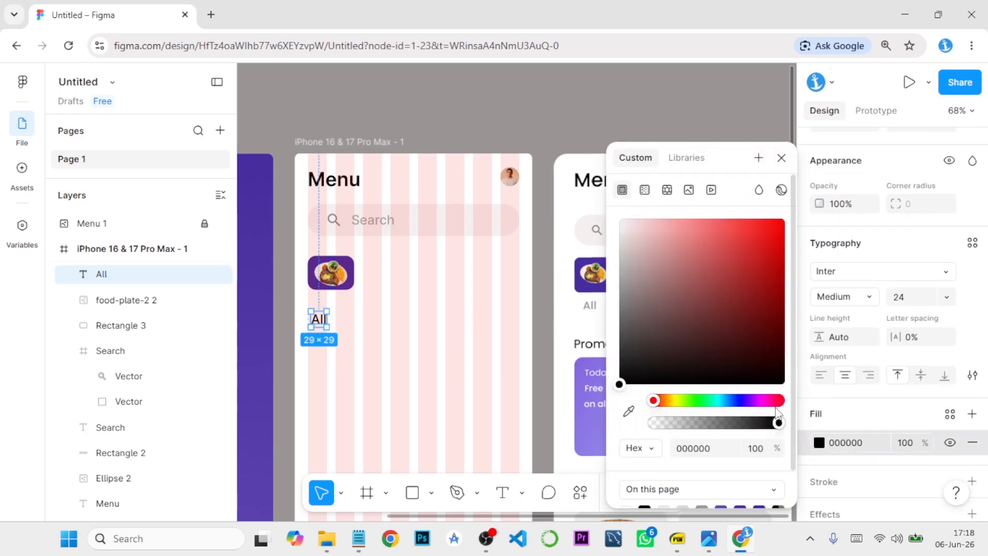
left_click_drag(778, 423, 727, 424)
left_click(781, 158)
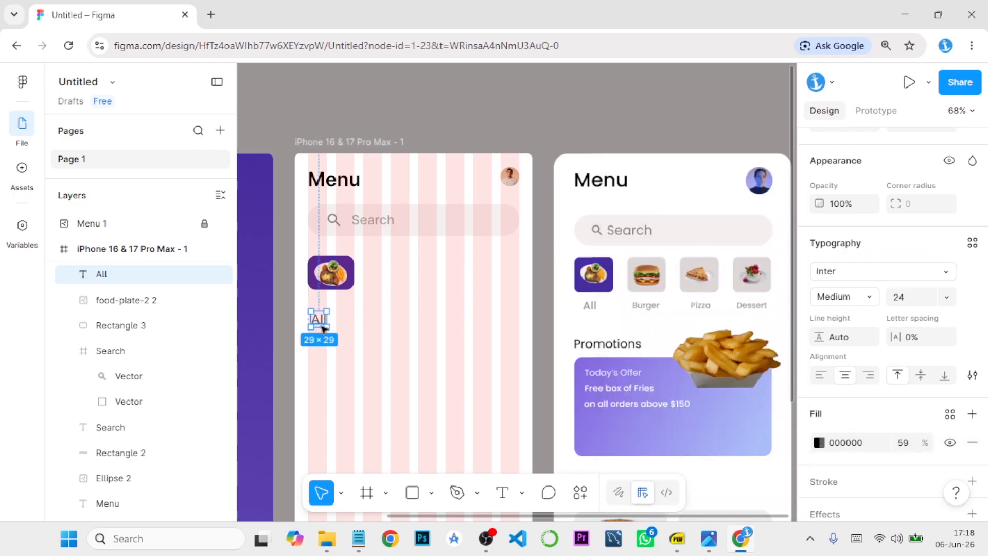
left_click_drag(320, 323, 329, 305)
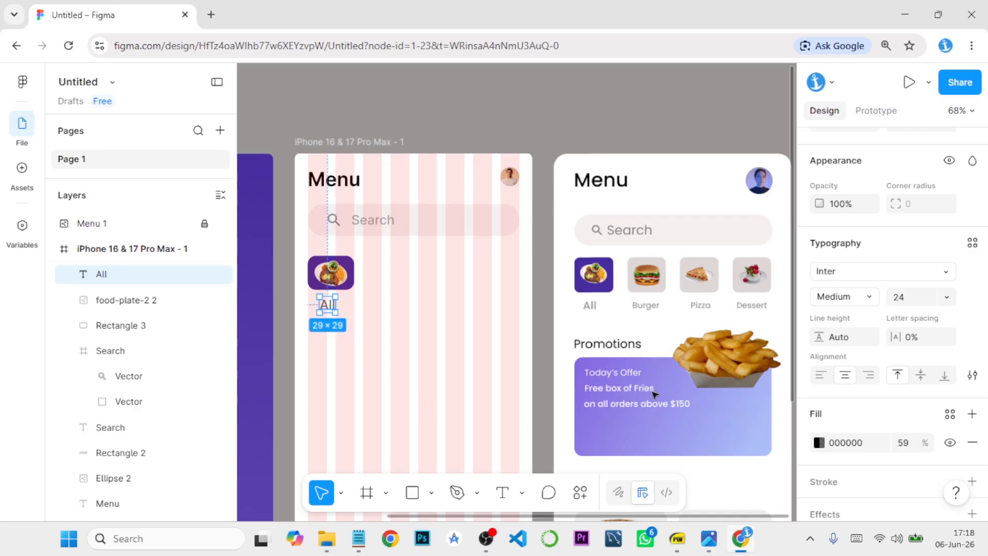
left_click(544, 333)
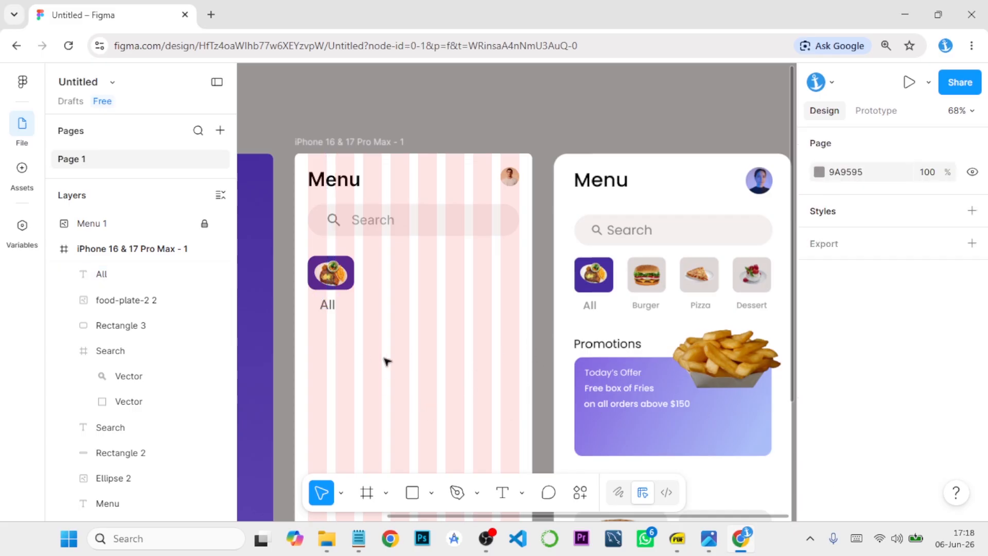
- Group the All label, the food plate image and Rectangle 3
left_click(80, 357)
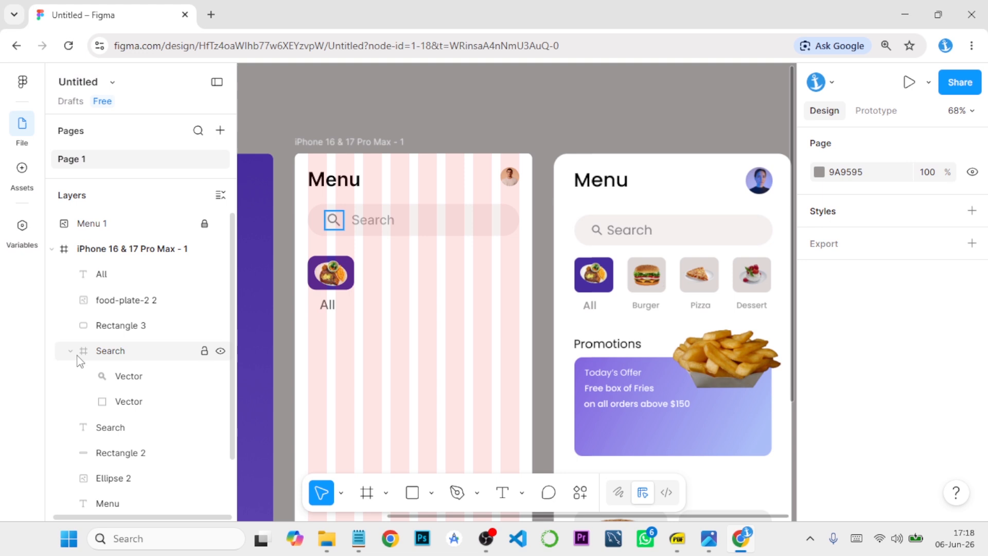
left_click(130, 328)
left_click(131, 301, "shift")
left_click(129, 280, "shift")
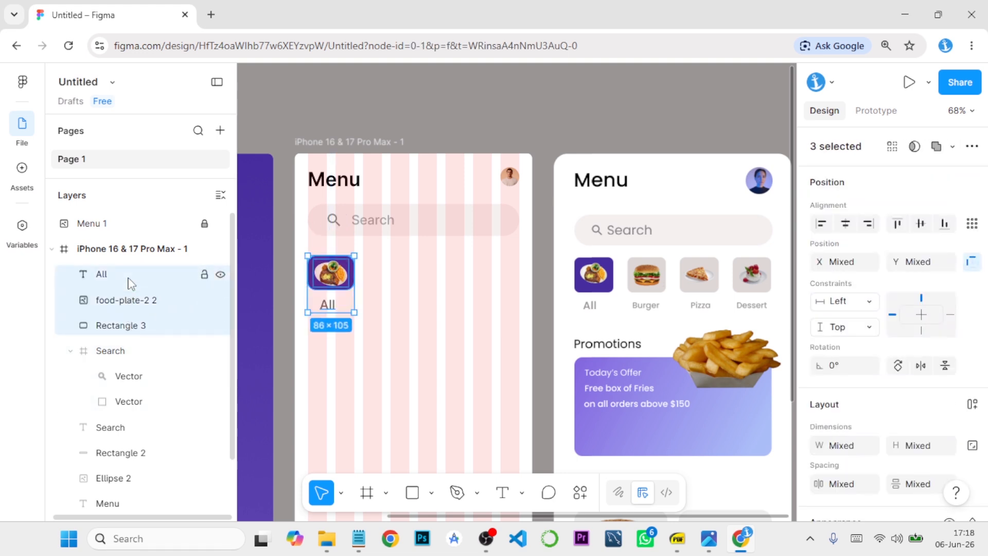
right_click(129, 278)
left_click(155, 273)
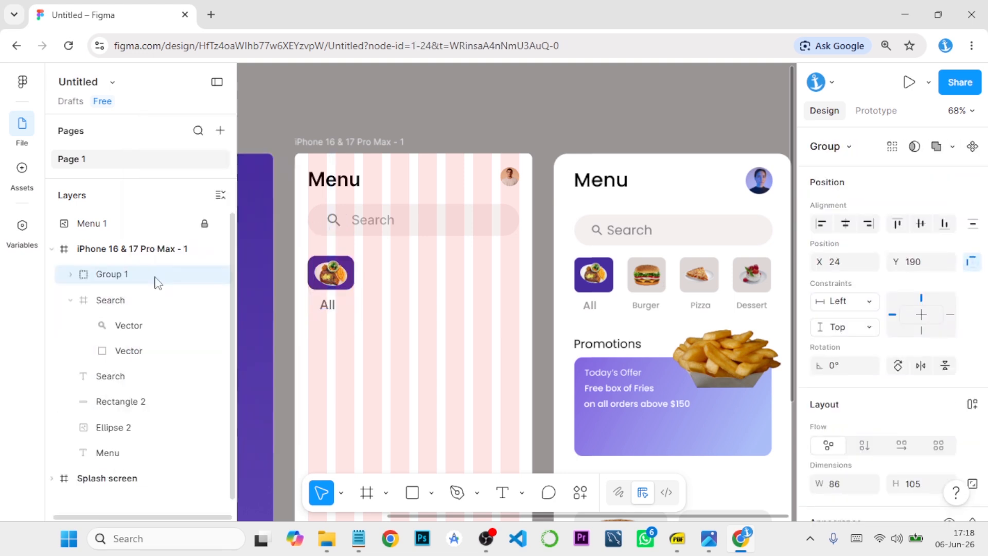
- Rename the new group as Plate 1 and collapse the Search icon layer
double_click(122, 277)
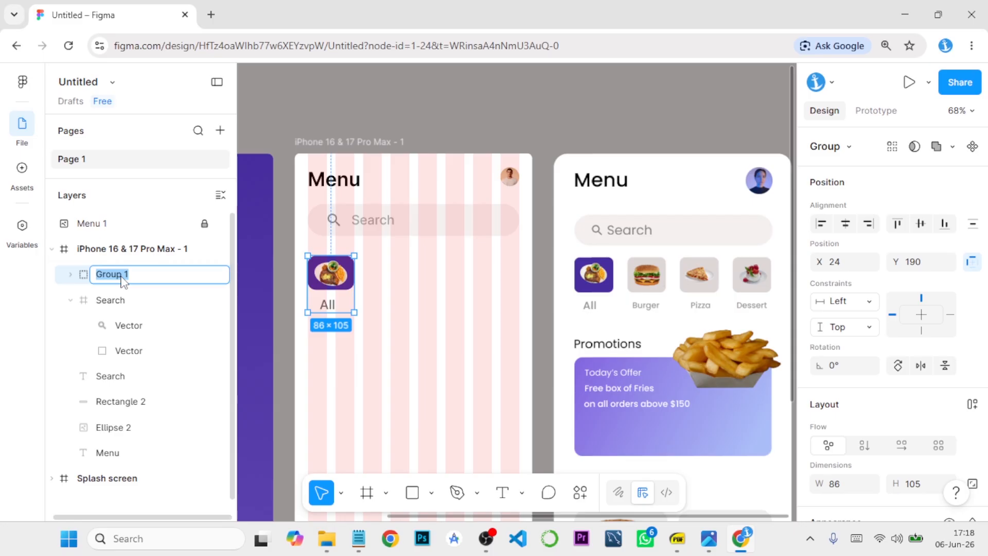
type("Plate")
key("Return")
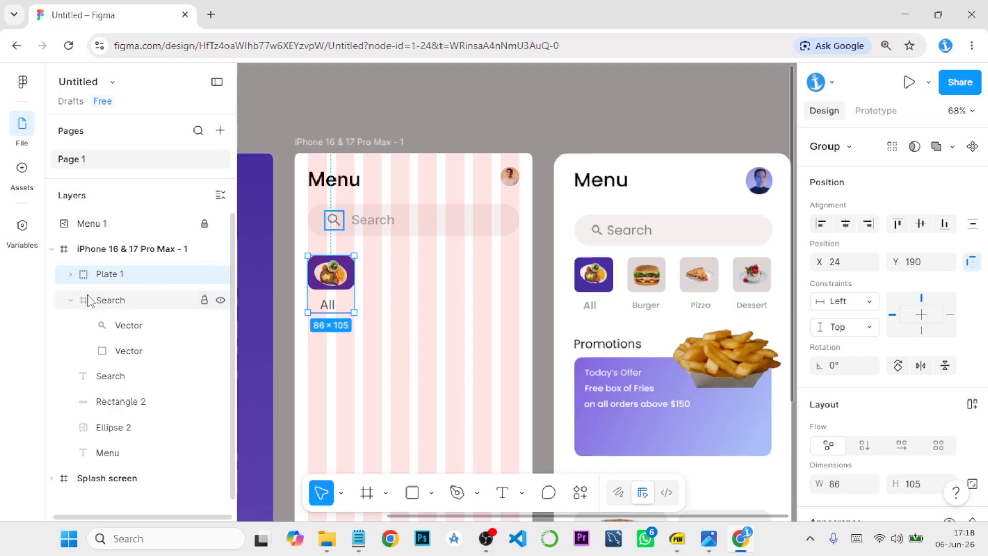
left_click(71, 300)
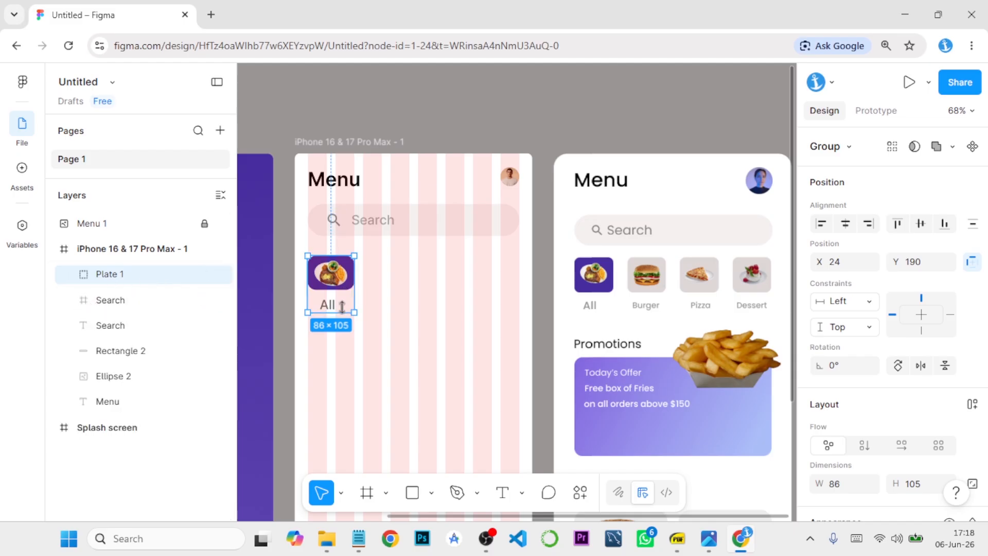
- Duplicate the Plate 1 group and place the copy beside it in the same row at X 134, Y 190
key("alt")
left_click(286, 284)
left_click(145, 273)
key("alt")
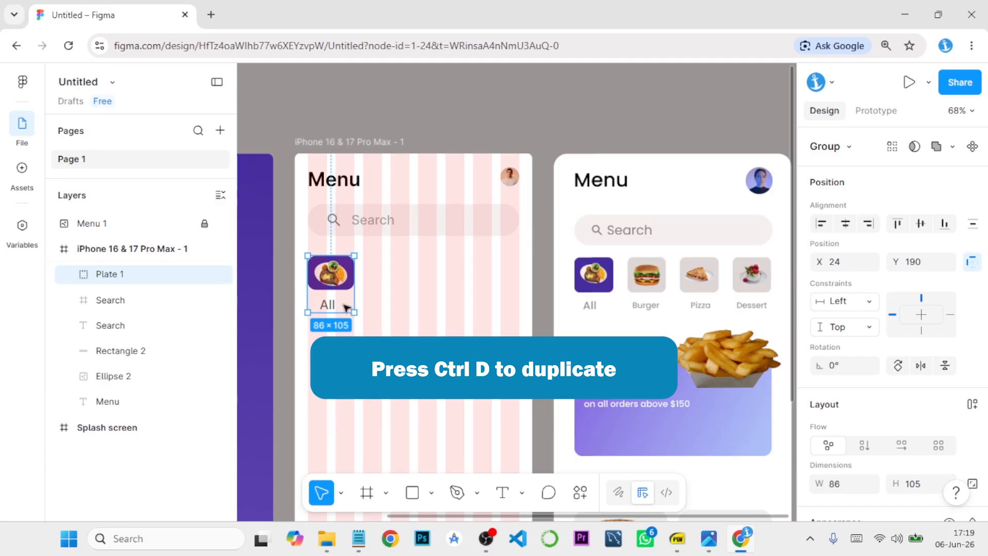
key("alt")
left_click_drag(348, 308, 405, 305)
key("alt")
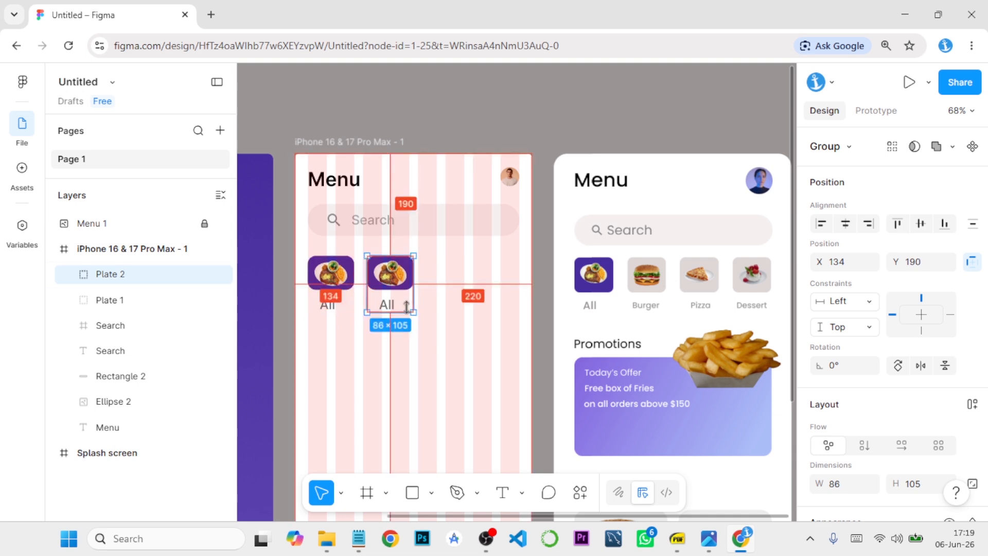
left_click(288, 280)
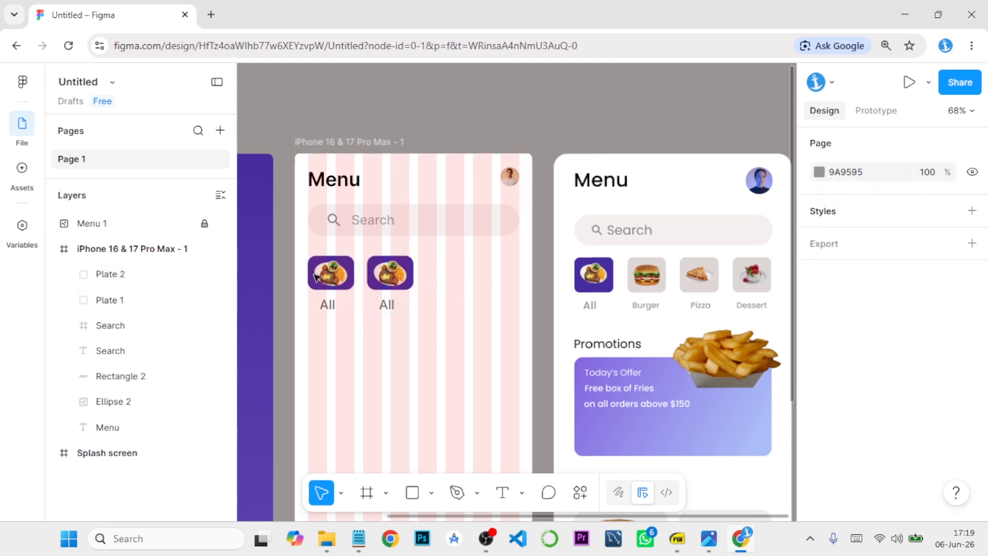
- Duplicate the Plate 2 group twice along the category row, placing the copies at X 244 and X 338, both at Y 190
left_click(381, 272)
key("alt")
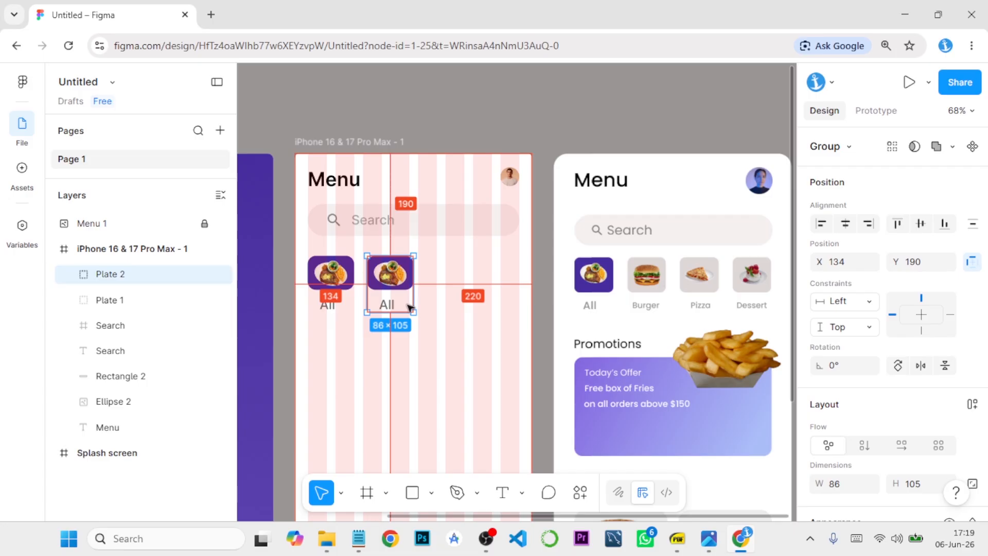
key("alt")
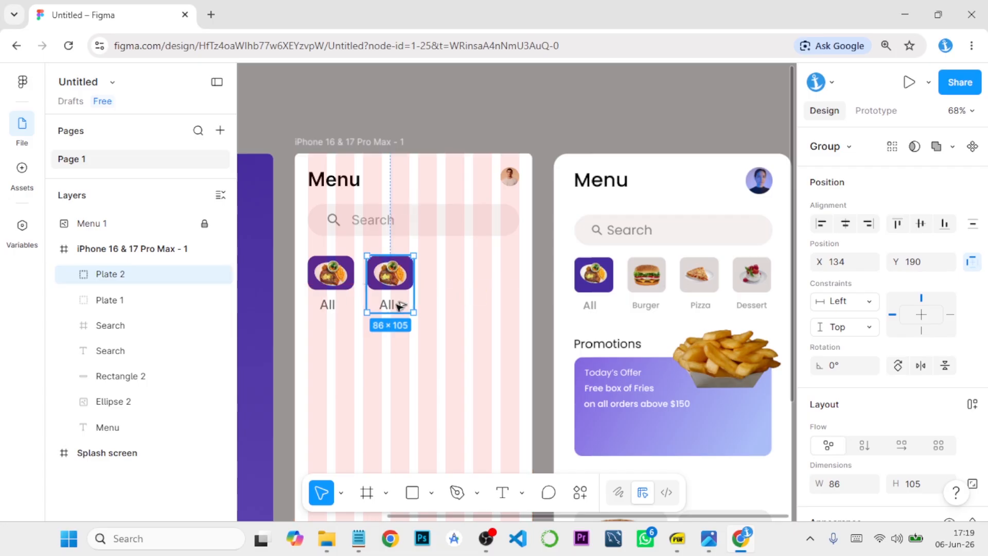
key("alt")
left_click_drag(405, 305, 465, 304)
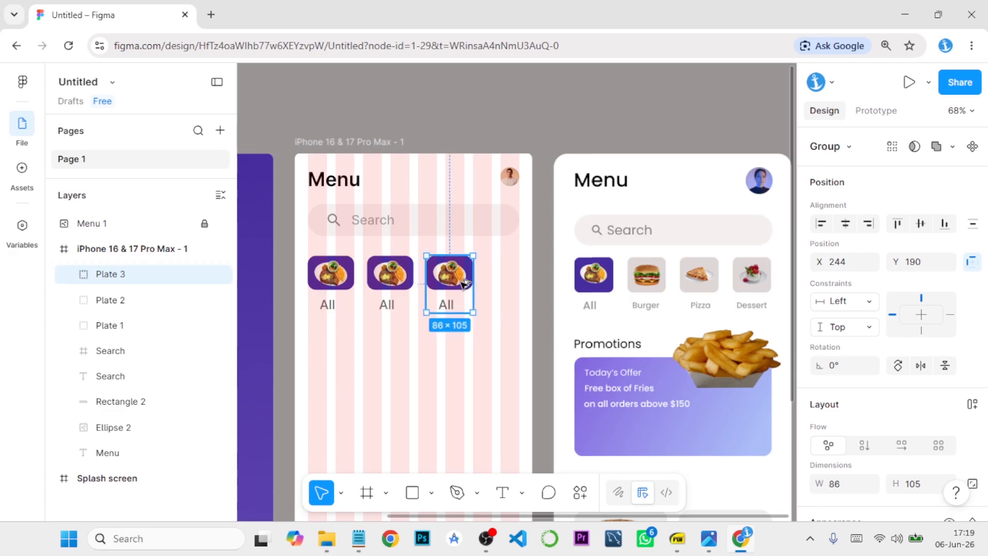
left_click_drag(465, 283, 516, 282)
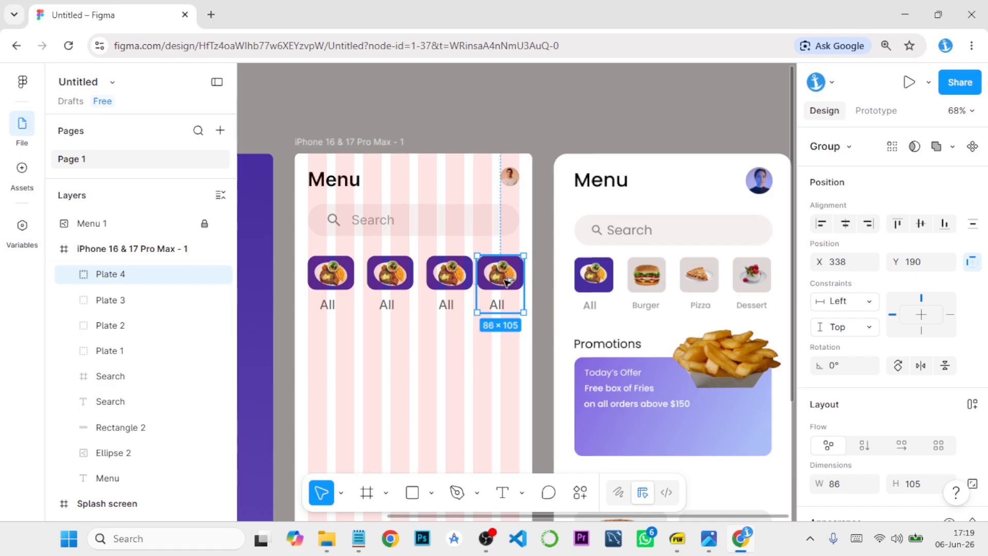
left_click_drag(506, 280, 498, 315)
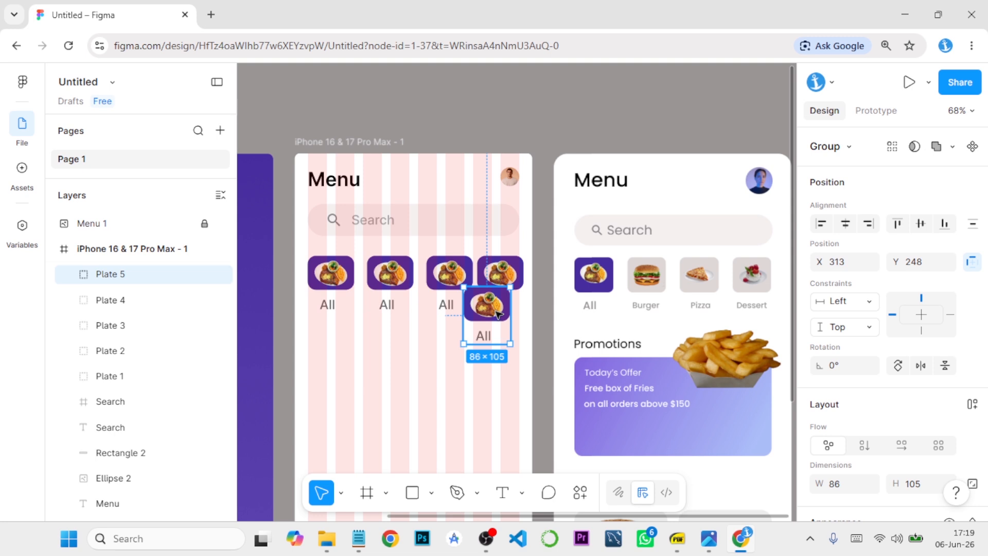
key("Delete")
- Align the fourth plate group with the search bar's right edge and move the third plate group to X 228, Y 190
left_click(517, 285)
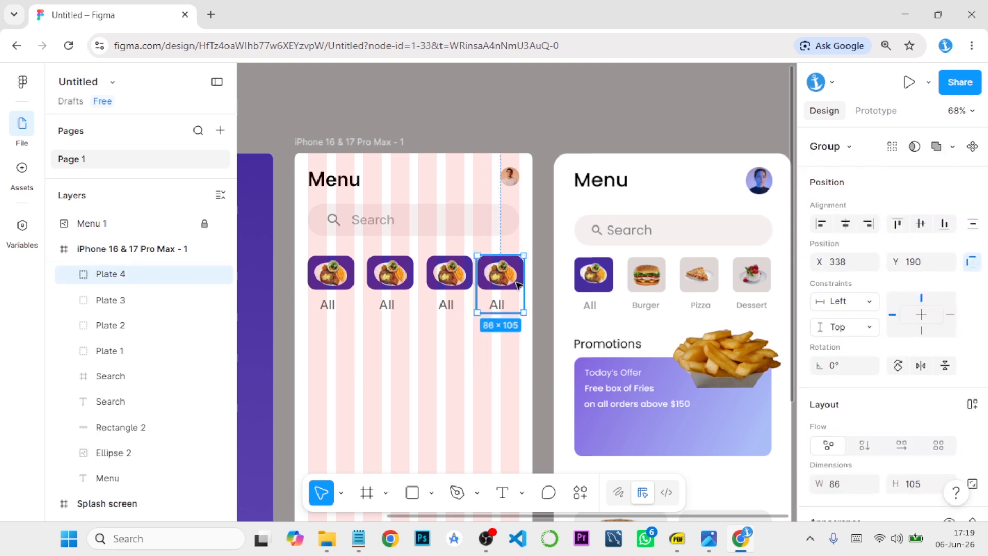
left_click_drag(517, 284, 443, 279)
left_click(450, 278)
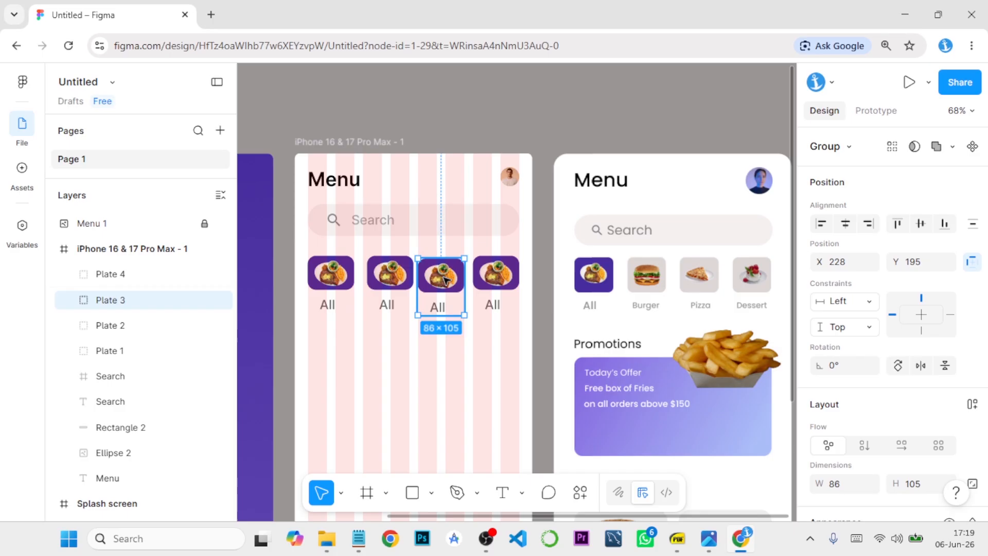
left_click(549, 269)
left_click(441, 284)
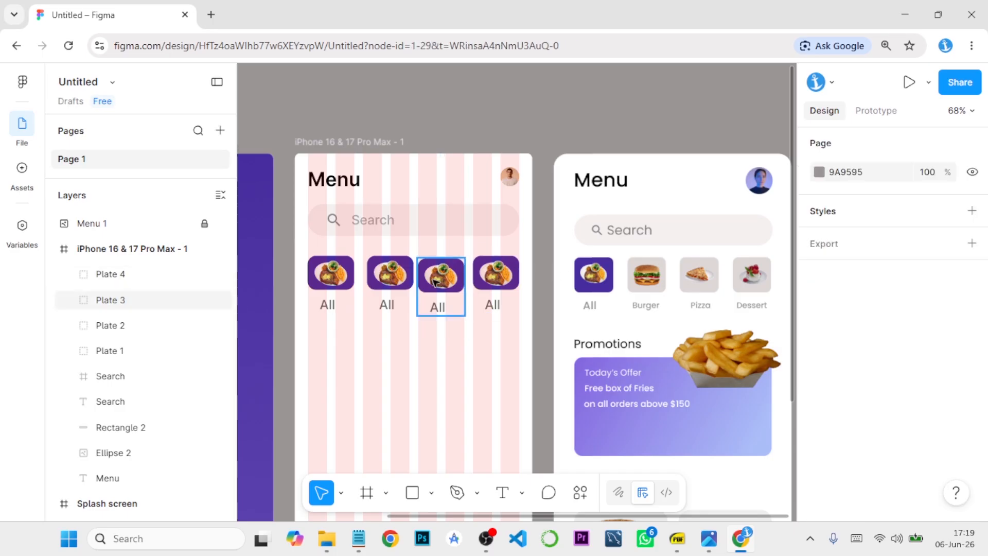
left_click_drag(443, 286, 446, 281)
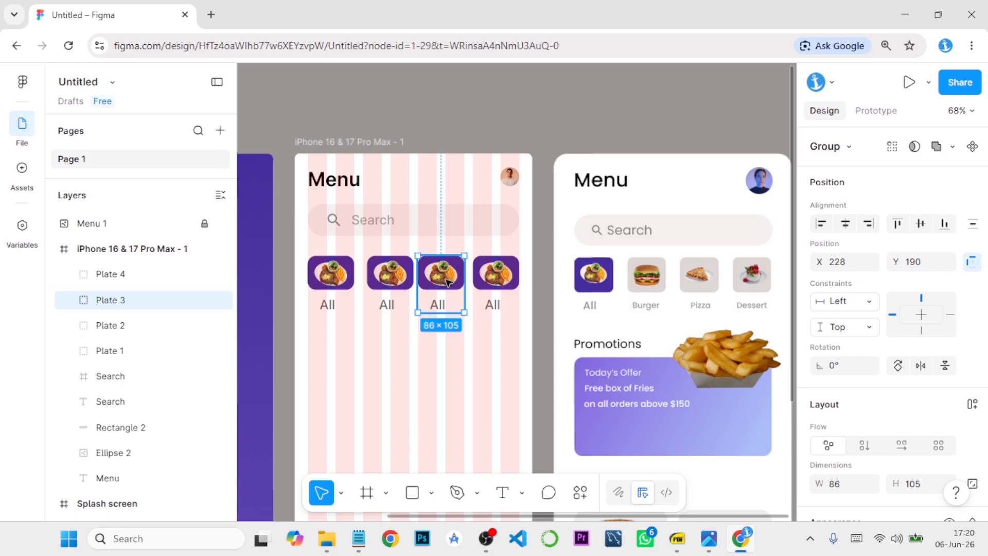
left_click(545, 279)
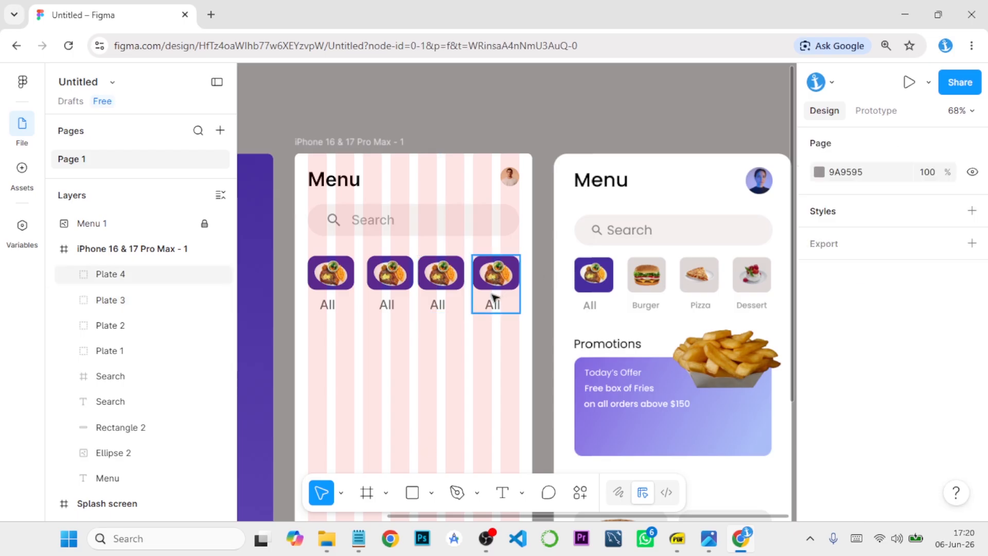
- Change the label under the second food tile to Burger
left_click(393, 308)
double_click(393, 307)
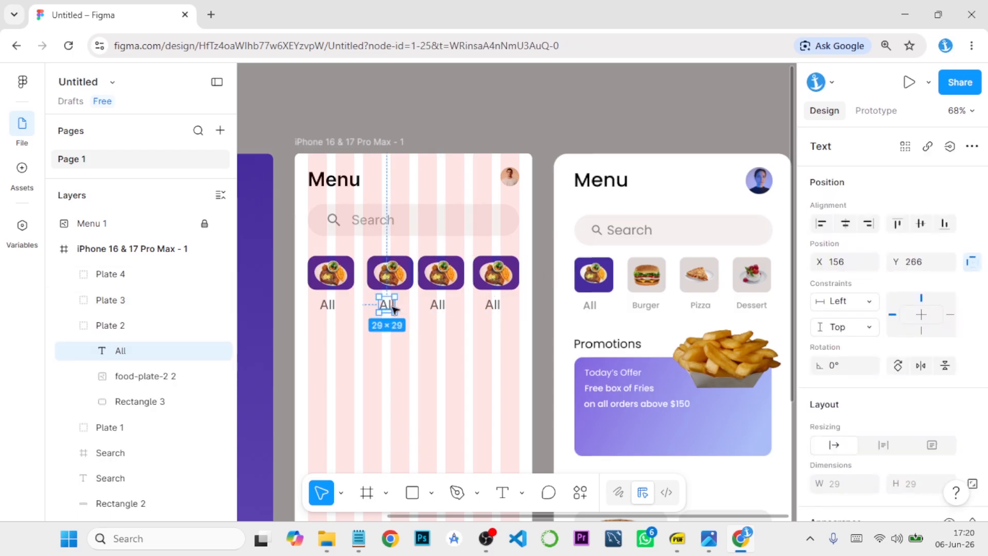
double_click(392, 305)
type("B")
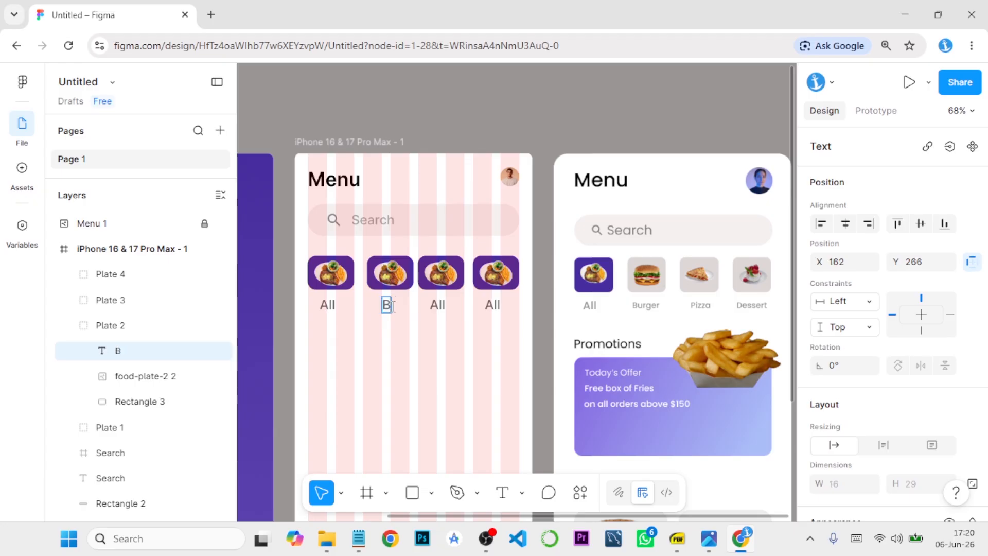
type("urger")
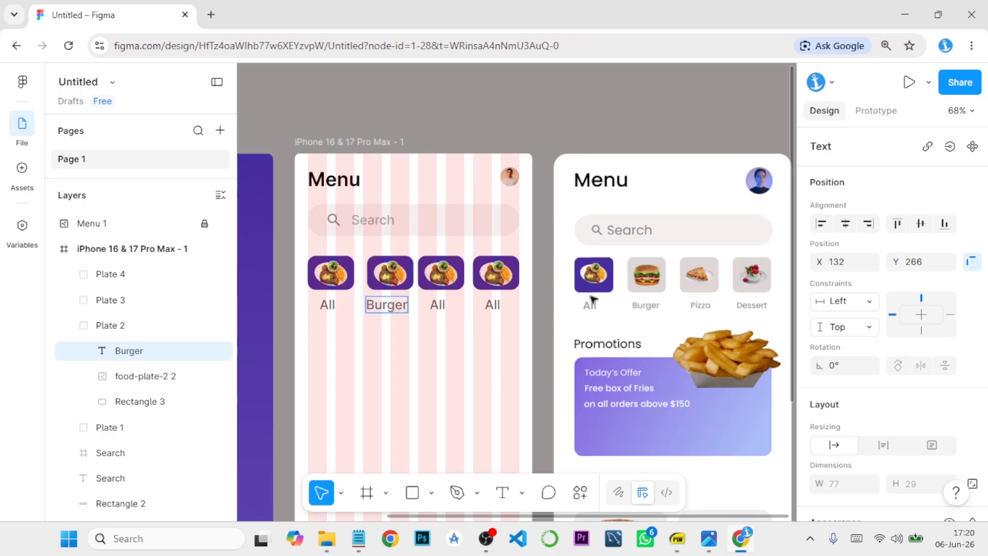
- Change the label under the third food tile to Pizza
double_click(438, 305)
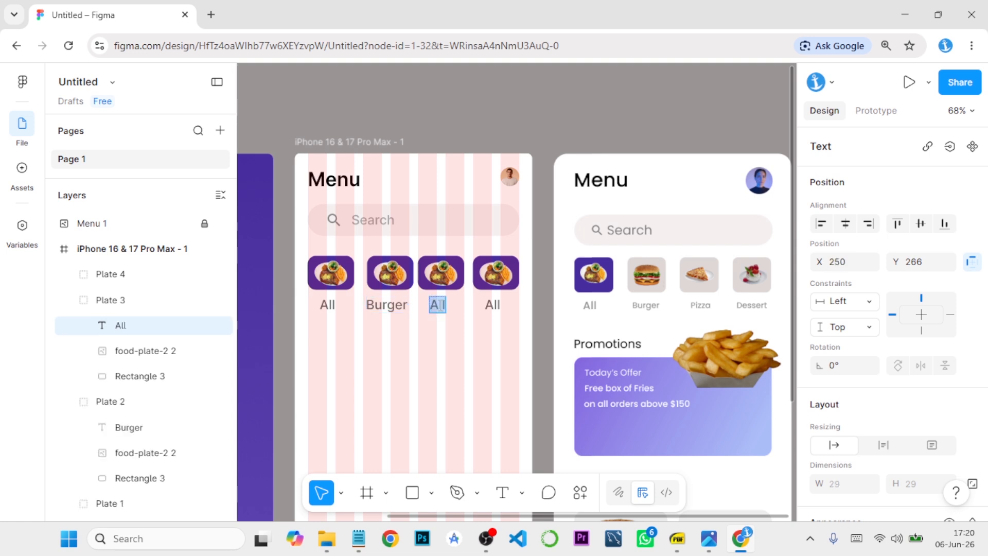
type("Pzza")
key("BackSpace")
key("BackSpace")
key("BackSpace")
key("BackSpace")
type("Pizza")
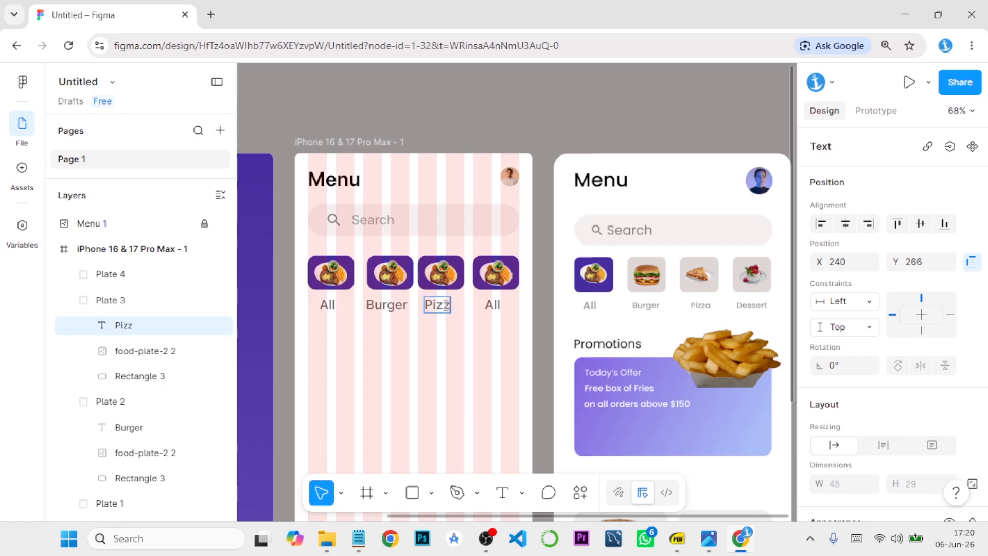
- Change the label under the fourth food tile to Dessert
double_click(494, 306)
type("D")
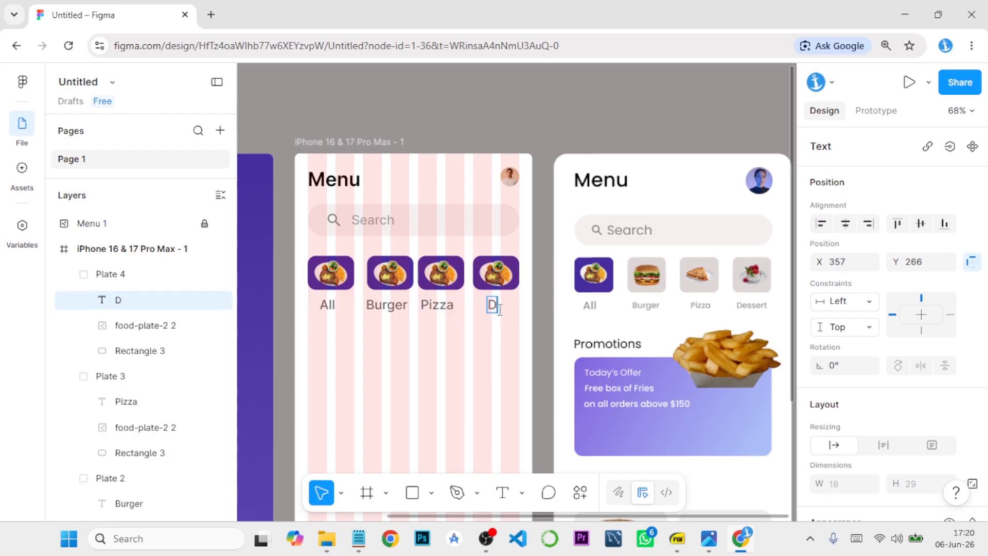
type("ws")
key("BackSpace")
key("BackSpace")
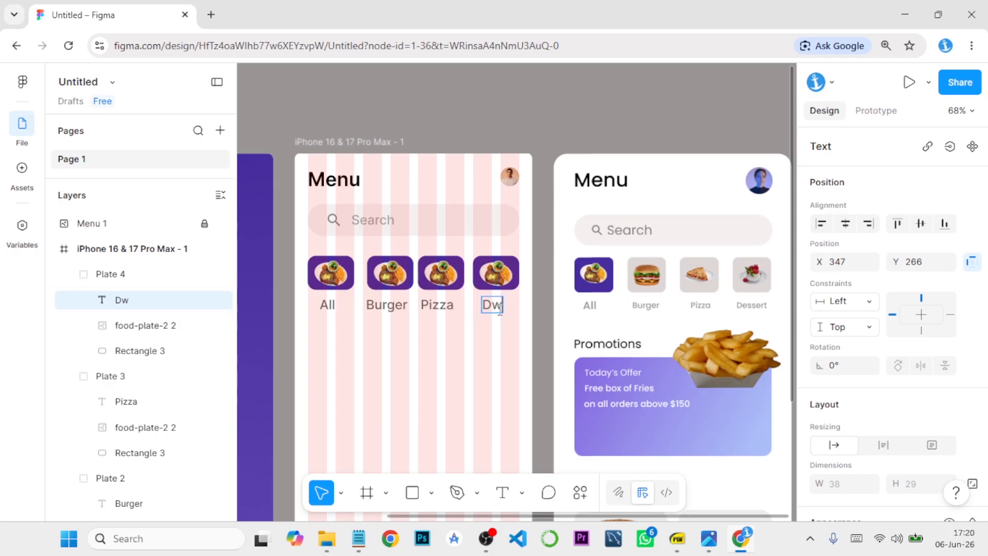
type("essert")
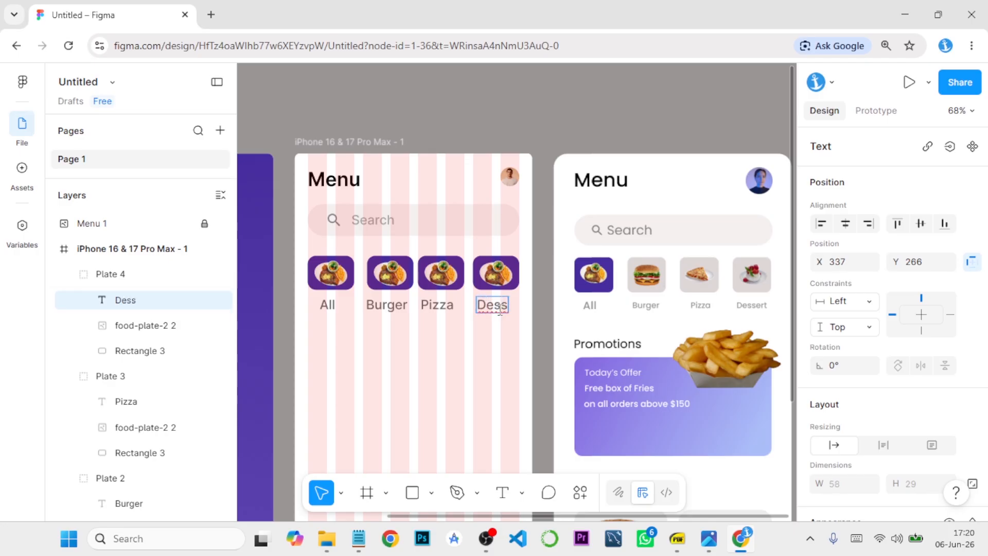
- Set the Burger label's font size to 16 and nudge the label slightly to the right beneath its tile
left_click(404, 306)
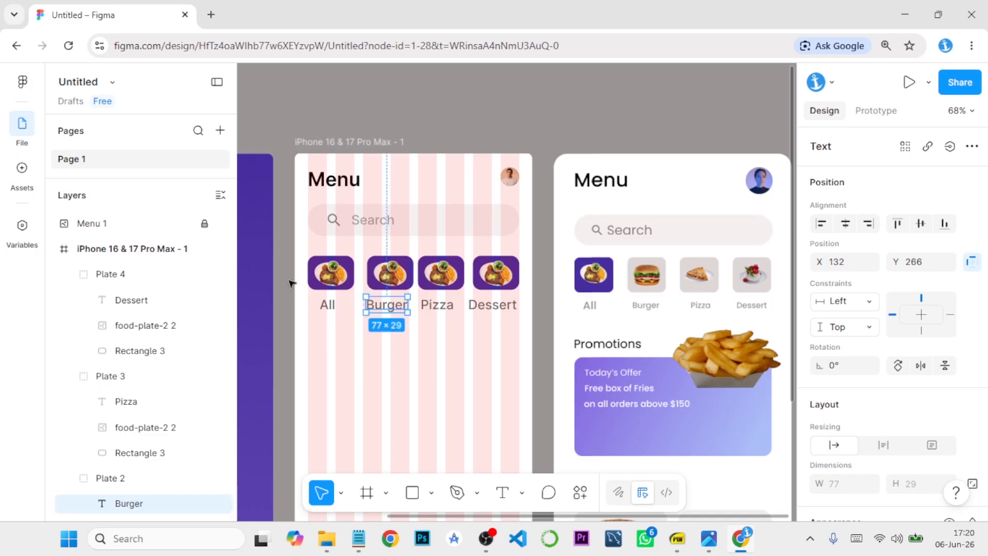
scroll(914, 407, "down", 5)
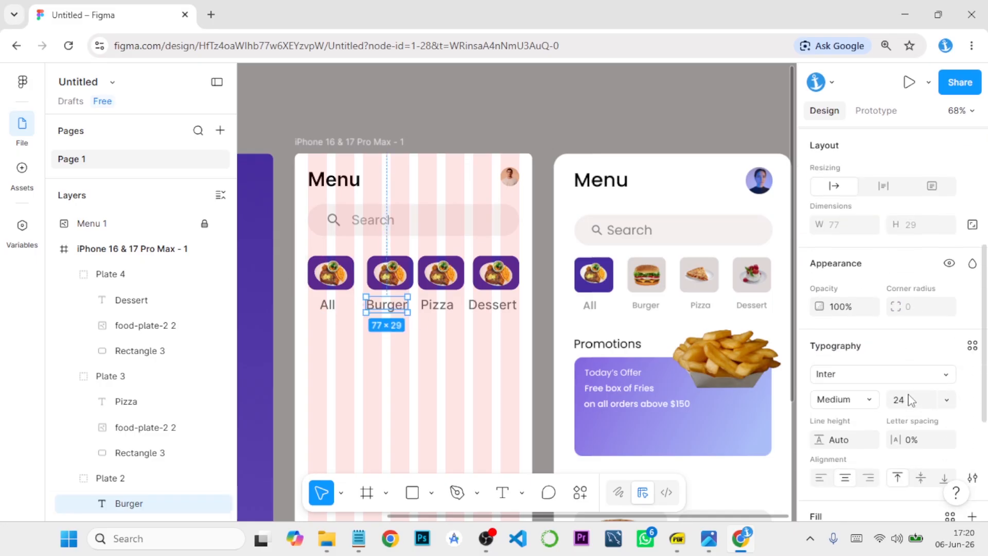
left_click(942, 368)
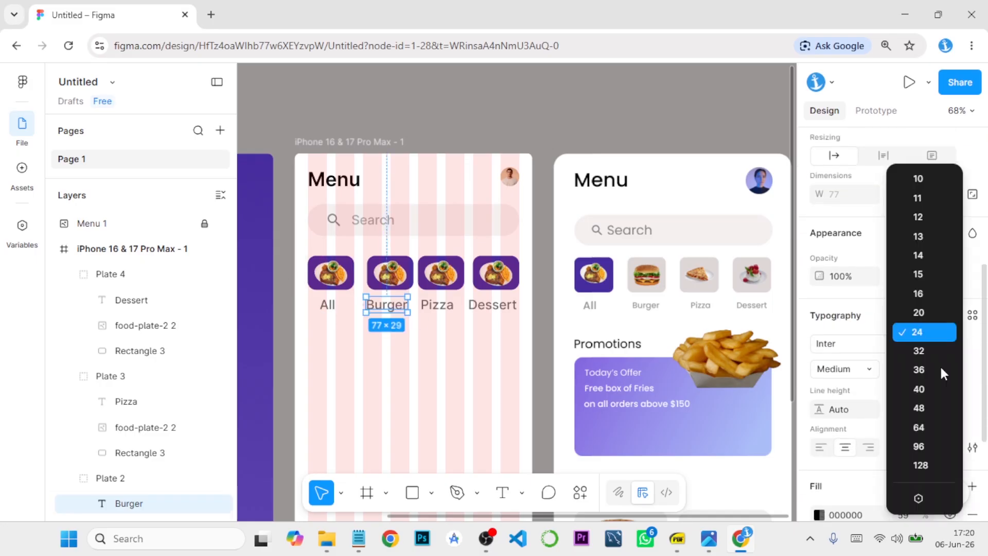
left_click(927, 299)
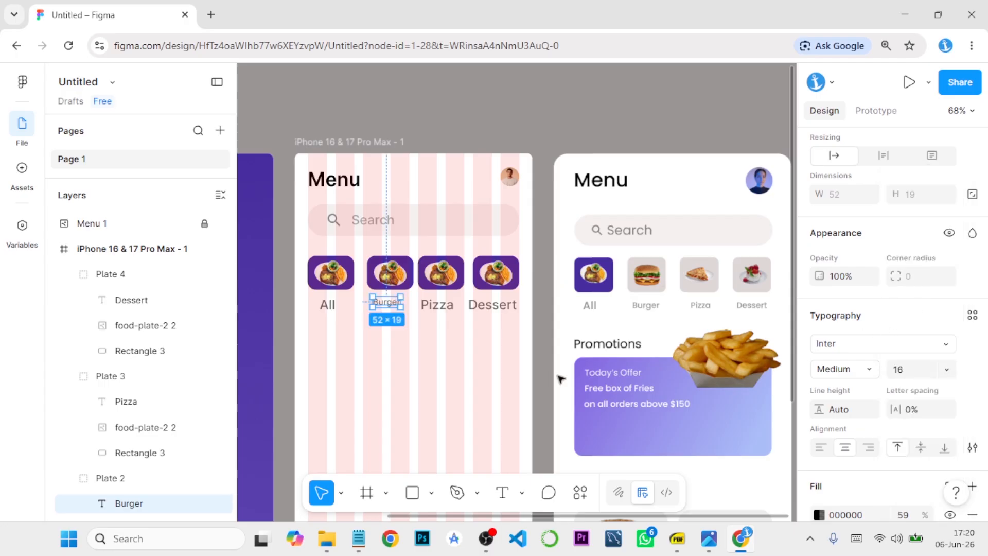
key("Right")
key("Right")
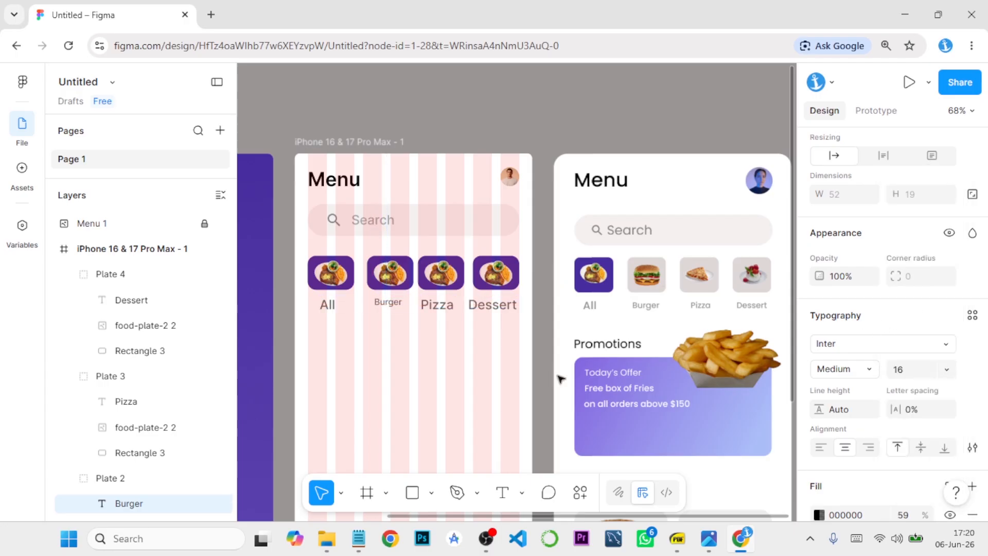
- Set the font size of the Pizza and Dessert labels together to 16
left_click(445, 302)
double_click(446, 306)
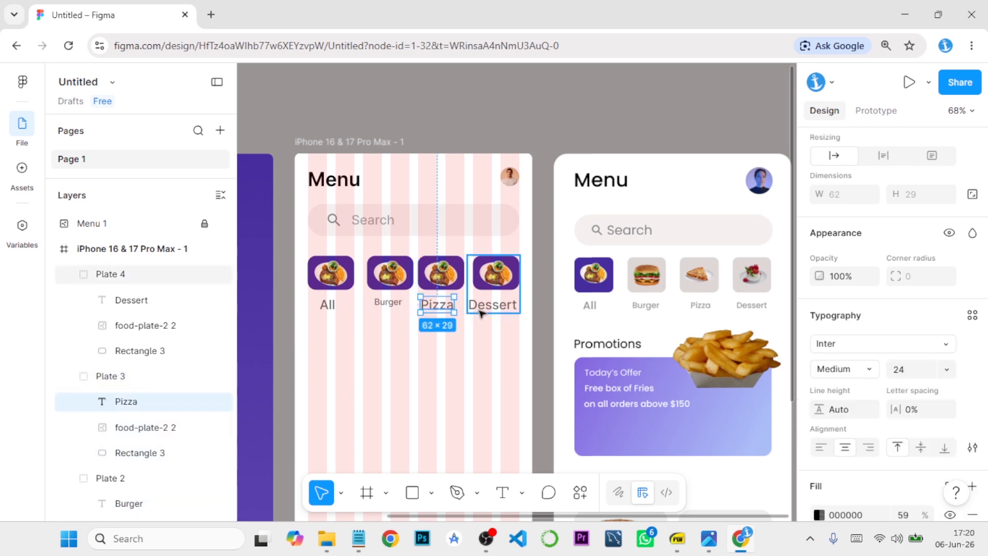
left_click(489, 307, "shift")
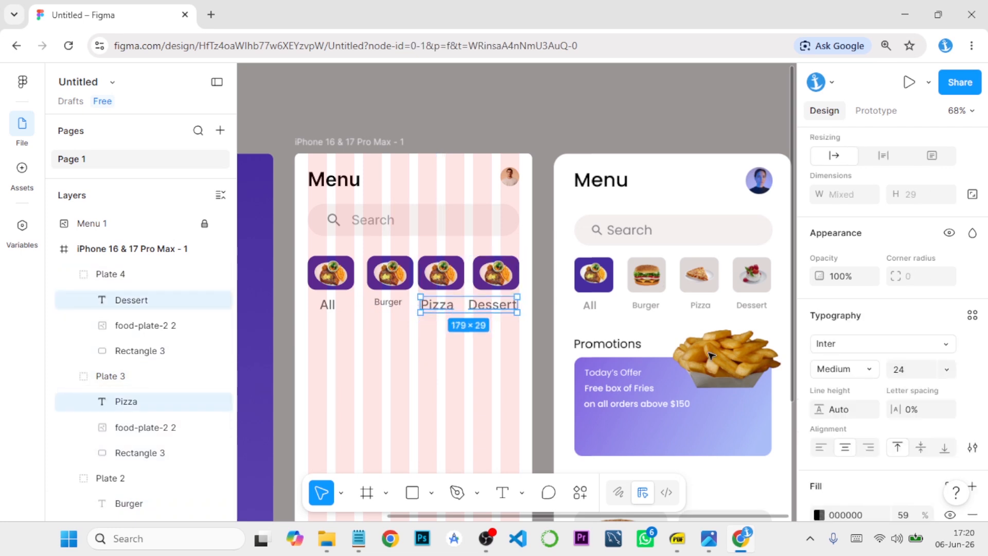
left_click(946, 369)
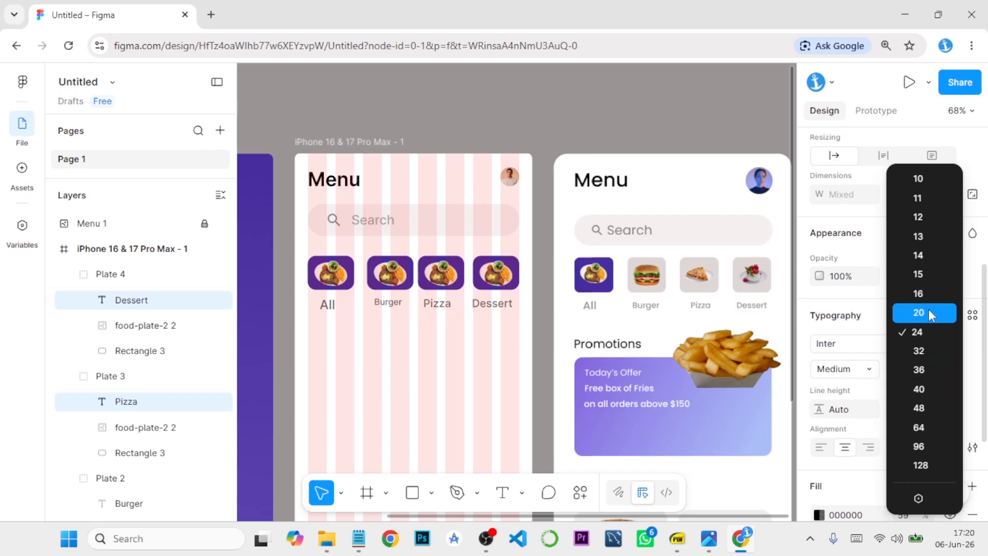
left_click(928, 295)
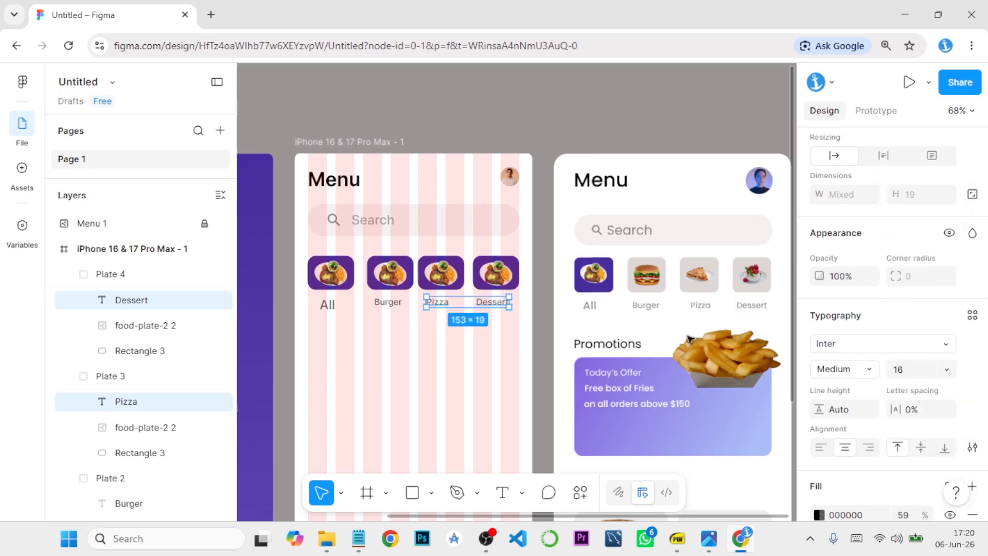
left_click(547, 325)
- Move the Dessert label to X 340 and the Pizza label to X 248, beneath the middle of their tiles
left_click(505, 304)
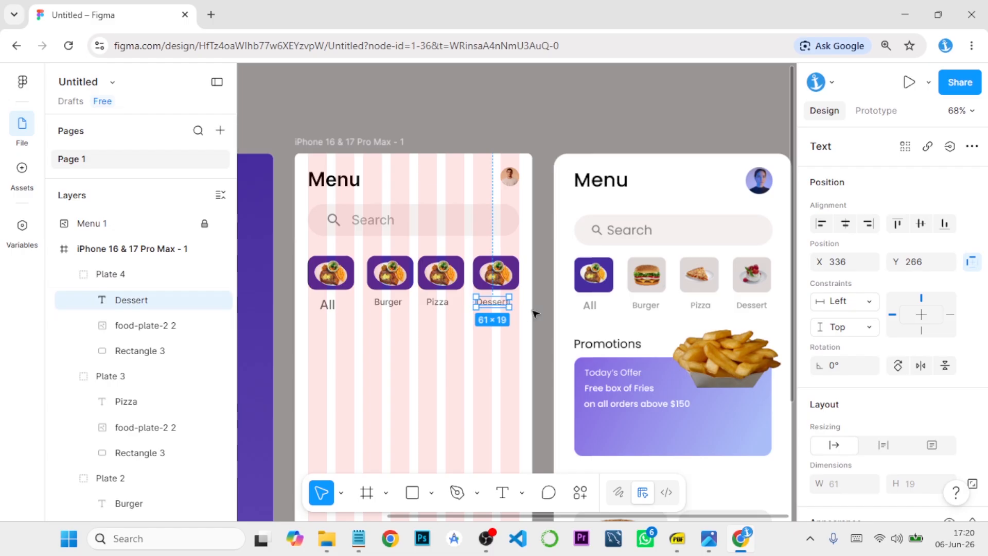
key("Right")
key("Right")
key("Right")
key("Right")
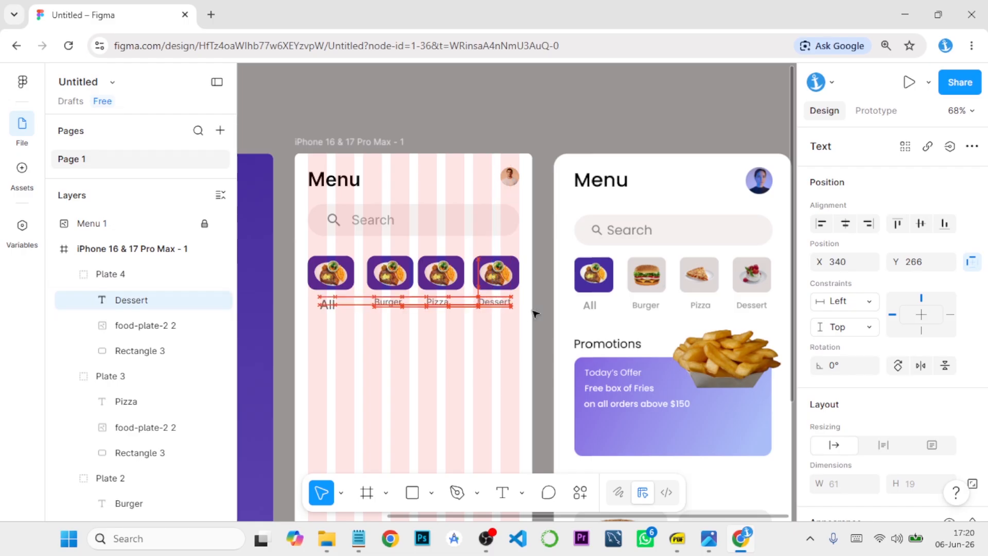
double_click(439, 305)
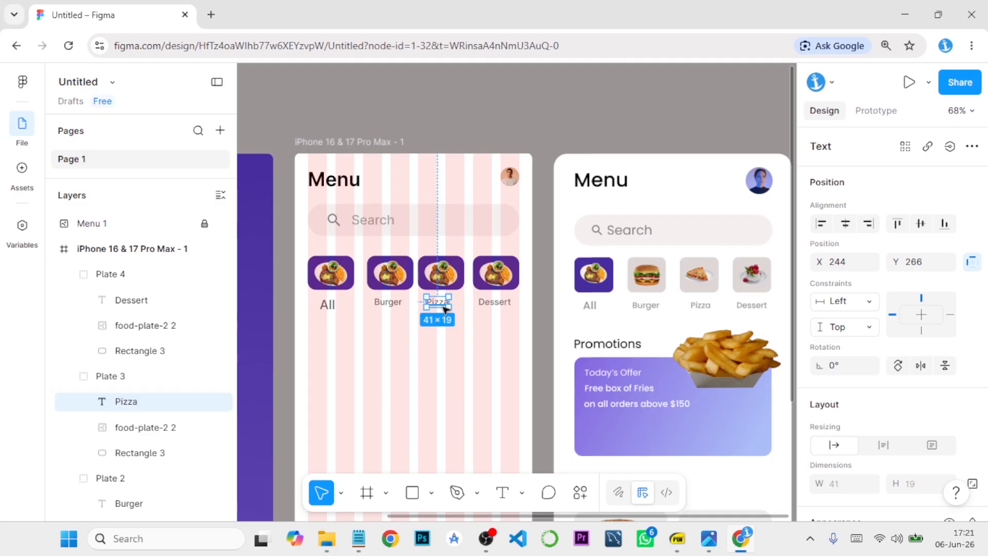
left_click_drag(445, 308, 447, 307)
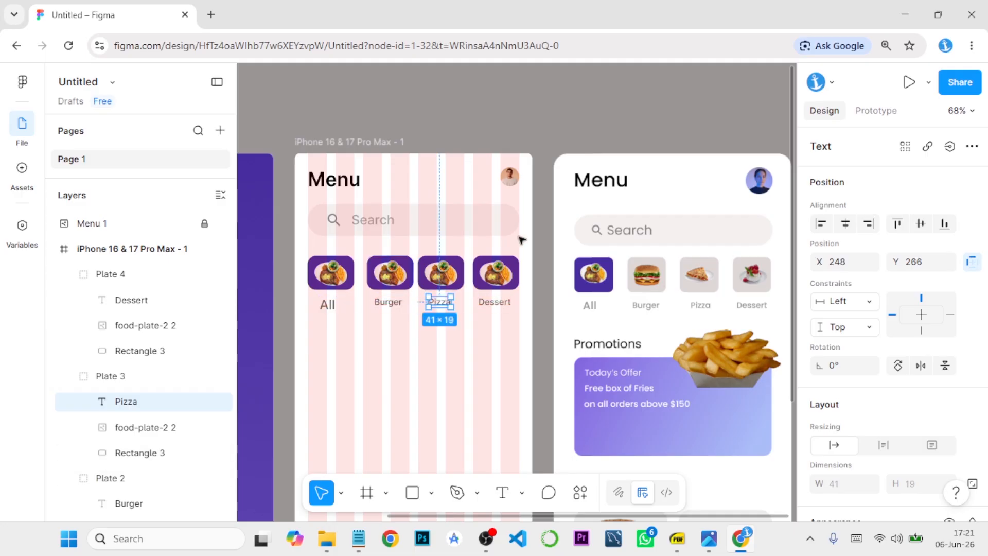
left_click(540, 239)
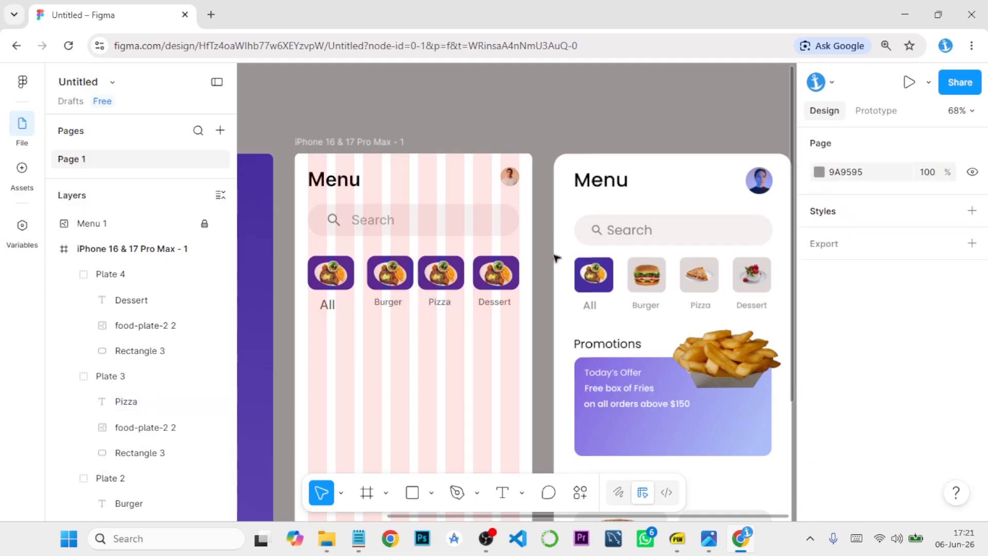
- Recolour the background rectangles of the Burger, Pizza and Dessert tiles together to DDD7D7, sampled from the reference's grey Burger tile
scroll(555, 257, "down", 3)
scroll(616, 247, "up", 2)
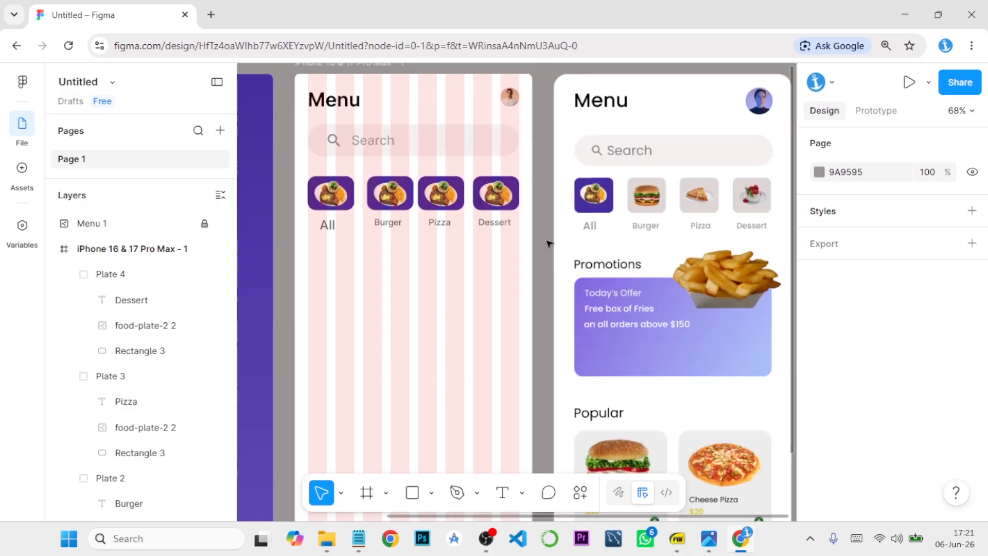
left_click(409, 193)
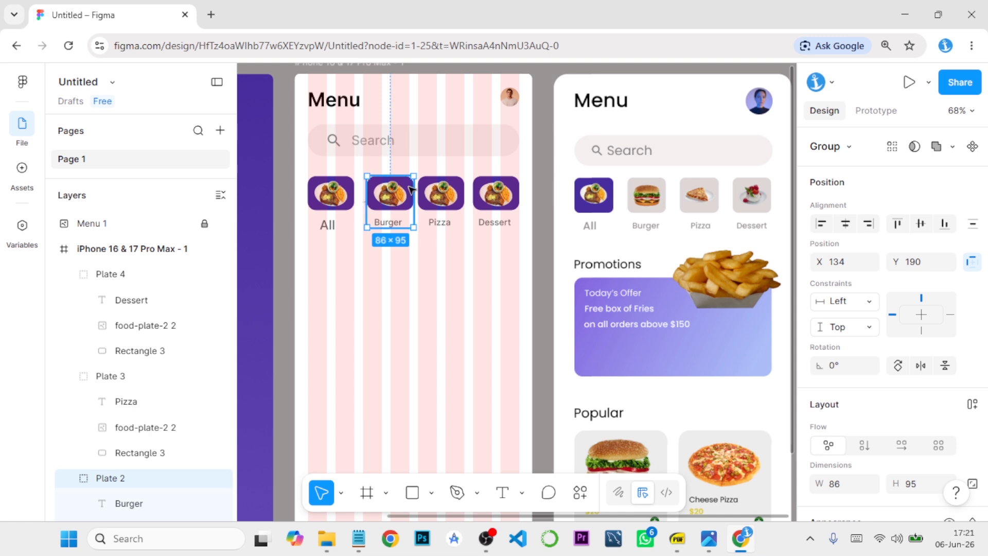
double_click(410, 192)
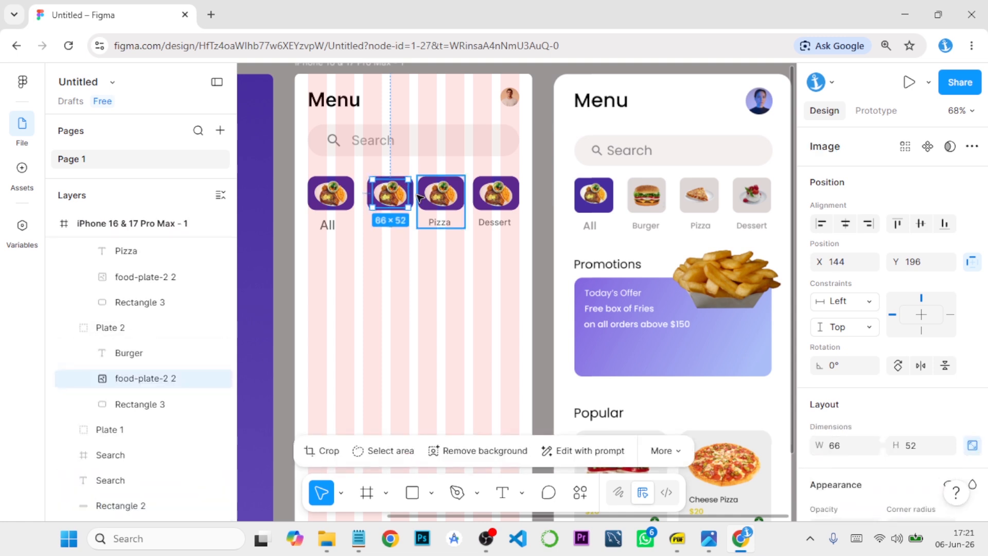
left_click(141, 406)
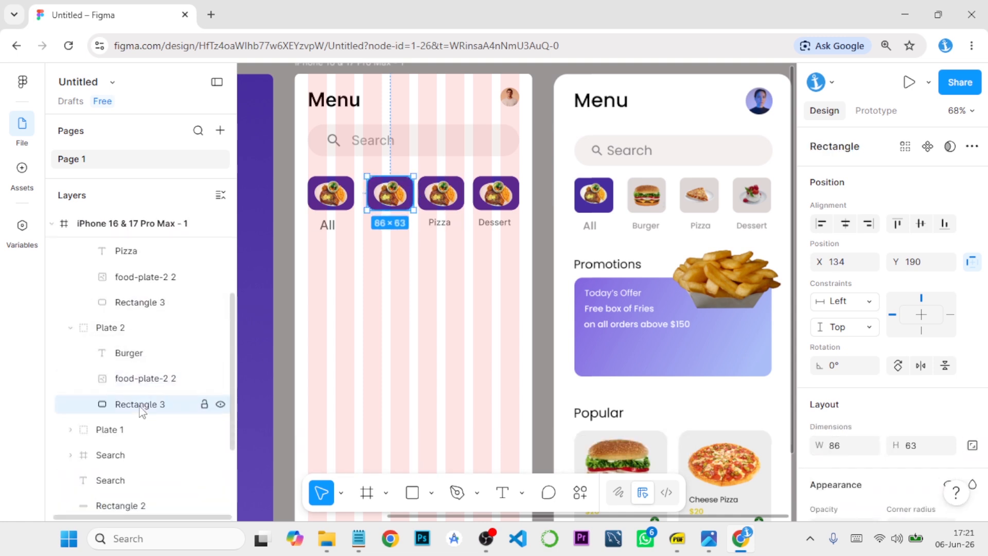
left_click(166, 303, "shift")
scroll(170, 309, "up", 4)
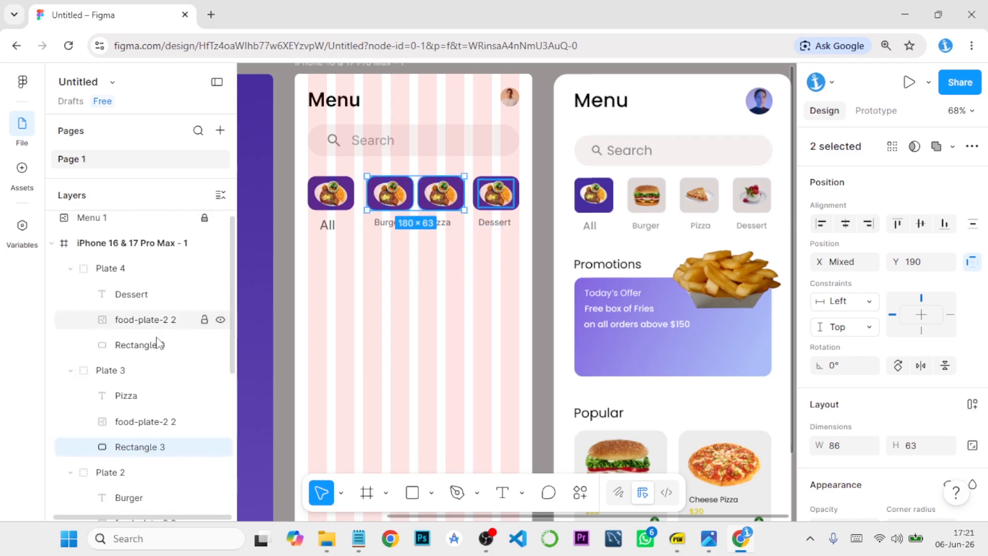
left_click(156, 344, "shift")
scroll(867, 427, "down", 5)
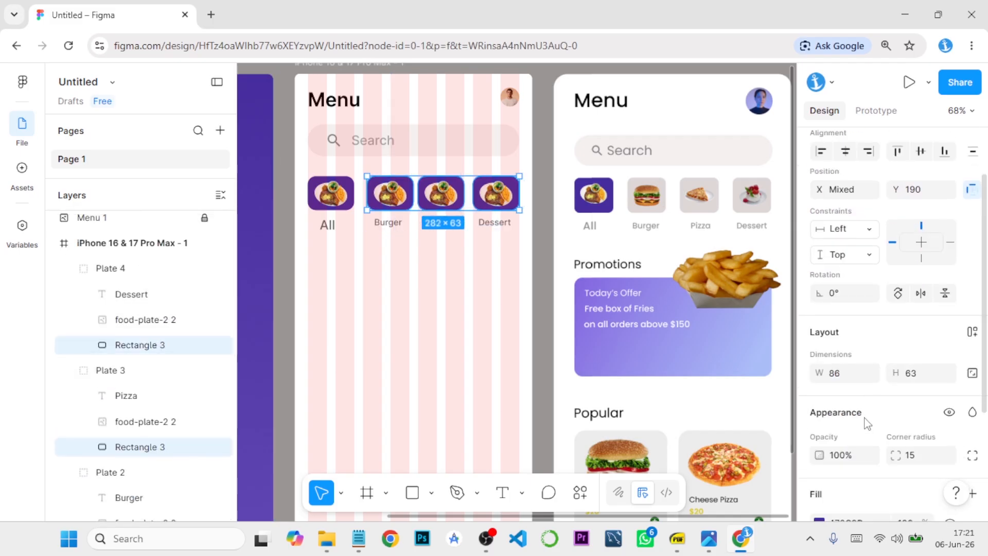
left_click(818, 378)
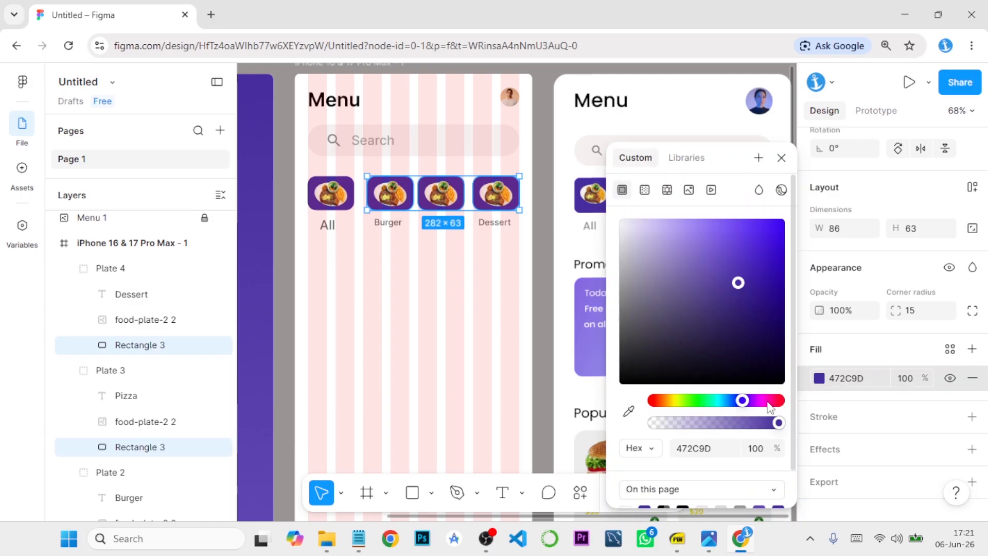
left_click_drag(731, 171, 728, 261)
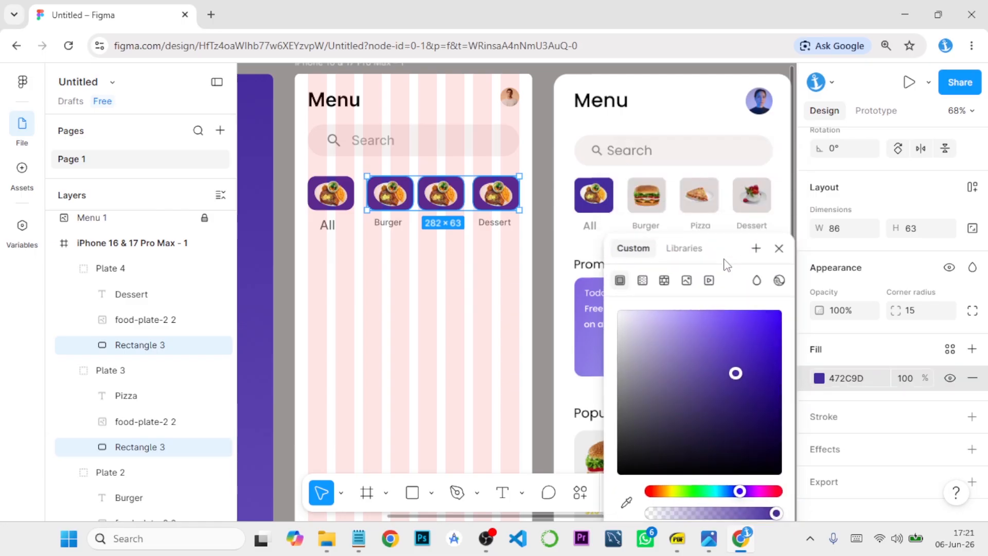
left_click(626, 503)
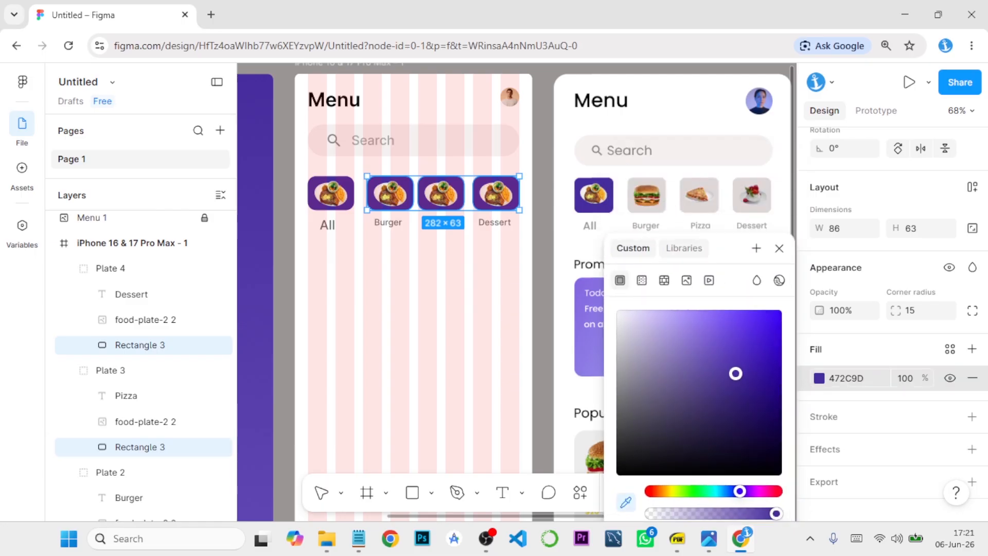
left_click(664, 203)
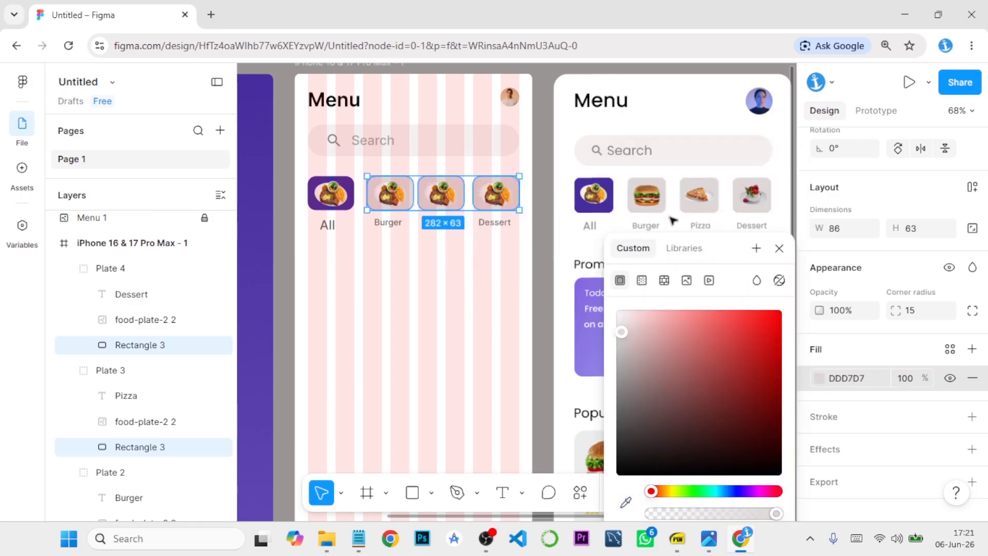
left_click(779, 248)
left_click(547, 274)
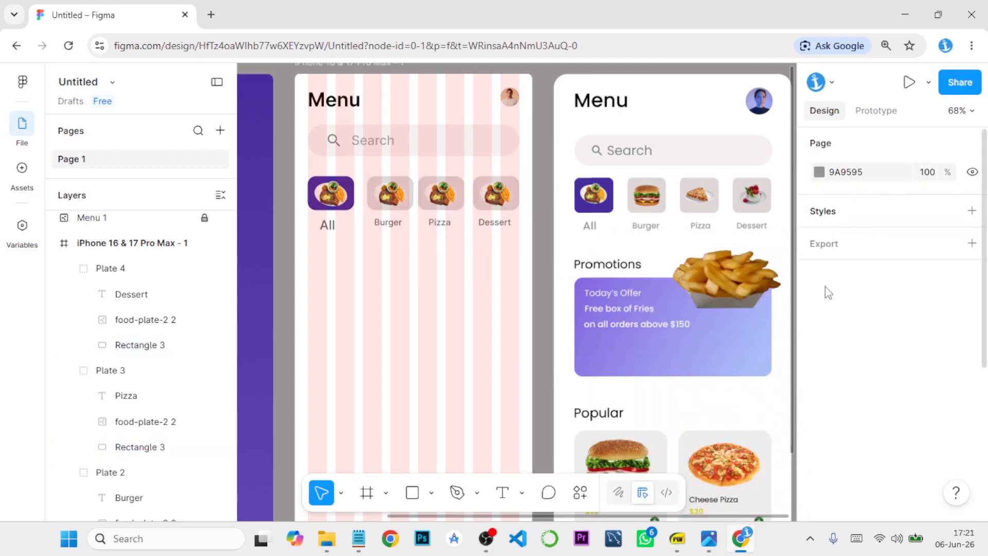
- Hide the Menu frame's 8-column layout guide to examine the category row without it, and show the guide again
left_click(404, 64)
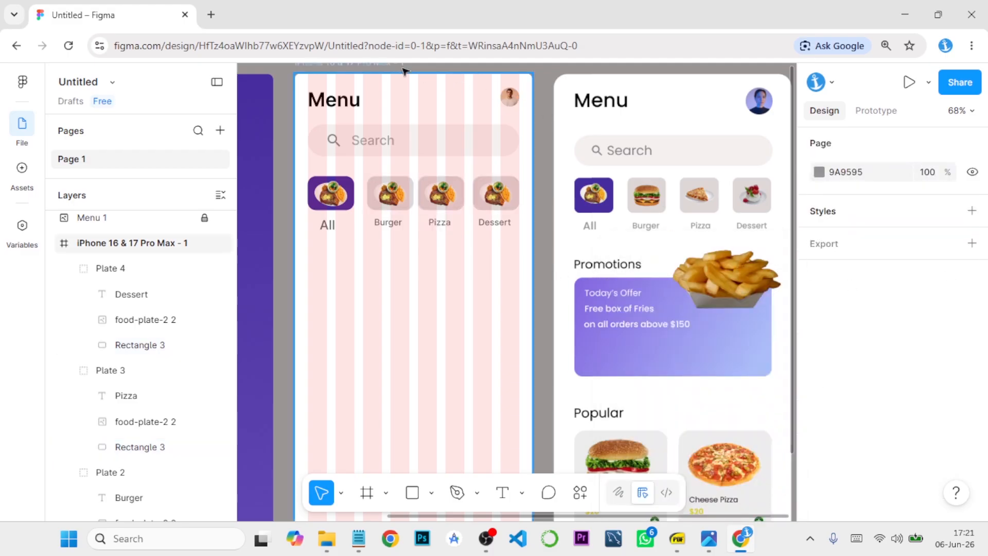
scroll(900, 293, "down", 5)
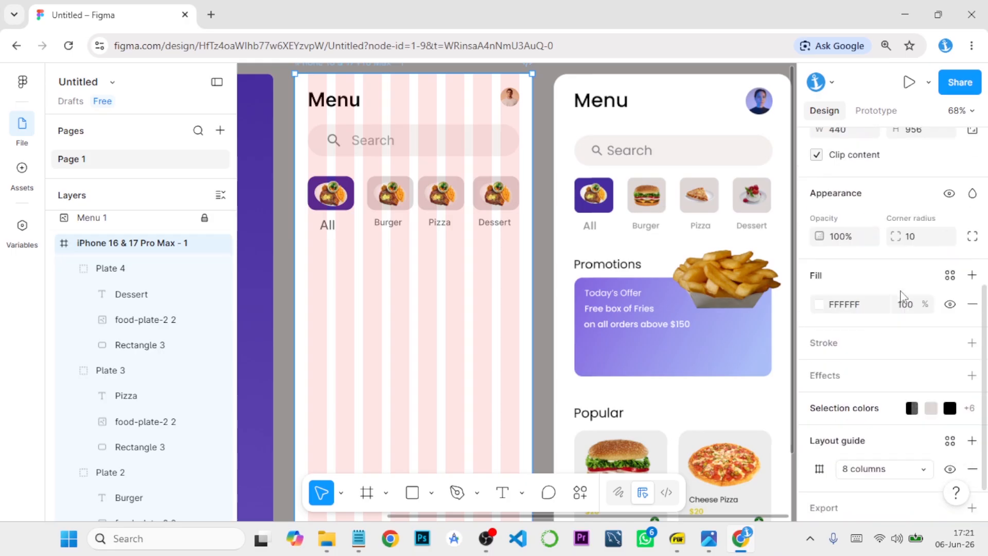
scroll(951, 314, "down", 1)
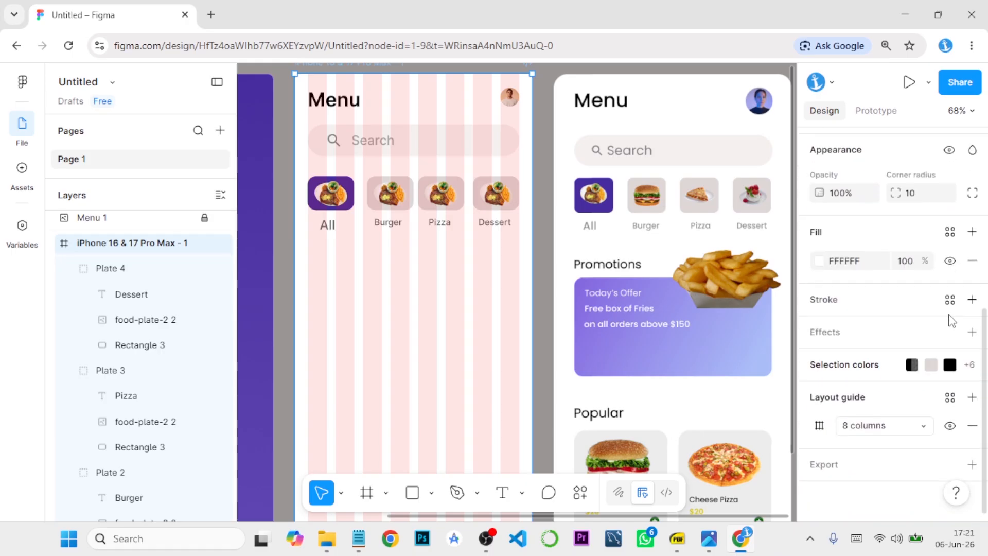
left_click(950, 427)
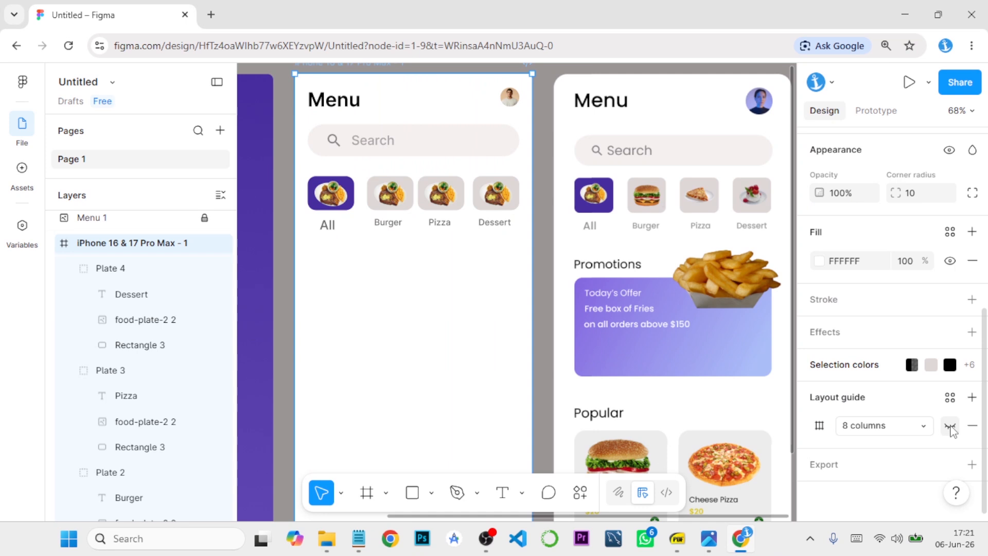
left_click(950, 427)
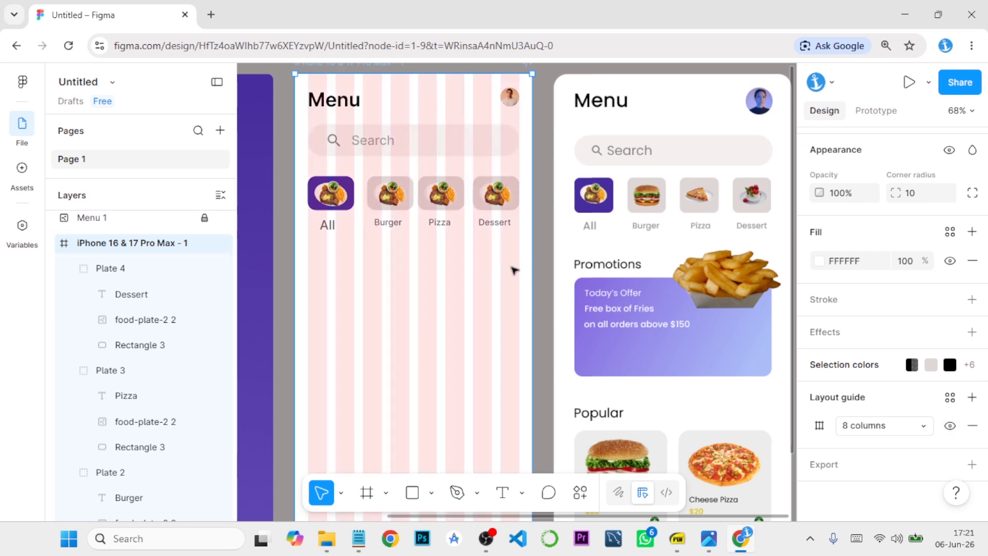
- Draw a promotion card rectangle of about 392 × 207 spanning the columns below the category row, with a corner radius of 15
scroll(514, 270, "down", 3)
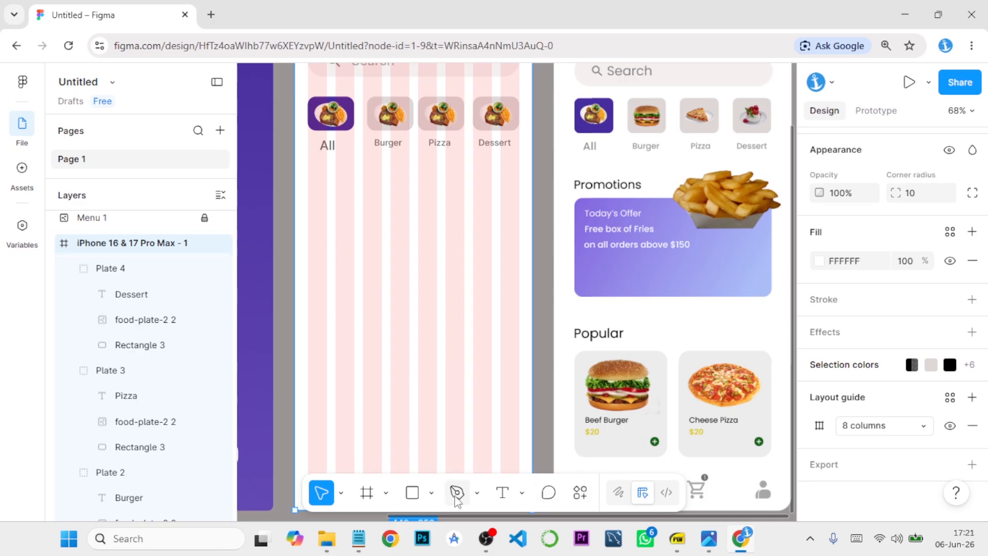
left_click(432, 495)
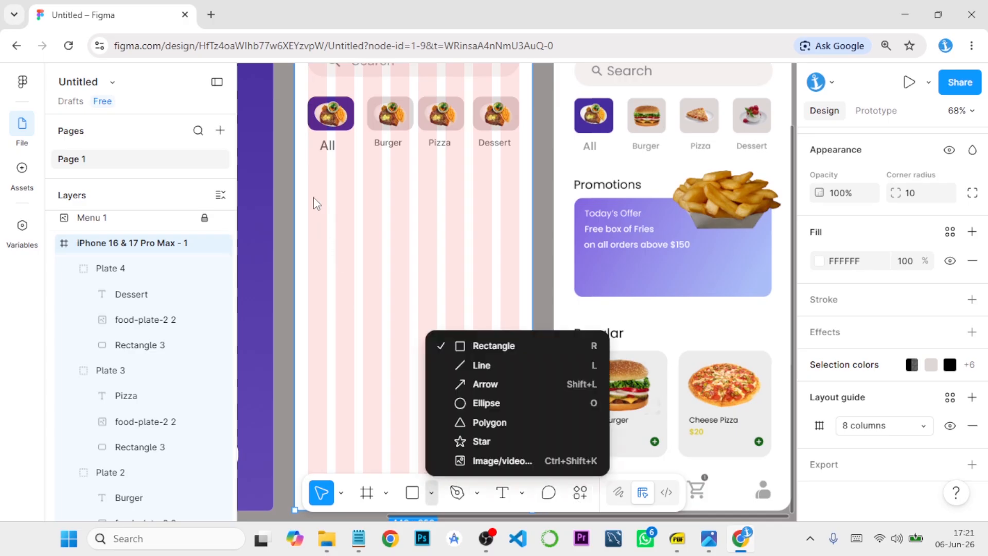
left_click(463, 345)
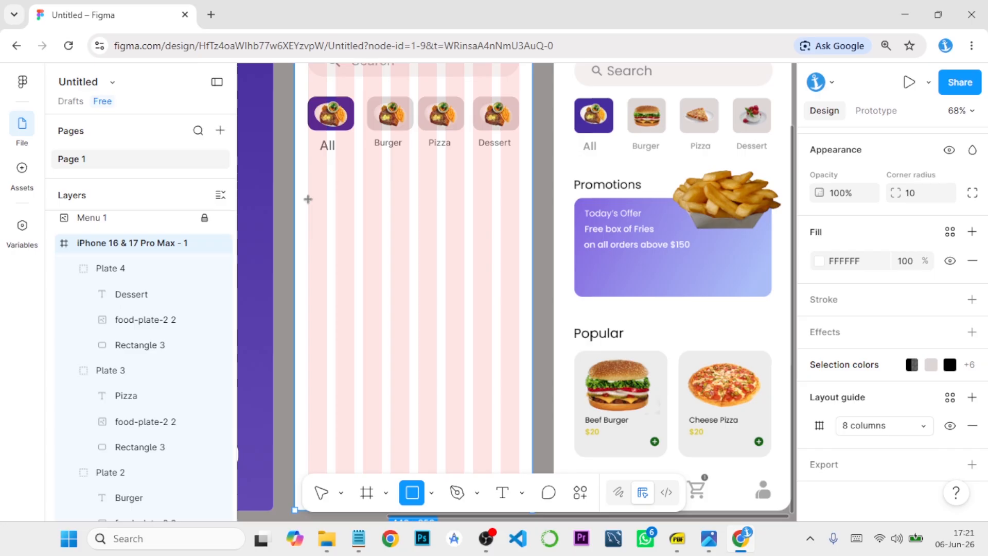
left_click_drag(308, 199, 518, 311)
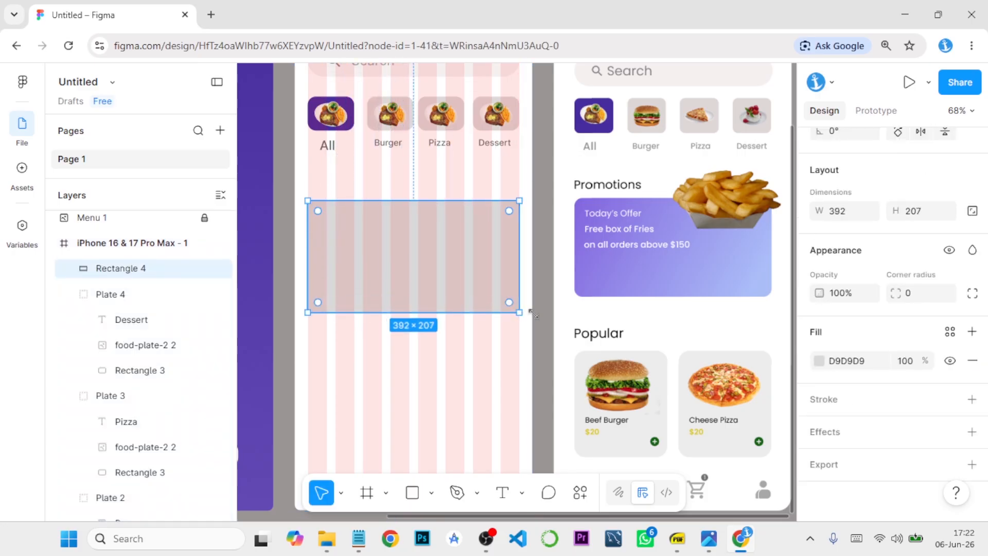
left_click(917, 296)
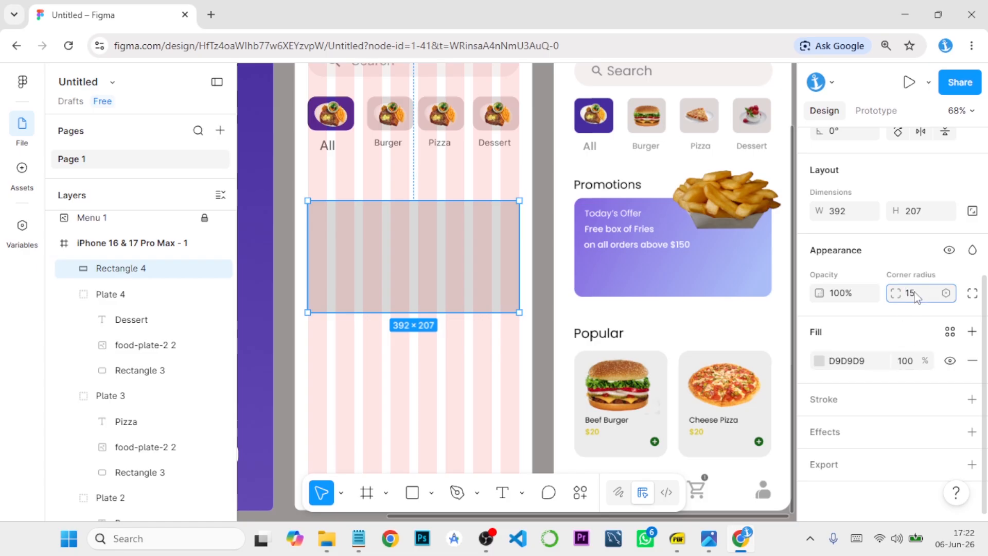
type("15")
key("Return")
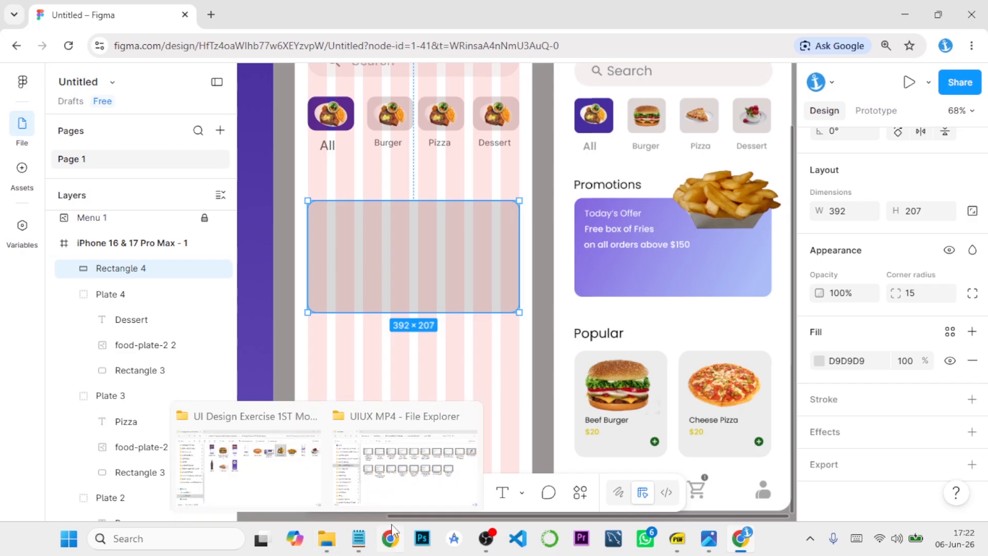
- Bring in the fries-3 image from the exercise folder, scale it to about 164 × 88 and place it over the card's upper-right corner
left_click(298, 484)
left_click_drag(815, 153, 522, 321)
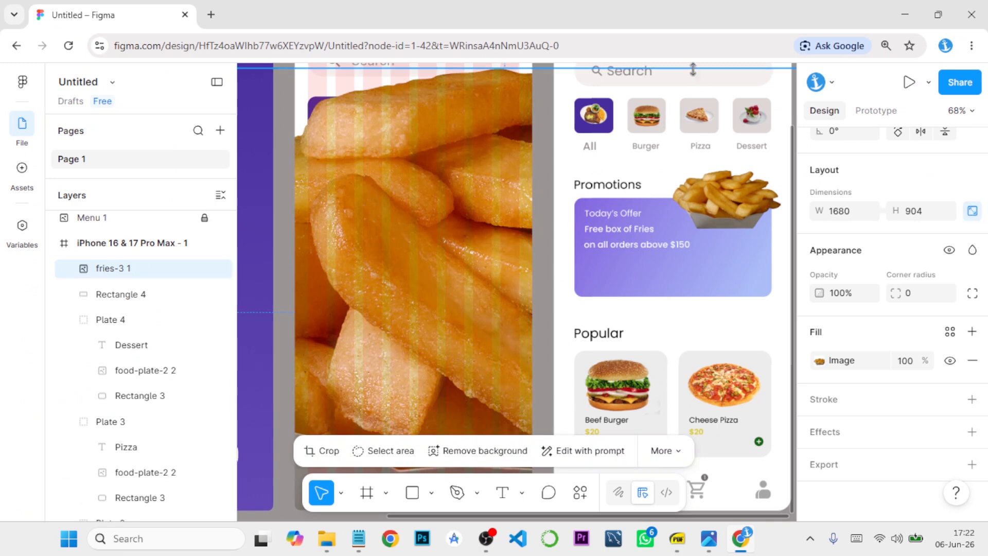
left_click_drag(693, 69, 494, 220)
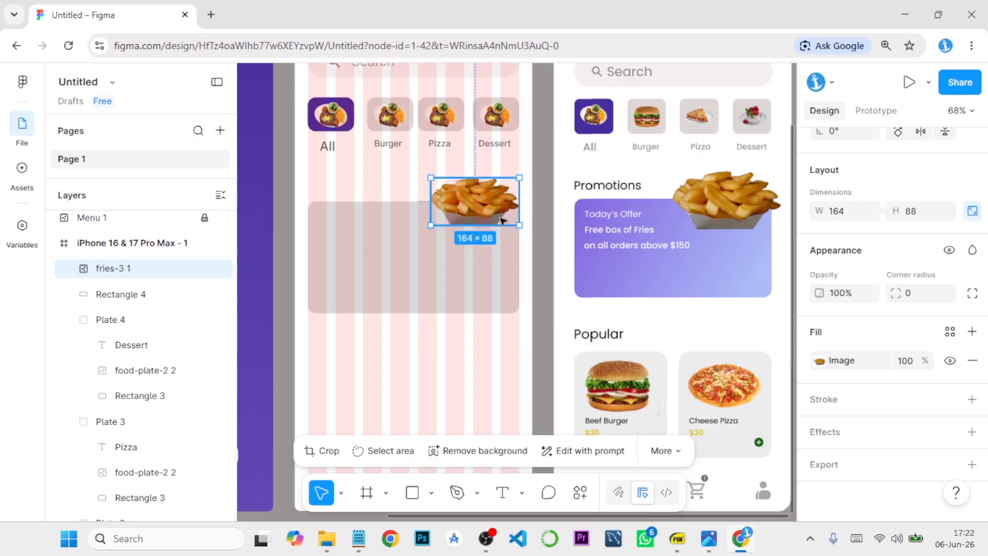
left_click(540, 233)
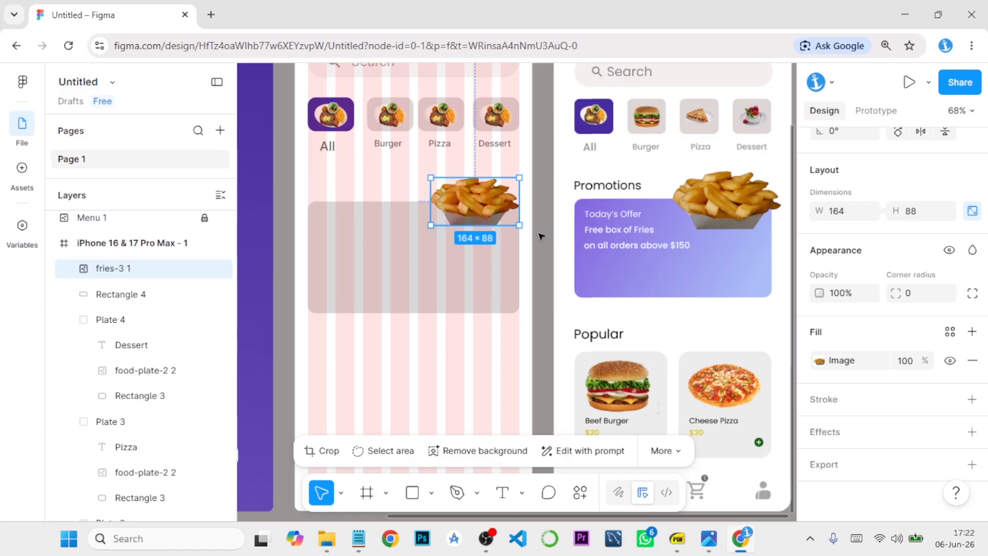
- Change the grey promotion rectangle's fill from a solid colour to a linear gradient
left_click(511, 256)
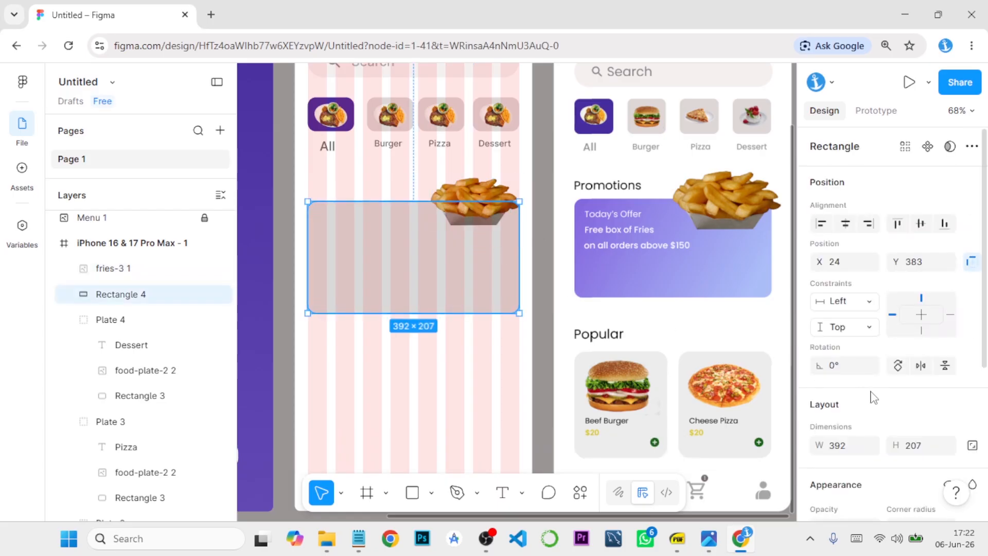
scroll(893, 330, "down", 3)
left_click(819, 450)
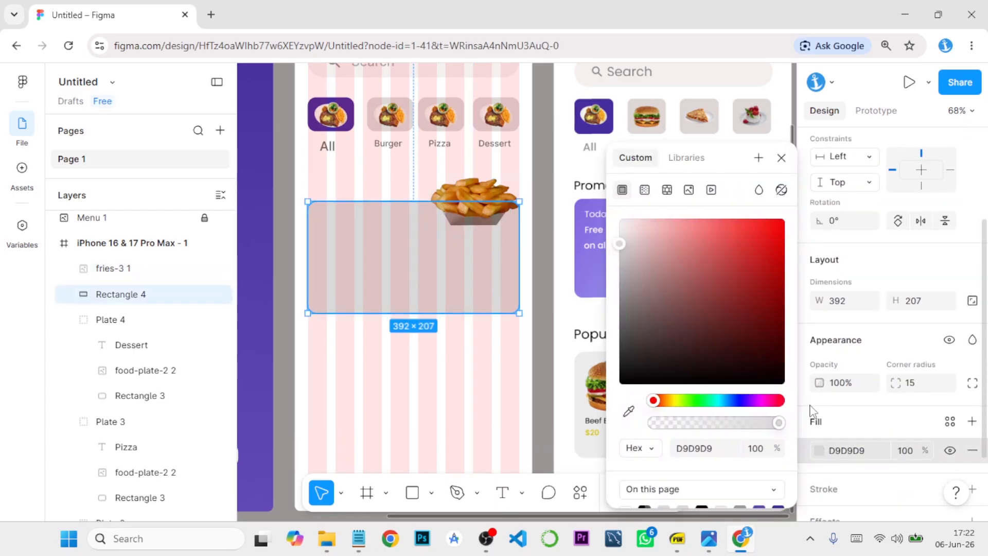
left_click_drag(725, 160, 867, 152)
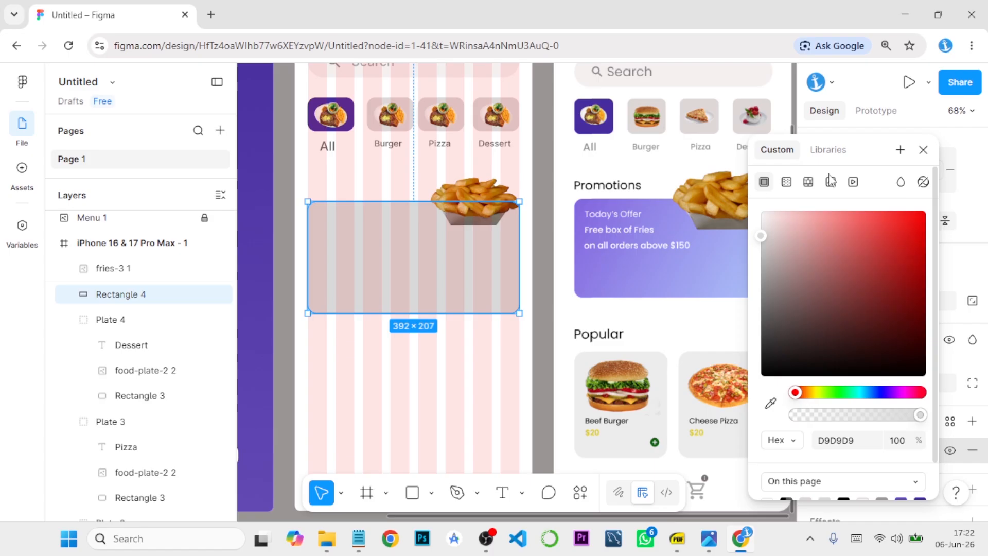
left_click(786, 181)
- Set the gradient's 0% stop to 8D7CE5 by sampling the purple of the reference promotion card
left_click(762, 247)
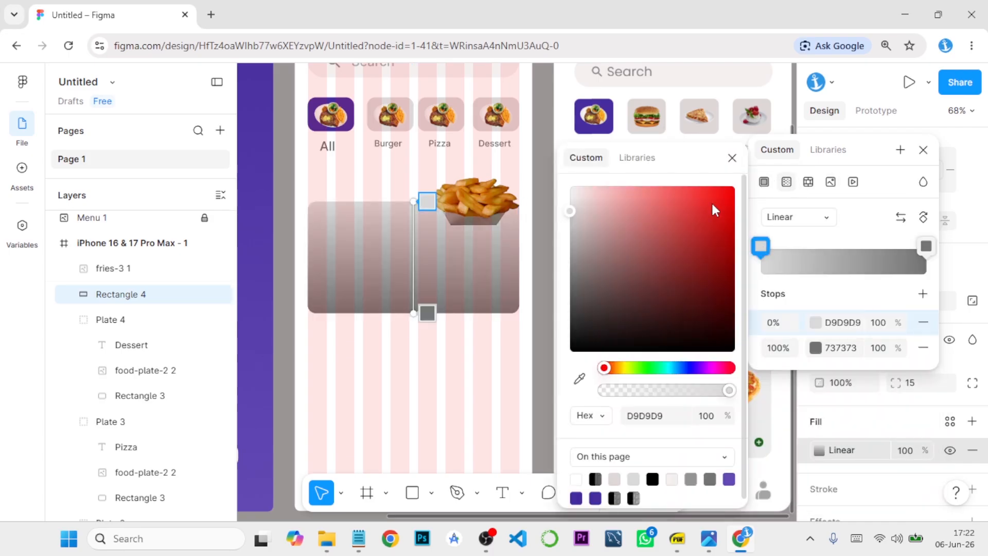
left_click_drag(676, 159, 881, 206)
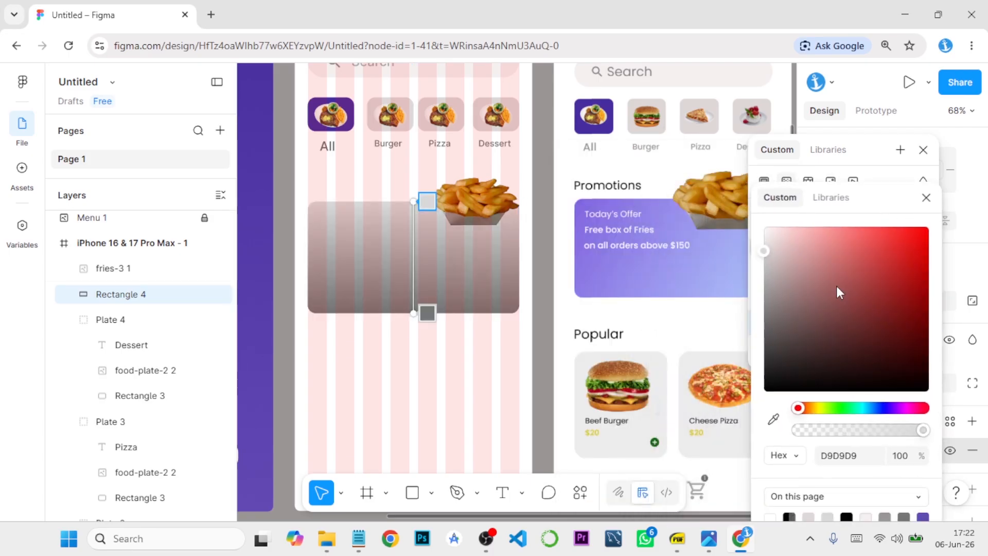
left_click(772, 418)
left_click(604, 260)
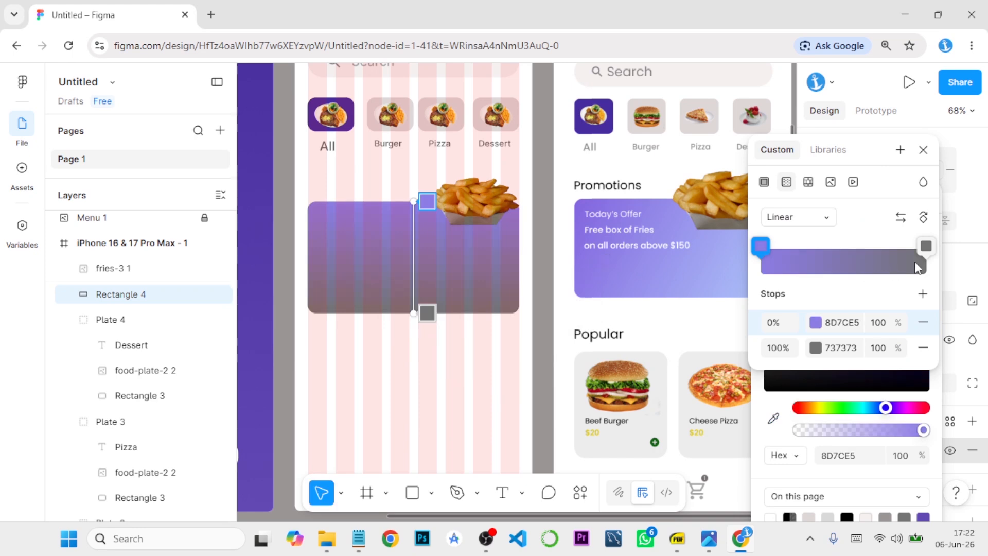
- Set the gradient's 100% stop to A4AEF3 by sampling the lighter side of the reference card, and close the fill settings
left_click(926, 247)
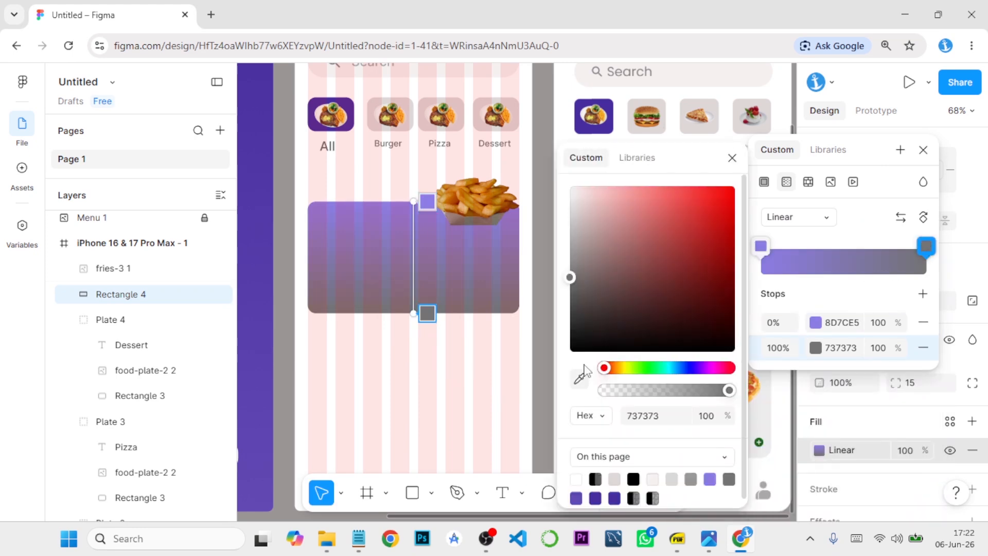
left_click_drag(669, 160, 890, 206)
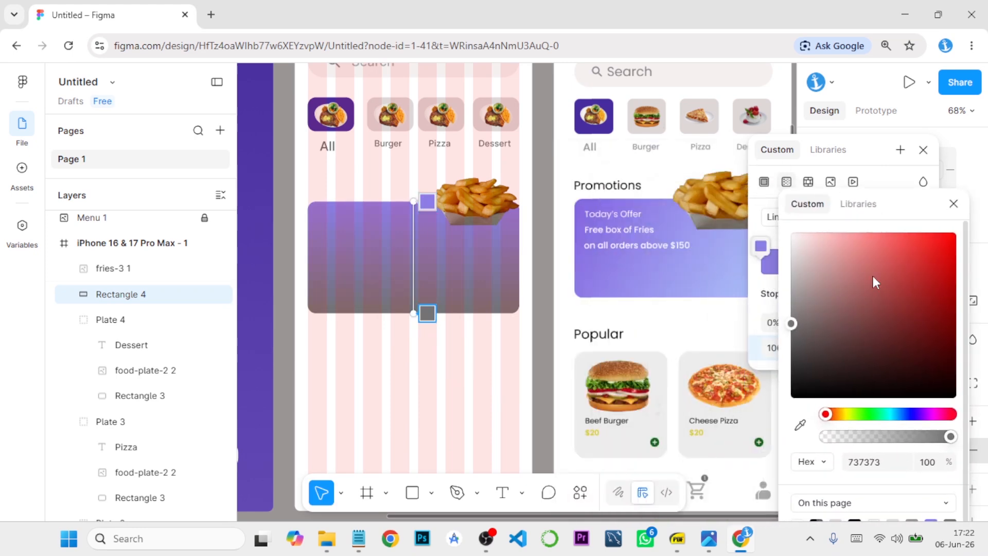
left_click(799, 421)
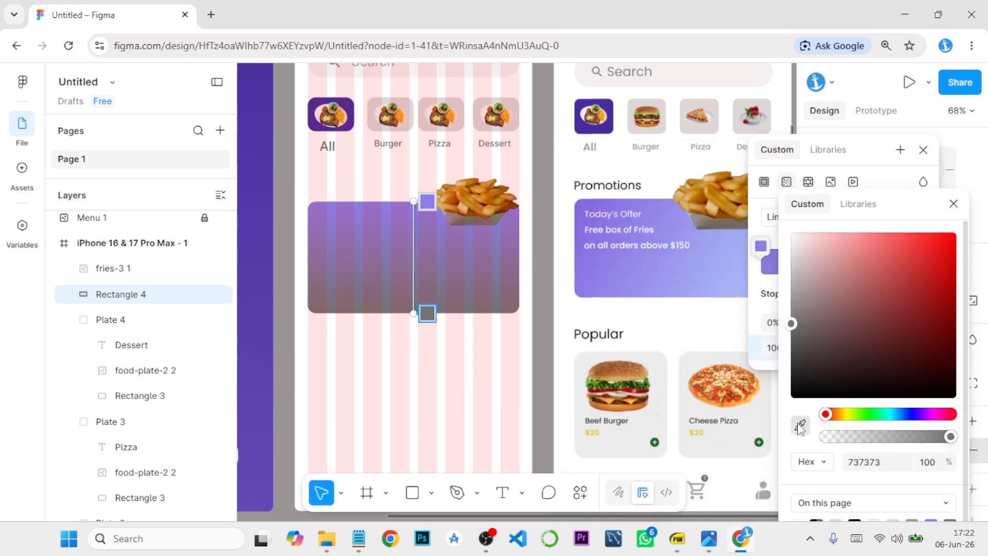
left_click(740, 247)
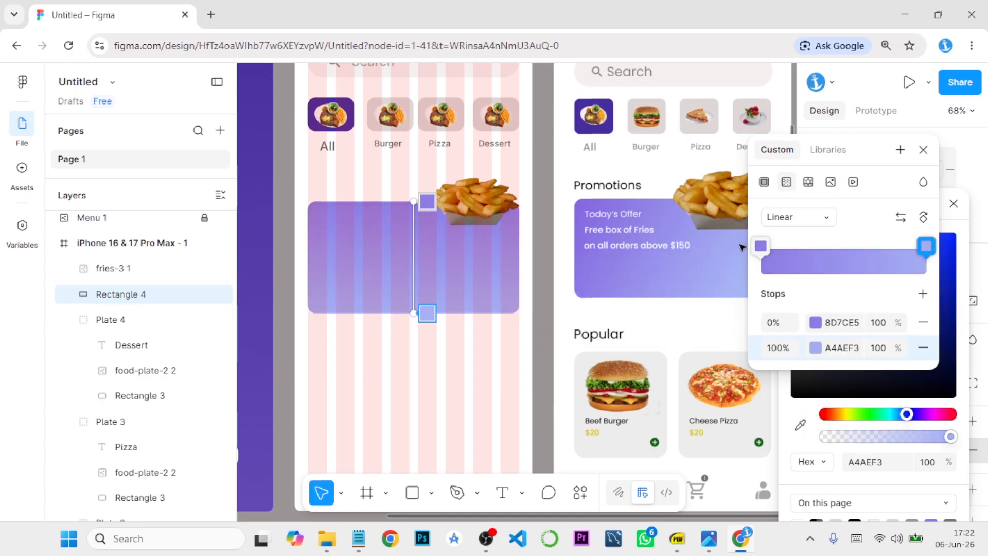
left_click(925, 150)
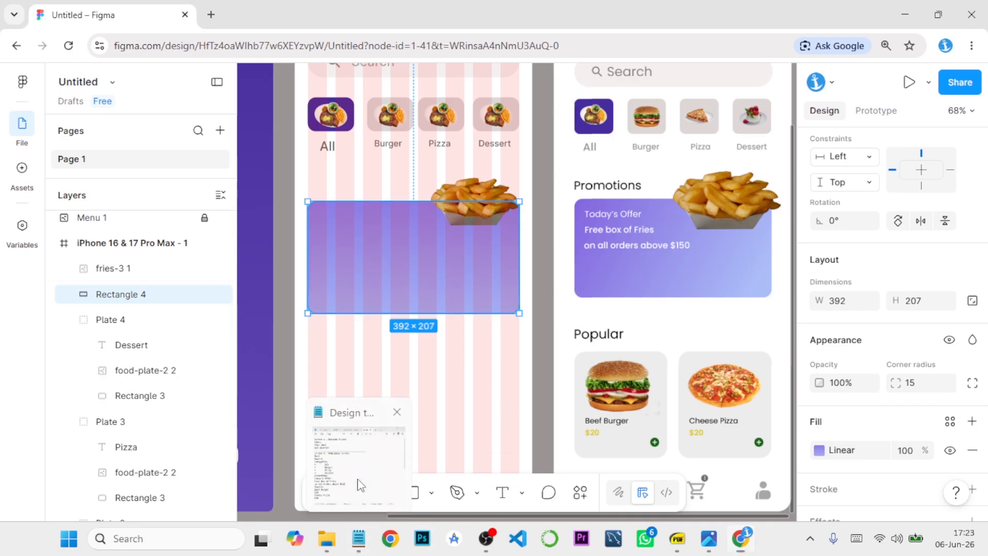
- Switch to the design text in Notepad, copy the three lines from "Today’s Offer" to "on all orders above $150", and return to Figma
left_click(358, 545)
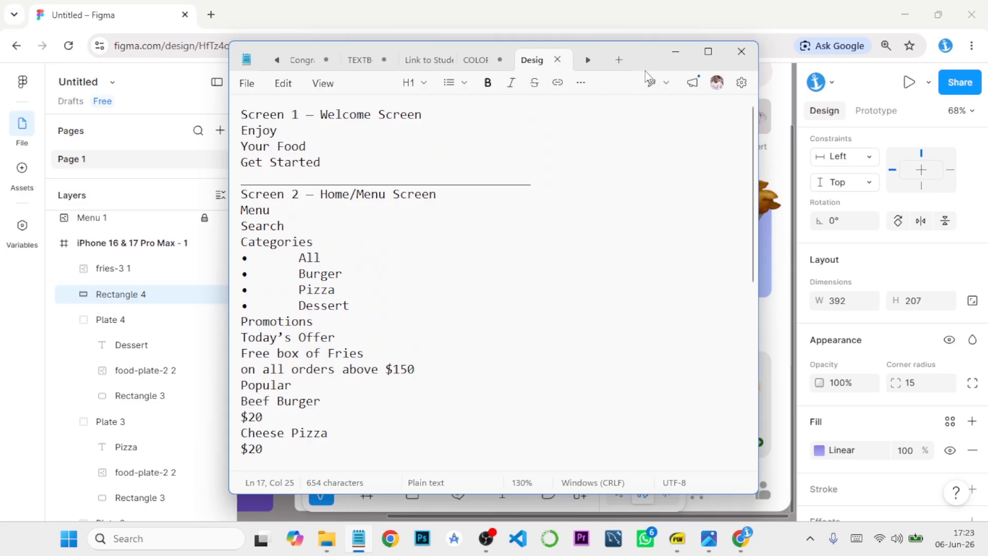
left_click(675, 53)
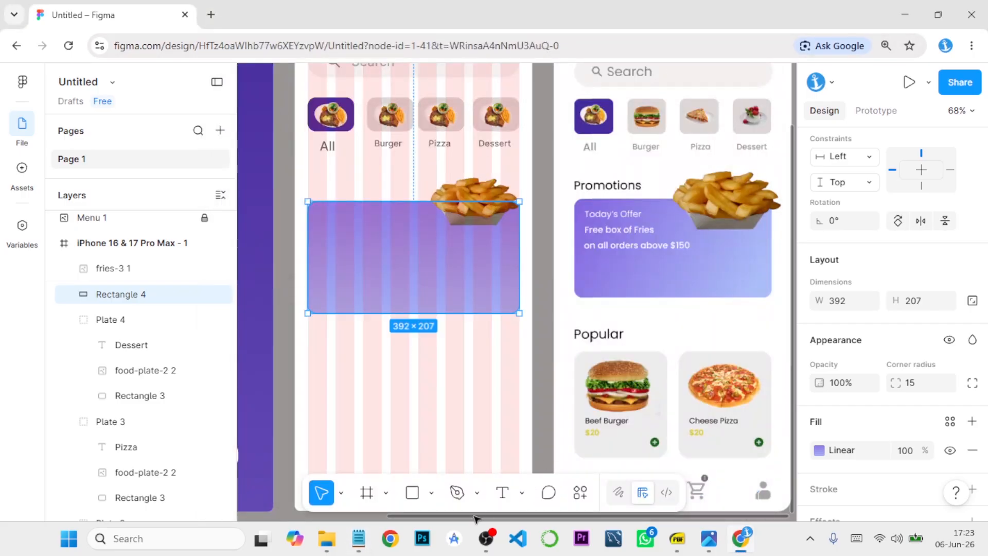
left_click(359, 539)
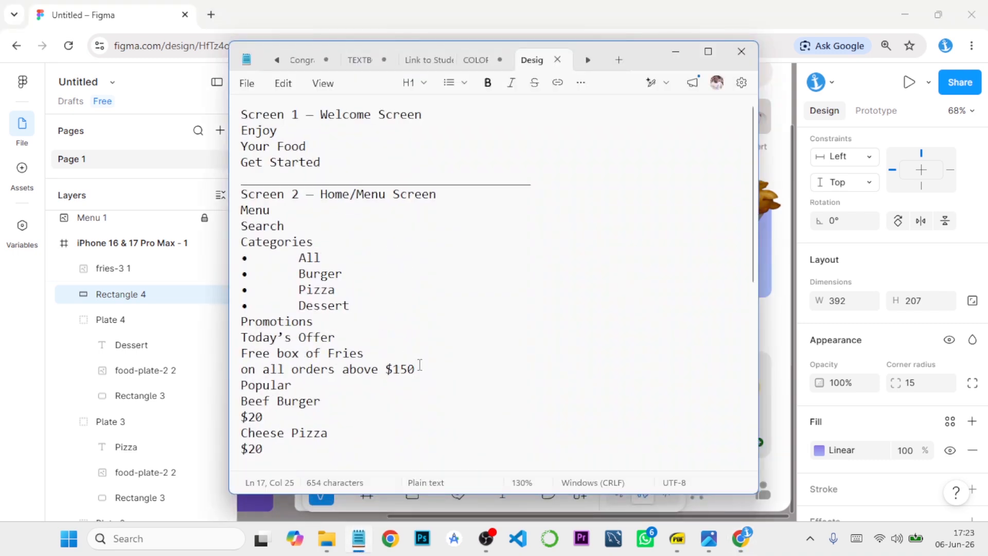
left_click_drag(420, 365, 244, 337)
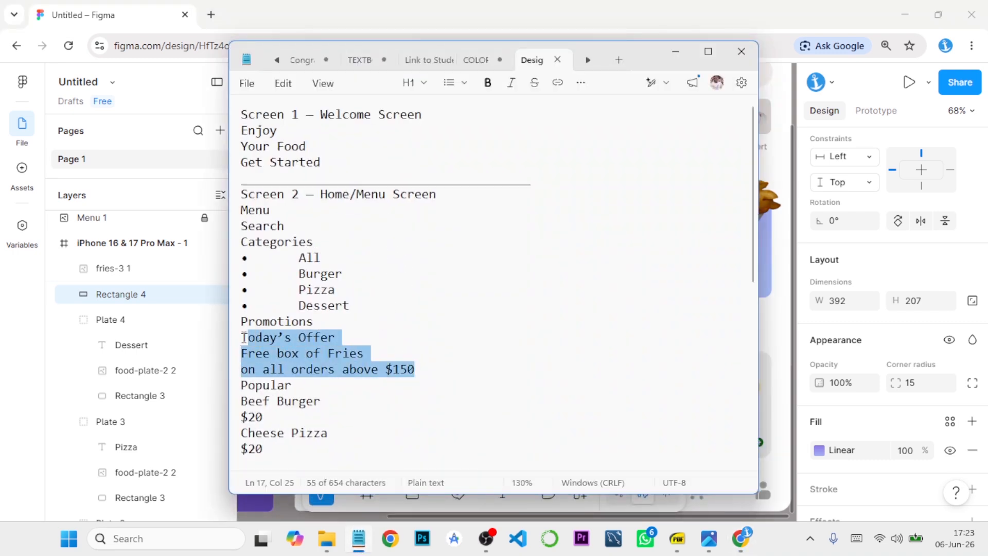
left_click(675, 52)
- Add a text layer on the gradient card reading "Today’s Offer / Free box of Fries / on all orders above $150" on three lines
left_click(502, 492)
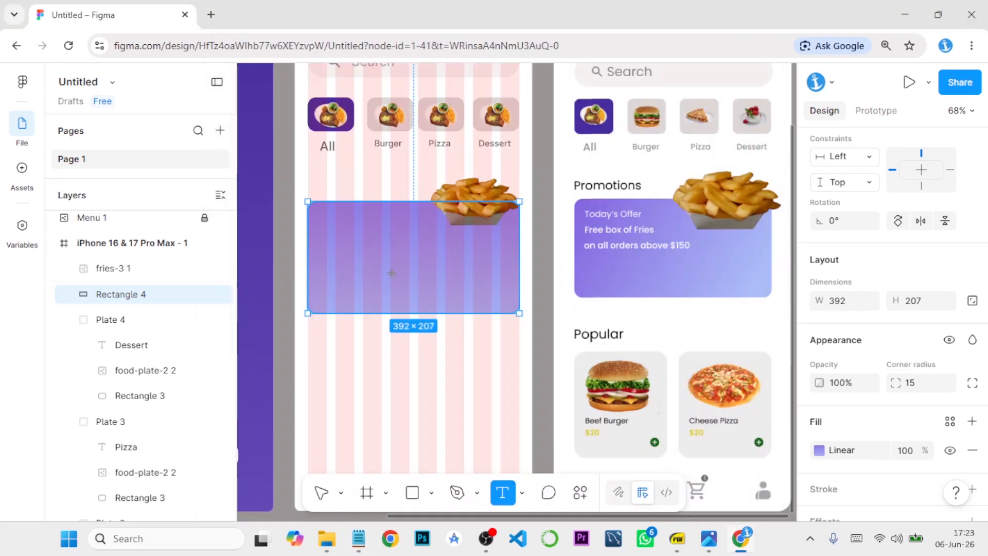
left_click(363, 241)
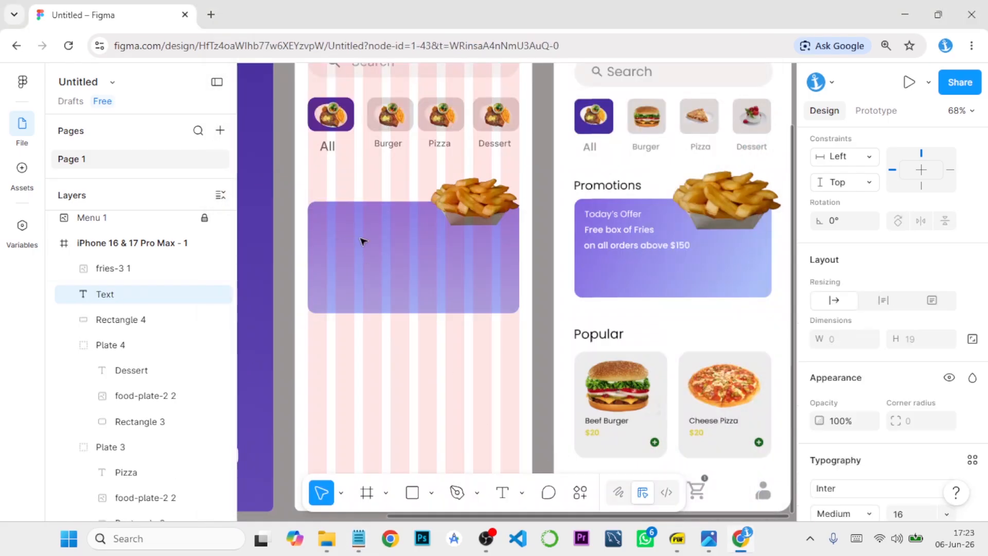
type("Today’s Offer Free box of Fries on all orders above $150")
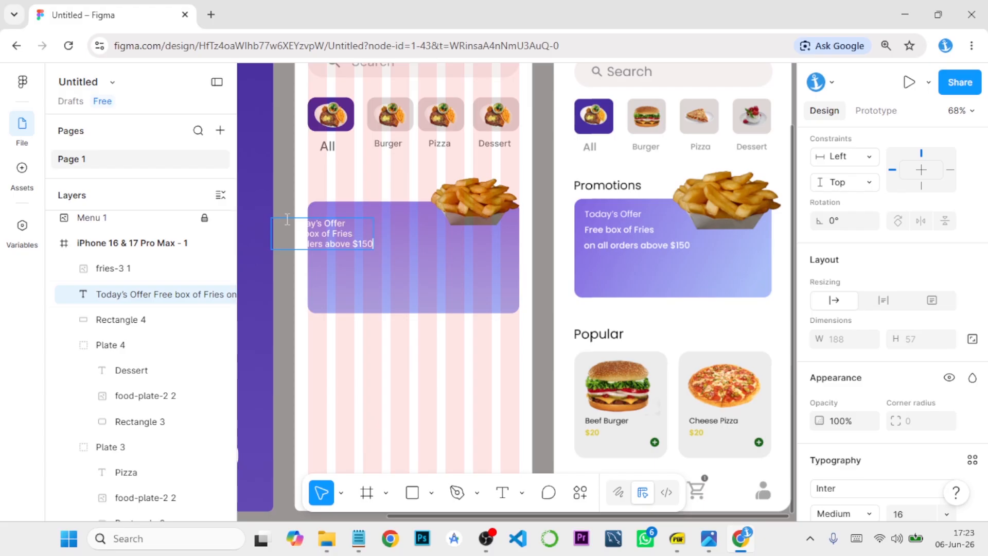
- Move the offer text inside the gradient card near its upper-left corner and left-align its lines
left_click_drag(326, 238, 369, 245)
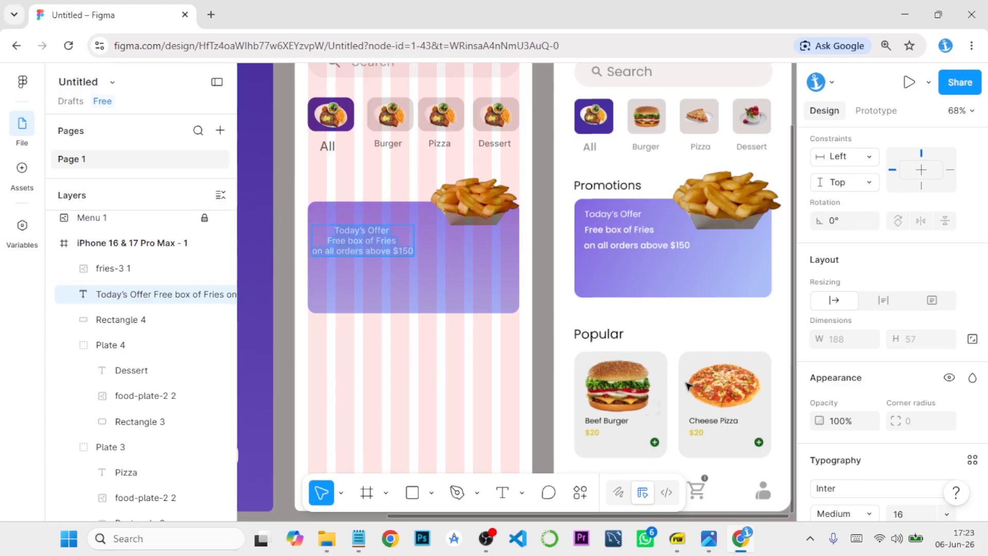
scroll(930, 439, "down", 3)
left_click(821, 447)
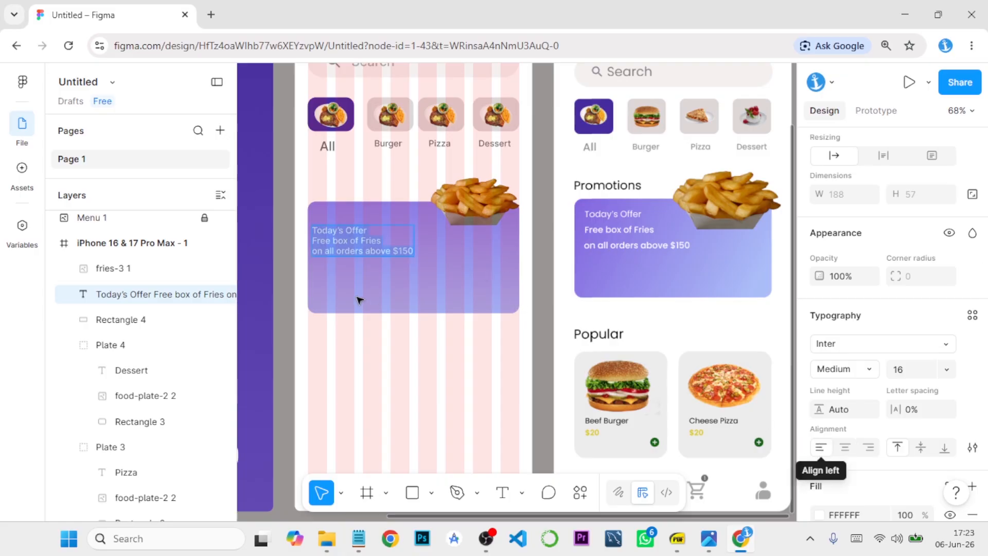
key("Escape")
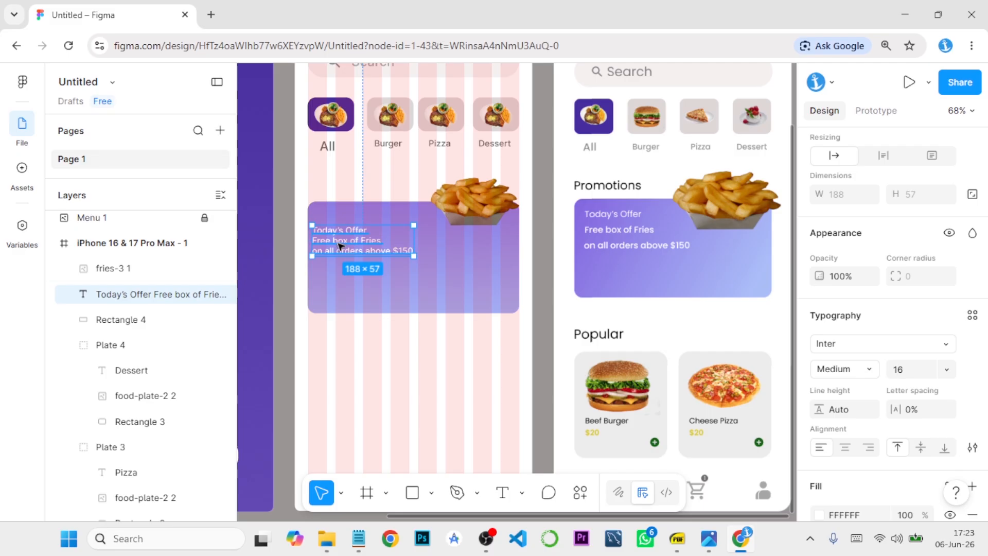
left_click_drag(340, 245, 343, 238)
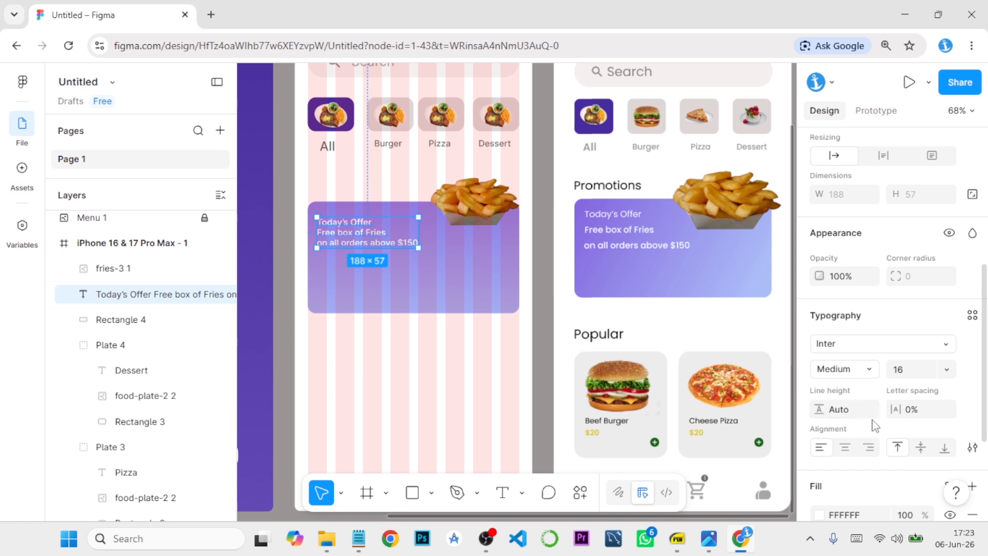
- Set the offer text's font size to 18
left_click(947, 370)
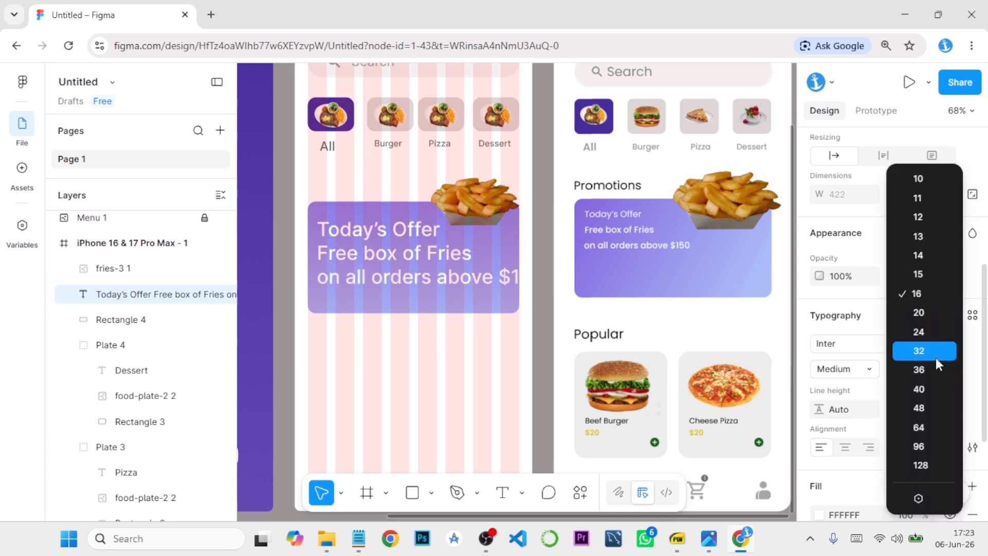
left_click(926, 312)
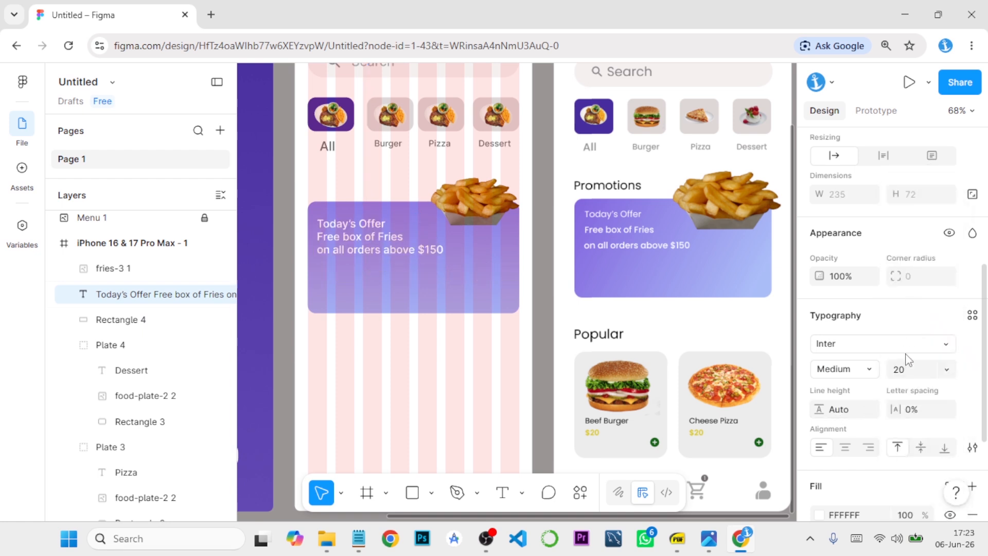
left_click(905, 370)
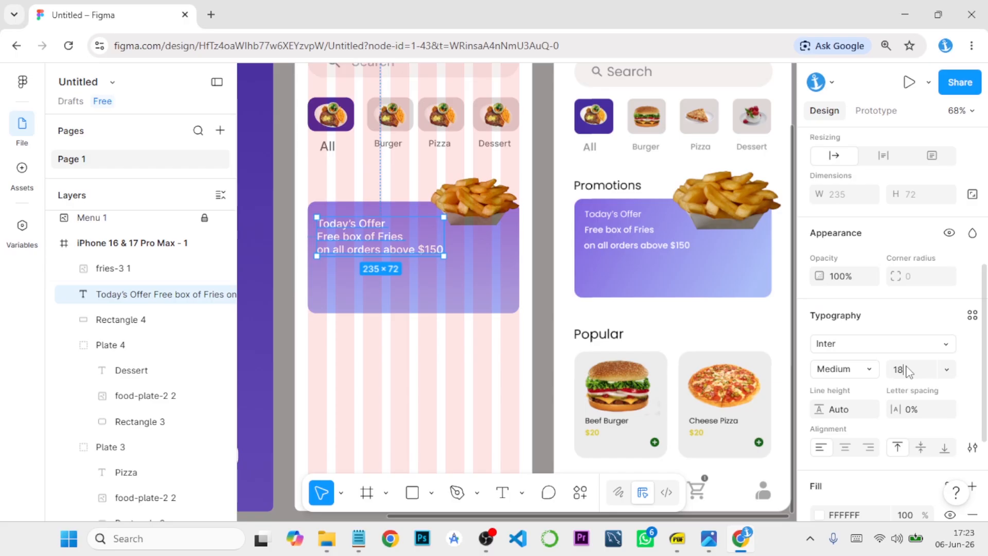
type("18")
key("Return")
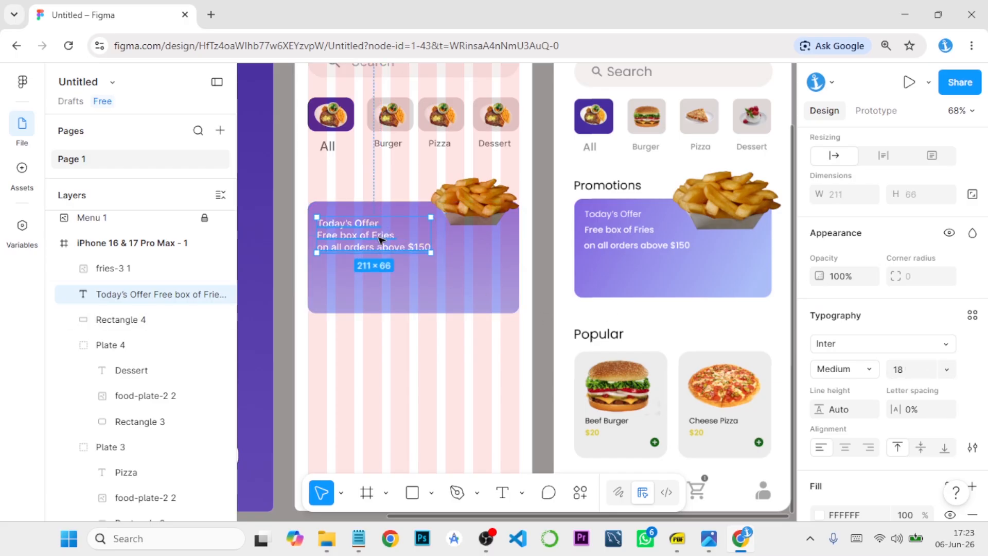
- Move the offer text up and fine-tune its position to leave a small margin from the card's upper-left corner
left_click_drag(379, 235, 378, 232)
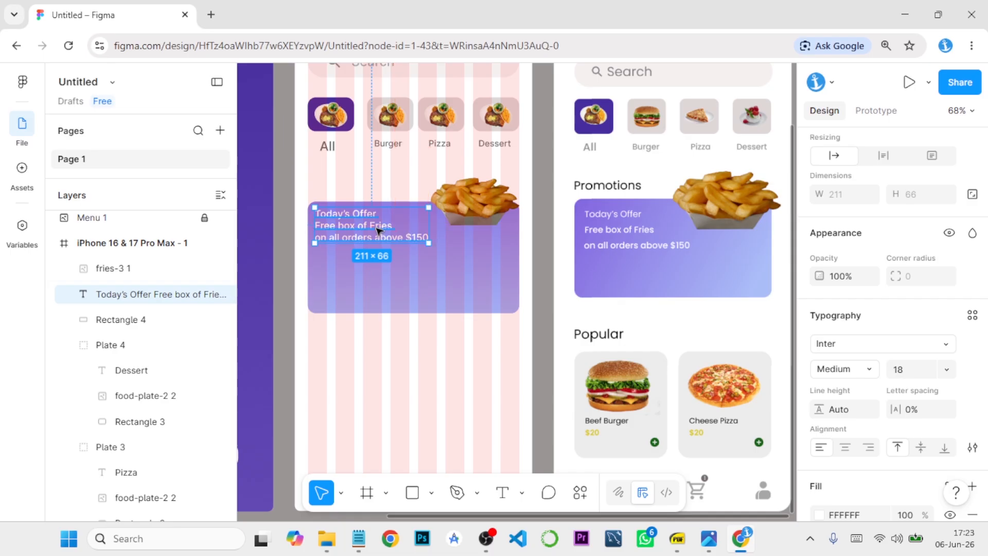
key("Right")
key("Right")
key("Right")
key("Right")
key("Right")
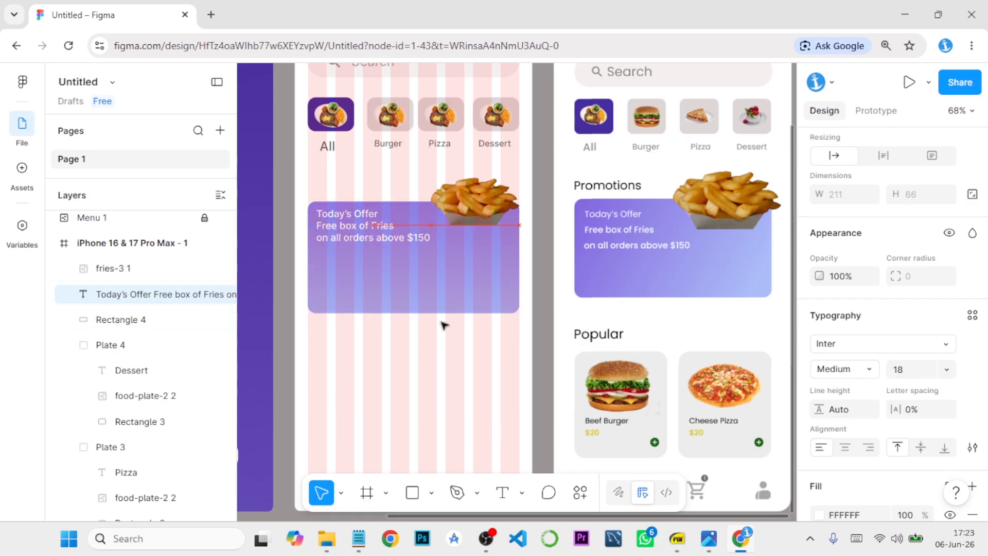
key("Down")
key("Down")
key("Down")
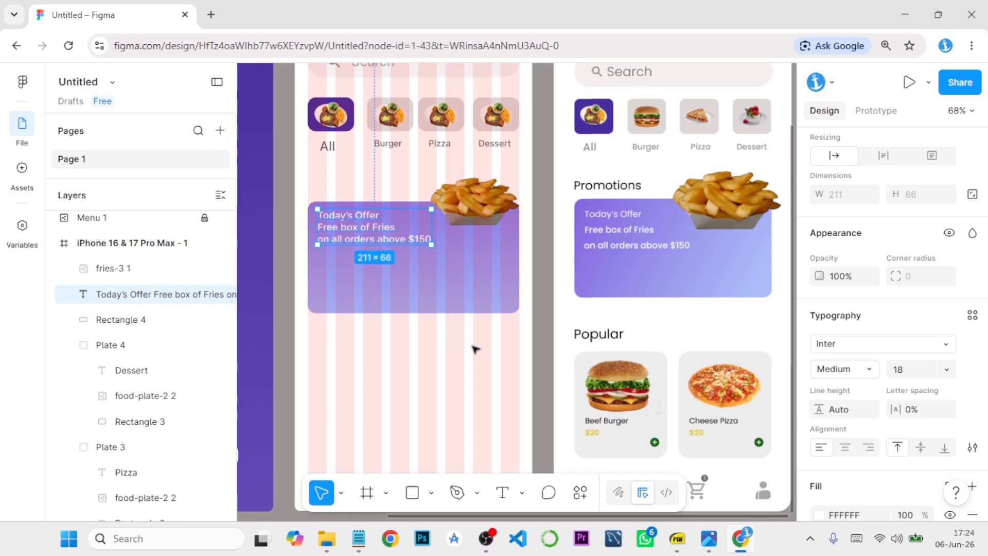
- Duplicate the offer text above the card, aligned with its left edge, and change the copy's wording to "Promotions"
scroll(474, 349, "down", 3)
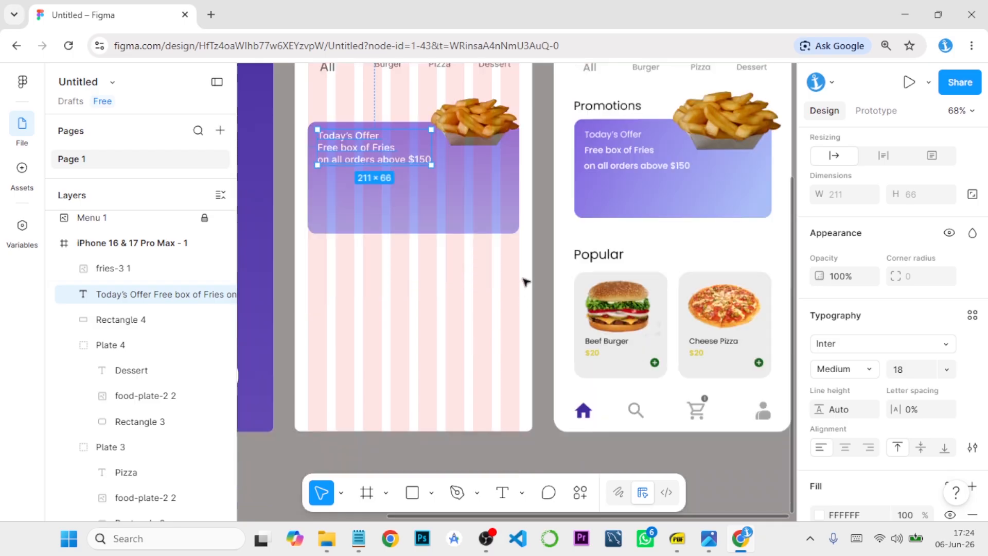
scroll(525, 282, "up", 3)
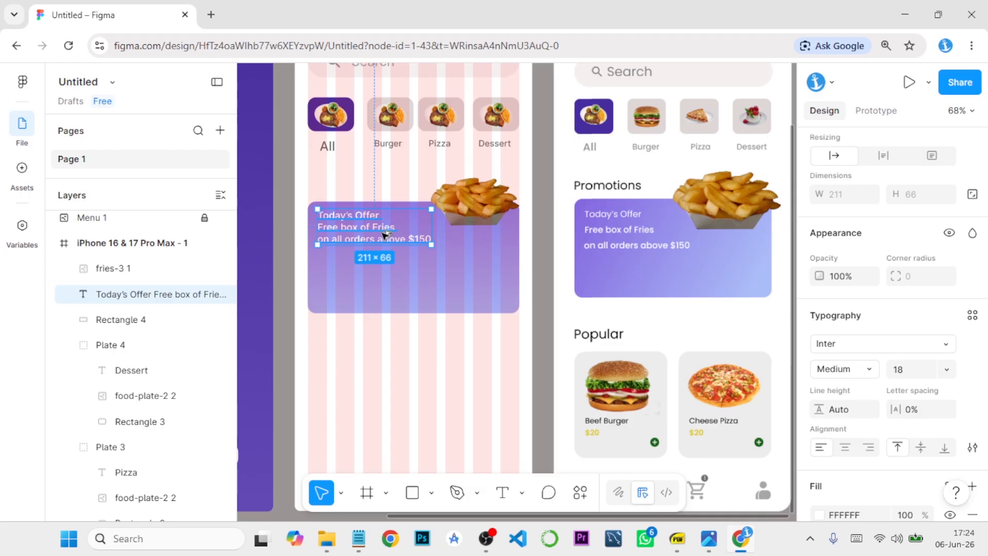
left_click_drag(383, 234, 373, 192)
double_click(370, 189)
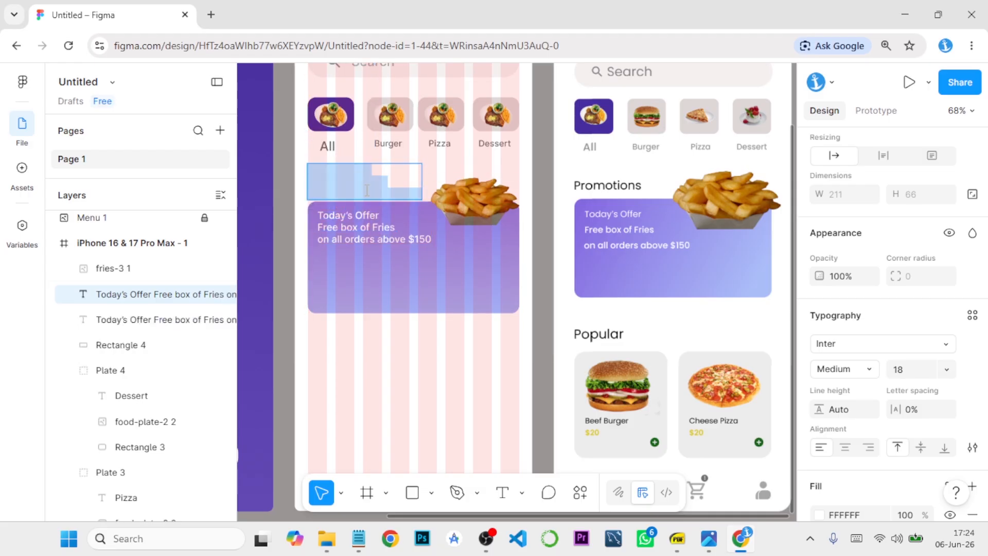
type("Promo")
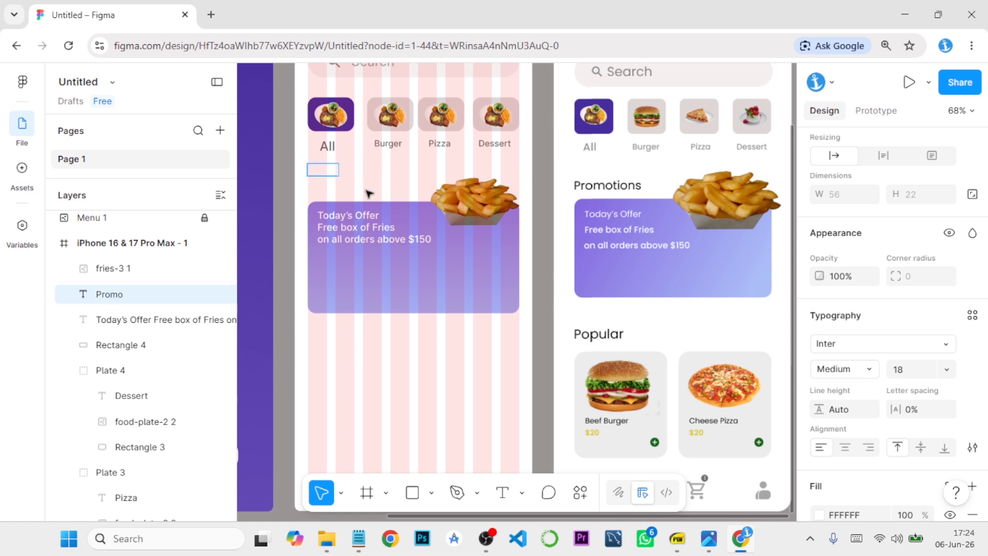
type("s")
key("Escape")
- Change the fill color of the Promotions heading to black, 000000
scroll(846, 441, "down", 3)
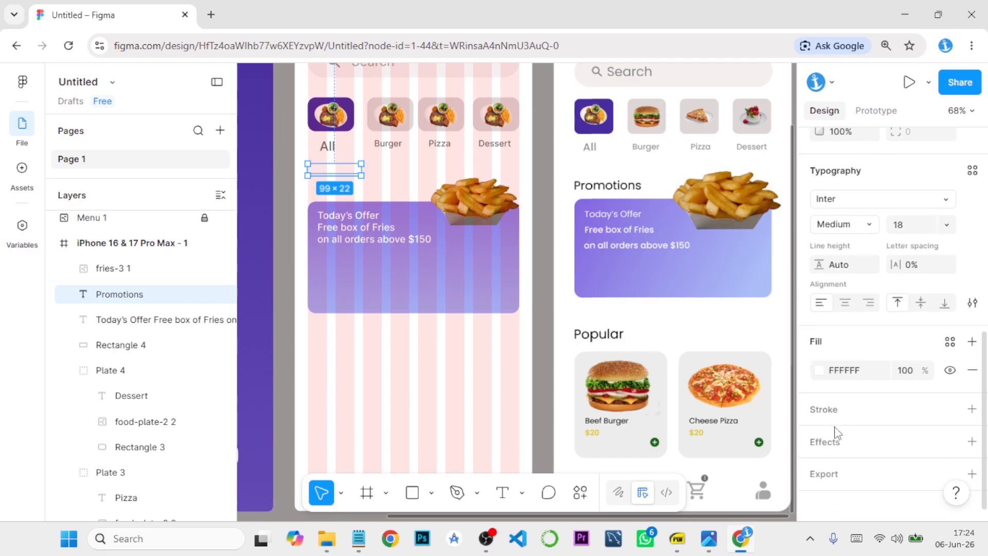
left_click(819, 370)
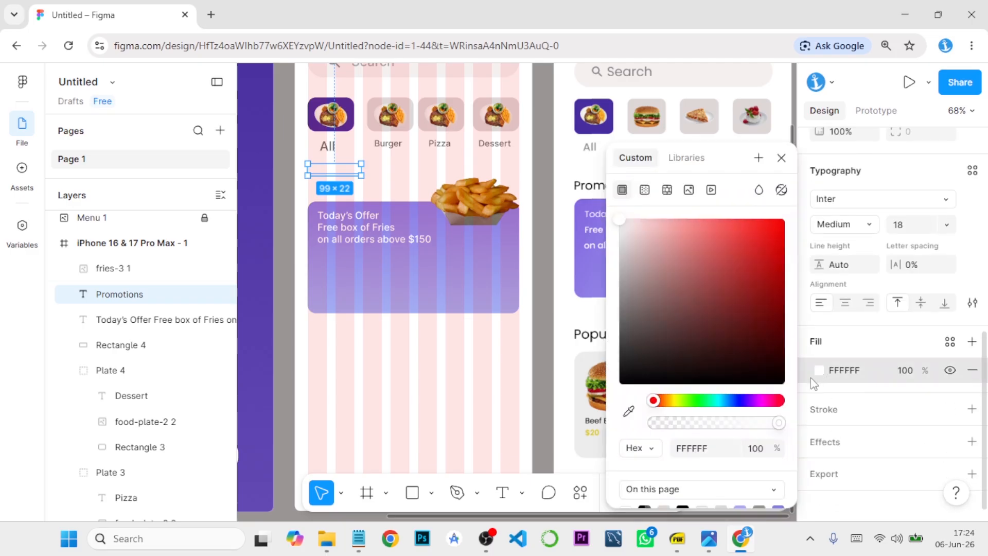
left_click(628, 410)
scroll(689, 445, "down", 2)
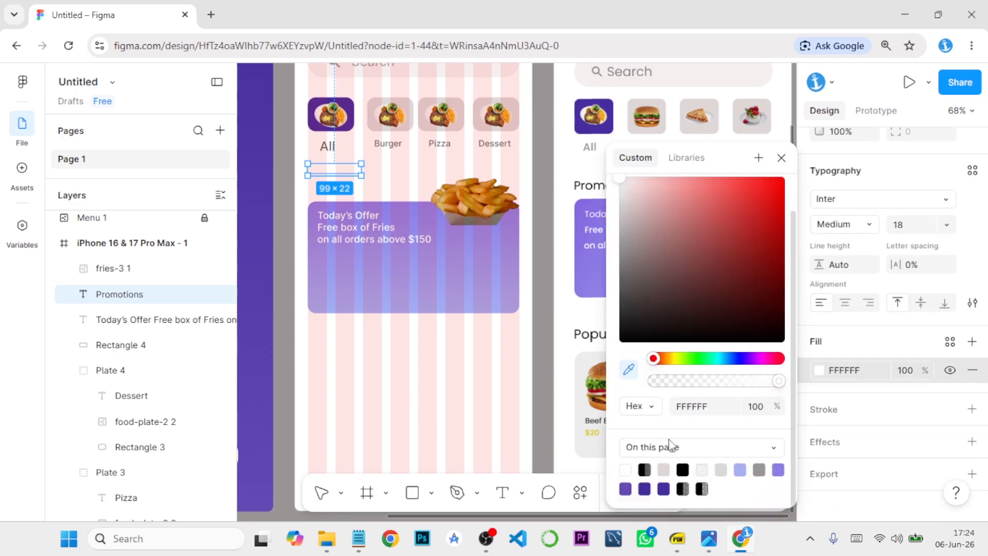
left_click(682, 470)
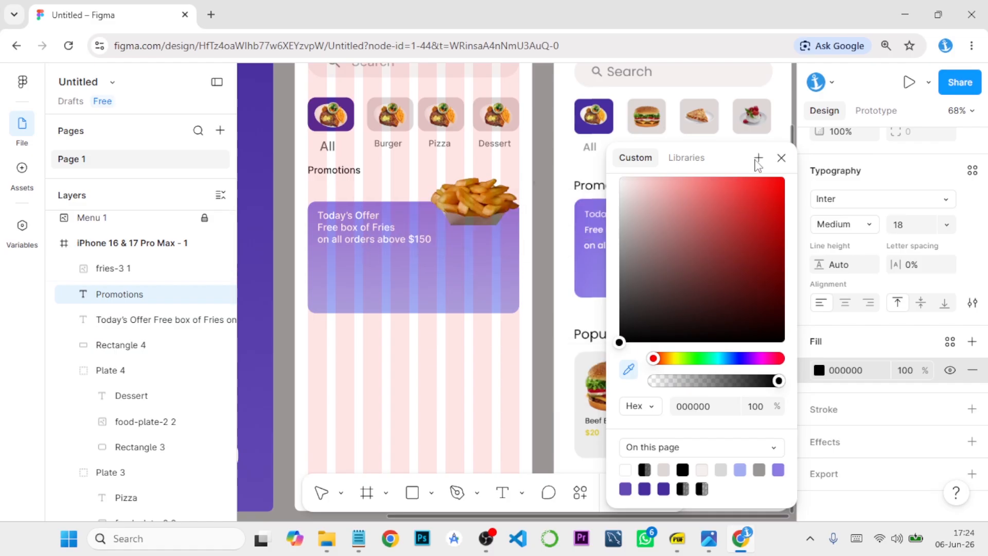
left_click(781, 157)
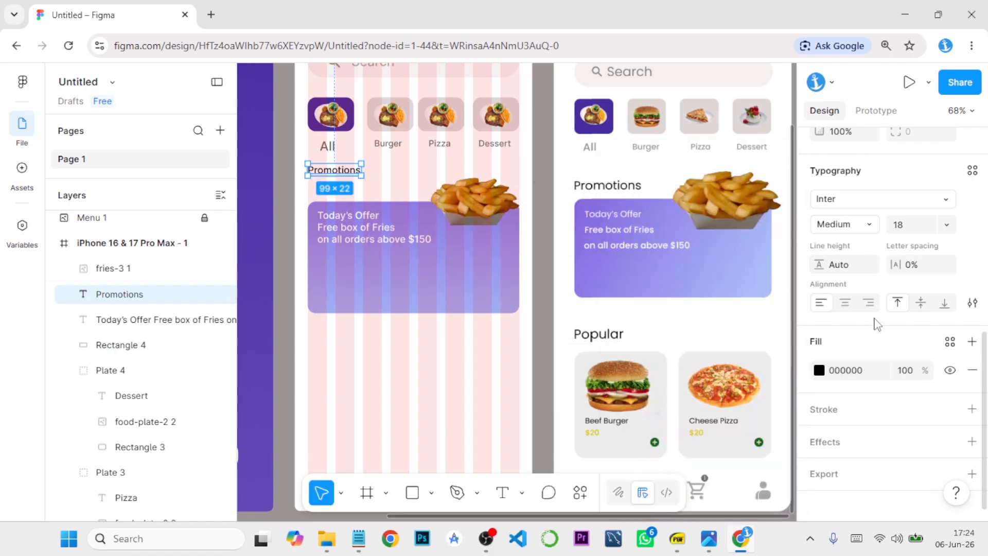
- Set the Promotions heading's font size to 24 and move it down to sit just above the gradient card
left_click(945, 225)
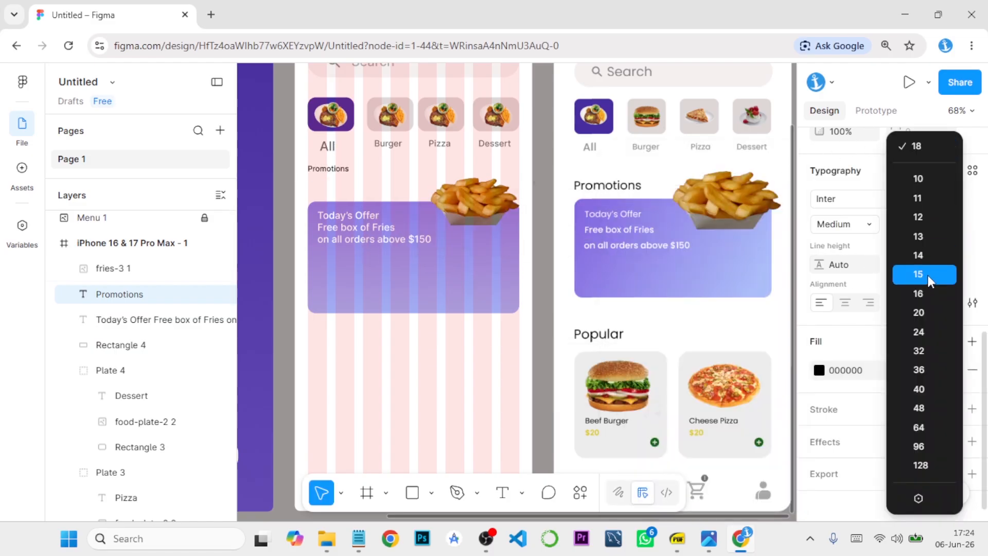
left_click(923, 328)
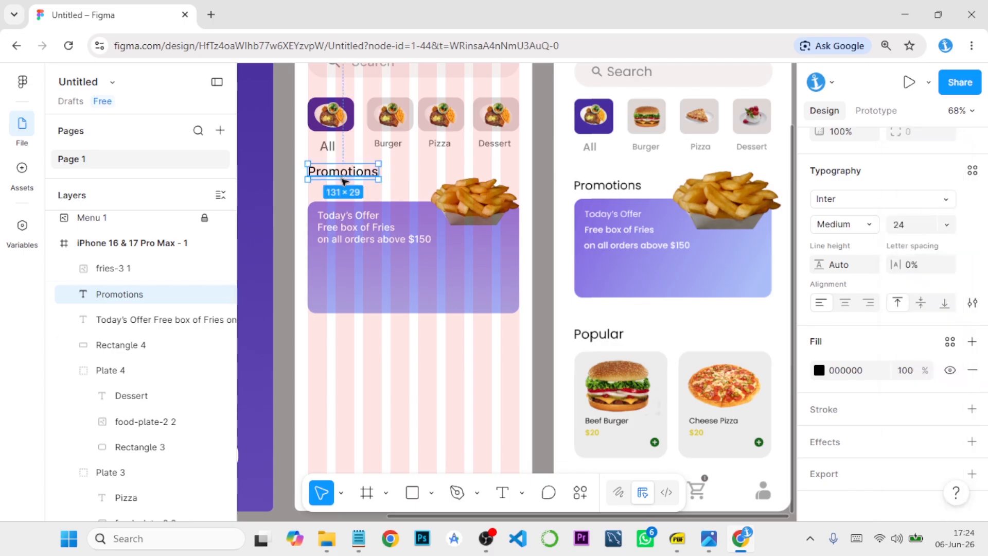
left_click_drag(344, 180, 345, 195)
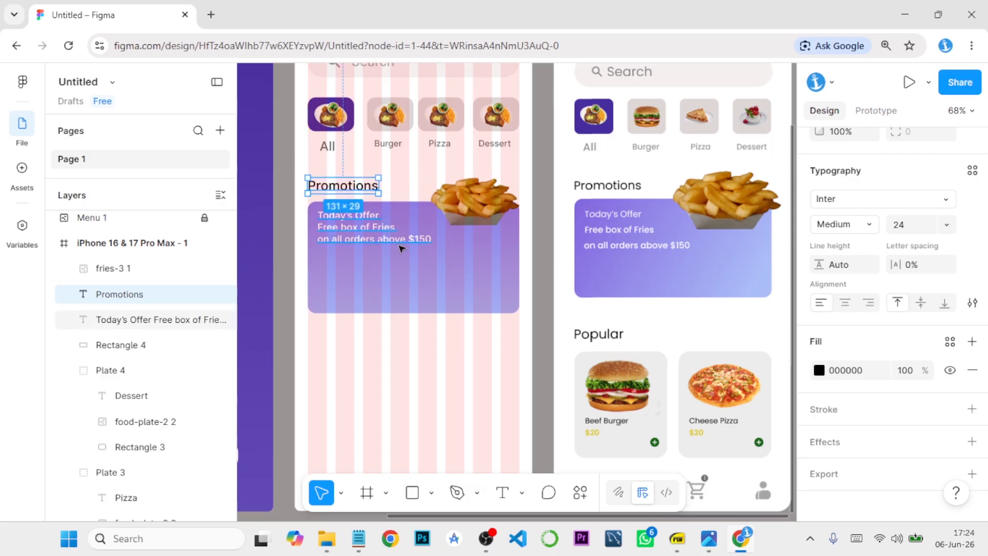
key("Down")
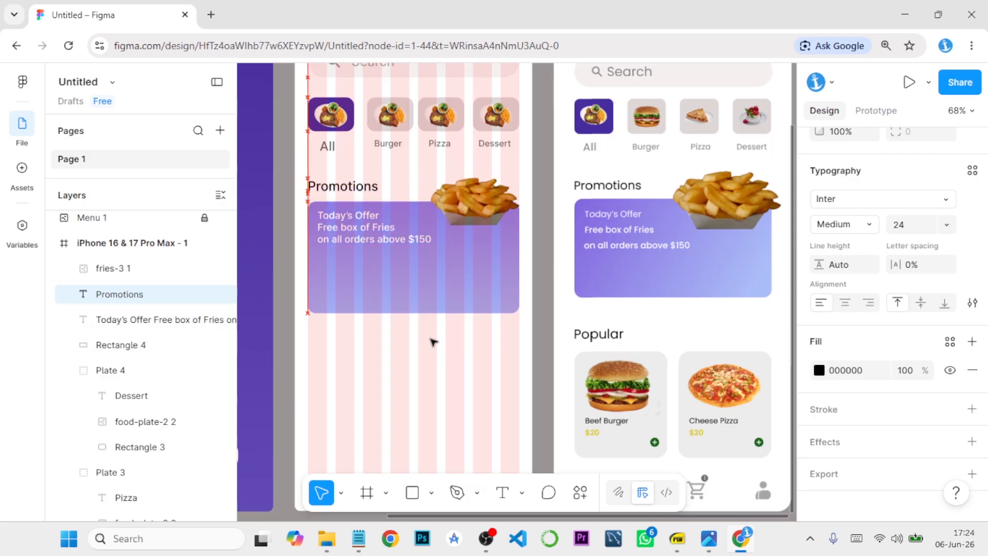
key("Up")
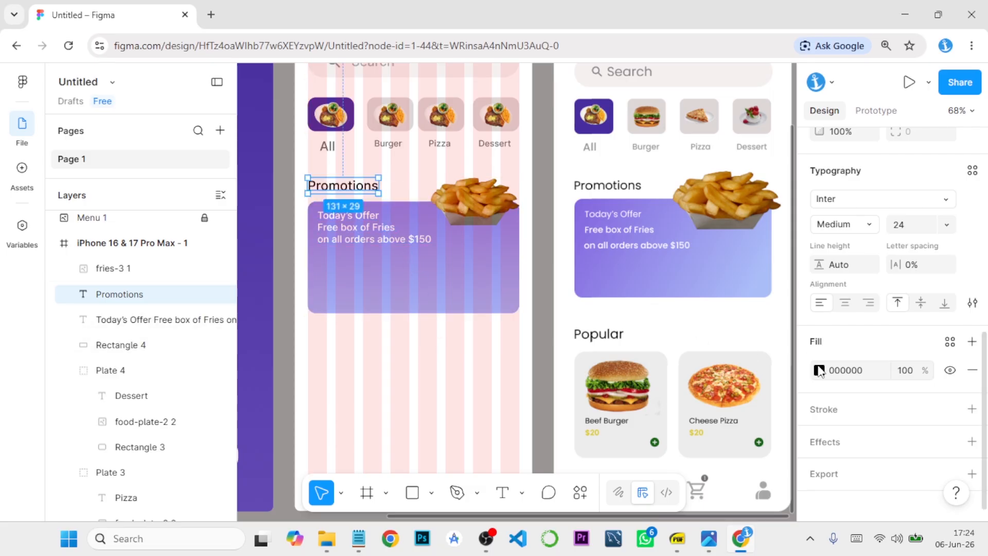
- Lower the Promotions heading's fill opacity to 88%
left_click(818, 371)
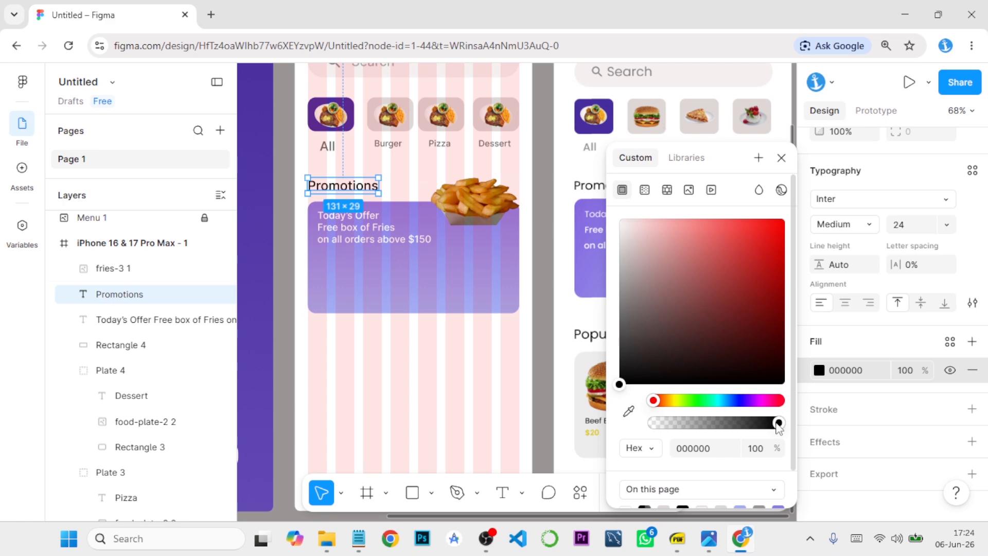
left_click_drag(778, 425, 764, 428)
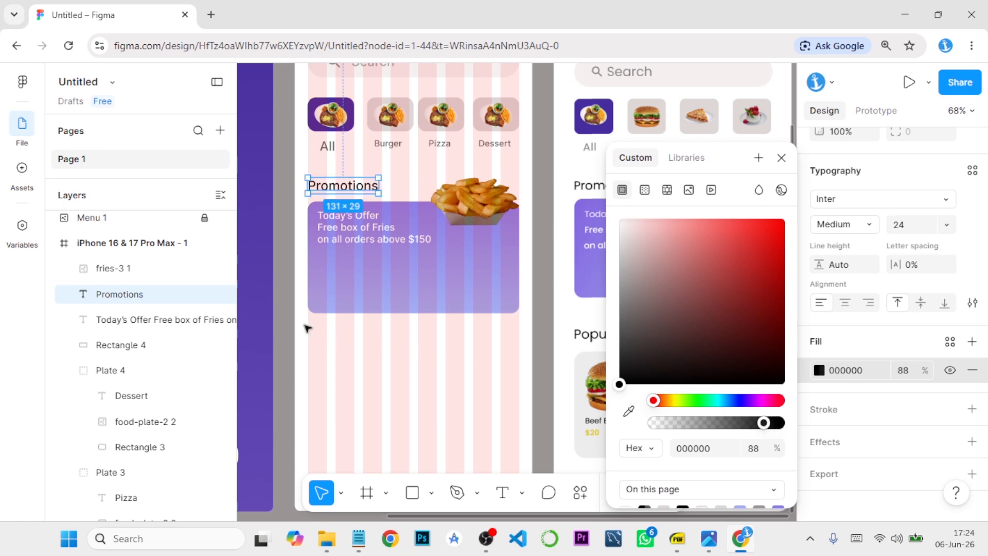
left_click(286, 320)
- Draw a rectangle about 188 × 191 below the gradient card, aligned with its left edge, for the first Popular item
scroll(559, 276, "down", 5)
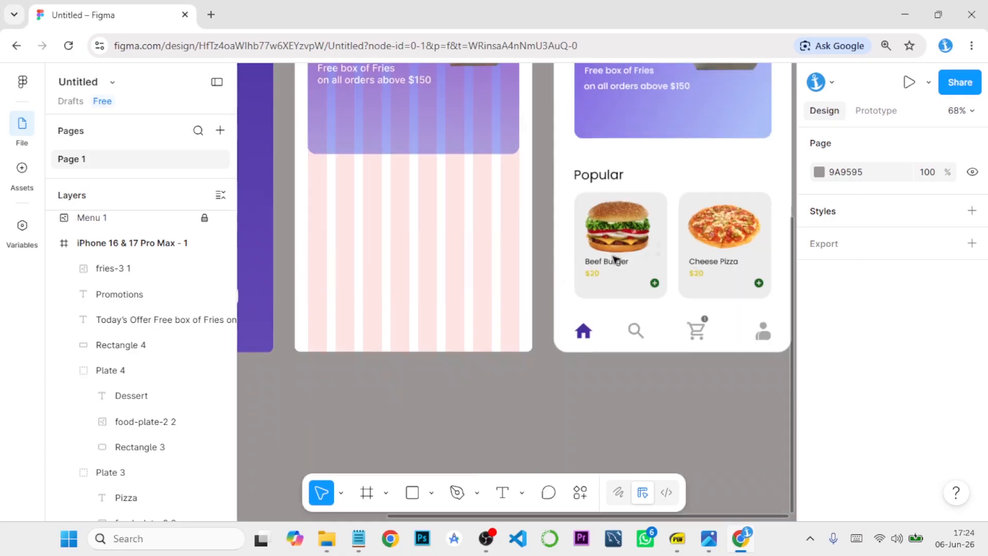
left_click(411, 493)
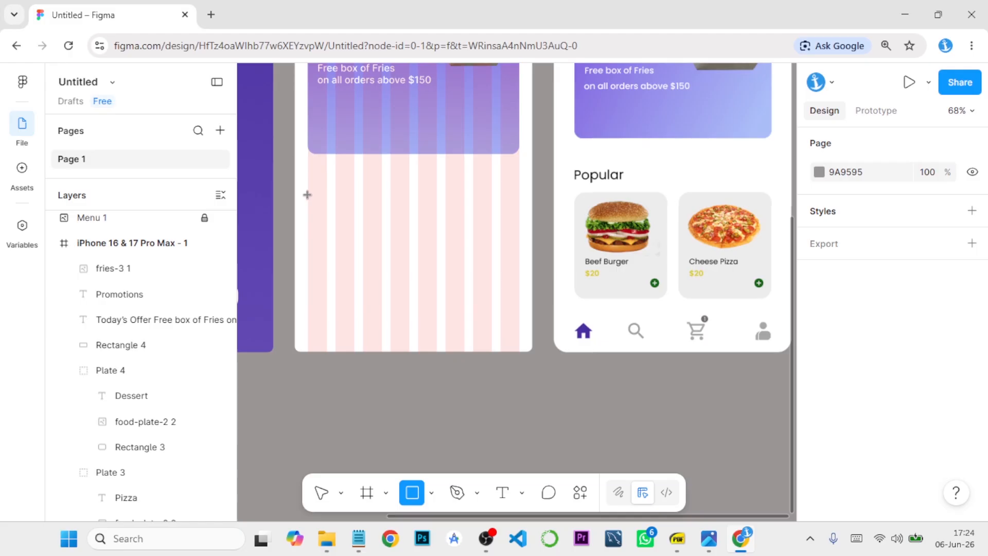
left_click_drag(307, 195, 407, 297)
scroll(403, 193, "up", 3)
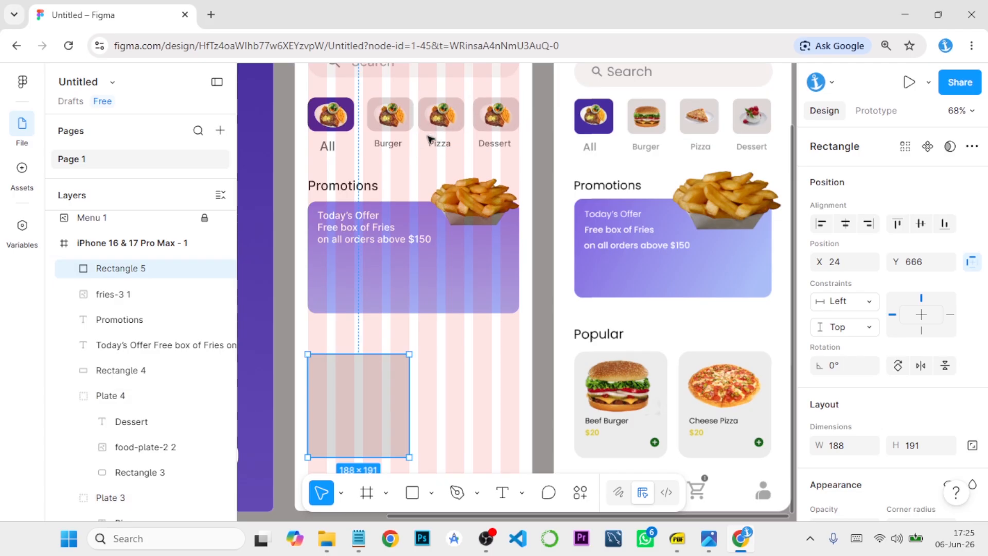
scroll(429, 144, "down", 2)
scroll(417, 157, "down", 2)
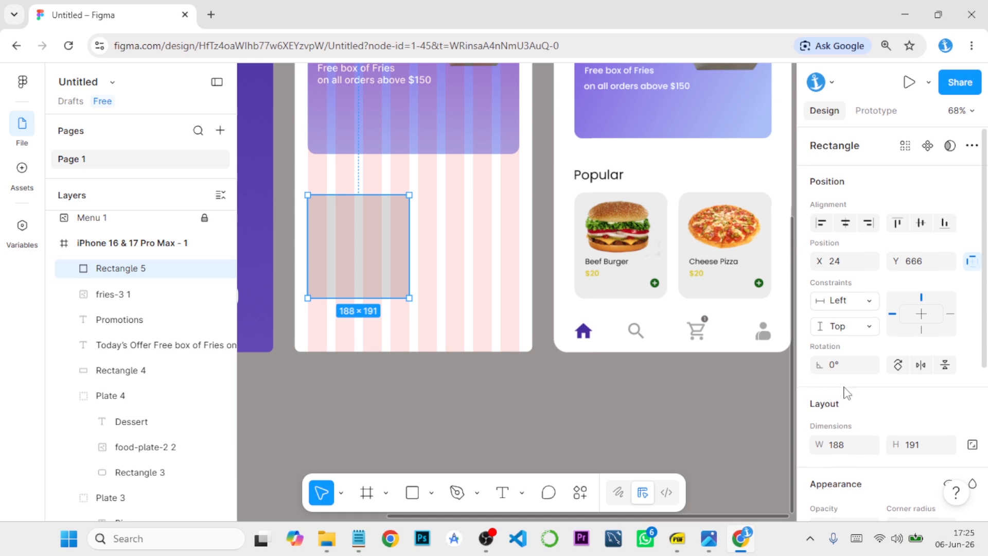
- Sample a light gray, ECECEC, as the fill of the new item rectangle
scroll(847, 390, "down", 3)
scroll(848, 390, "down", 1)
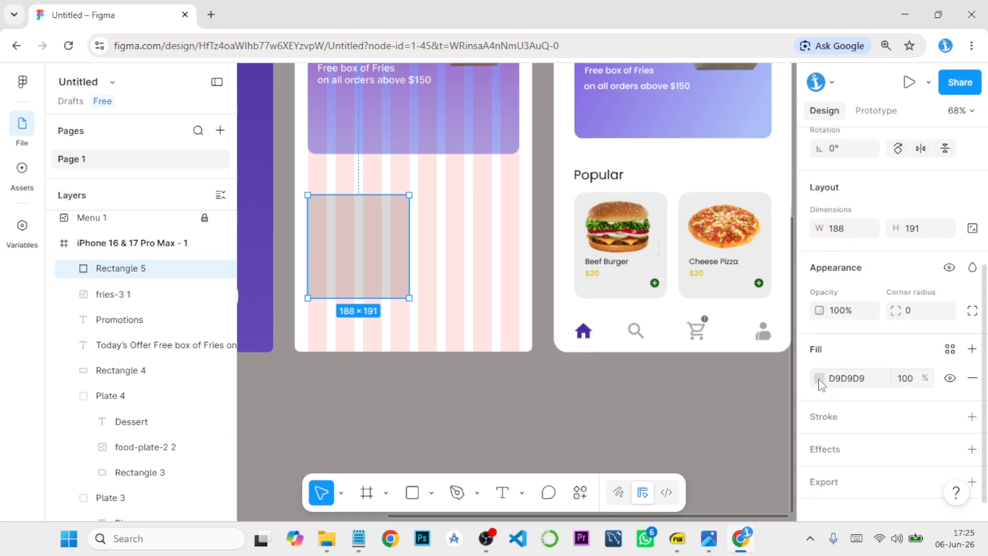
left_click(819, 378)
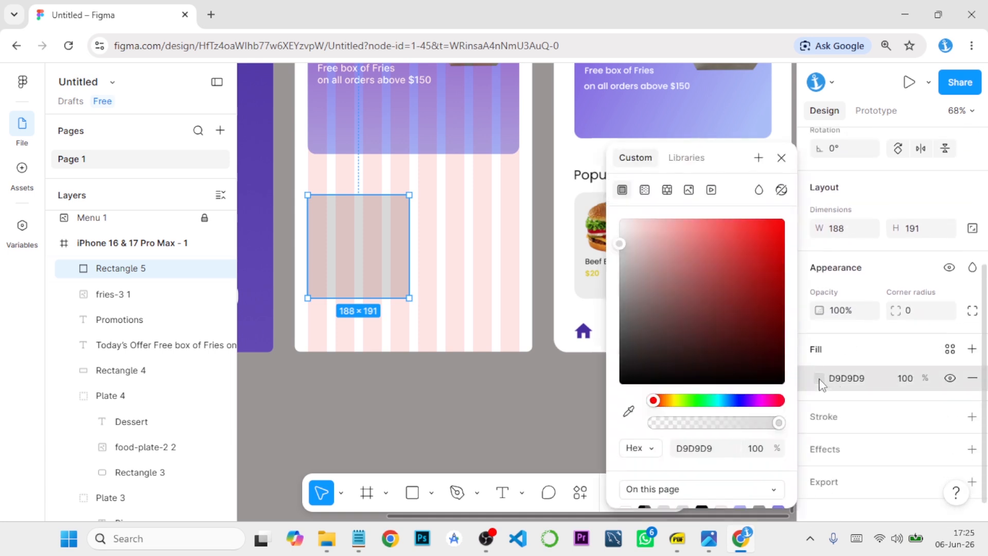
left_click(628, 410)
left_click(408, 322)
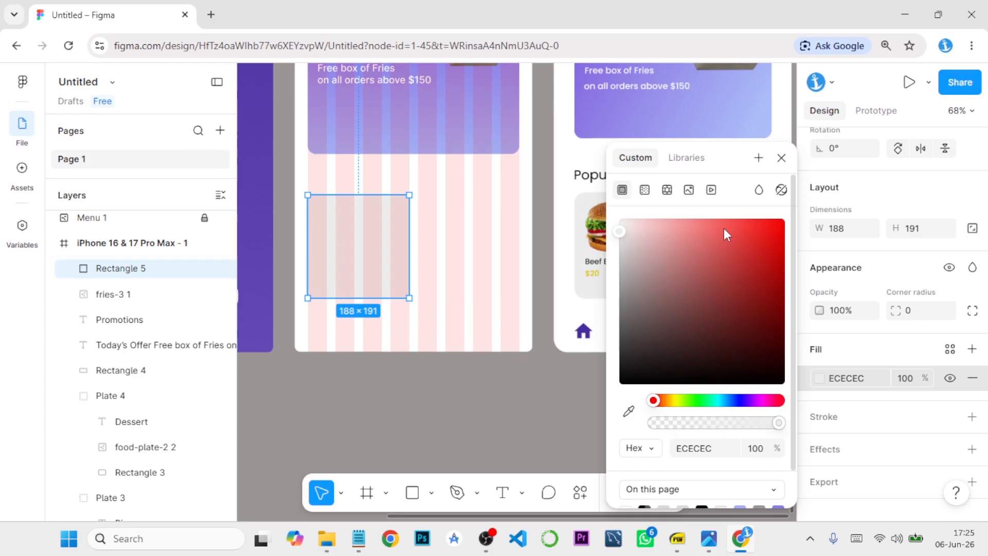
left_click(781, 157)
left_click(457, 393)
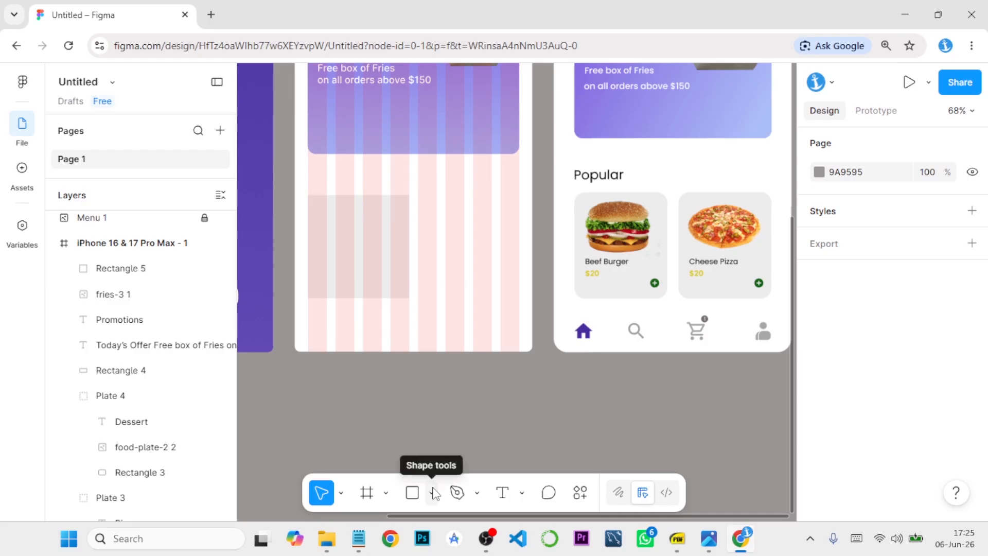
- Add the text "Beef Burger" in the lower part of the gray item rectangle
mouse_move(373, 540)
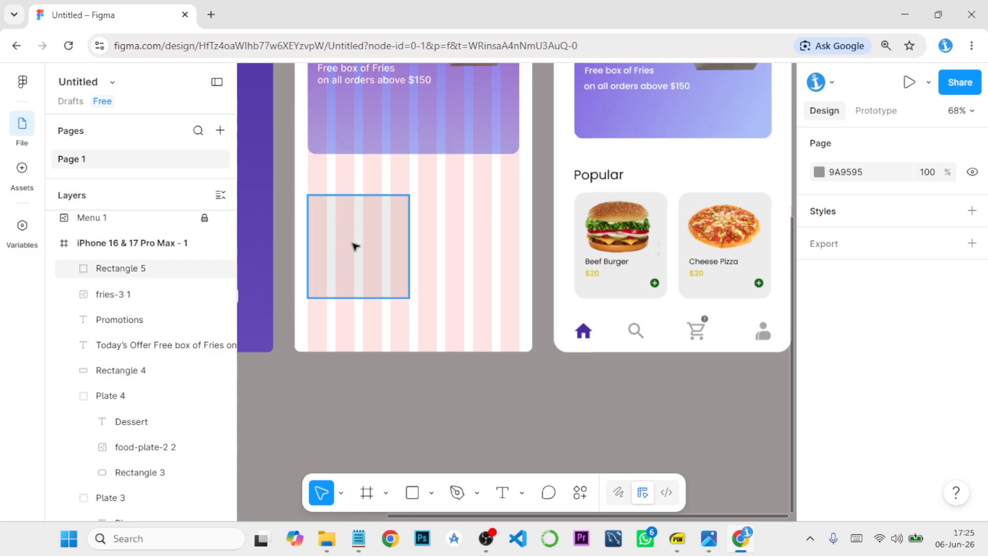
left_click(503, 492)
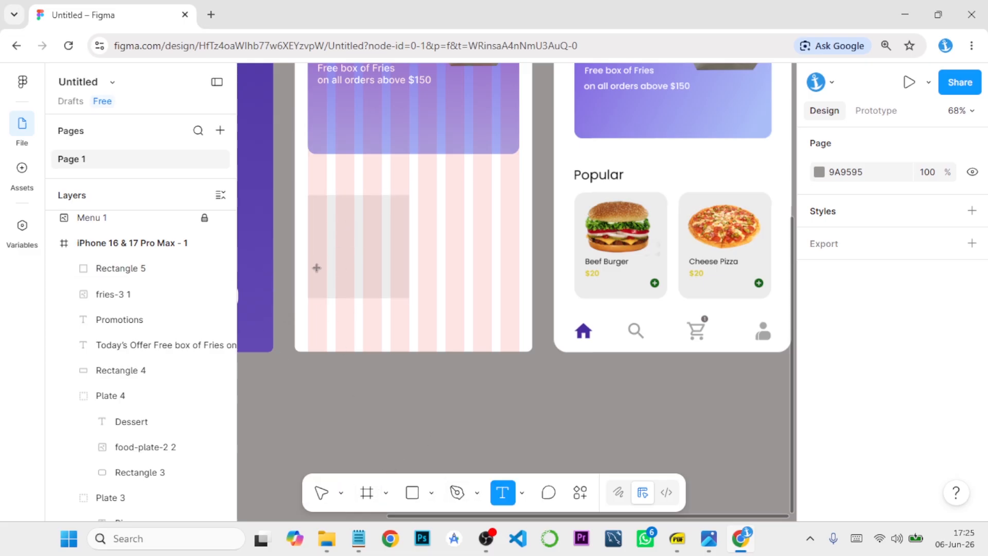
left_click(346, 276)
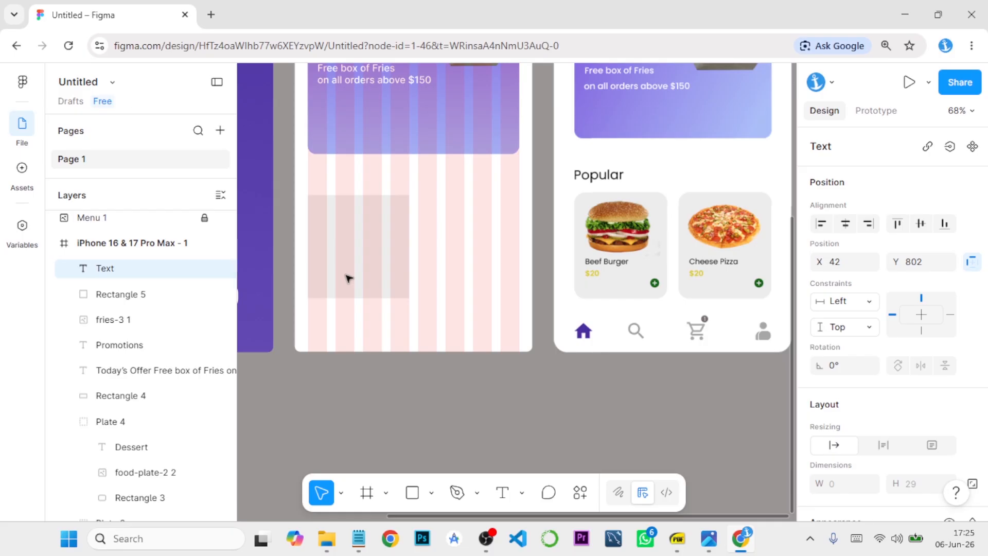
type("Beef")
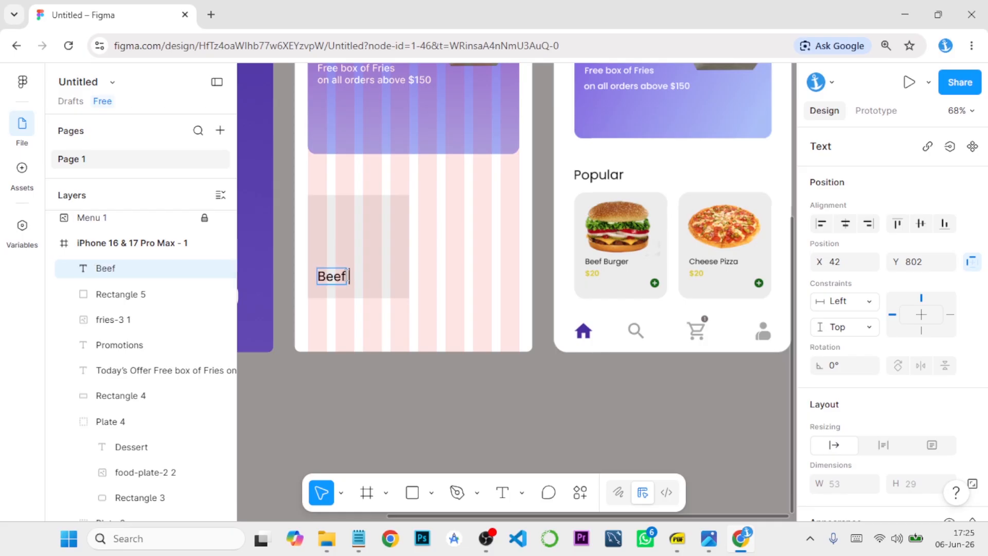
type(" Burger")
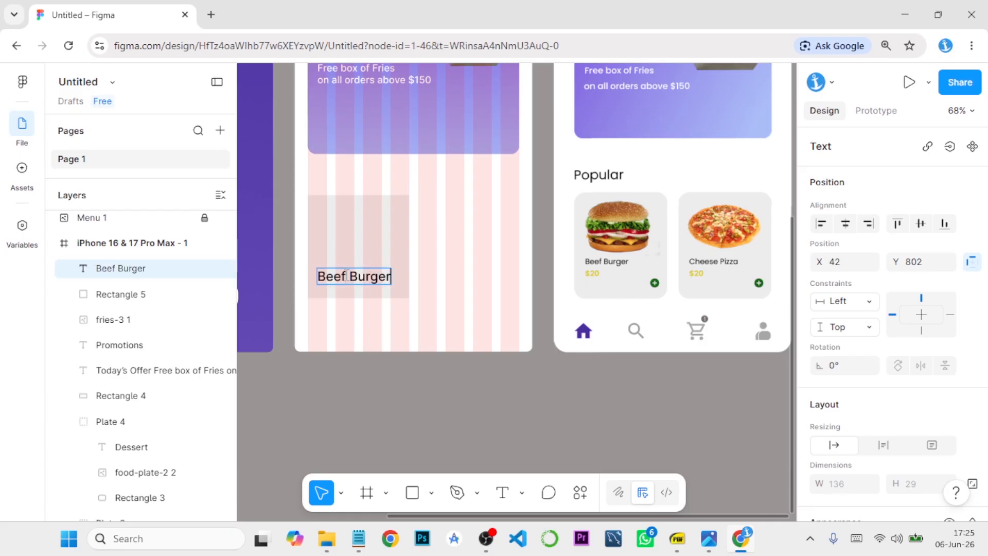
key("Escape")
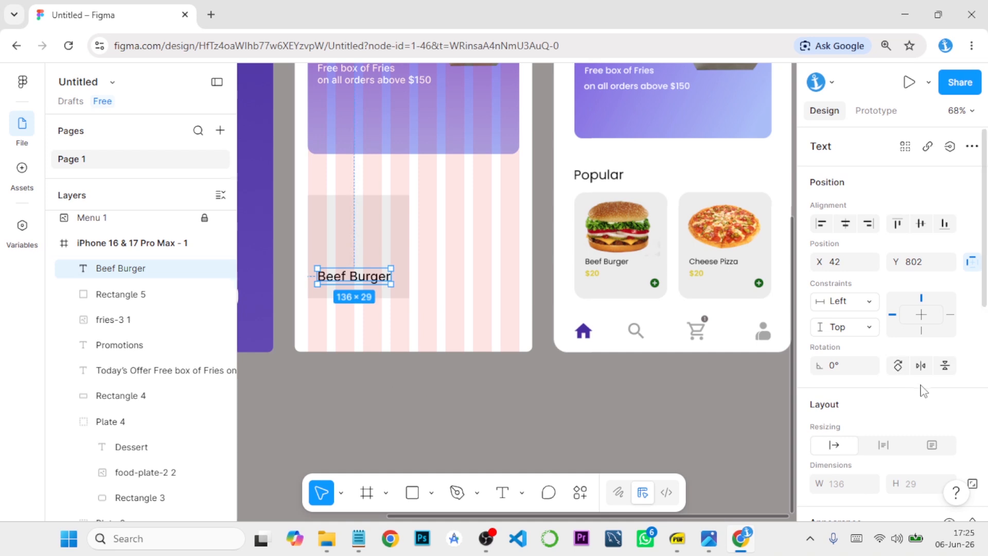
- Set the Beef Burger label's font size to 15
scroll(918, 390, "down", 4)
scroll(918, 389, "down", 3)
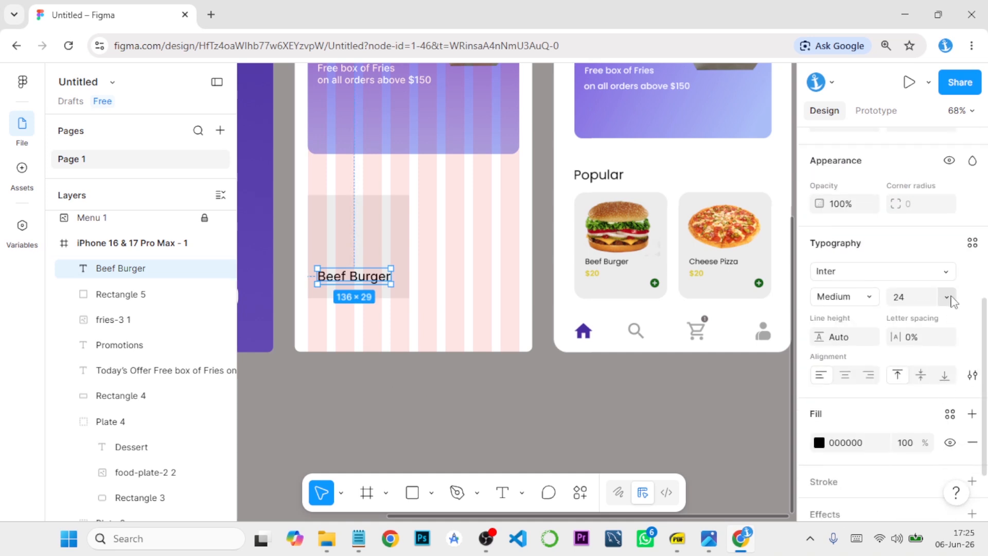
left_click(947, 296)
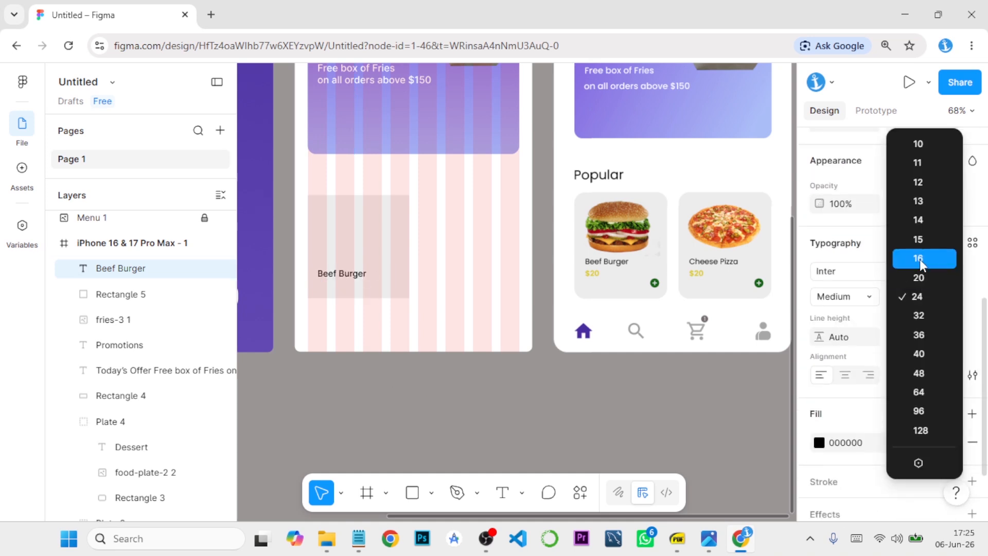
left_click(918, 239)
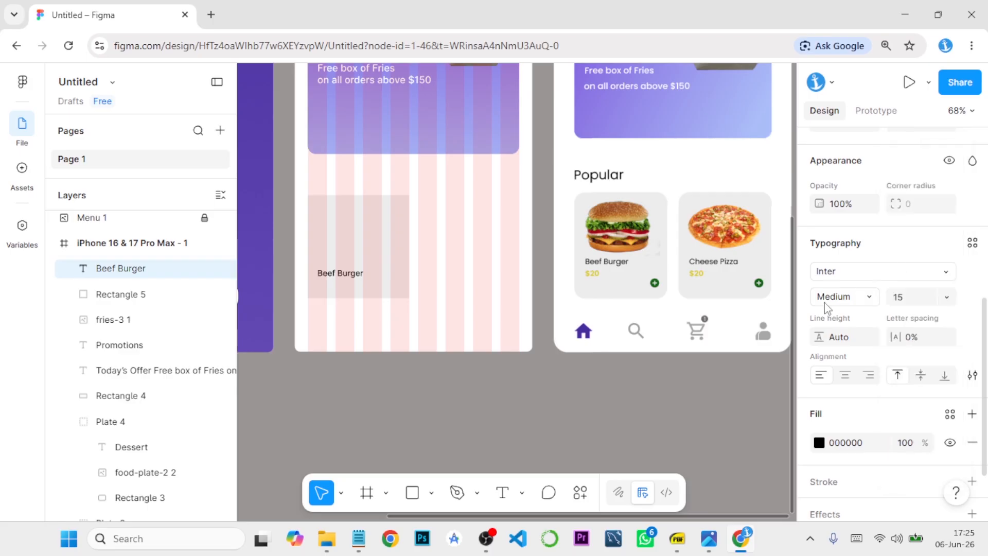
- Lower the Beef Burger label's fill opacity to 81% and shift the label slightly left inside the rectangle
left_click(819, 443)
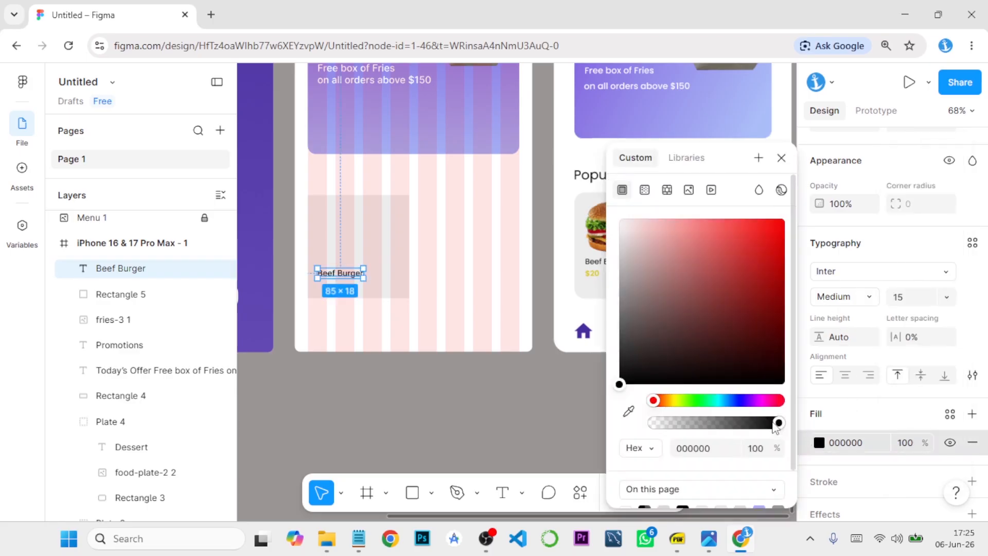
left_click_drag(777, 423, 756, 426)
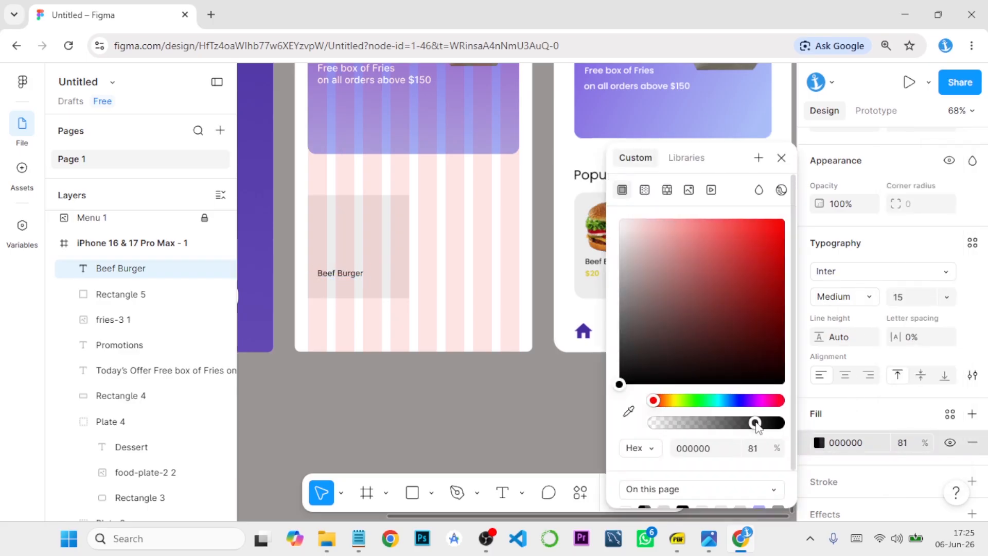
left_click_drag(348, 274, 345, 274)
left_click(406, 381)
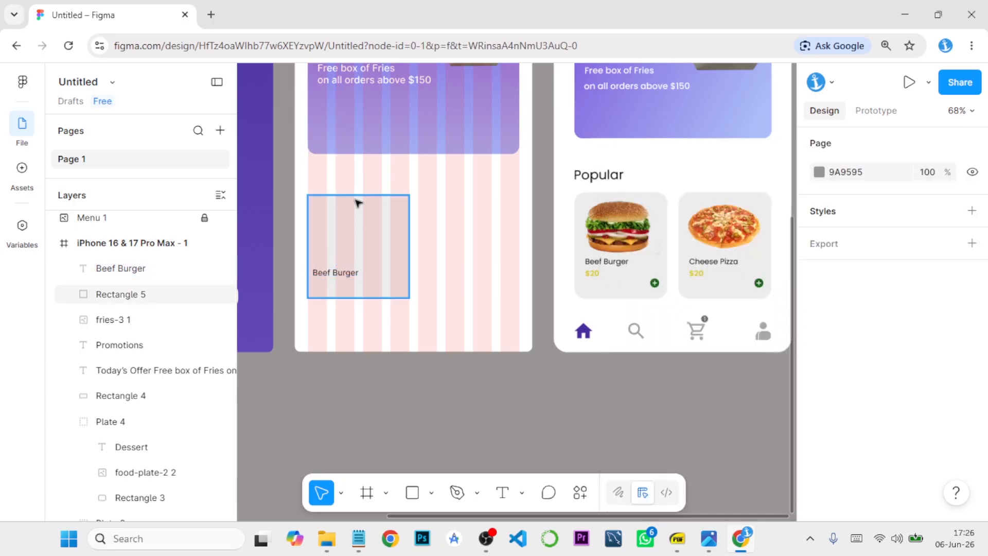
- Round the gray item rectangle's corners with a radius of 15
left_click(358, 204)
scroll(905, 412, "down", 2)
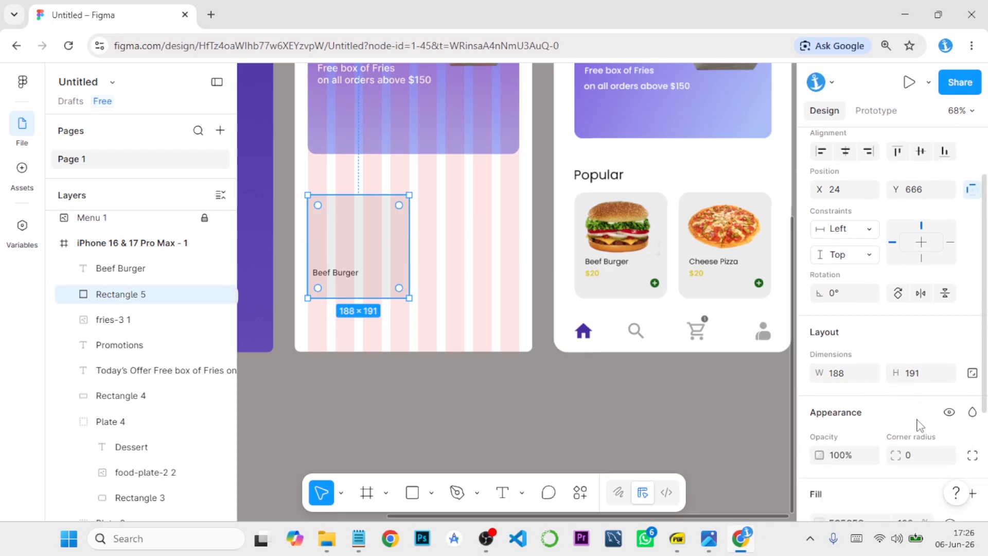
left_click(913, 456)
key("Return")
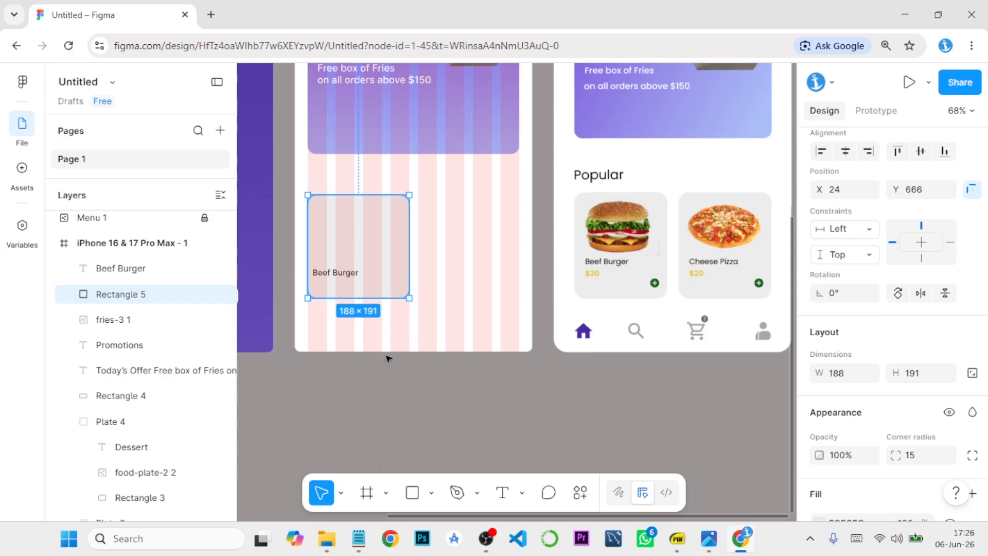
- Duplicate the Beef Burger label just below itself and change the copy's text to "$20"
left_click(348, 275)
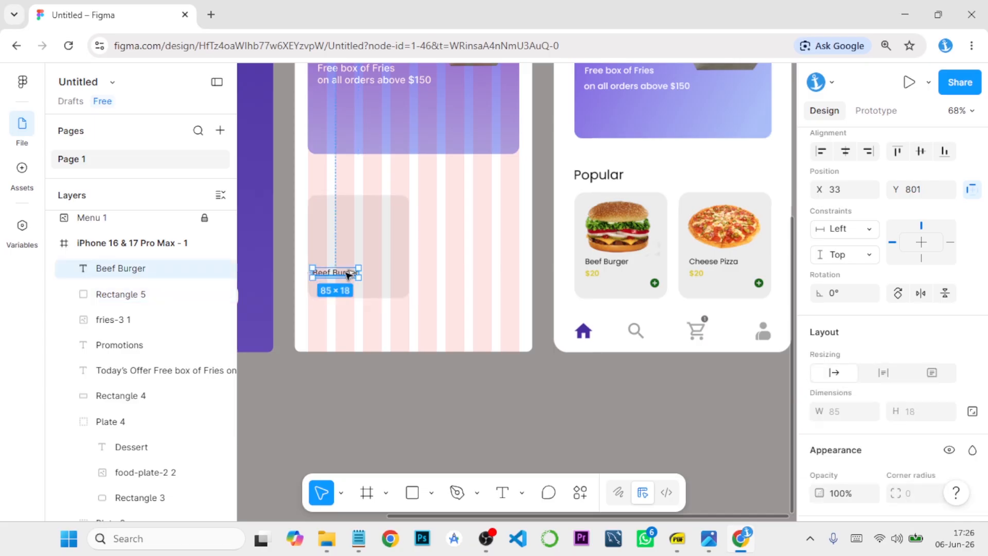
left_click_drag(349, 274, 347, 292)
double_click(345, 290)
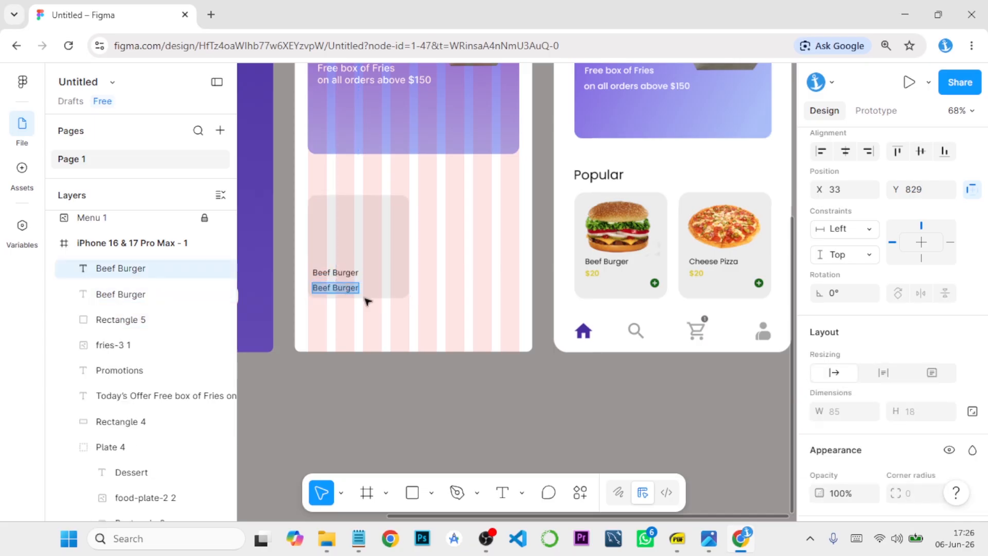
type("%")
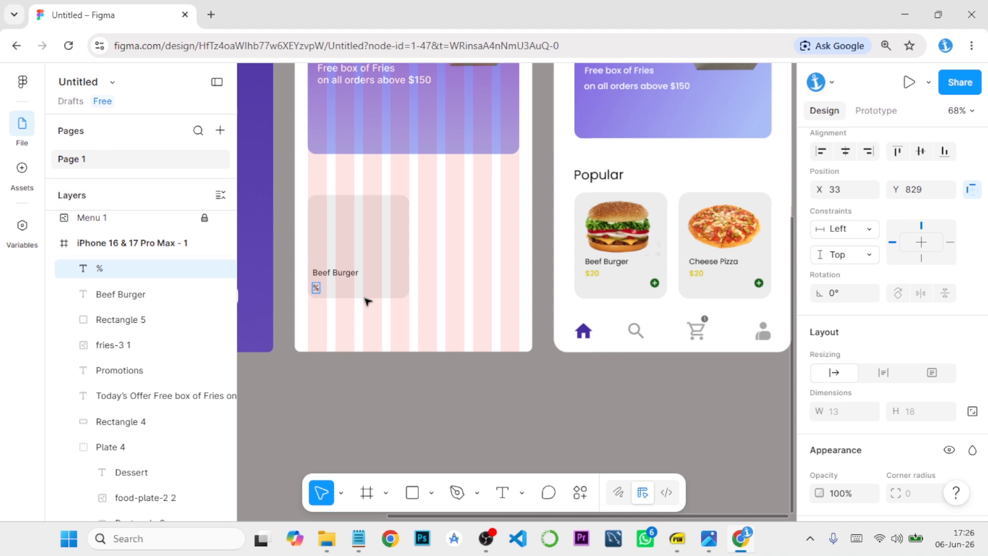
key("BackSpace")
type("^")
key("BackSpace")
type("#")
key("BackSpace")
type("$20")
key("Escape")
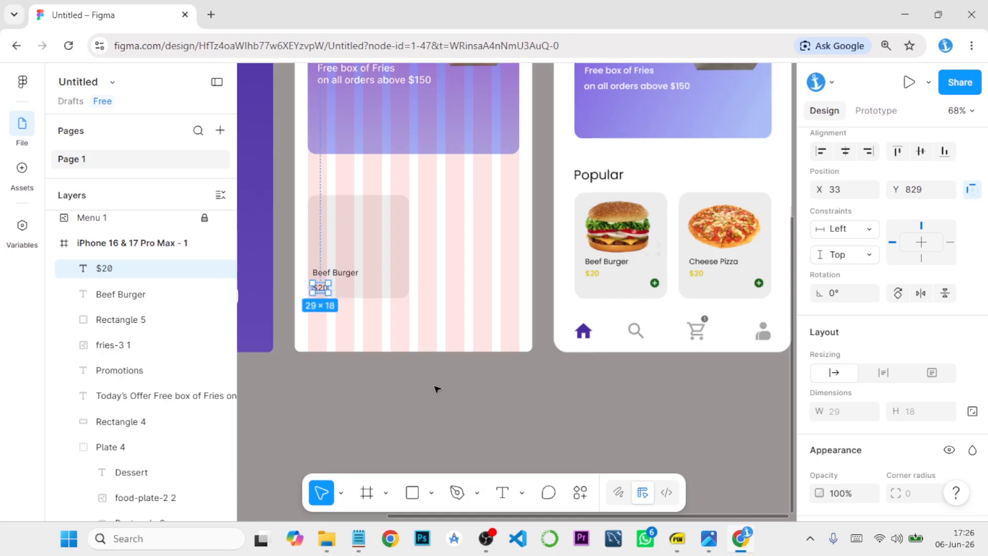
- Set the $20 label's font size to 14
scroll(871, 412, "down", 3)
left_click(944, 437)
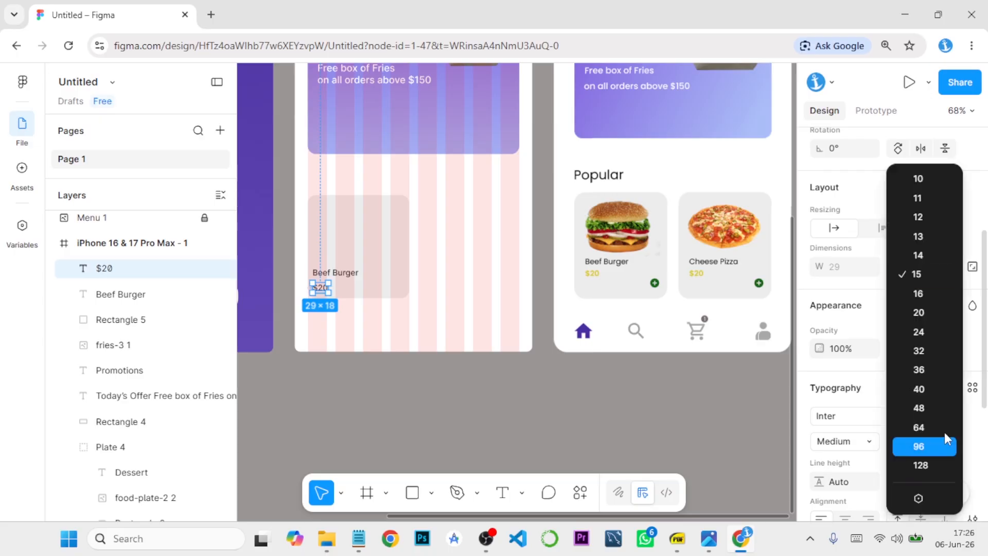
left_click(920, 254)
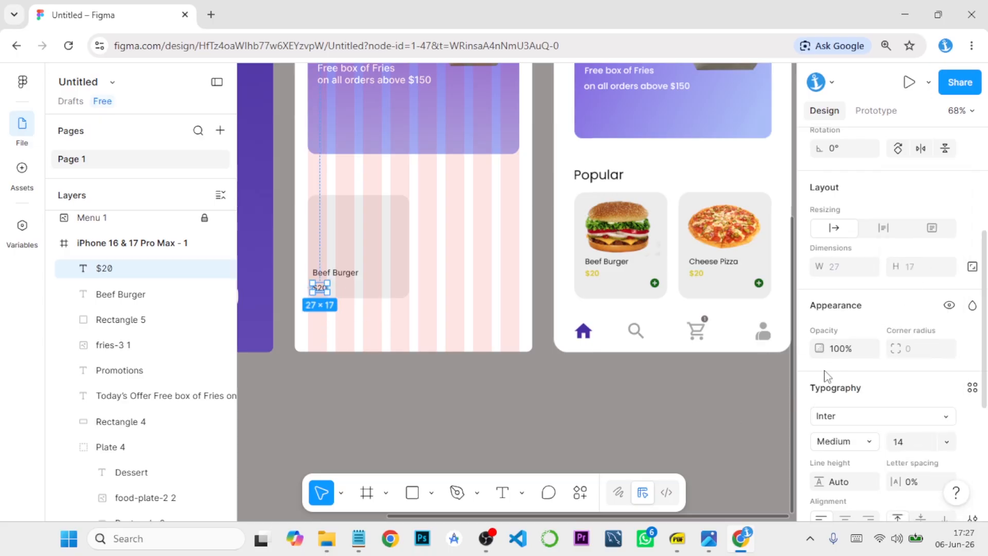
- Sample the reference price's yellow for the $20 label, then adjust its fill to D8CA22 at 100% opacity
scroll(847, 413, "down", 5)
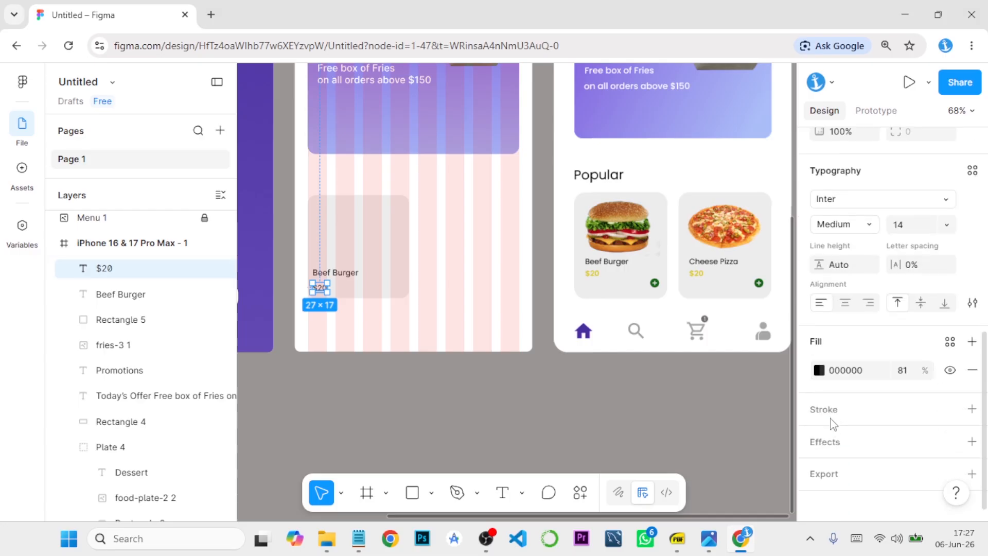
left_click(819, 370)
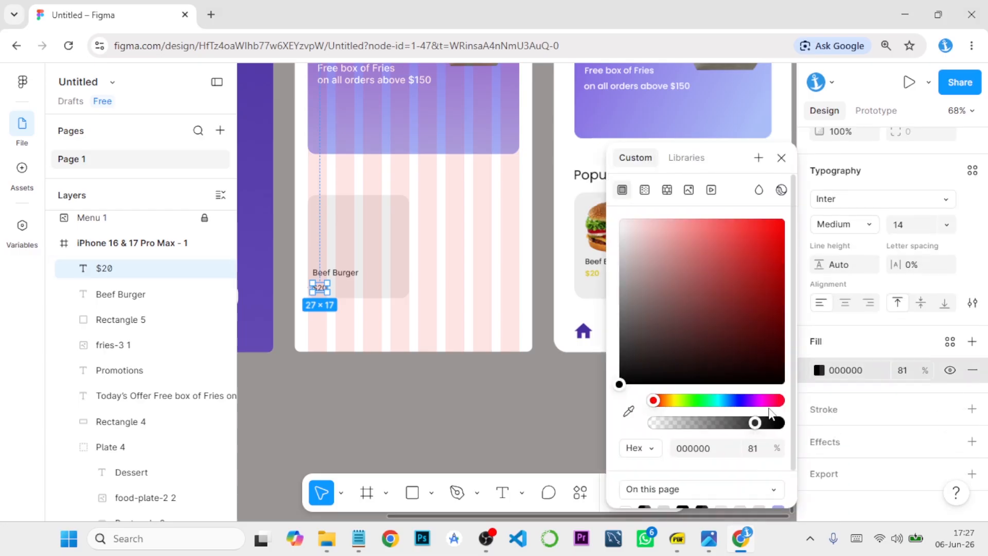
left_click_drag(754, 422, 795, 427)
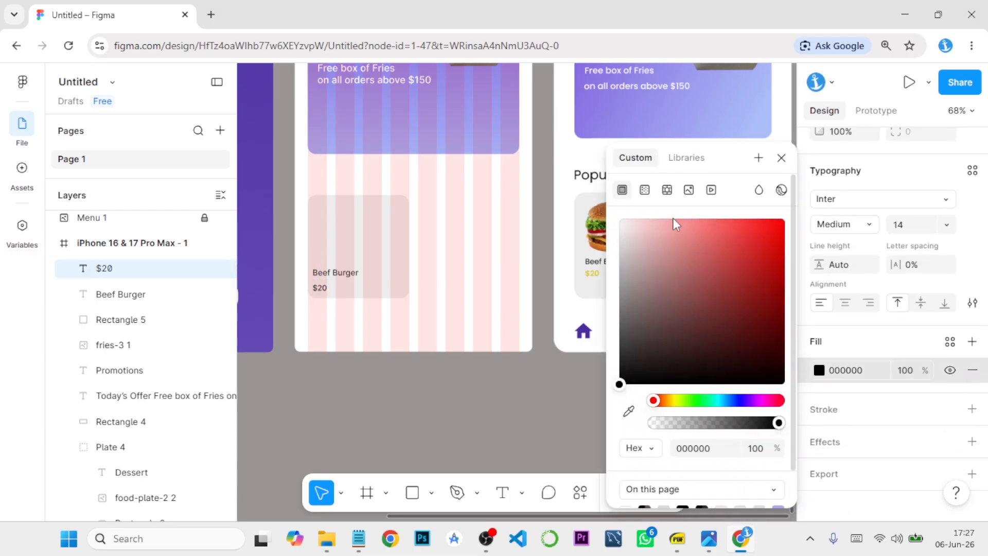
left_click(677, 400)
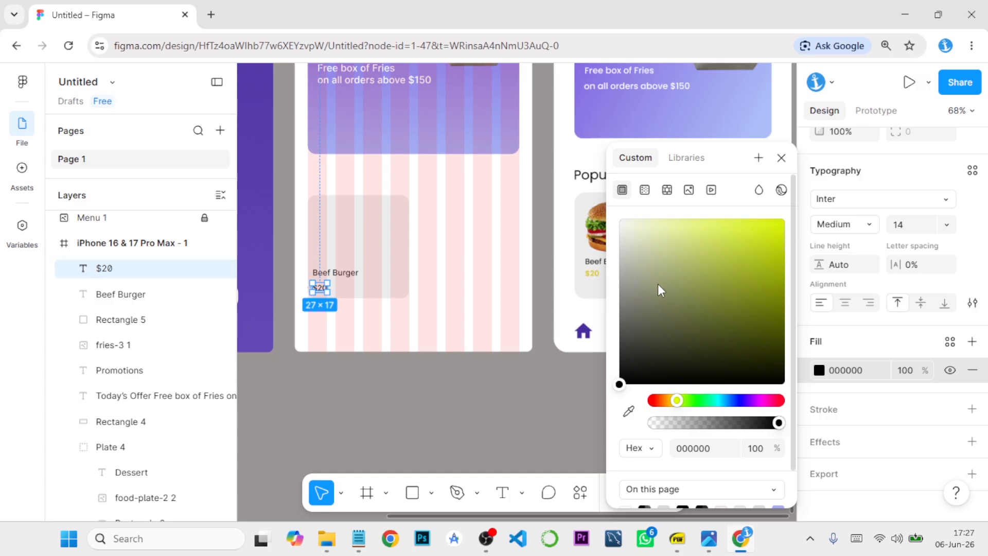
left_click(628, 410)
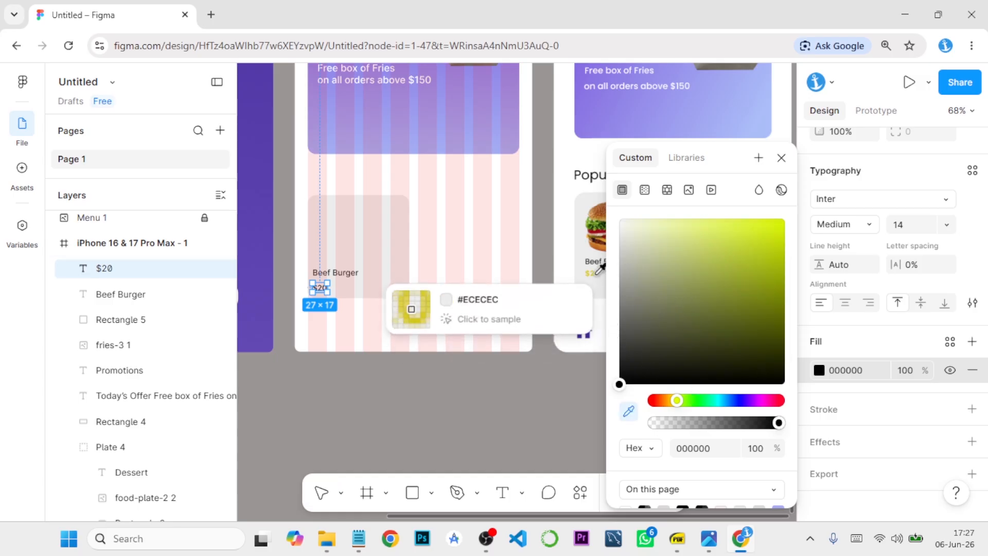
left_click(590, 273)
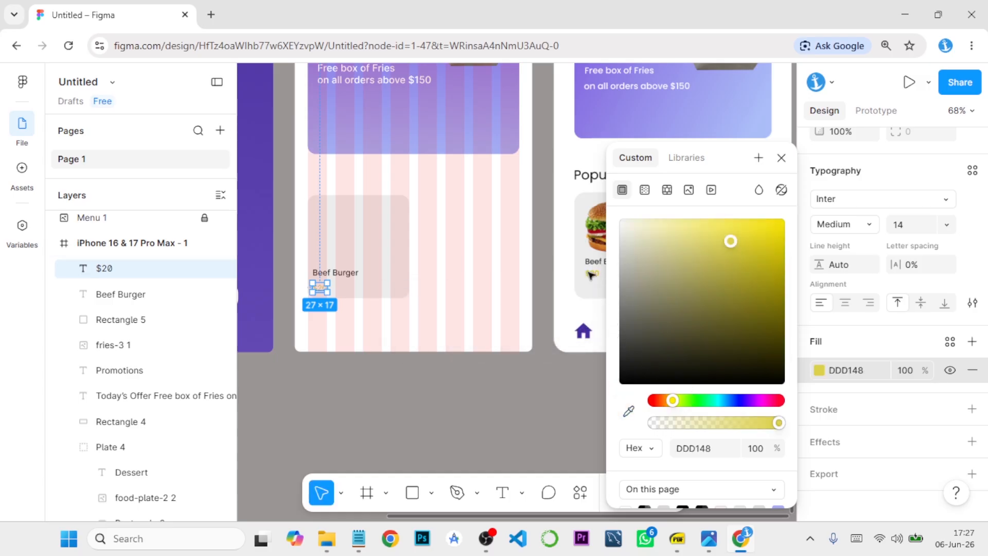
left_click(751, 247)
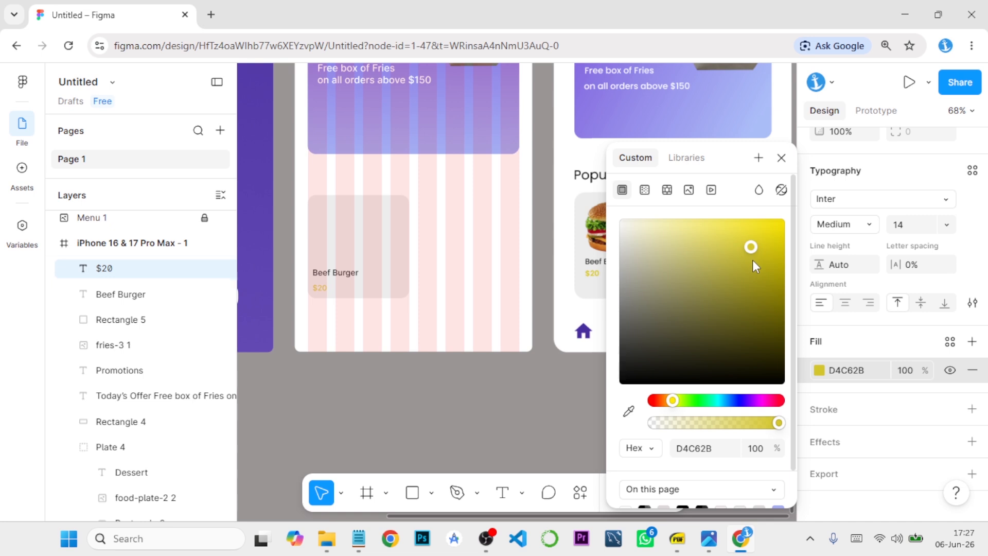
left_click(758, 237)
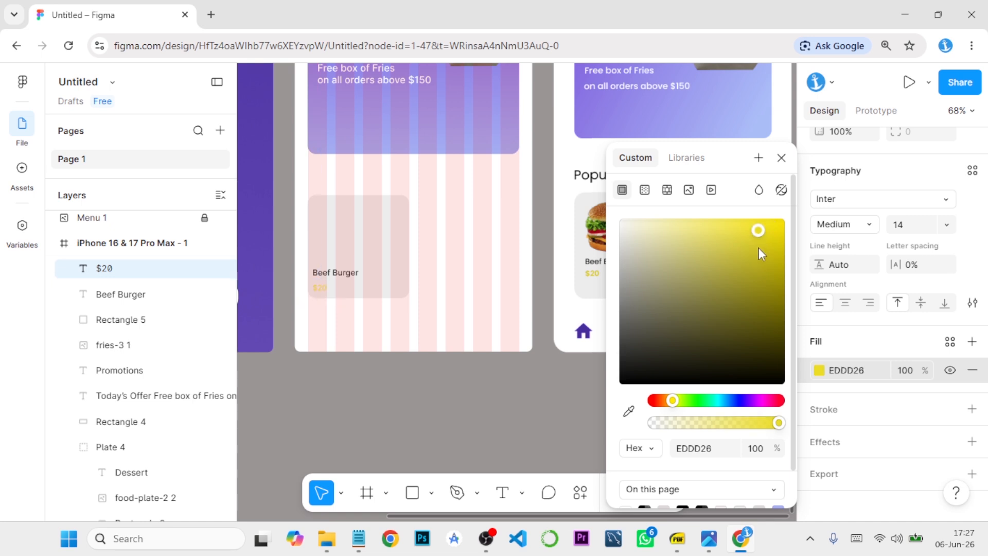
left_click(758, 250)
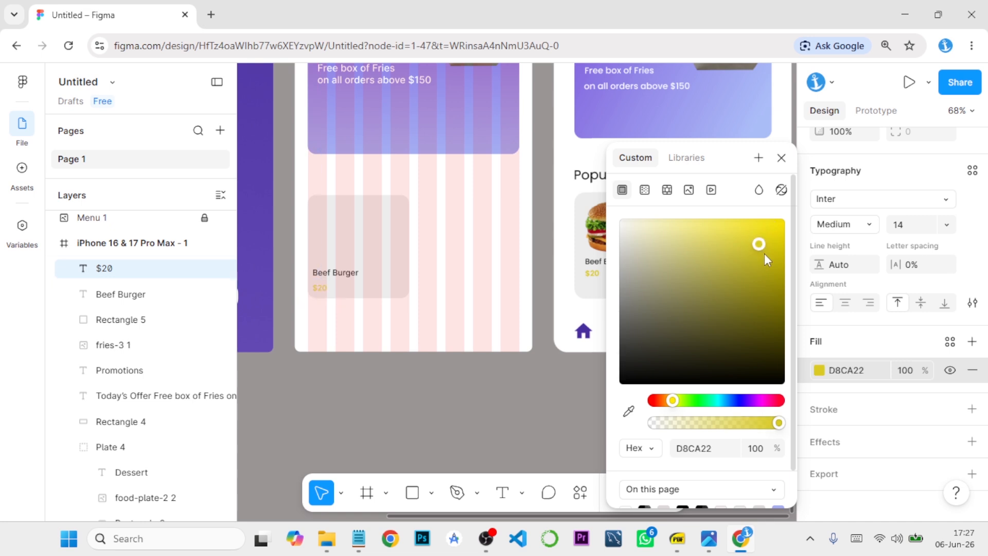
left_click(781, 158)
- Move the $20 label up slightly so it sits closer beneath the Beef Burger label
scroll(364, 326, "up", 5)
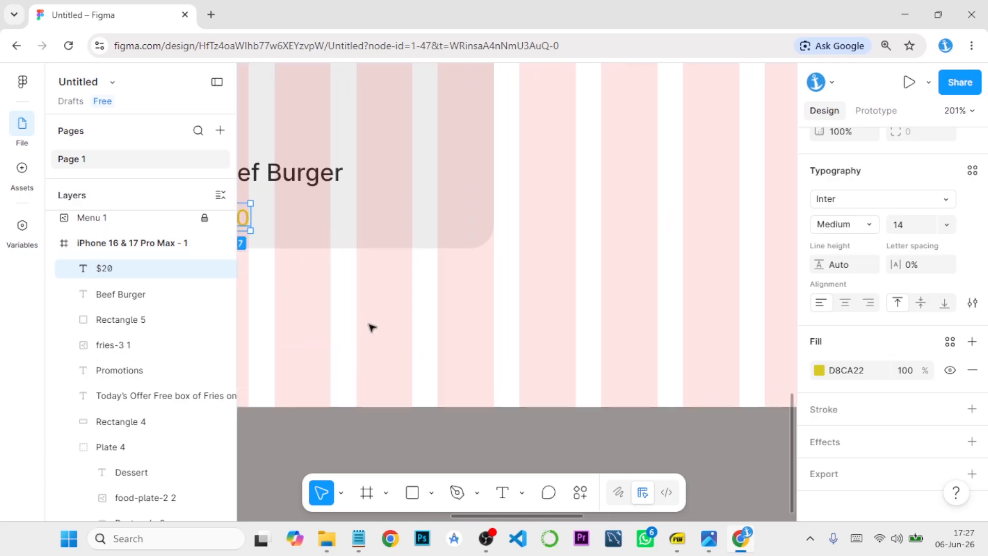
left_click_drag(379, 311, 547, 381)
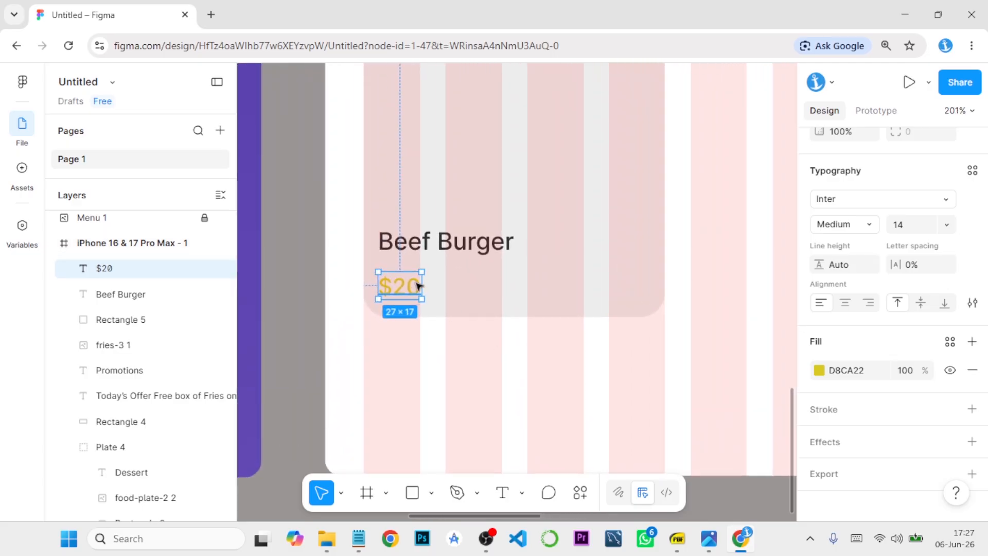
left_click_drag(418, 286, 411, 275)
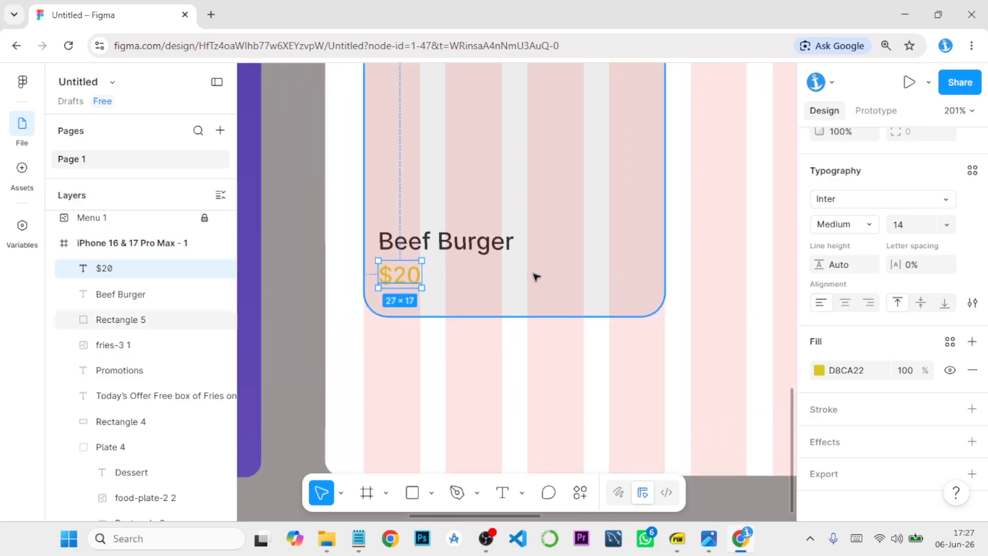
- Draw a 15 × 15 circle near the lower-right corner of the gray item rectangle, following the reference card's add button
scroll(535, 276, "down", 5)
left_click_drag(652, 272, 461, 304)
scroll(440, 313, "up", 3)
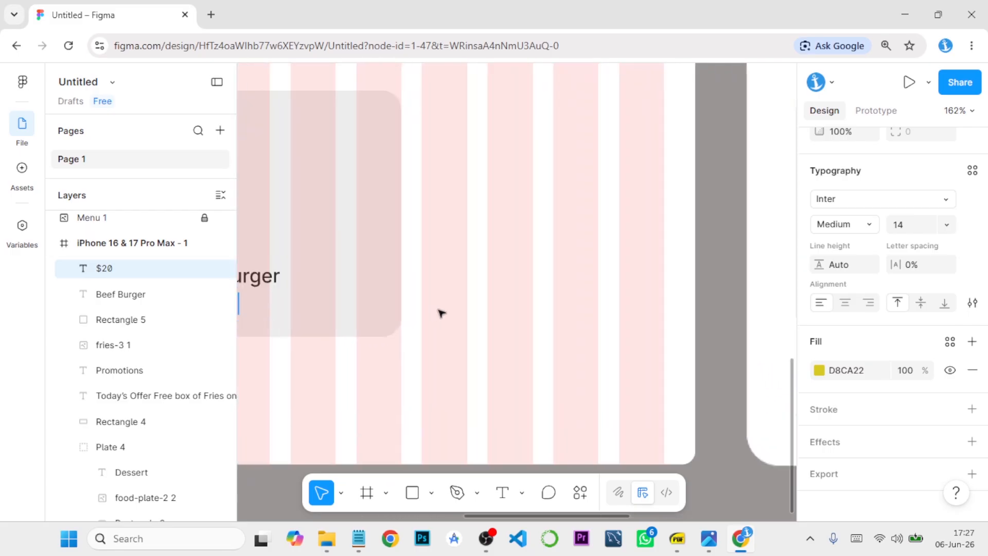
scroll(441, 314, "up", 2)
scroll(447, 315, "down", 3)
left_click_drag(534, 335, 386, 328)
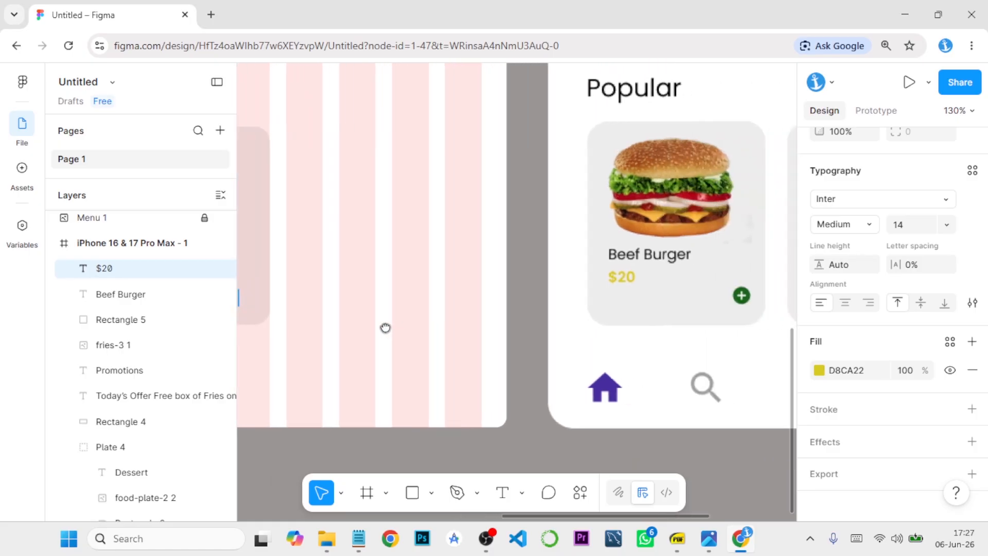
left_click_drag(326, 315, 571, 339)
scroll(472, 318, "up", 5)
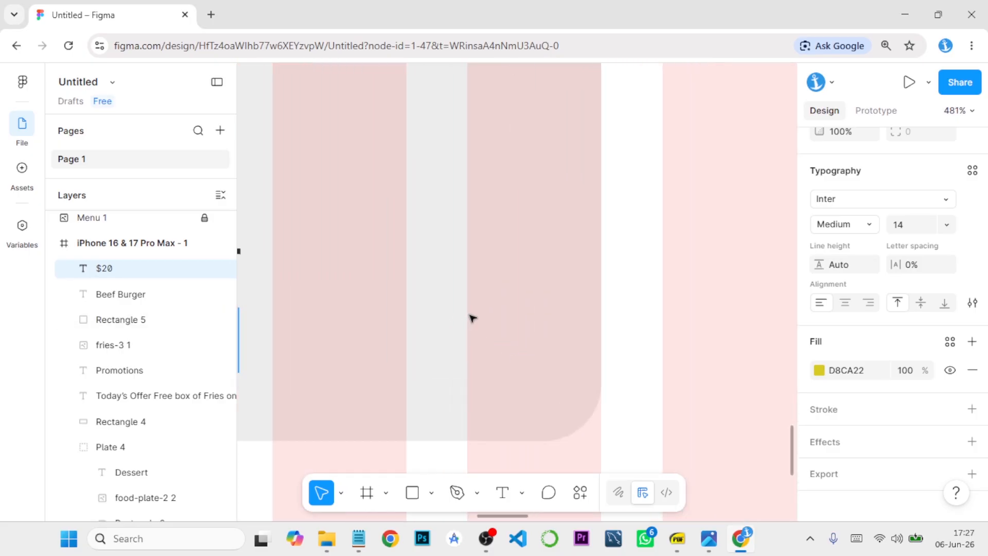
left_click(433, 481)
left_click(467, 402)
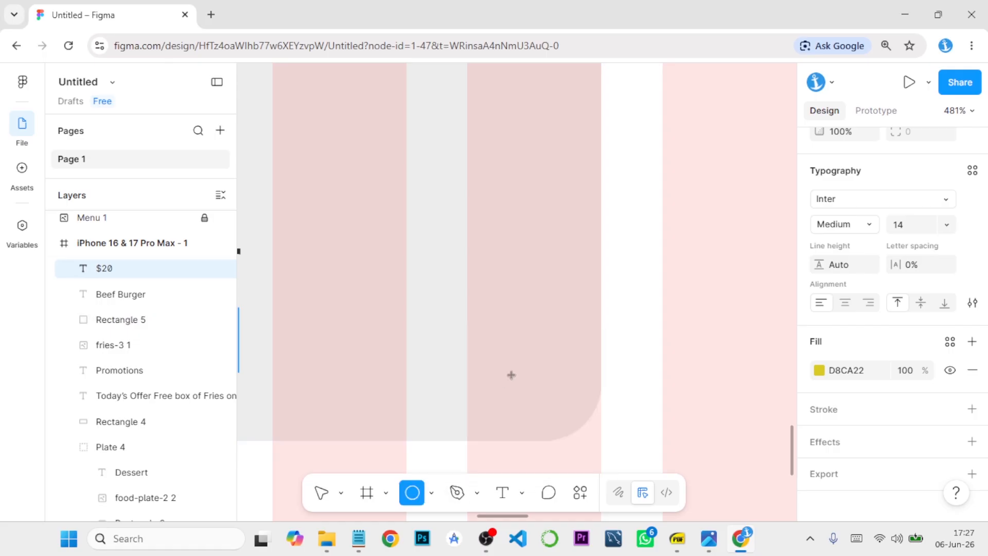
mouse_move(505, 360)
left_mouse_down()
mouse_move(559, 414)
mouse_move(536, 371)
left_mouse_up()
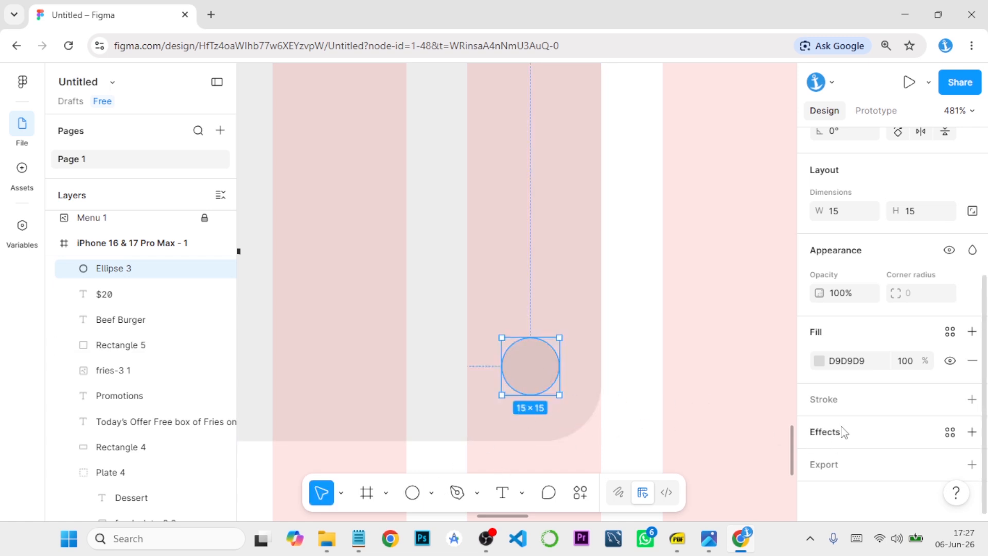
- Fill the small circle with green 458445 sampled from the add button on the reference Beef Burger card
left_click_drag(684, 397, 285, 397)
left_click_drag(691, 411, 311, 381)
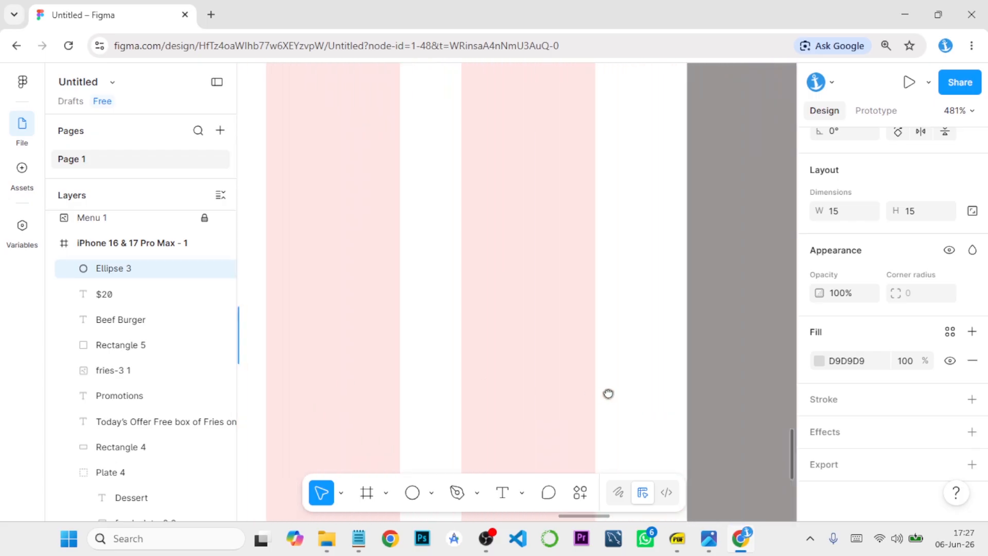
mouse_move(608, 394)
left_mouse_down()
mouse_move(366, 377)
mouse_move(612, 385)
left_mouse_up()
scroll(621, 375, "down", 5)
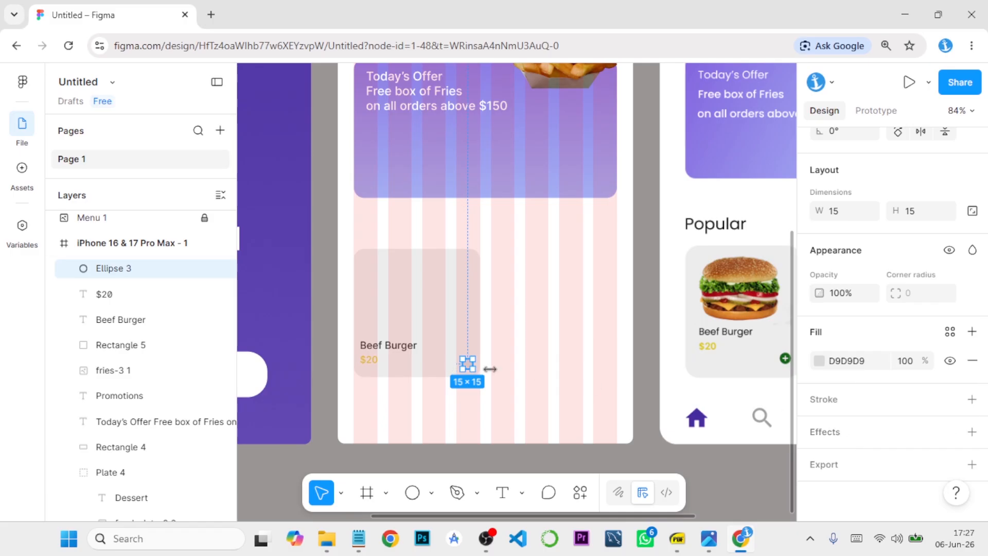
left_click(817, 362)
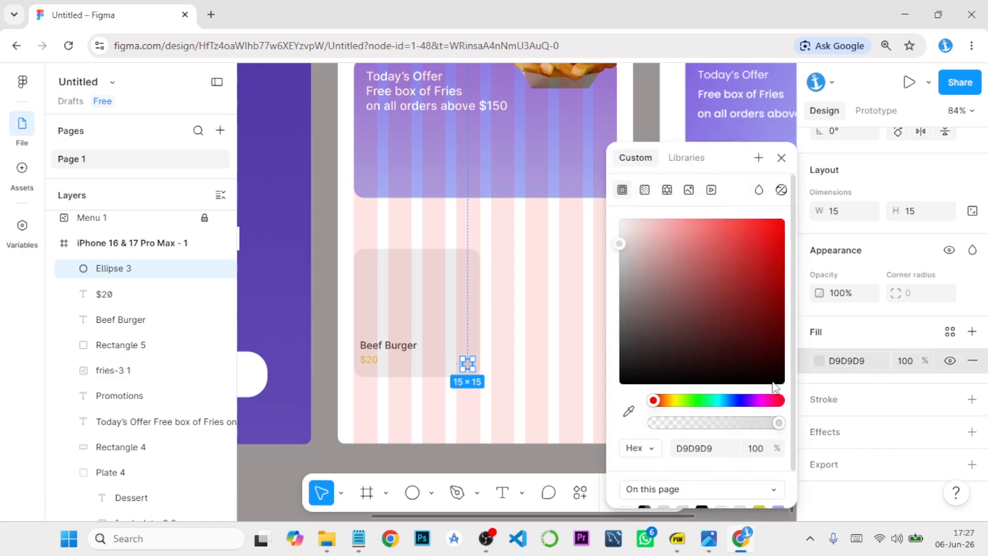
left_click_drag(732, 168, 575, 156)
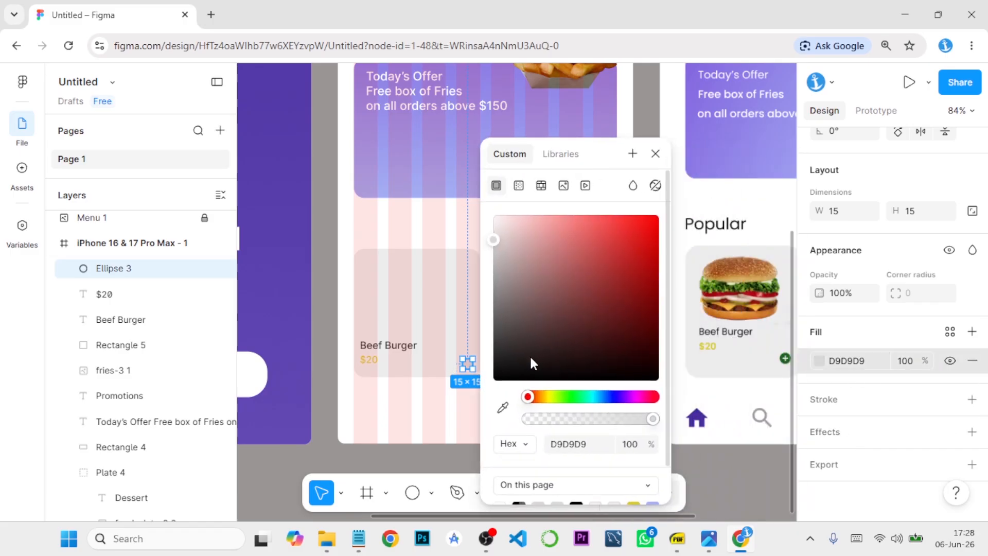
left_click(502, 408)
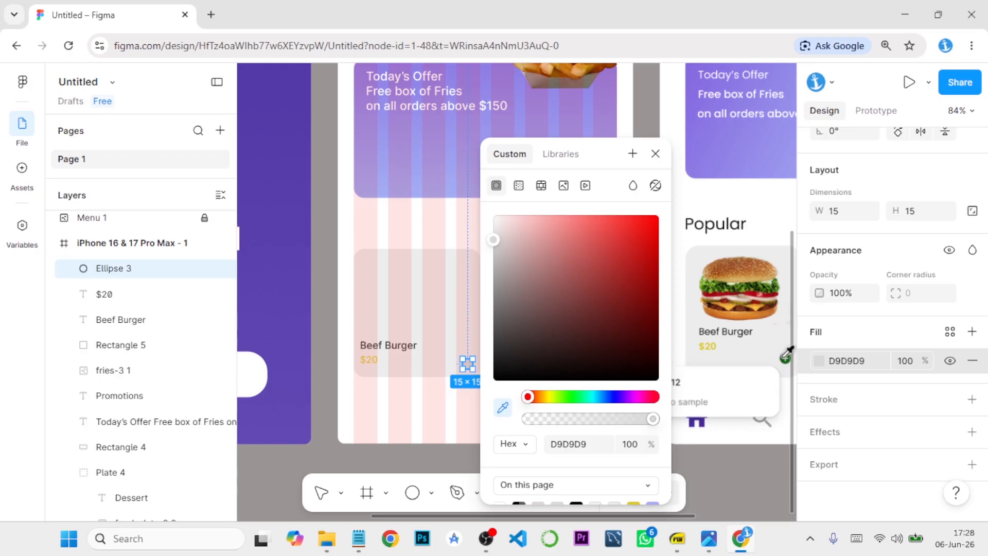
left_click(787, 355)
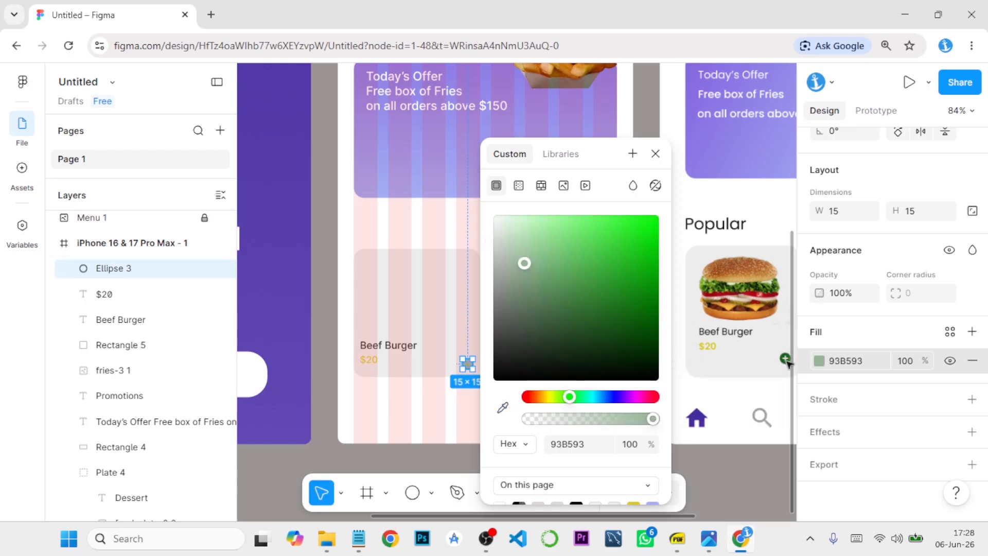
left_click(503, 407)
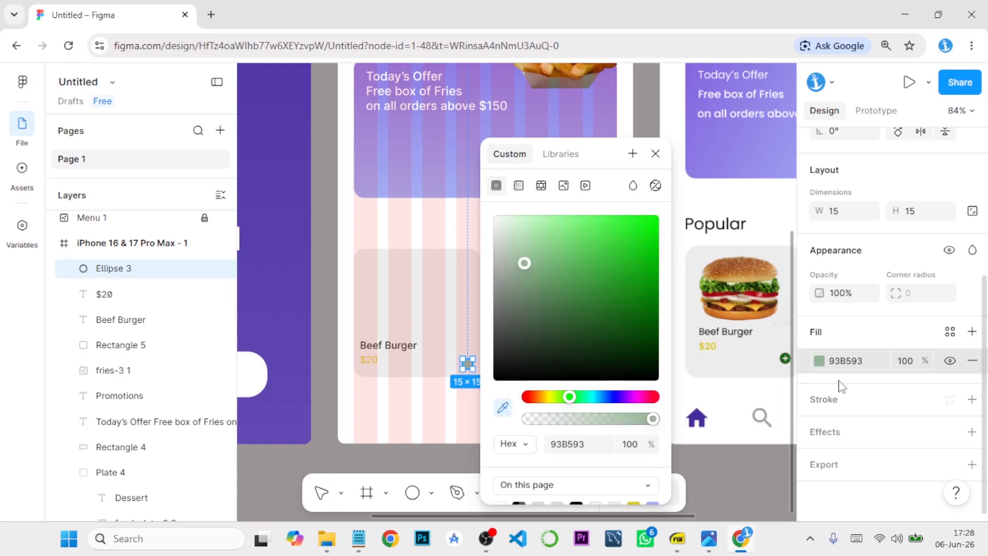
left_click(787, 356)
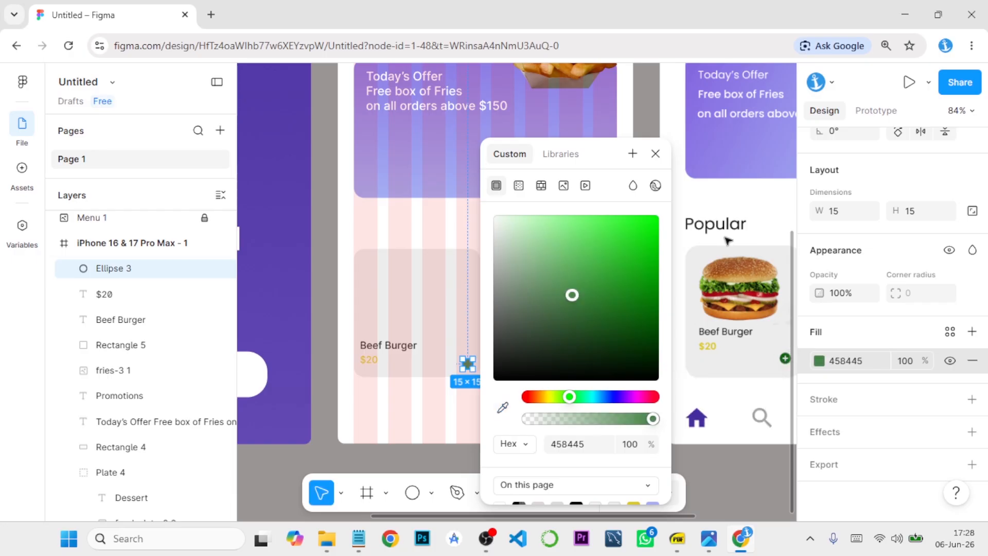
left_click(655, 153)
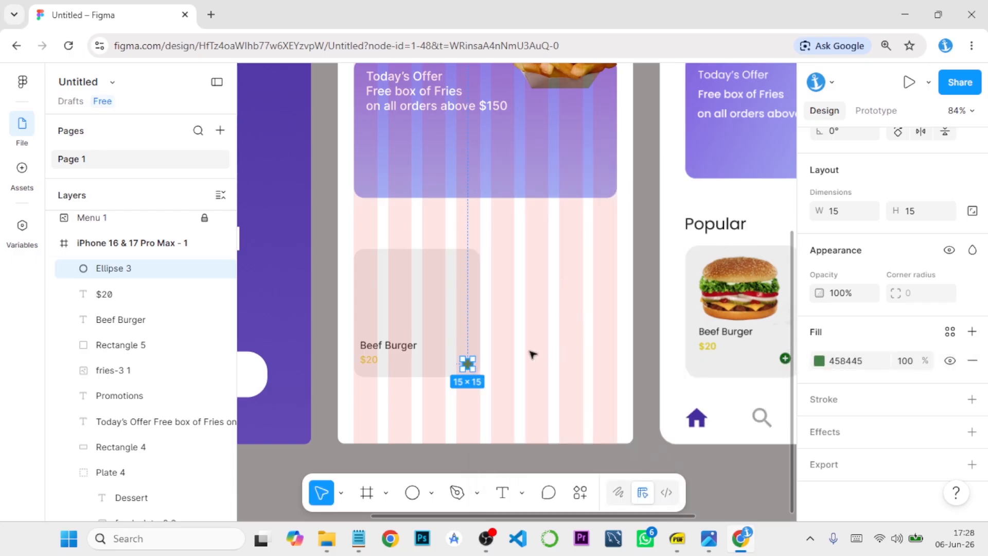
scroll(541, 349, "up", 10)
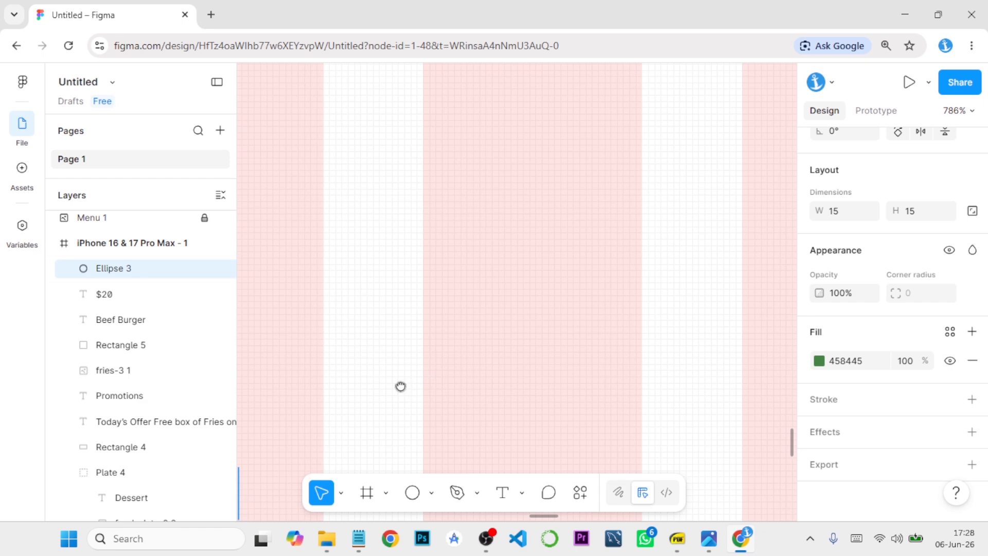
left_click_drag(401, 386, 914, 247)
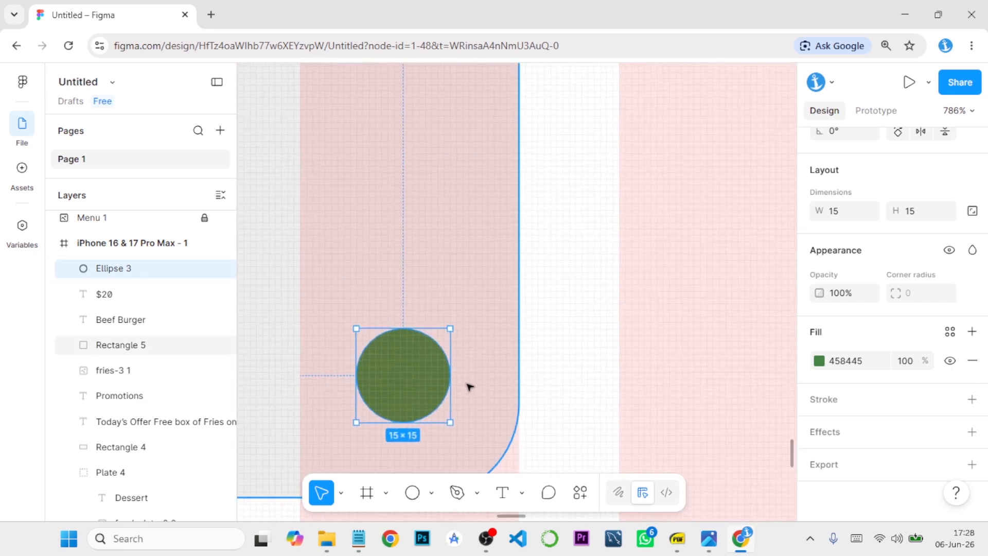
scroll(465, 387, "up", 2)
scroll(461, 394, "left", 3)
scroll(461, 395, "down", 1)
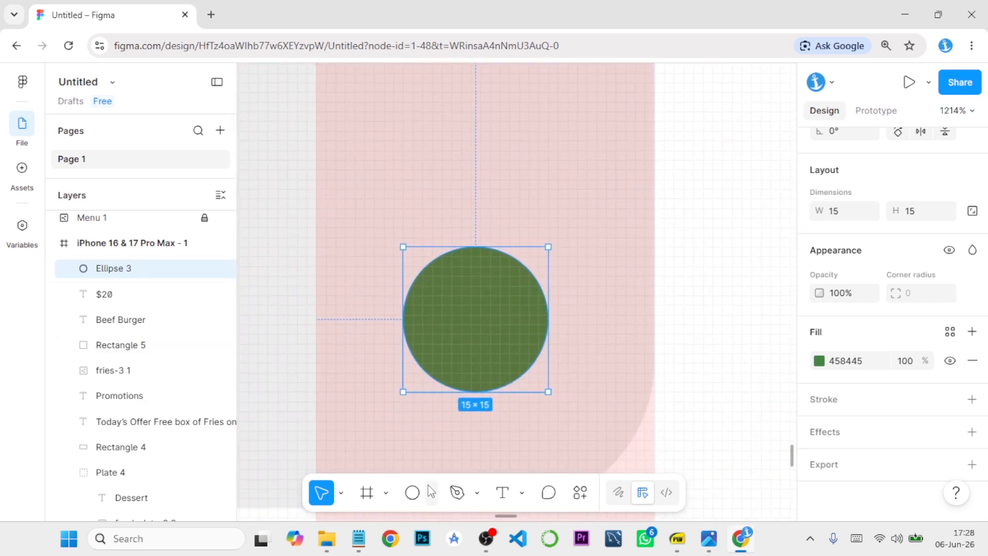
- Draw a 2 × 8 vertical rectangle in the middle of the green circle as the plus sign's upright bar
left_click(431, 493)
left_click(499, 342)
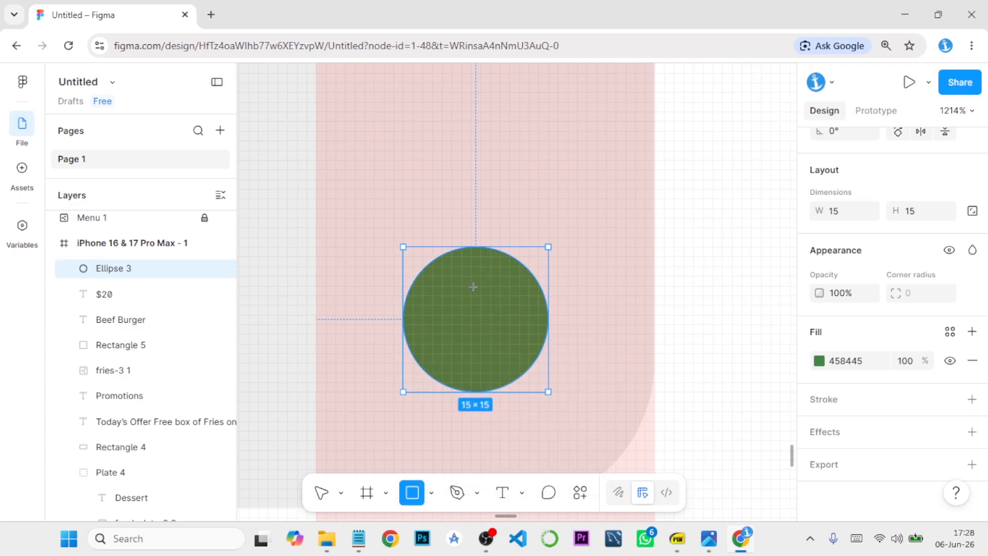
mouse_move(461, 276)
left_mouse_down()
mouse_move(481, 306)
mouse_move(480, 354)
mouse_move(480, 340)
left_mouse_up()
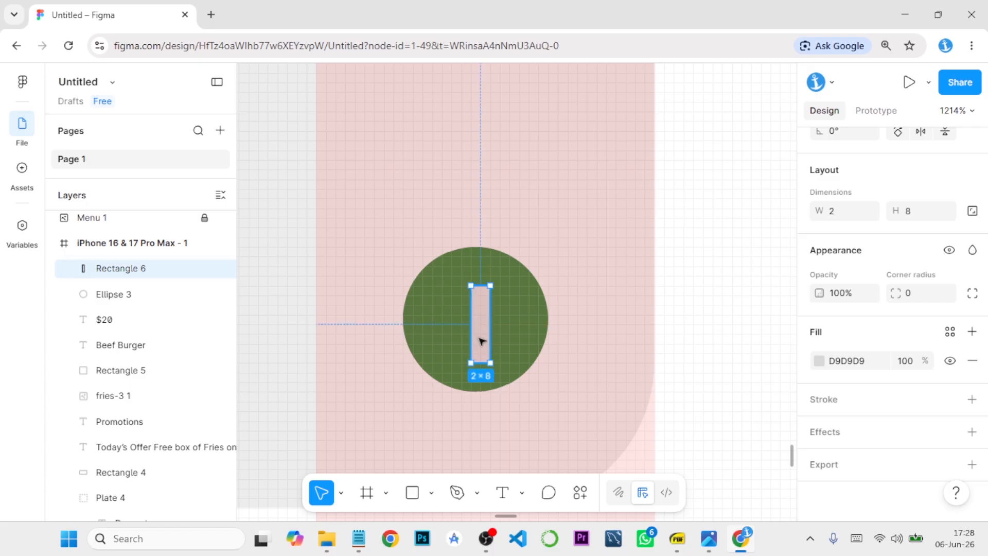
- Fill the vertical bar inside the green circle with white FFFFFF from the page colors
left_click(819, 360)
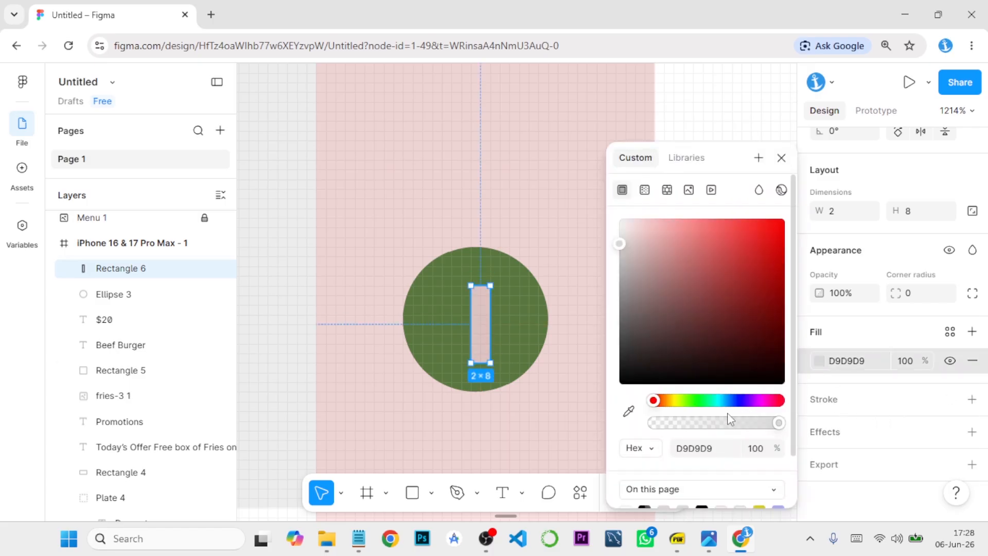
scroll(679, 412, "down", 2)
left_click(628, 351)
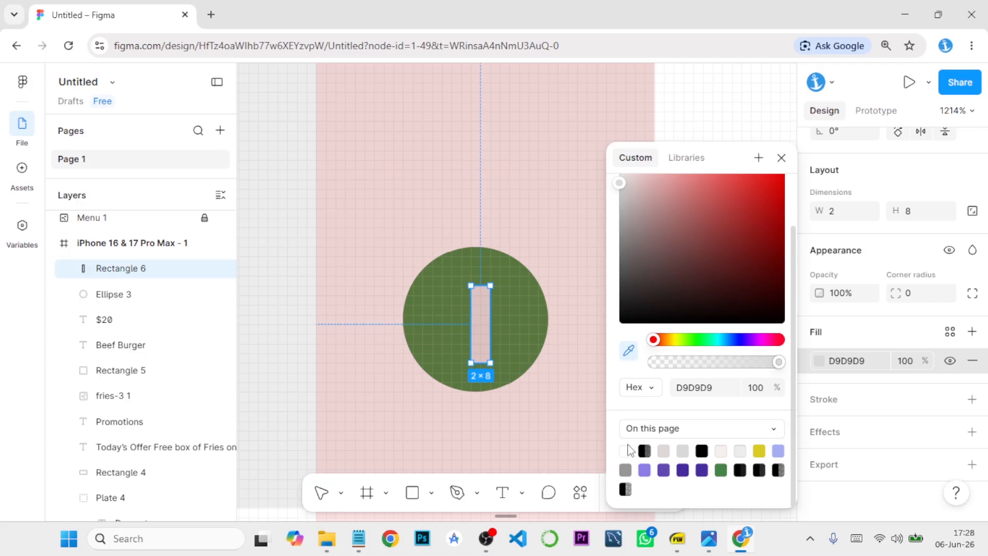
left_click(625, 450)
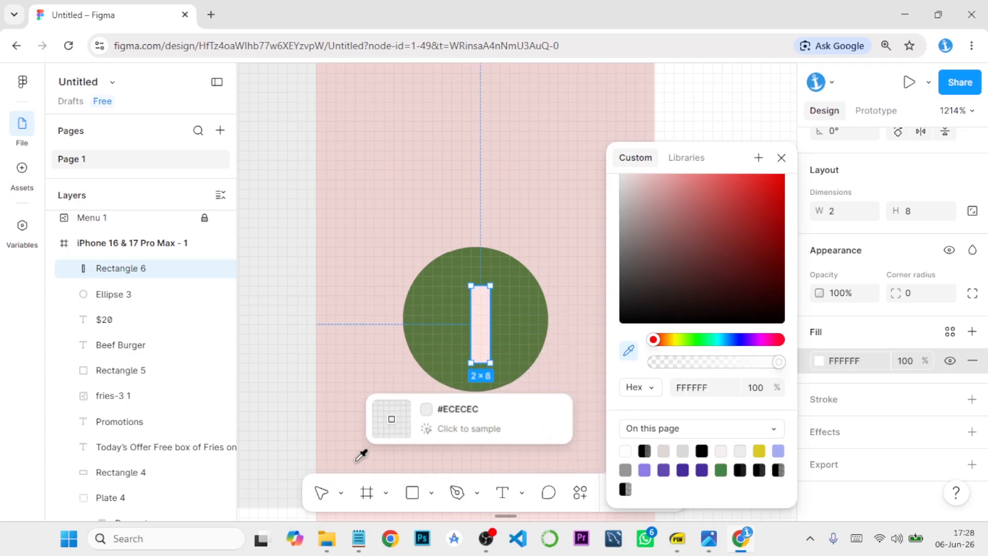
left_click(320, 495)
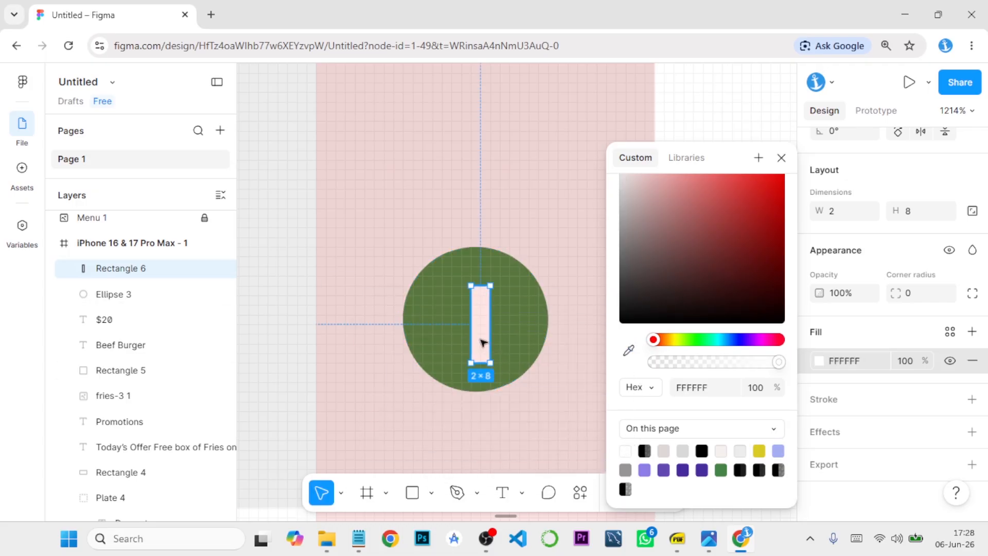
- Duplicate the white bar and rotate the copy by 90° so the two bars form a plus sign
key("ctrl+d")
scroll(923, 327, "up", 2)
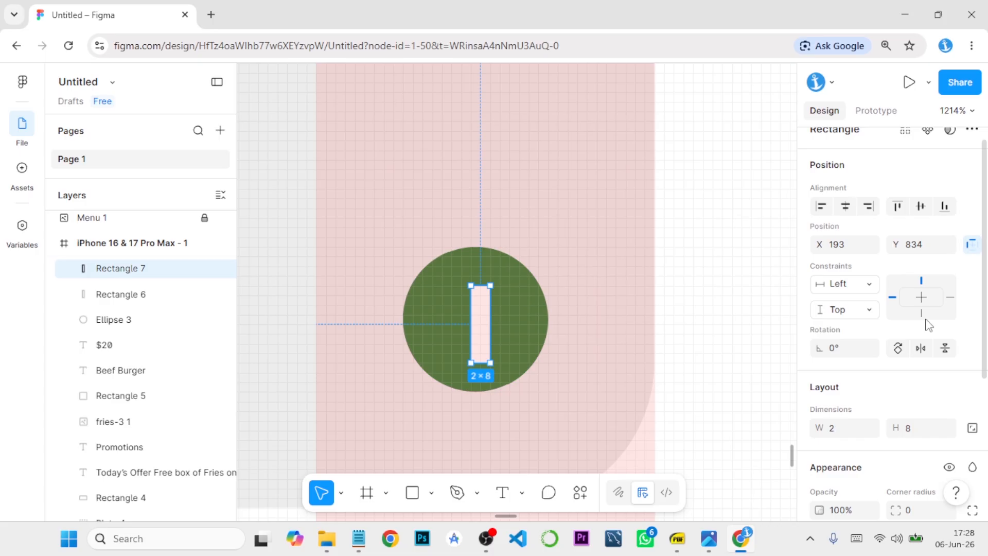
left_click(898, 349)
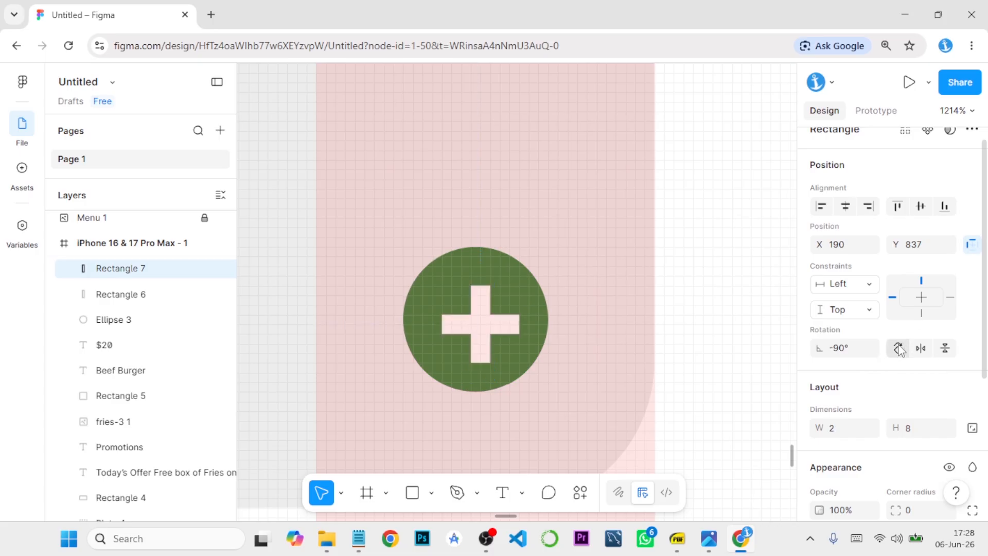
mouse_move(513, 328)
left_mouse_down()
mouse_move(502, 328)
mouse_move(514, 327)
left_mouse_up()
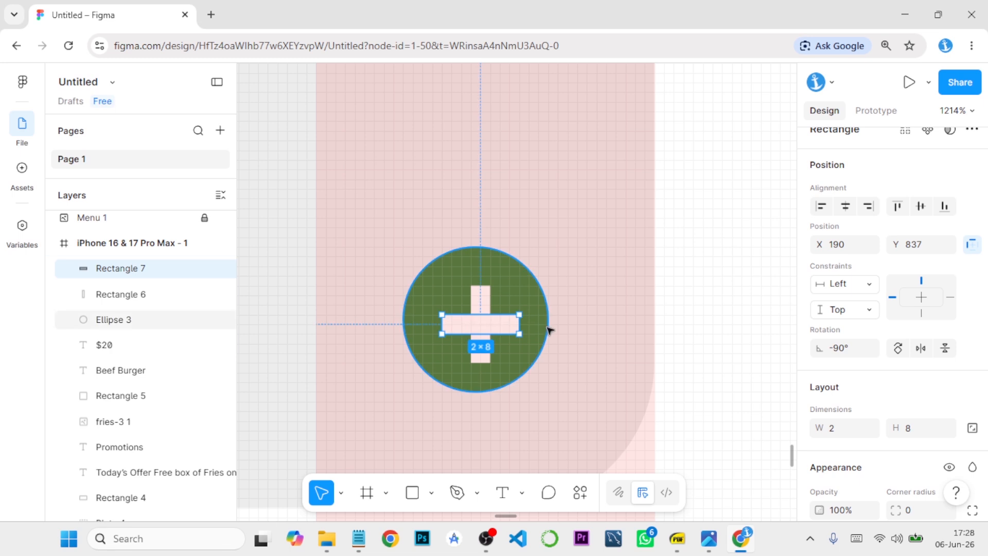
- Group the green circle with the two white bars and name the group "plus"
scroll(556, 331, "down", 10)
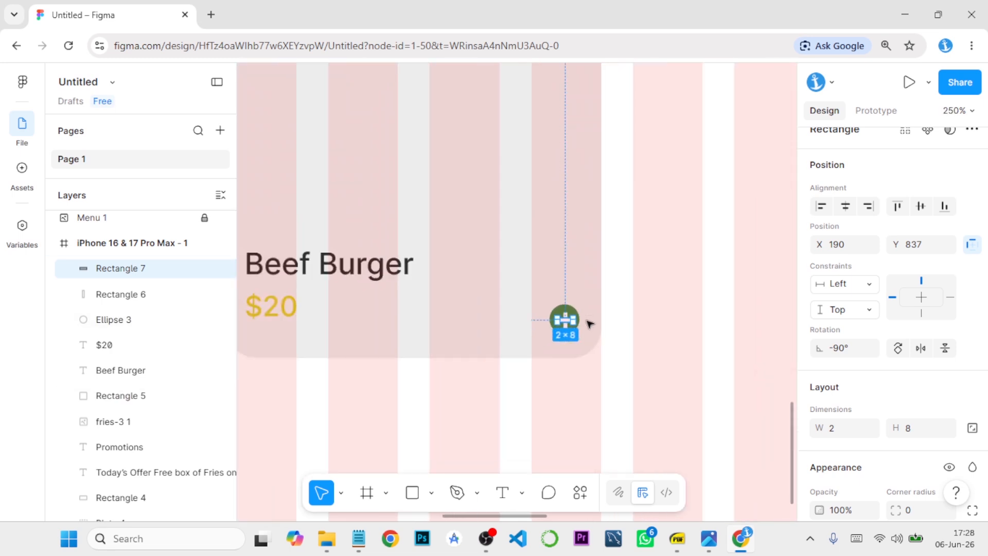
left_click(128, 295)
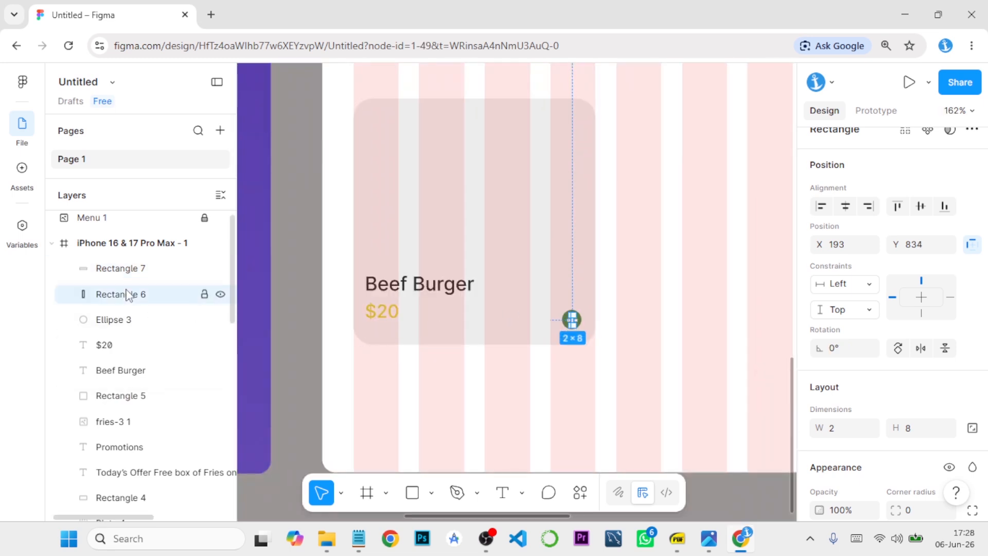
left_click(128, 320, "shift")
left_click(139, 268, "shift")
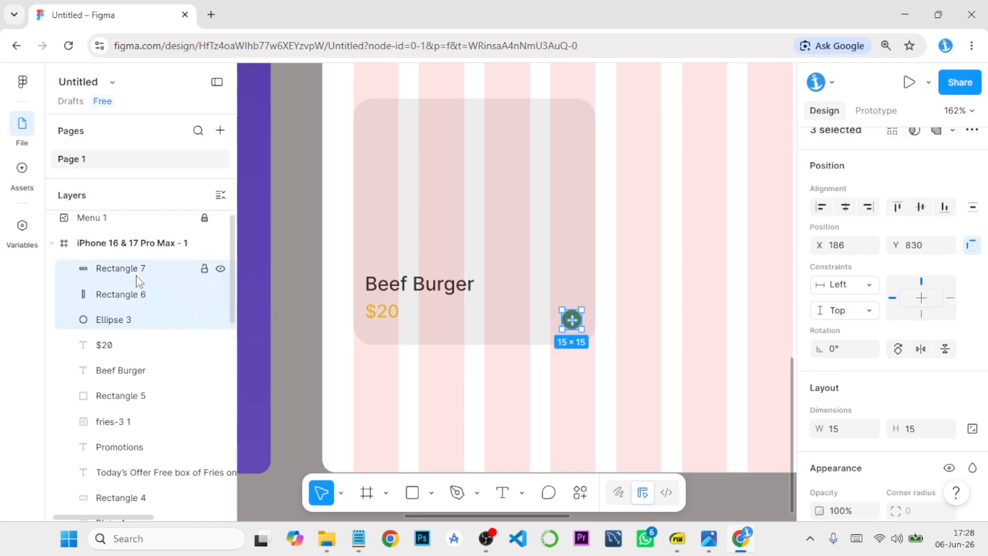
right_click(138, 270)
left_click(163, 274)
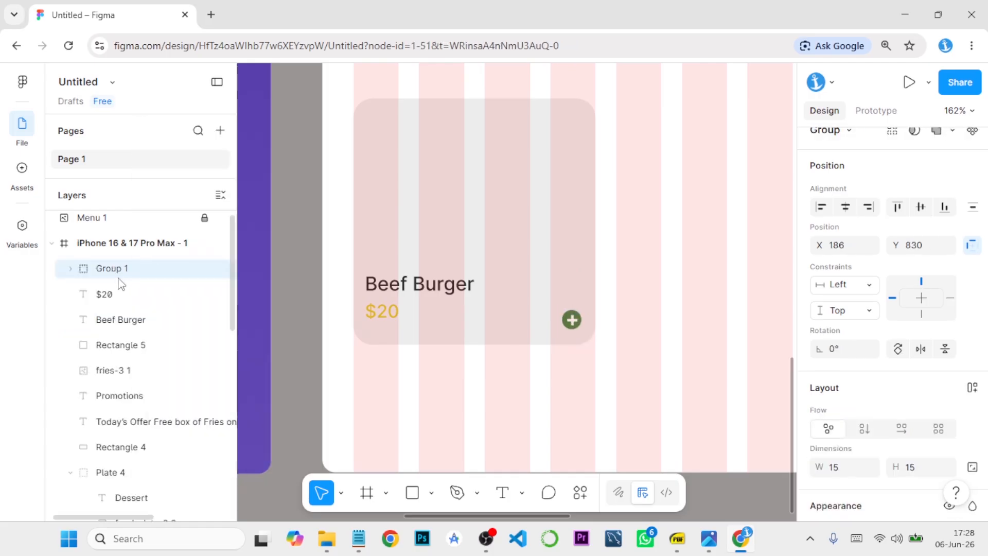
double_click(118, 272)
type("plus")
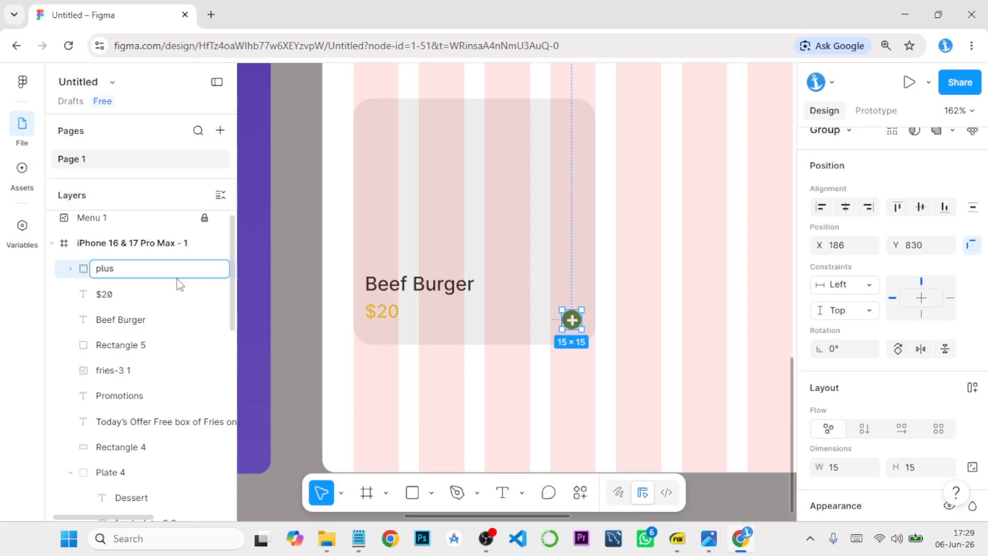
key("Return")
- Move the Beef Burger and $20 labels up together by 27 px within the card, following the reference card's layout
scroll(699, 308, "down", 5)
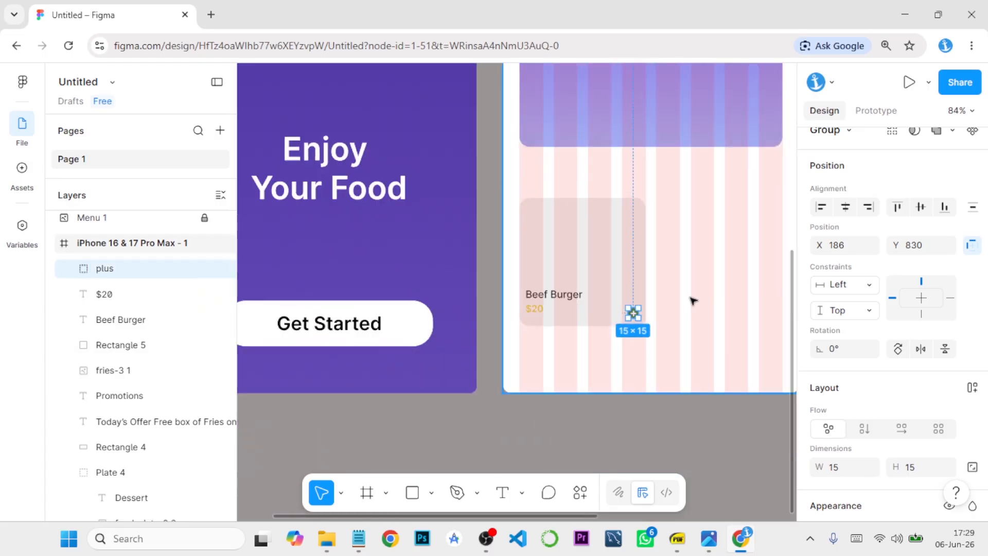
left_click_drag(681, 333, 443, 339)
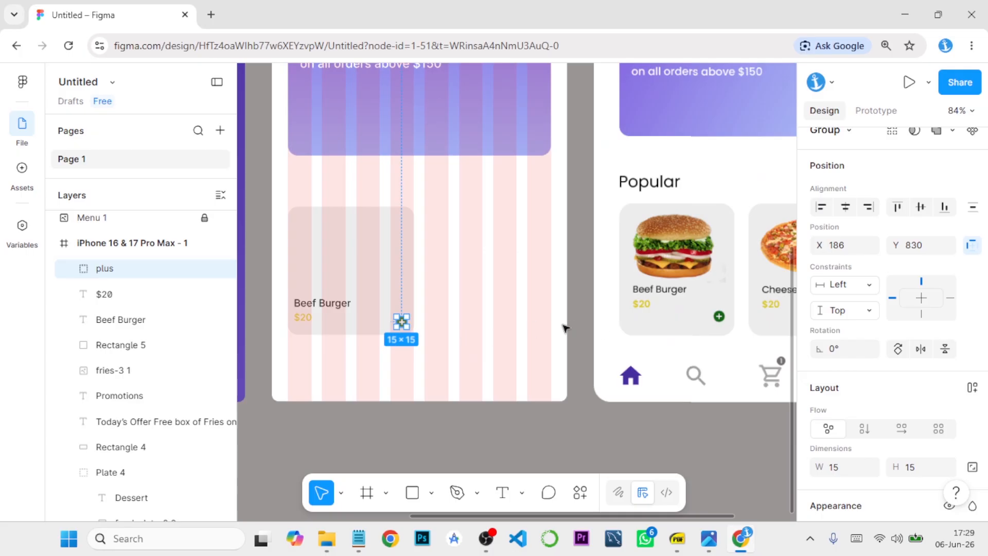
left_click(329, 307)
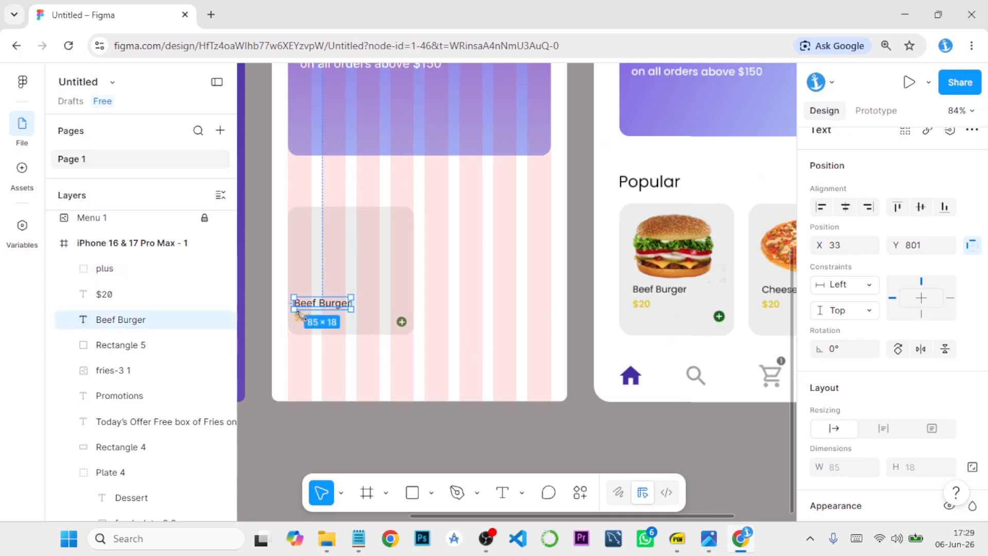
left_click(307, 320, "shift")
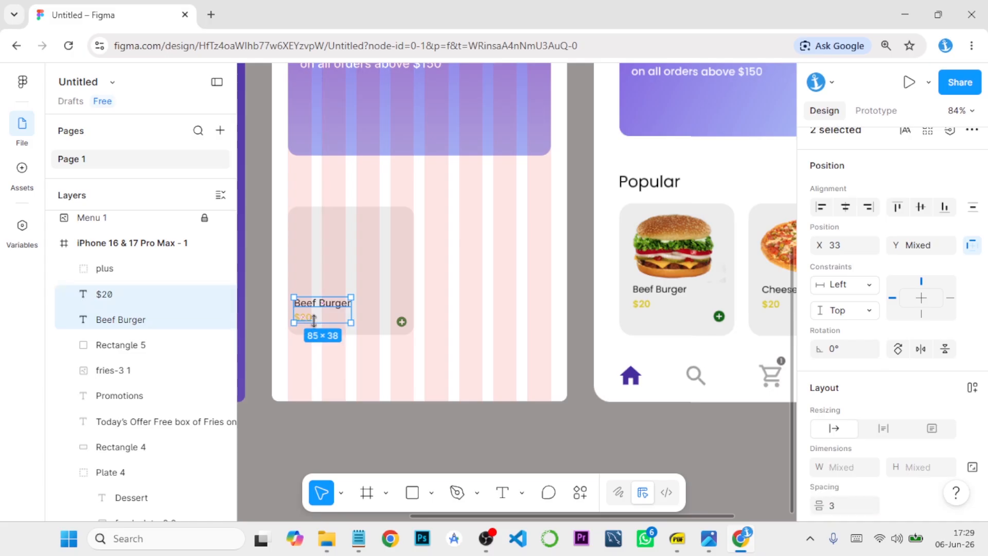
key("shift+Up")
key("shift+Up")
key("shift+Up")
key("shift+Up")
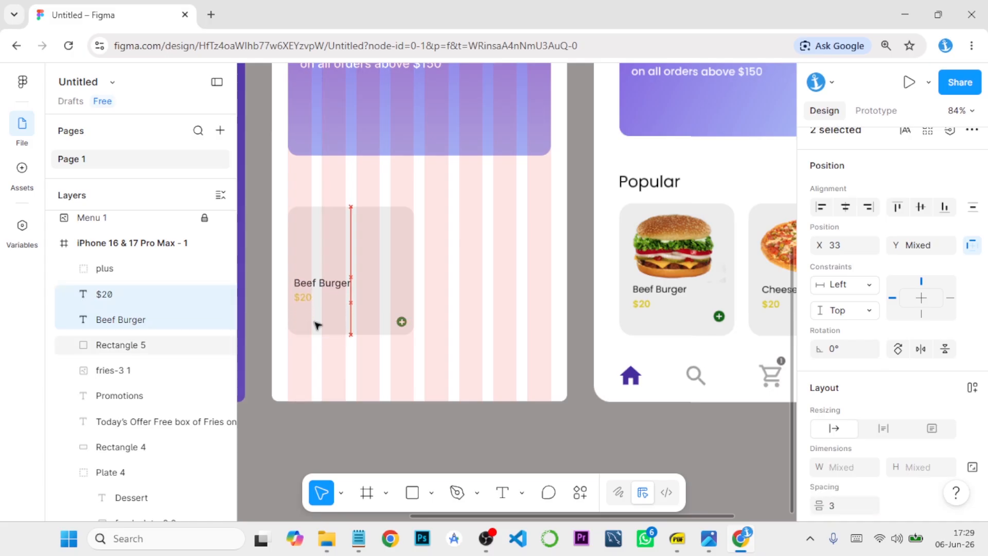
key("Down")
key("Down")
key("Down")
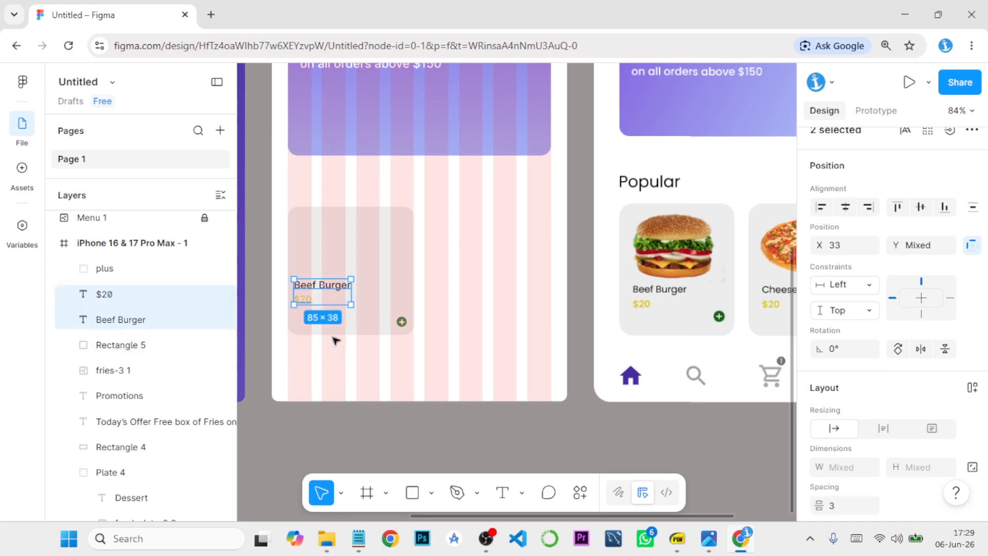
- Bring the burger-king-whopper image from the UI Design Exercise folder in File Explorer into the home screen frame
mouse_move(325, 540)
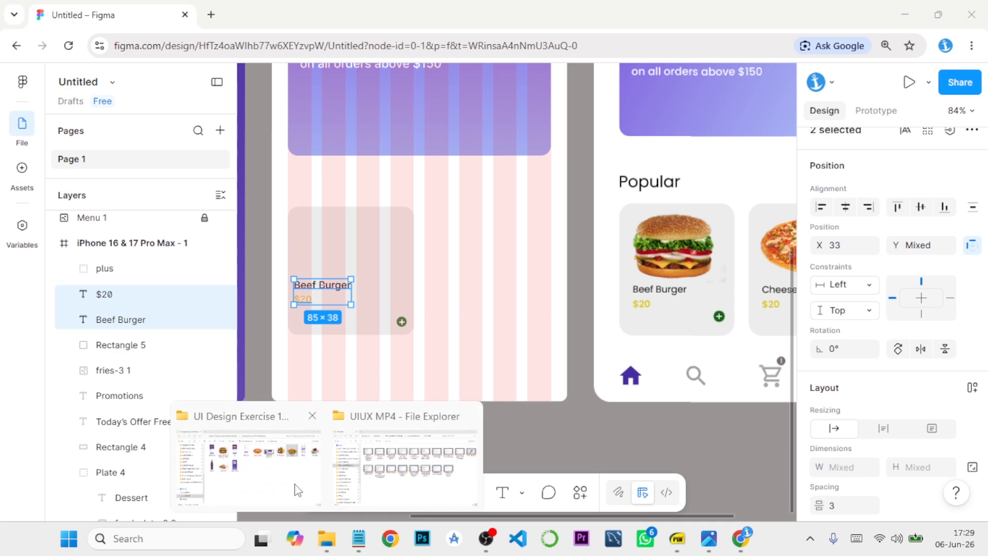
left_click(324, 463)
left_click_drag(337, 177, 500, 338)
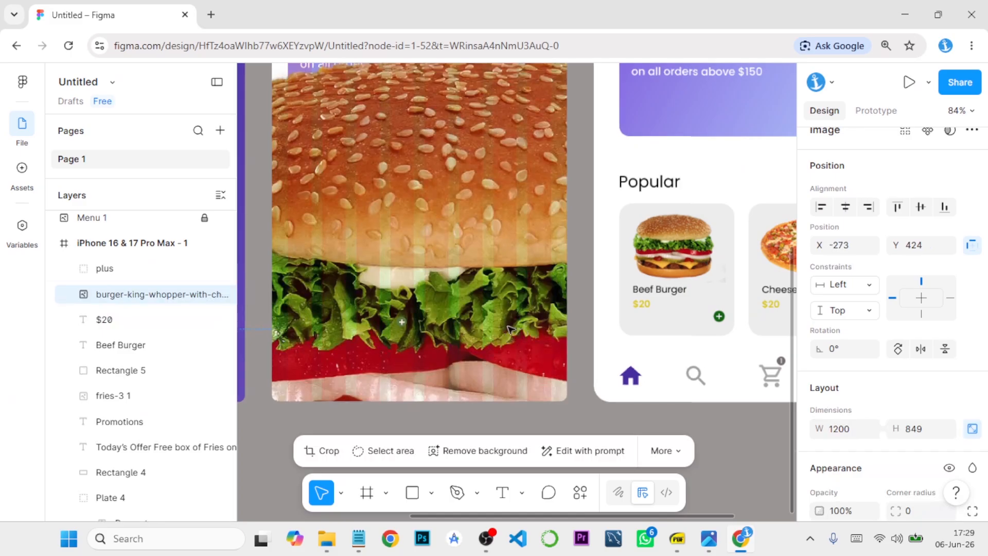
- Scale the burger image down to 118 × 83 and place it above the Beef Burger label in the gray card
scroll(508, 306, "down", 5)
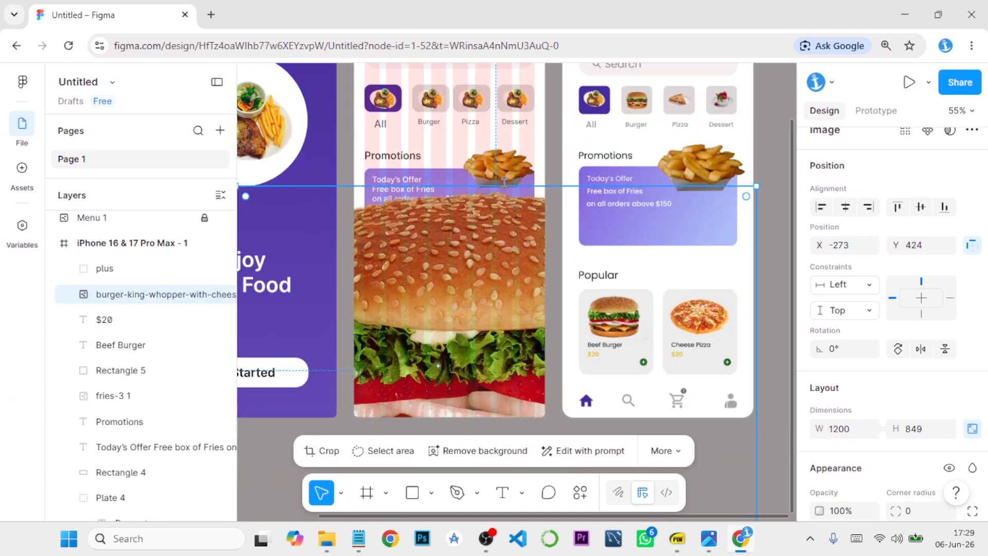
left_click_drag(504, 185, 427, 344)
left_click_drag(486, 366, 394, 312)
left_click_drag(436, 341, 397, 322)
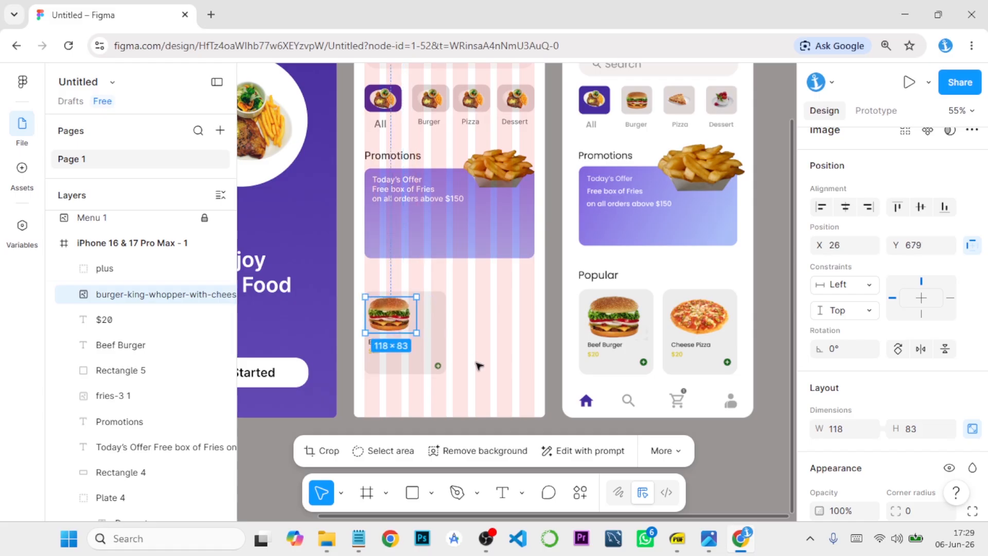
- Nudge the burger image to X 30, Y 678 and enlarge it to 147 × 104 to match the reference card
key("Left")
key("Up")
key("Up")
key("Left")
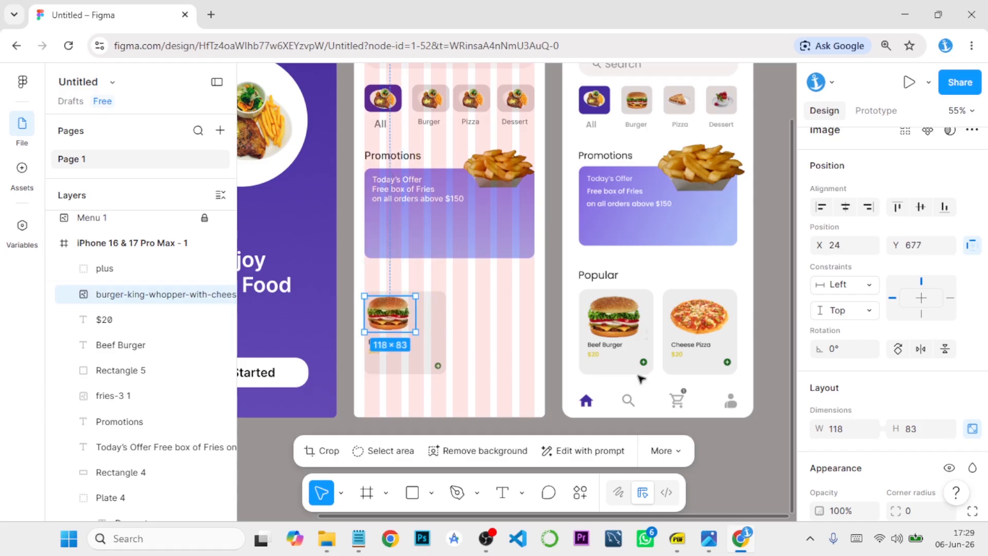
key("Right")
key("Down")
key("Right")
key("Right")
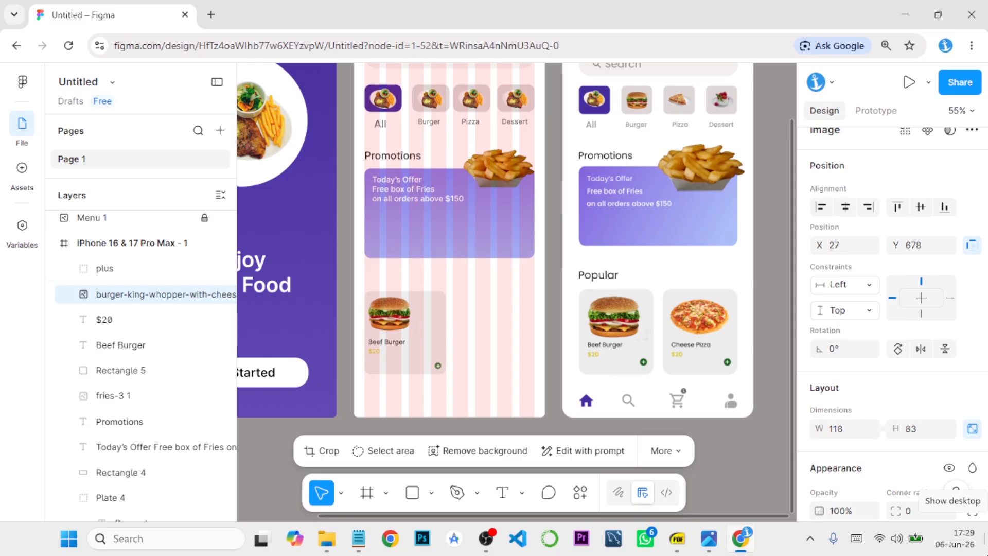
key("Right")
key("Right")
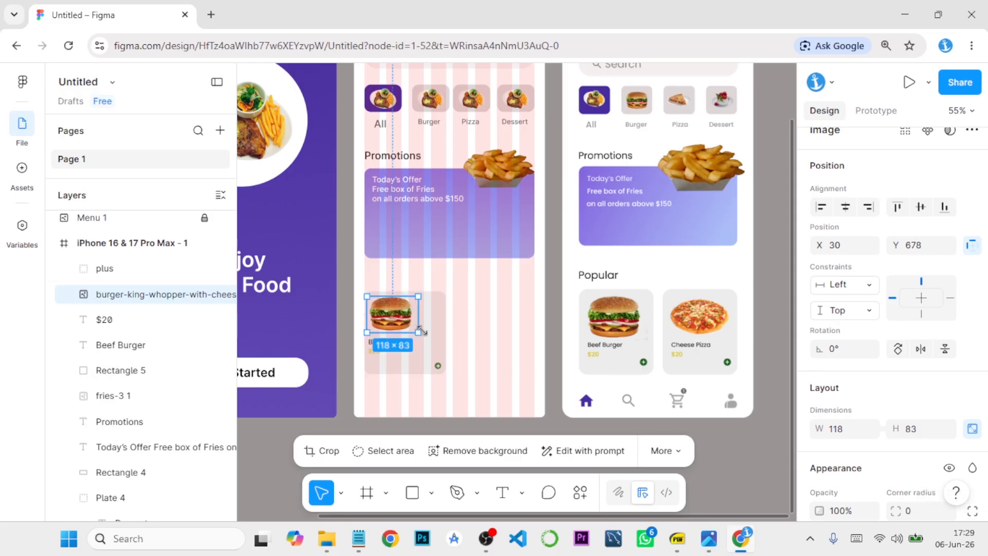
left_click_drag(425, 336, 430, 338)
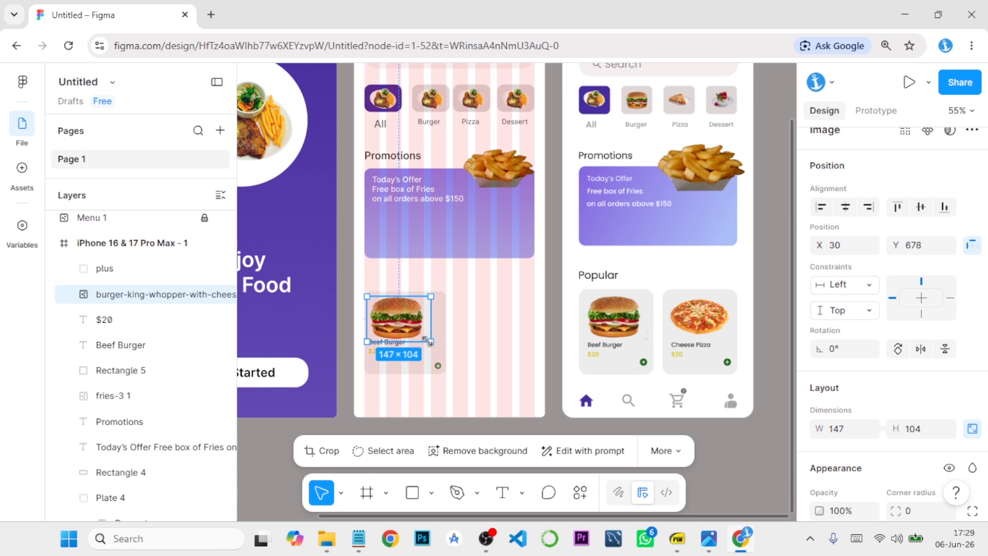
- Move the Beef Burger and $20 labels down together slightly so they clear the enlarged burger image
left_click(132, 345)
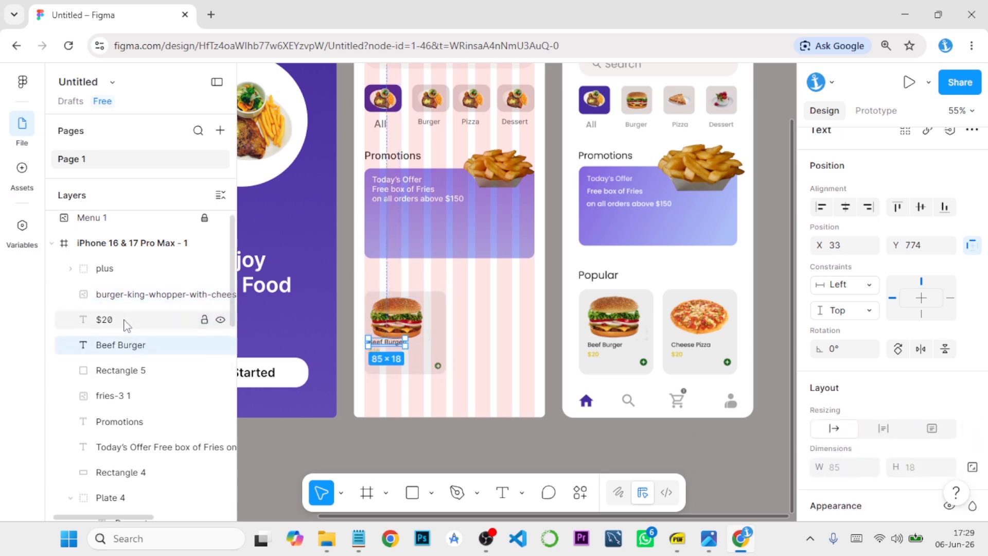
left_click(126, 321, "shift")
key("Down")
key("Down")
key("Down")
key("Down")
key("Down")
key("Down")
key("Down")
key("Down")
key("Down")
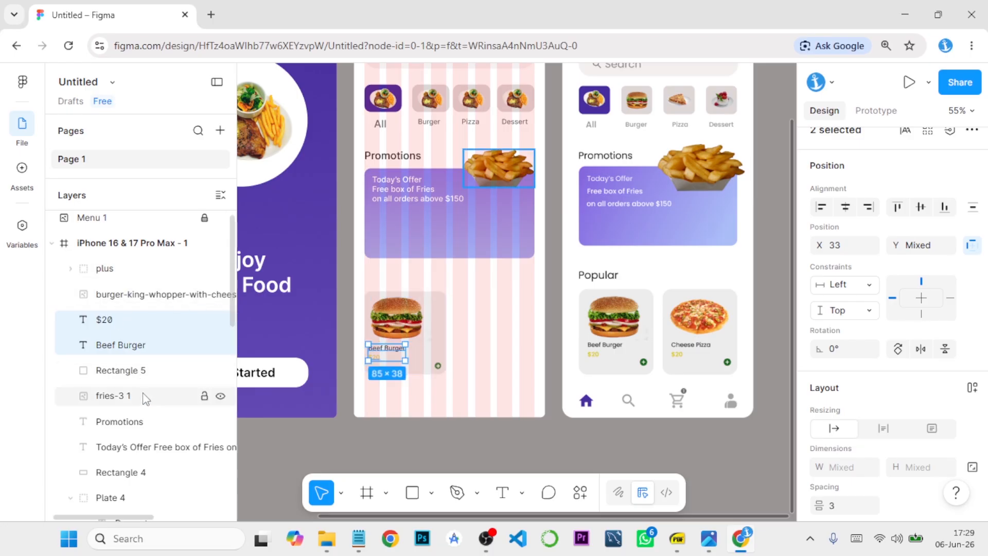
- Group the gray rectangle, both labels, burger image and plus button, and name the group "card 1"
left_click(144, 370)
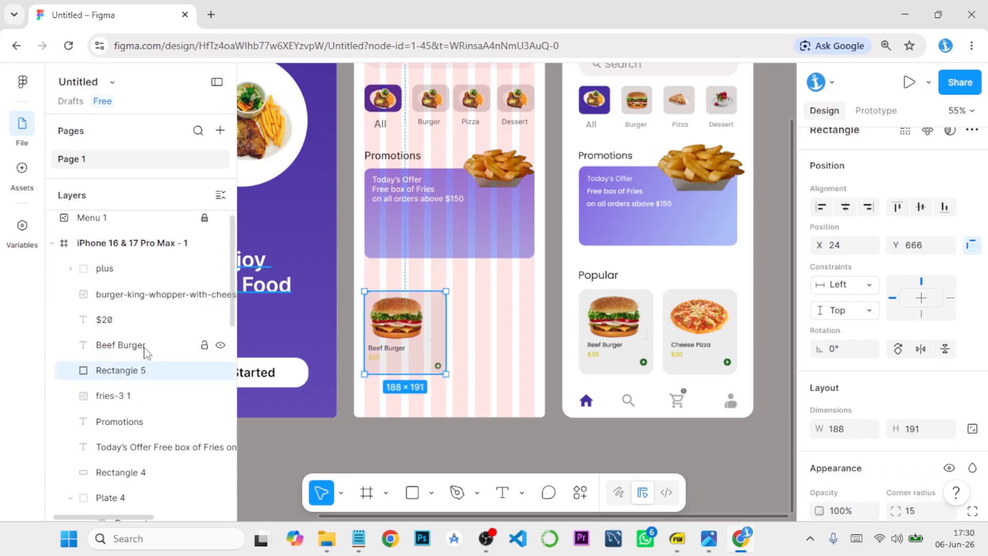
left_click(146, 275, "shift")
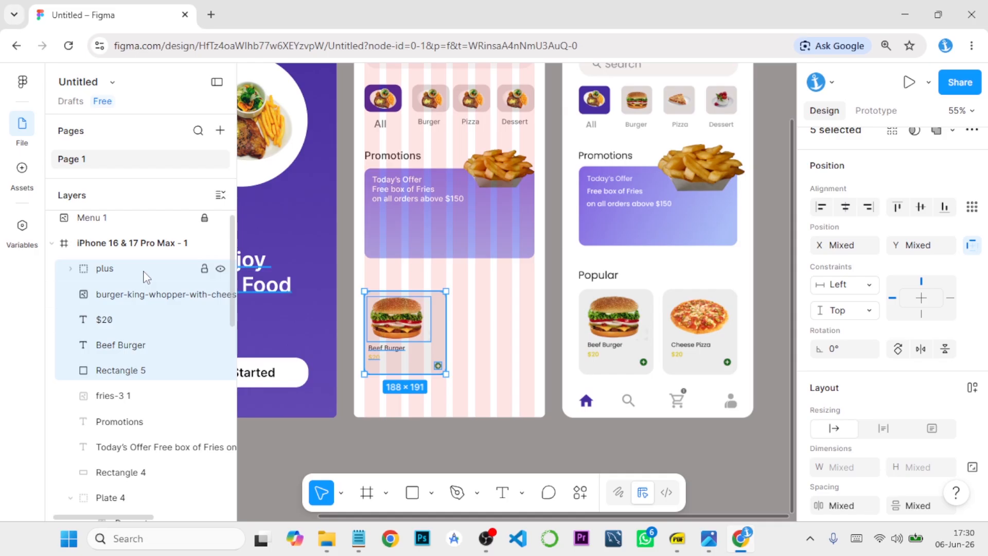
right_click(146, 272)
left_click(162, 271)
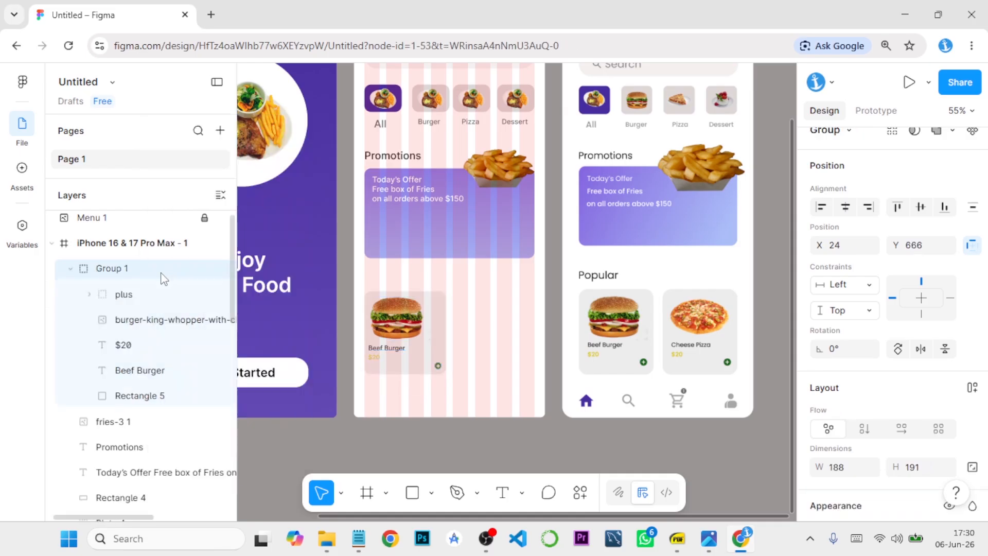
double_click(118, 269)
type("card")
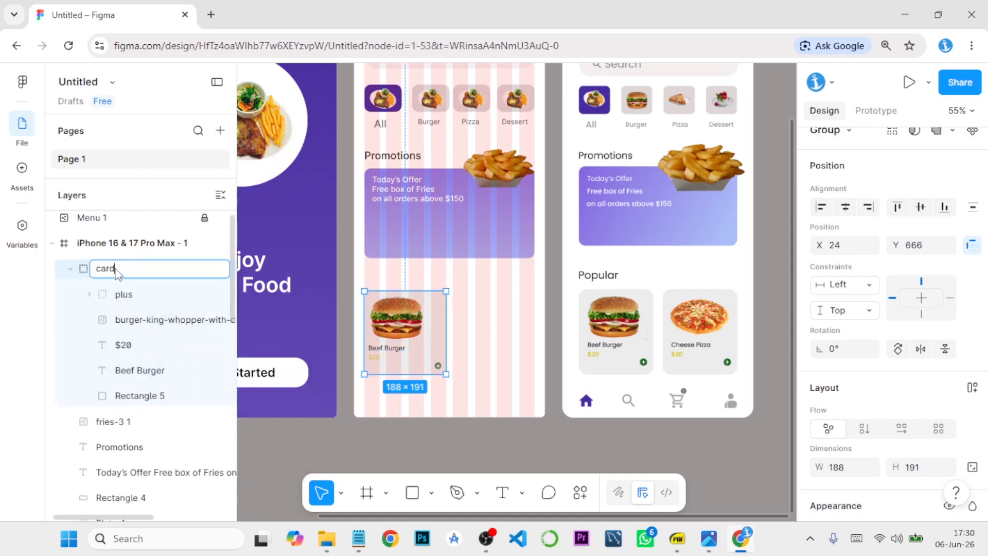
type(" 1")
key("Return")
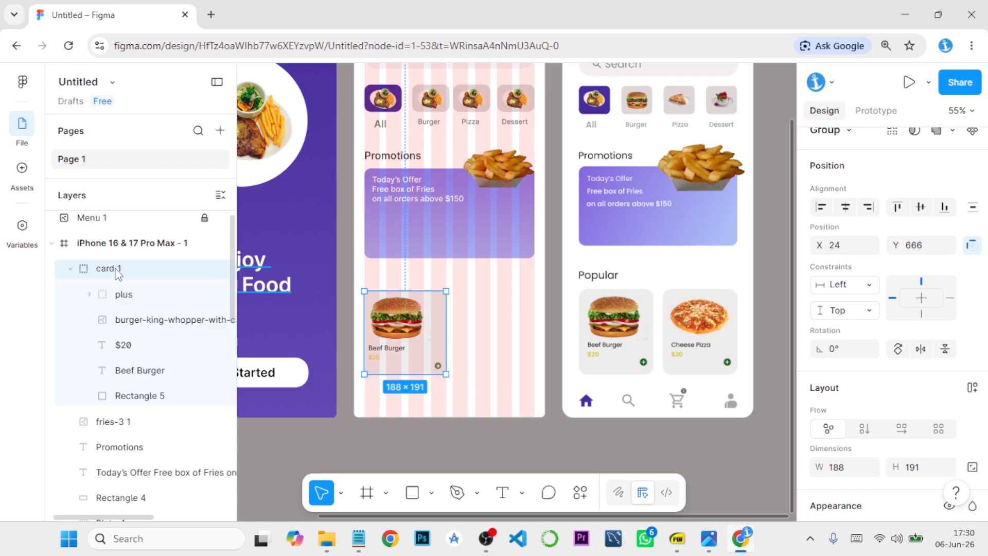
- Duplicate the card 1 group and place the copy beside it at X 228, Y 666
left_click(71, 269)
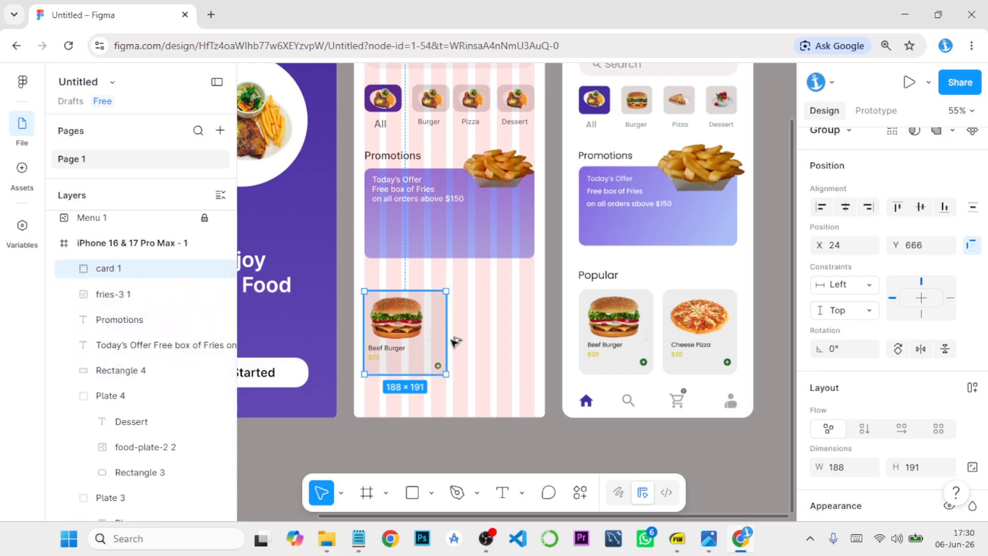
key("ctrl+d")
left_click_drag(432, 340, 520, 342)
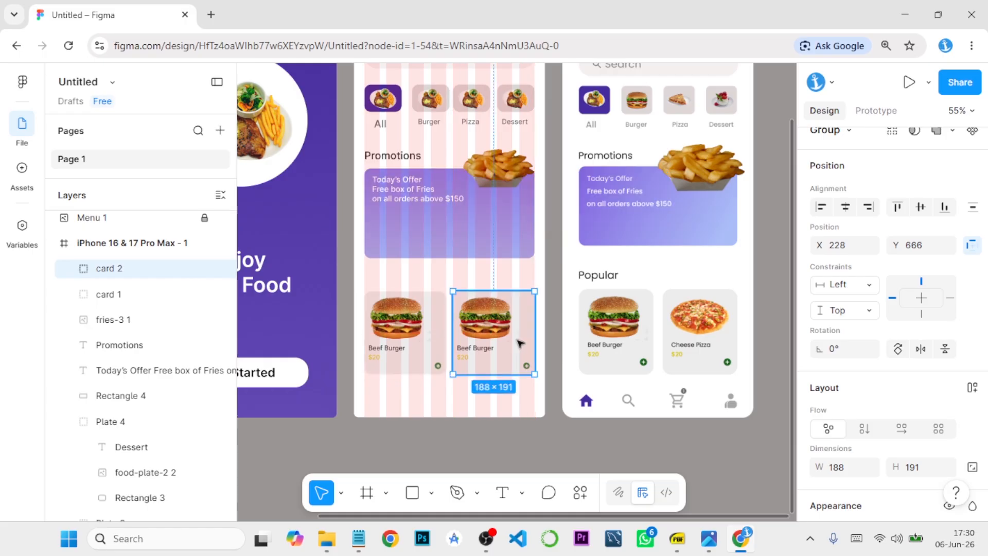
- Change the Beef Burger label in the second card to "Cheese Pizza"
double_click(487, 349)
double_click(486, 349)
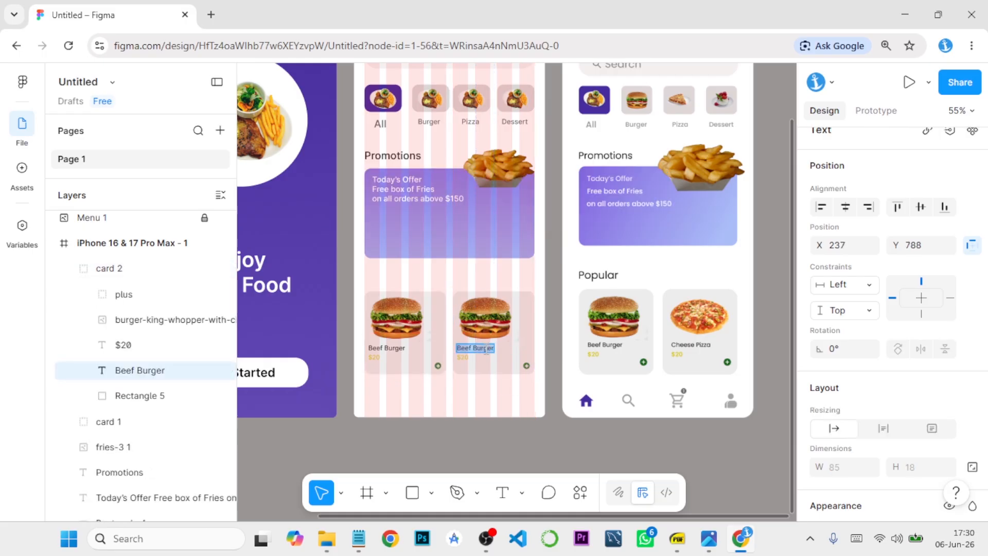
type("C")
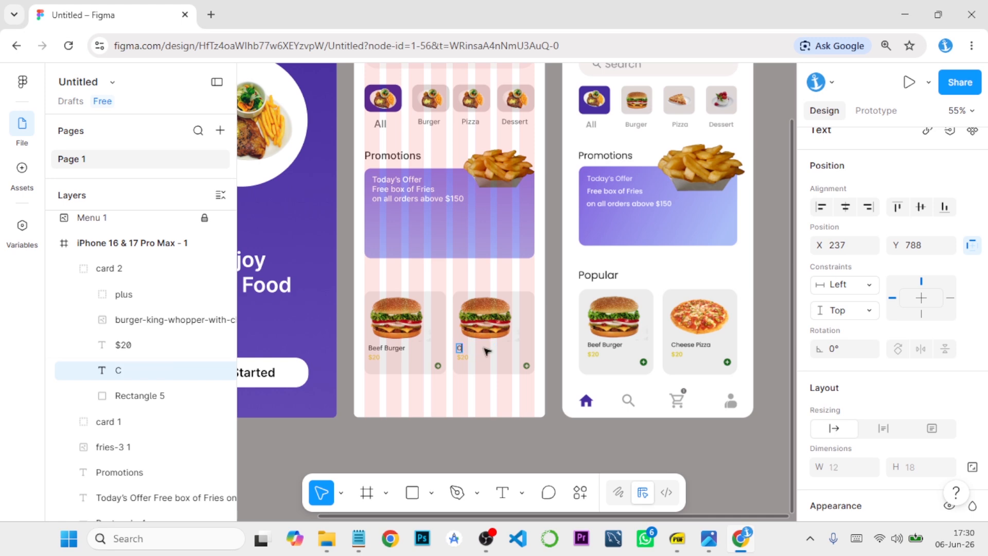
type("heese Pizza")
key("Escape")
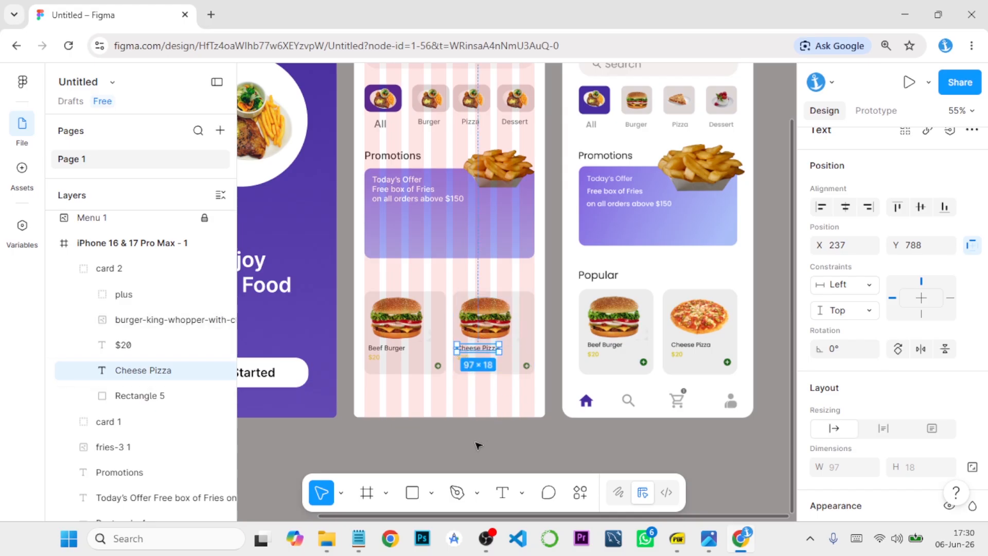
left_click(478, 445)
- Select the burger image inside the second card's group
left_click(499, 324)
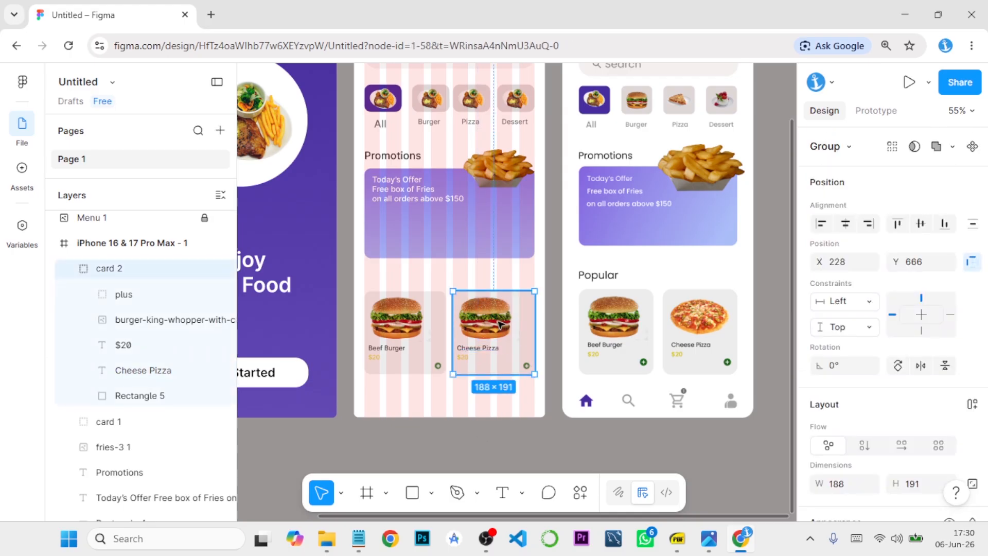
double_click(499, 324)
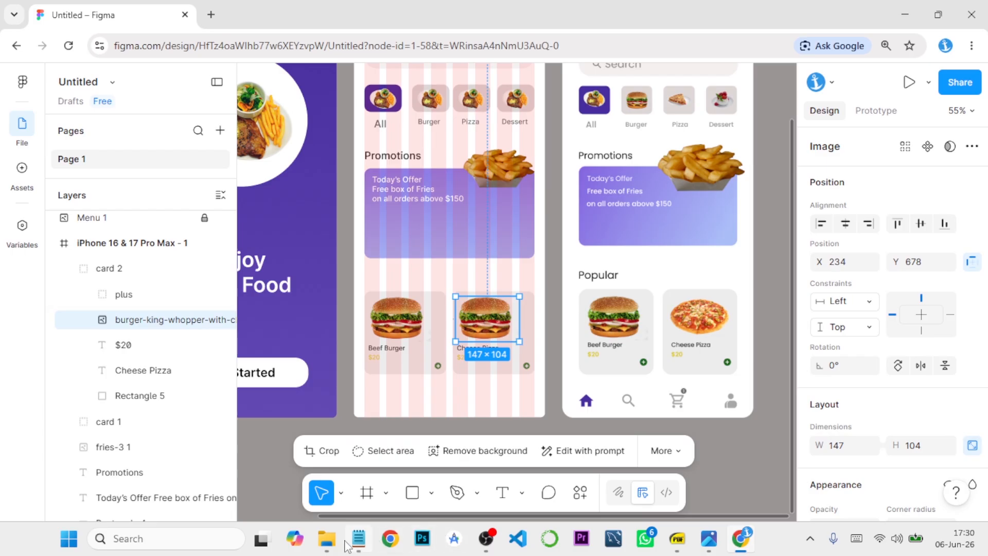
mouse_move(335, 545)
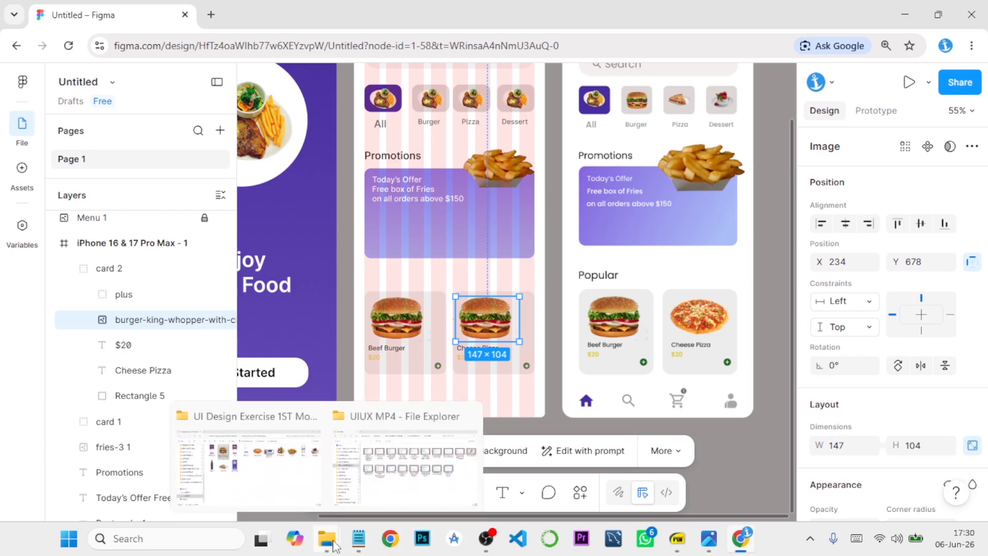
right_click(487, 319)
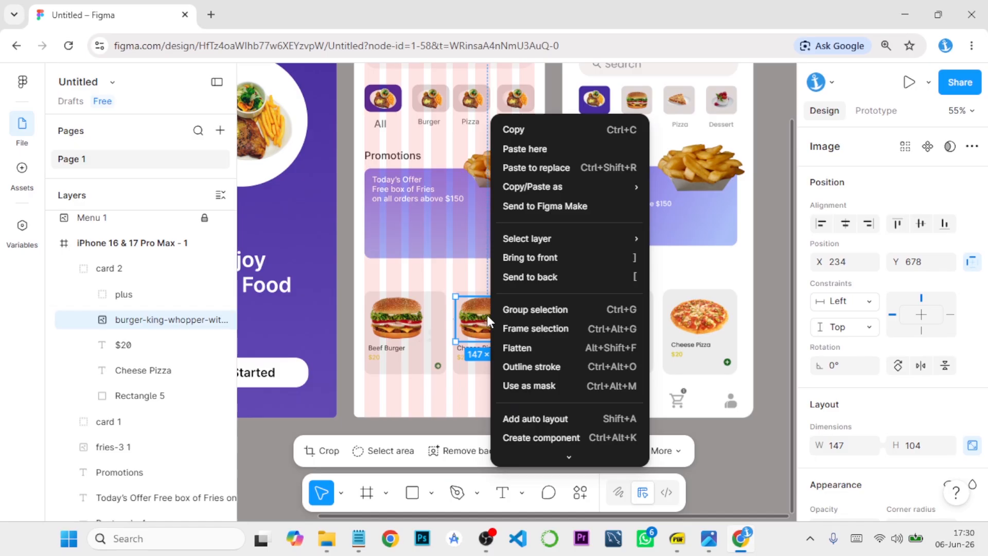
scroll(535, 313, "down", 5)
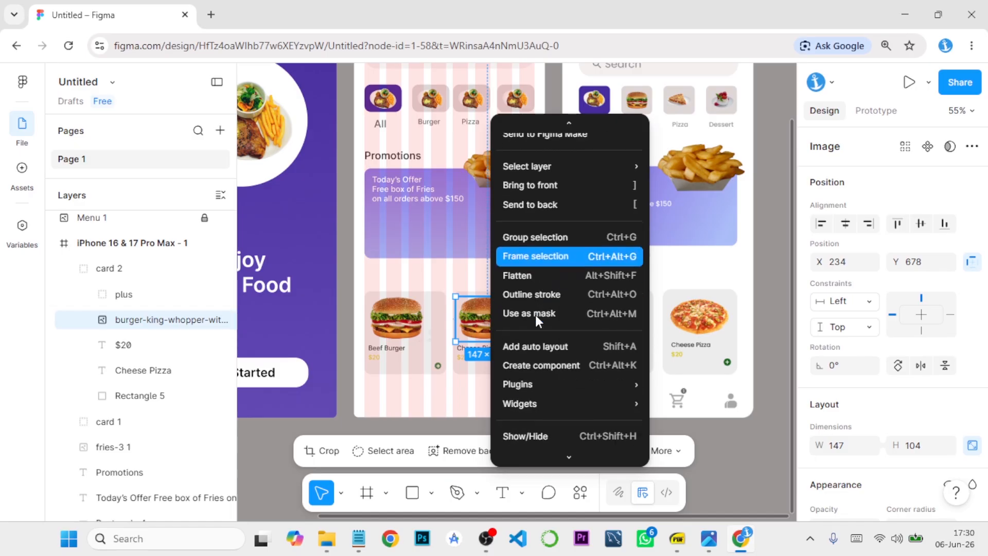
scroll(535, 314, "up", 5)
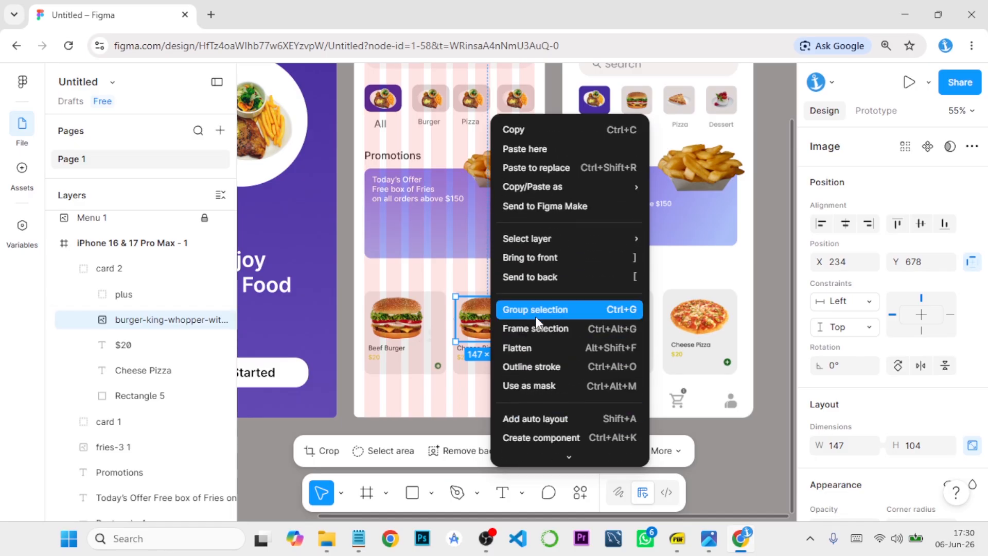
key("Escape")
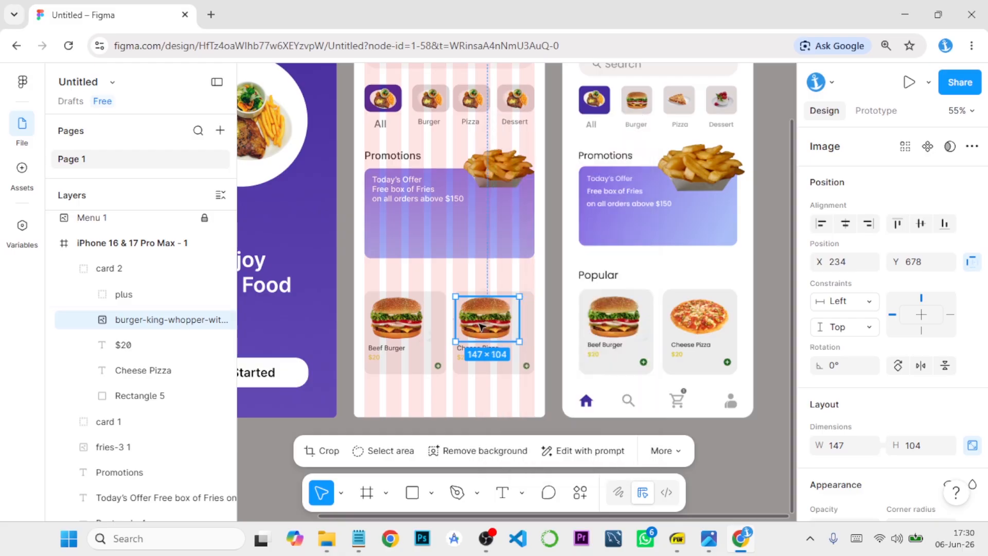
- Bring the cheese-pizza image from the UI Design Exercise 1ST Mobile Design folder into card 2 and scale it down to 154 × 95
left_click(326, 537)
left_click(299, 497)
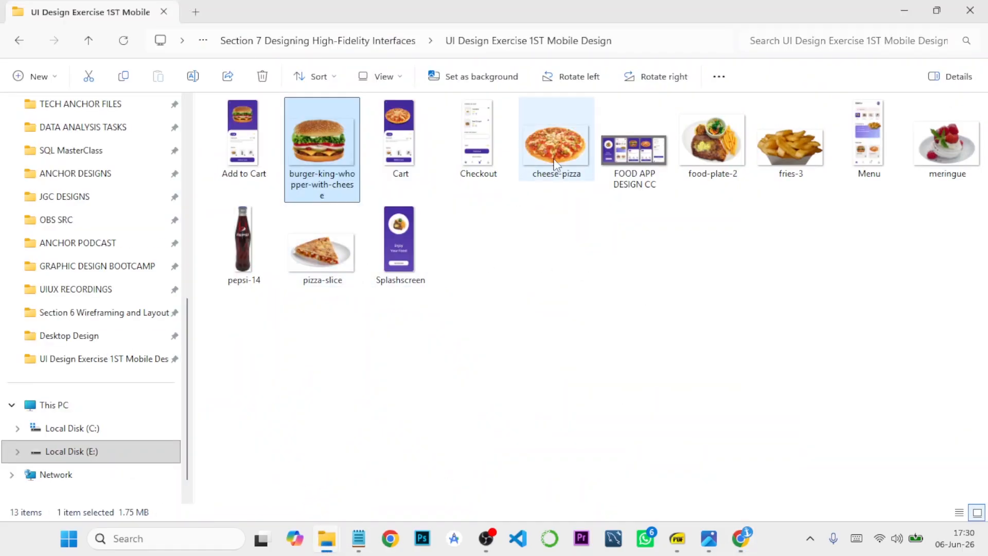
left_click_drag(554, 159, 508, 367)
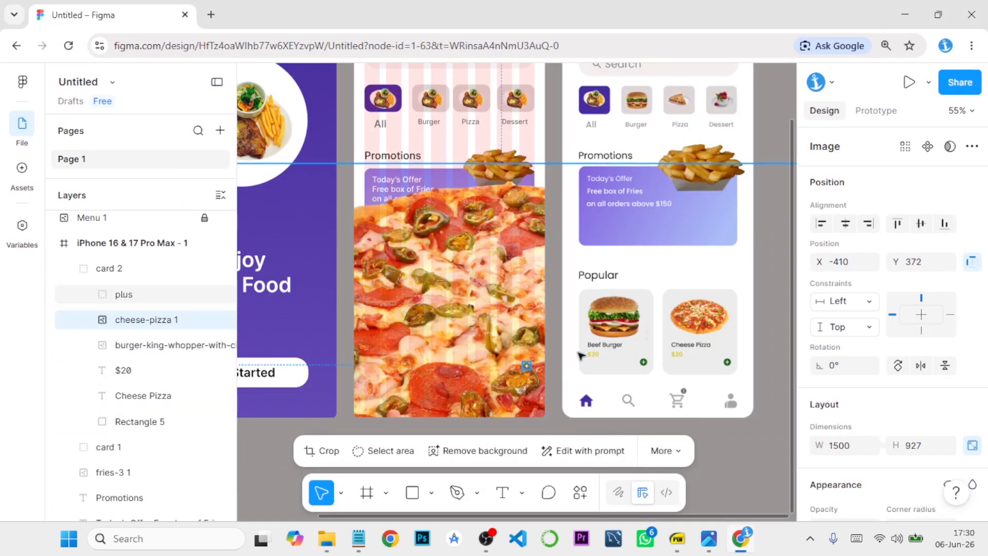
left_click_drag(644, 162, 477, 343)
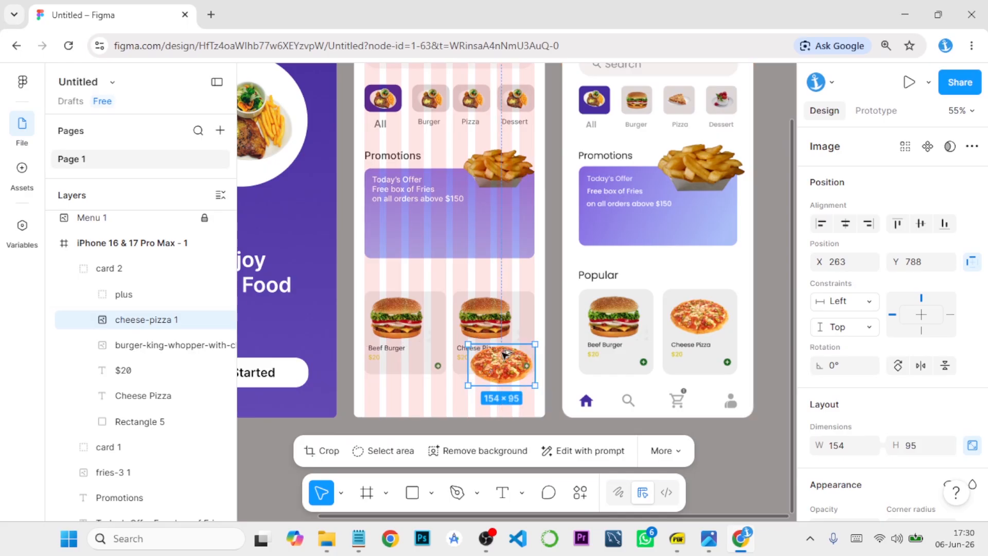
- Delete the burger image from the second card and move the pizza image into its place at X 228, Y 682
left_click(497, 317)
key("Delete")
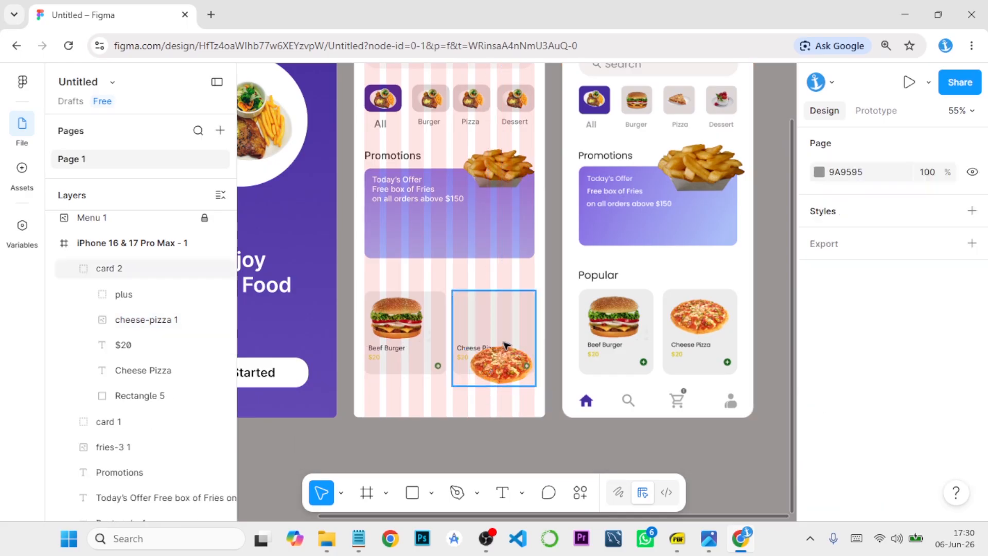
left_click(511, 365)
double_click(515, 369)
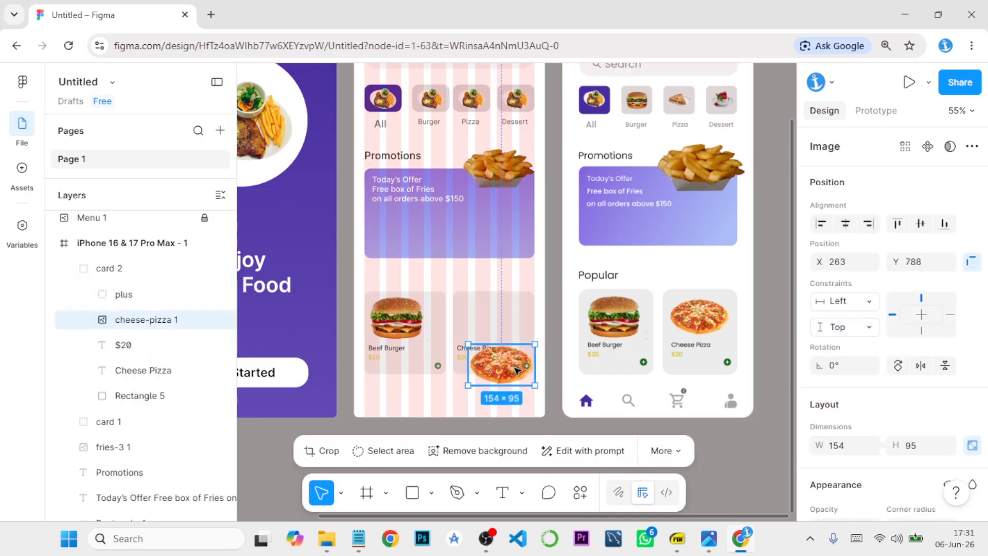
left_click_drag(513, 368, 504, 325)
left_click_drag(502, 324, 499, 323)
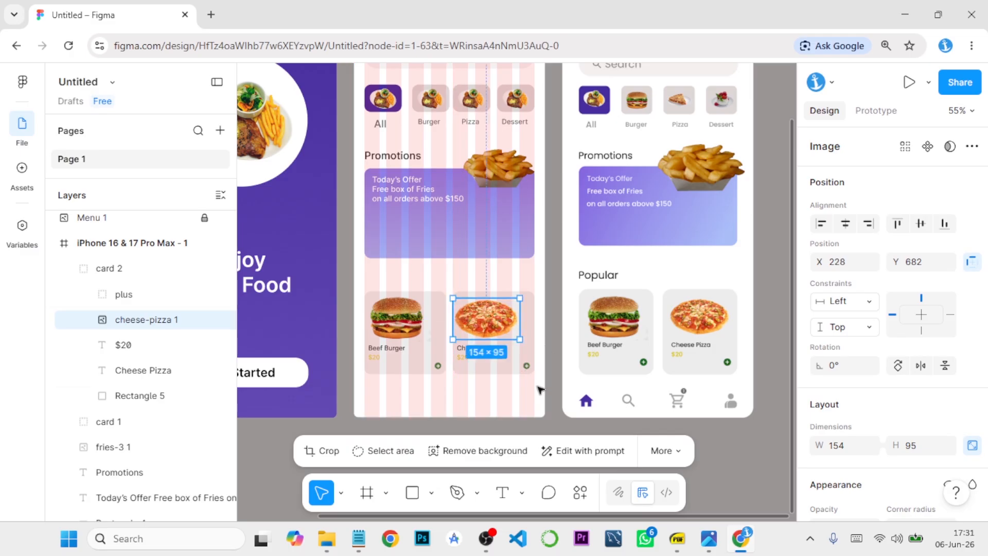
left_click(720, 440)
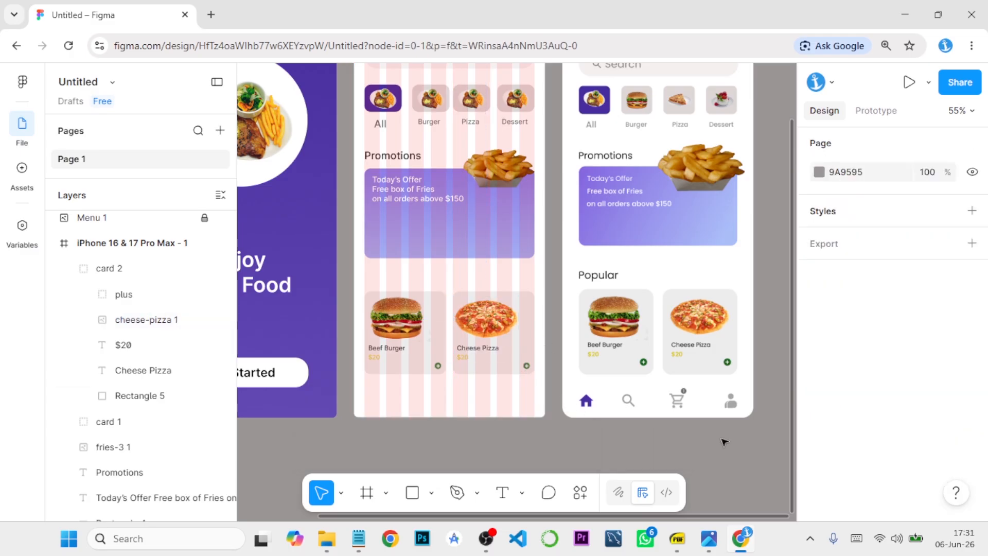
- Add the filled 96×96 Home icon to the iPhone 16 & 17 Pro Max - 1 frame using the Material Design Icons plugin, searching for "home"
scroll(631, 418, "down", 3)
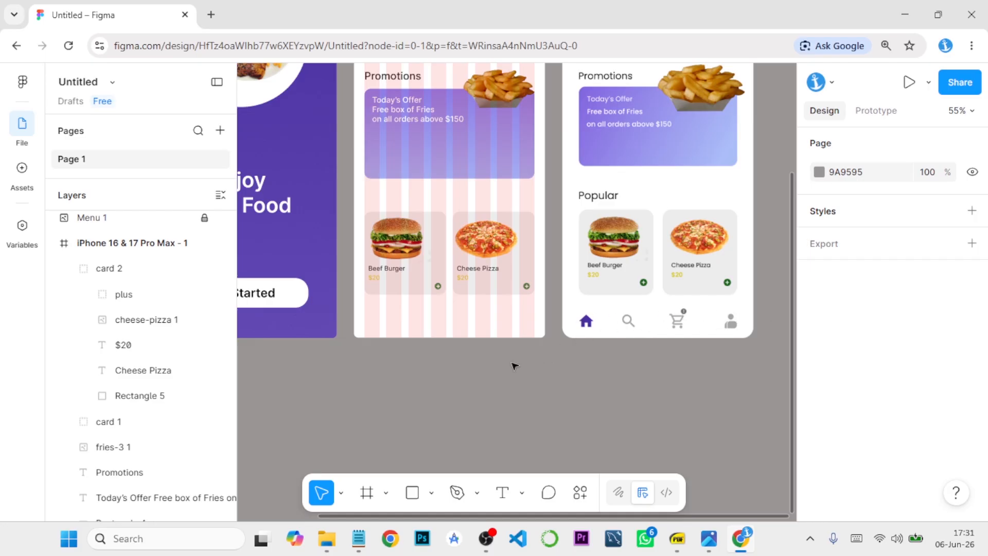
scroll(553, 343, "up", 12)
left_click(436, 232)
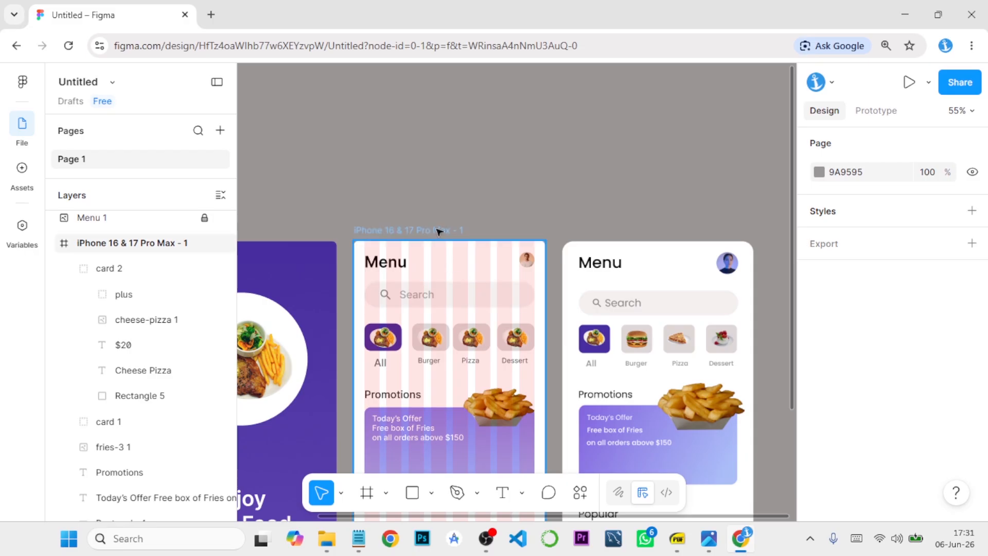
scroll(550, 262, "down", 12)
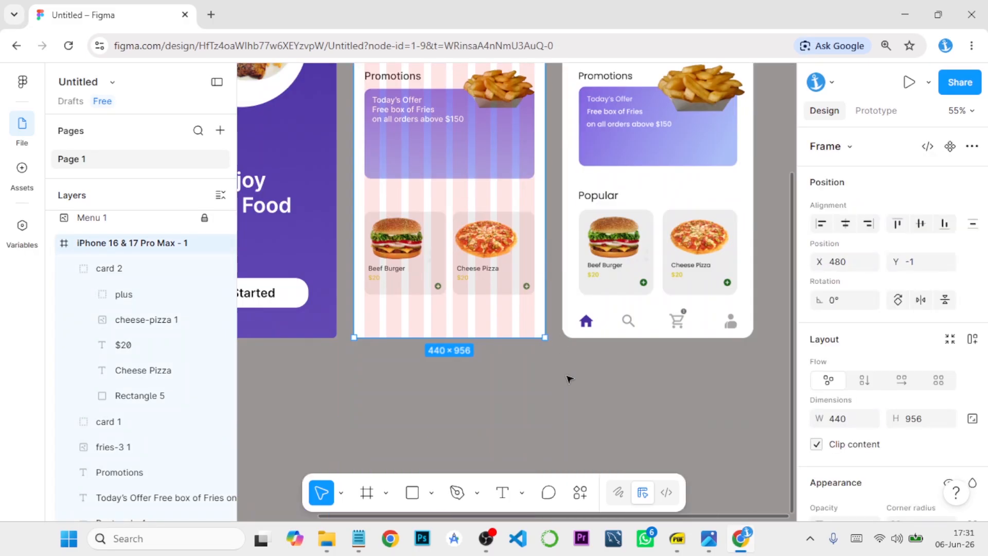
right_click(568, 379)
mouse_move(659, 429)
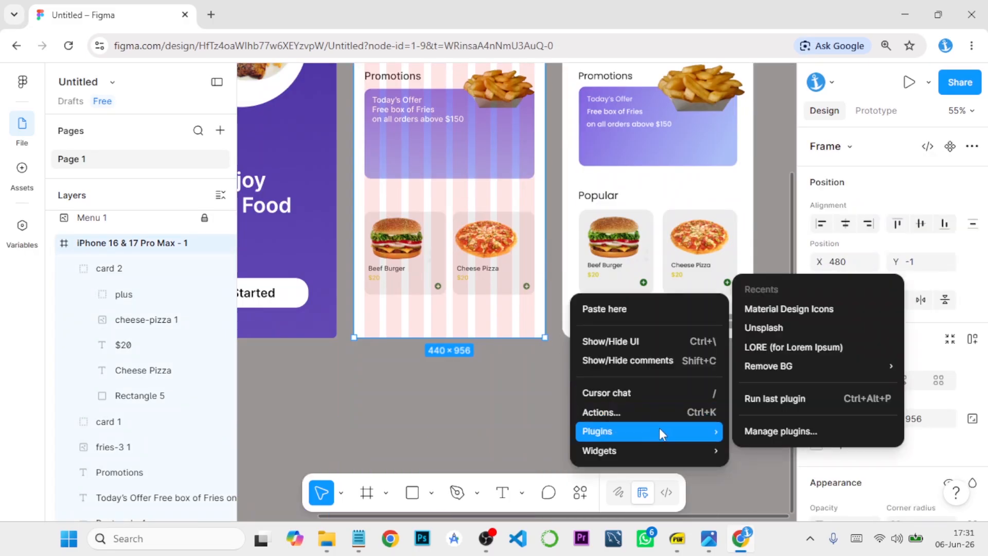
left_click(776, 310)
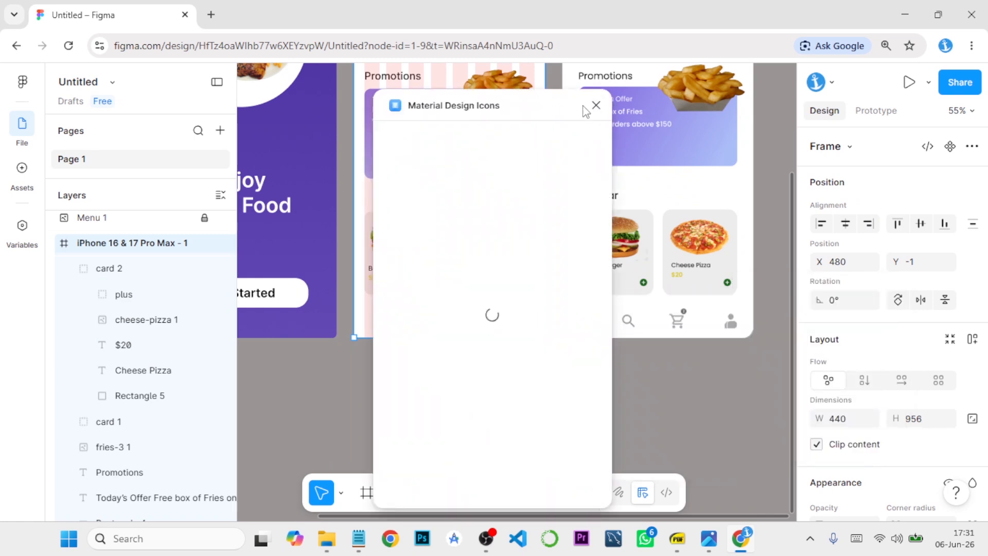
left_click_drag(586, 112, 902, 105)
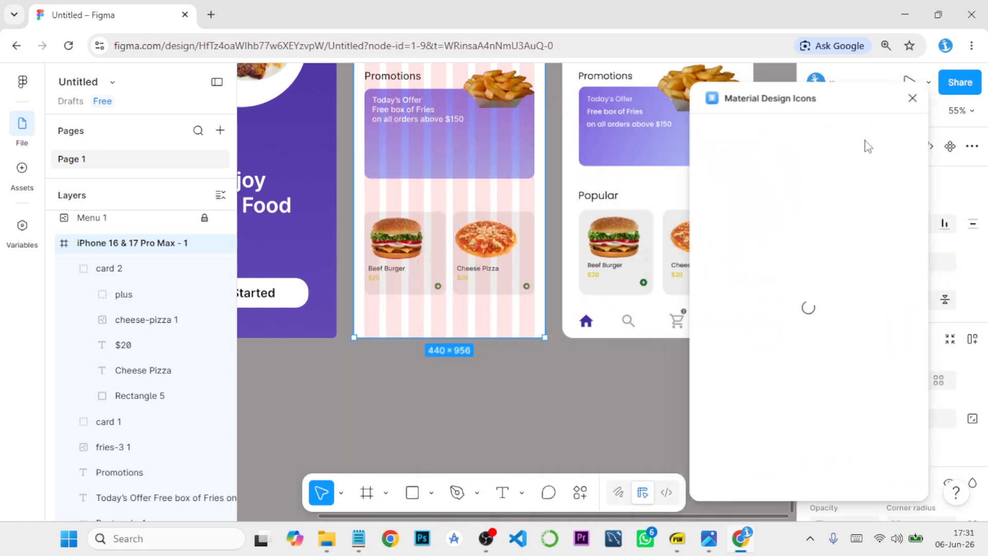
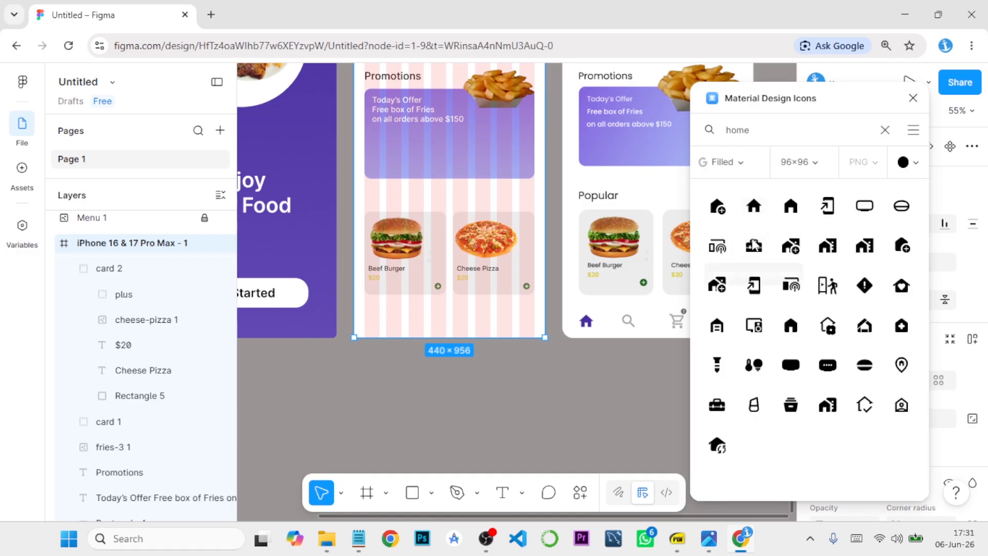
left_click(755, 205)
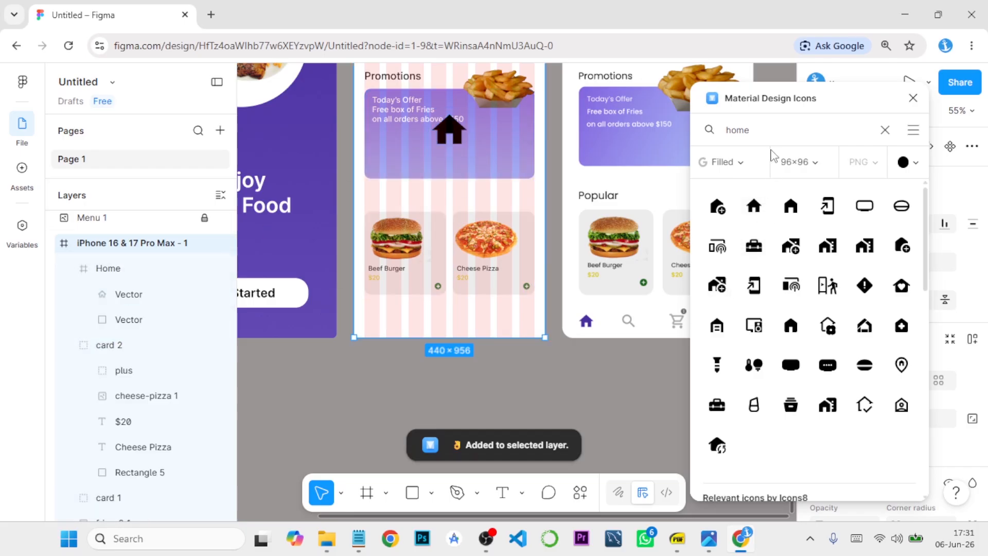
- Search the icon plugin for "search" and add the filled Search icon to the frame
left_click(770, 132)
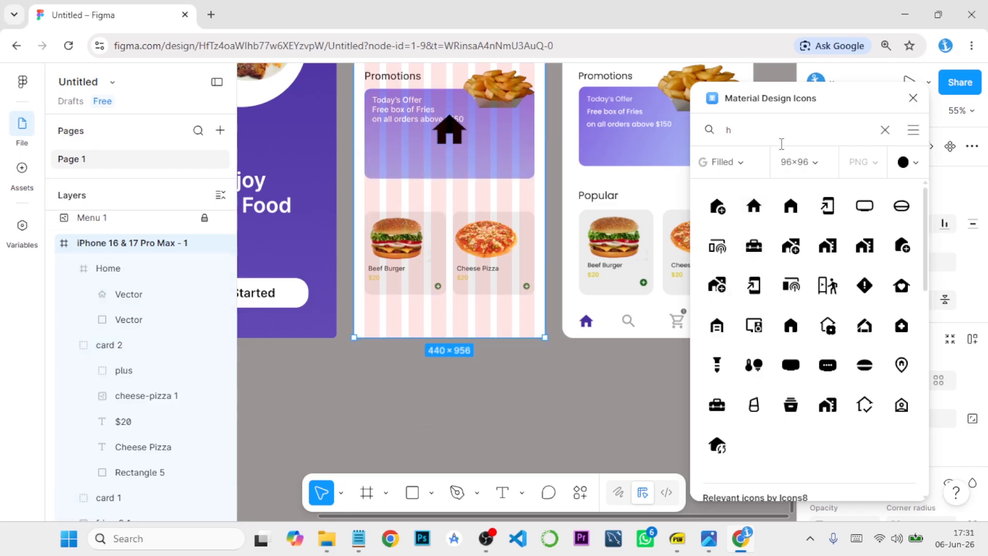
type("searc")
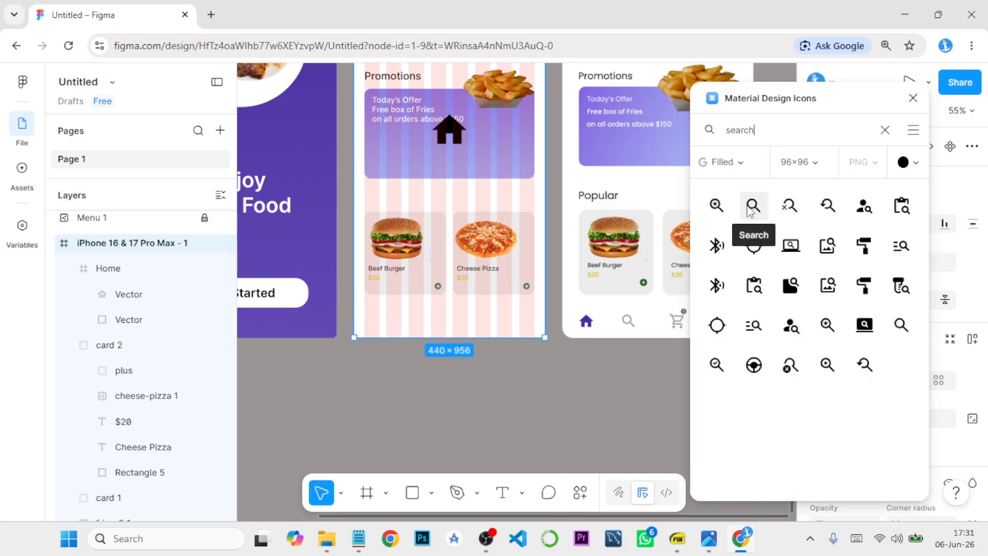
left_click(752, 208)
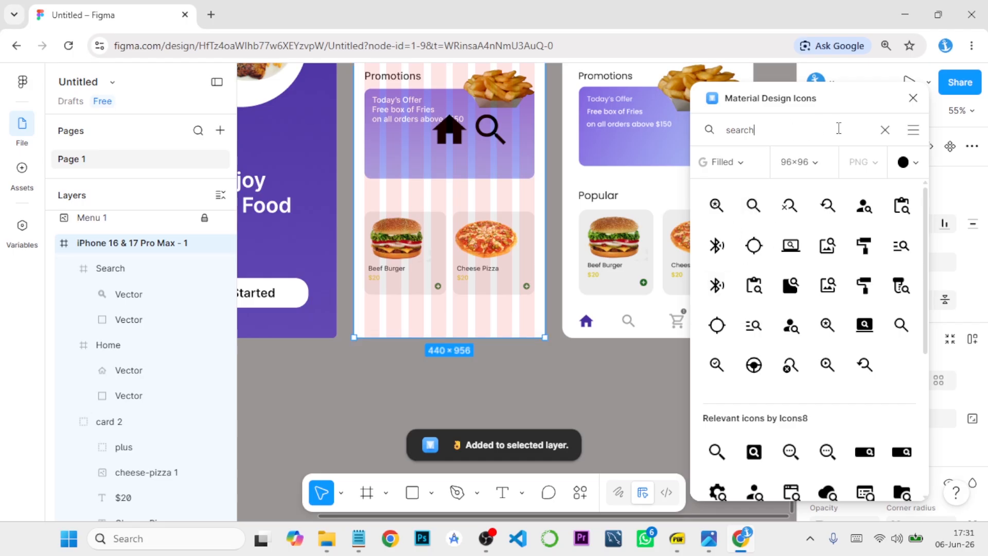
- Search the icon plugin for "cart", switch the style to Google's Outlined, and add the Shopping cart icon to the frame
left_click(884, 129)
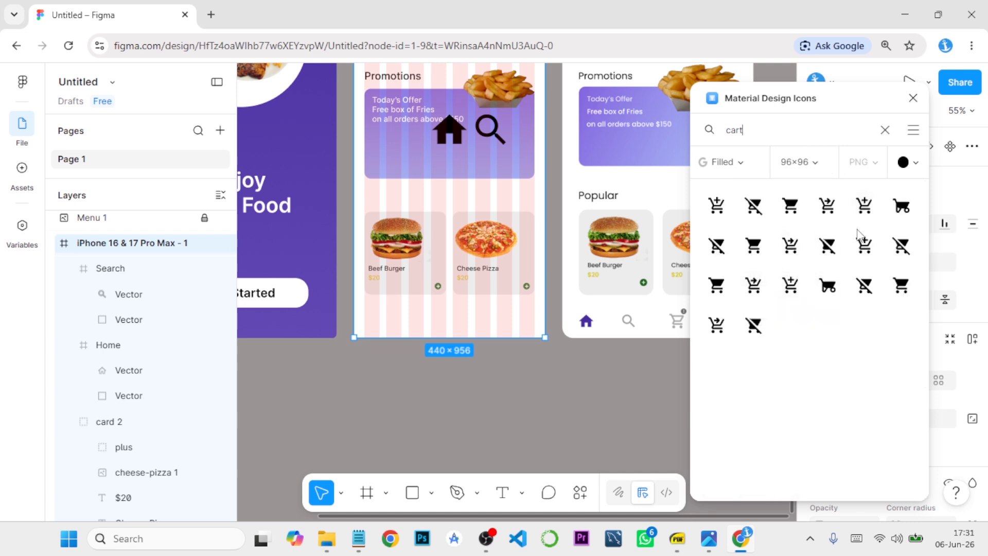
left_click(754, 166)
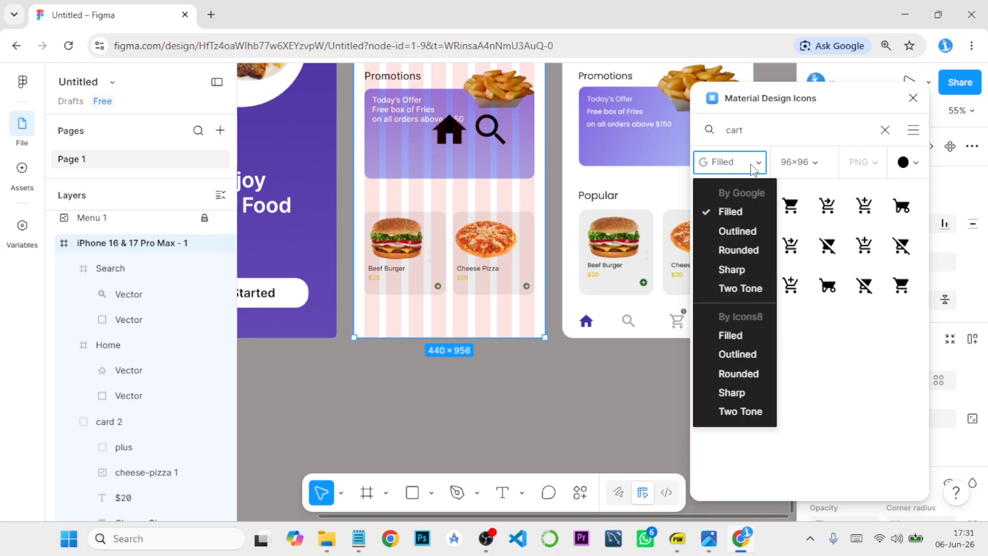
left_click(752, 233)
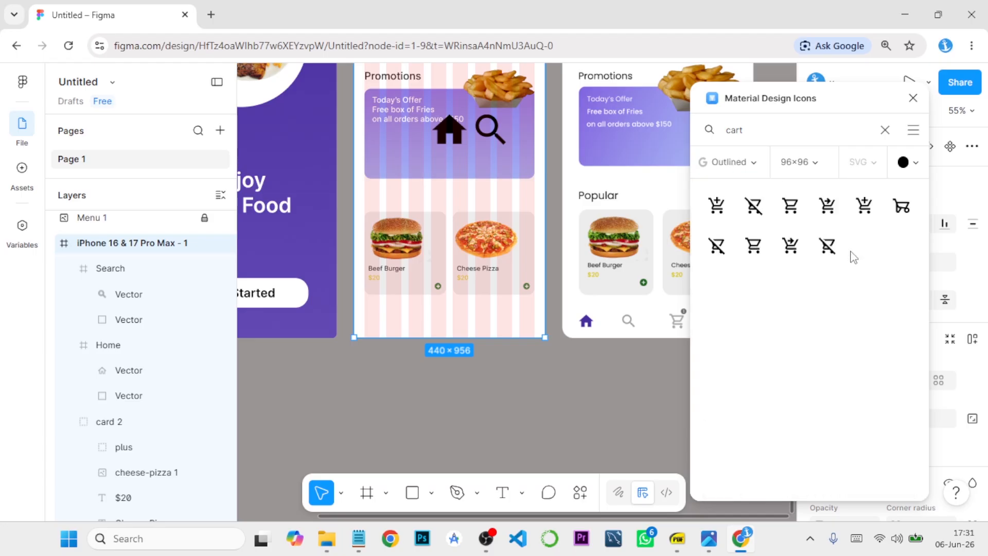
left_click(792, 206)
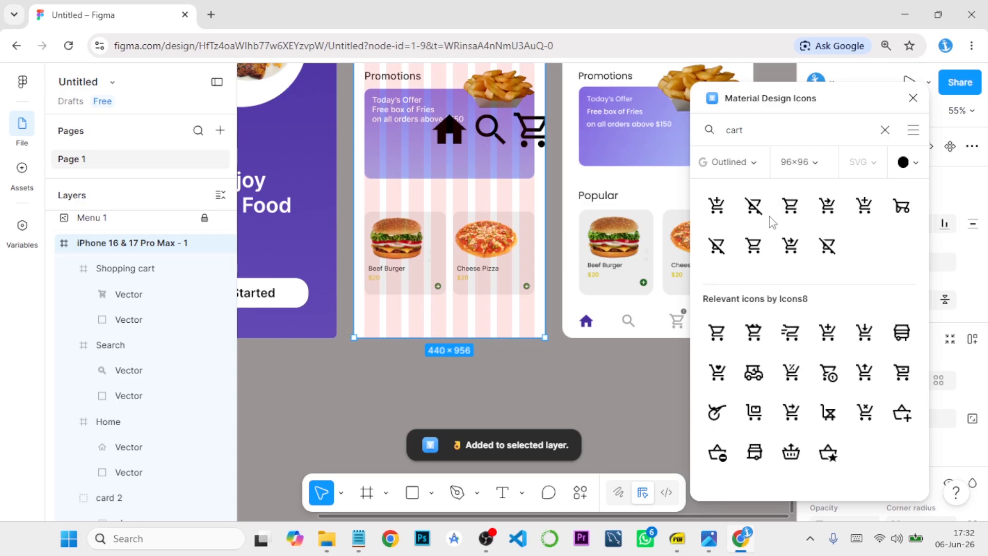
left_click_drag(833, 99, 491, 143)
left_click_drag(491, 144, 469, 137)
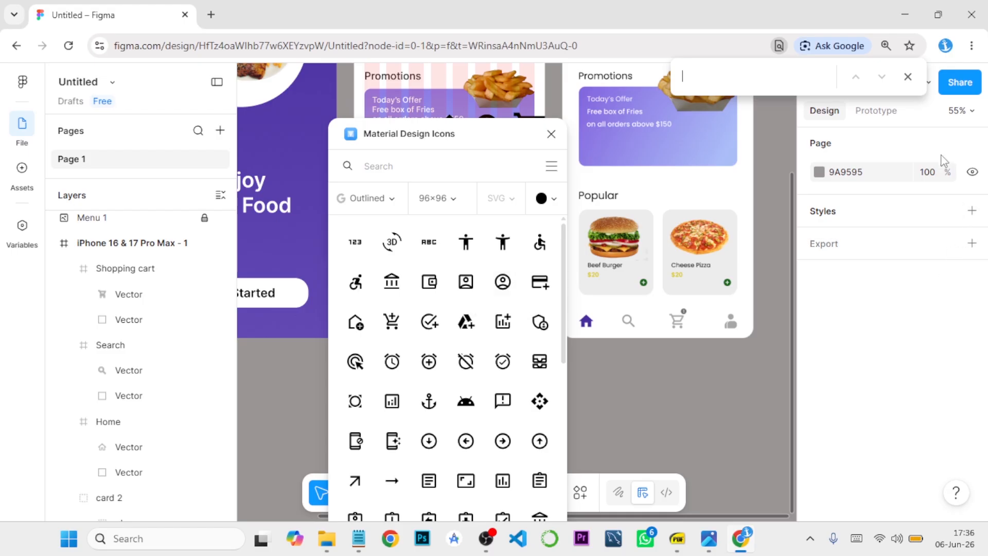
- Search the icon plugin for "person", switch the style to Google's Filled, add the Person icon, and close the plugin
left_click(909, 78)
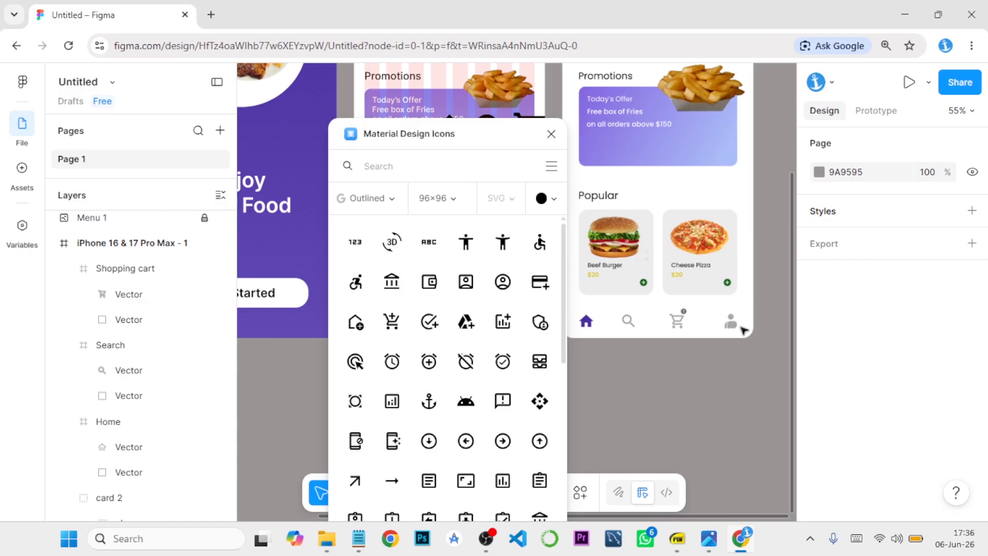
left_click(431, 169)
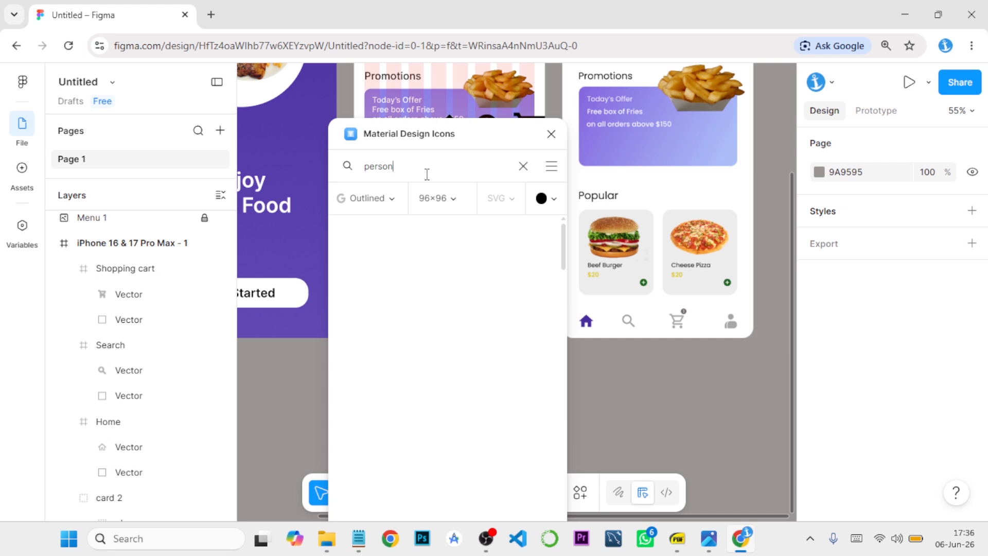
left_click(389, 196)
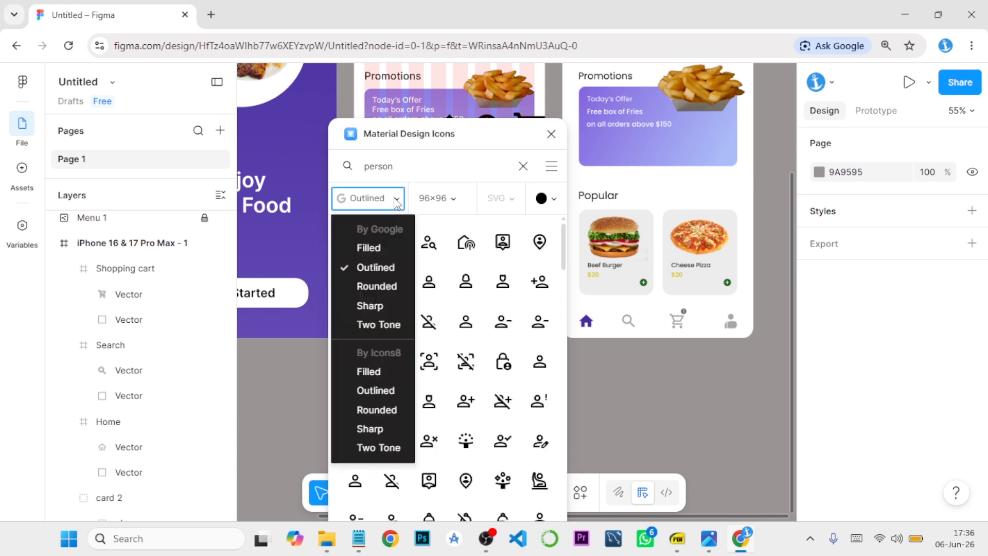
left_click(383, 248)
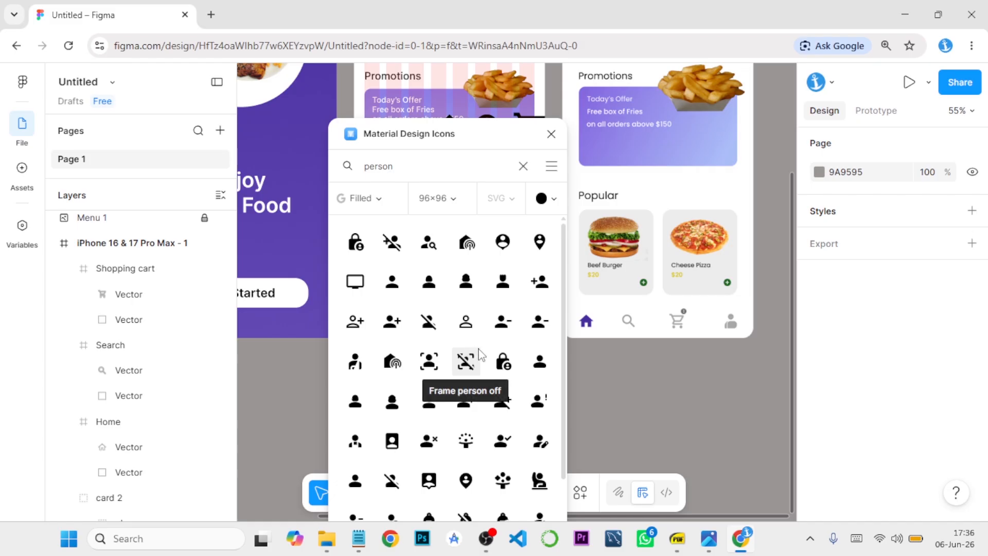
left_click(539, 363)
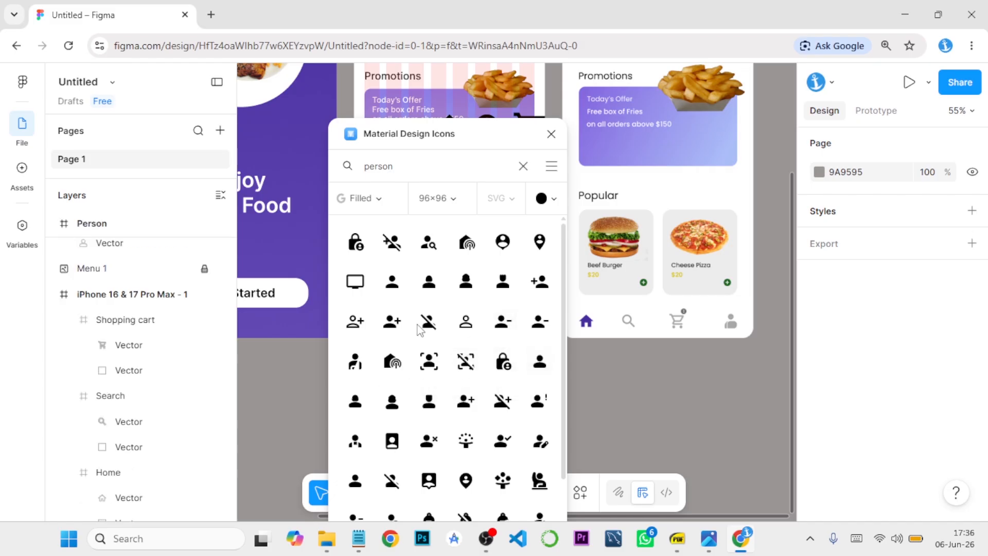
left_click(551, 135)
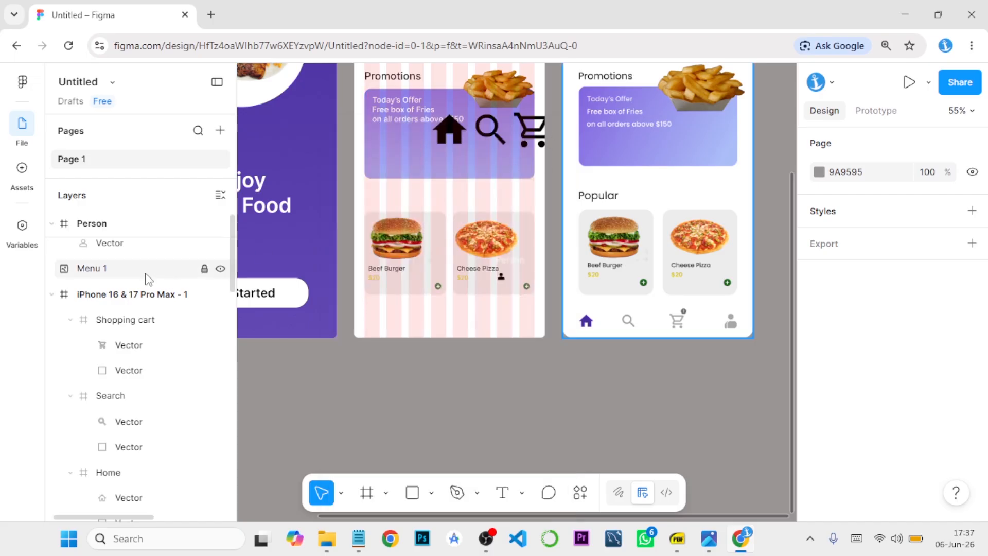
- Move the Person layer into the iPhone 16 & 17 Pro Max - 1 frame above Shopping cart and collapse the icon layers
scroll(149, 277, "up", 1)
left_click(101, 223)
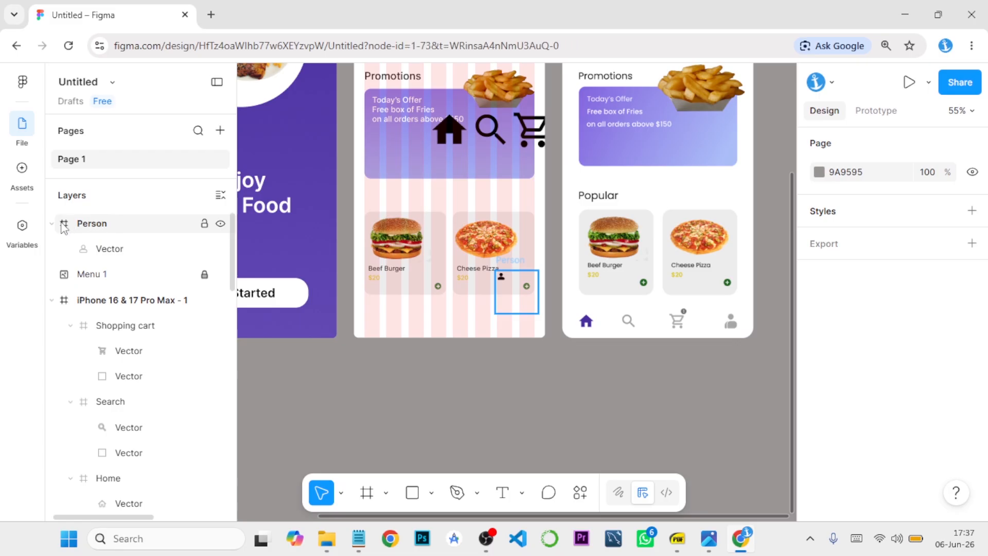
left_click(51, 223)
left_click_drag(112, 233, 113, 292)
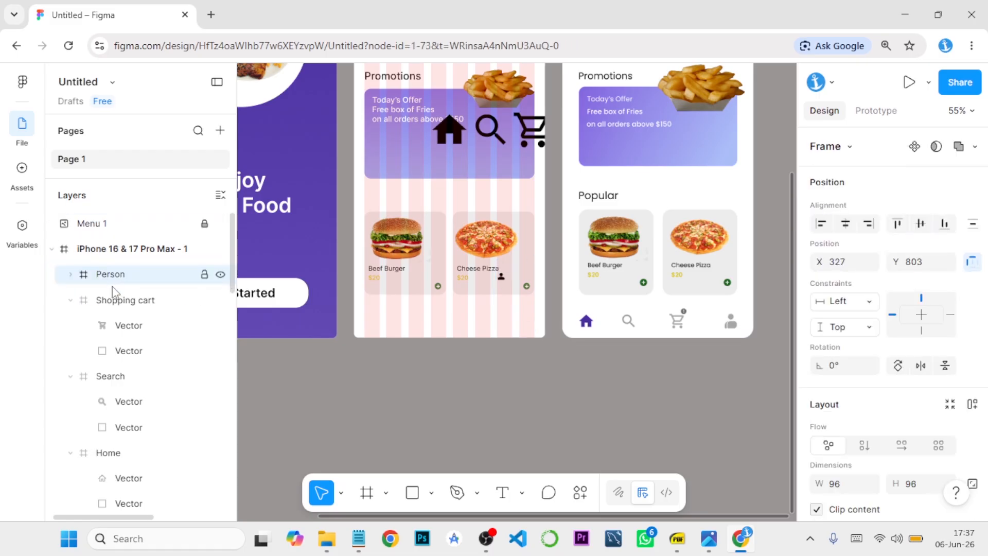
left_click(72, 301)
left_click(72, 326)
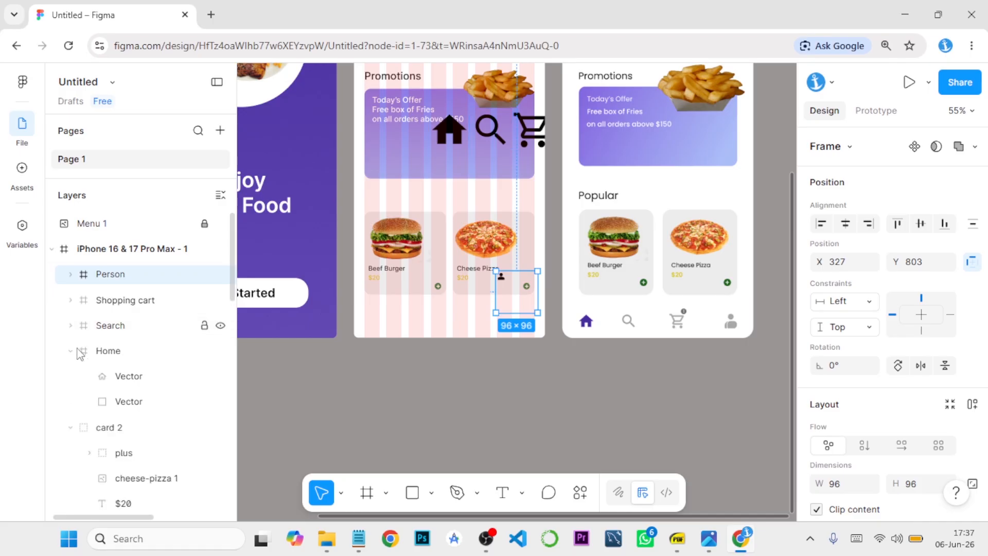
left_click(71, 350)
- Move the Home icon below the Beef Burger card to X 24, Y 860 and set its size to 30 × 30
left_click(119, 352)
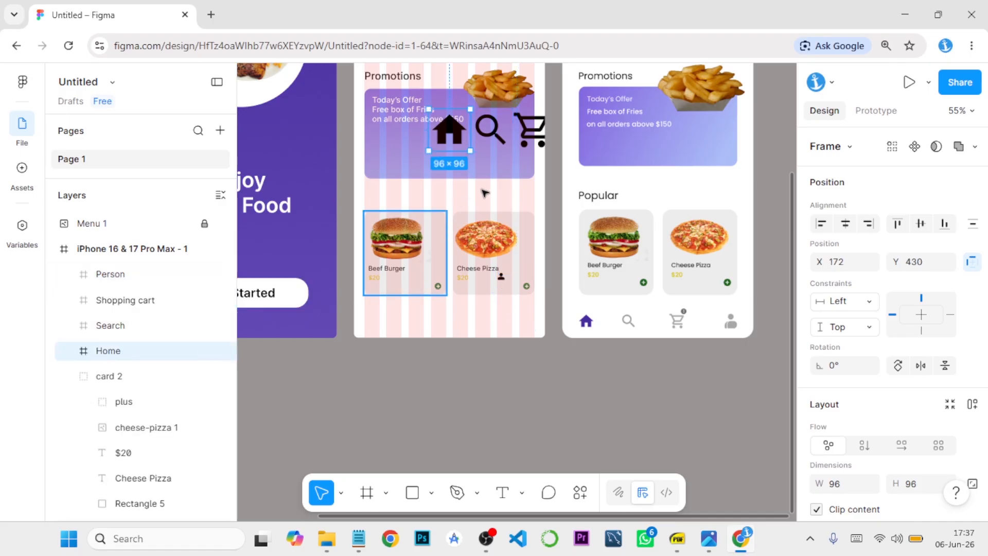
left_click_drag(452, 135, 389, 321)
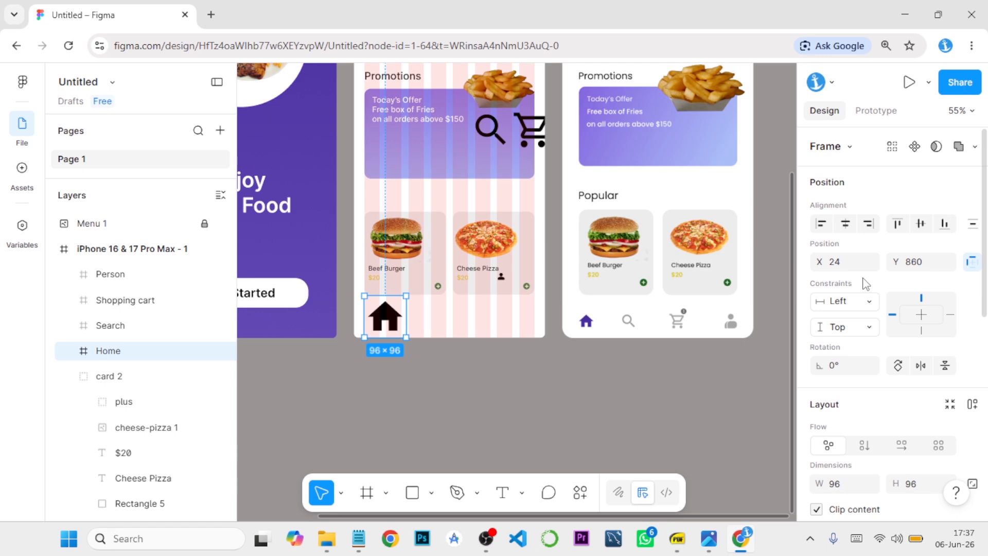
scroll(867, 282, "down", 3)
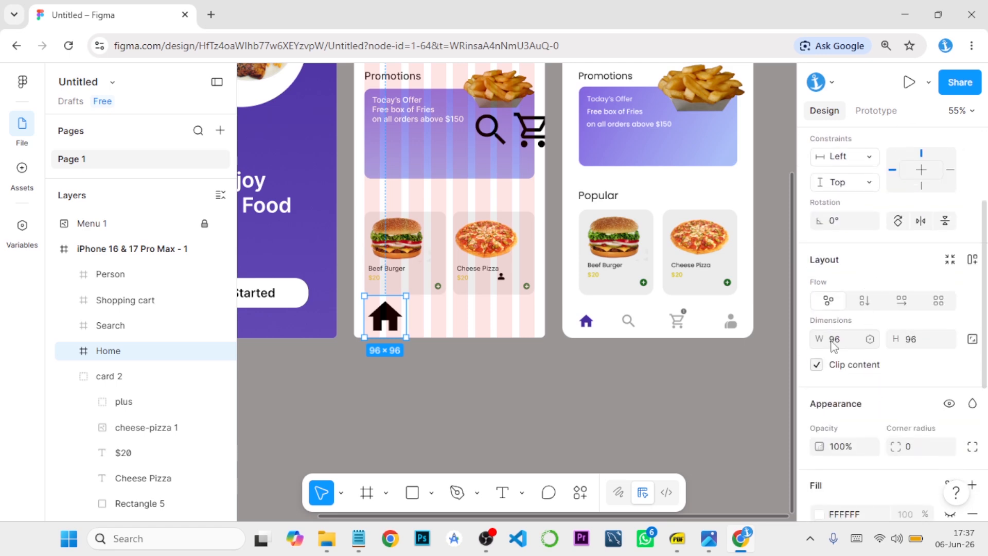
left_click(850, 344)
key("Return")
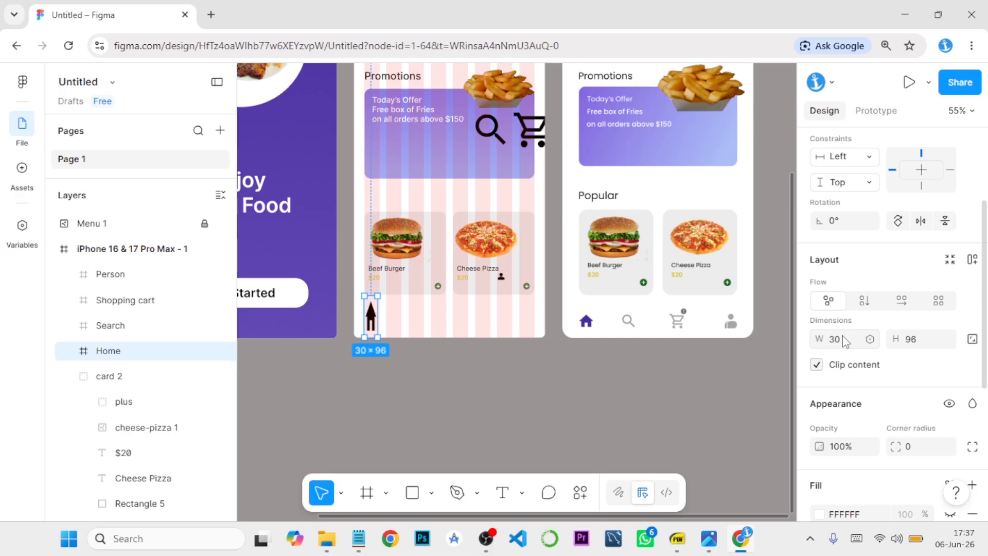
left_click(927, 344)
key("Return")
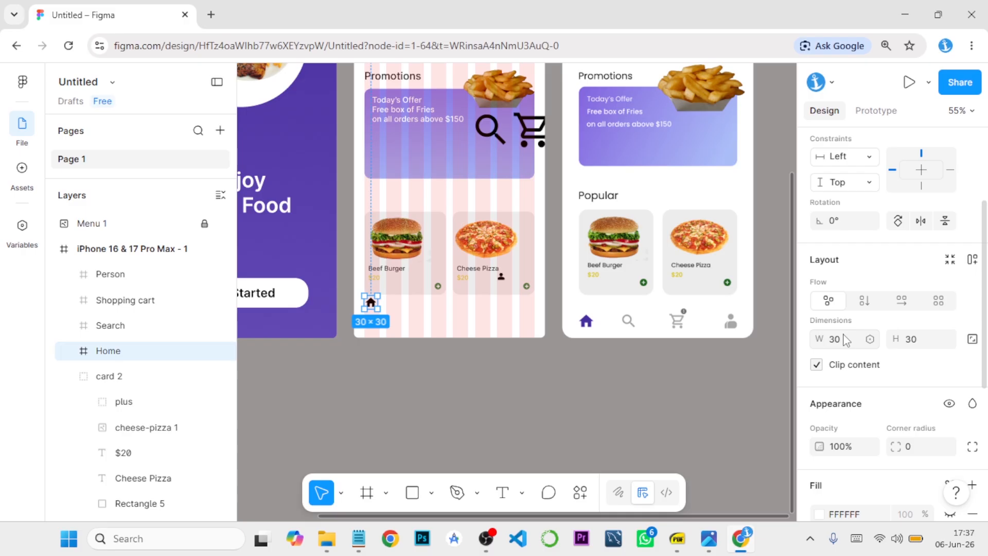
- Lock the Home icon's aspect ratio and set its width to 40
left_click(973, 341)
left_click(844, 344)
key("Return")
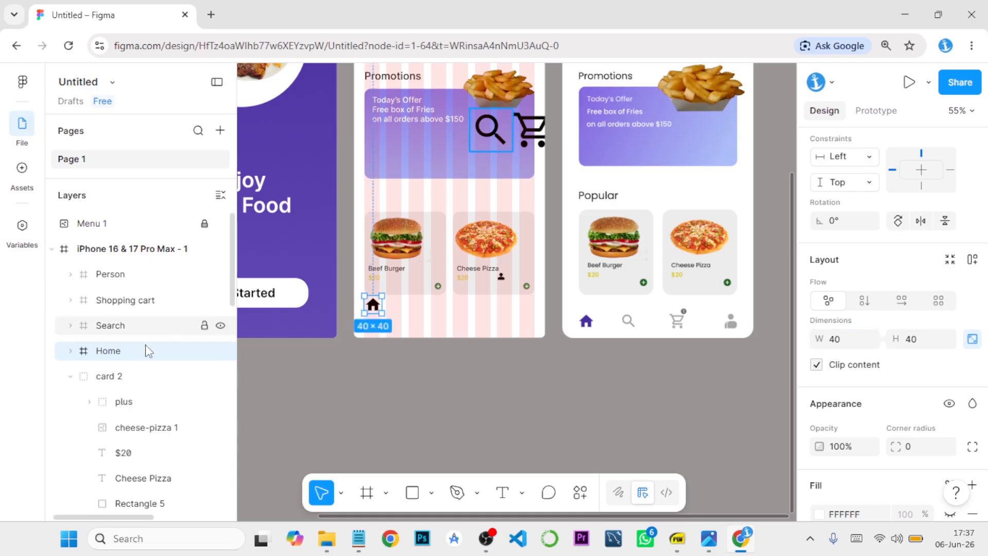
- Position the Home icon in the frame's lower-left corner, level with the reference design's home icon, and fine-tune its horizontal placement
left_click_drag(378, 311, 376, 328)
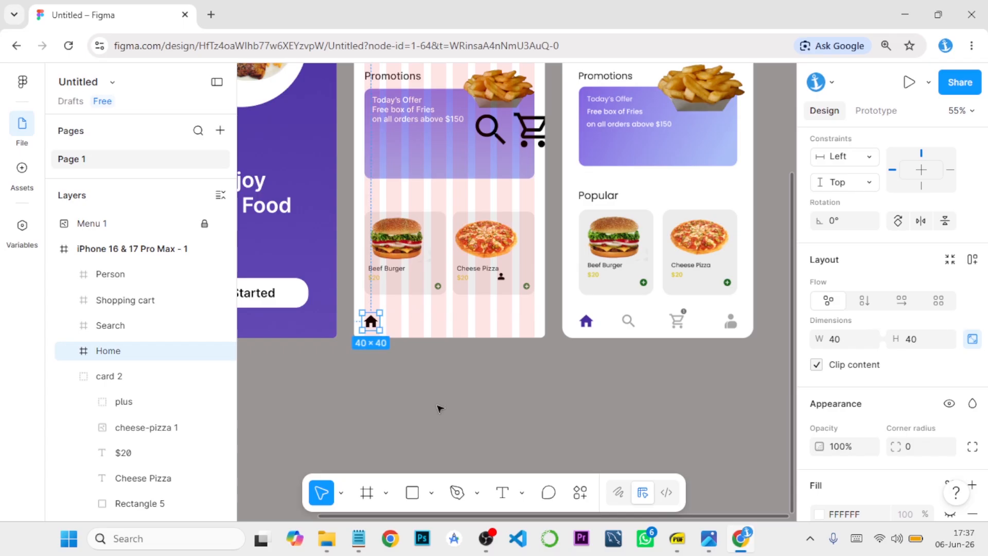
key("Left")
key("Left")
key("Left")
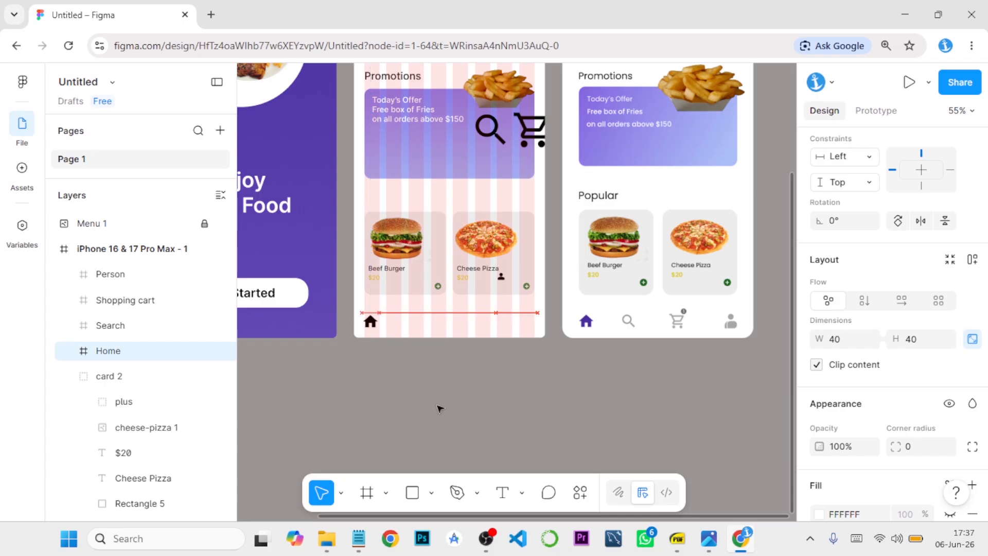
key("Right")
key("Right")
key("Right")
key("Left")
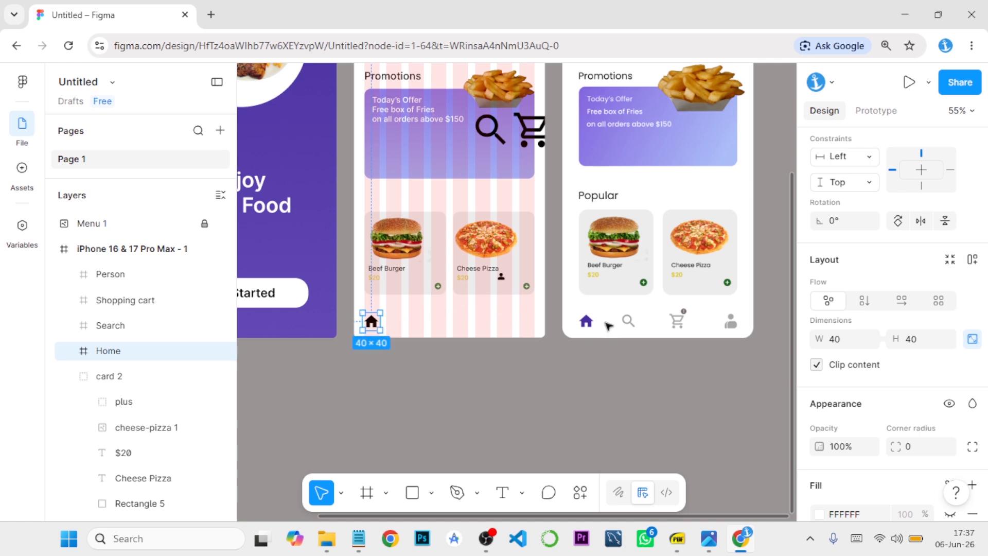
left_click(110, 325)
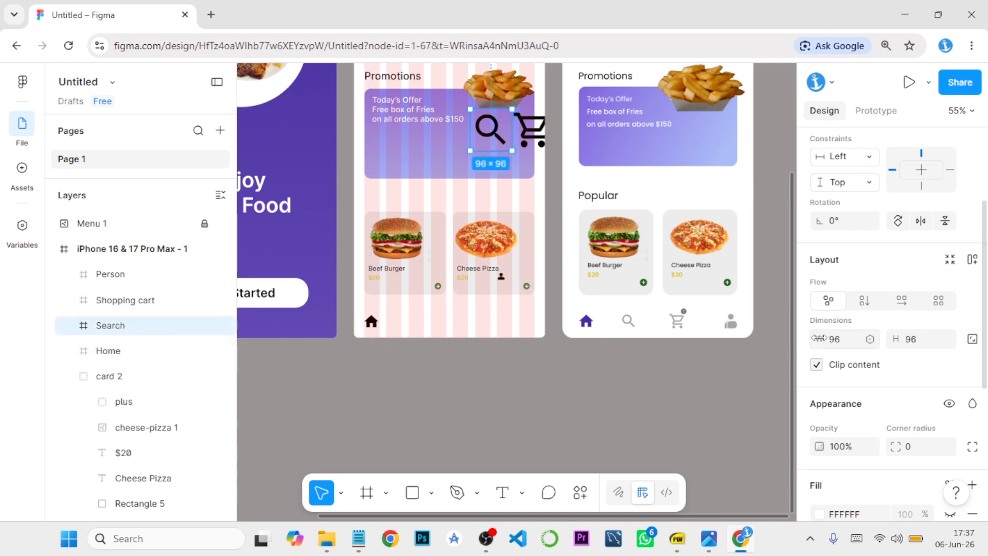
left_click(852, 343)
type("40")
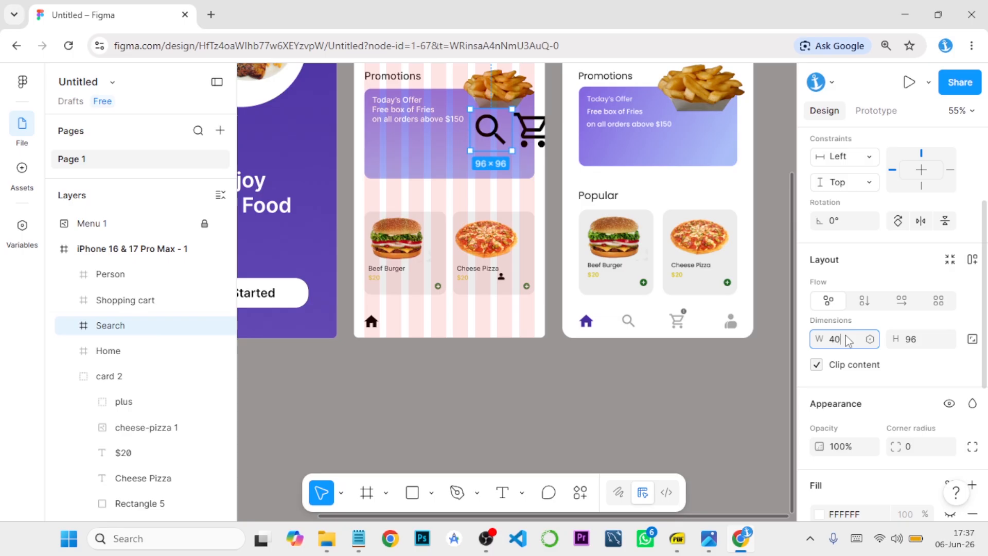
key("Return")
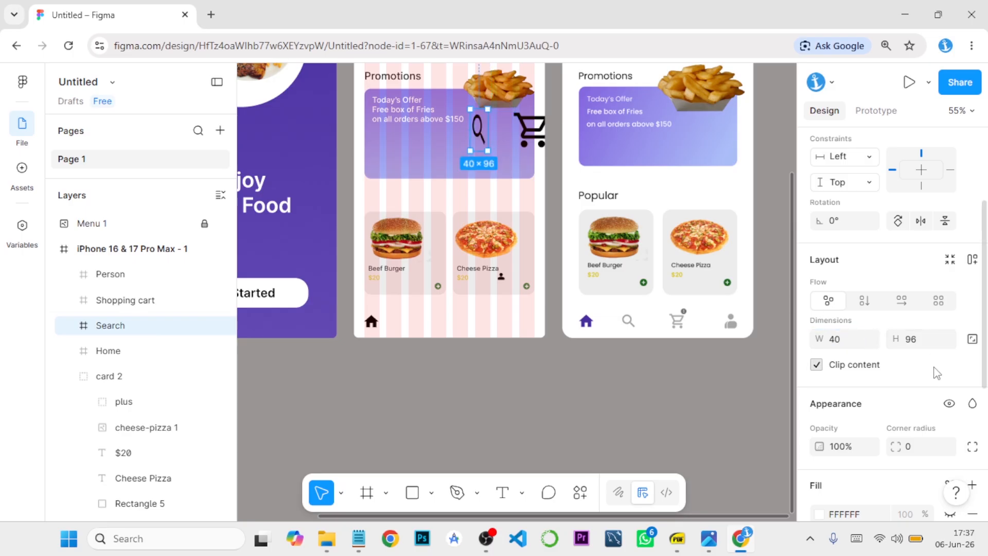
key("ctrl+z")
- Lock the Search icon's aspect ratio, resize it to 40 × 40, and place it in the bottom row to the right of Home
left_click(972, 340)
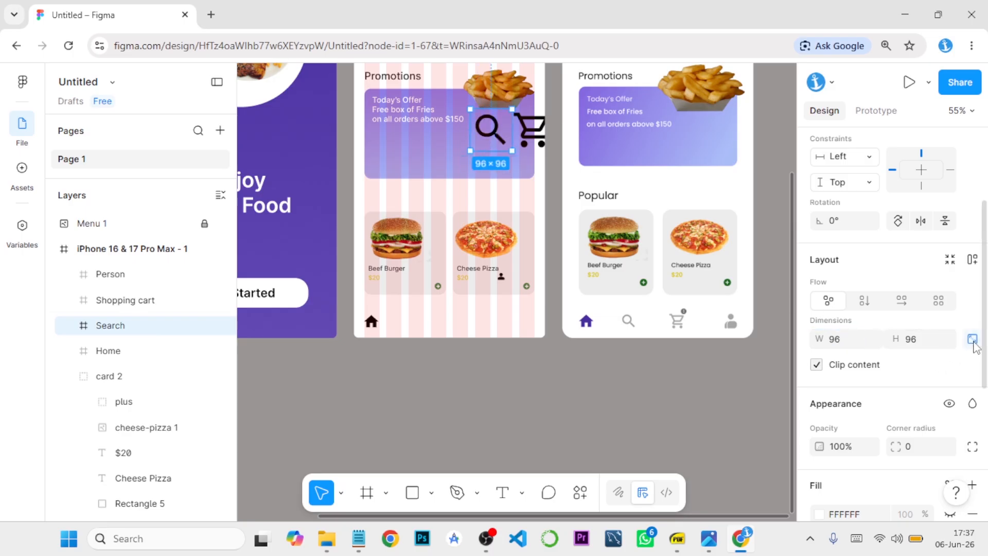
left_click(852, 341)
key("Return")
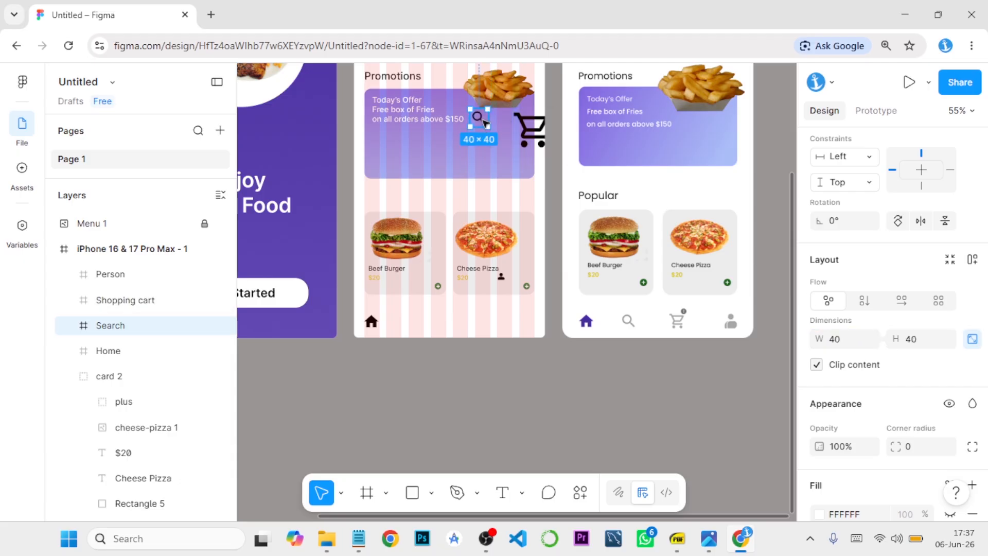
left_click_drag(484, 123, 424, 326)
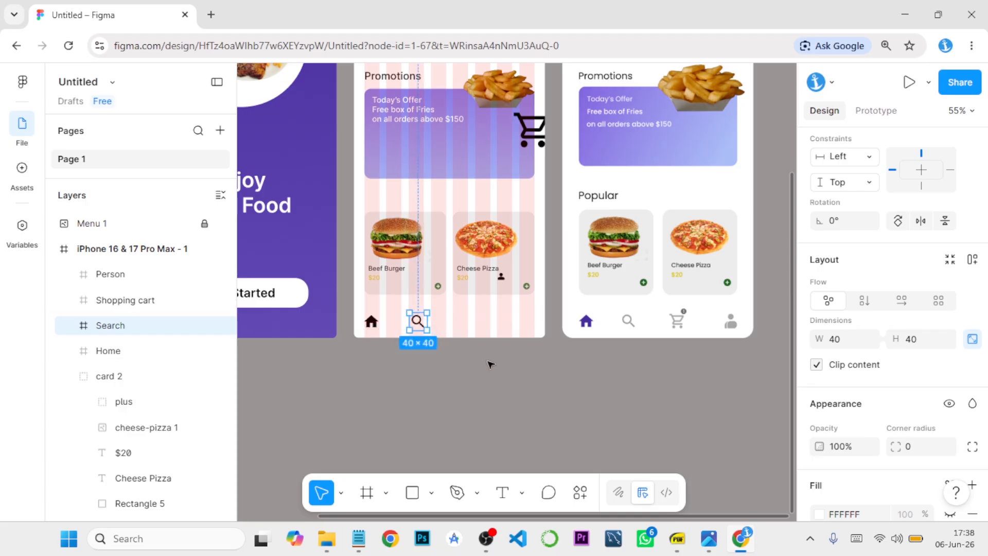
- Resize the Shopping cart icon proportionally to 40 × 40 and place it in the bottom row to the right of Search
left_click(134, 304)
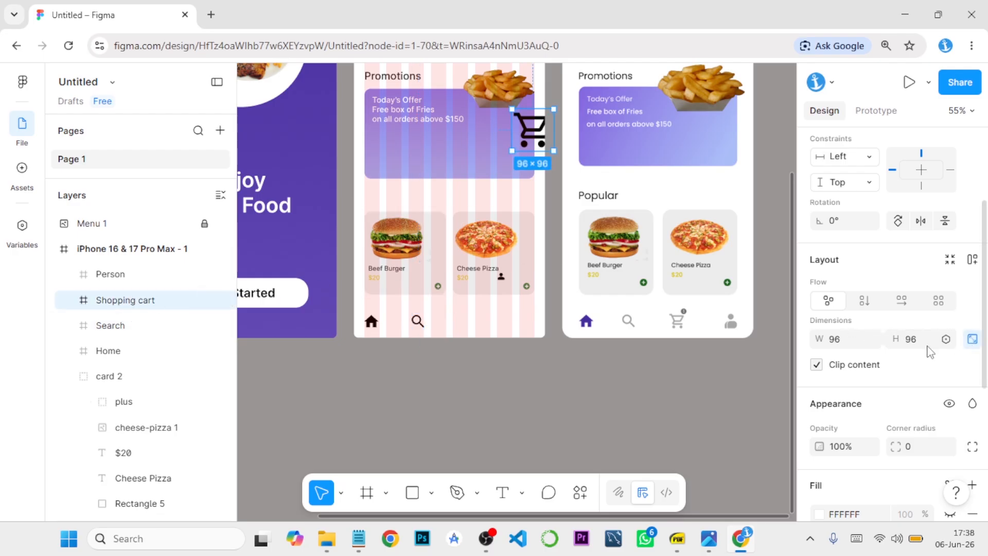
left_click(840, 338)
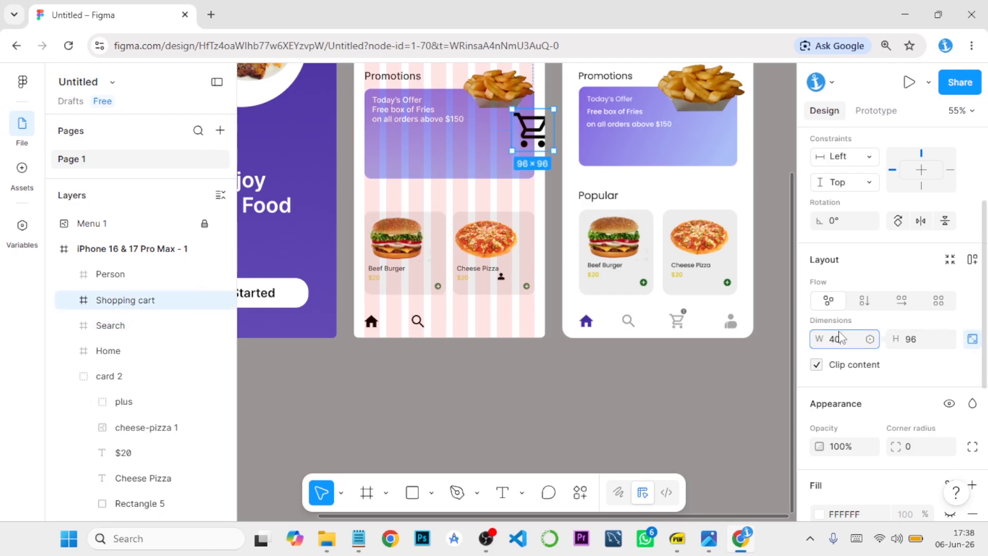
type("40")
key("Return")
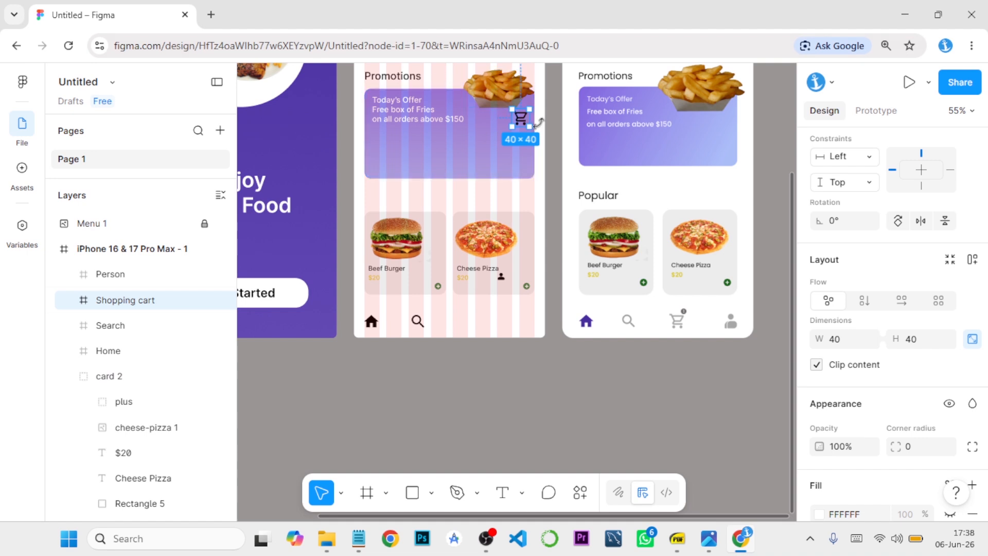
left_click_drag(525, 124, 487, 328)
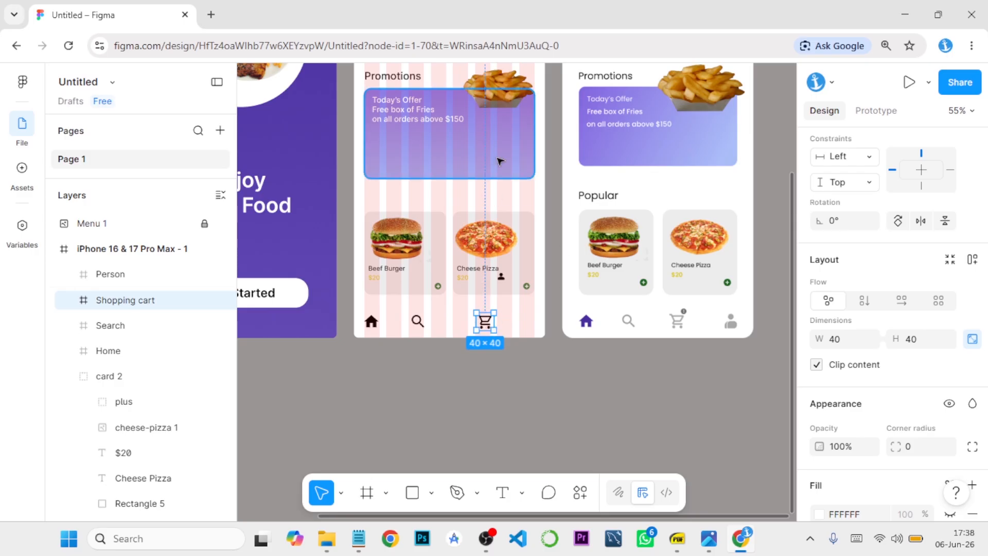
- Lock the Person icon's aspect ratio, resize it to 40 × 40, and place it at the right end of the bottom row
left_click(135, 274)
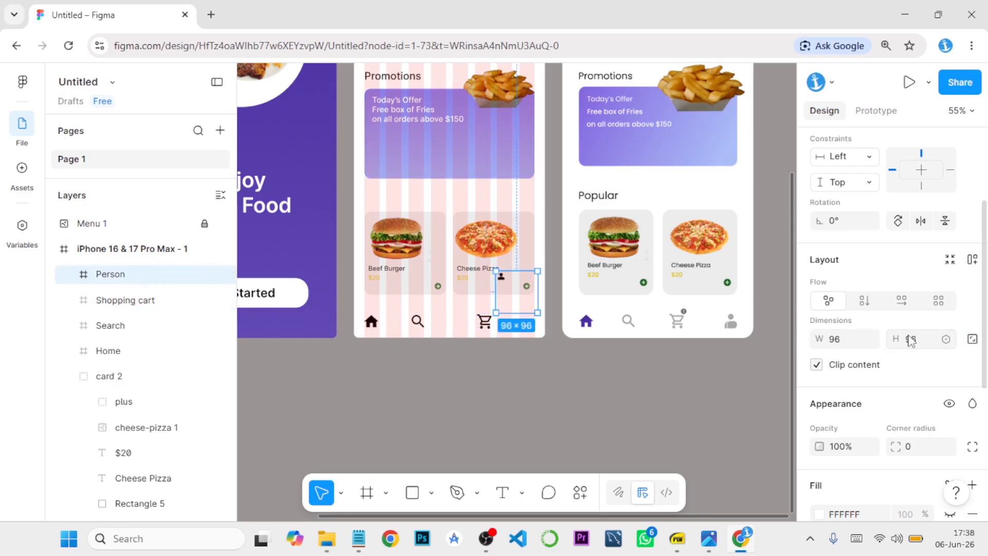
left_click(972, 339)
left_click(846, 343)
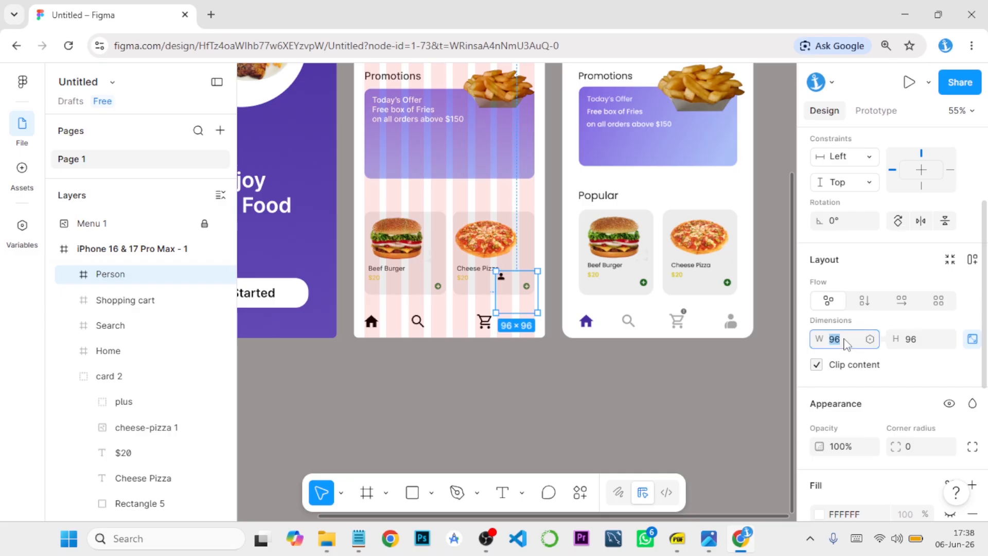
key("Return")
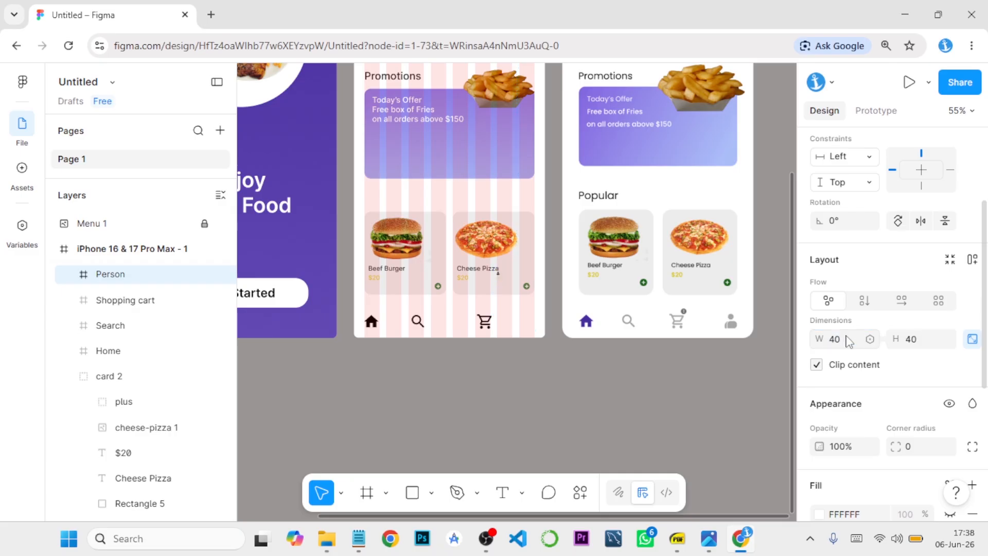
left_click_drag(509, 282, 530, 329)
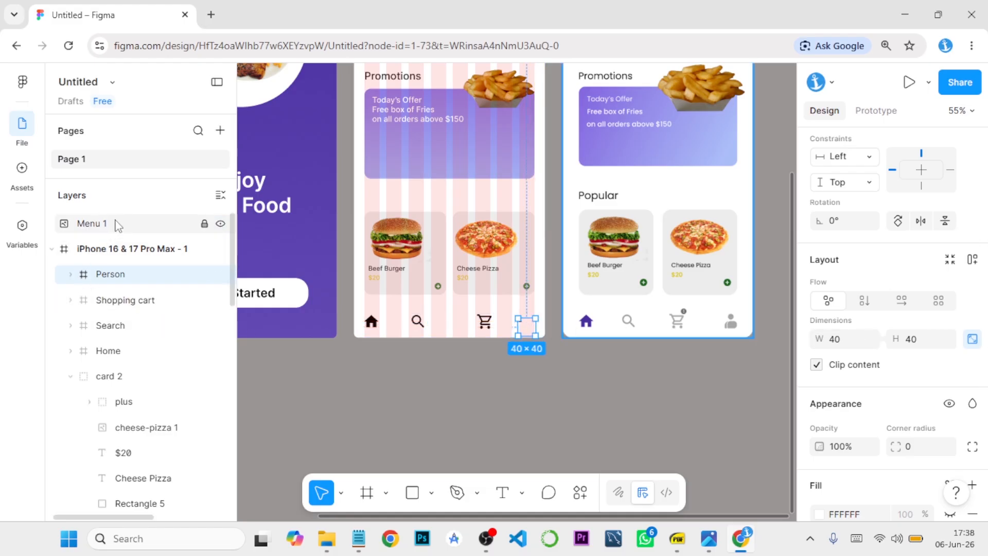
- Move the person Vector out of its Person frame in the layer list and delete the empty Person frame
left_click(121, 281)
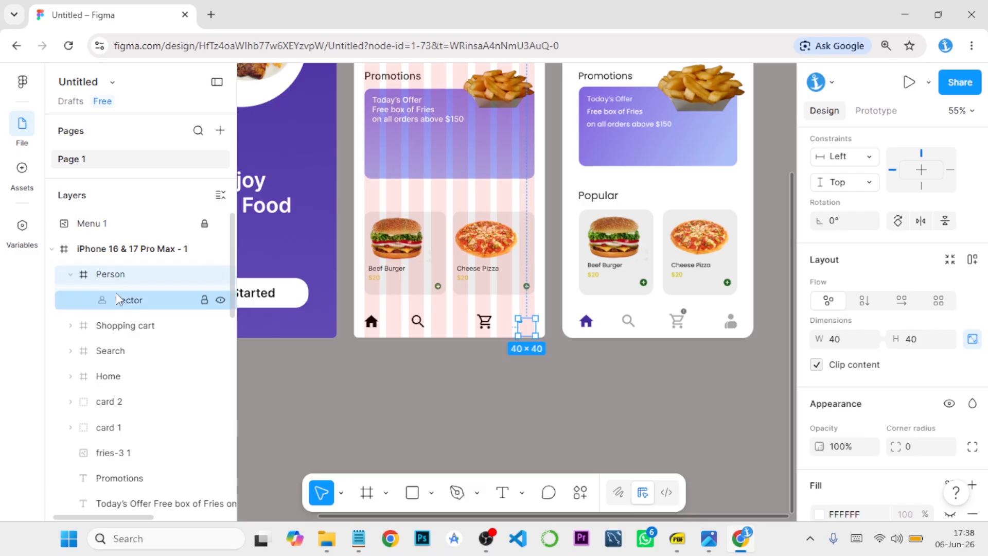
mouse_move(119, 294)
left_mouse_down()
mouse_move(130, 301)
mouse_move(135, 274)
mouse_move(121, 275)
left_mouse_up()
left_click(118, 300)
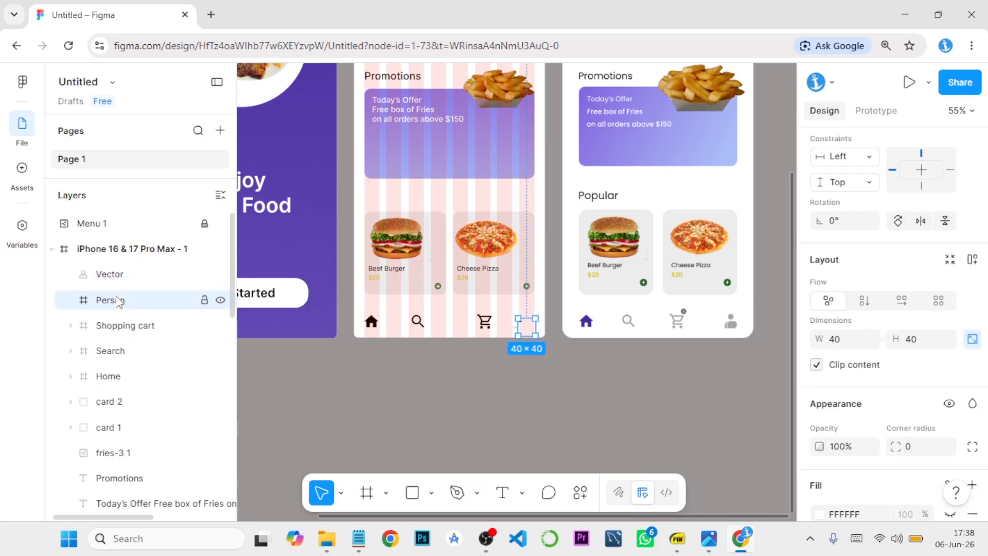
key("Delete")
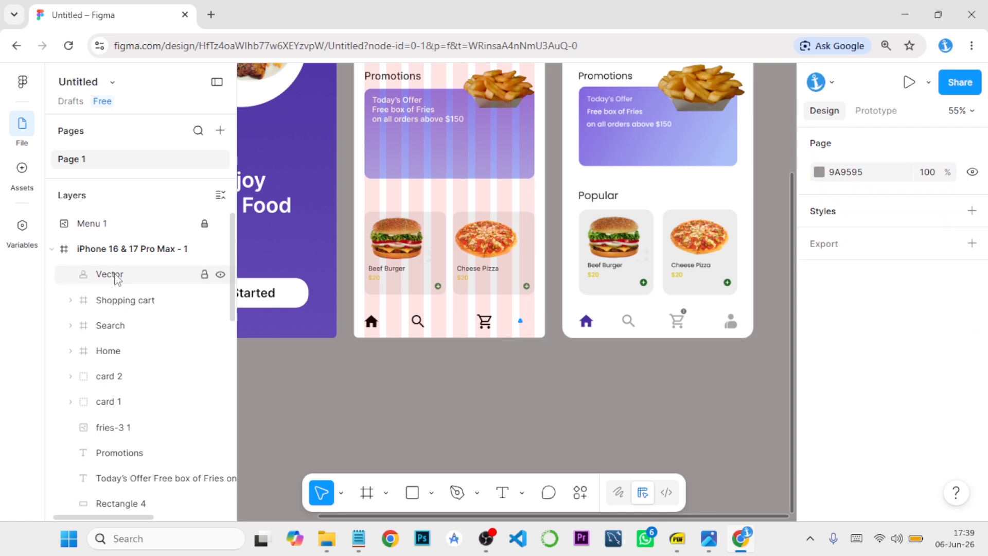
- Resize the person Vector to 40 × 40 and move it up into the bottom icon row
left_click(117, 275)
scroll(899, 430, "down", 2)
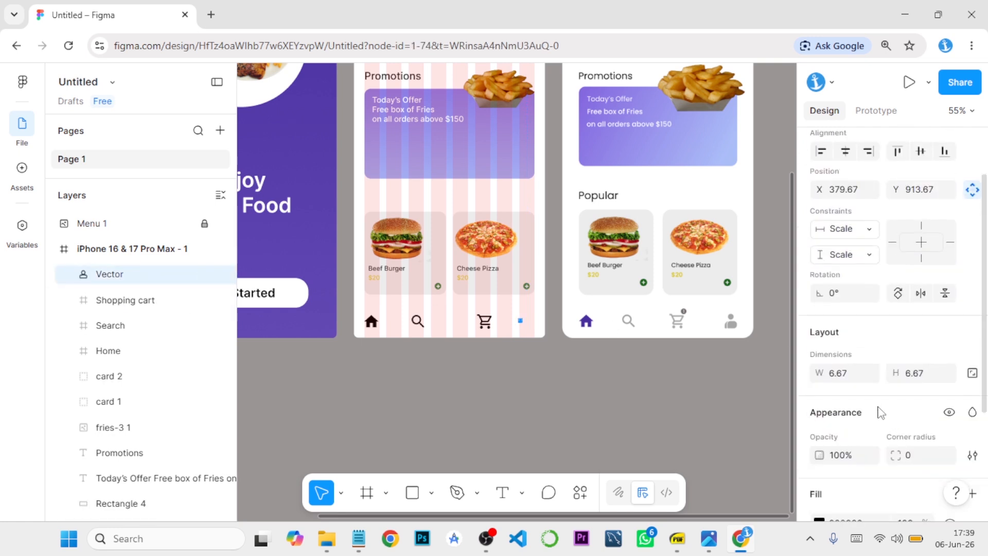
left_click(854, 379)
type("40")
key("Return")
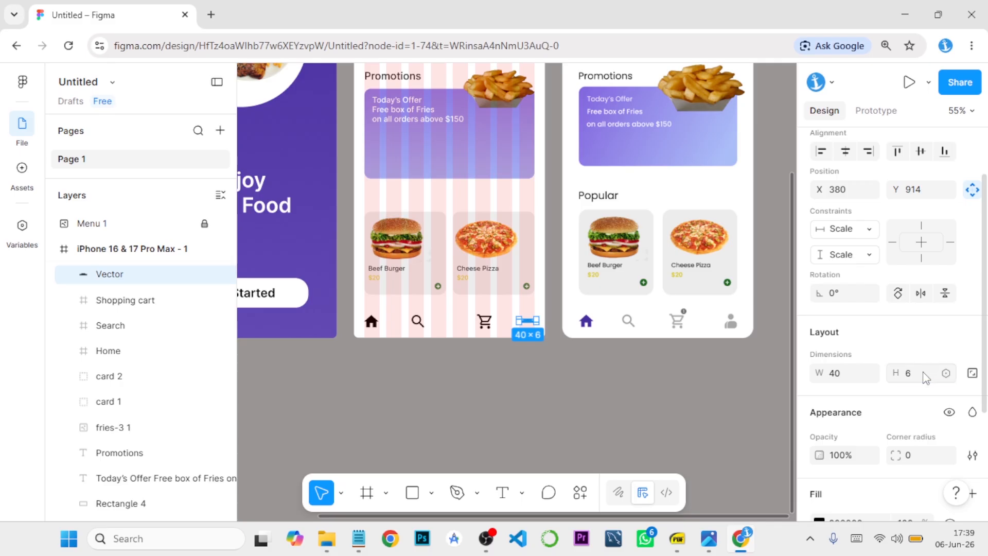
left_click(924, 377)
type("40")
key("Return")
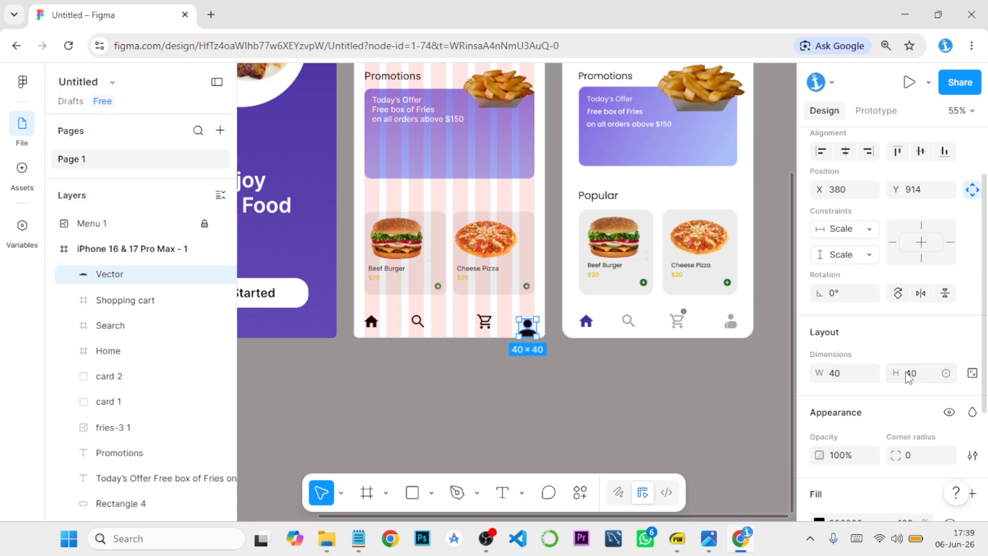
left_click_drag(531, 329, 531, 317)
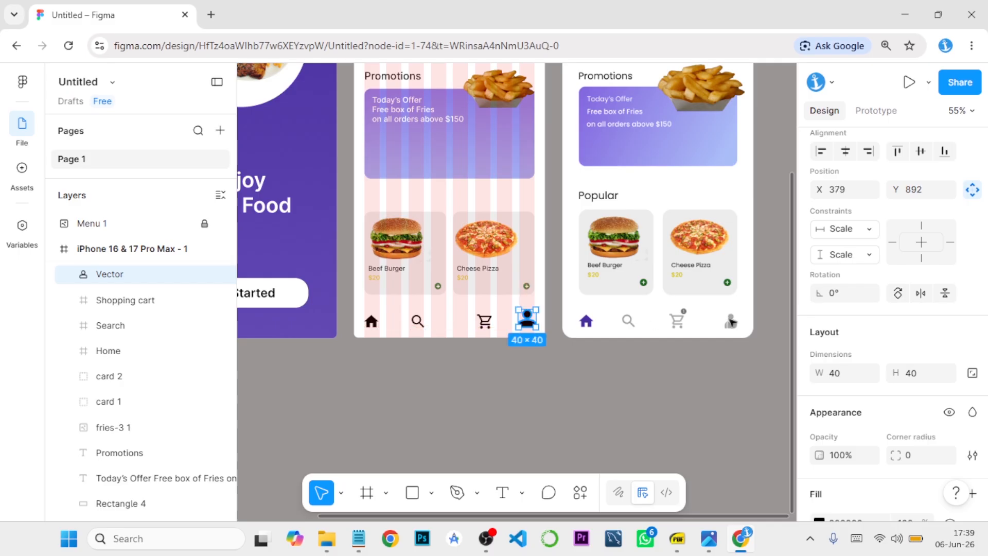
- Lock the person Vector's aspect ratio, resize it to 35 × 35, and align it with the other bottom-row icons
left_click(971, 374)
left_click(845, 375)
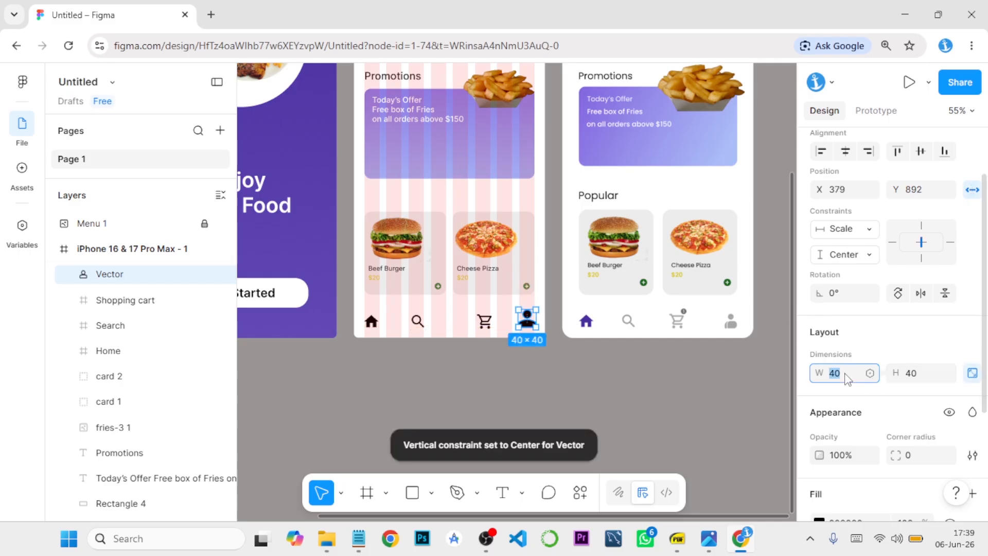
key("Return")
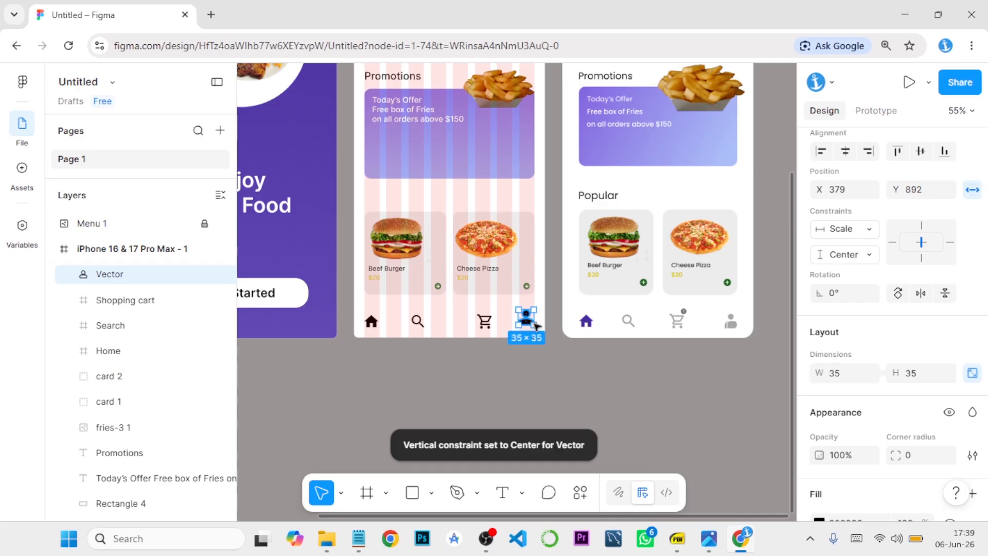
left_click_drag(535, 328, 538, 330)
key("Down")
key("Down")
key("Down")
key("Down")
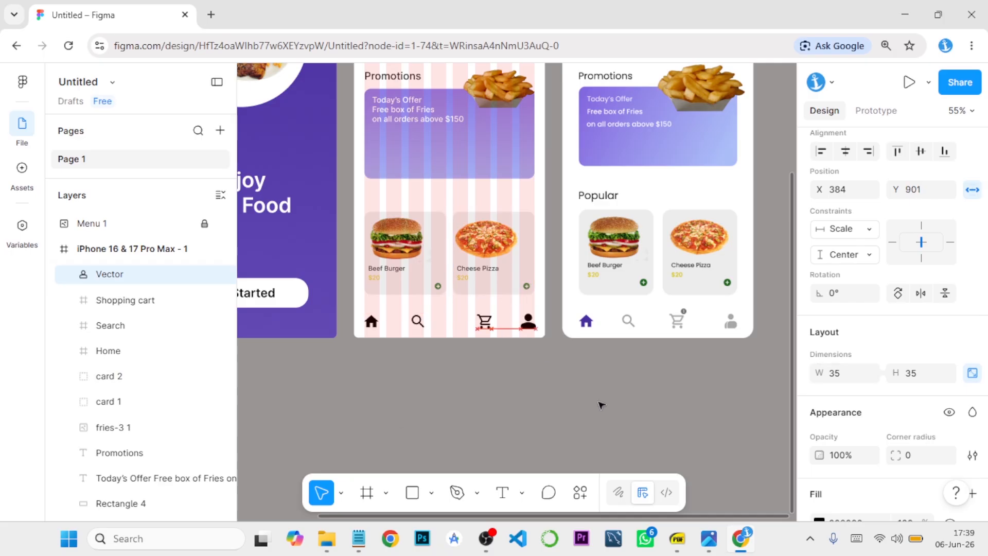
key("Down")
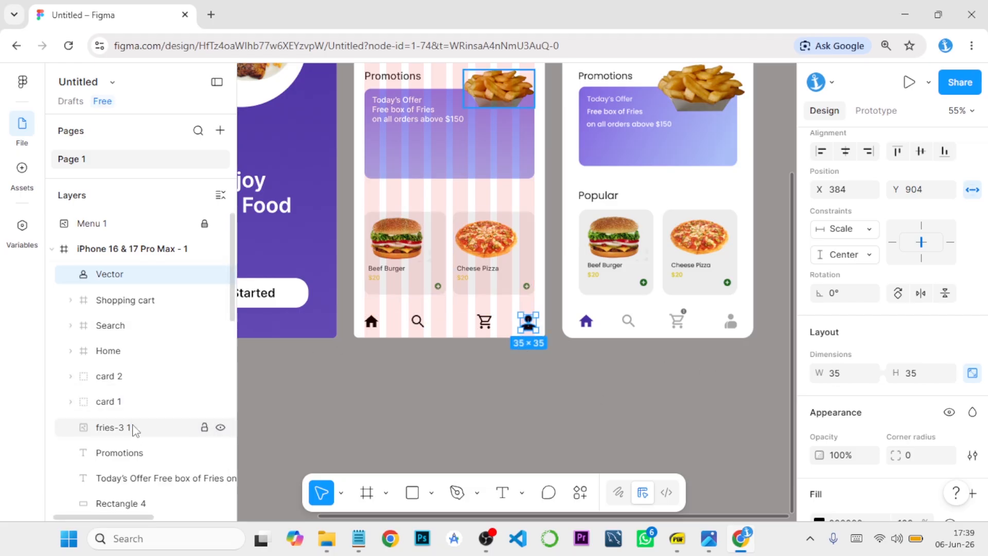
- Lower the black colour of the Home, Search and Shopping cart icons together to 44% opacity
left_click(110, 402)
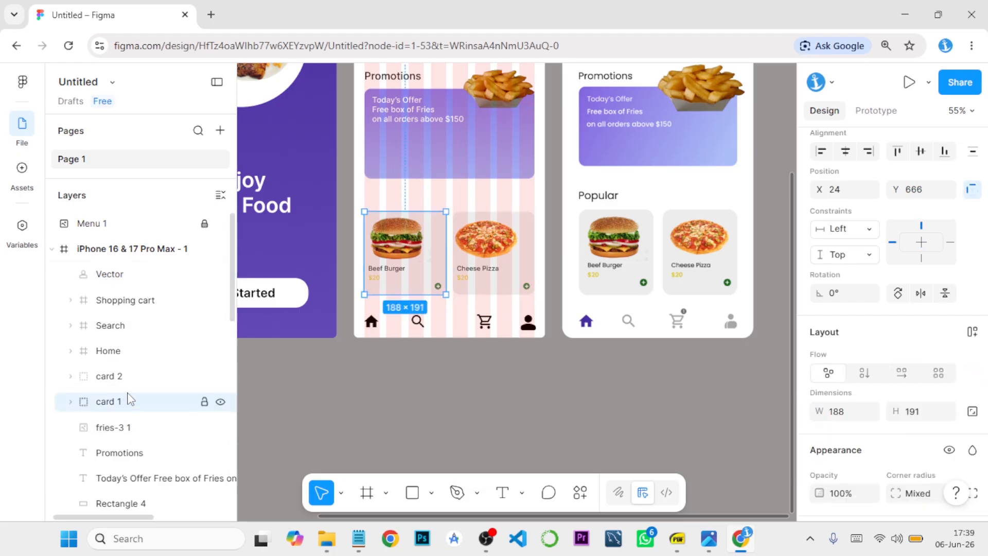
left_click(117, 351)
left_click(122, 329, "shift")
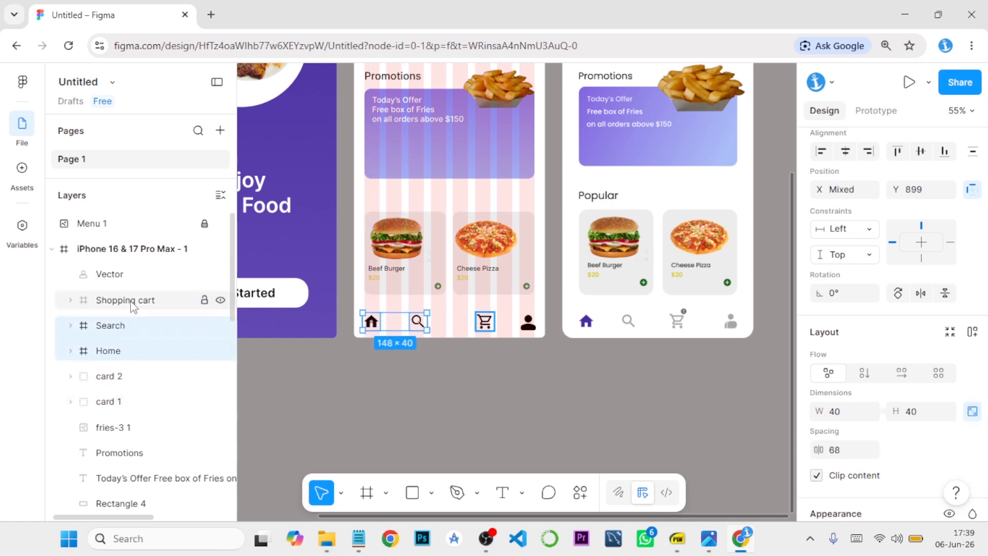
left_click(131, 301, "shift")
scroll(889, 427, "down", 5)
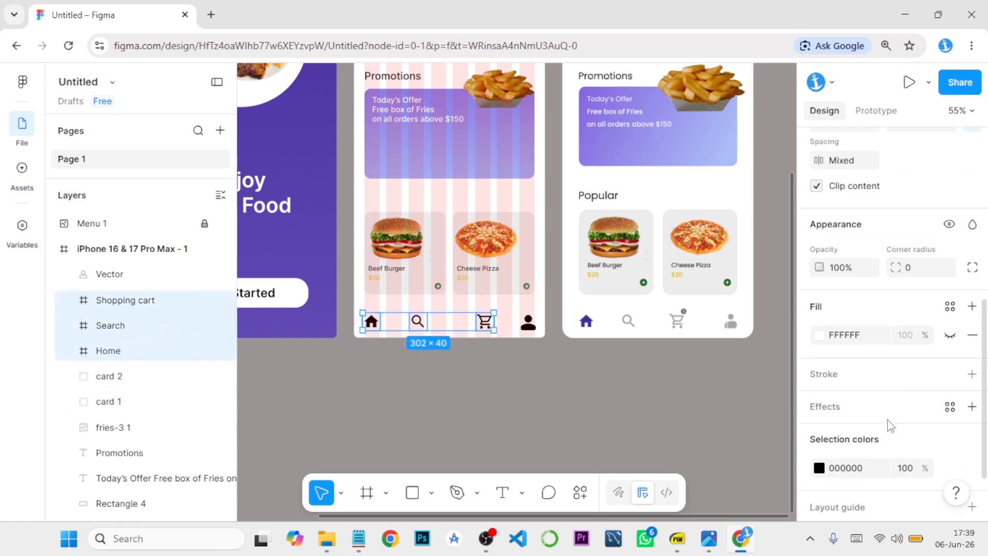
left_click(820, 468)
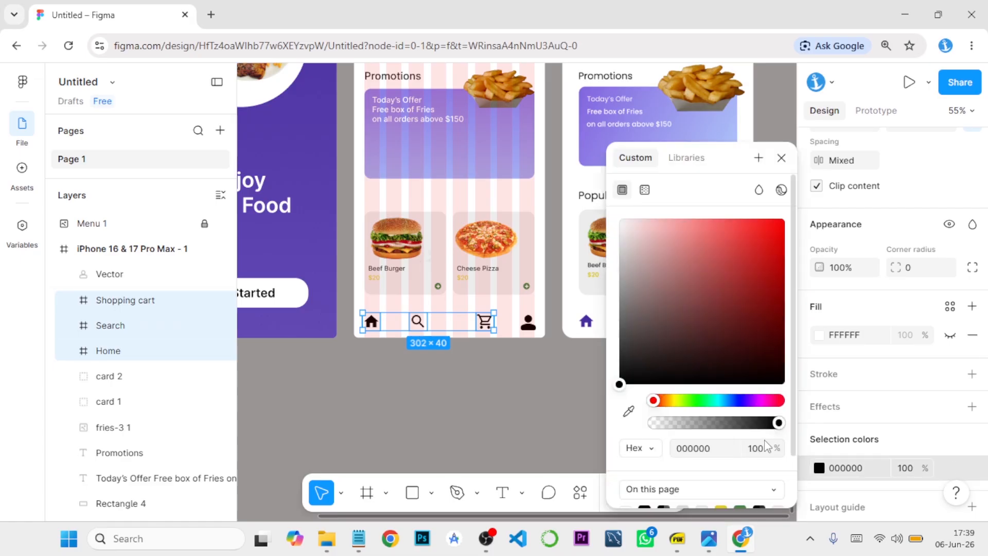
left_click(775, 422)
left_click_drag(725, 430, 710, 430)
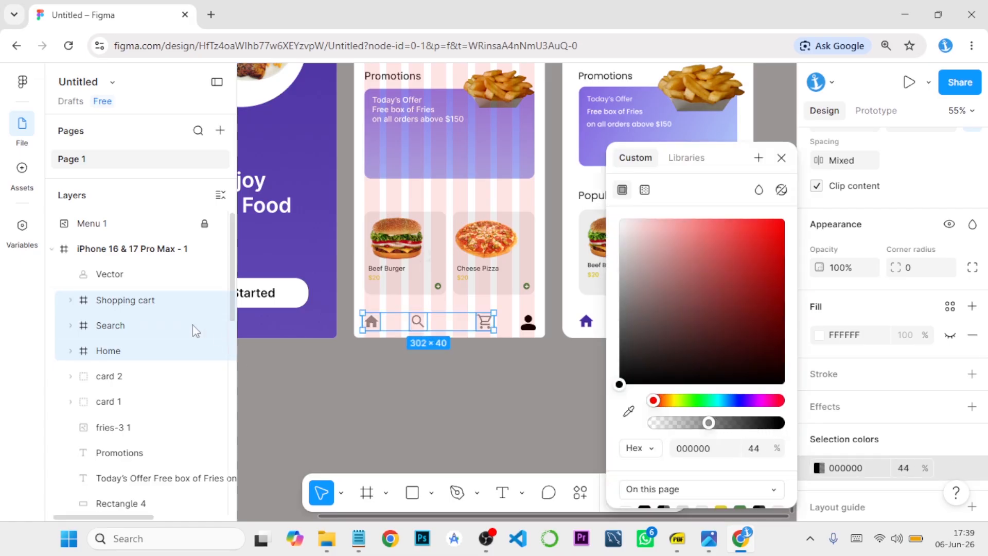
- Set the person Vector's black fill to 44% opacity
left_click(156, 276)
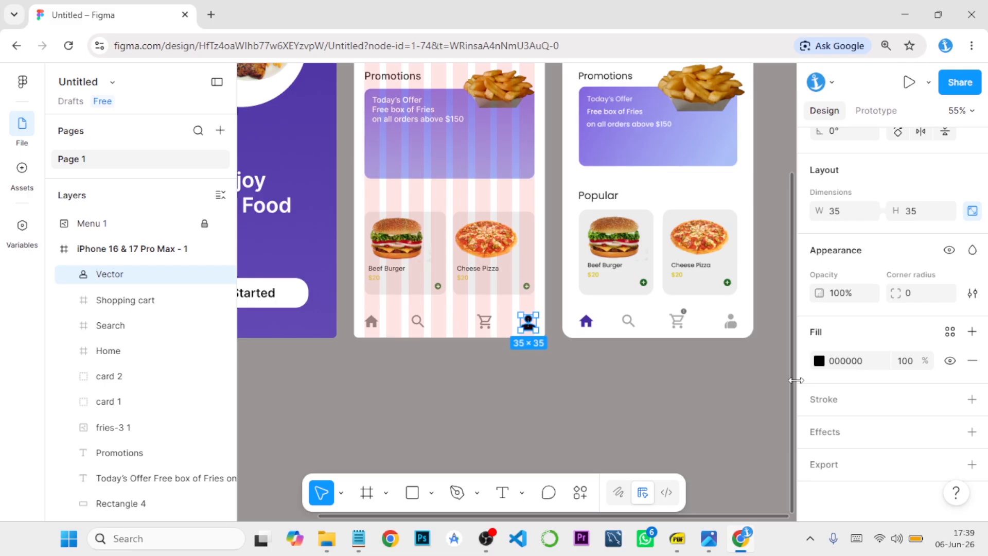
left_click(818, 361)
left_click_drag(773, 423, 709, 429)
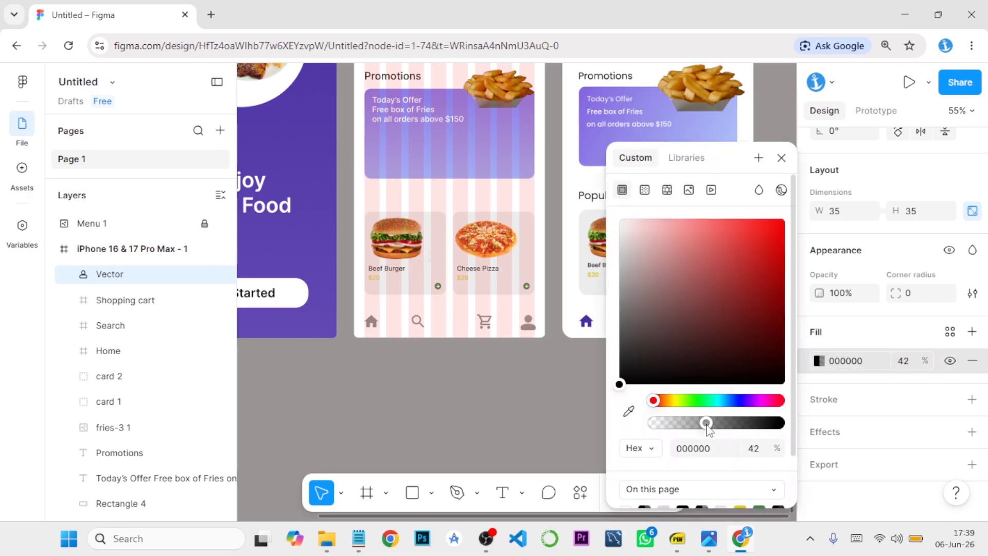
left_click(760, 449)
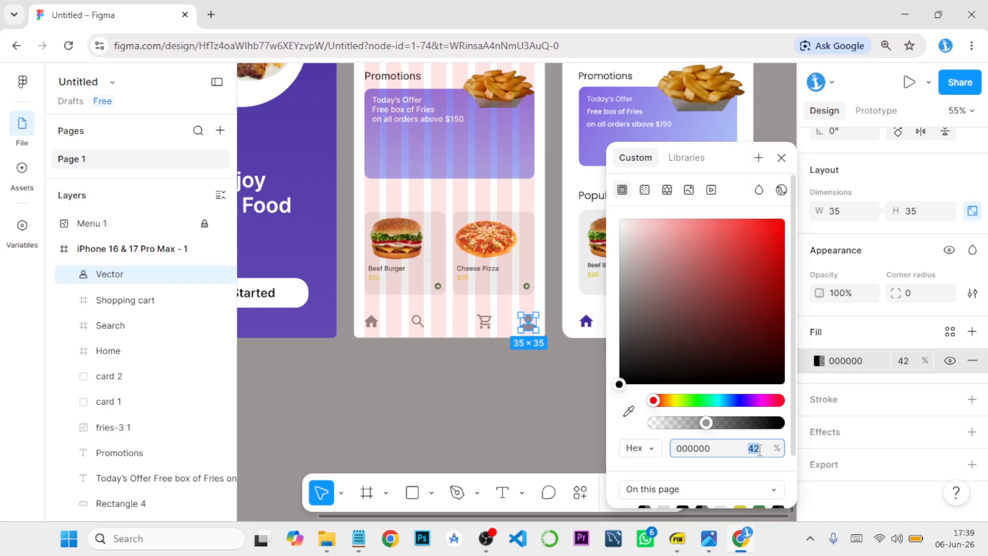
type("44")
key("Return")
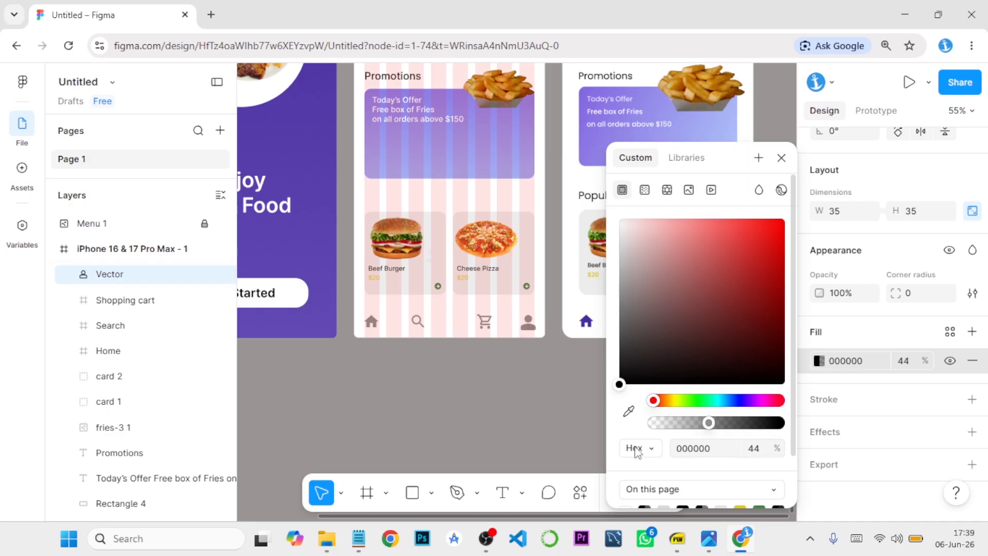
left_click(532, 403)
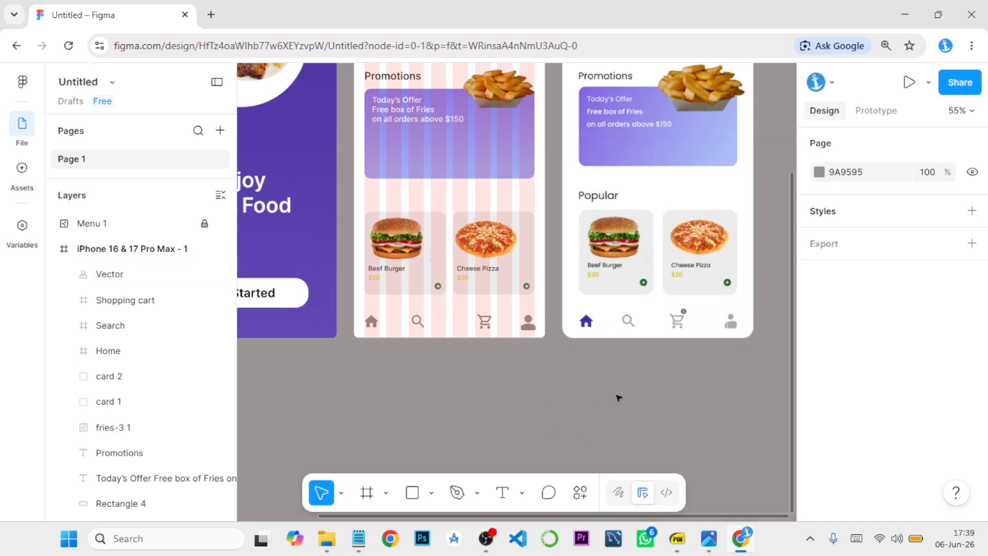
- Rename the iPhone 16 & 17 Pro Max - 1 frame as Menu
scroll(617, 395, "up", 6)
scroll(617, 396, "down", 3)
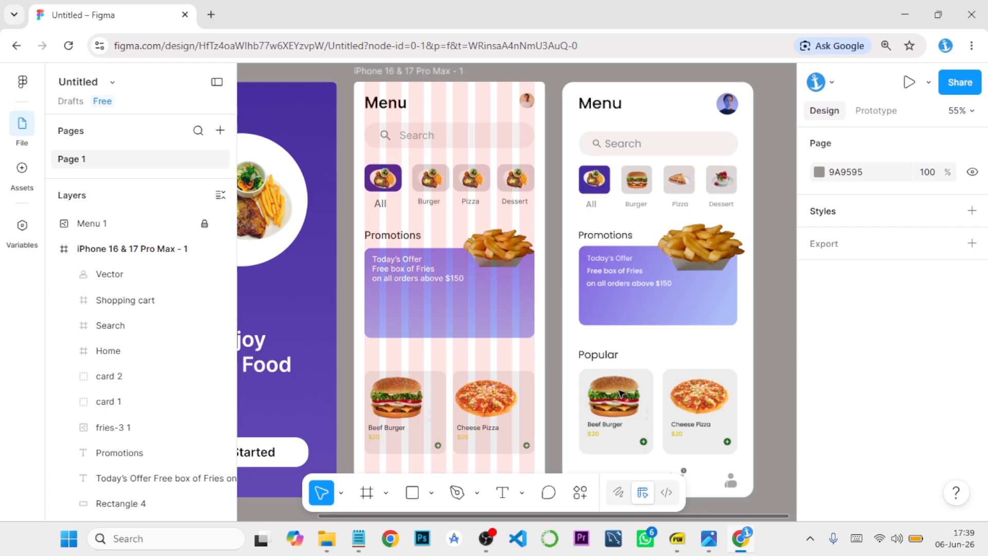
scroll(620, 392, "down", 3)
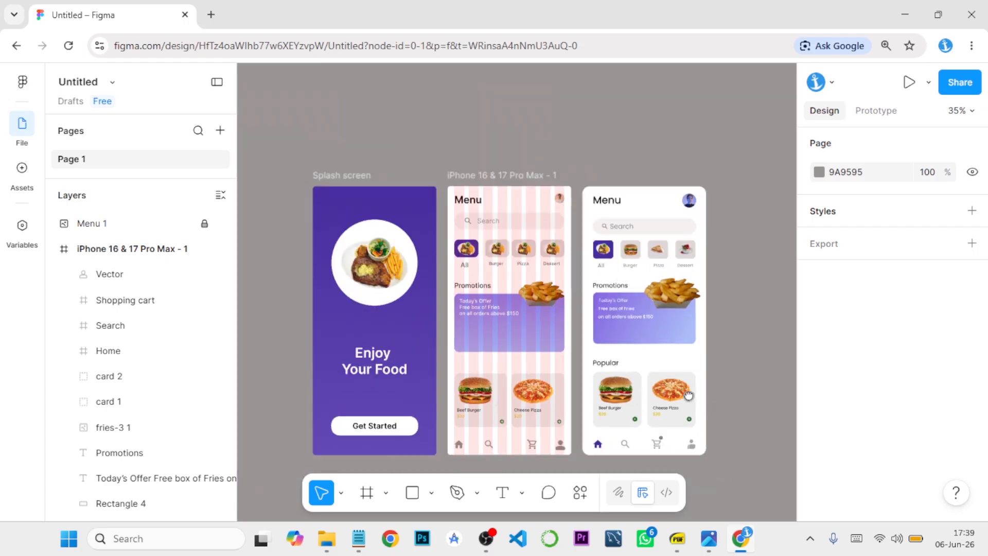
left_click_drag(692, 402, 670, 366)
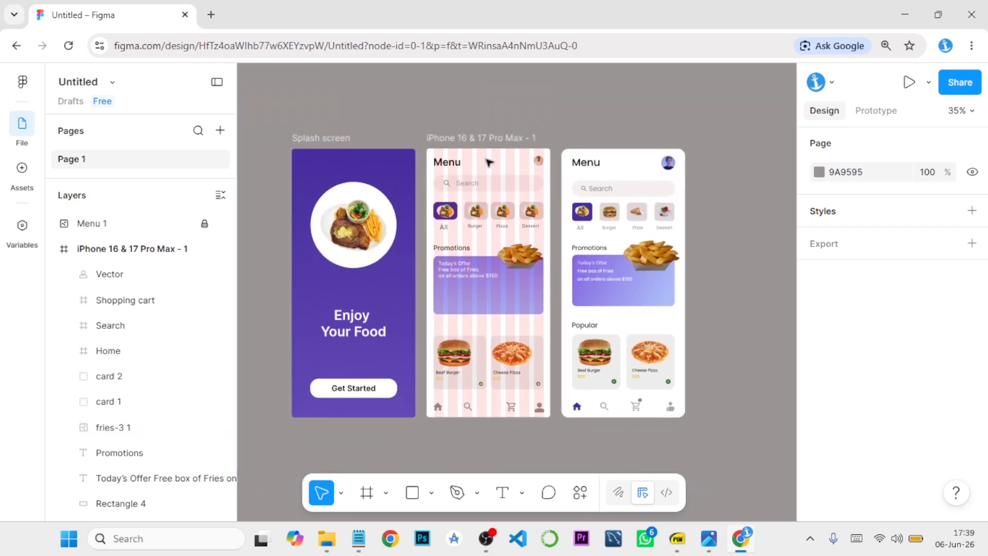
double_click(486, 137)
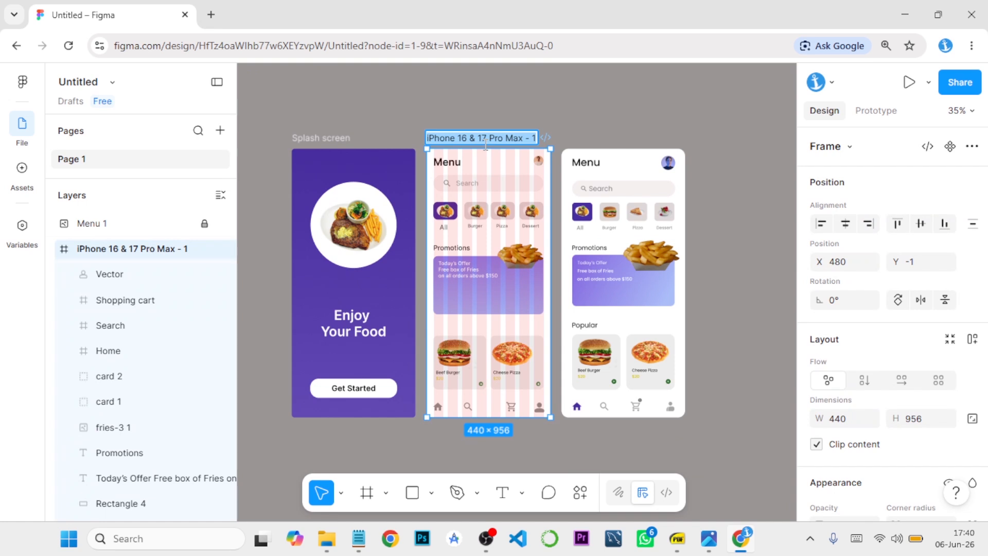
type("Menu")
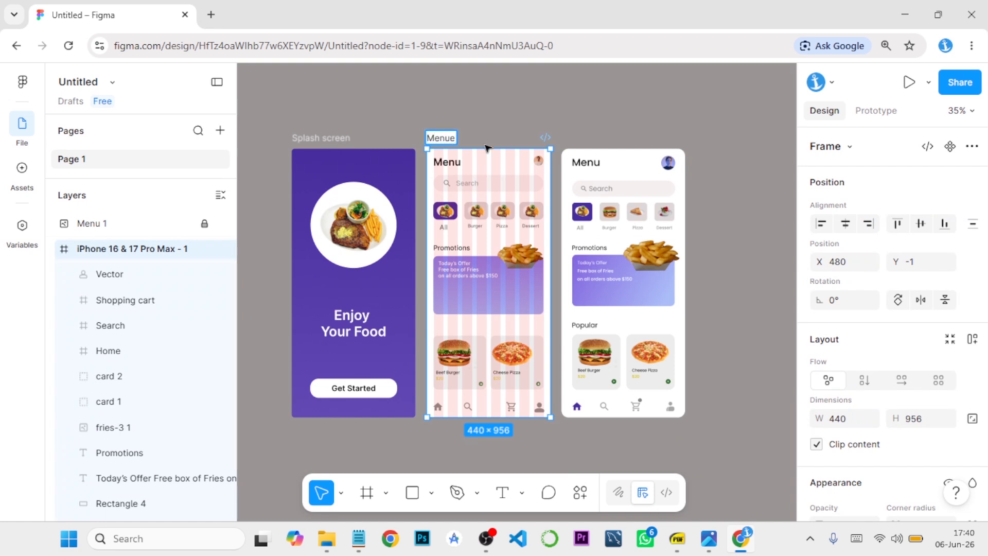
key("Return")
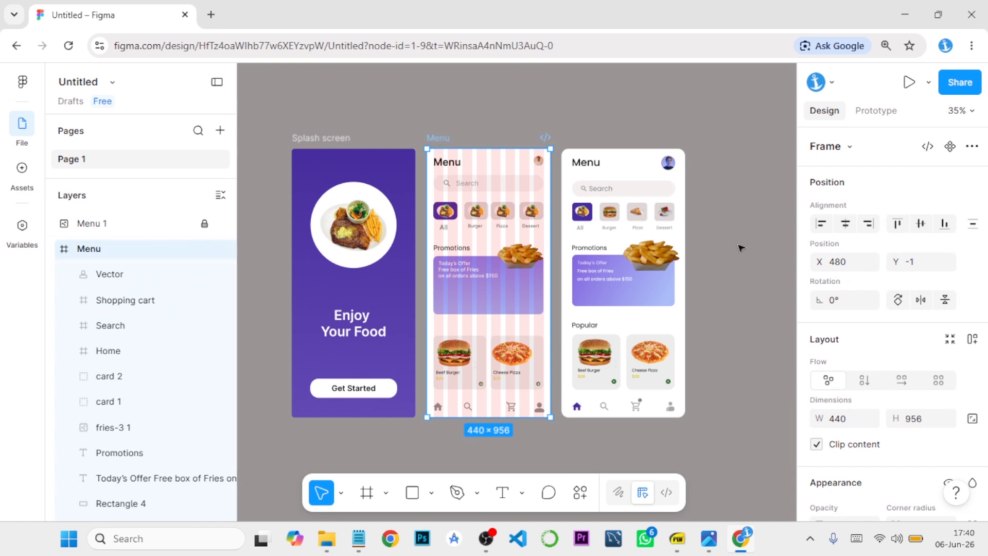
- Draw a circle about 10 × 10 just above the right end of the shopping cart icon with the Ellipse tool
scroll(655, 418, "up", 5)
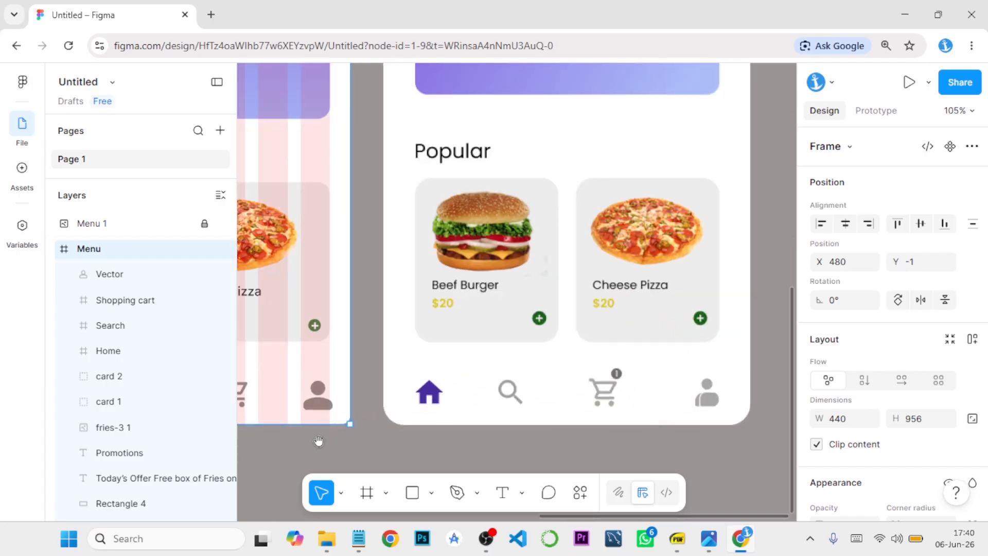
scroll(318, 441, "left", 5)
scroll(474, 405, "up", 4)
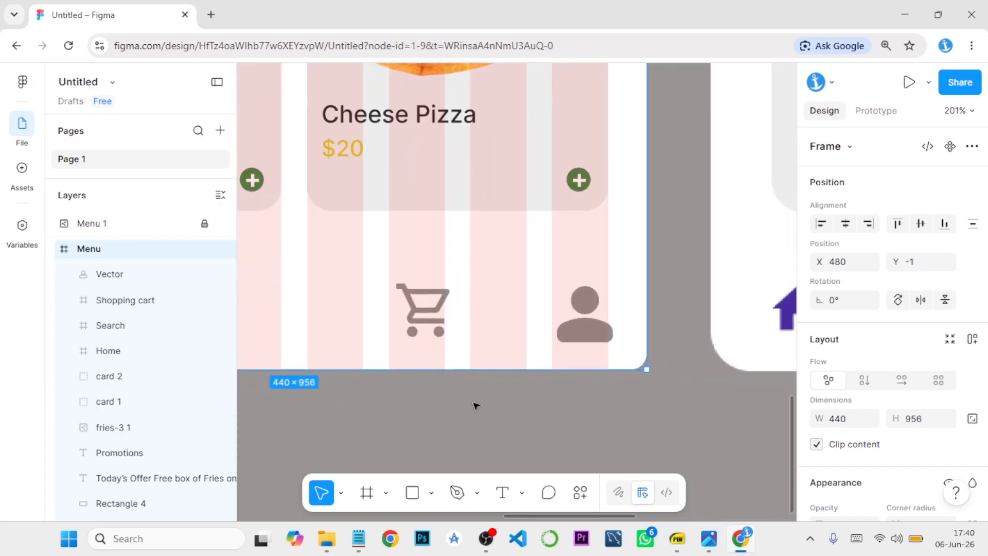
scroll(474, 405, "up", 3)
left_click(431, 492)
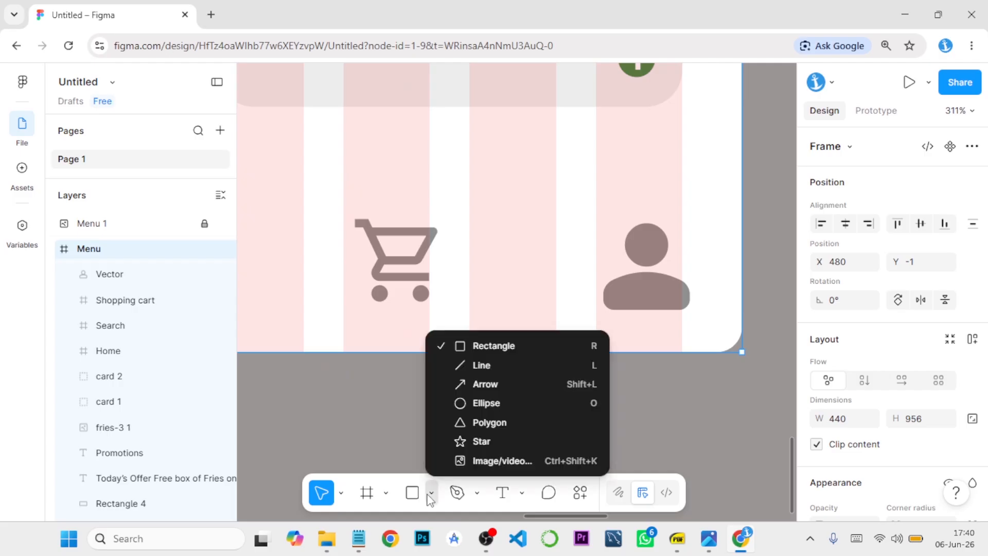
left_click(486, 403)
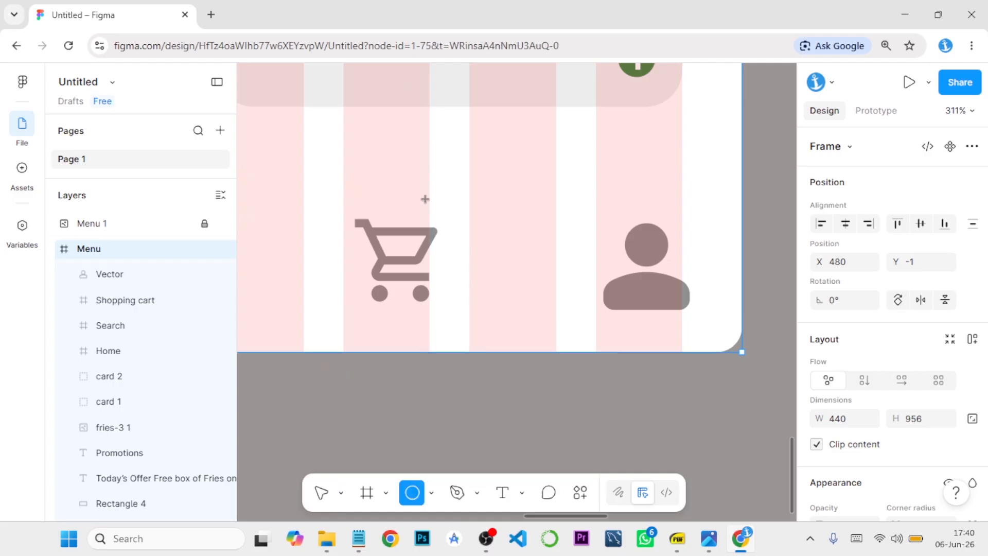
left_click_drag(417, 194, 435, 213)
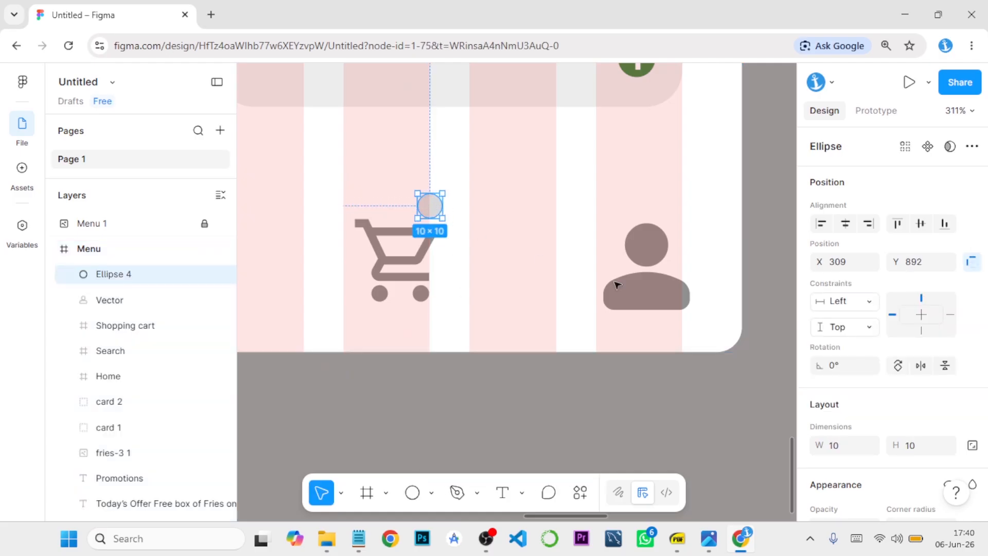
- Fill the small circle above the shopping cart with the gray sampled from the canvas background using the eyedropper
key("space")
left_click_drag(633, 318, 135, 351)
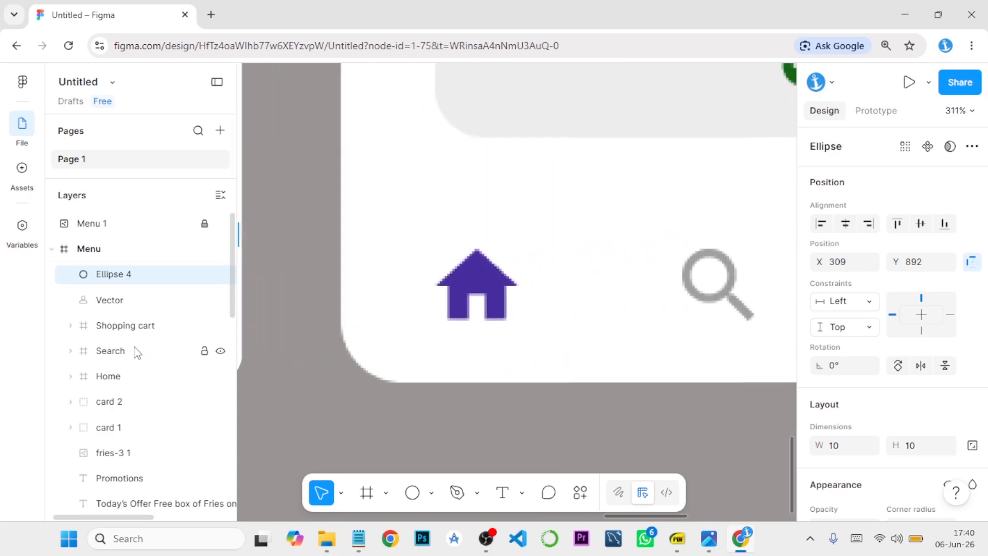
left_click_drag(685, 345, 858, 335)
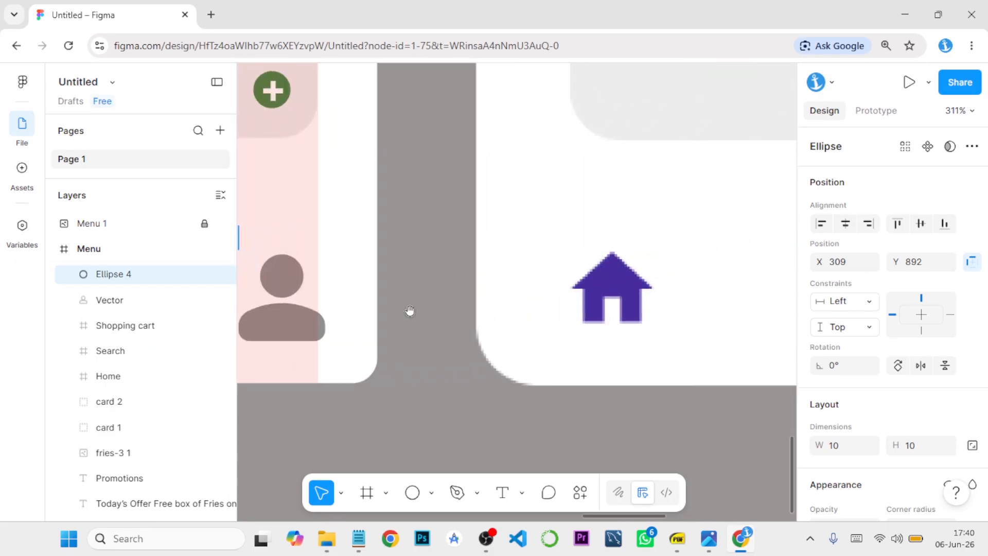
left_click_drag(373, 333, 843, 349)
scroll(846, 427, "down", 5)
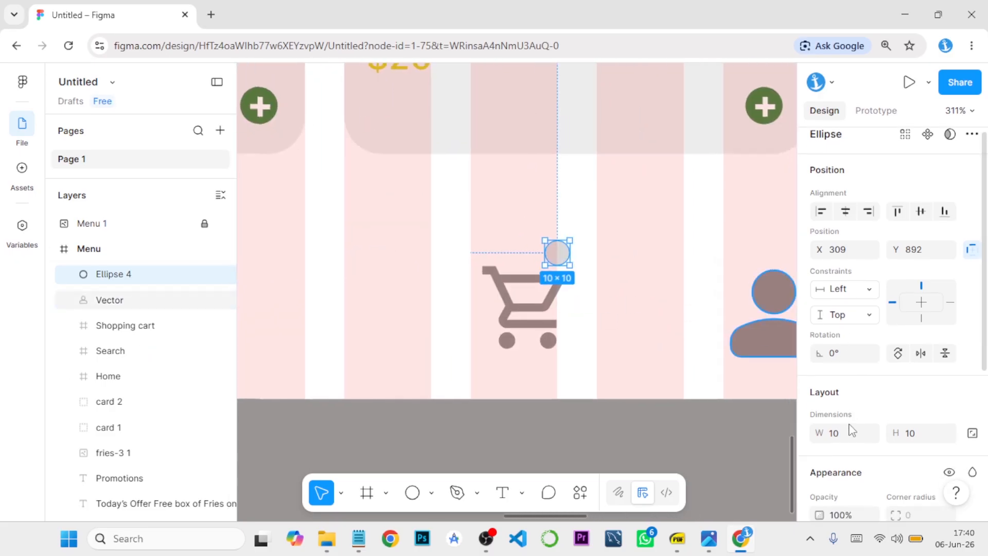
left_click(819, 378)
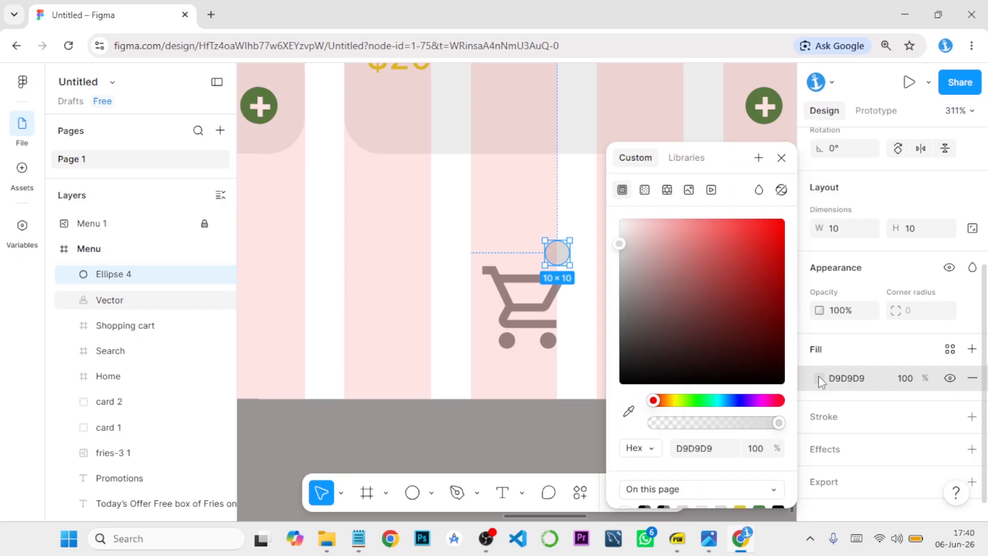
left_click(629, 411)
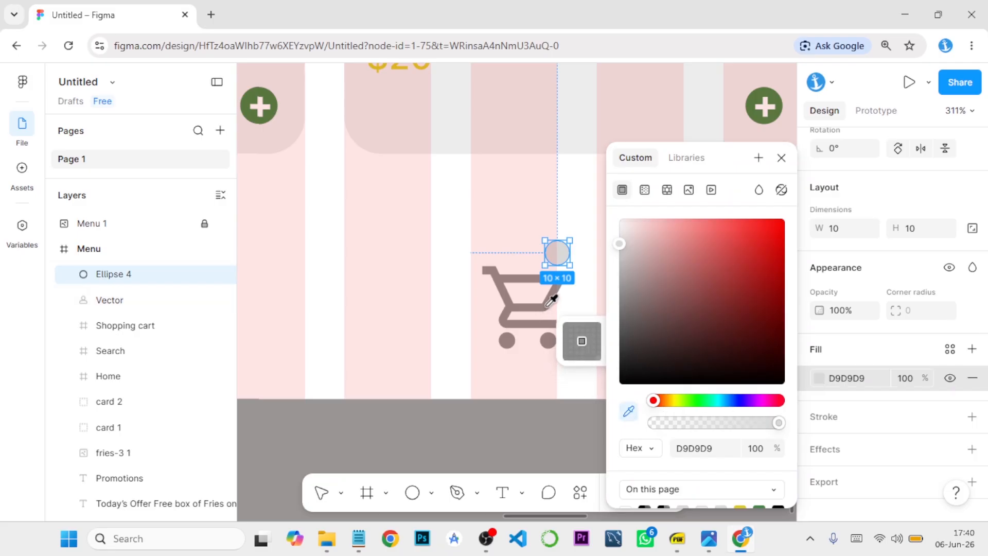
left_click(527, 401)
left_click(523, 425)
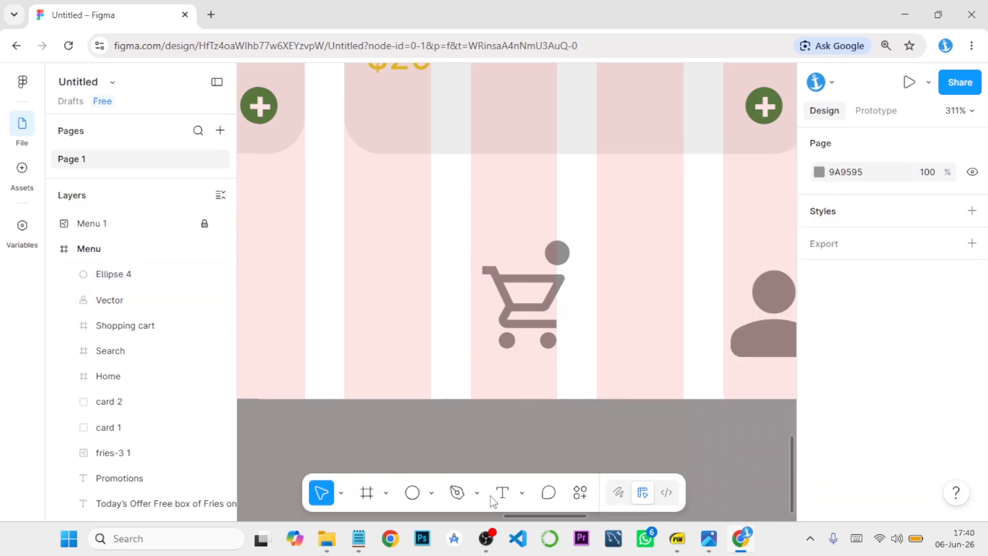
- Add the text "1" over the small circle above the shopping cart icon
key("t")
left_click(561, 253)
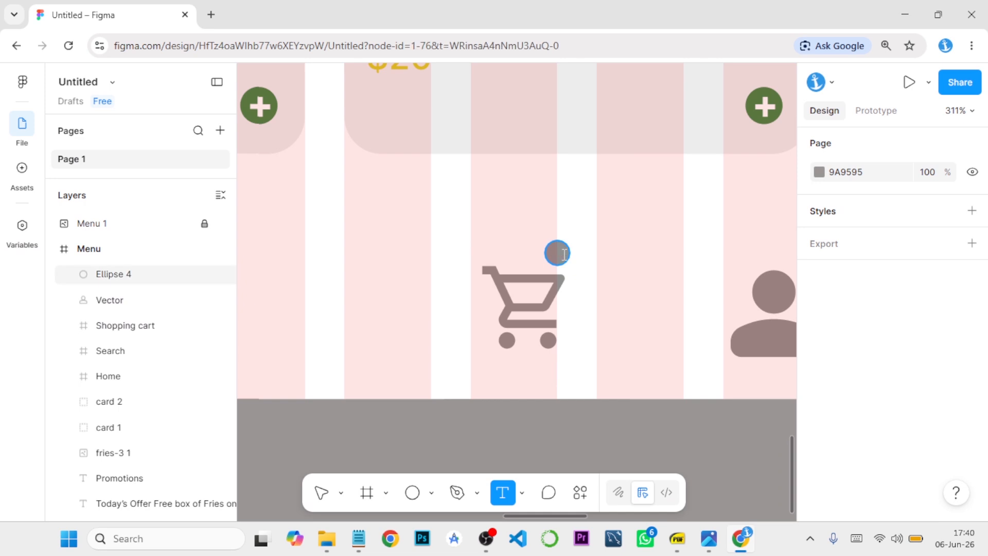
type("1")
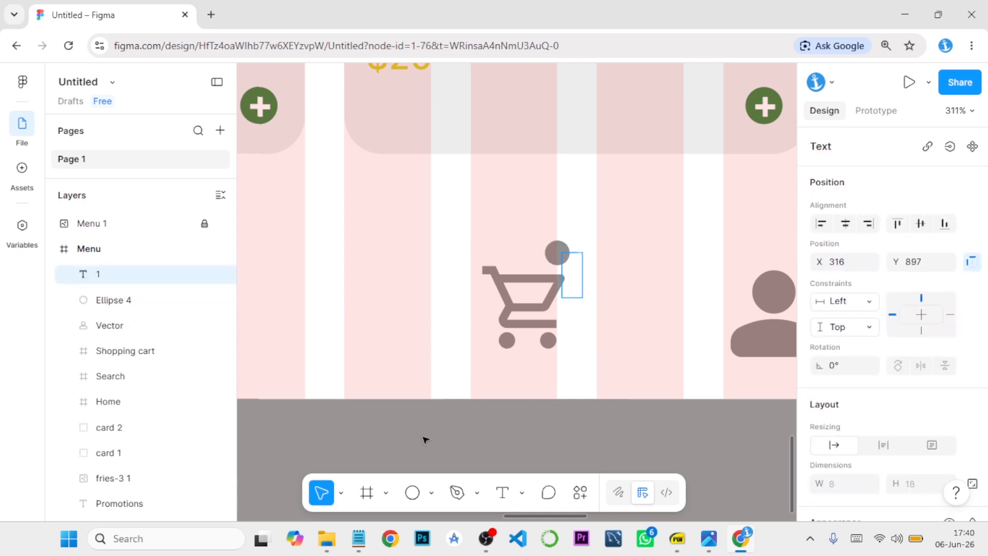
key("Escape")
- Fill the badge's number 1 with black (000000) from the page colors
scroll(836, 421, "down", 3)
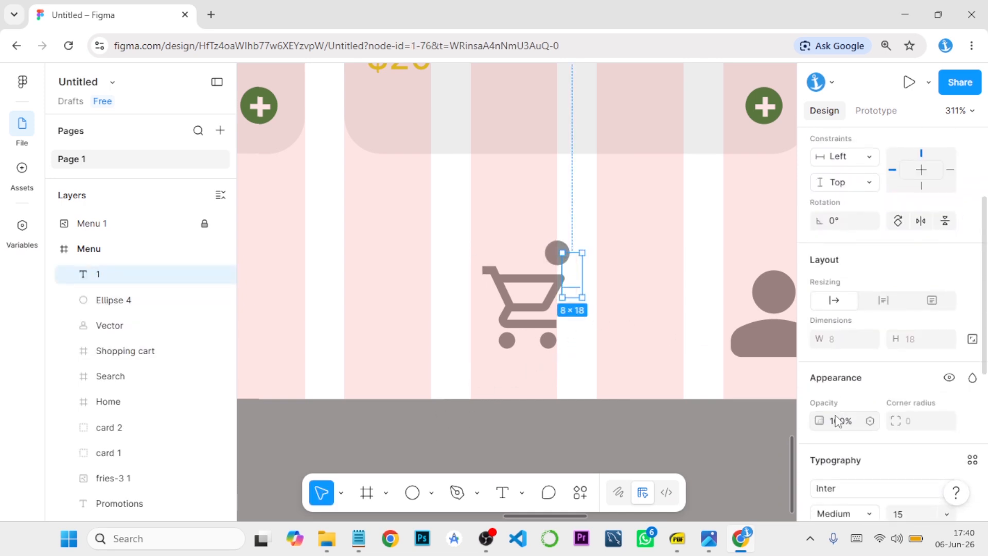
scroll(836, 421, "down", 5)
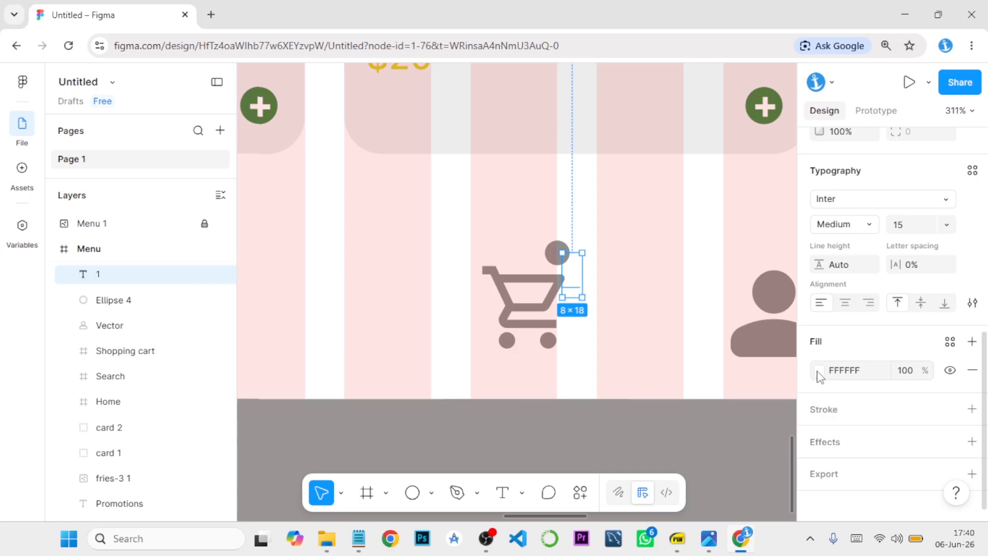
left_click(819, 371)
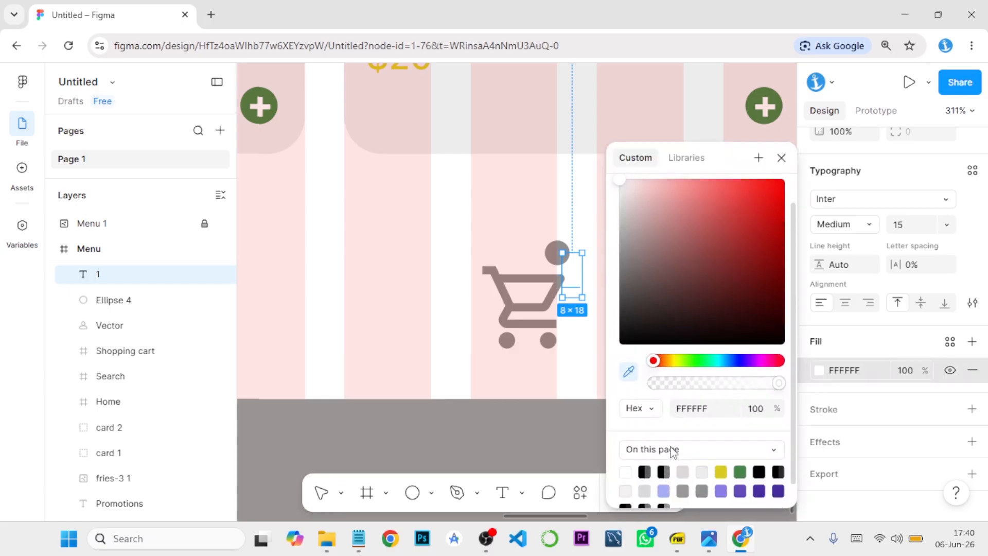
scroll(672, 449, "down", 1)
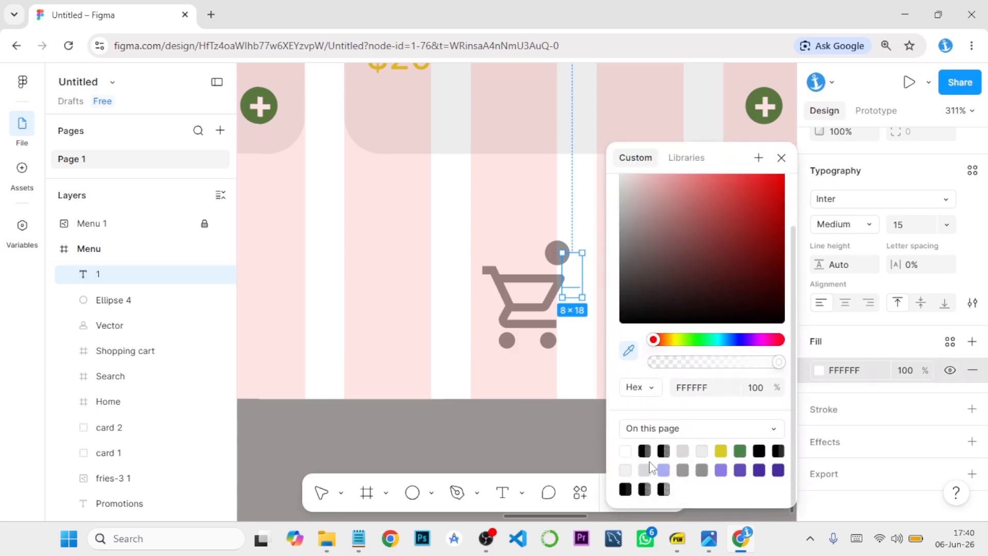
left_click(759, 450)
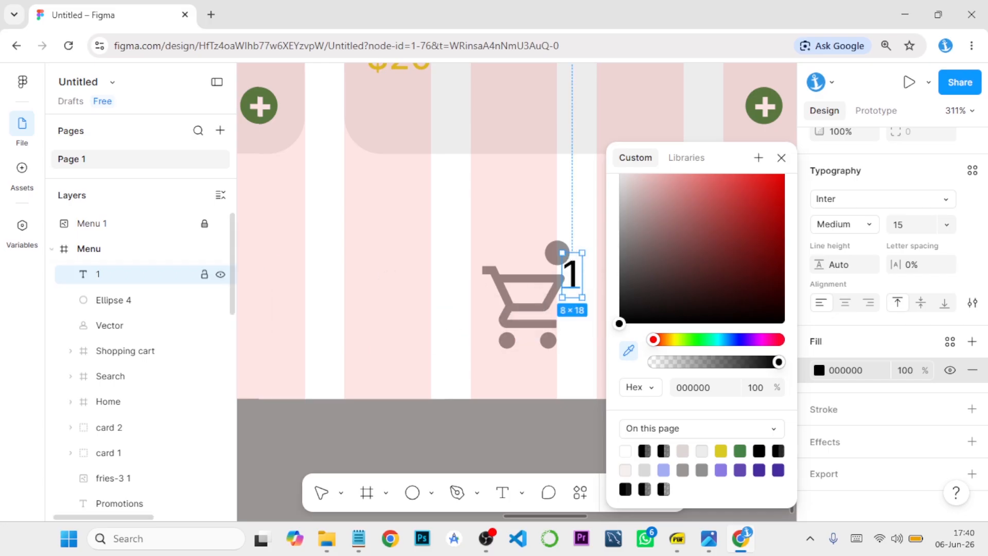
left_click(319, 491)
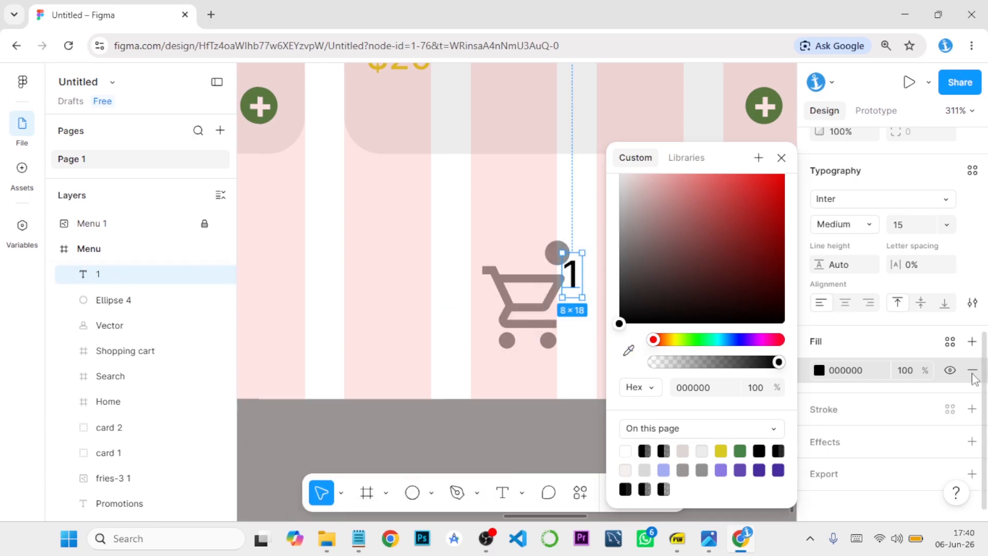
- Set the number 1's font size to 6 and center it inside the small circle above the cart
left_click(946, 225)
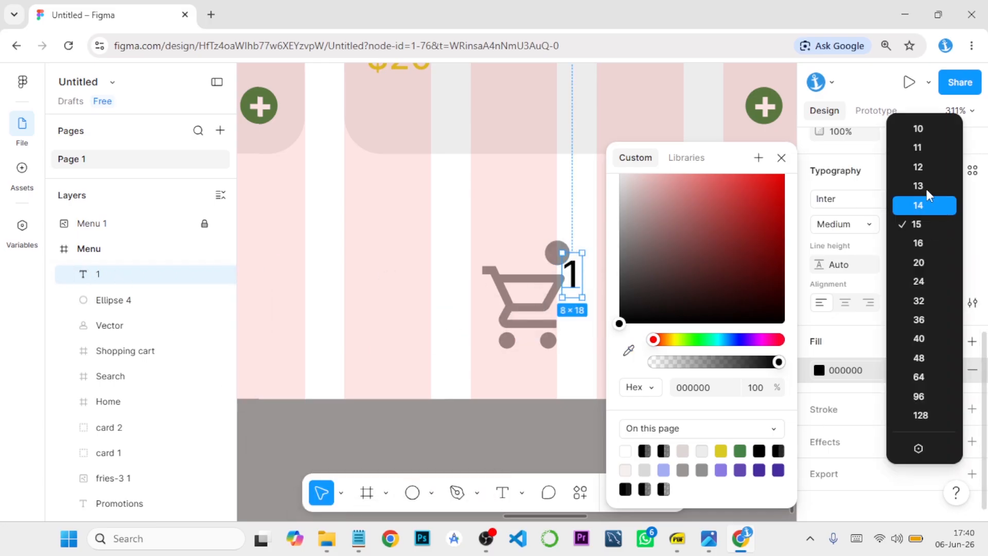
left_click(928, 128)
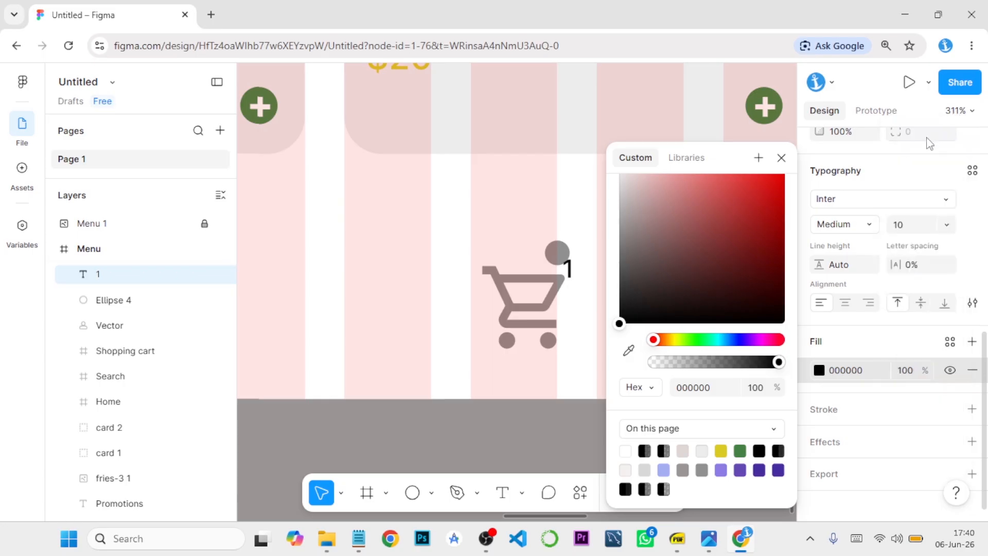
left_click(909, 225)
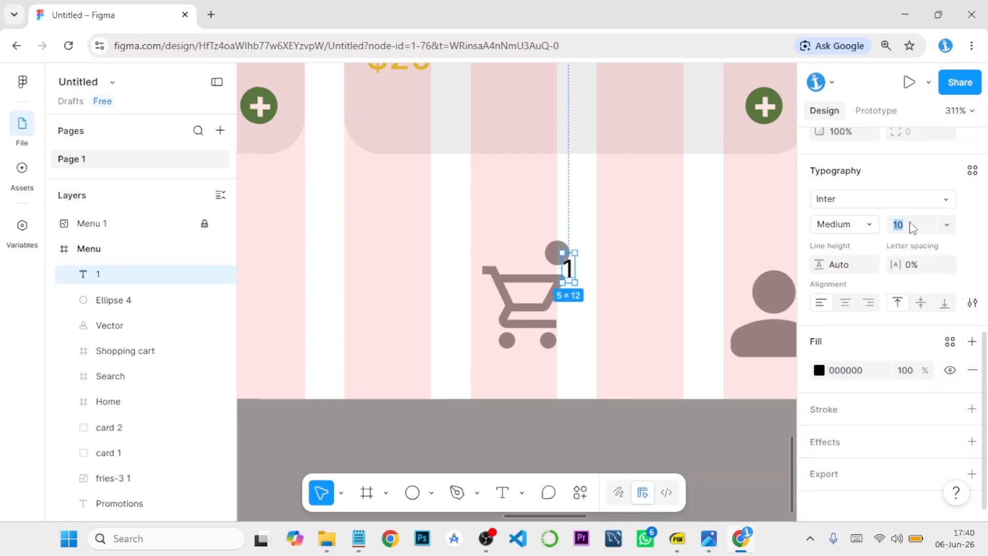
type("6")
key("Return")
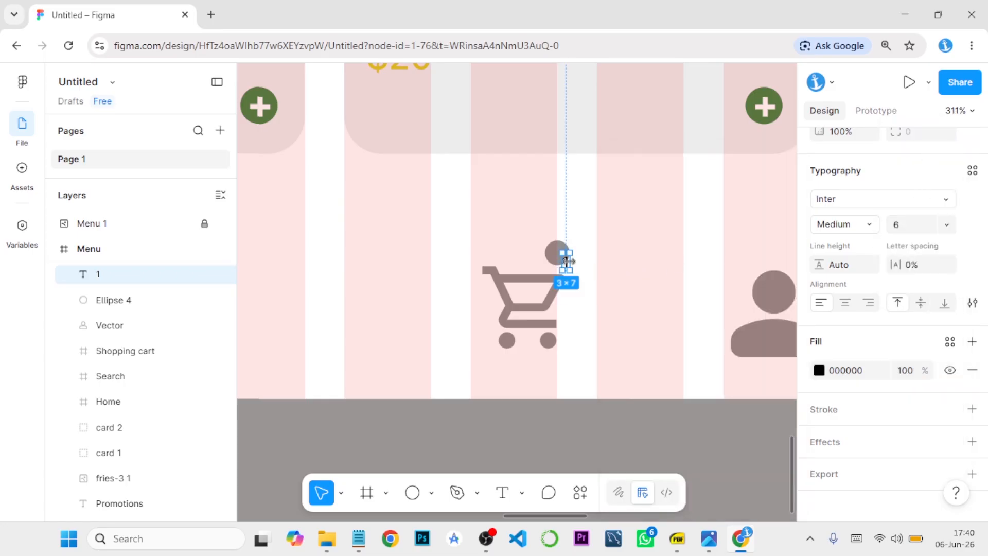
left_click_drag(567, 265, 556, 252)
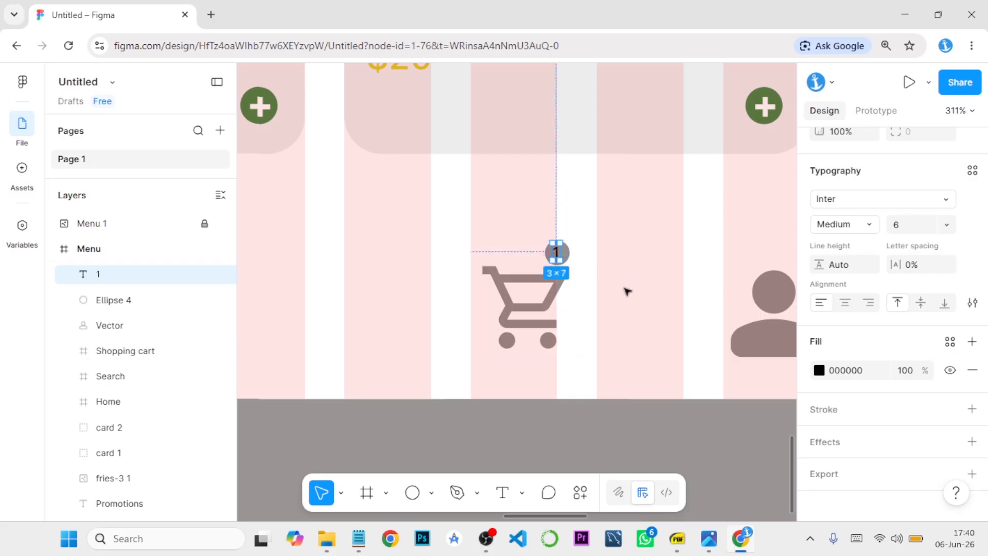
- Fill the badge's number 1 with white (FFFFFF) using the eyedropper, and close the color picker
scroll(675, 305, "down", 10)
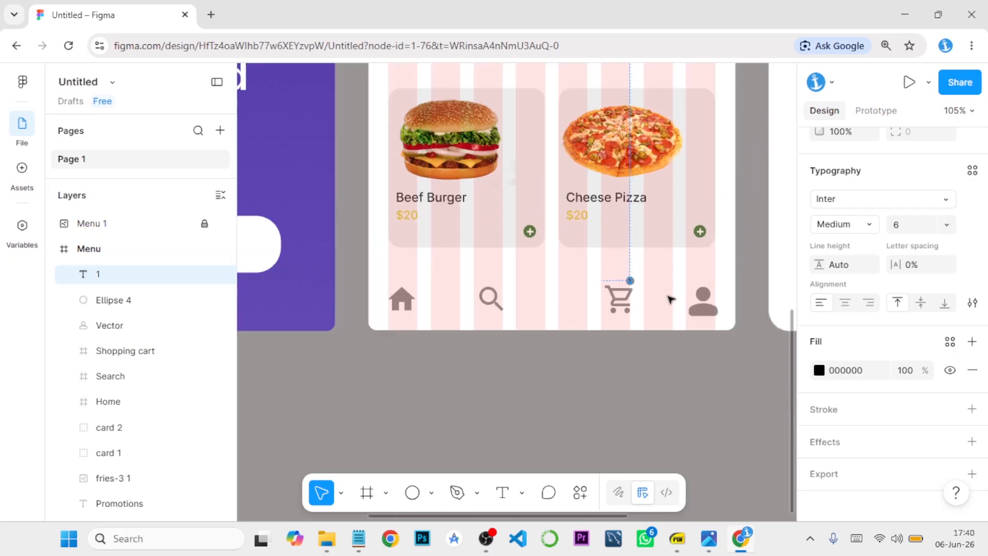
scroll(679, 308, "right", 5)
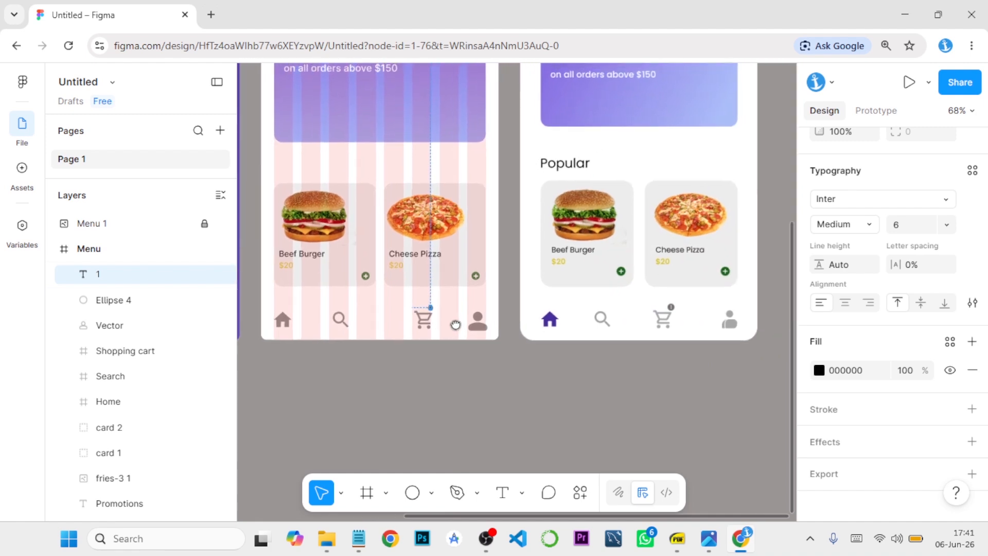
scroll(513, 315, "up", 10)
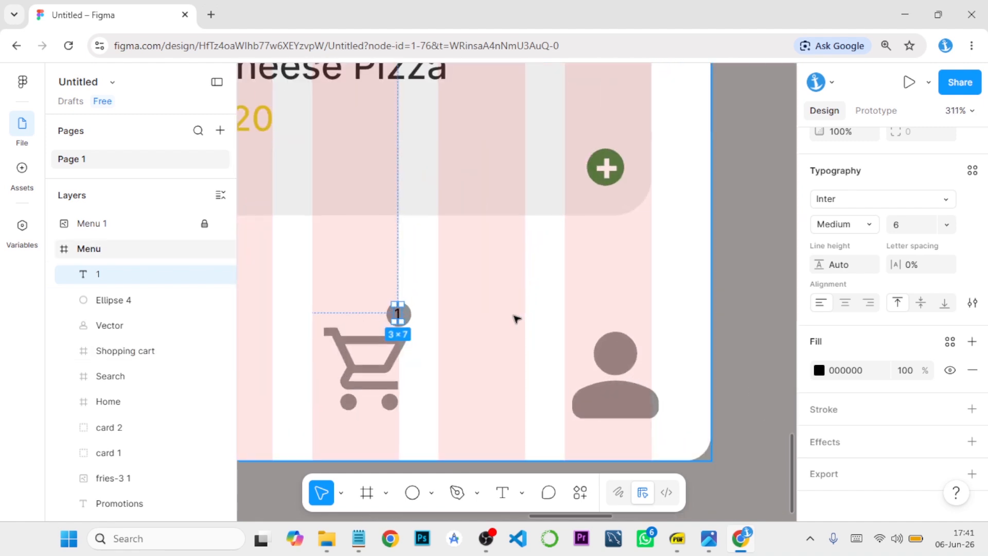
left_click(818, 370)
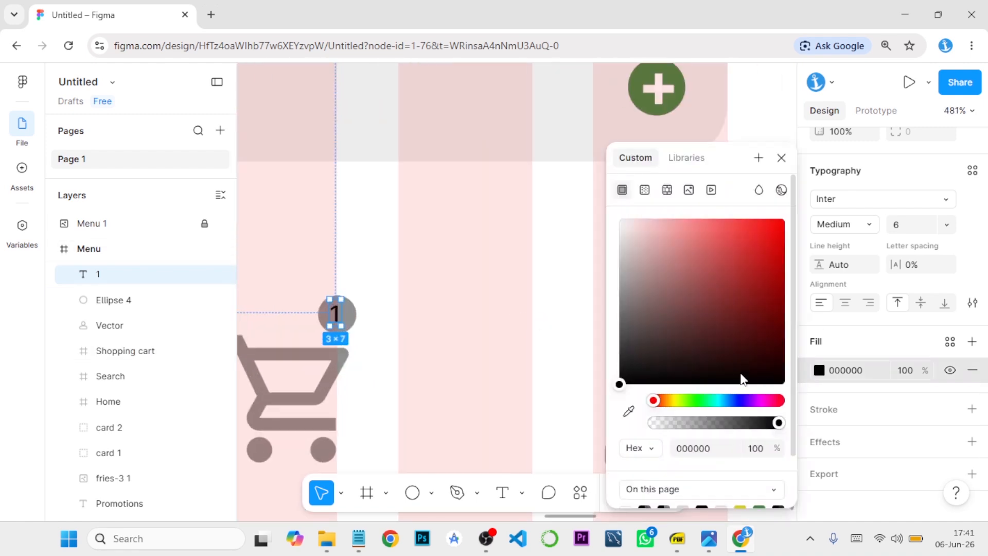
left_click(629, 351)
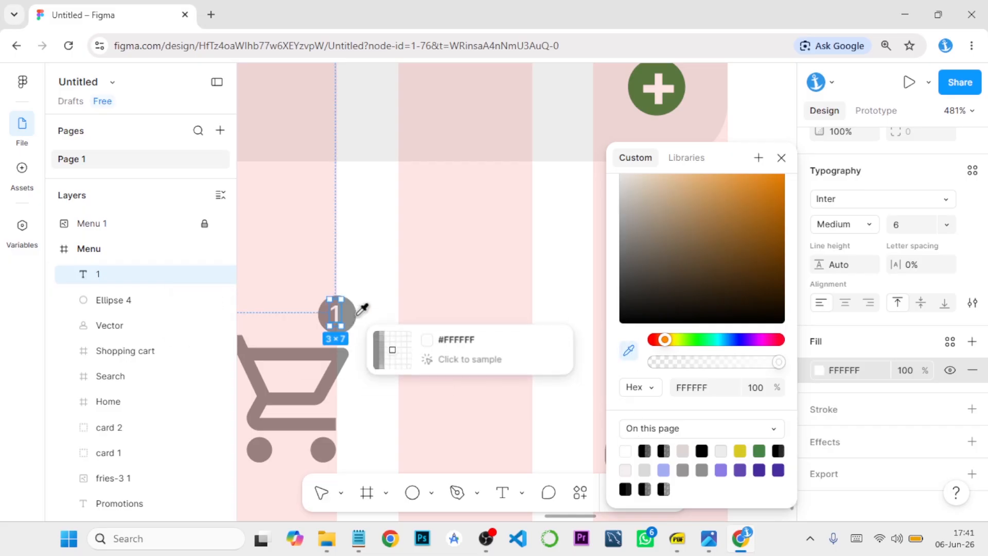
scroll(449, 376, "down", 2)
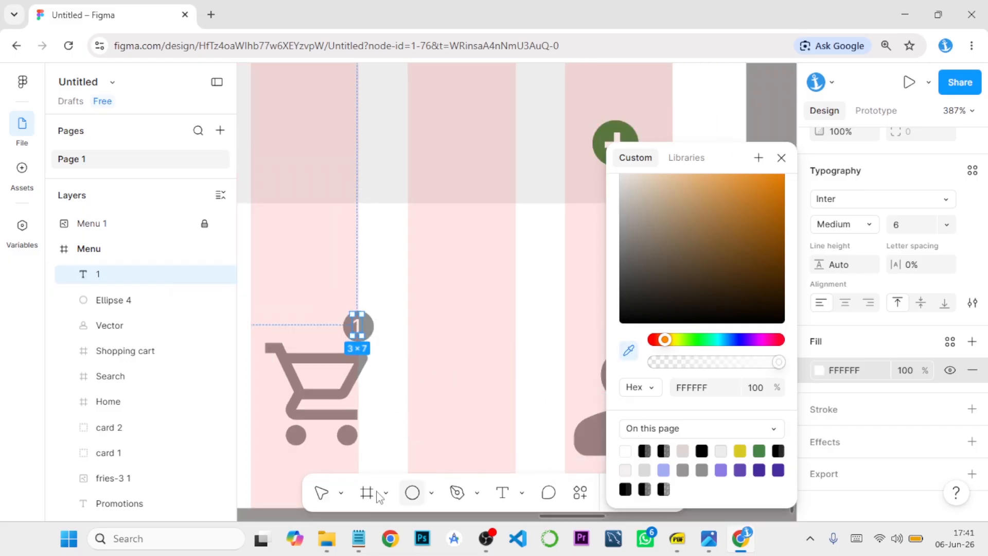
left_click(320, 493)
scroll(480, 346, "down", 5)
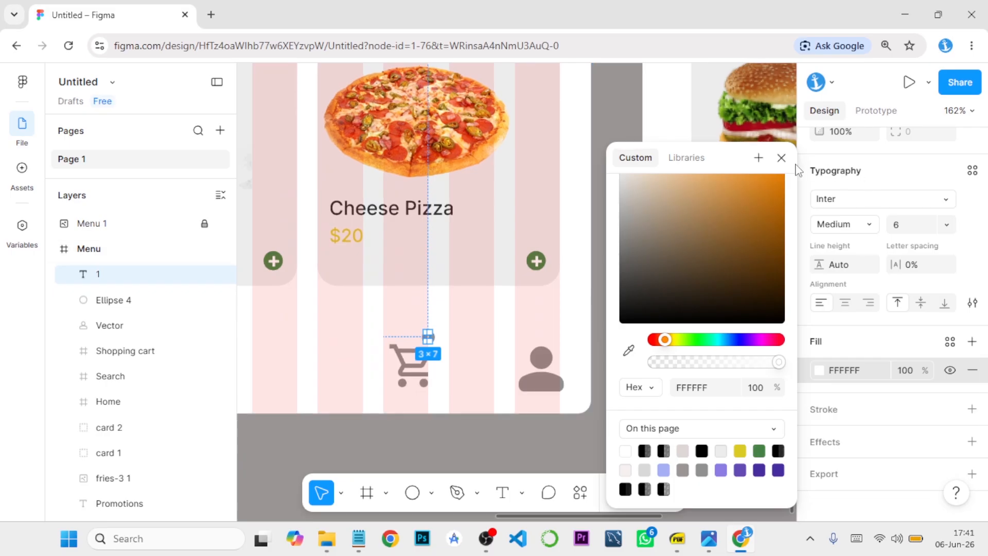
left_click(781, 158)
- Delete the food plate image from the Burger category tile in the Menu frame
scroll(612, 231, "down", 3)
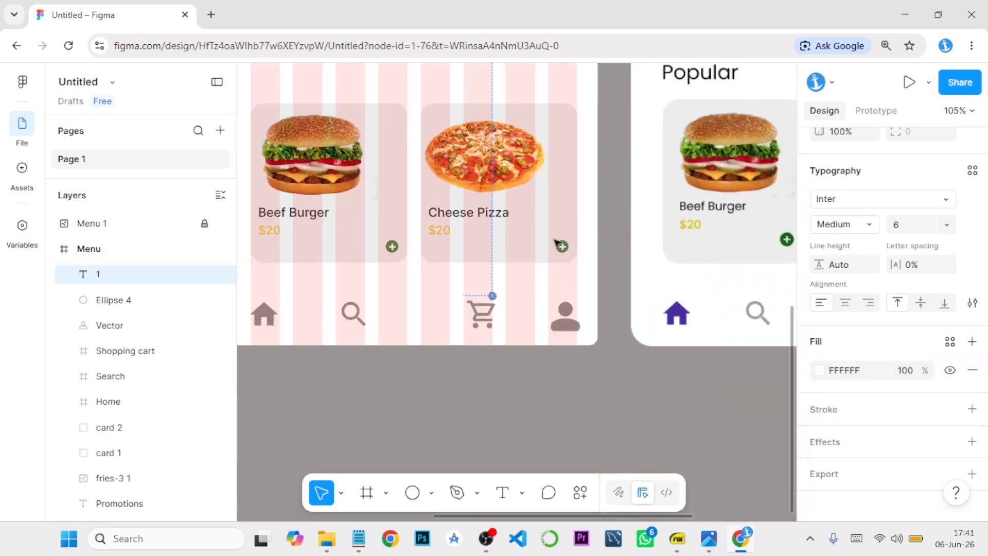
scroll(560, 247, "up", 3)
scroll(561, 247, "left", 3)
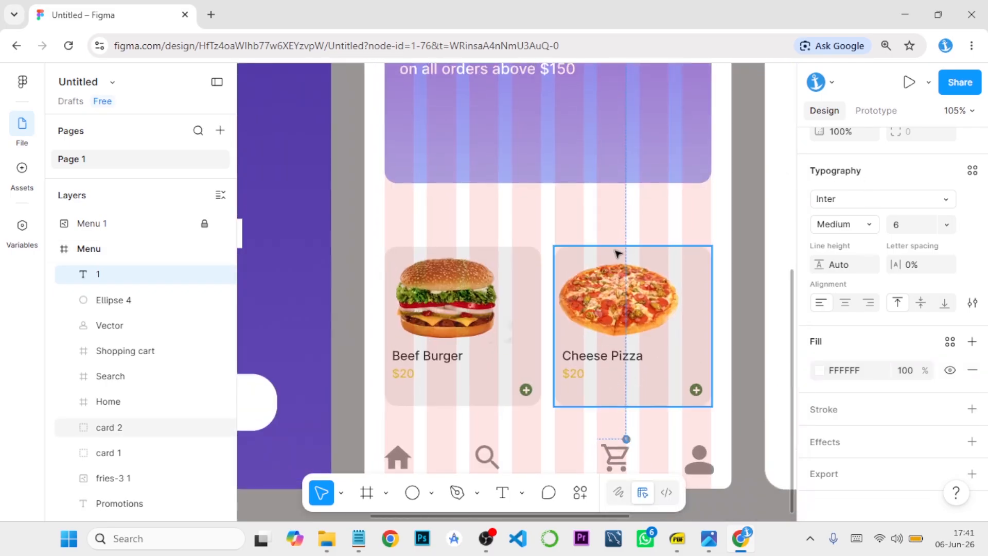
scroll(614, 254, "down", 4)
scroll(607, 252, "up", 2)
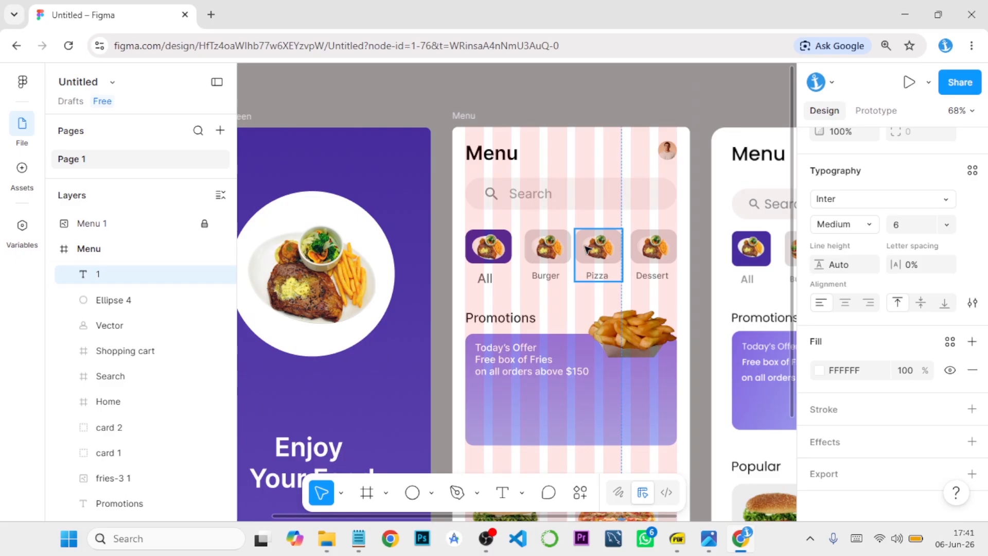
scroll(586, 251, "right", 4)
scroll(586, 251, "up", 1)
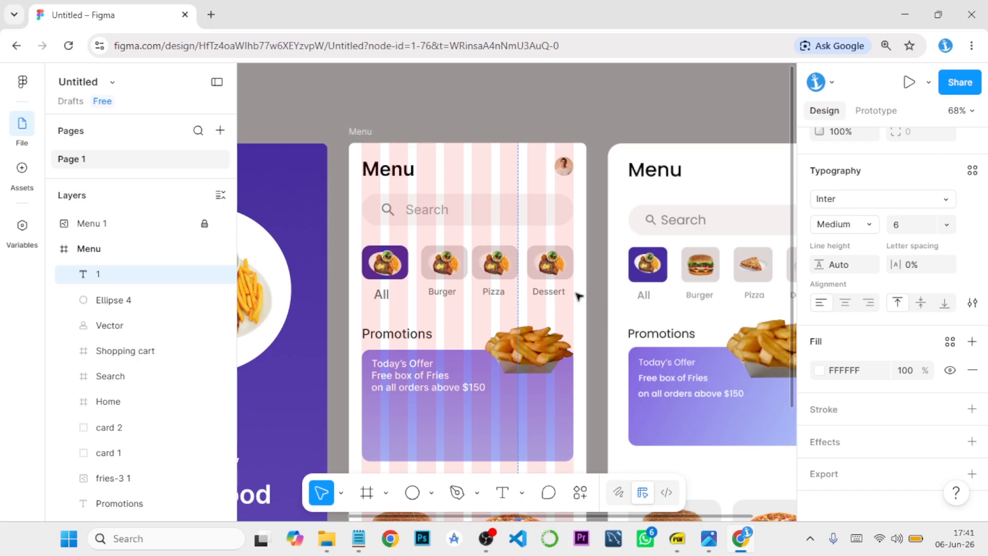
scroll(558, 289, "right", 3)
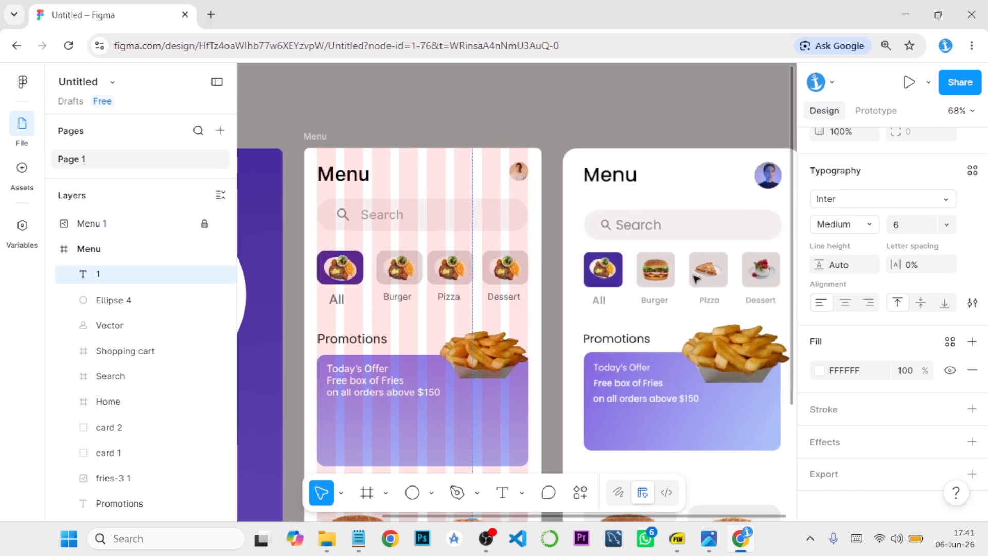
left_click(406, 269)
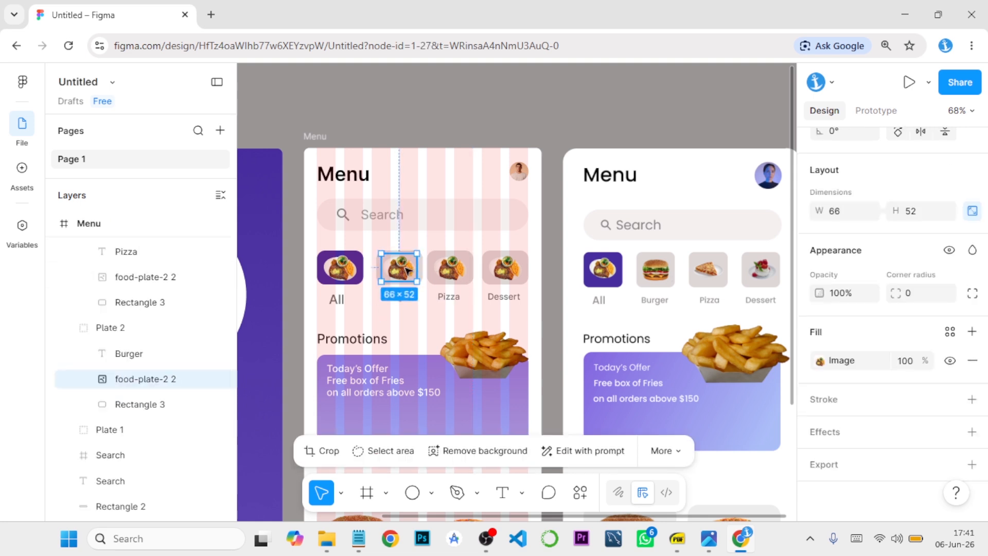
key("Delete")
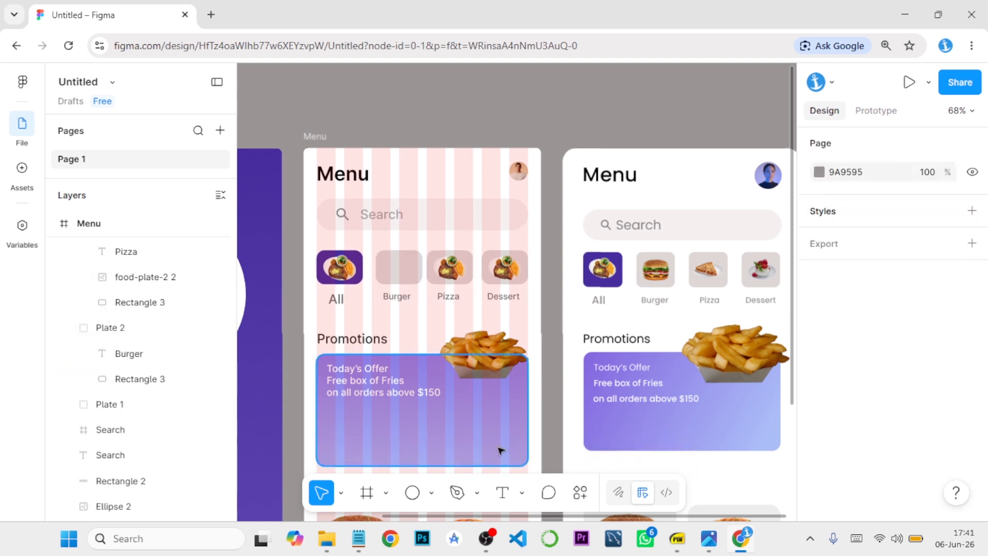
- Import the burger-king-whopper-with-cheese image from the exercise folder, scale it to about 50 × 35 and place it on the Burger tile
mouse_move(335, 543)
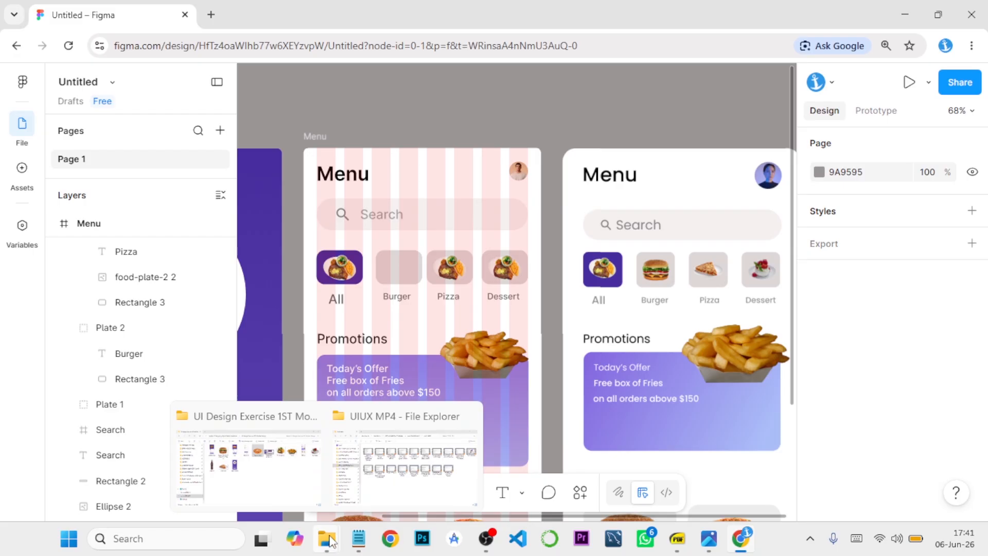
left_click(288, 499)
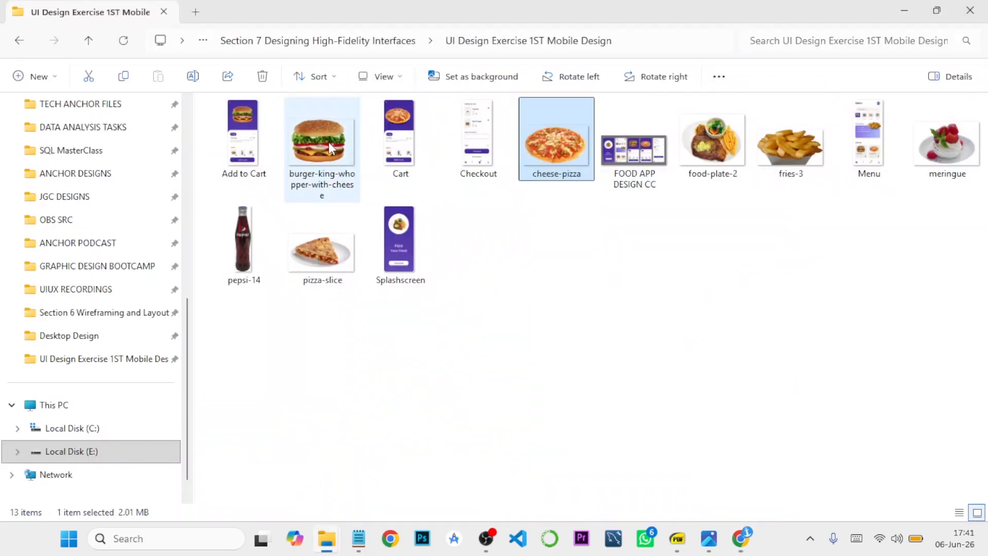
left_click_drag(328, 142, 536, 366)
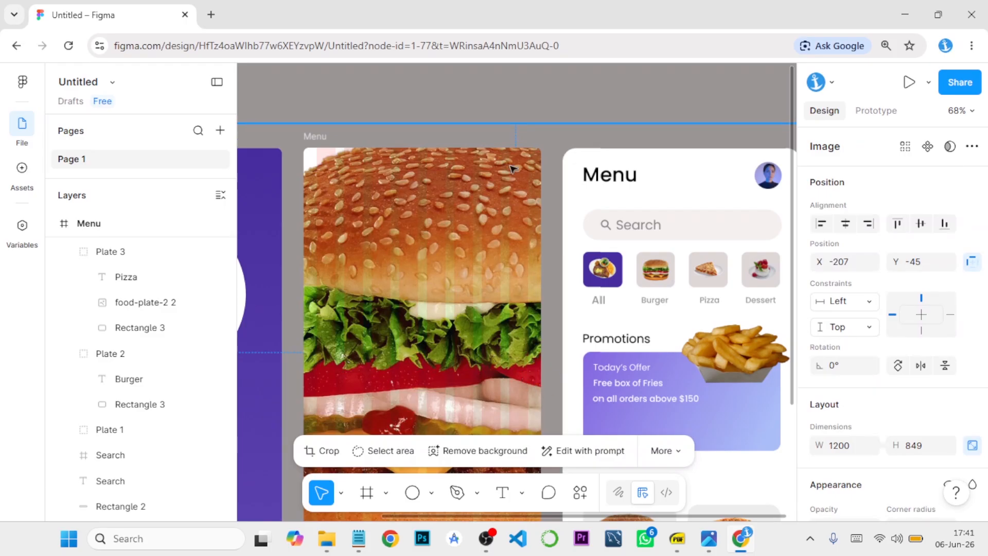
left_click_drag(530, 154, 459, 339)
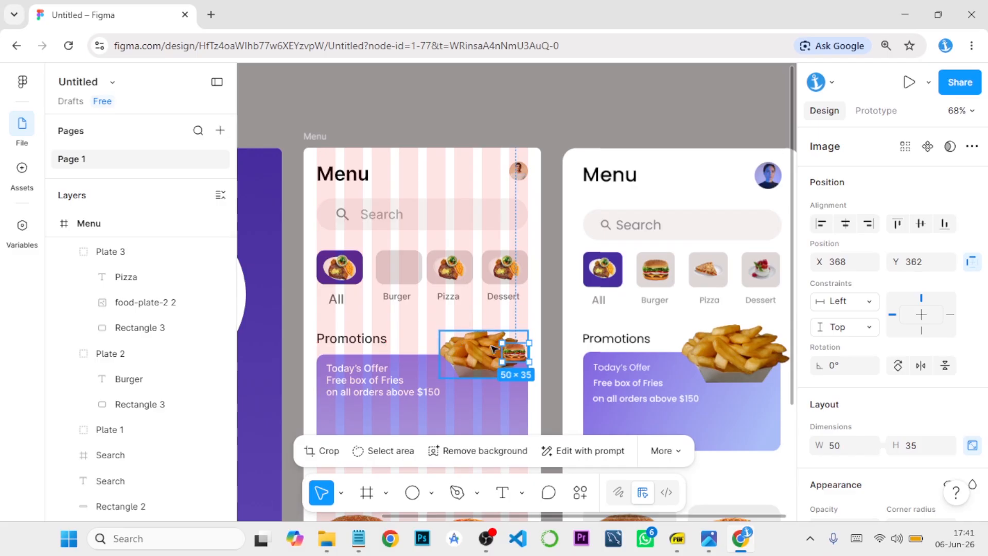
left_click_drag(516, 354, 404, 268)
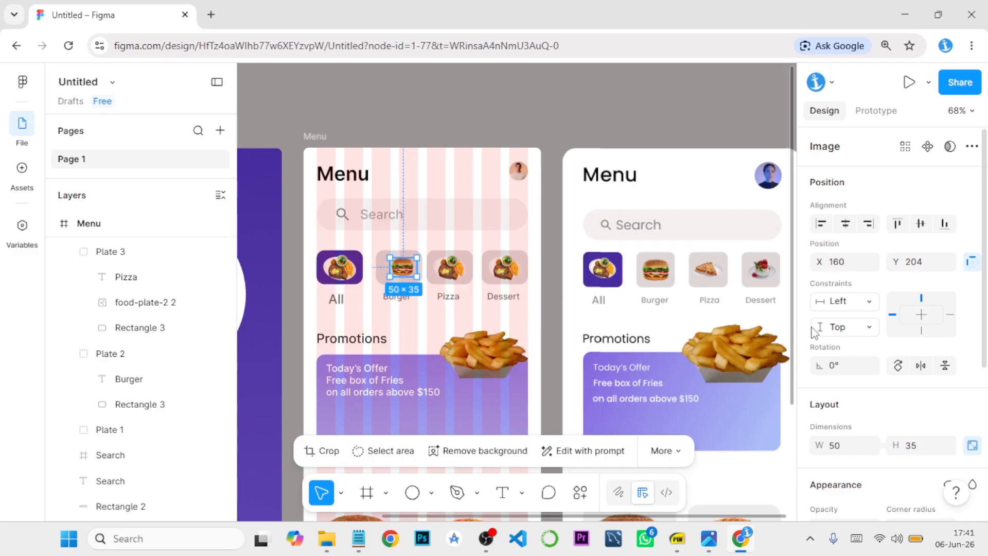
- Try to resize the burger image on the Burger tile to 70 × 70
scroll(813, 335, "down", 3)
left_click(839, 301)
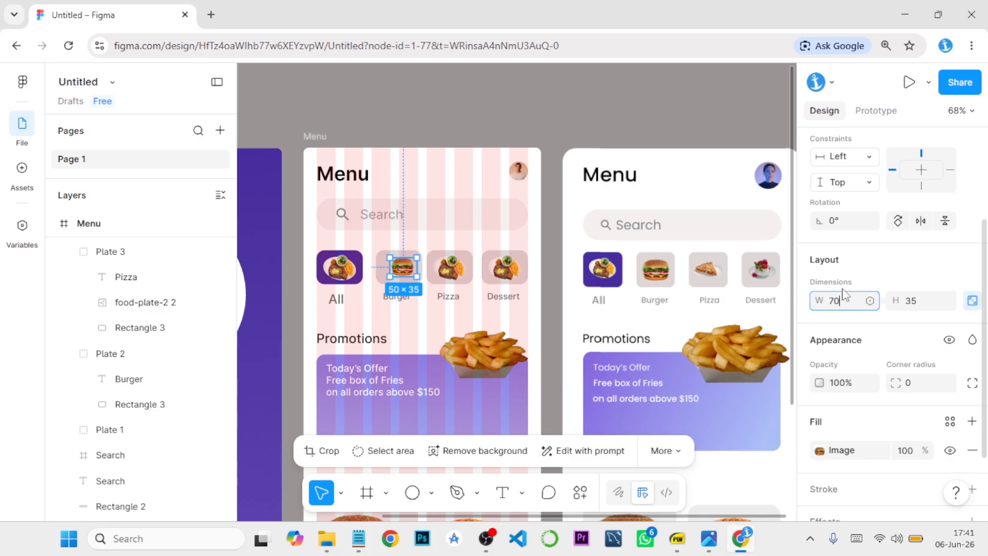
type("70")
left_click(934, 301)
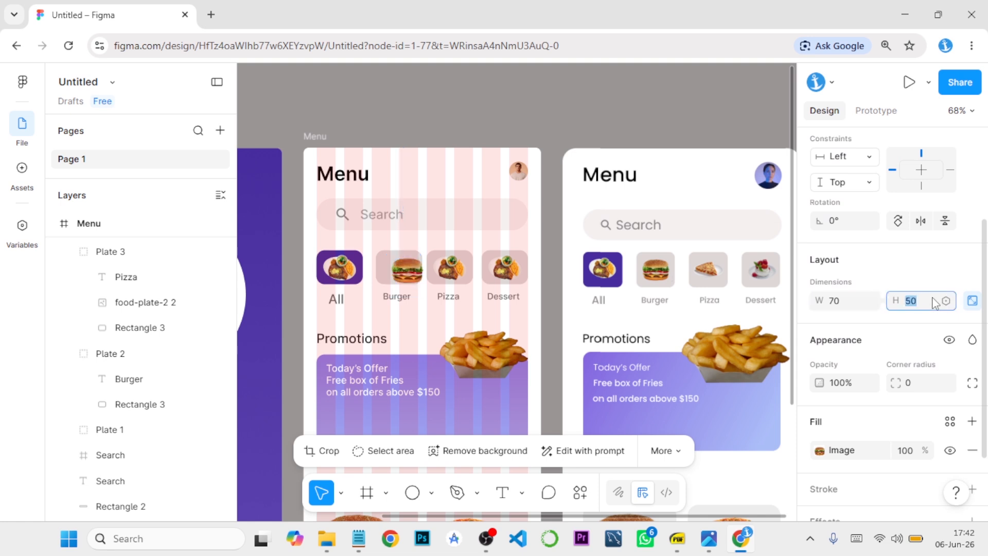
type("7")
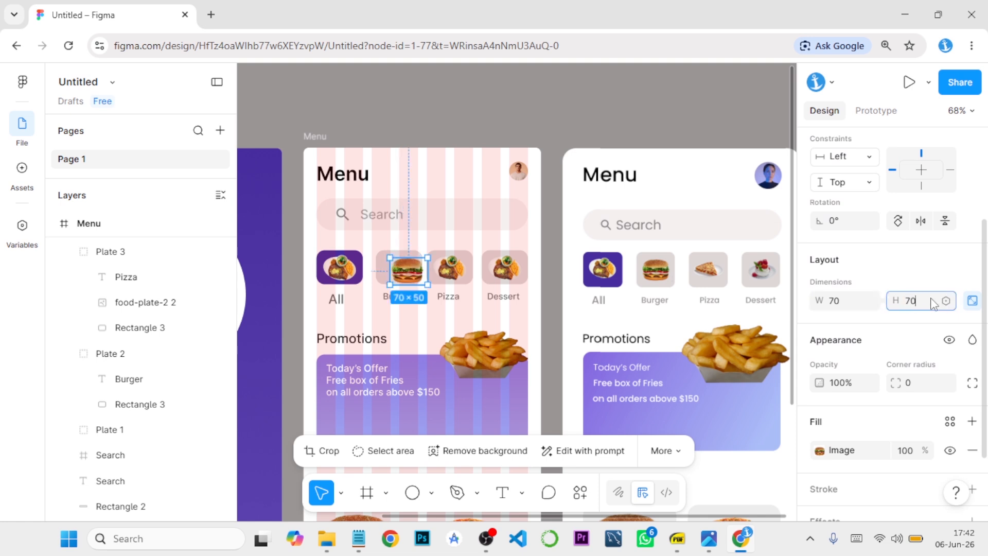
type("0")
key("Return")
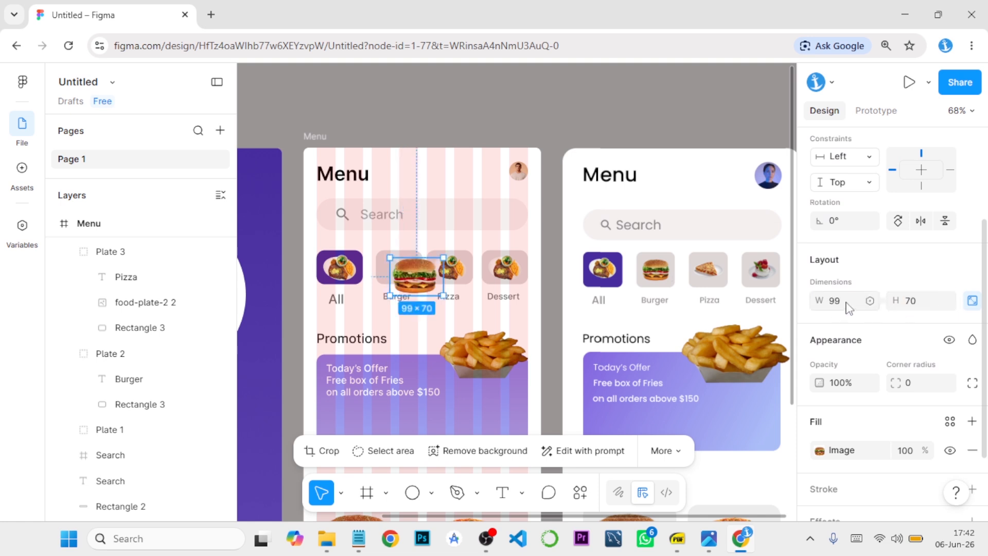
- Return the burger image to a width of 50, and rescale it to a width of 70 with its proportions locked
left_click(972, 302)
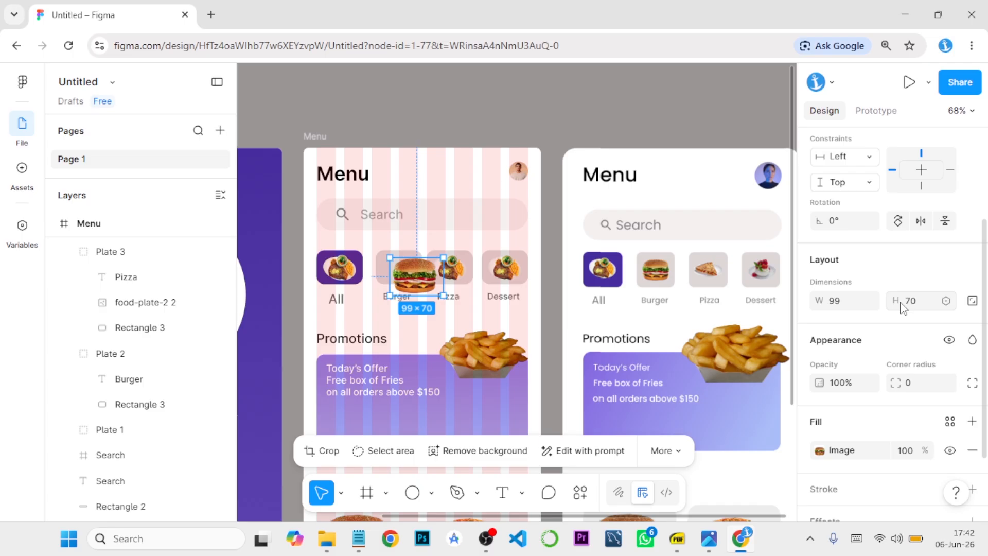
left_click(869, 301)
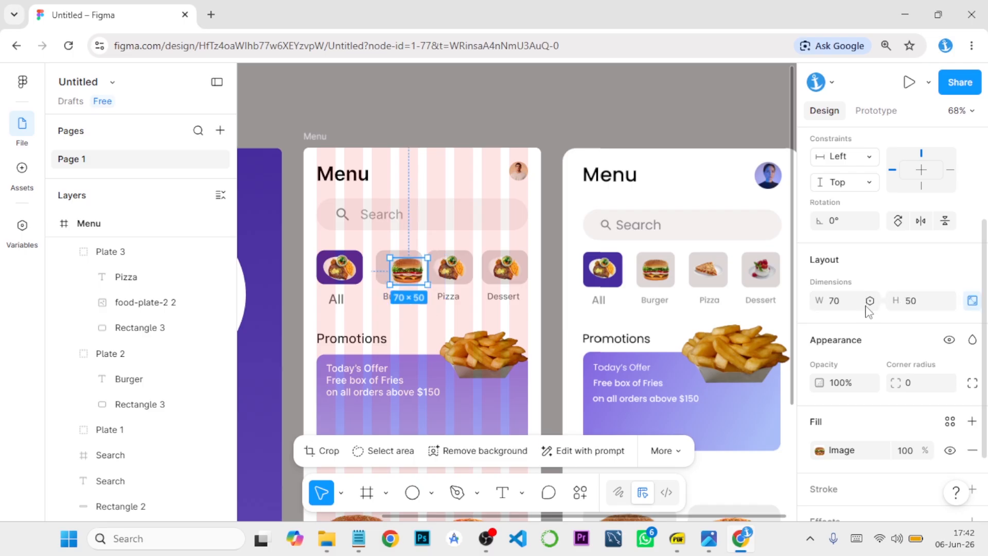
left_click(861, 307)
type("50")
key("Return")
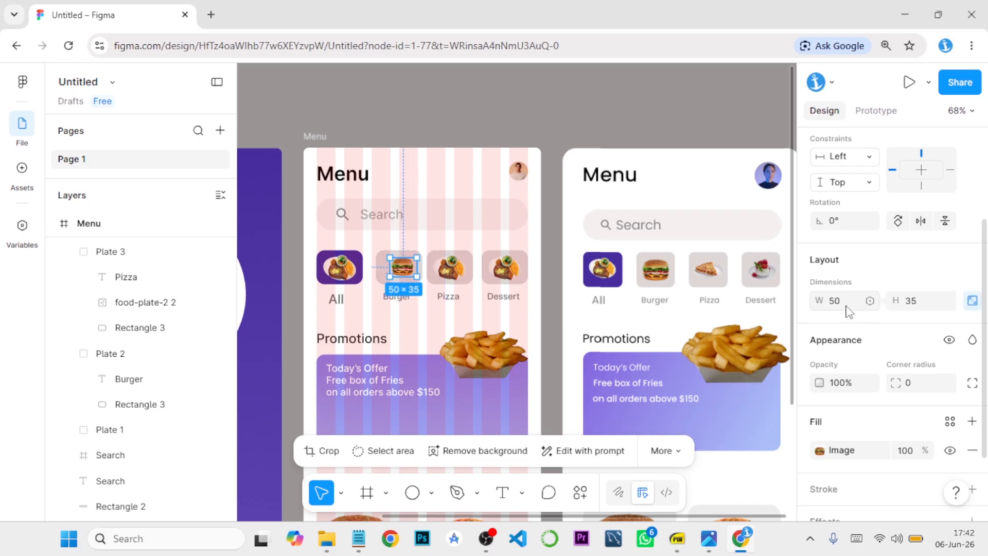
left_click(972, 301)
left_click(849, 306)
key("Return")
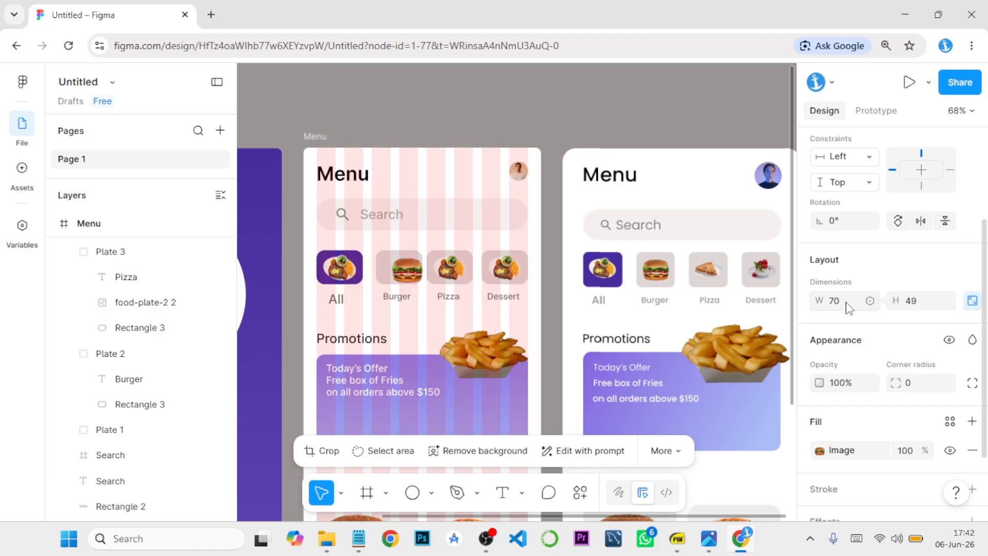
- Center the burger image on the Burger tile and set its width to 60 with proportions locked
left_click(411, 271)
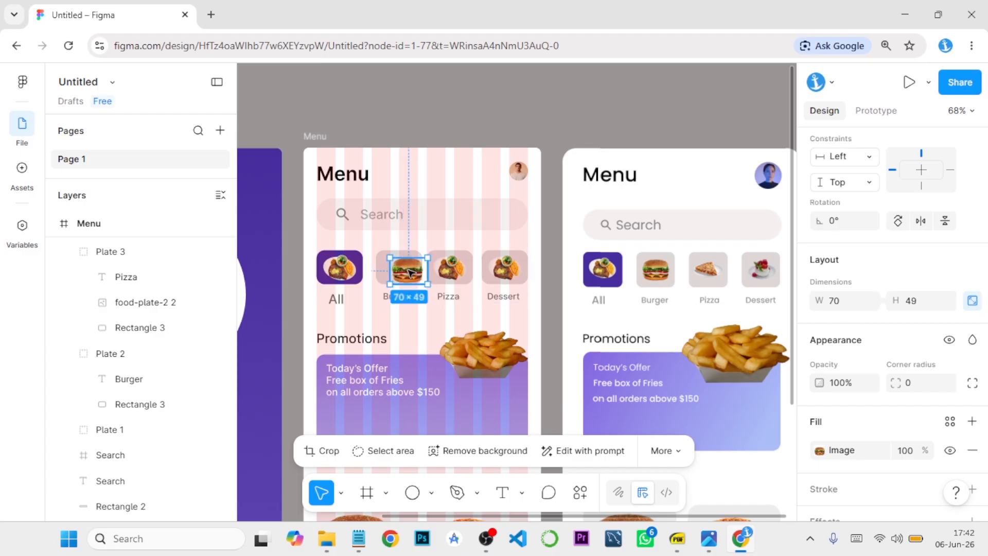
left_click_drag(411, 273, 400, 270)
left_click_drag(404, 271, 407, 274)
left_click(846, 305)
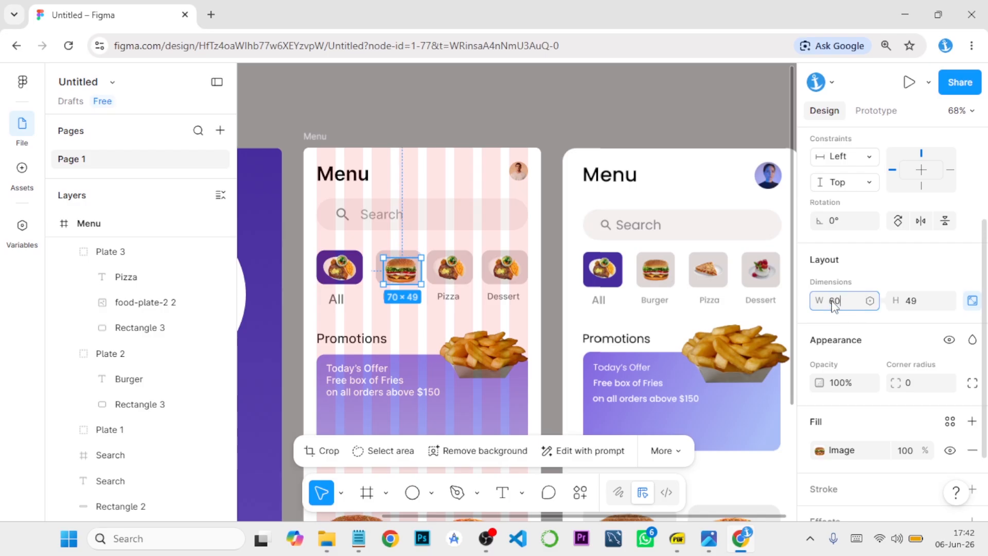
key("Return")
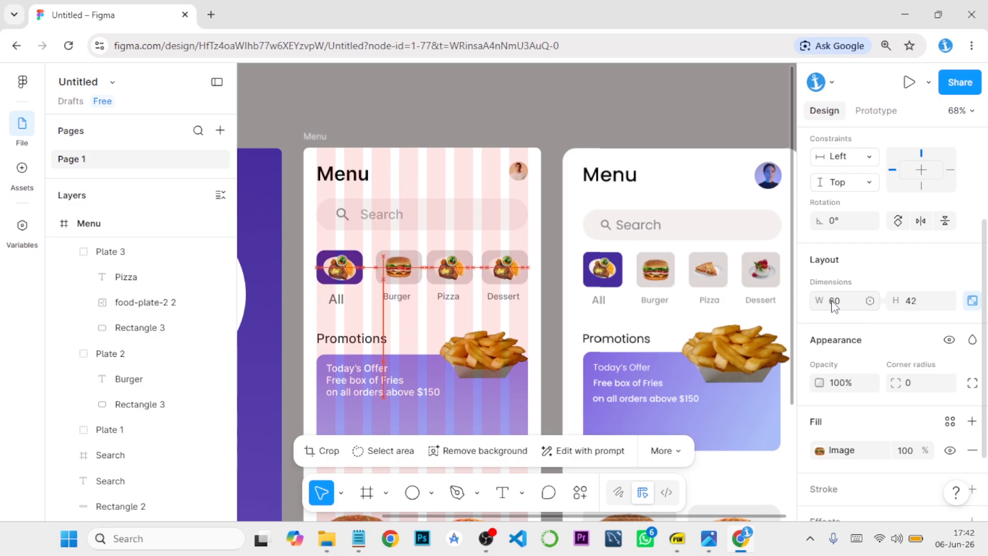
- Delete the food plate image from the Pizza category tile in the Menu frame
left_click(456, 276)
double_click(456, 276)
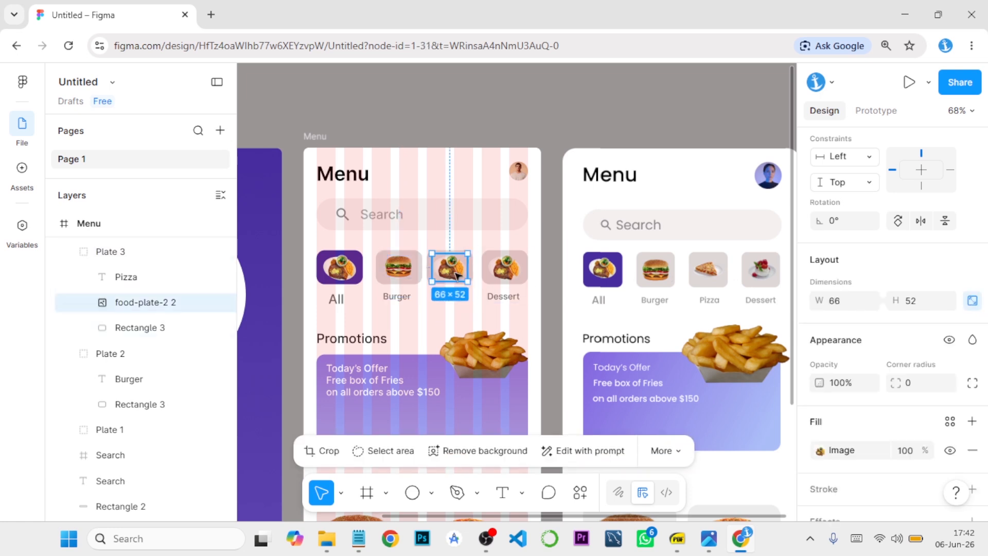
key("Delete")
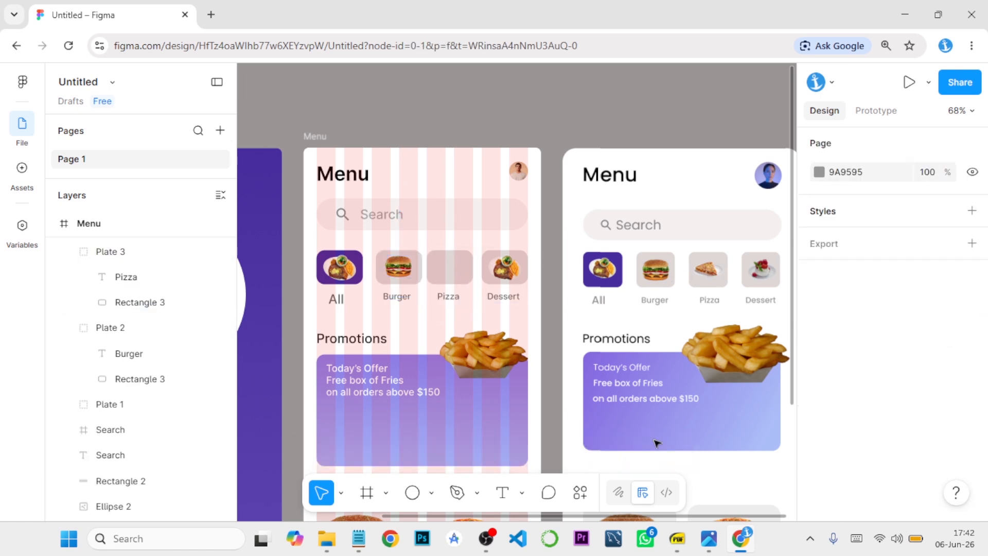
- Import the pizza-slice image from the UI Design Exercise folder in File Explorer into the Menu frame
mouse_move(326, 538)
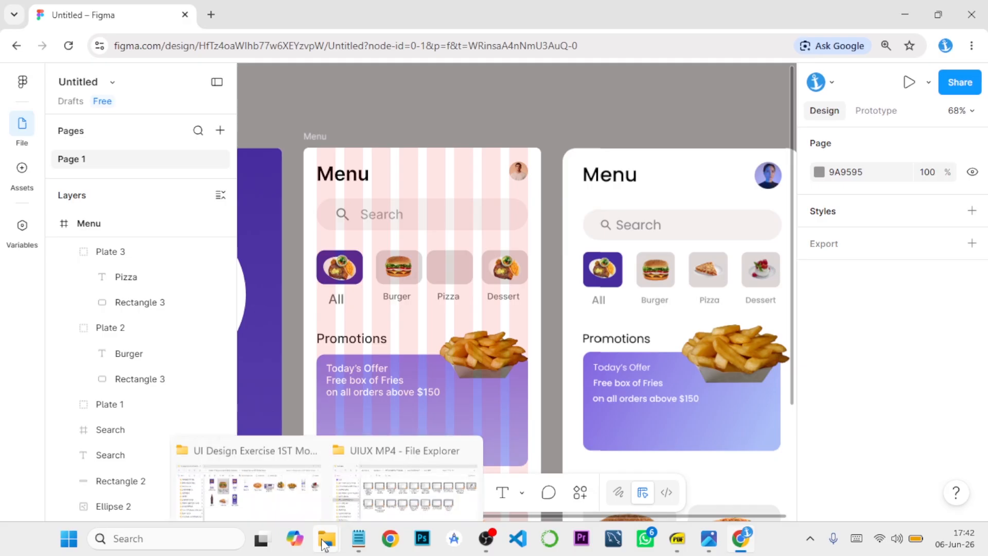
left_click(288, 478)
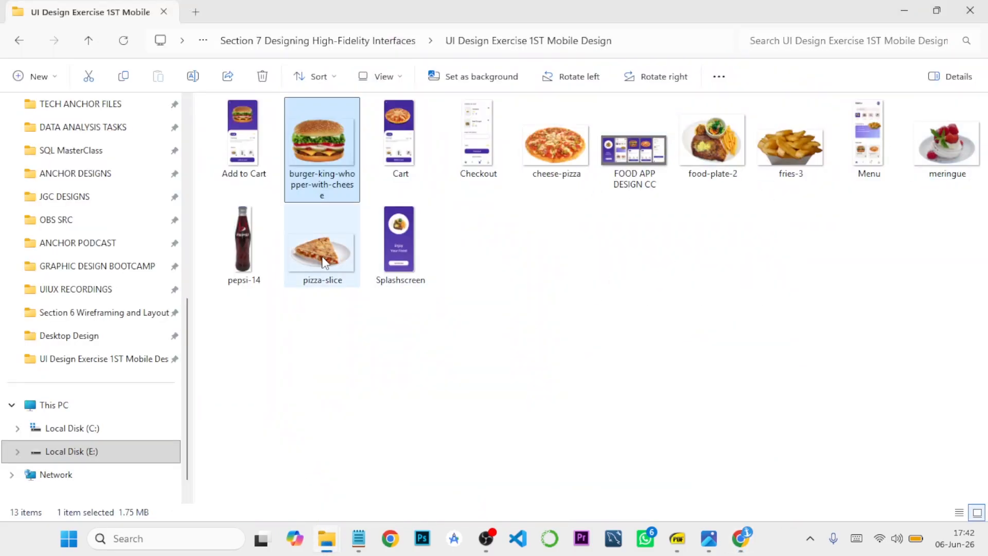
left_click_drag(324, 262, 526, 361)
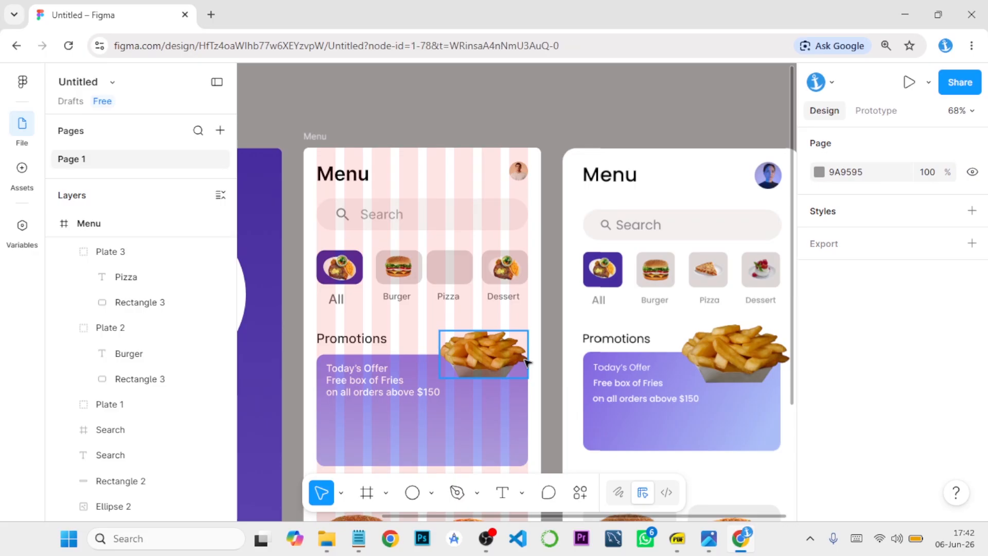
- Scale the imported pizza-slice image down to a width of 60 with its proportions locked
scroll(851, 403, "down", 2)
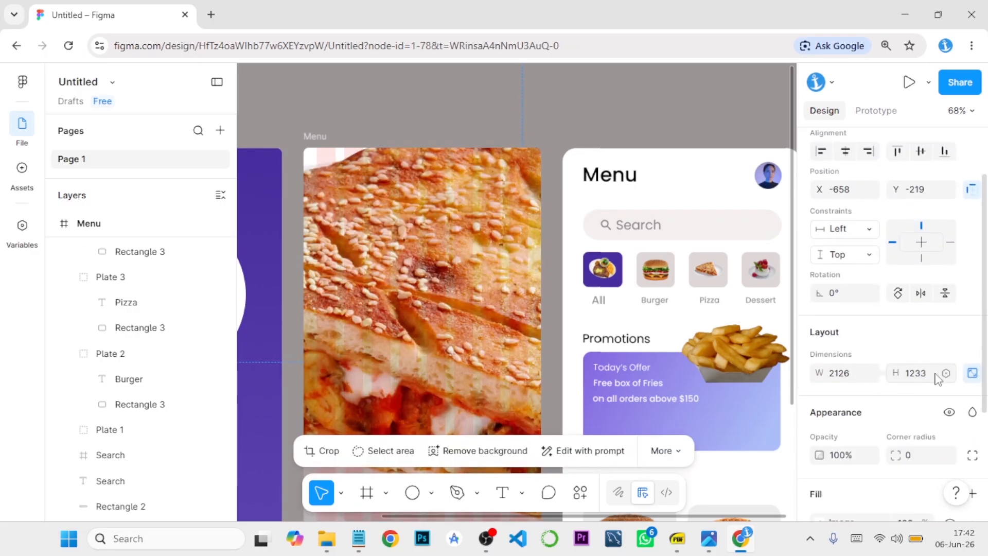
left_click(973, 373)
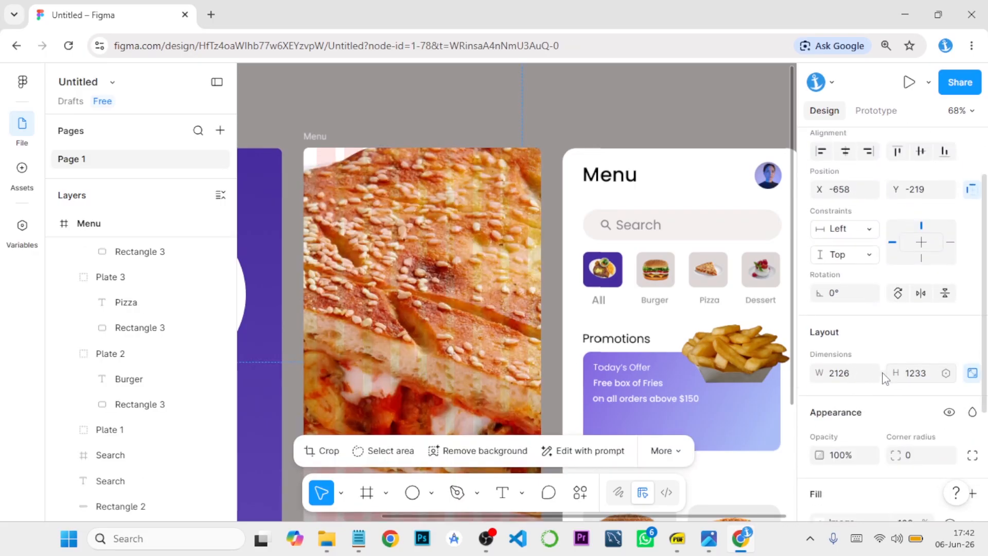
left_click(851, 373)
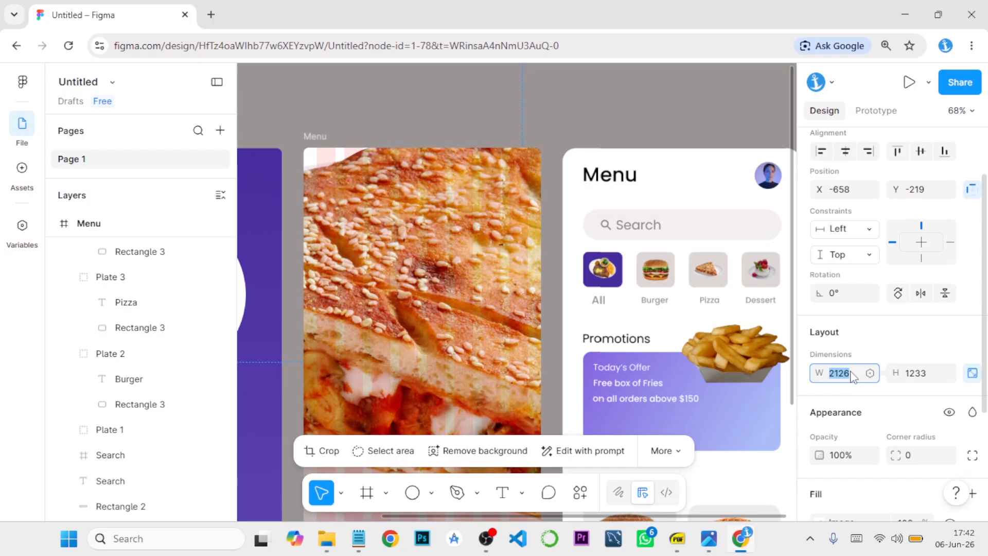
type("60")
key("Return")
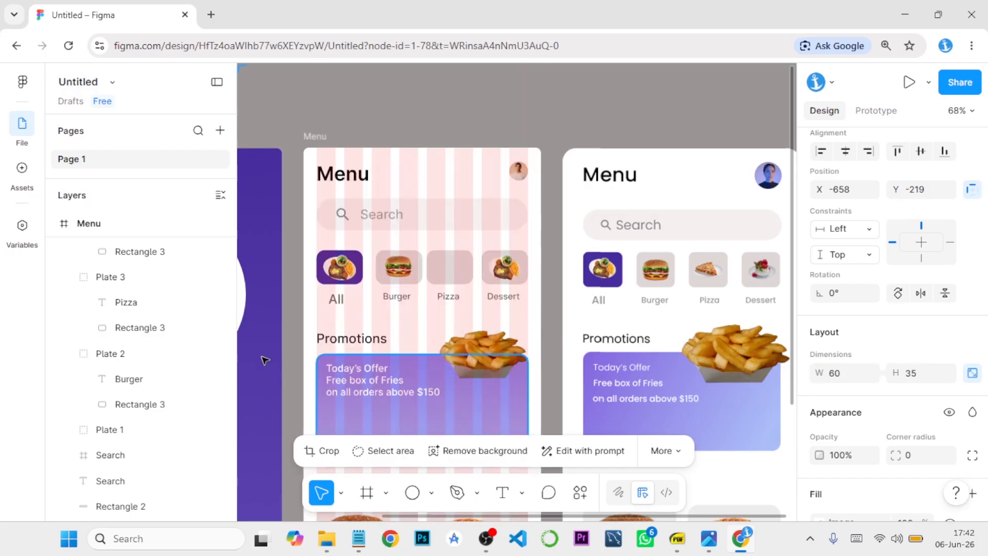
- Look through the Menu frame's layers for the pizza-slice image and the contents of the Plate 3 group
left_click(149, 308)
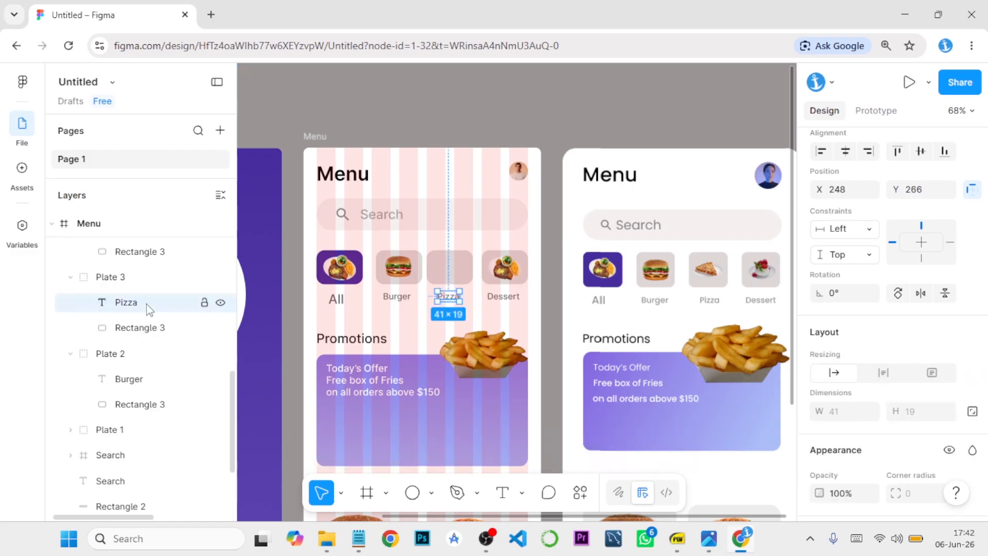
scroll(149, 298, "up", 10)
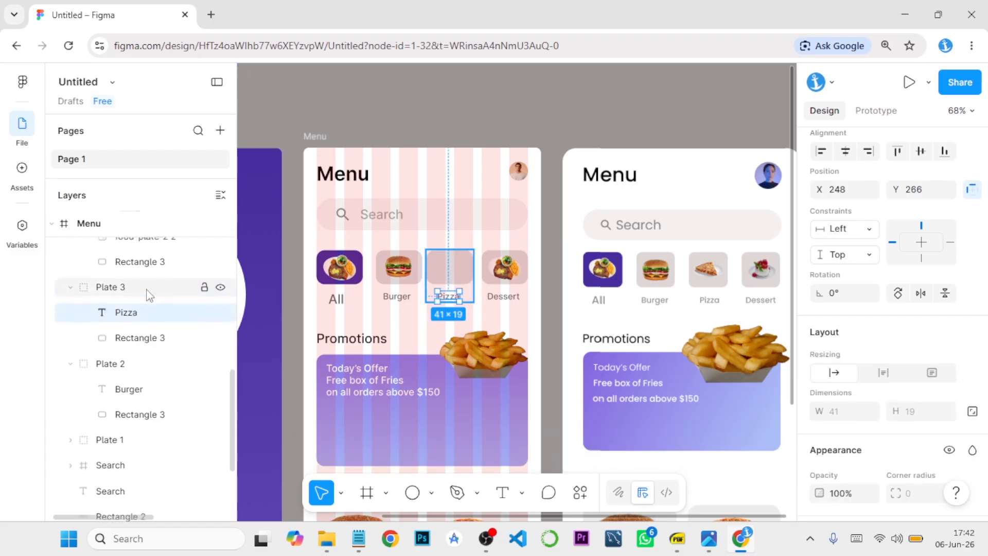
left_click(149, 282)
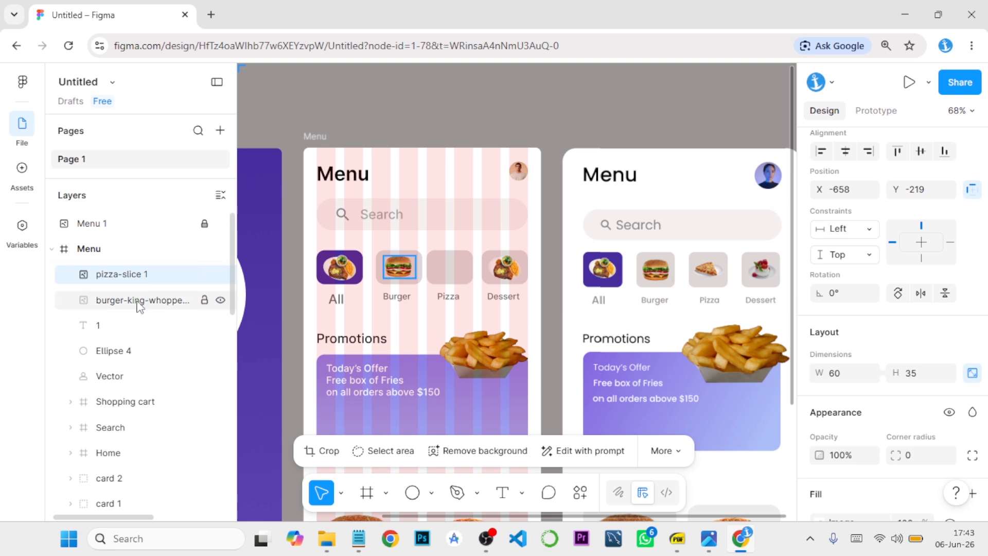
left_click(141, 301)
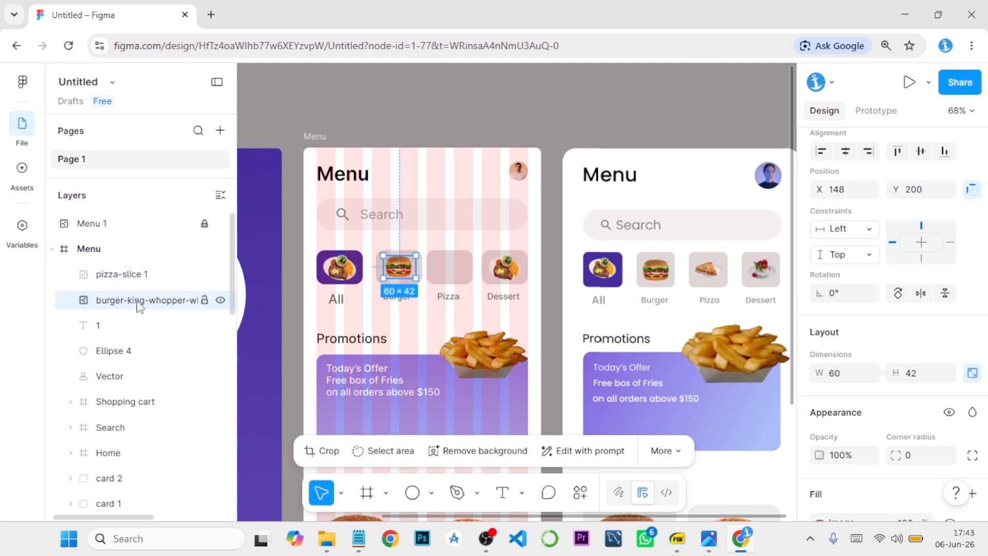
scroll(139, 306, "down", 3)
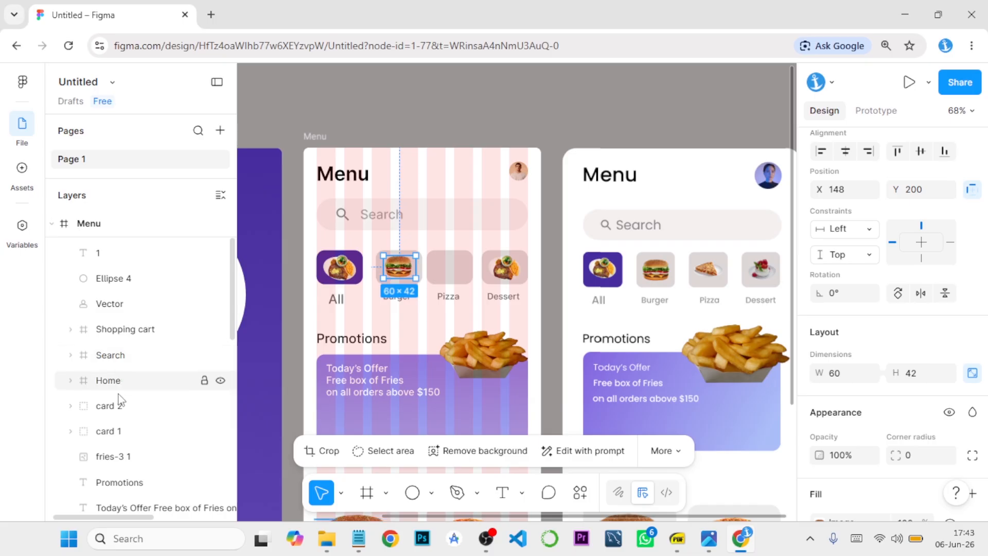
scroll(122, 361, "down", 1)
scroll(122, 362, "down", 13)
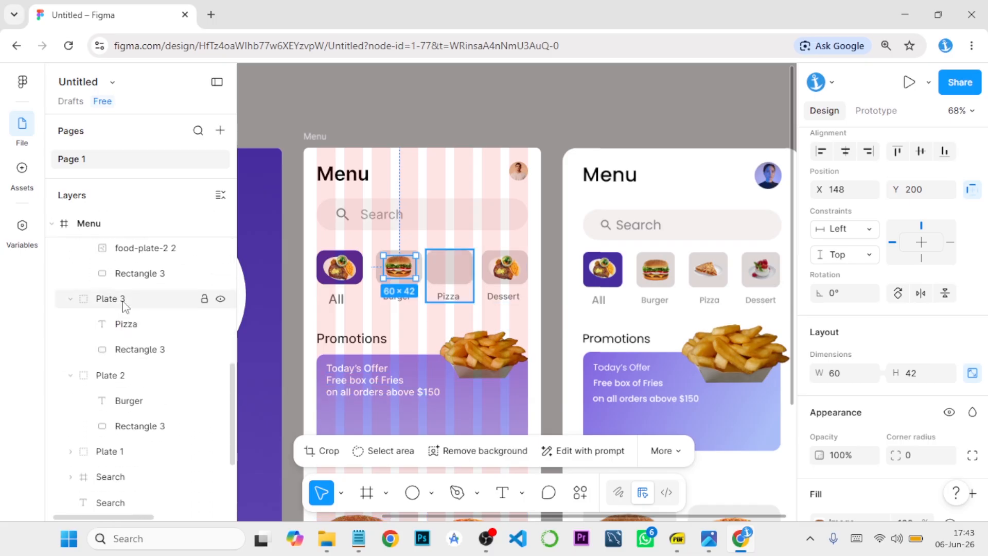
left_click(124, 301)
left_click(123, 325)
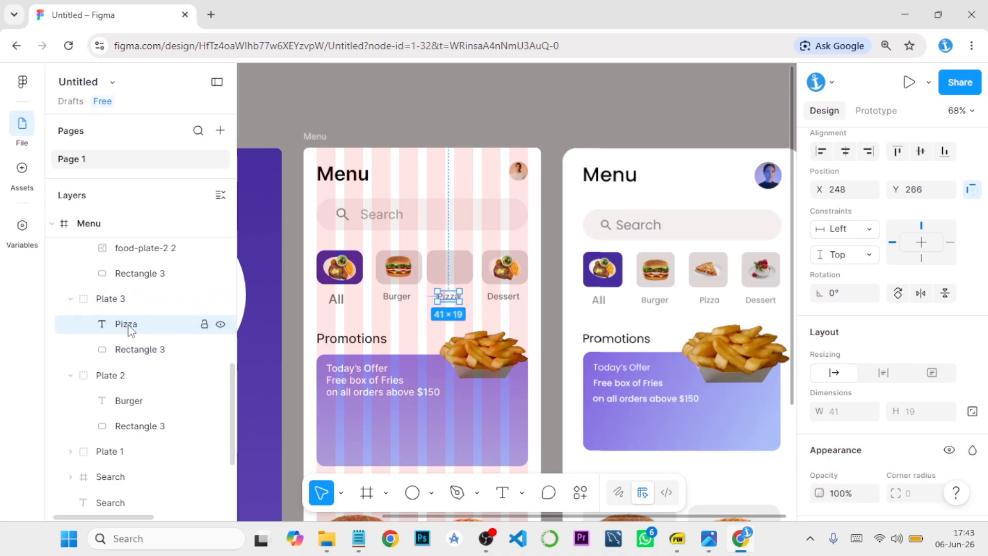
left_click(129, 350)
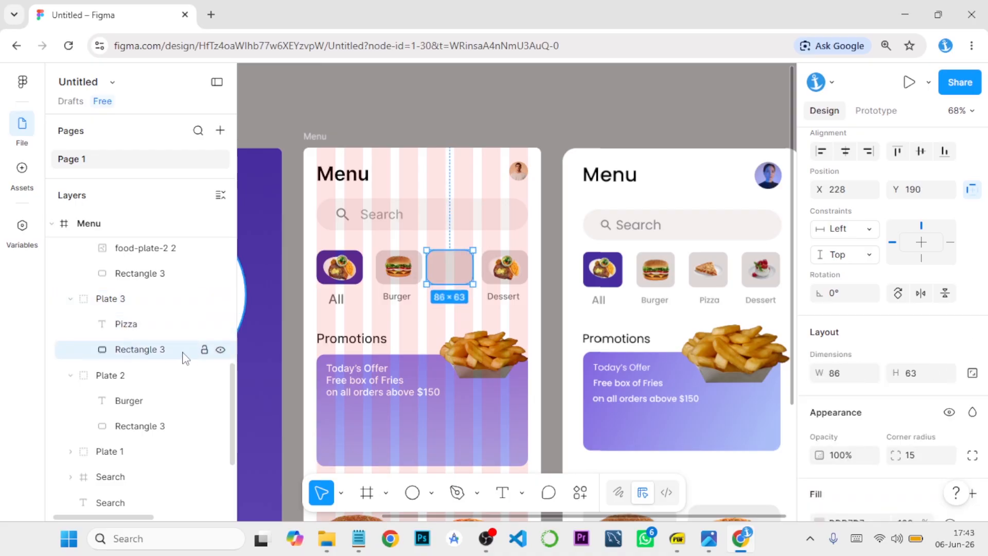
- Undo the recent layer selections and the pizza-slice image's resize
key("ctrl+z")
key("ctrl+z")
key("ctrl+z")
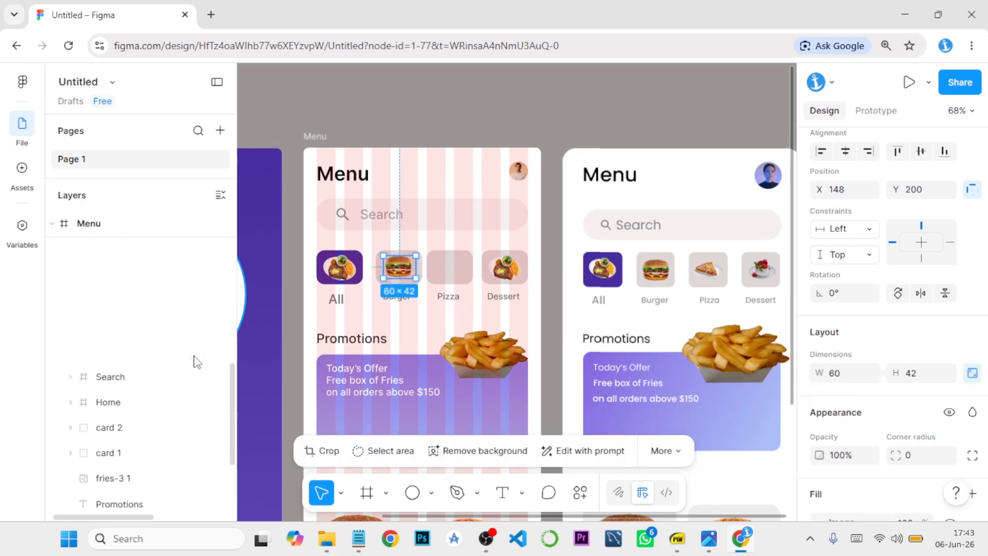
key("ctrl+z")
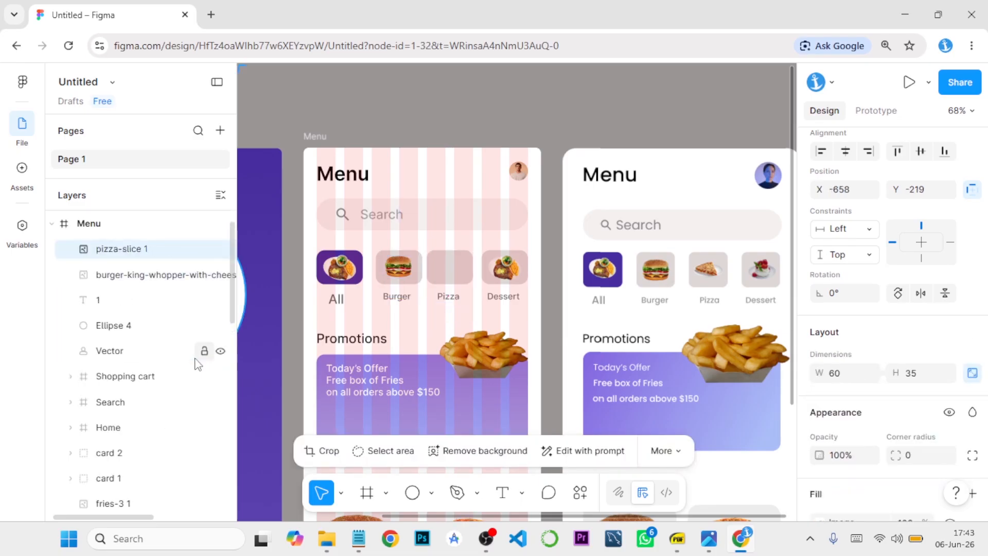
key("ctrl+z")
key("ctrl+z")
key("ctrl+z")
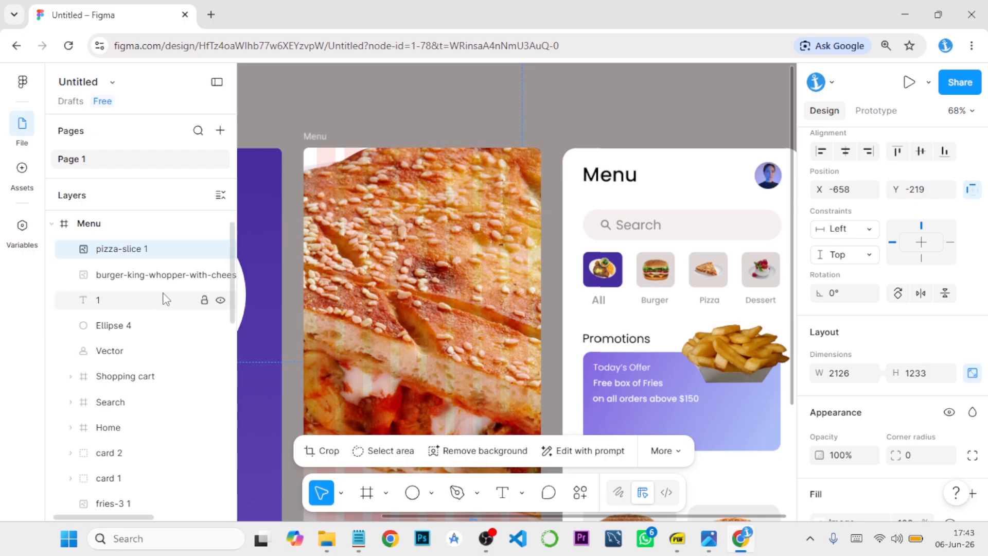
- Set the pizza-slice image's width to 60 with proportions locked and move it onto the Pizza tile in the Menu frame
scroll(165, 293, "up", 1)
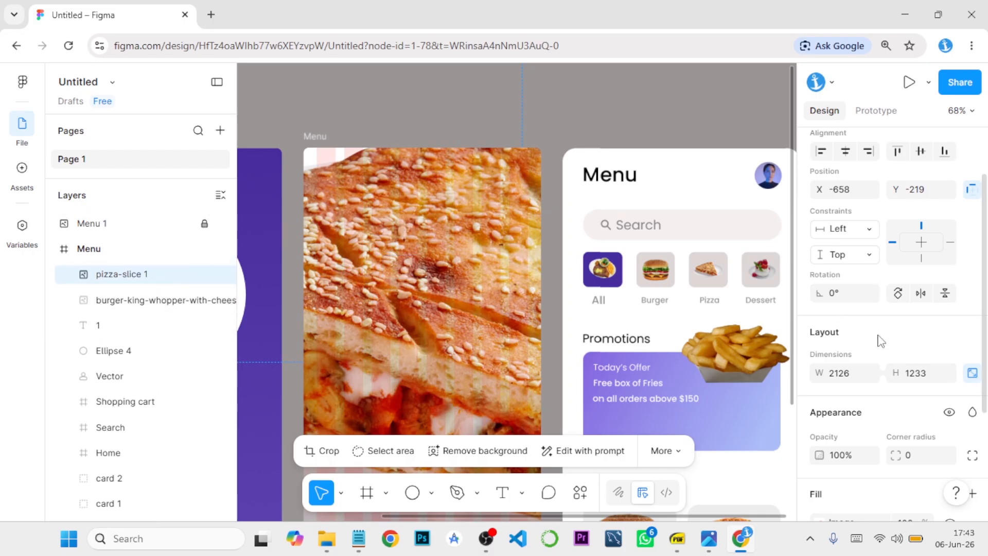
left_click(856, 377)
type("60")
key("Return")
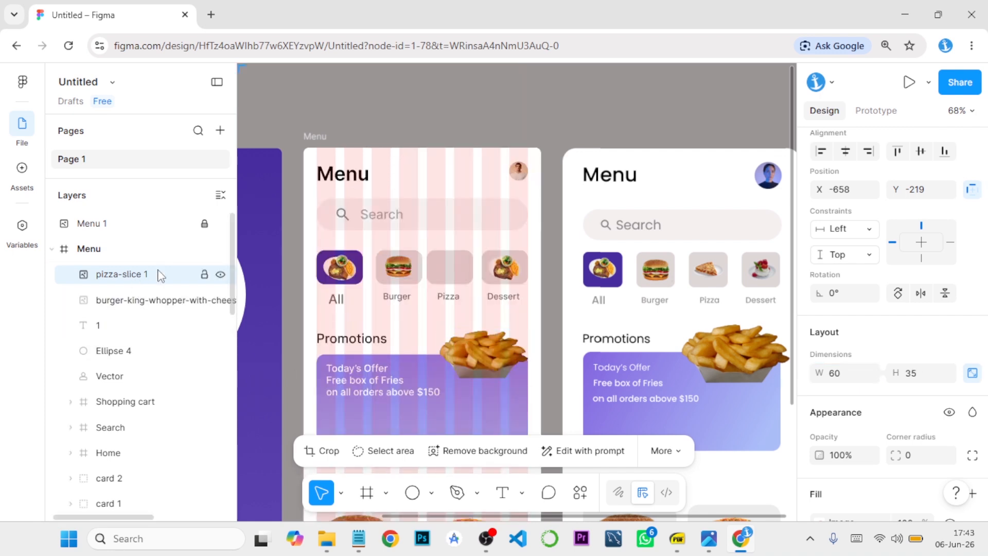
scroll(486, 353, "down", 3)
scroll(483, 352, "down", 5)
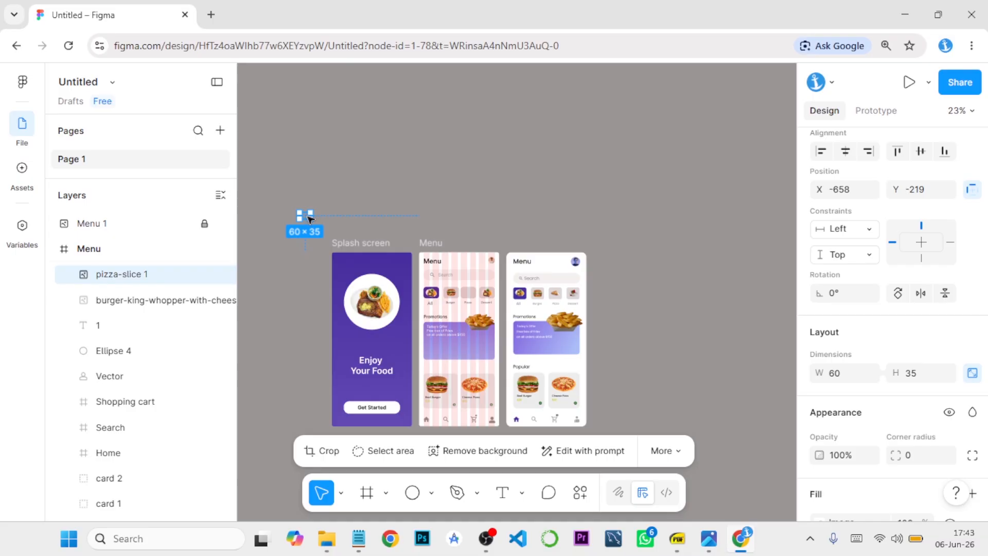
left_click_drag(310, 219, 492, 294)
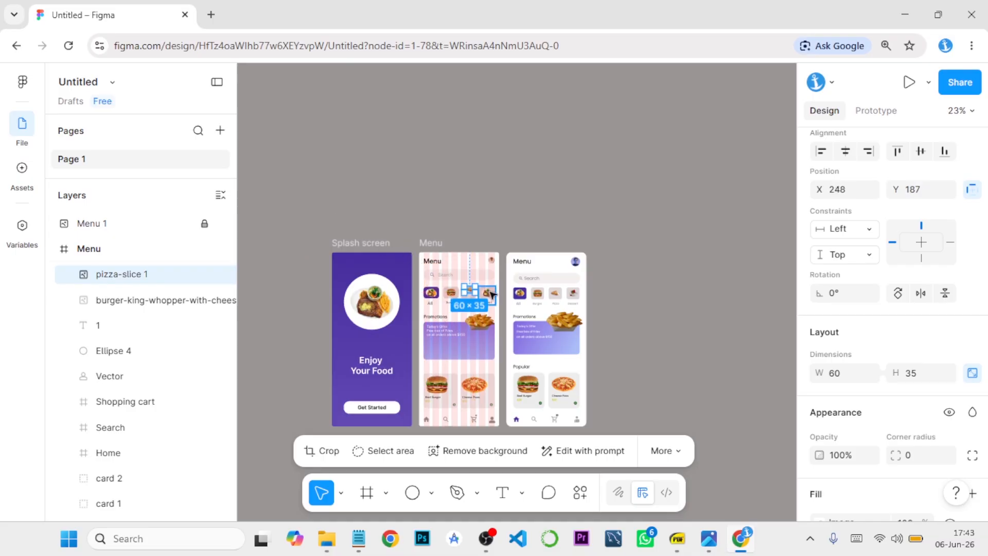
- Centre the pizza-slice image on the Pizza tile and delete the food-plate image from the Dessert tile
scroll(493, 295, "up", 5)
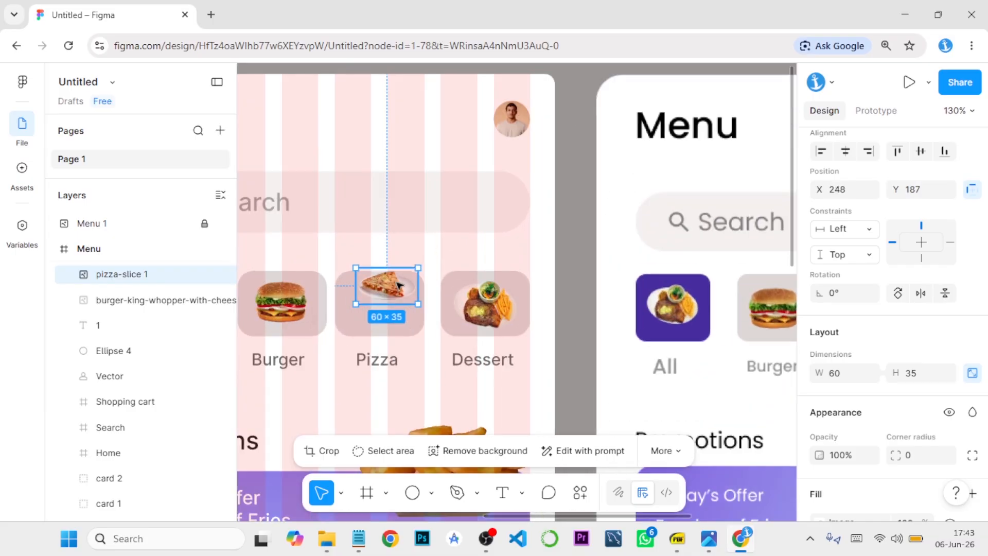
left_click_drag(391, 296, 385, 308)
left_click(491, 304)
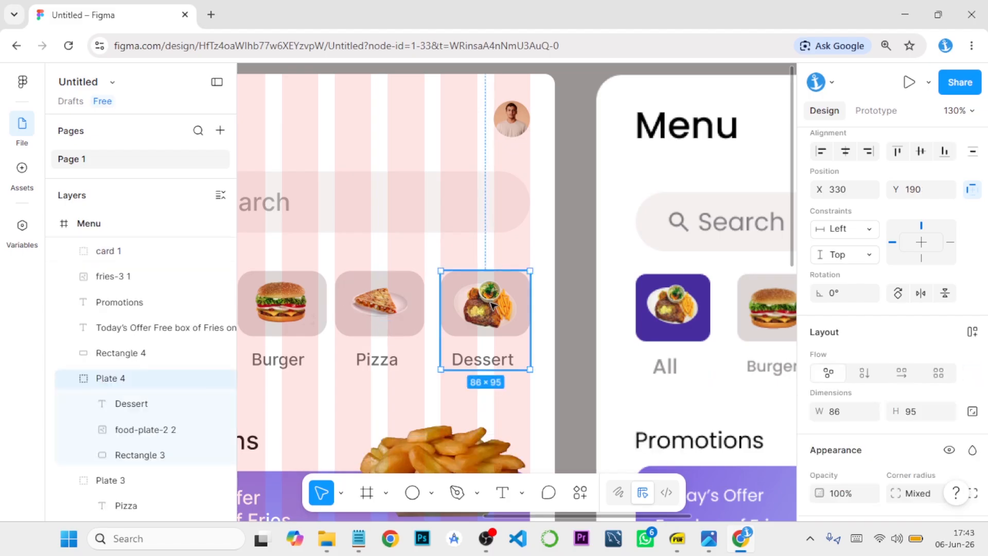
key("Delete")
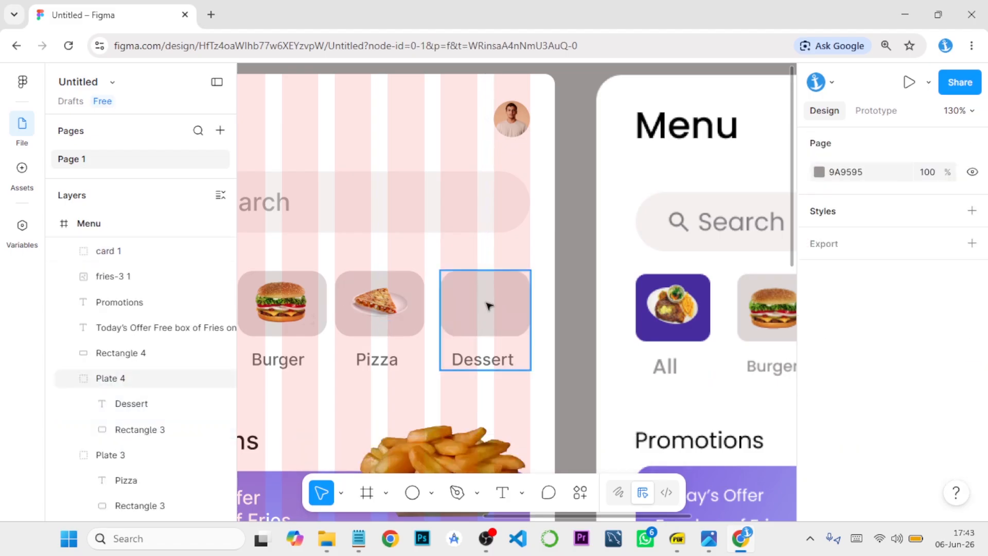
- Import the meringue image from the exercise image folder and scale it down to about 138 × 92 over the Dessert tile
mouse_move(335, 539)
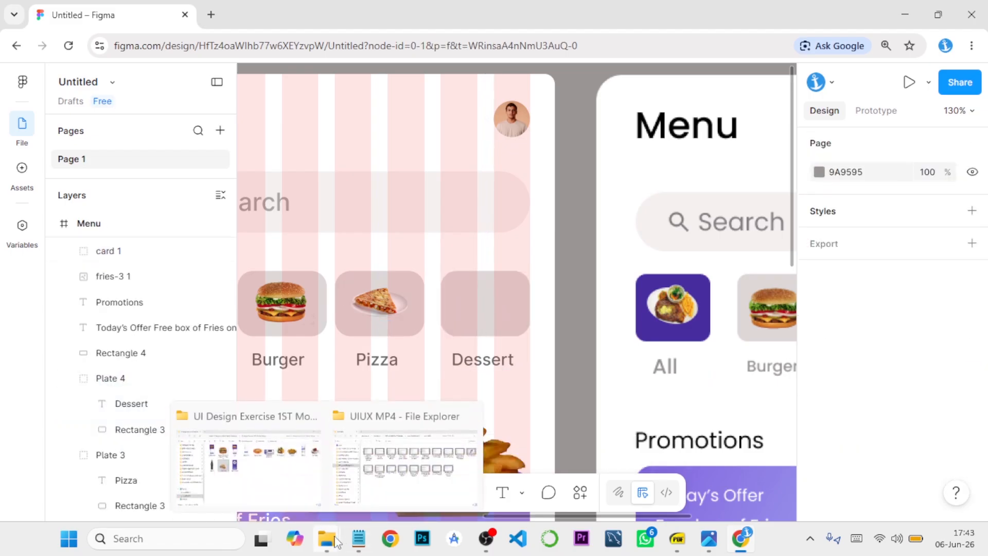
left_click_drag(710, 388, 657, 399)
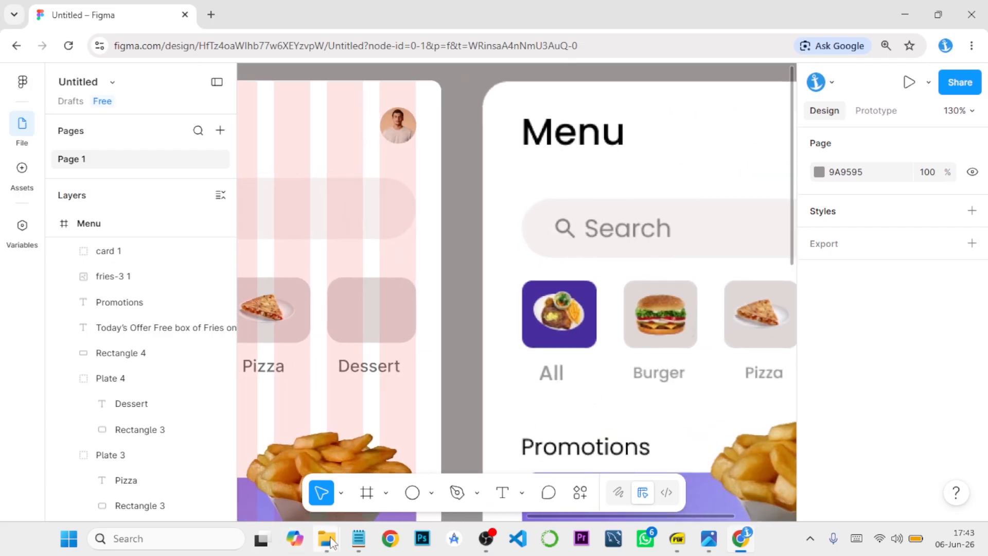
mouse_move(326, 539)
left_click(315, 502)
left_click_drag(946, 142, 420, 348)
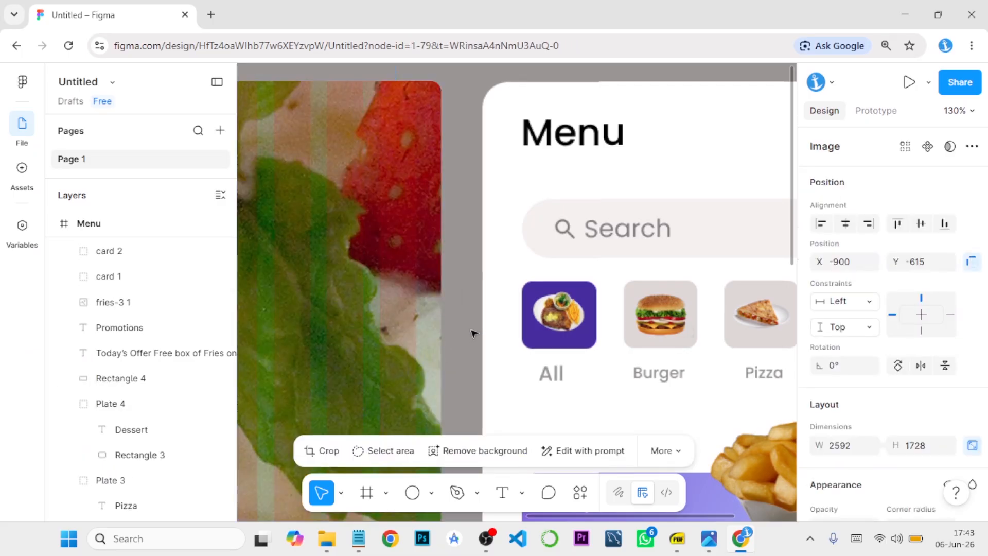
scroll(471, 329, "down", 3)
scroll(470, 328, "down", 5)
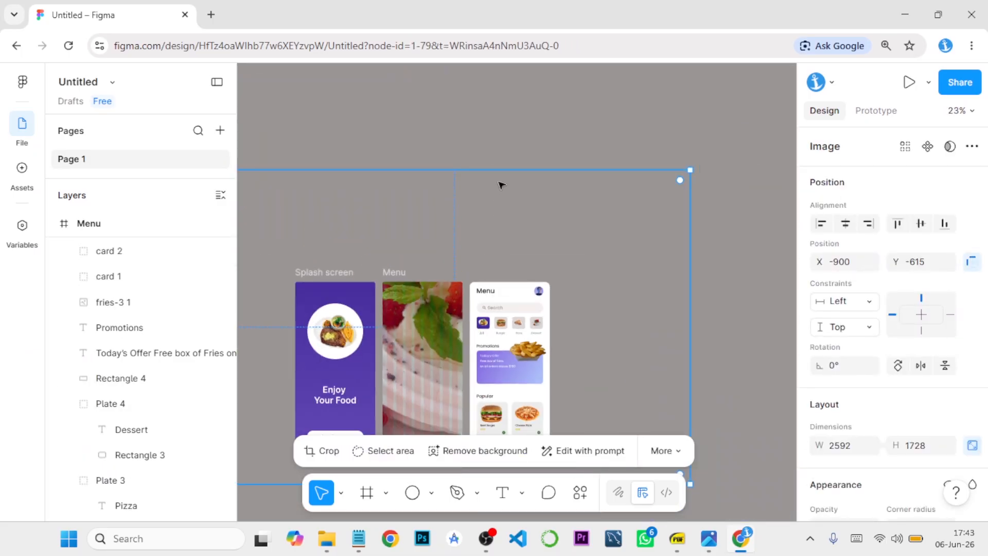
left_click_drag(499, 169, 421, 319)
- Set the meringue image's width to 60 with proportions locked and centre it on the Dessert tile
scroll(509, 337, "up", 5)
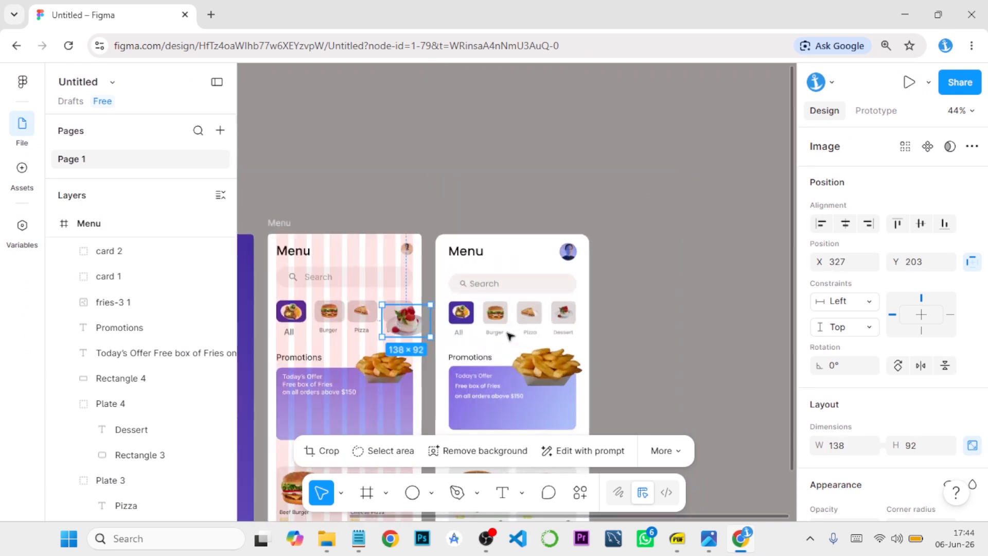
left_click_drag(355, 326, 553, 372)
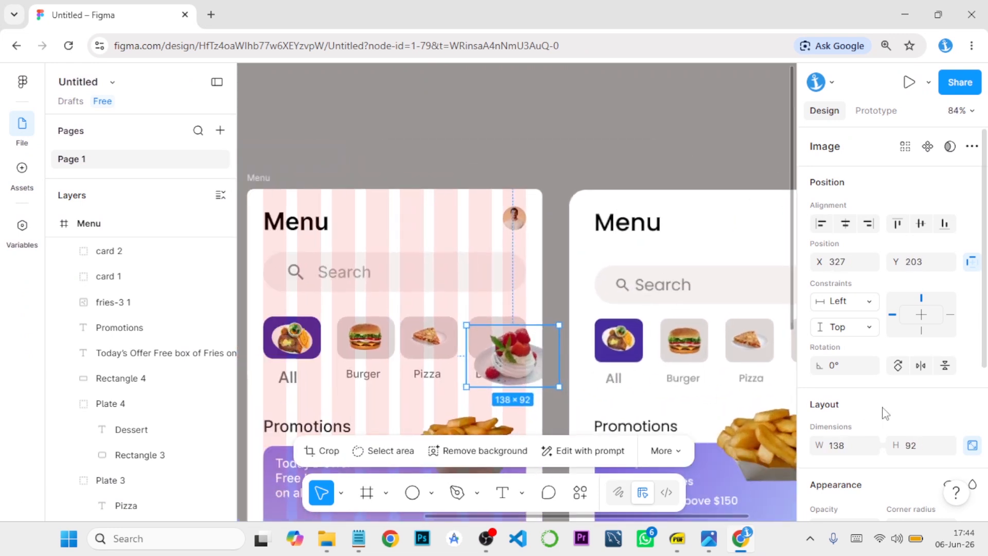
left_click(847, 449)
type("60")
key("Return")
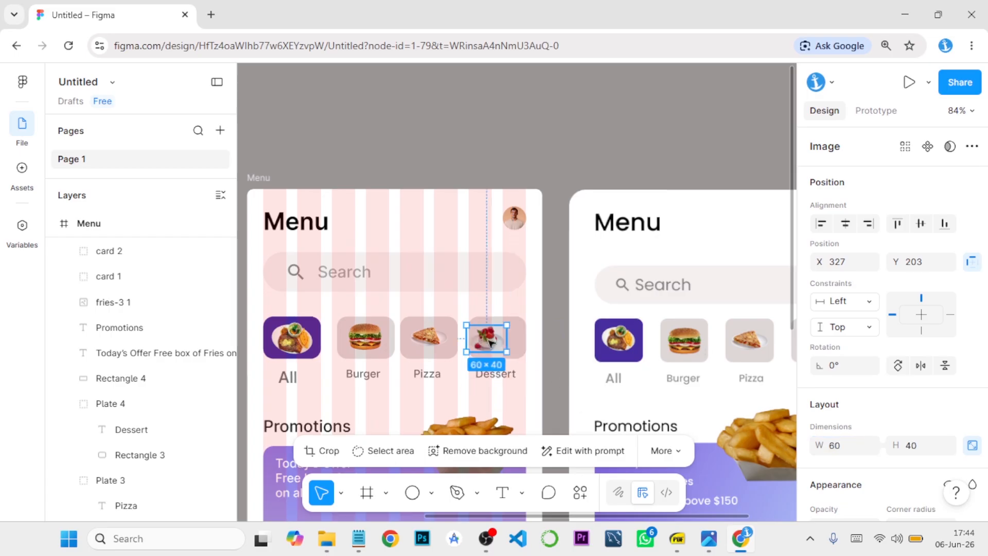
left_click_drag(489, 344, 497, 336)
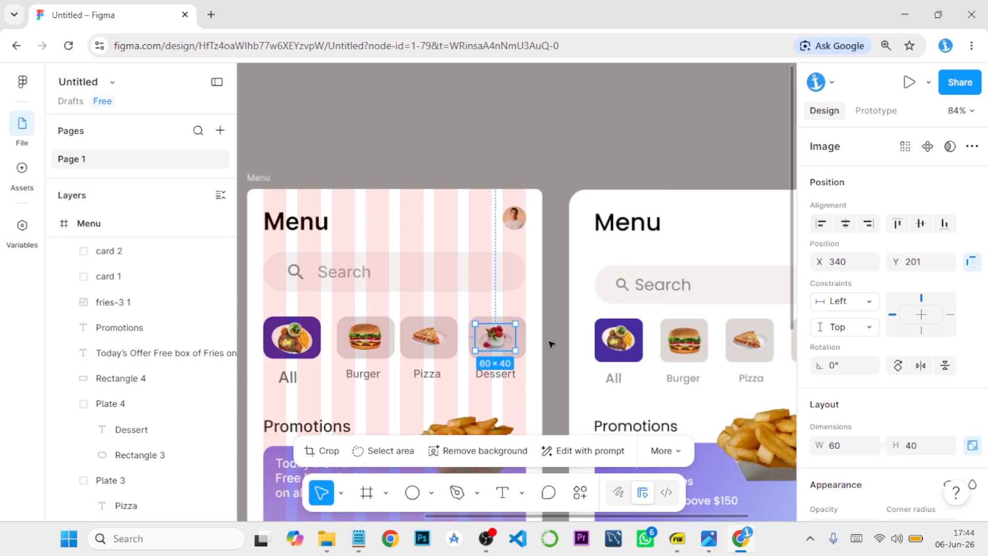
key("shift+1")
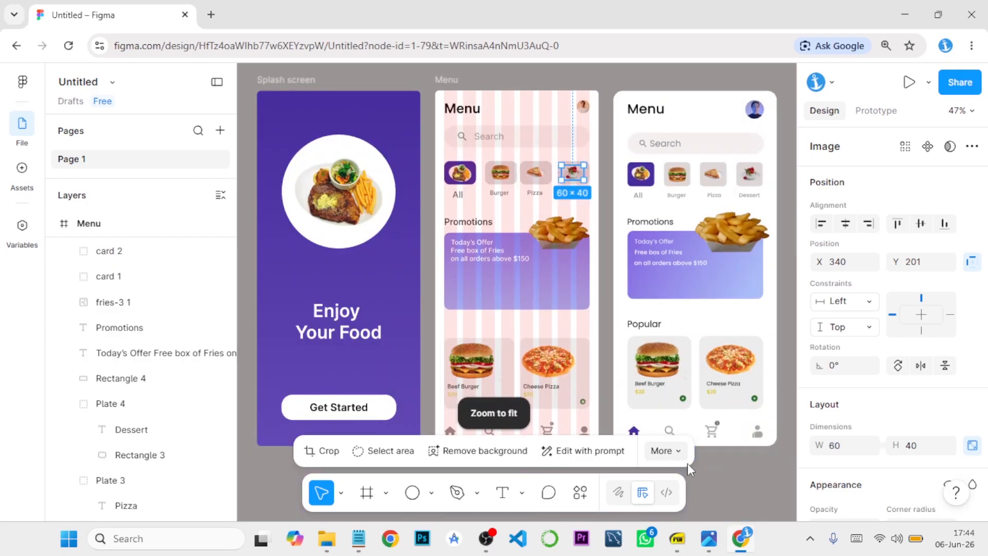
left_click(724, 474)
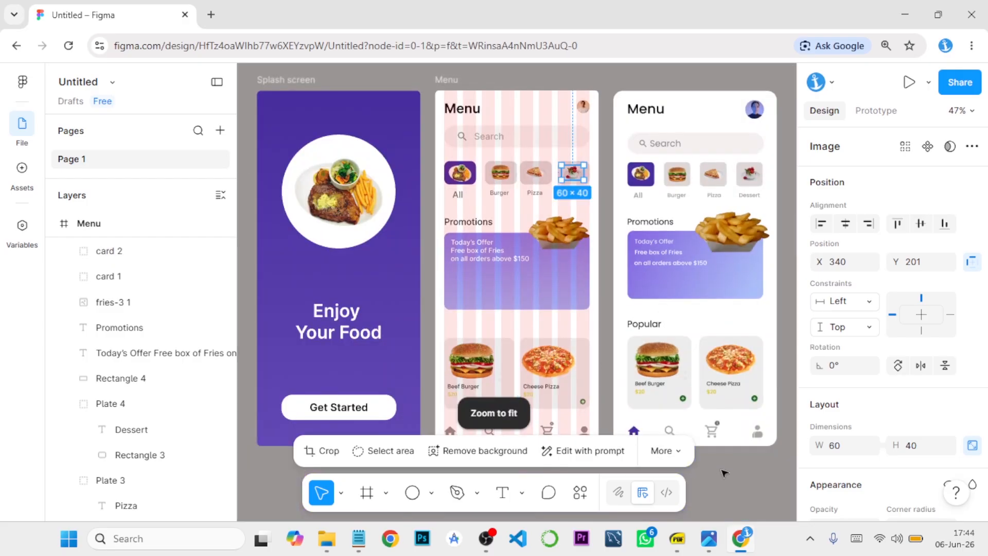
- Try to recolour the Menu frame's Home icon by filling its frame with the purple sampled from the reference home icon
left_click(453, 431)
scroll(858, 482, "down", 3)
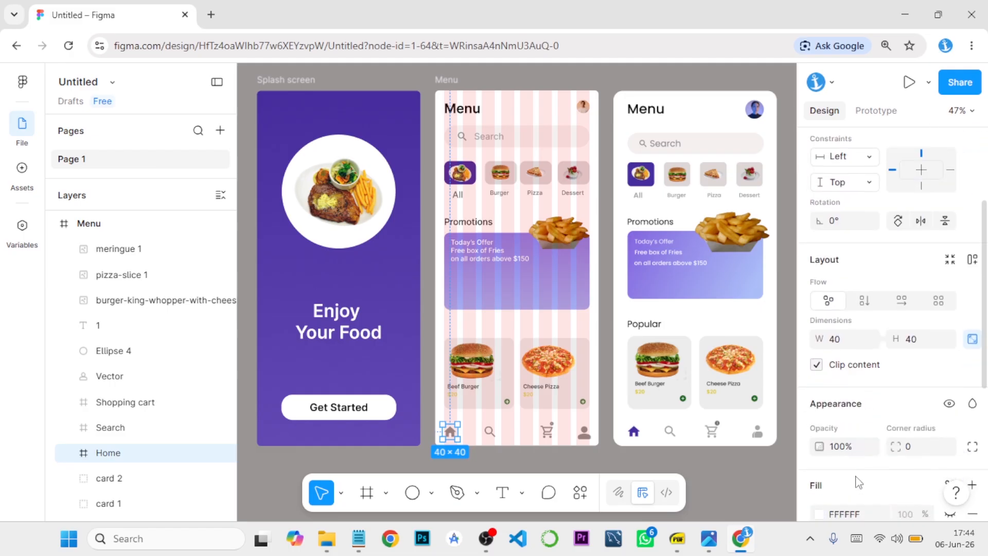
scroll(858, 482, "down", 3)
left_click(818, 370)
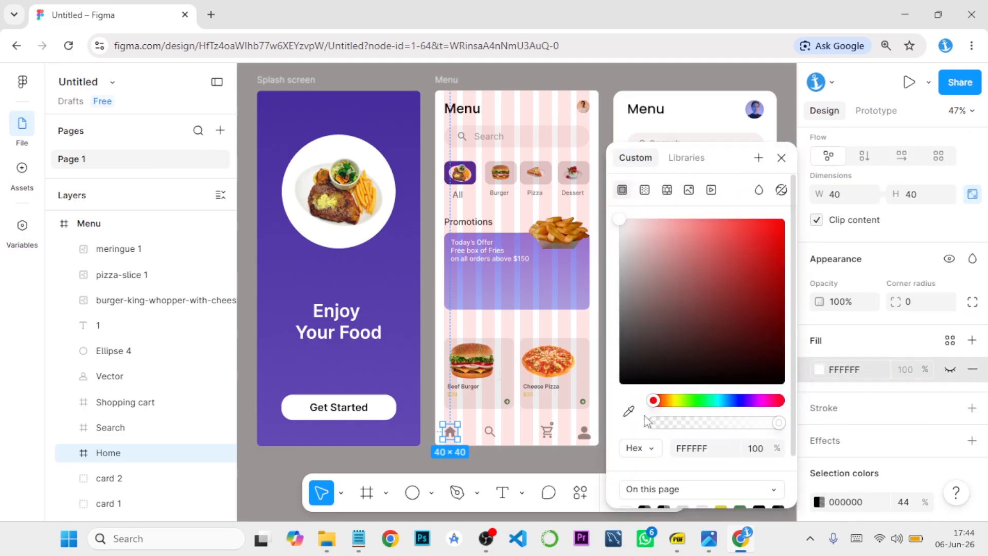
left_click_drag(733, 161, 878, 148)
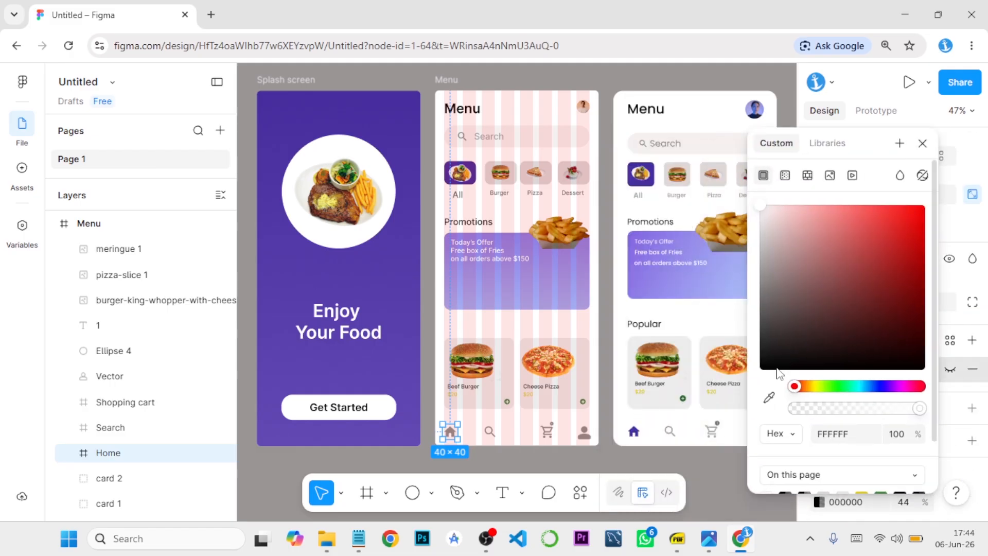
left_click(769, 397)
left_click(636, 430)
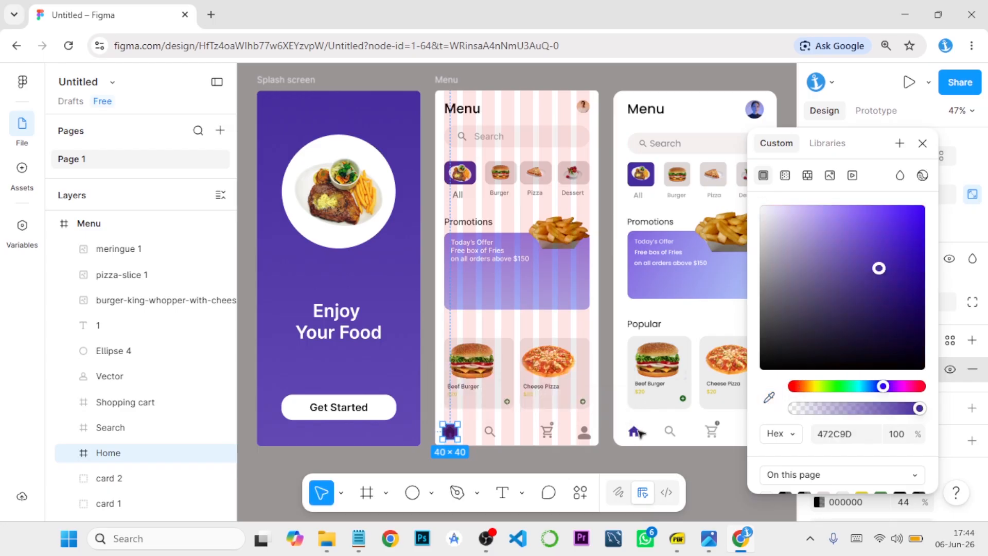
key("ctrl+z")
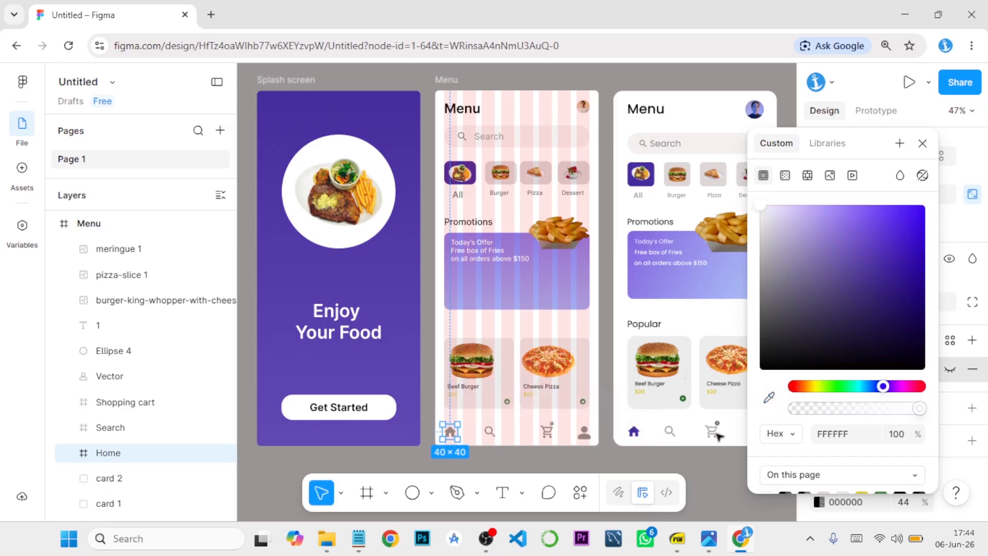
left_click(922, 143)
- Set the Home icon's selection colour to the purple 6852AF at 100% opacity, sampled from the reference design's home icon
left_click(70, 452)
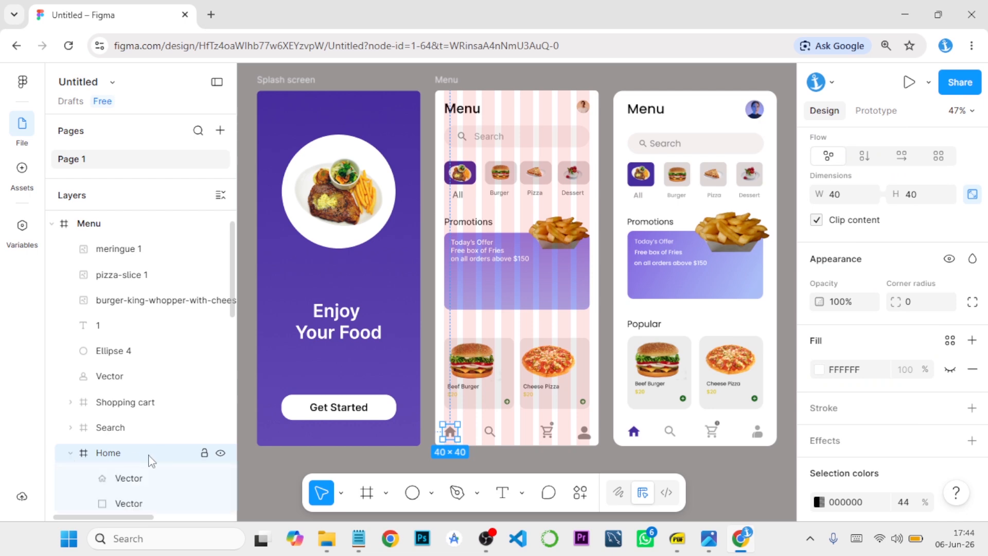
scroll(129, 455, "down", 3)
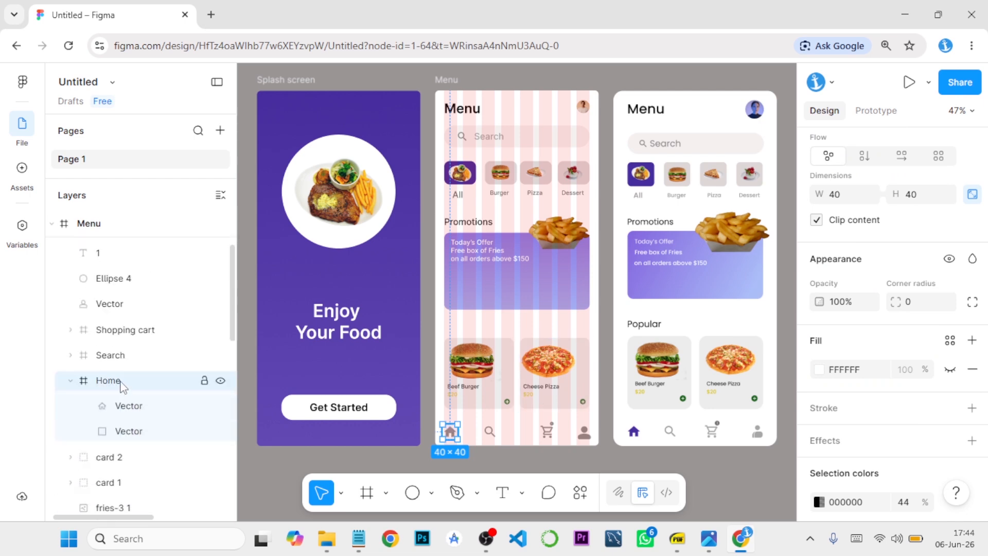
scroll(878, 433, "down", 2)
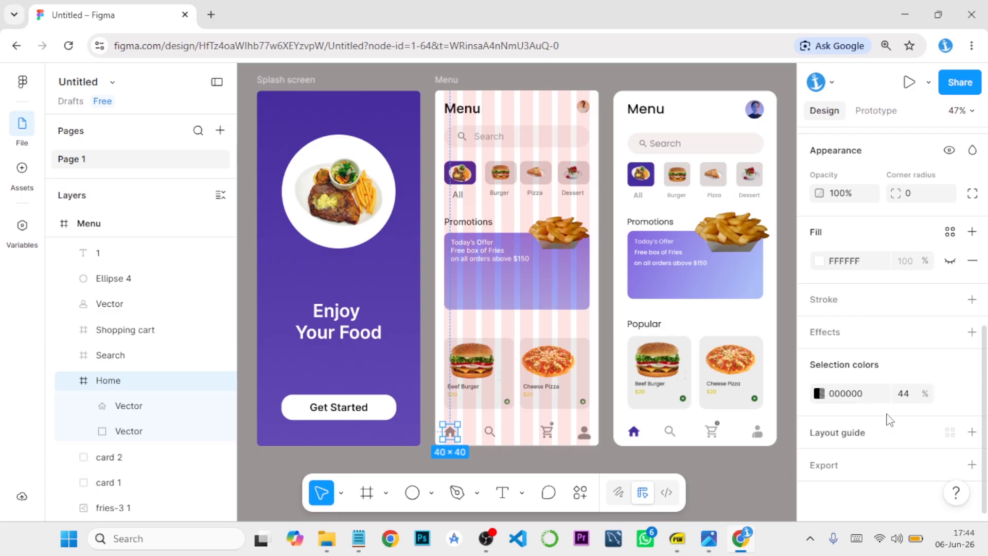
left_click(818, 393)
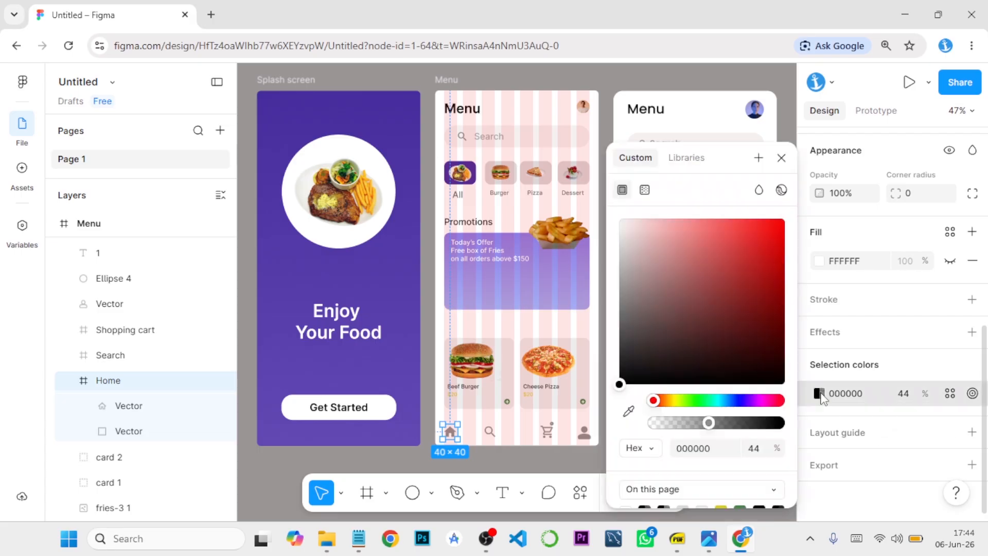
left_click(629, 411)
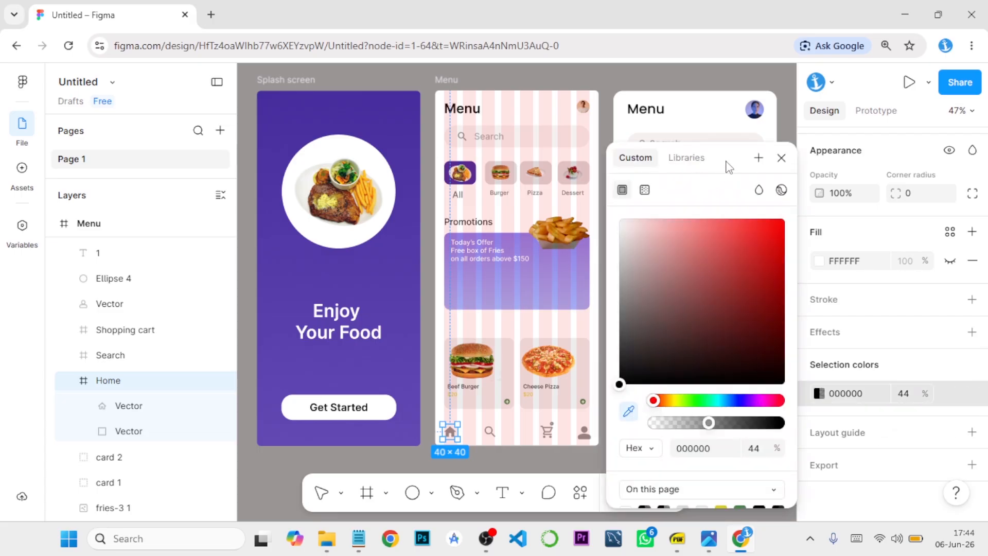
left_click_drag(726, 166, 885, 181)
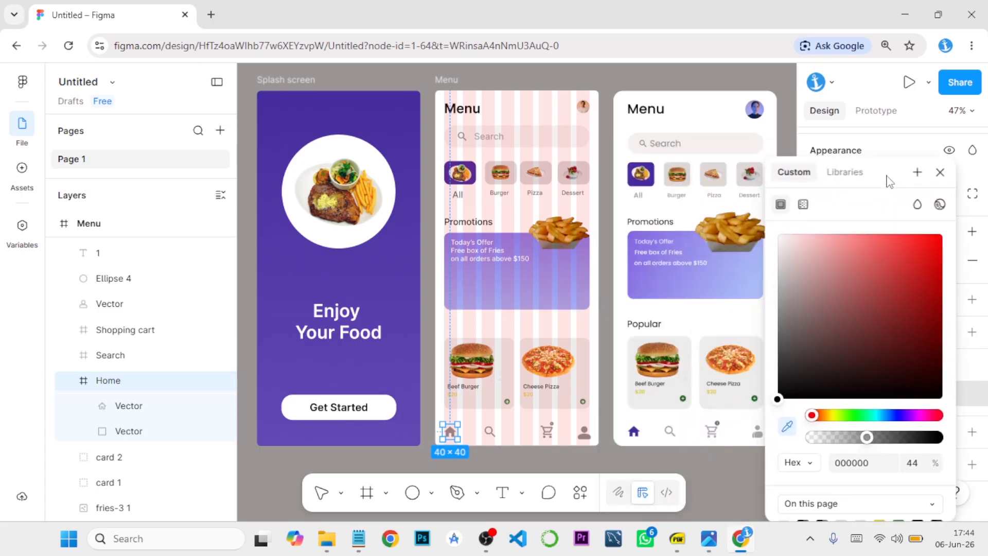
left_click(636, 427)
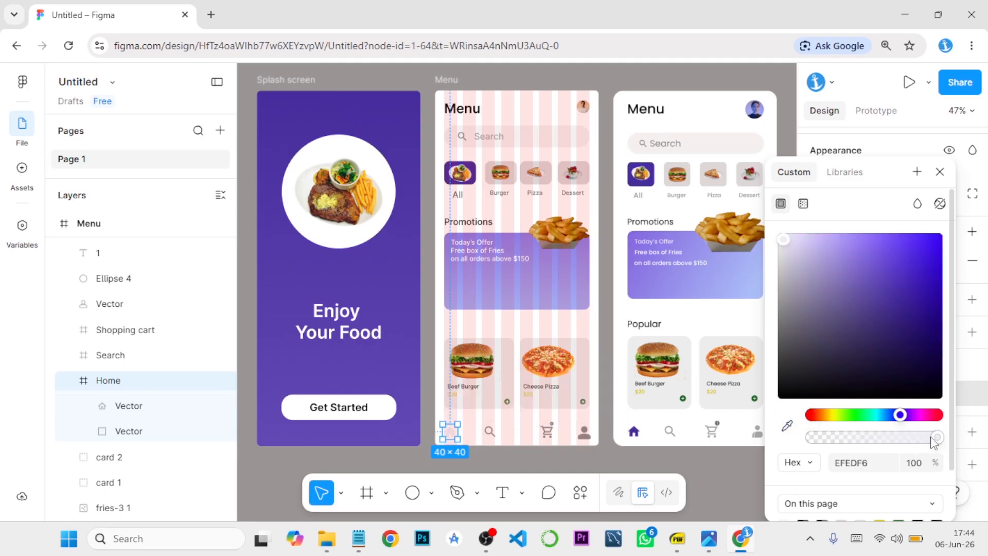
left_click(786, 425)
left_click(636, 430)
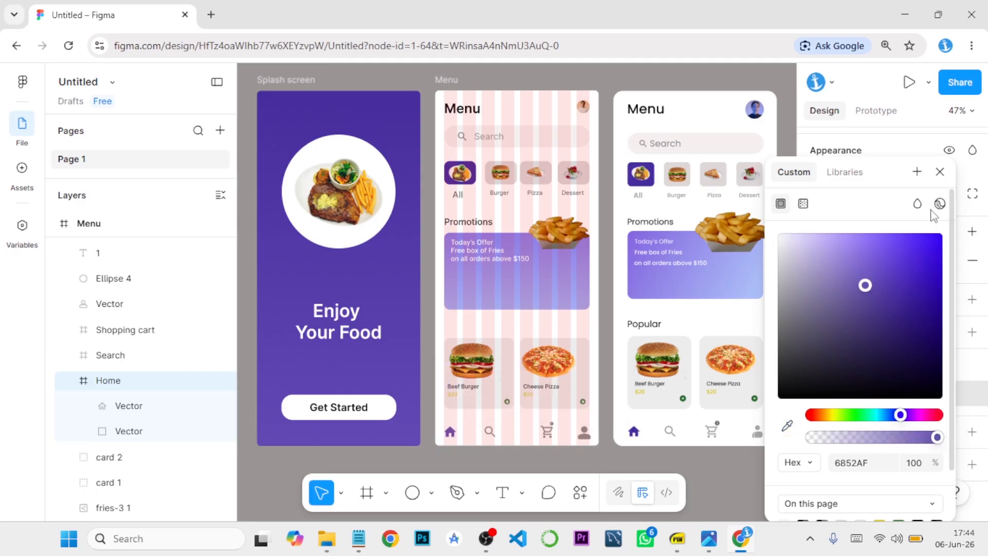
left_click(939, 171)
left_click(736, 462)
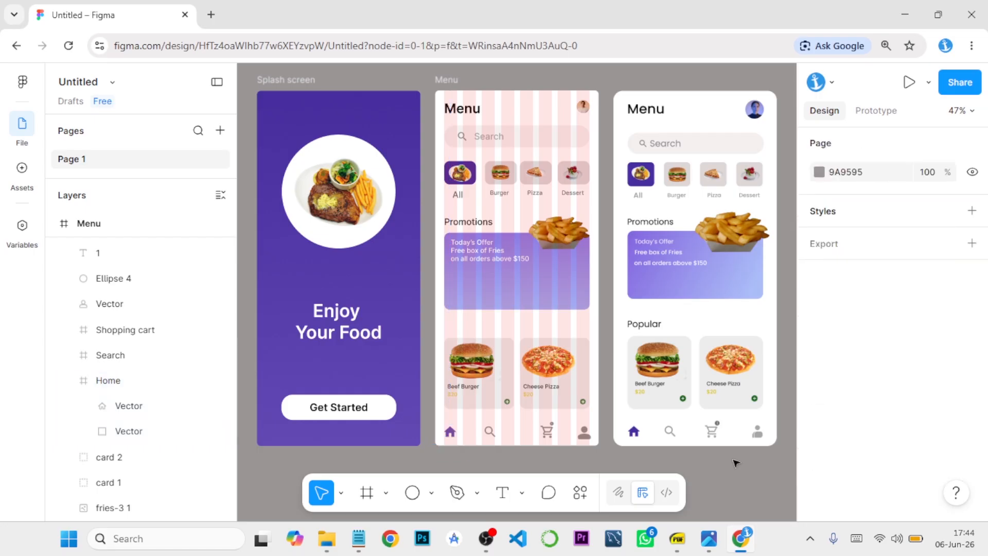
- Shift the cheese-pizza image inside the Cheese Pizza card horizontally to X 242 so it sits centred on the card
key("shift+1")
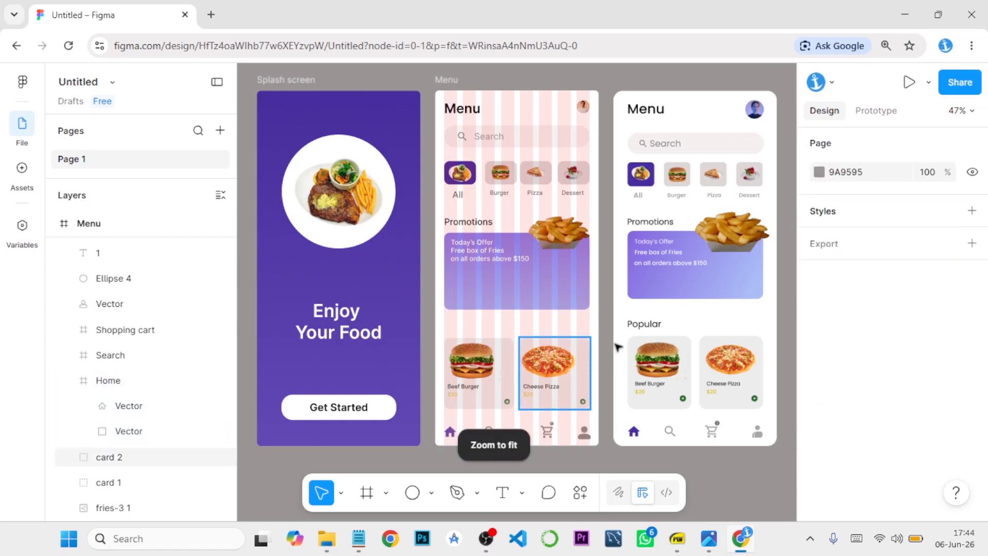
left_click(451, 80)
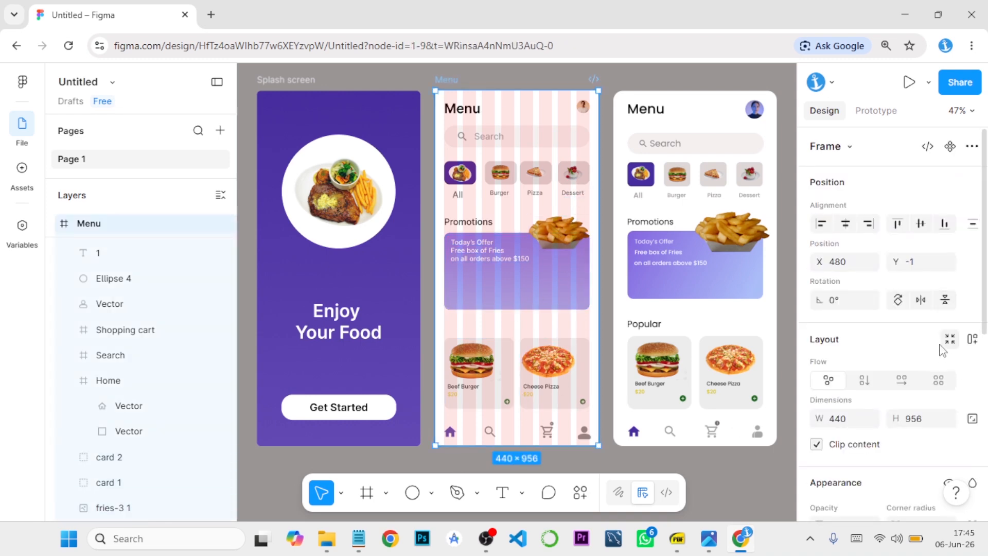
left_click(564, 364)
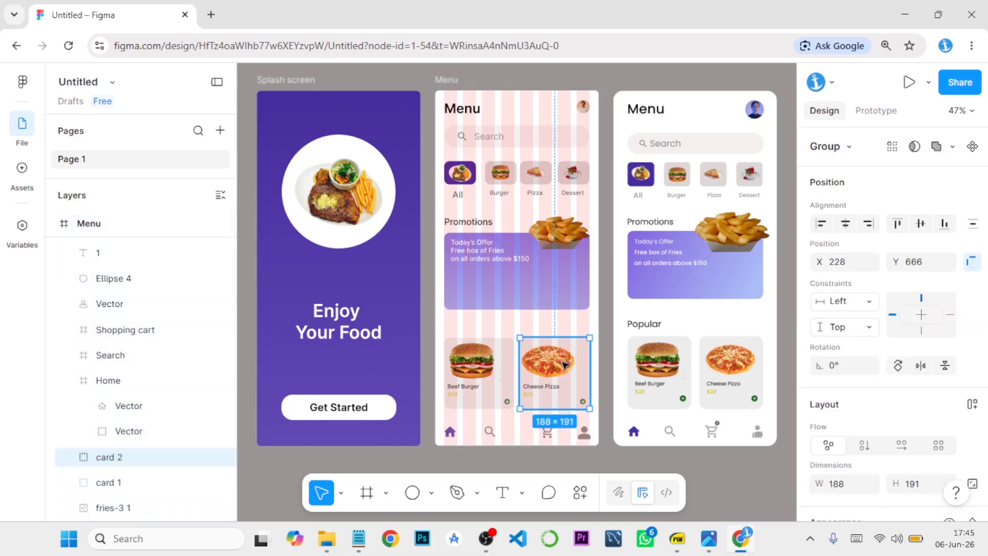
double_click(562, 361)
key("Right")
key("Right")
key("Right")
key("Right")
key("Right")
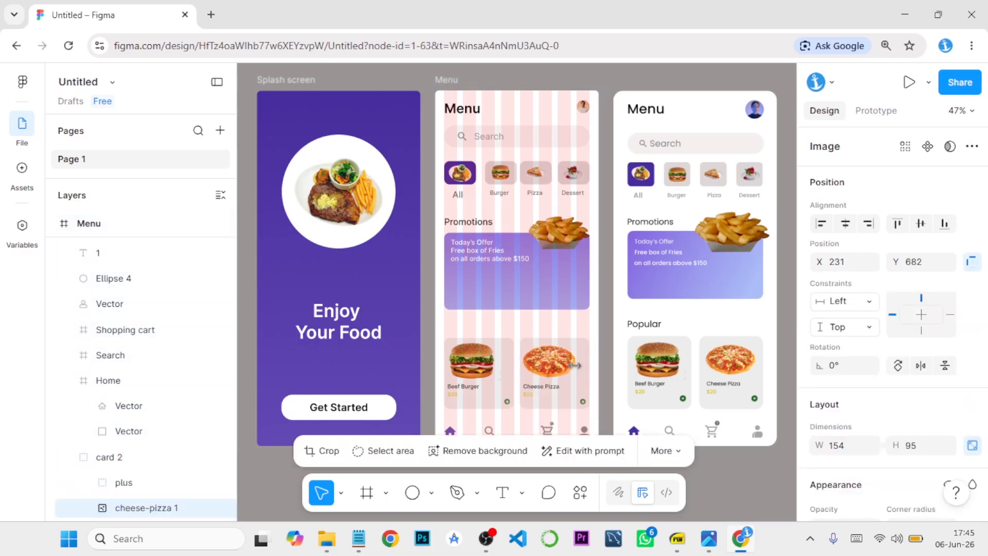
left_click_drag(575, 365, 579, 370)
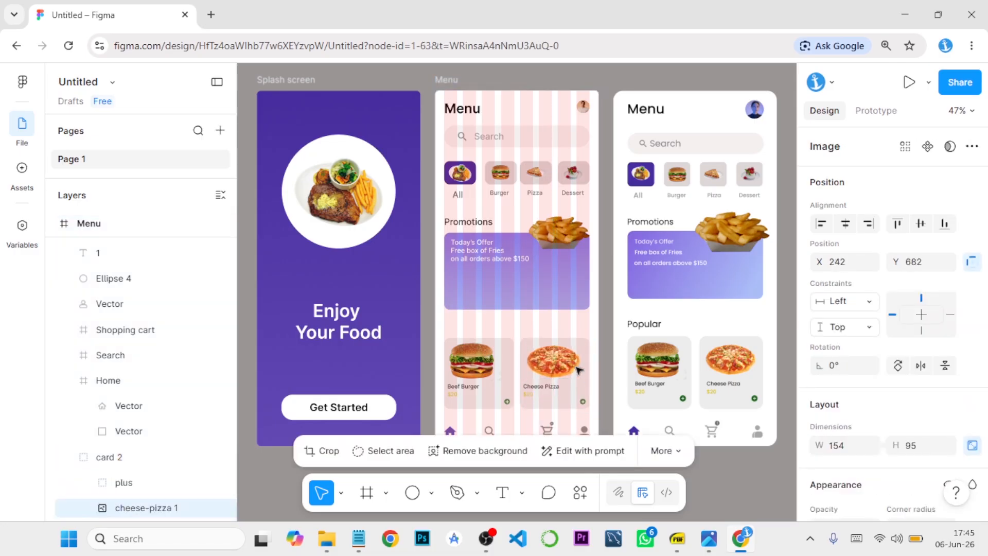
- Hide the Menu frame's 8-column layout guide and deselect the frame
left_click(451, 82)
scroll(891, 342, "down", 5)
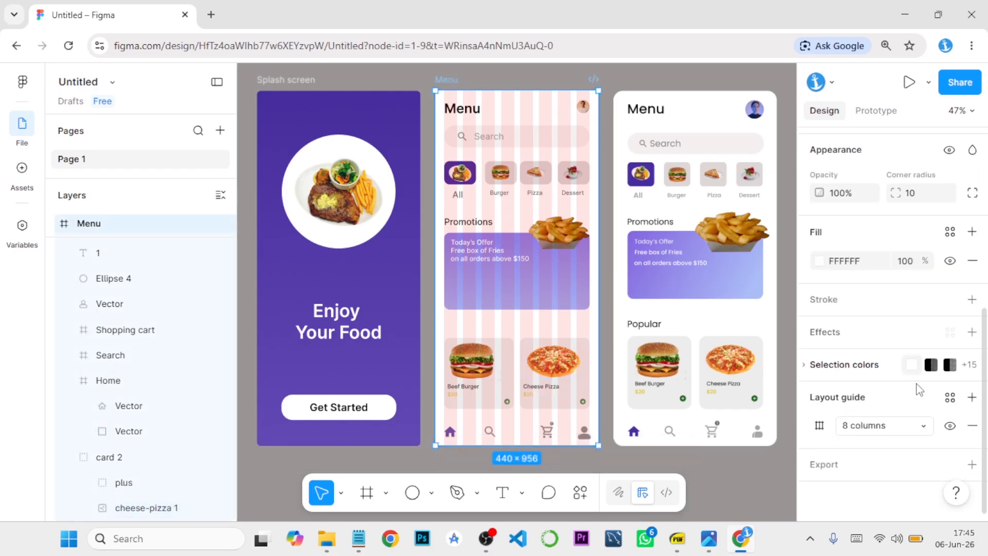
left_click(949, 427)
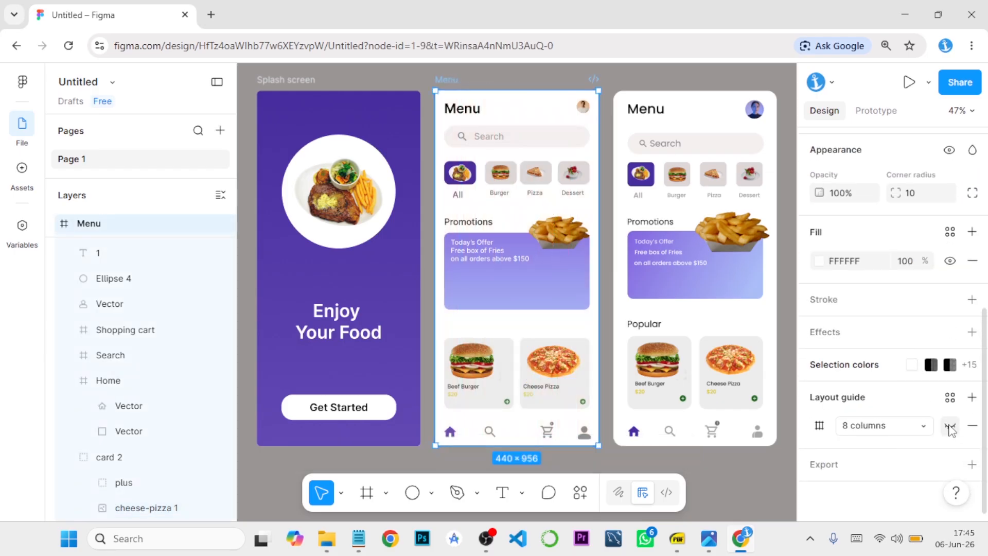
left_click(751, 471)
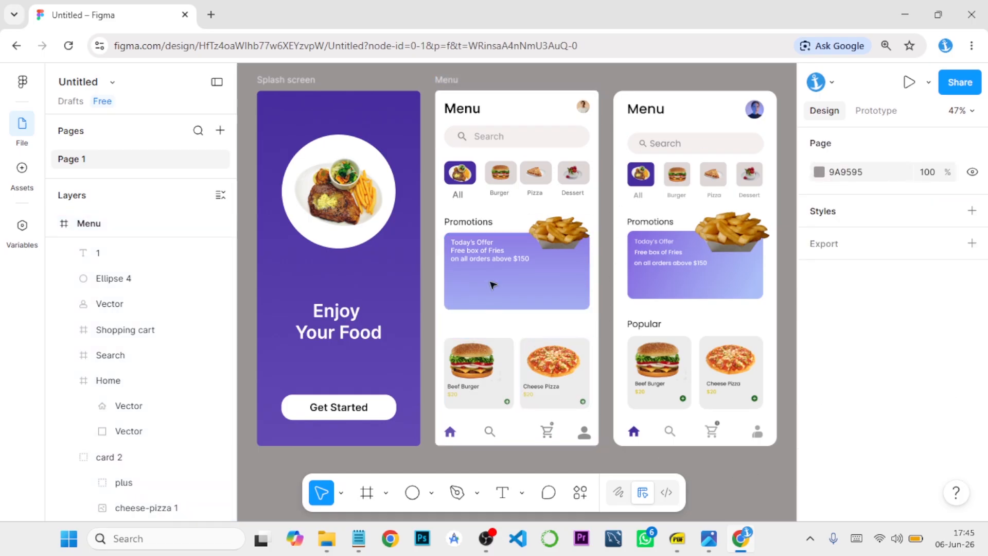
- Move the Promotions heading down to Y 614, directly above the food cards, and change its text to Popular
left_click(483, 224)
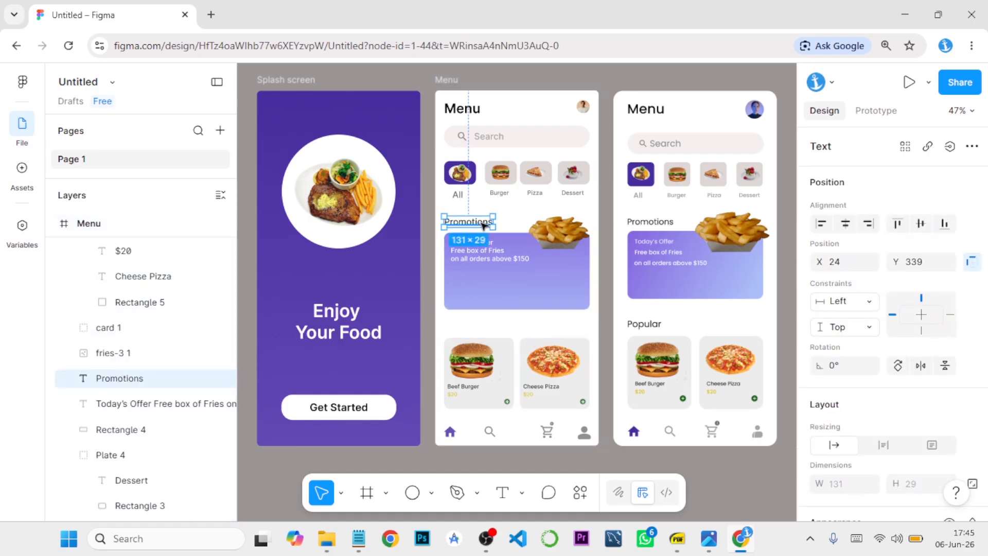
left_click_drag(483, 224, 483, 326)
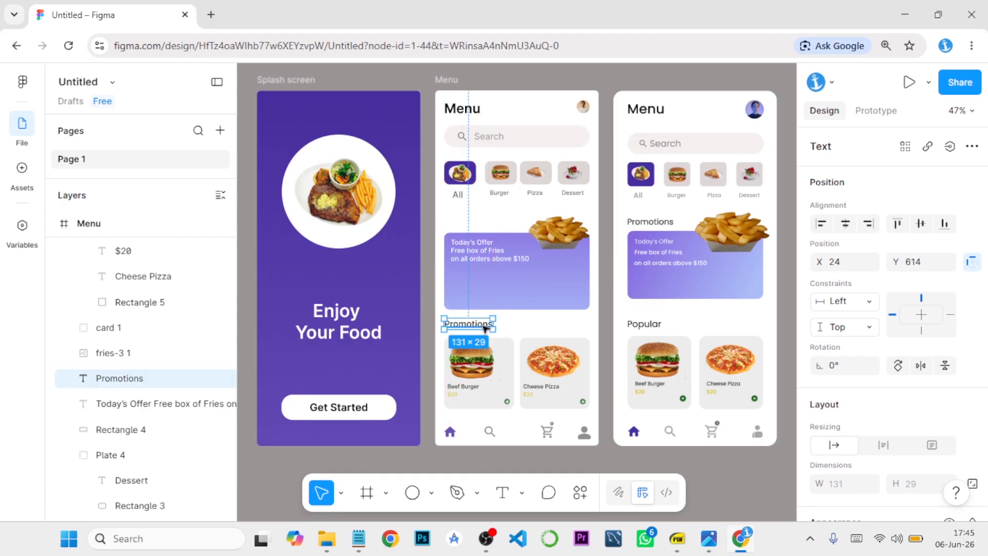
double_click(483, 326)
type("Po")
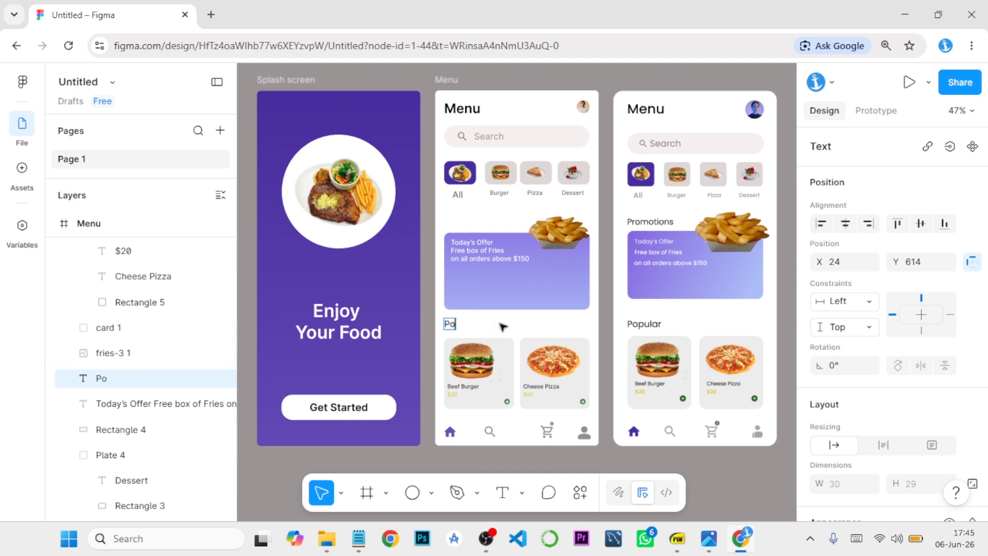
type("pular")
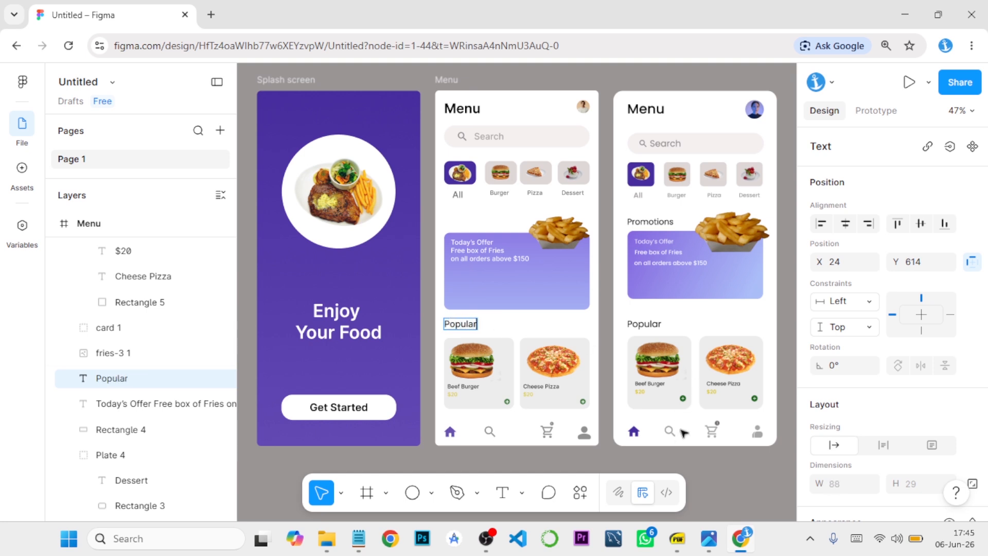
left_click(713, 467)
left_click(714, 467)
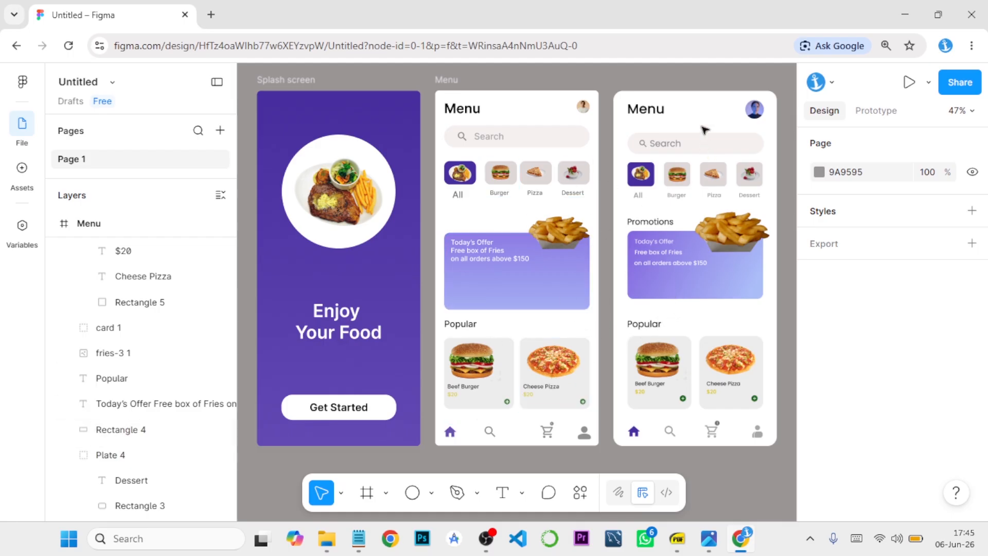
- Unlock and delete the Menu 1 reference image, and fit the remaining Splash screen and Menu frames in view
scroll(164, 308, "up", 10)
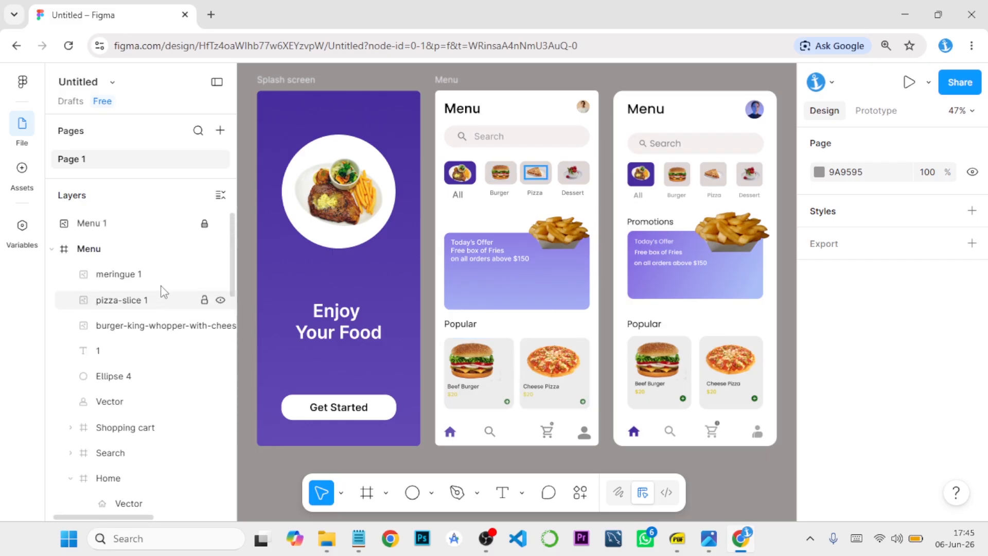
left_click(204, 223)
left_click(183, 228)
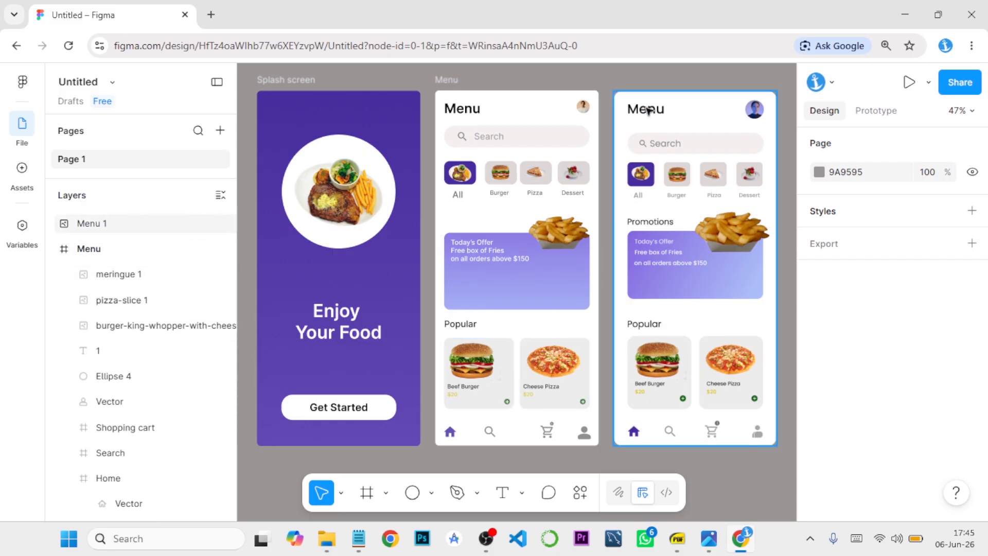
key("Delete")
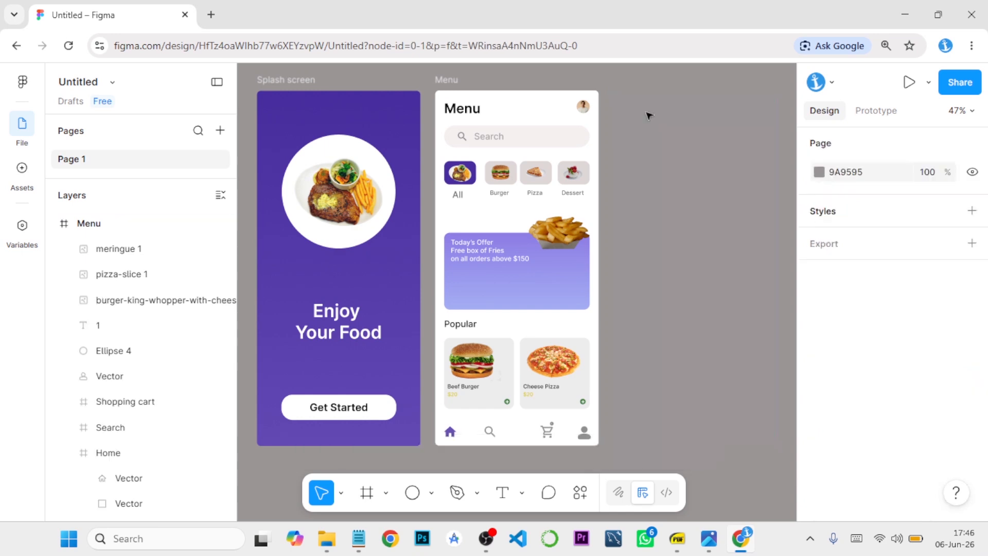
key("shift+1")
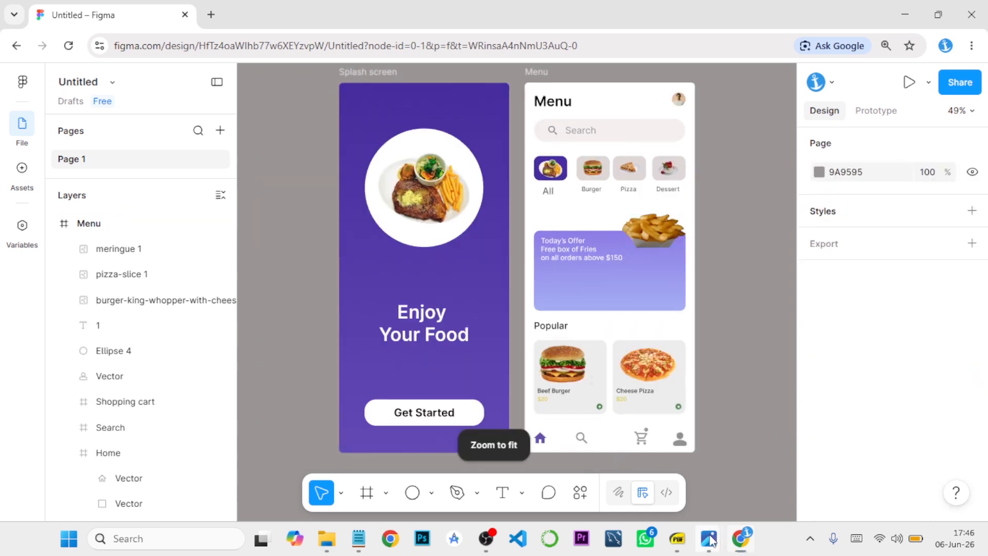
- Review FOOD APP DESIGN CC.jpg in the image viewer and open UIUX Class Design Course Outline.pdf in SumatraPDF
mouse_move(709, 538)
left_click(675, 481)
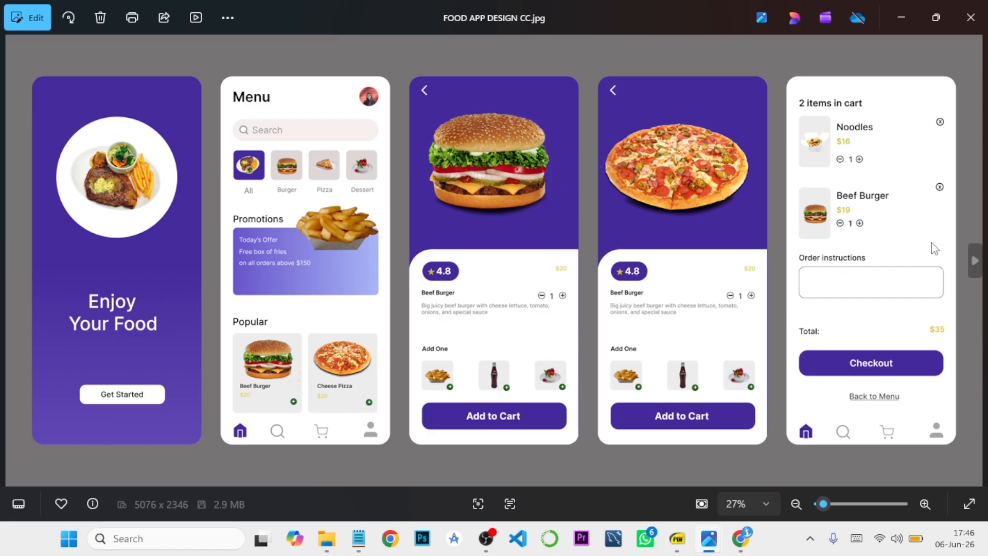
left_click(902, 16)
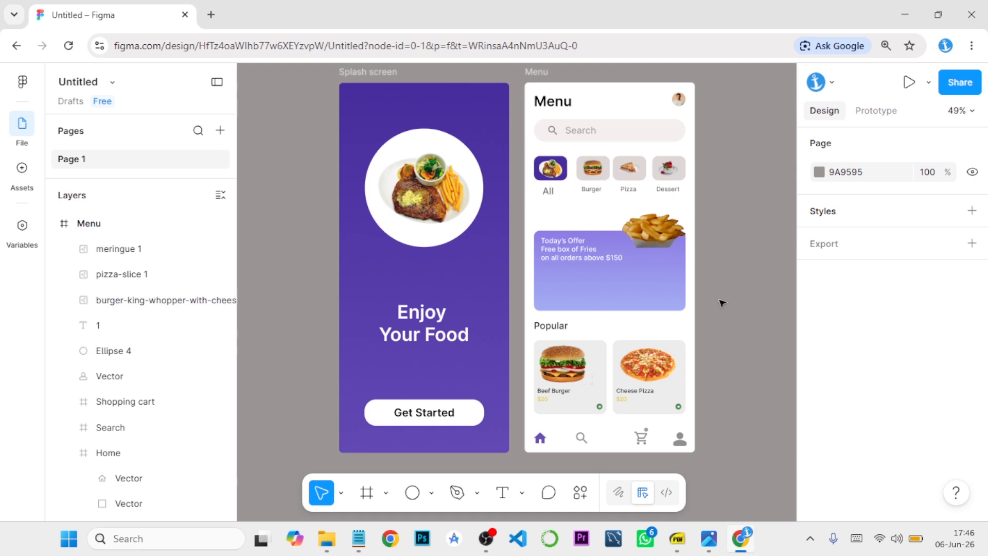
mouse_move(677, 537)
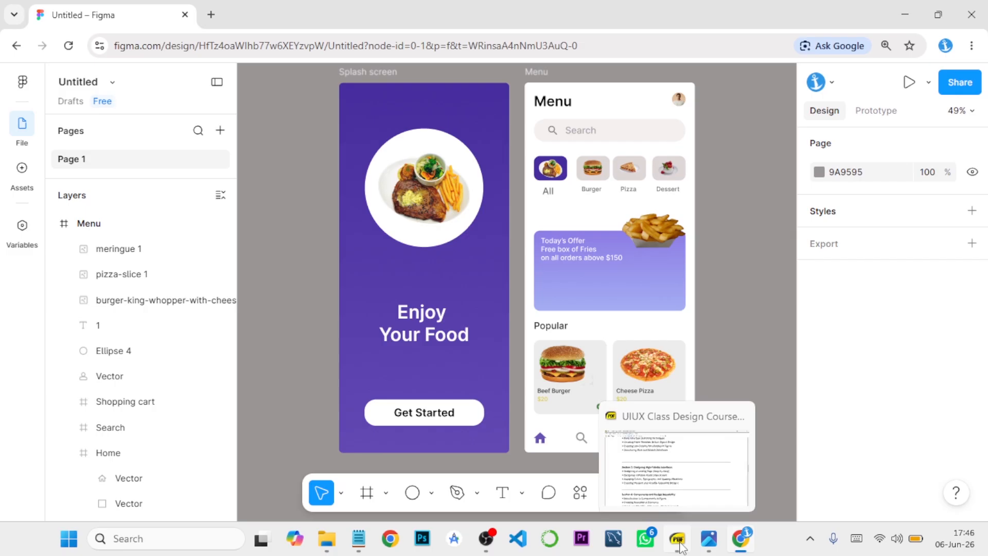
left_click(671, 486)
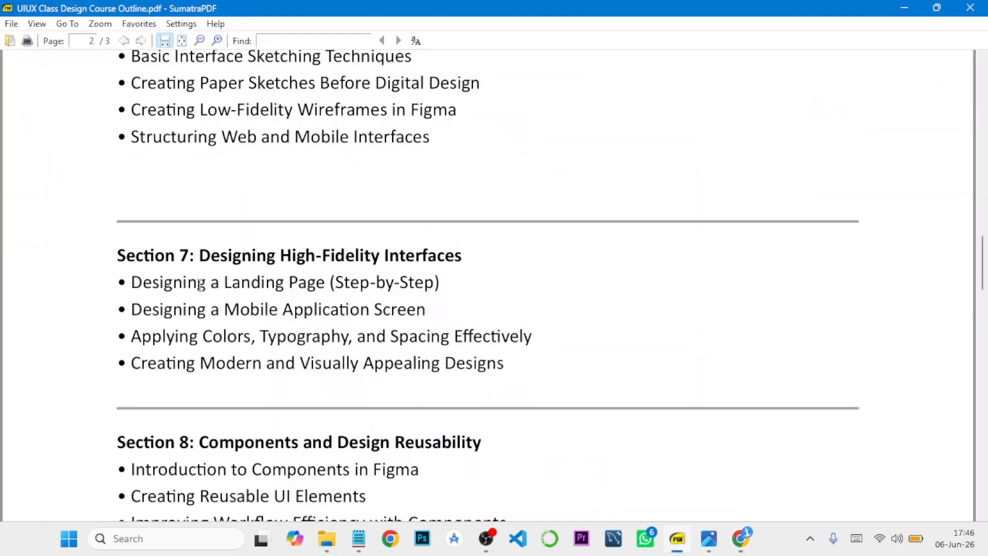